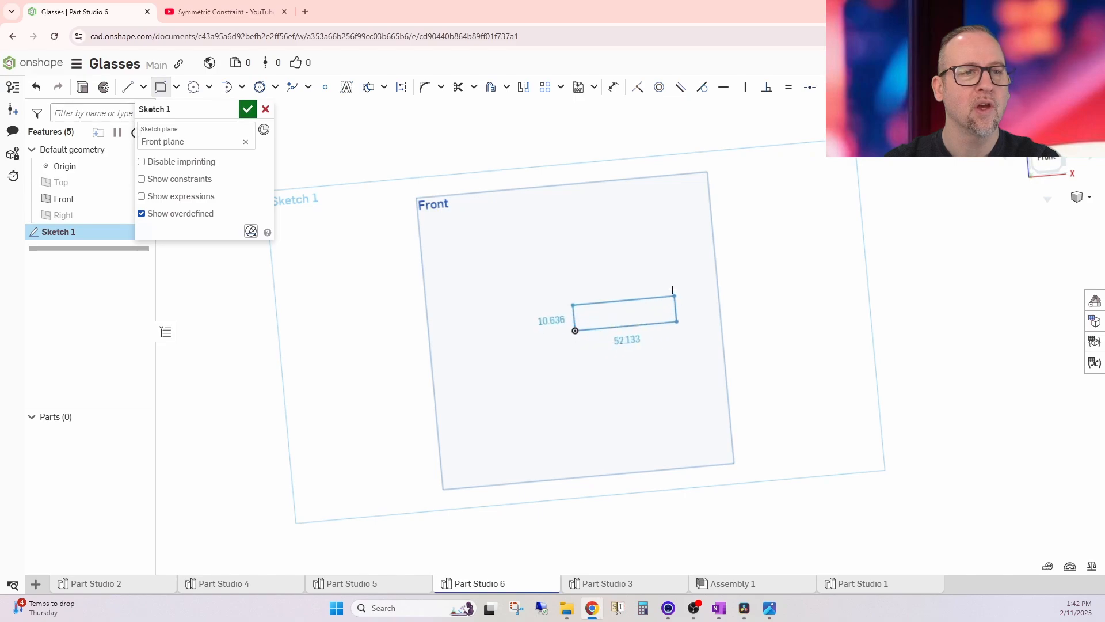
# - Draw a corner rectangle about 50 by 34 mm from the origin on the Front plane and accept the sketch
pyautogui.click(666, 255)
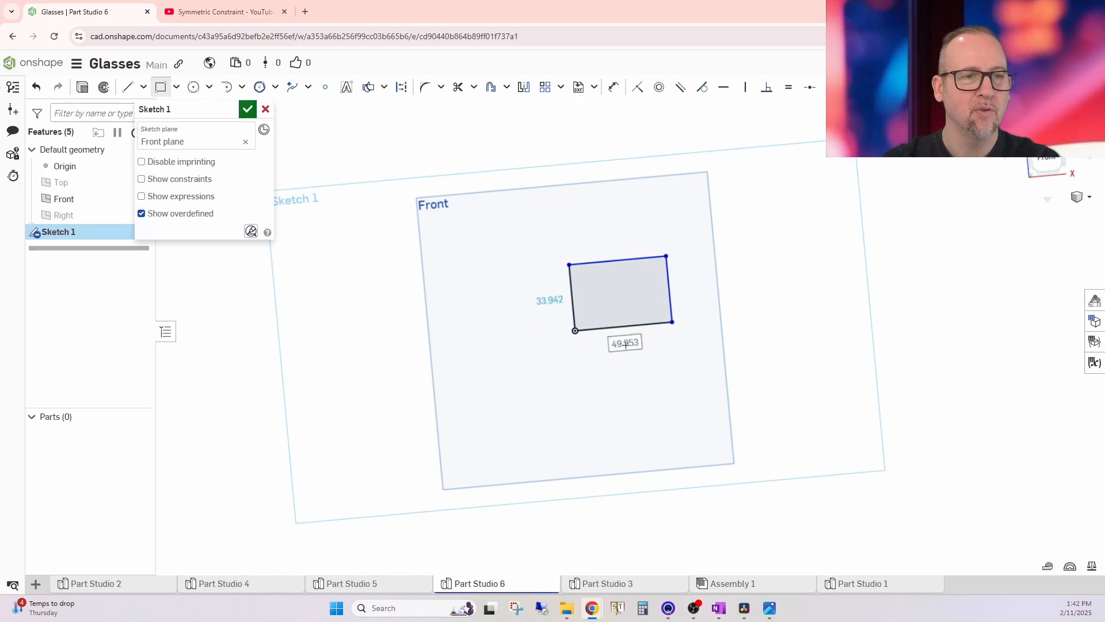
pyautogui.press('n')
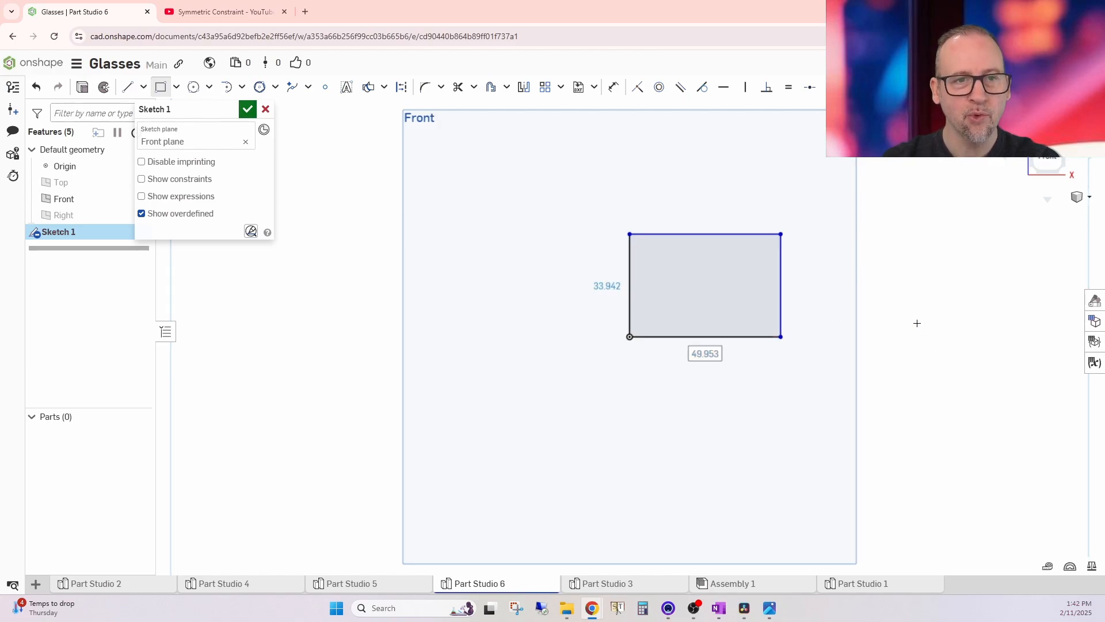
pyautogui.moveTo(920, 329); pyautogui.dragTo(858, 345, button='middle')
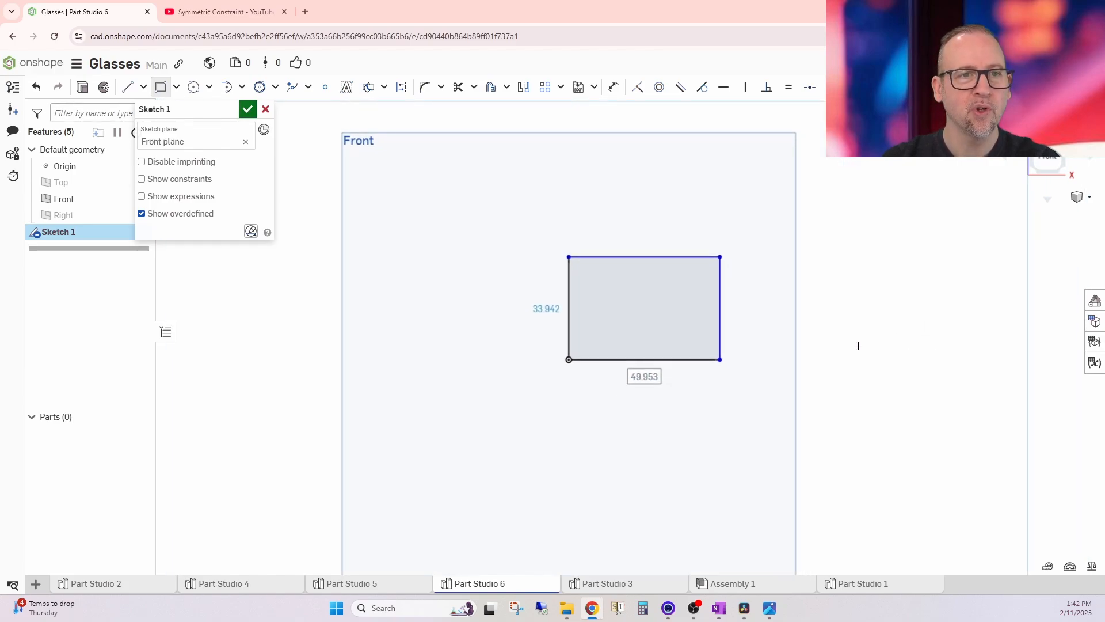
pyautogui.click(247, 111)
pyautogui.moveTo(838, 293); pyautogui.dragTo(805, 297, button='right')
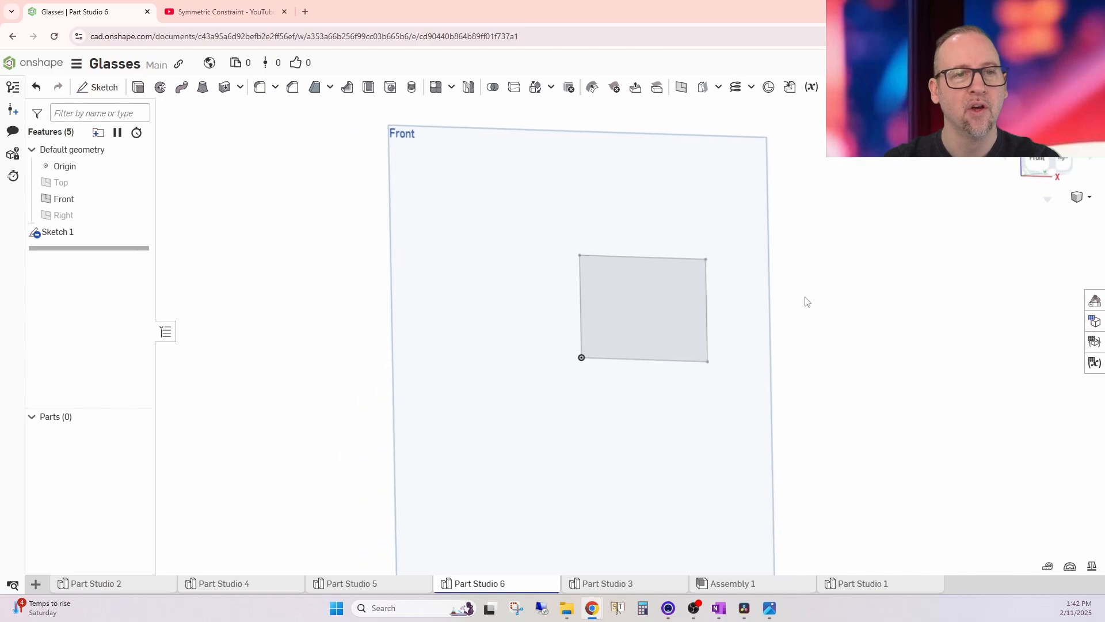
# - Reopen Sketch 1 and dimension the distance between the rectangle's two vertical sides as 50 mm
pyautogui.doubleClick(69, 233)
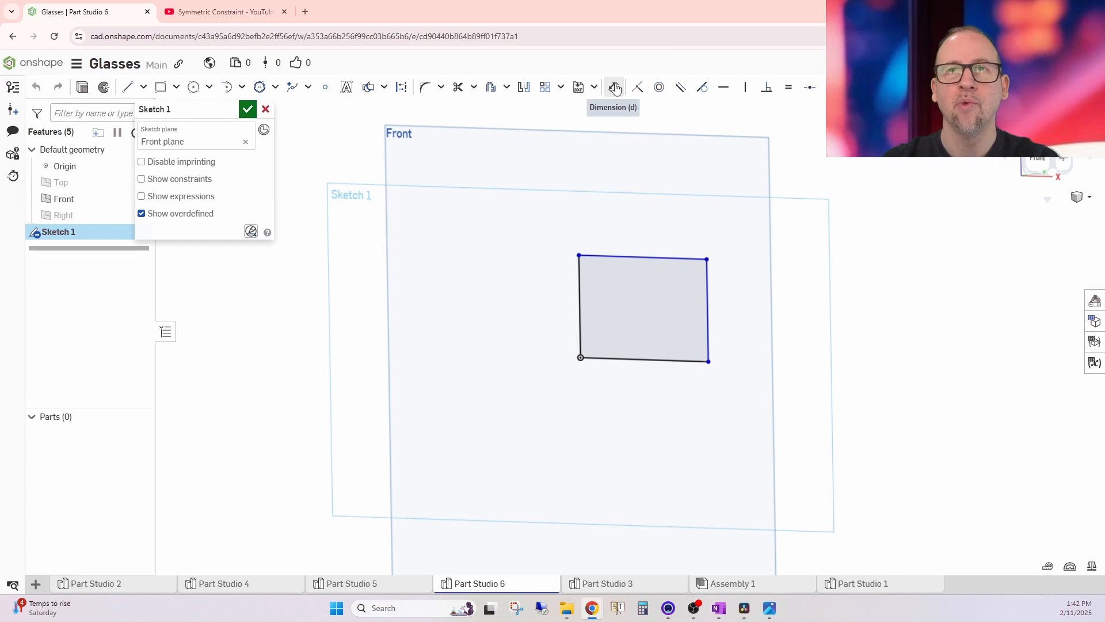
pyautogui.click(709, 340)
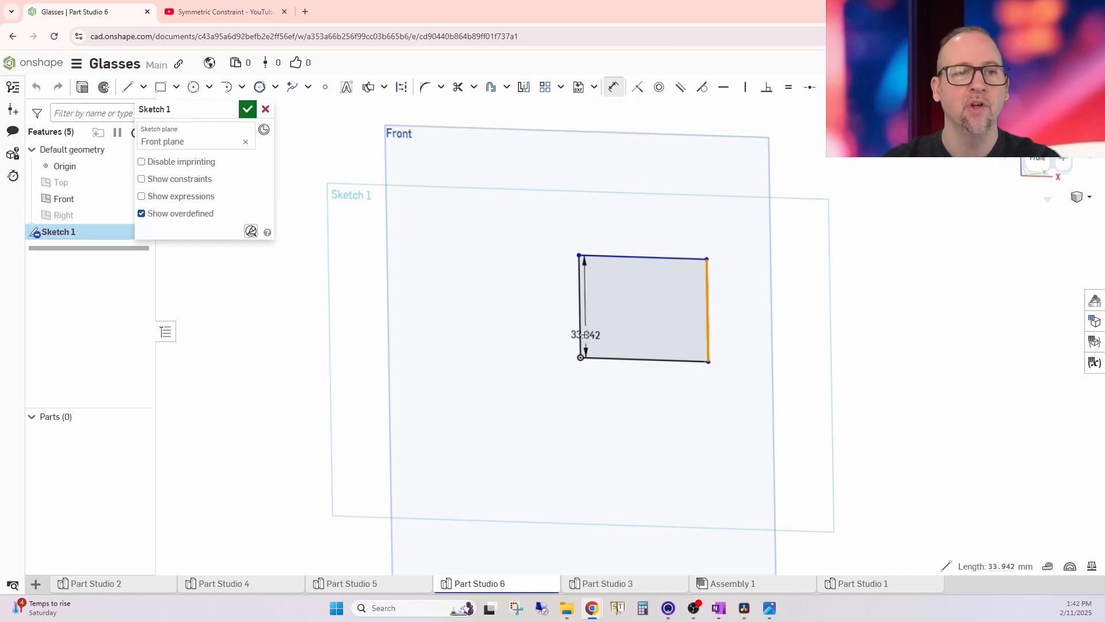
pyautogui.click(581, 331)
pyautogui.click(644, 387)
pyautogui.write('50')
pyautogui.press('Return')
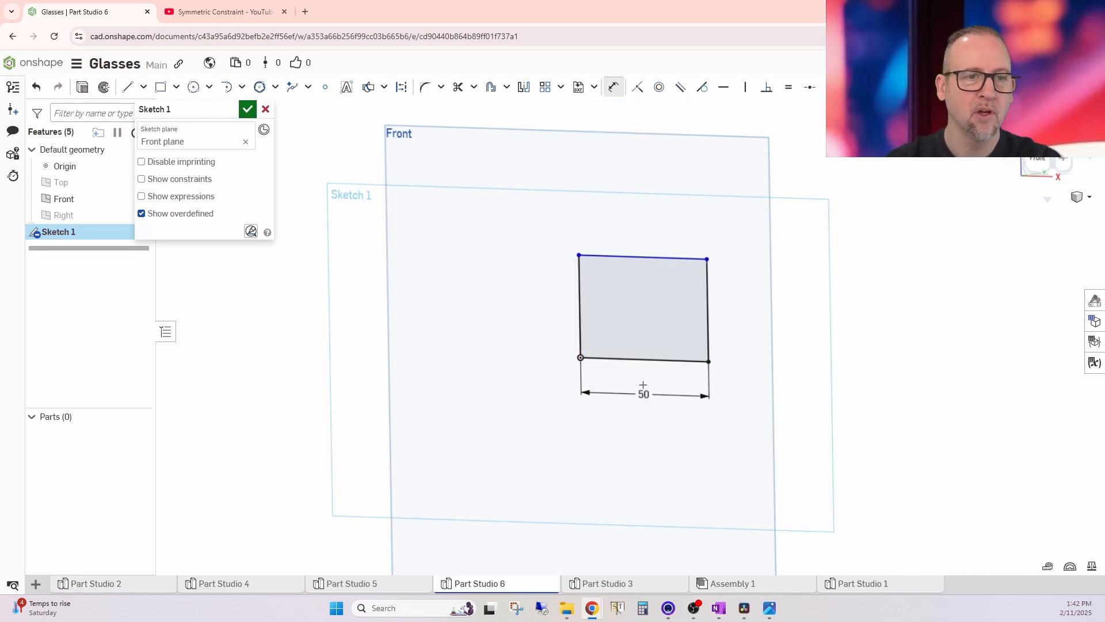
# - Dimension the distance between the rectangle's two horizontal sides as 40 mm and accept the sketch
pyautogui.click(602, 260)
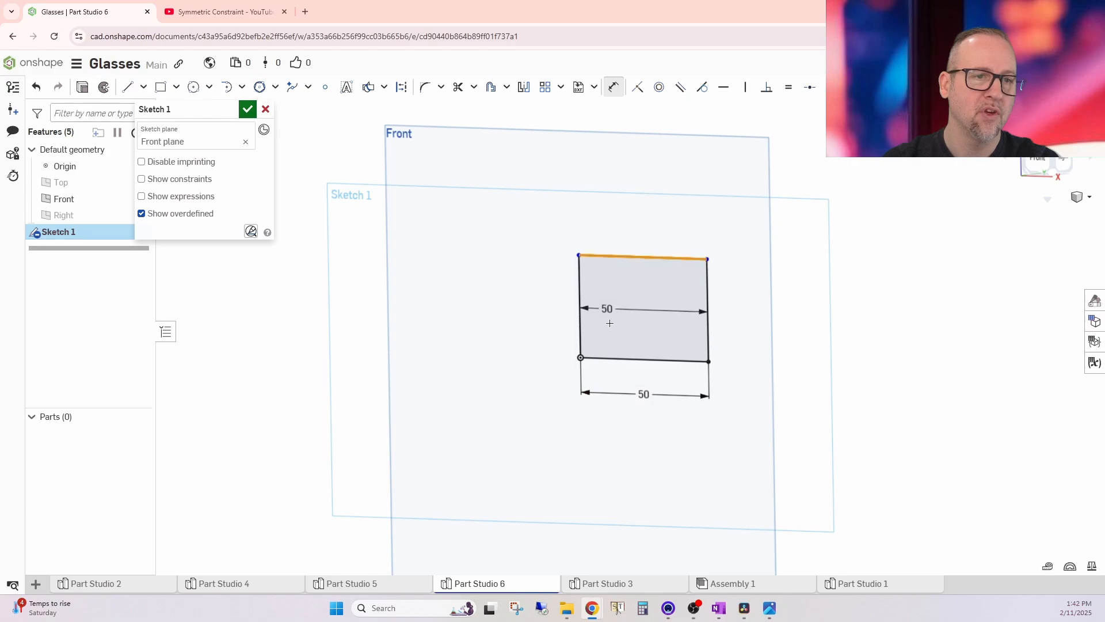
pyautogui.click(616, 359)
pyautogui.click(521, 305)
pyautogui.write('40')
pyautogui.press('Return')
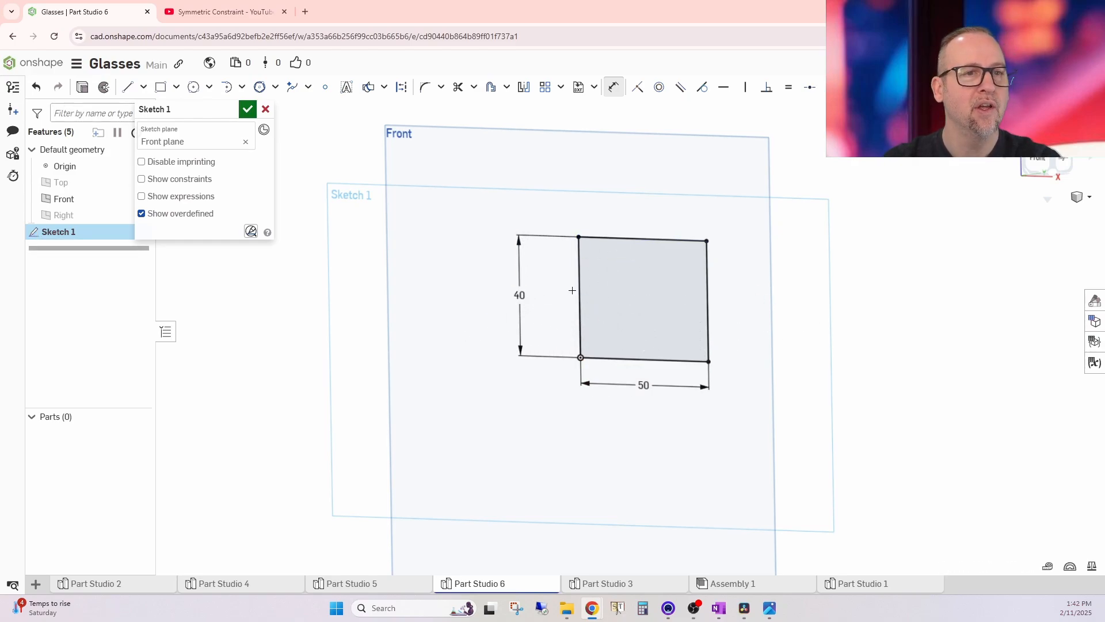
pyautogui.click(247, 109)
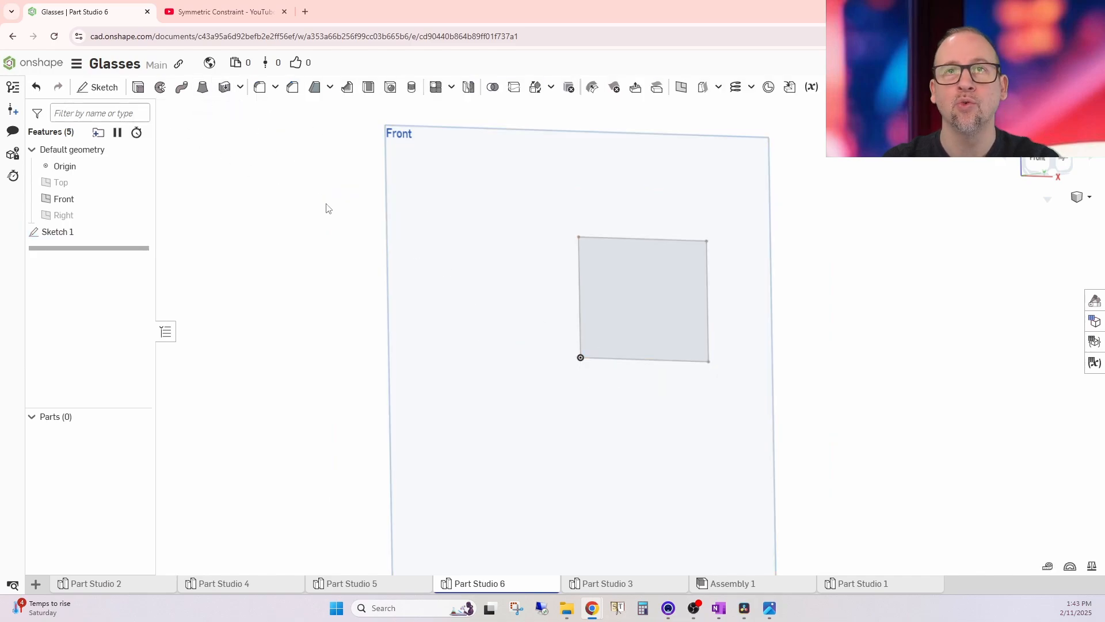
# - Extrude the rectangle as a new solid with a blind depth of 25 mm in the reversed direction, behind the Front plane
pyautogui.click(138, 87)
pyautogui.click(616, 238)
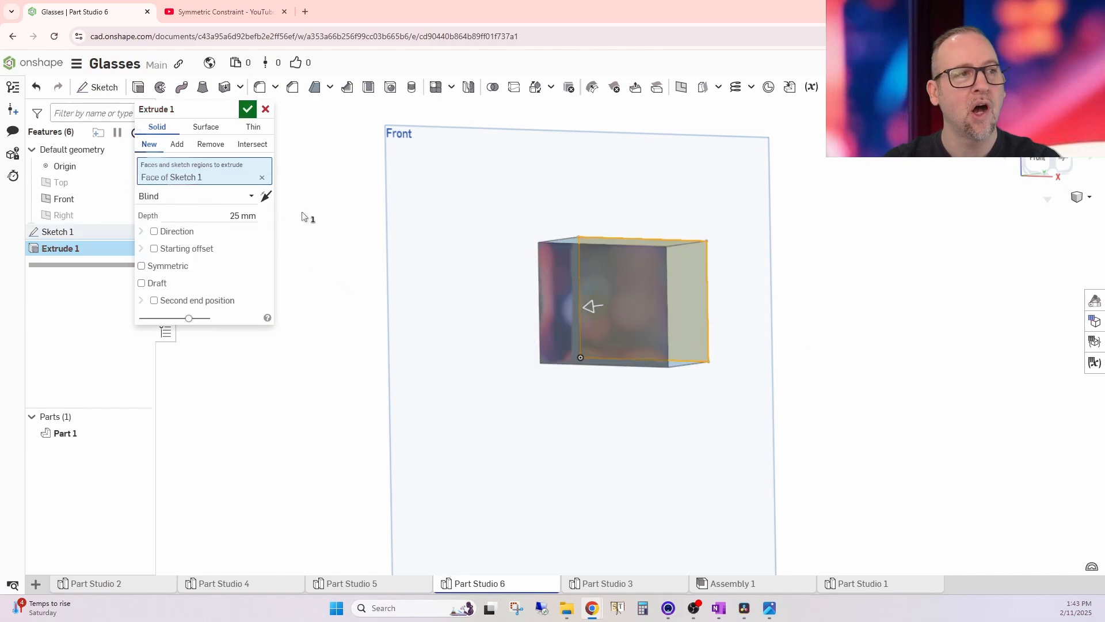
pyautogui.click(265, 197)
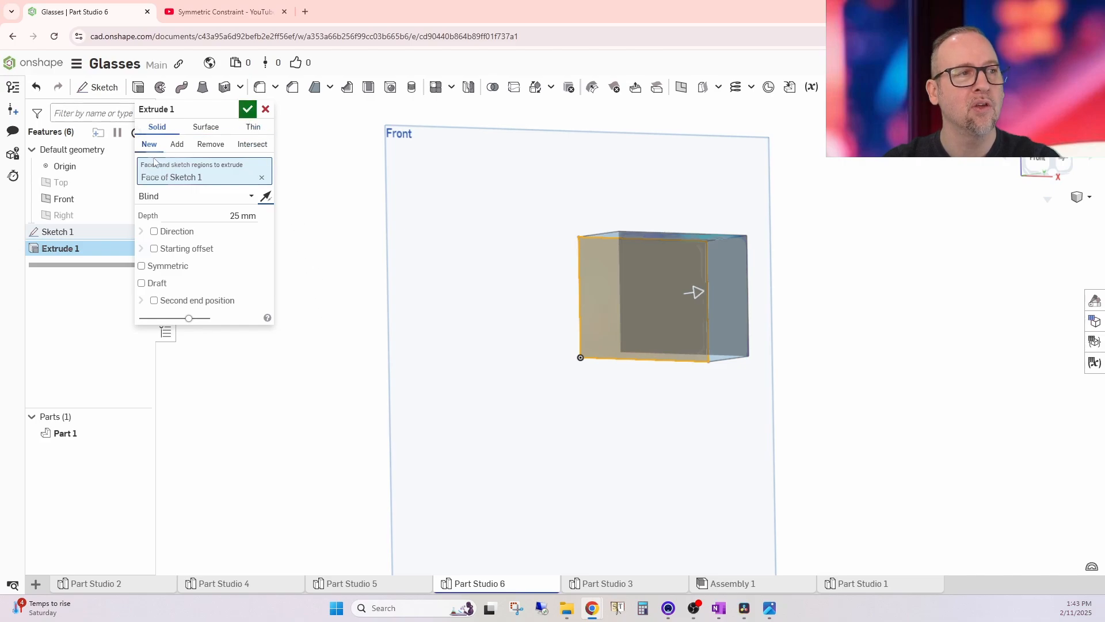
pyautogui.click(247, 108)
pyautogui.moveTo(839, 280); pyautogui.dragTo(819, 302, button='right')
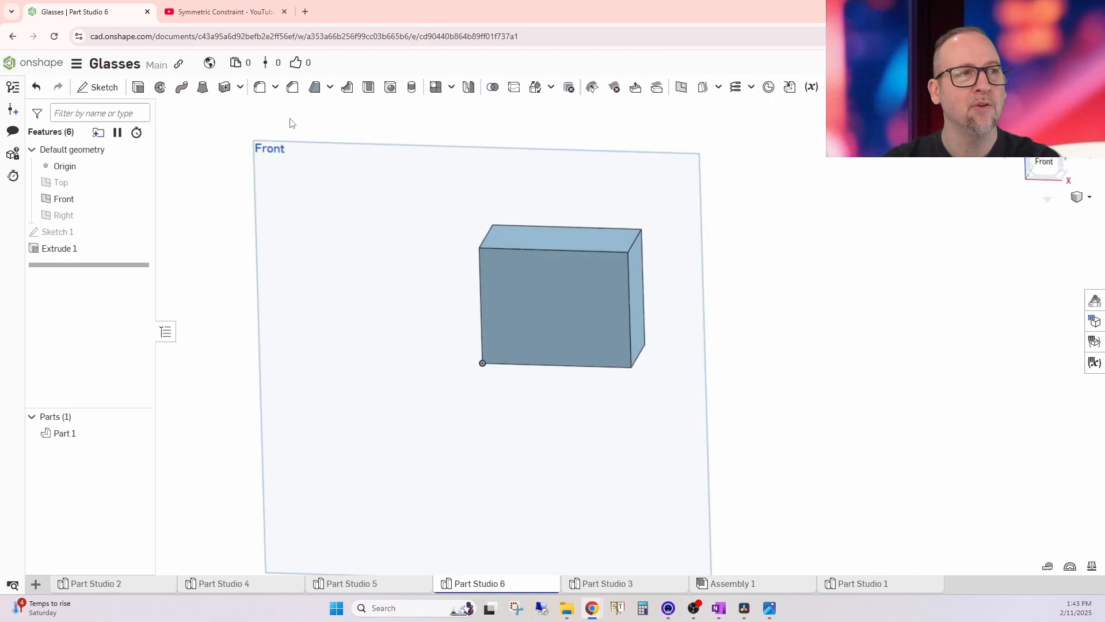
# - Fillet the block's four front-to-back corner edges and its front face with a 5 mm radius
pyautogui.click(260, 88)
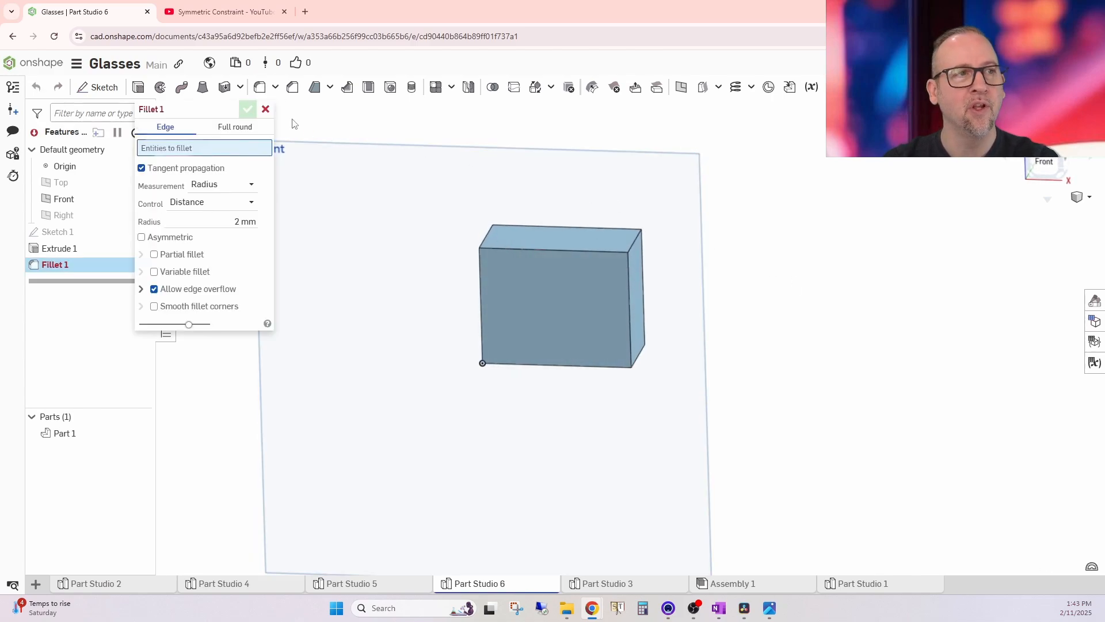
pyautogui.click(633, 243)
pyautogui.click(488, 233)
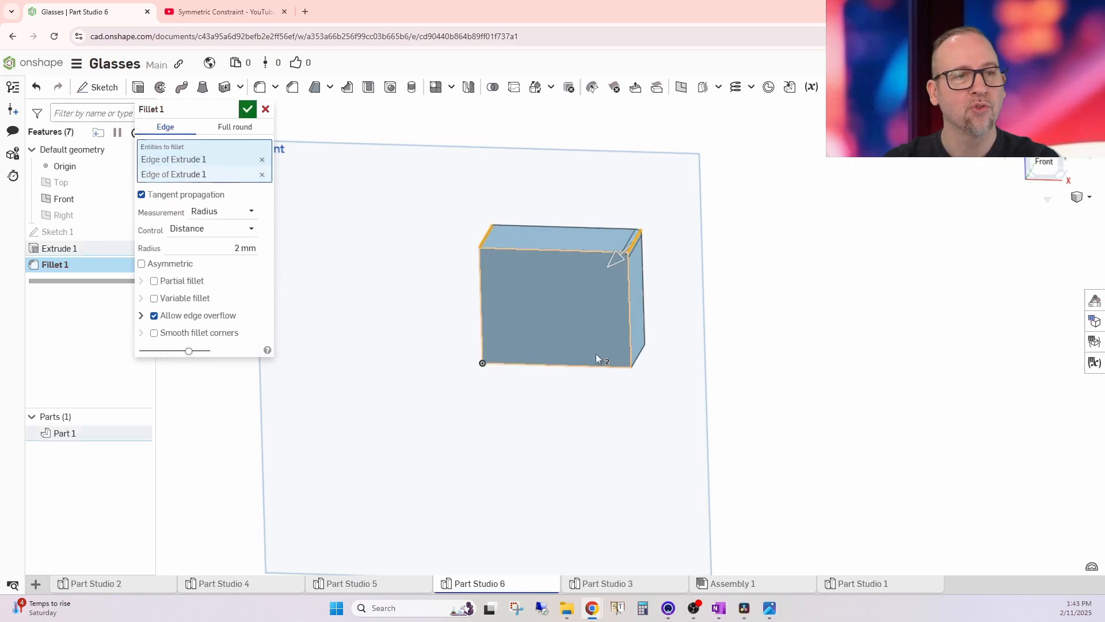
pyautogui.click(637, 355)
pyautogui.click(585, 313)
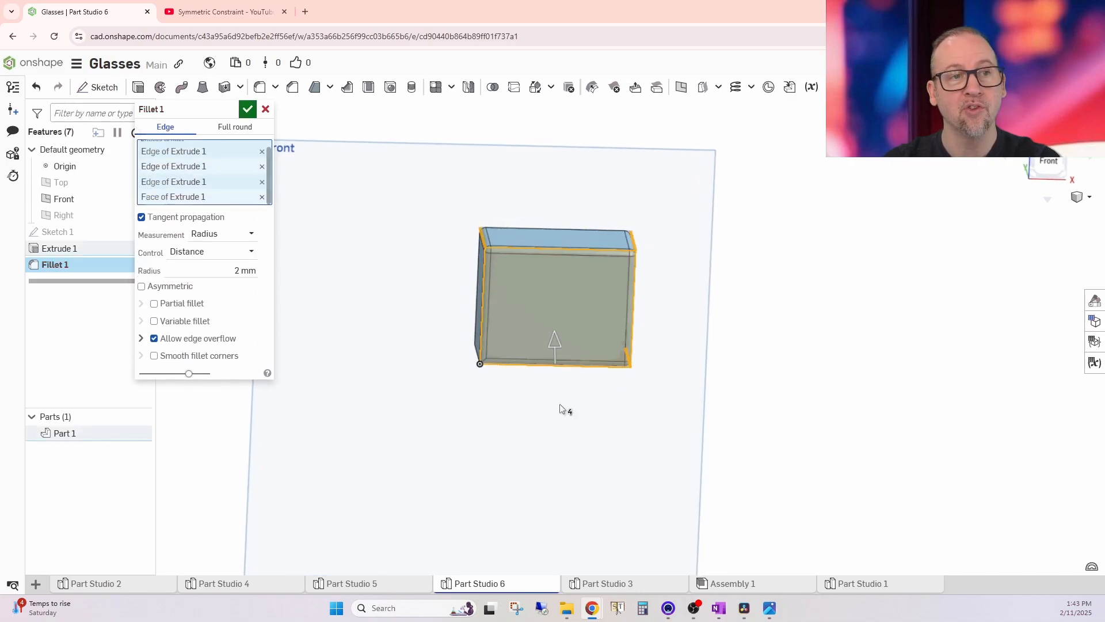
pyautogui.moveTo(532, 416); pyautogui.dragTo(752, 306, button='right')
pyautogui.click(478, 356)
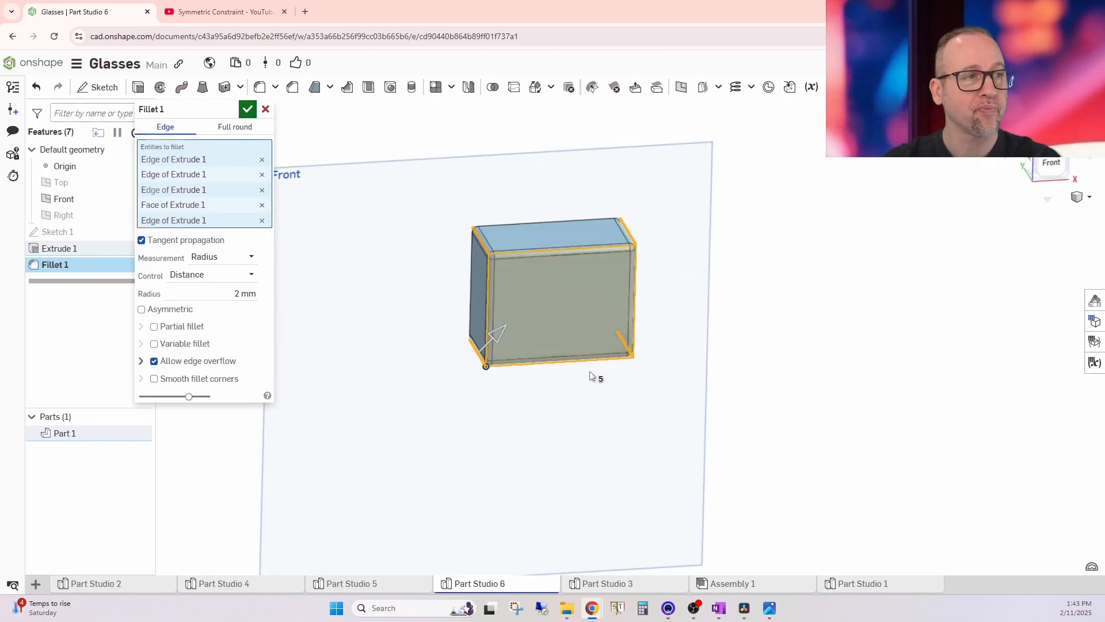
pyautogui.click(231, 295)
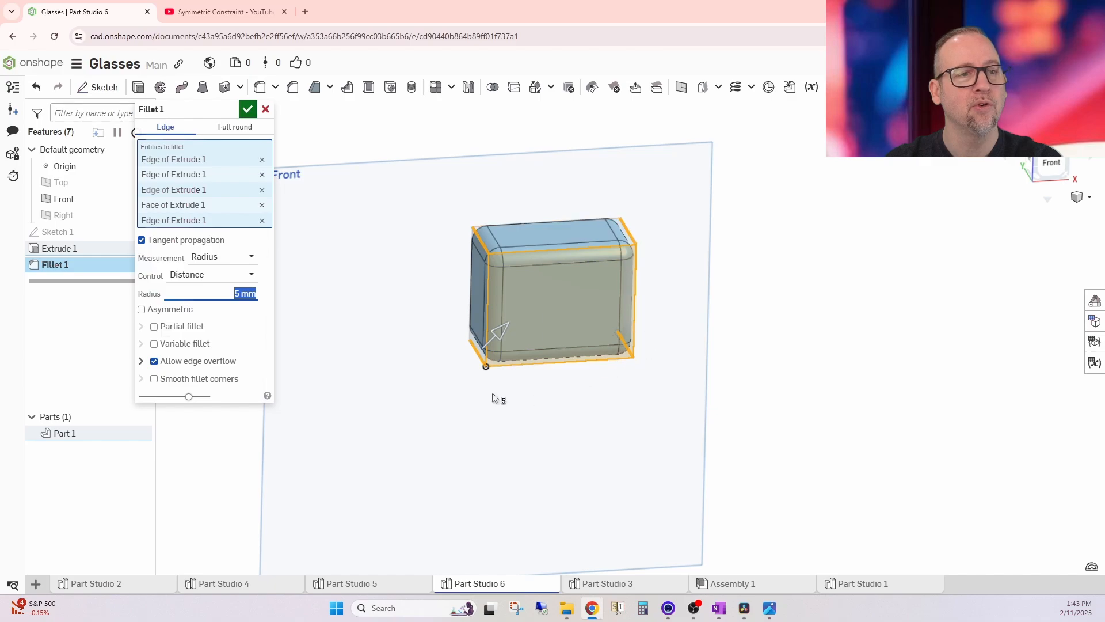
pyautogui.press('Return')
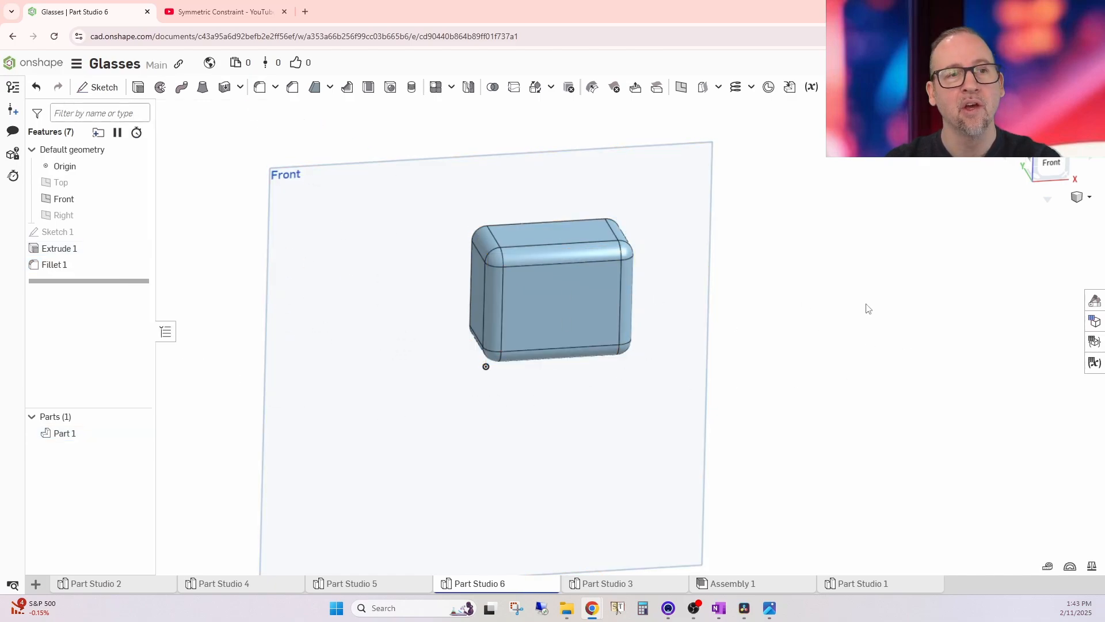
# - Edit the fillet feature and set its radius to 4 mm
pyautogui.moveTo(807, 325)
pyautogui.mouseDown(button='right')
pyautogui.moveTo(817, 329)
pyautogui.moveTo(794, 321)
pyautogui.mouseUp(button='right')
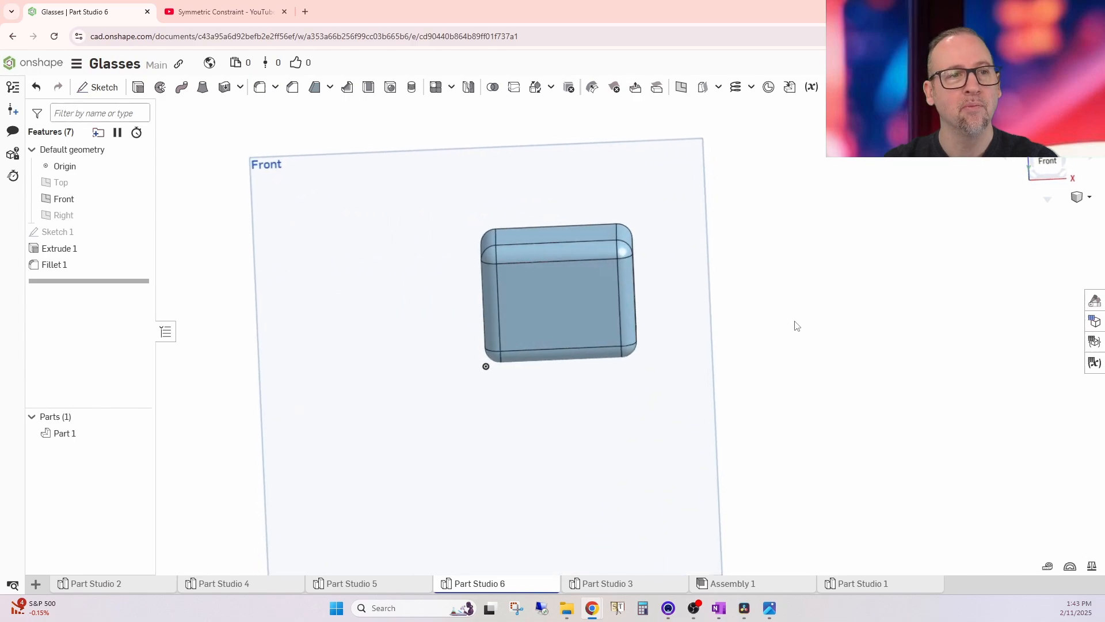
pyautogui.doubleClick(89, 270)
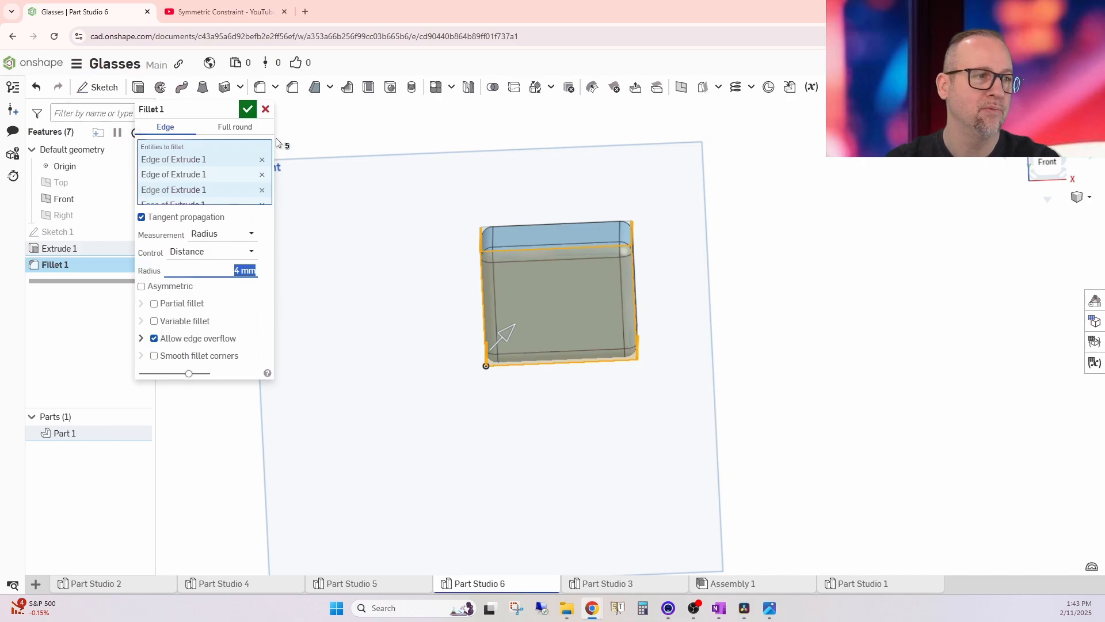
pyautogui.click(247, 109)
# - Suppress the Fillet 1 feature
pyautogui.moveTo(484, 282); pyautogui.dragTo(416, 279, button='right')
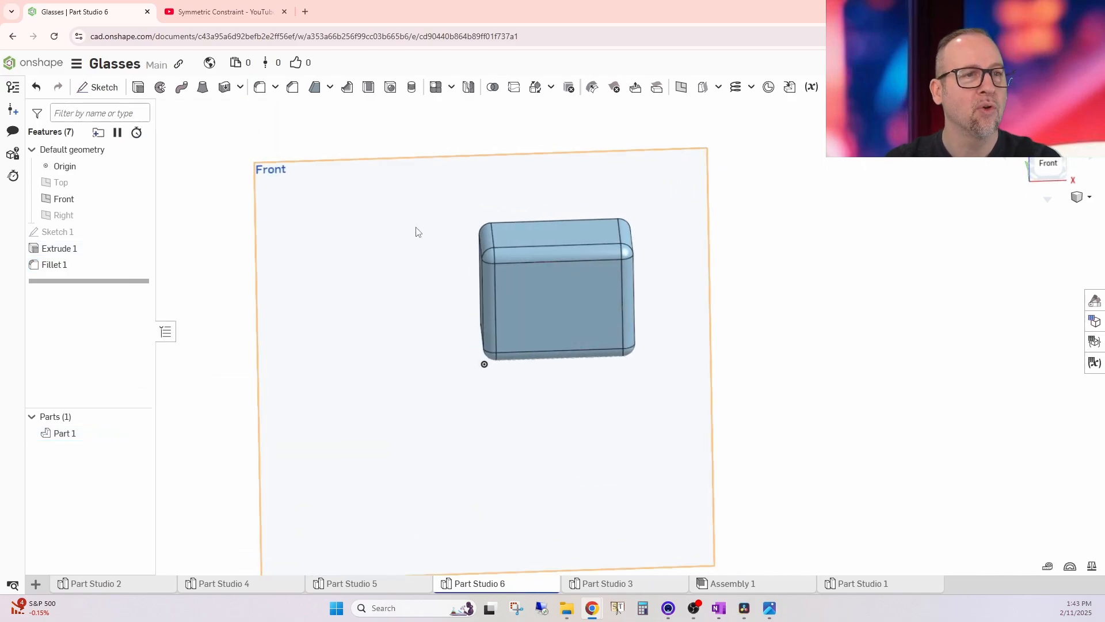
pyautogui.moveTo(418, 232); pyautogui.dragTo(432, 238, button='right')
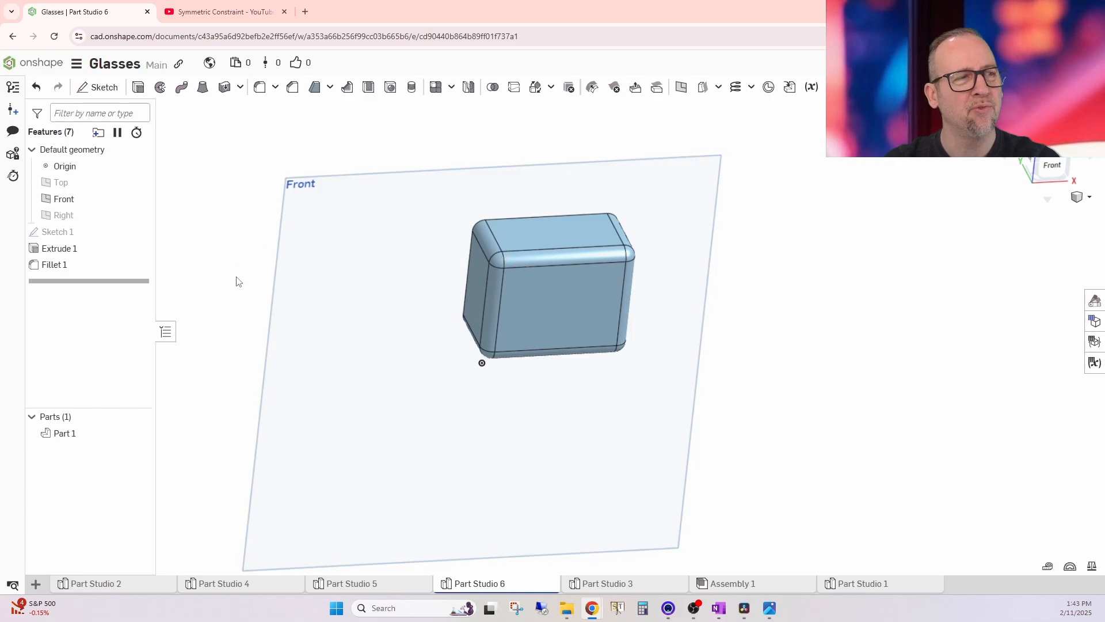
pyautogui.rightClick(127, 269)
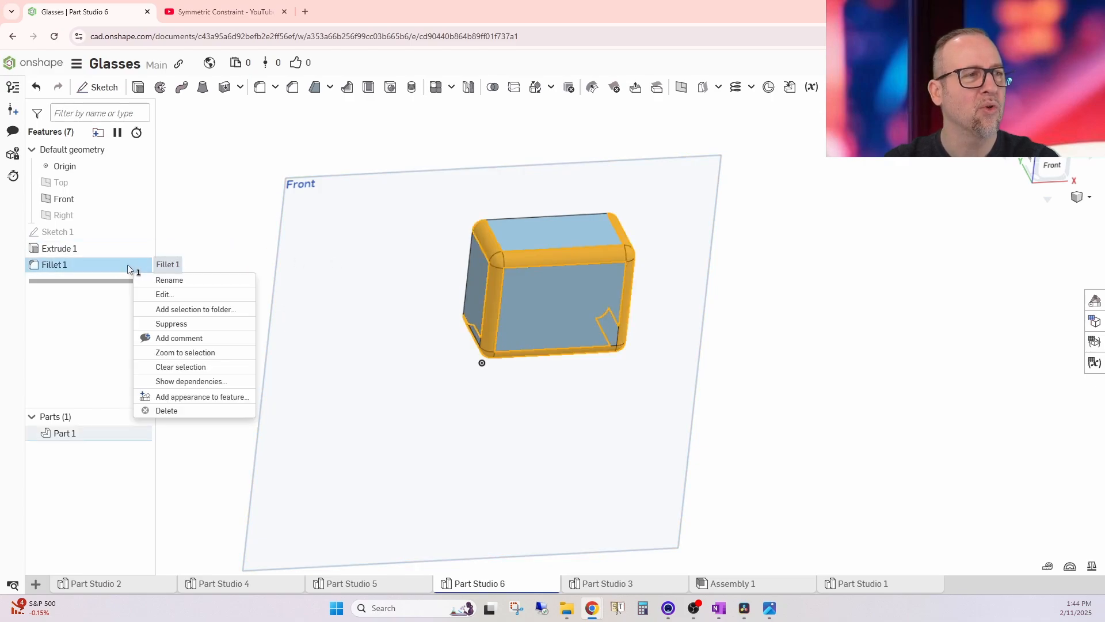
pyautogui.click(152, 326)
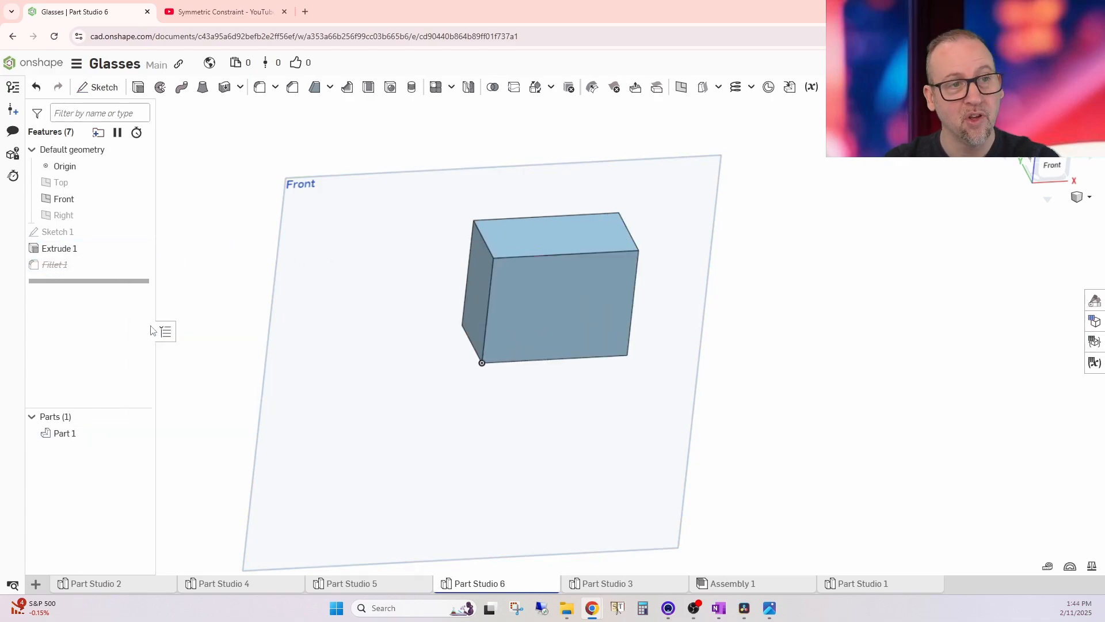
# - Chamfer the block's four front-to-back corner edges using two distances of 5 mm each
pyautogui.click(293, 87)
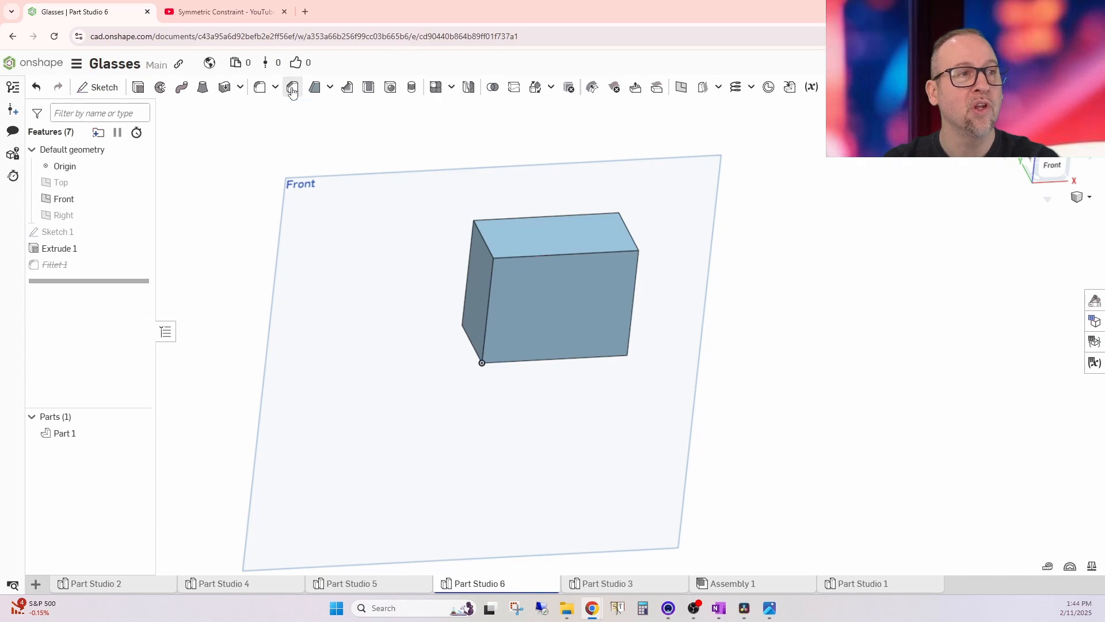
pyautogui.click(488, 246)
pyautogui.click(634, 238)
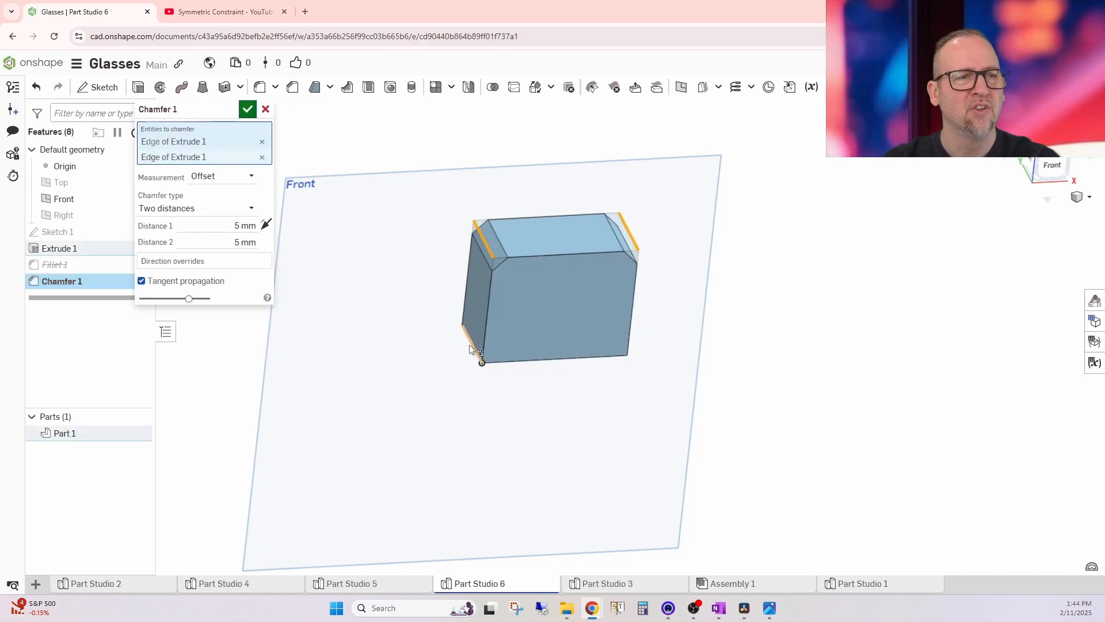
pyautogui.click(469, 348)
pyautogui.moveTo(740, 365); pyautogui.dragTo(641, 348, button='right')
pyautogui.click(641, 348)
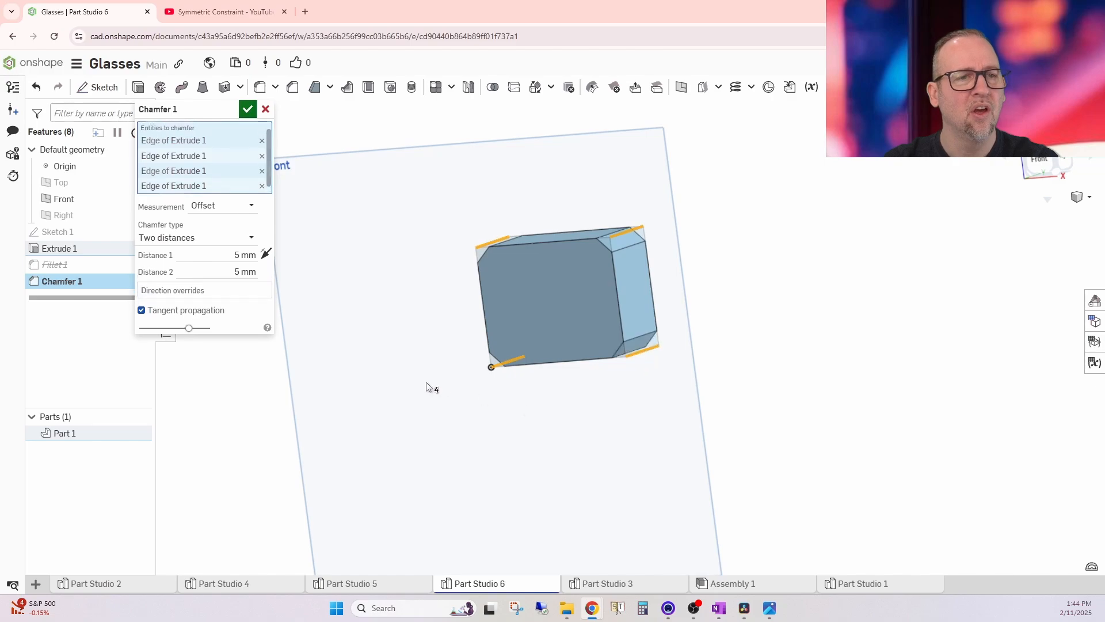
pyautogui.moveTo(427, 383); pyautogui.dragTo(456, 396, button='right')
pyautogui.click(248, 110)
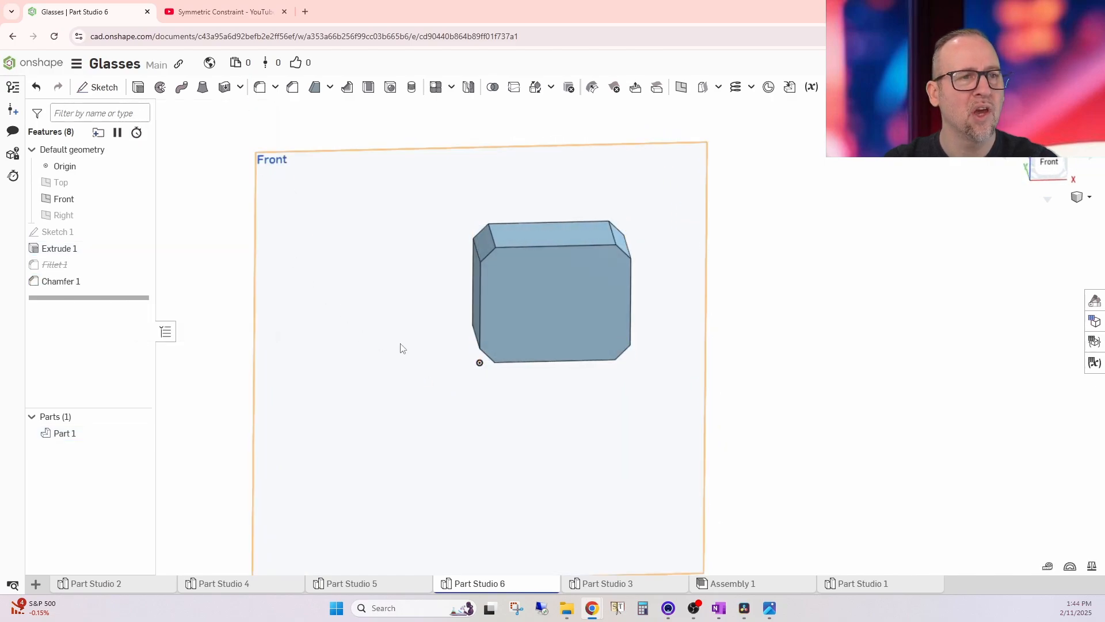
pyautogui.moveTo(401, 348); pyautogui.dragTo(402, 374, button='right')
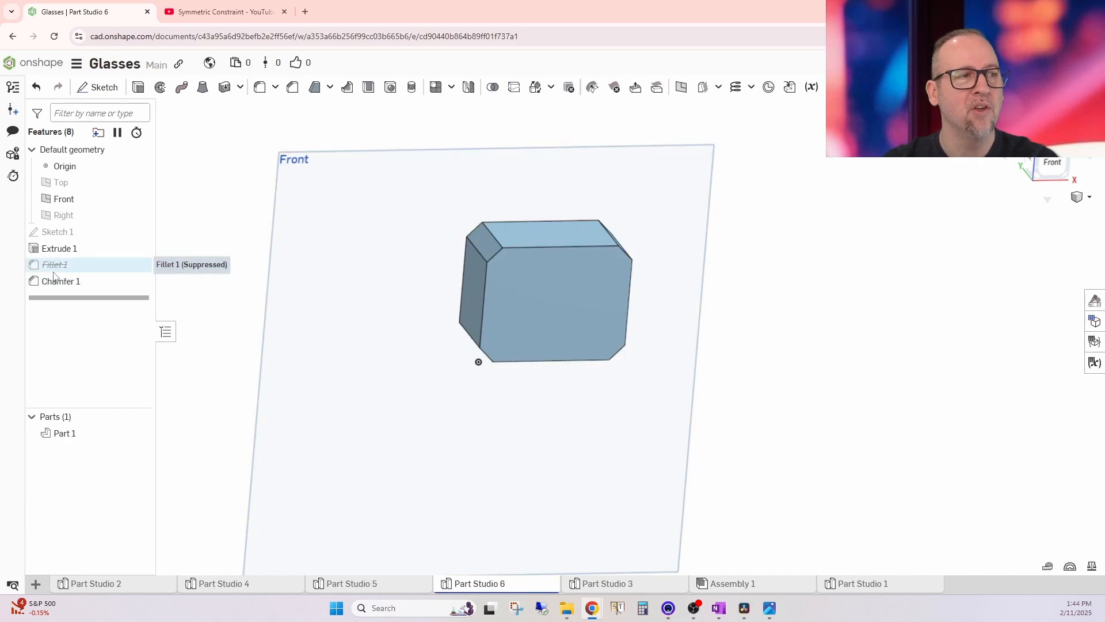
# - Move Fillet 1 below Chamfer 1 in the feature order and unsuppress it
pyautogui.moveTo(67, 270); pyautogui.dragTo(84, 305)
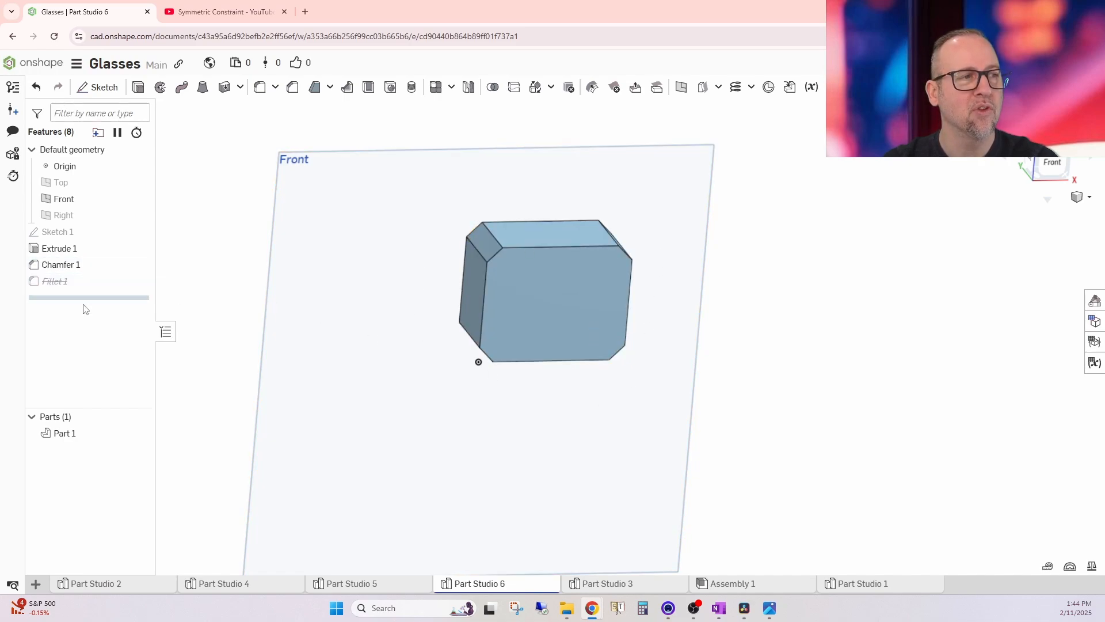
pyautogui.rightClick(131, 286)
pyautogui.click(173, 328)
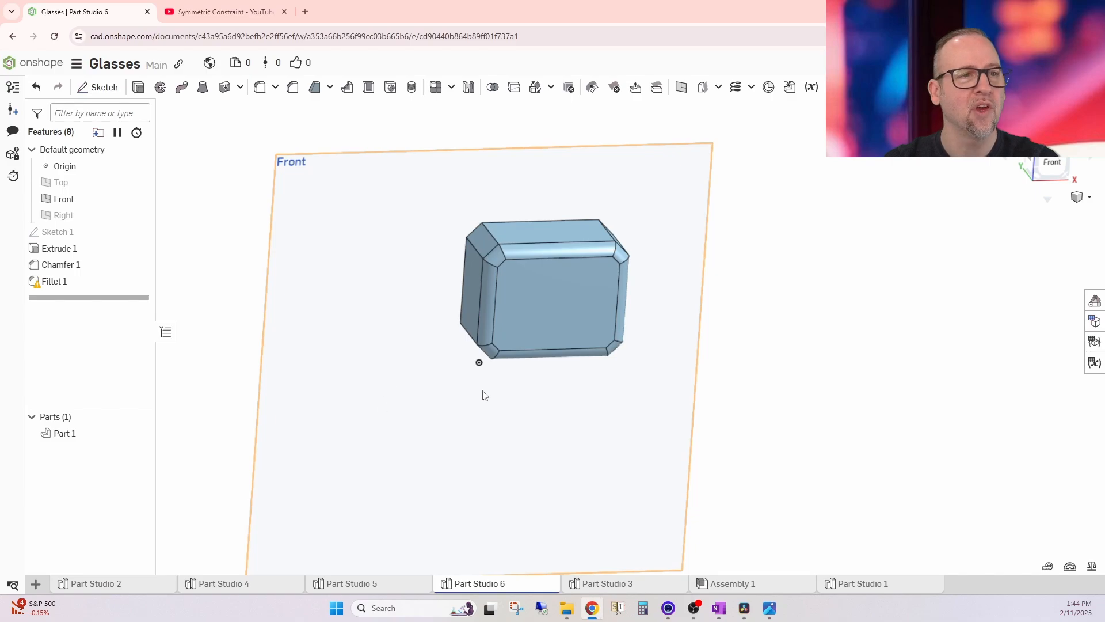
# - Edit Fillet 1 and remove all the missing edge references, keeping only the front face as the entity to fillet
pyautogui.doubleClick(58, 281)
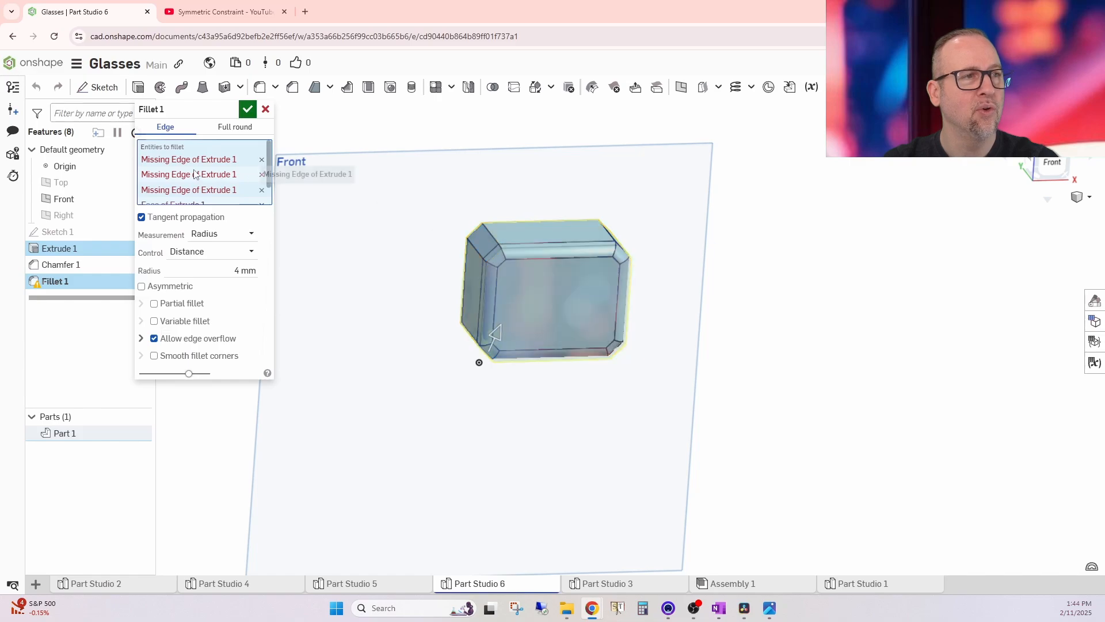
pyautogui.click(262, 161)
pyautogui.click(262, 161)
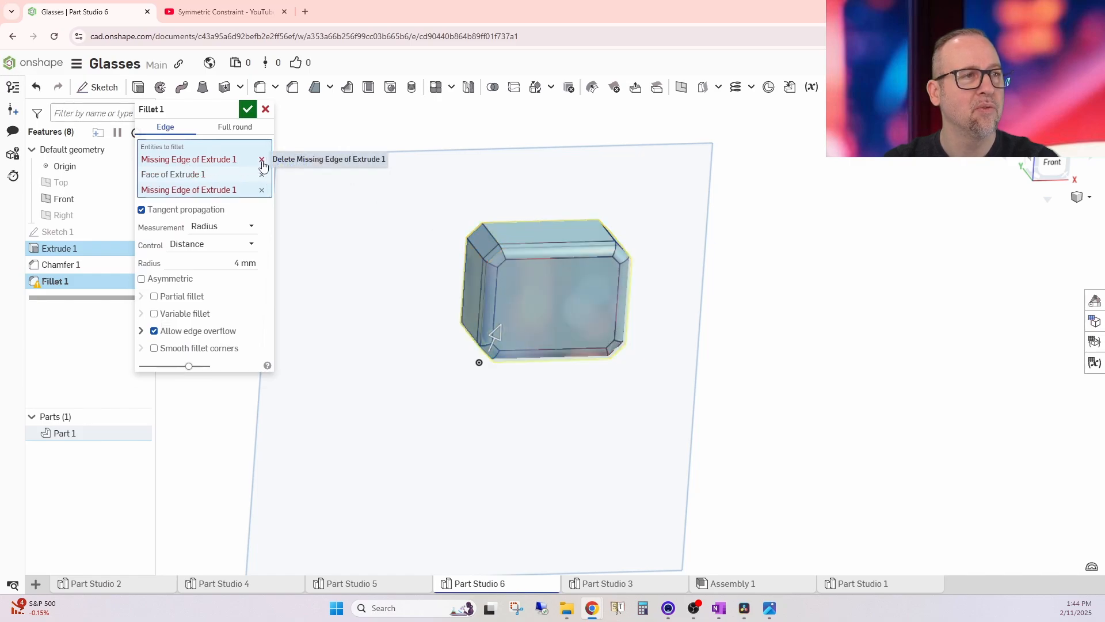
pyautogui.click(262, 160)
pyautogui.click(262, 175)
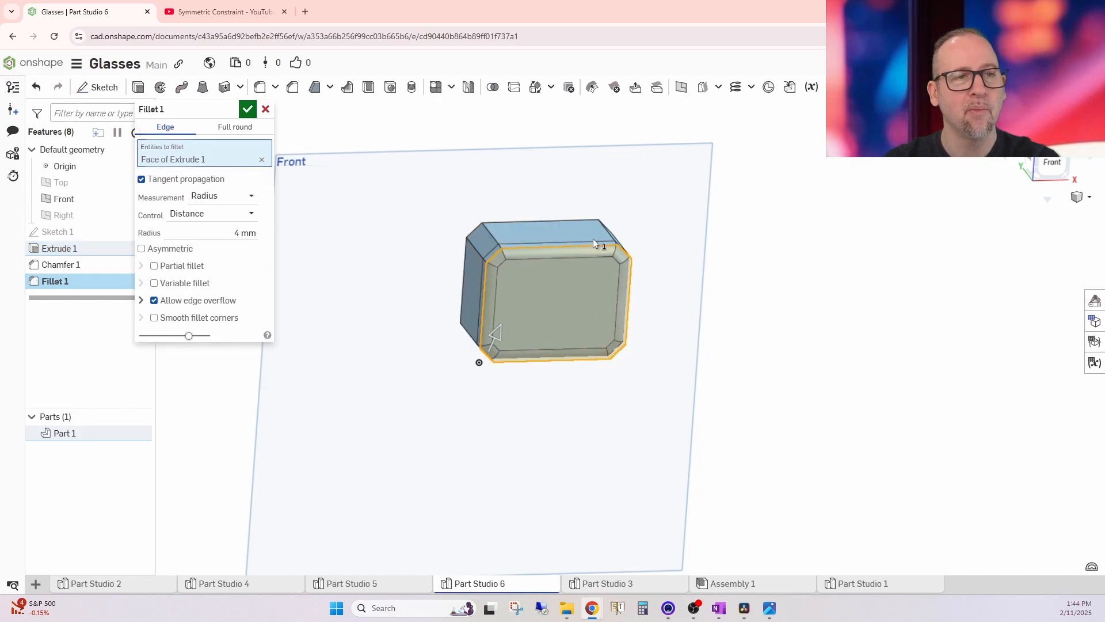
# - Add the eight front-to-back edges of the four corner chamfers to Fillet 1 and accept the fillet
pyautogui.click(492, 237)
pyautogui.click(475, 324)
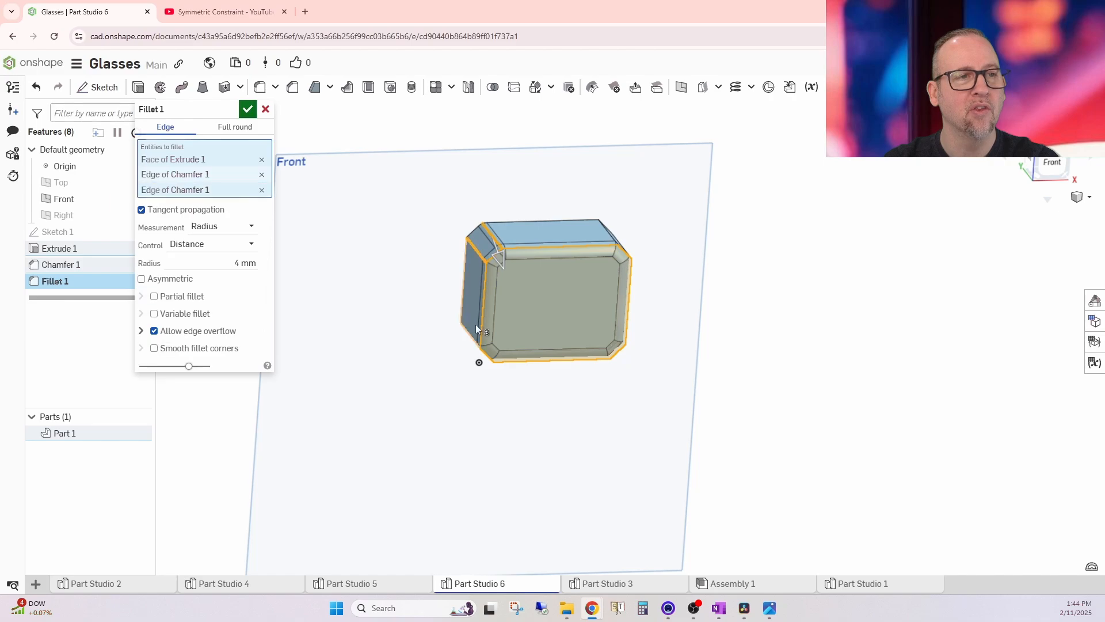
pyautogui.moveTo(473, 330)
pyautogui.mouseDown(button='right')
pyautogui.moveTo(552, 309)
pyautogui.moveTo(466, 336)
pyautogui.mouseUp(button='right')
pyautogui.click(480, 352)
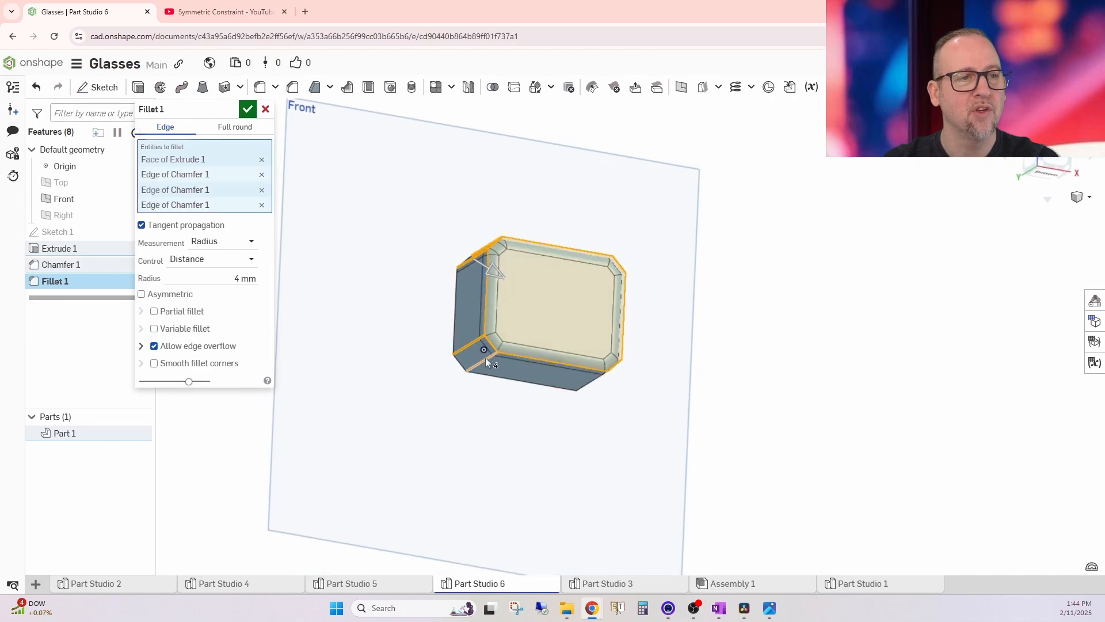
pyautogui.click(481, 361)
pyautogui.moveTo(679, 397); pyautogui.dragTo(648, 395, button='right')
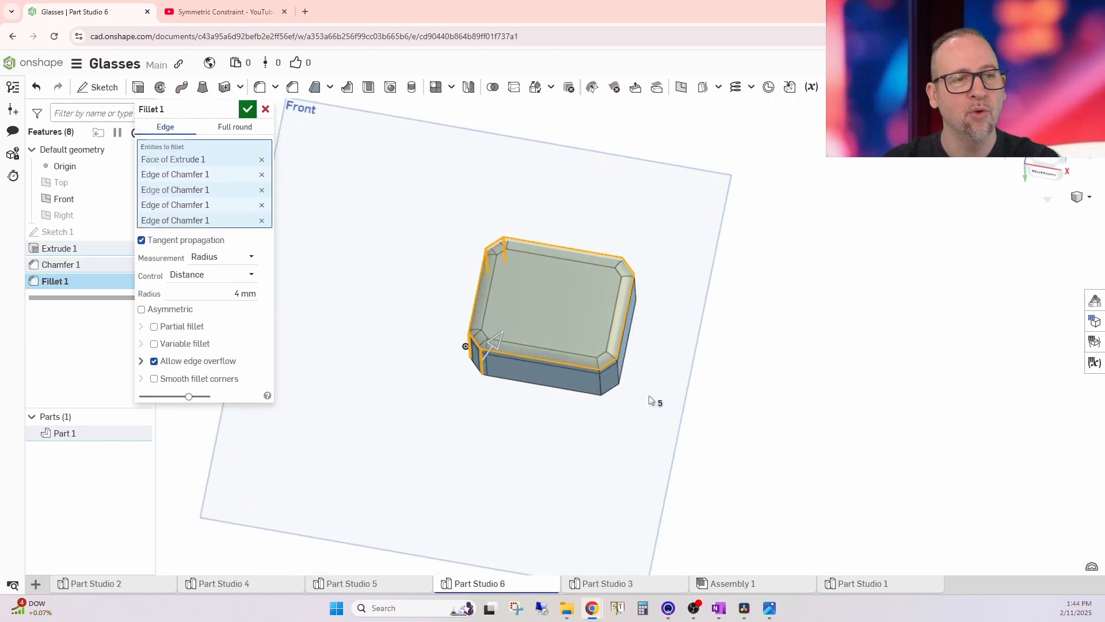
pyautogui.click(598, 385)
pyautogui.click(629, 378)
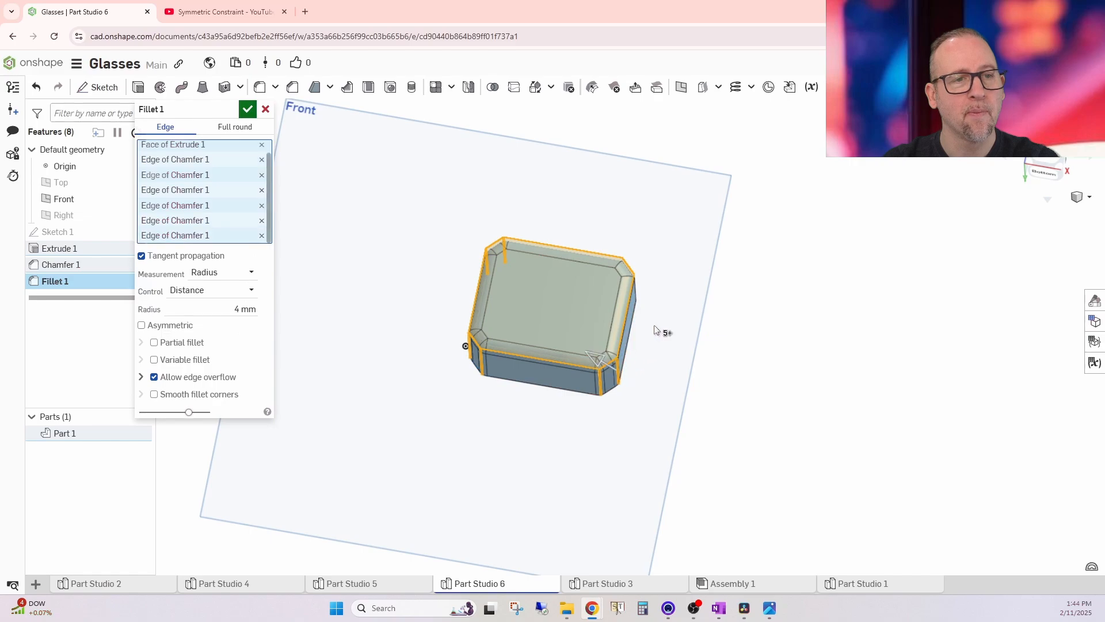
pyautogui.moveTo(661, 328); pyautogui.dragTo(647, 332, button='right')
pyautogui.click(638, 281)
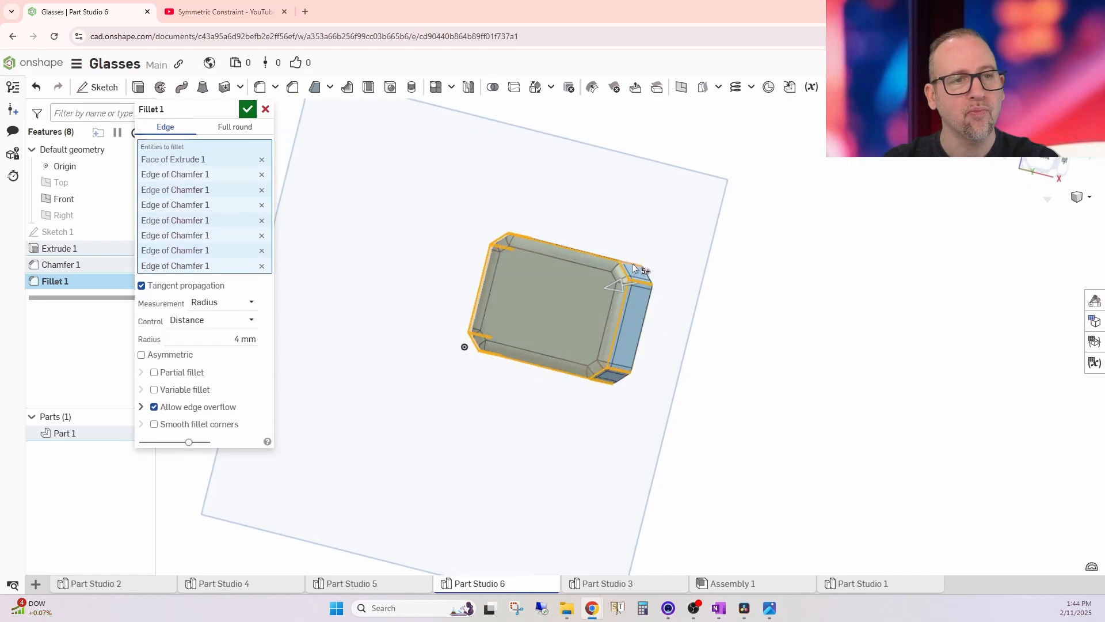
pyautogui.click(640, 268)
pyautogui.moveTo(768, 274); pyautogui.dragTo(662, 309, button='right')
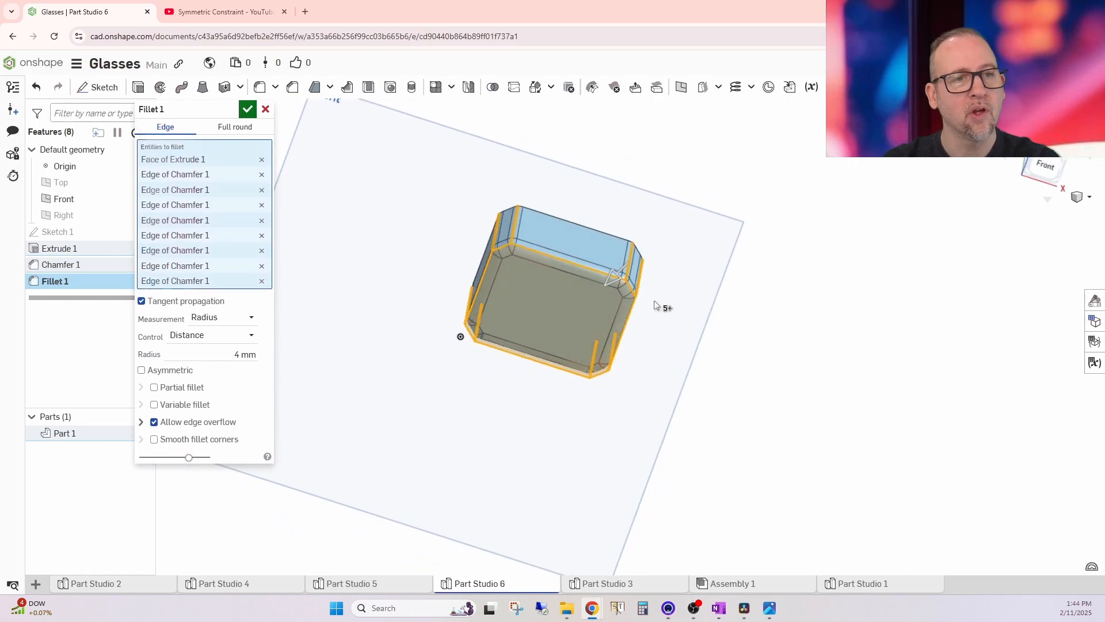
pyautogui.click(248, 109)
# - Set up a 3-degree draft on the block's four flat side faces, using the flat back face as the neutral plane
pyautogui.moveTo(828, 296); pyautogui.dragTo(817, 402, button='right')
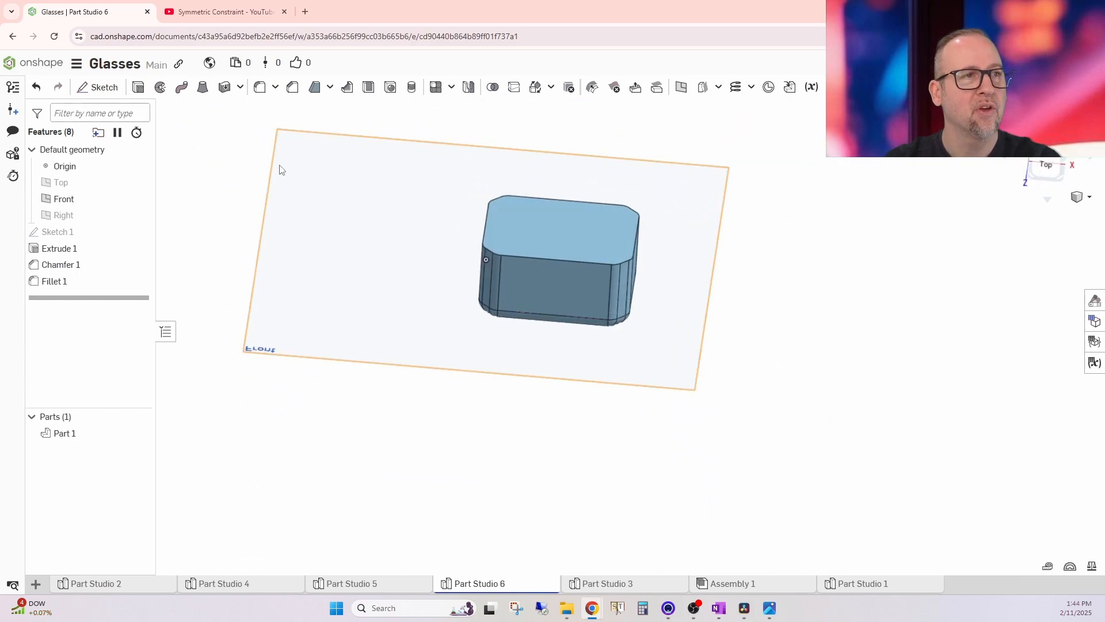
pyautogui.click(314, 91)
pyautogui.moveTo(431, 382); pyautogui.dragTo(472, 373, button='right')
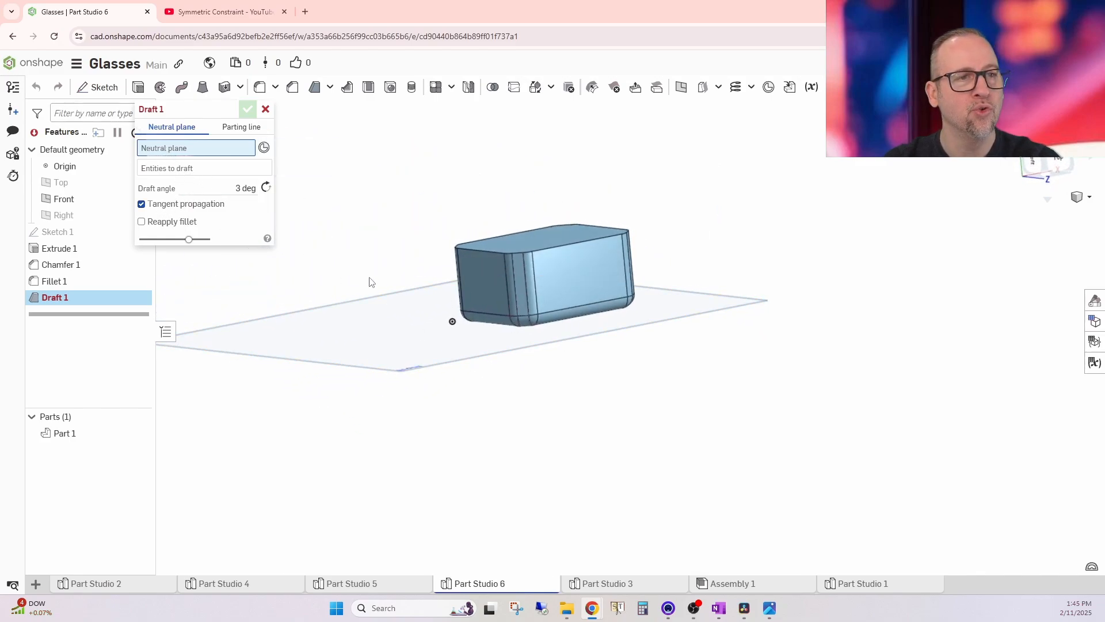
pyautogui.click(534, 234)
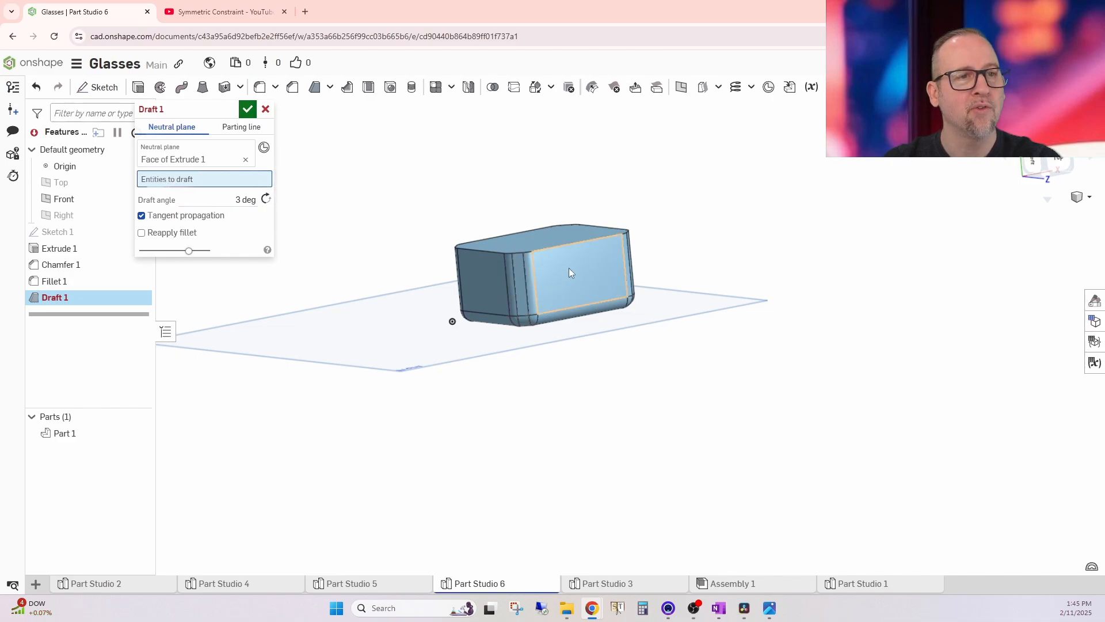
pyautogui.click(591, 270)
pyautogui.scroll(4, 529, 280)
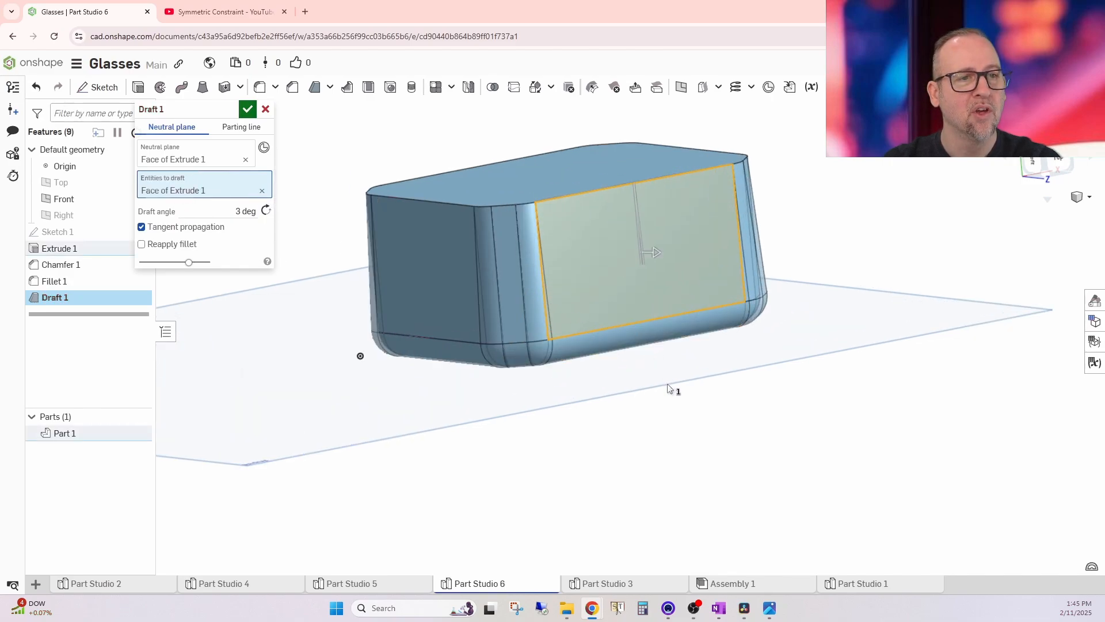
pyautogui.moveTo(668, 383); pyautogui.dragTo(616, 333, button='right')
pyautogui.click(466, 329)
pyautogui.moveTo(466, 330); pyautogui.dragTo(416, 285, button='right')
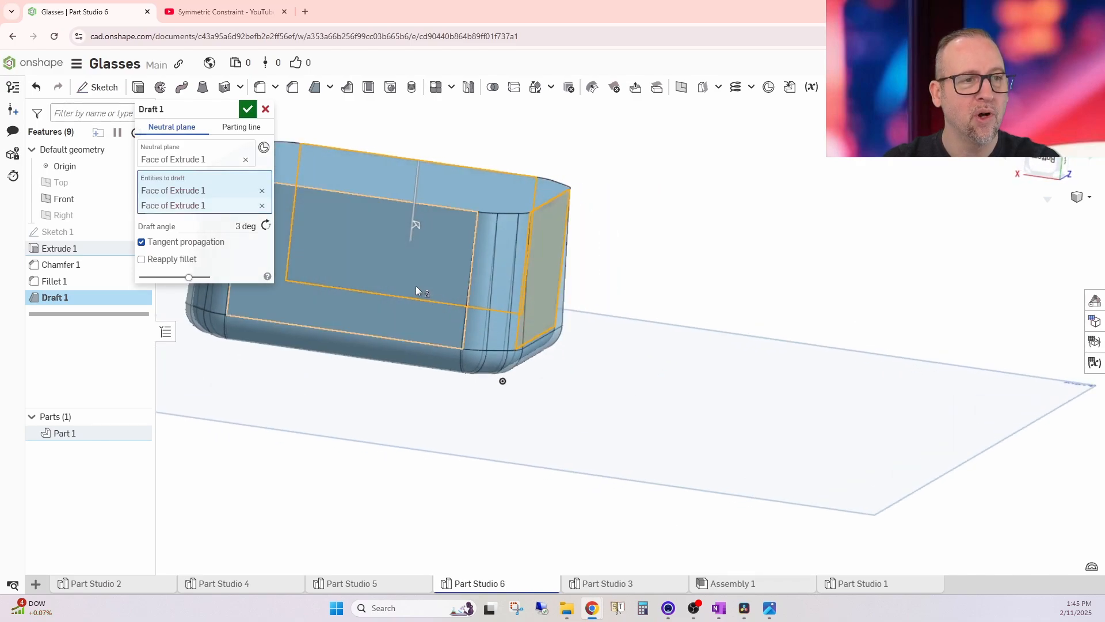
pyautogui.click(415, 286)
pyautogui.moveTo(387, 397); pyautogui.dragTo(458, 405, button='right')
pyautogui.click(302, 265)
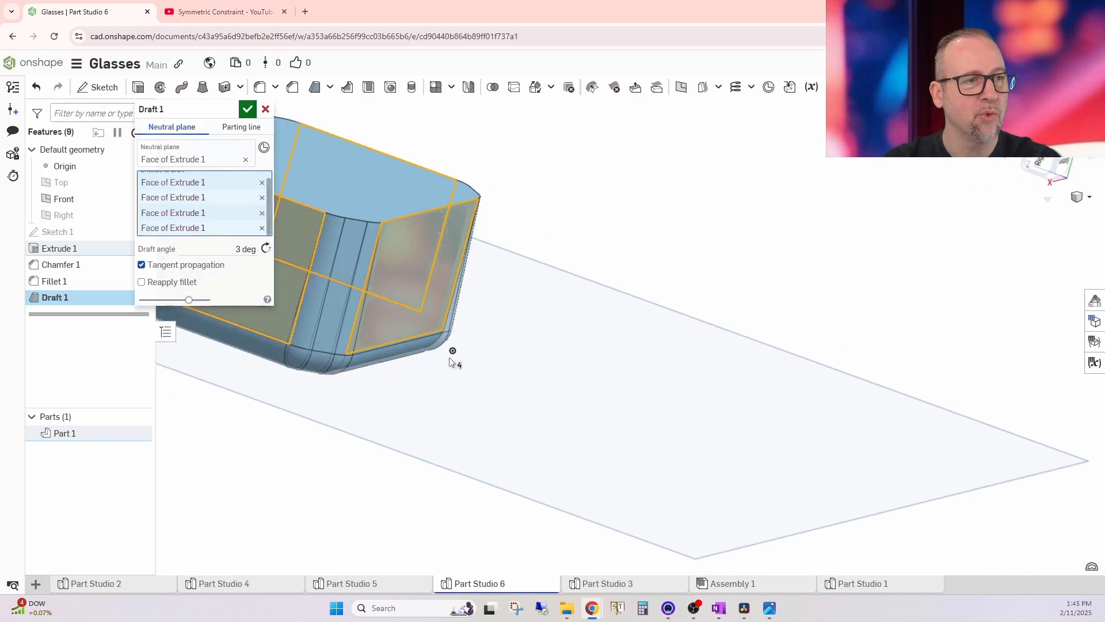
# - Check the drafted side faces in the back view and accept the draft
pyautogui.moveTo(452, 361); pyautogui.dragTo(516, 457, button='right')
pyautogui.scroll(-3, 516, 457)
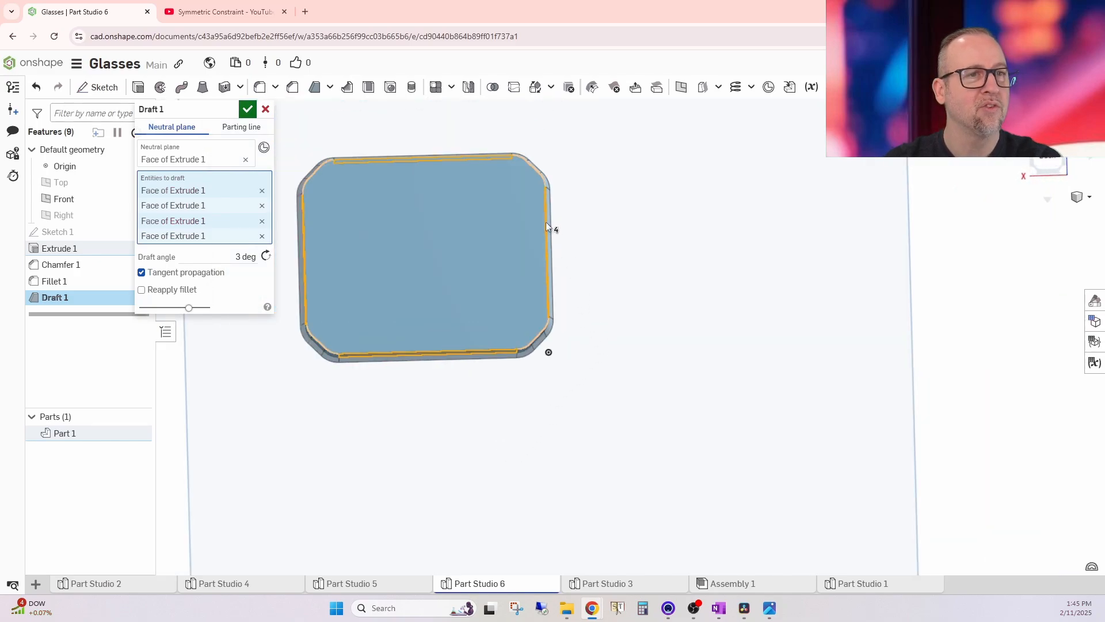
pyautogui.scroll(4, 561, 201)
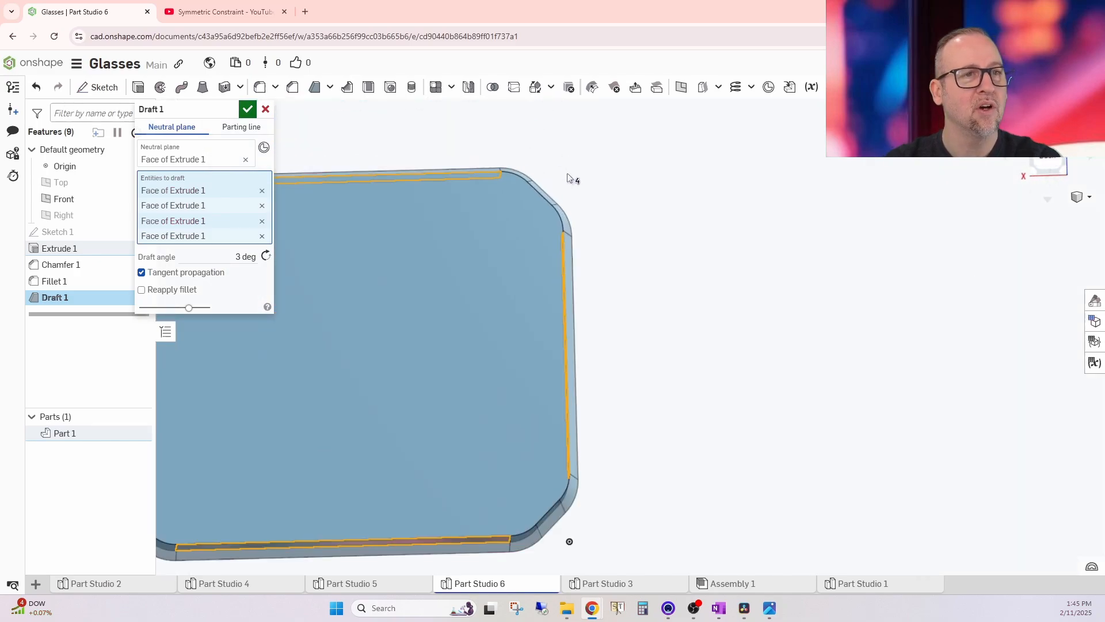
pyautogui.click(1051, 164)
pyautogui.scroll(4, 582, 275)
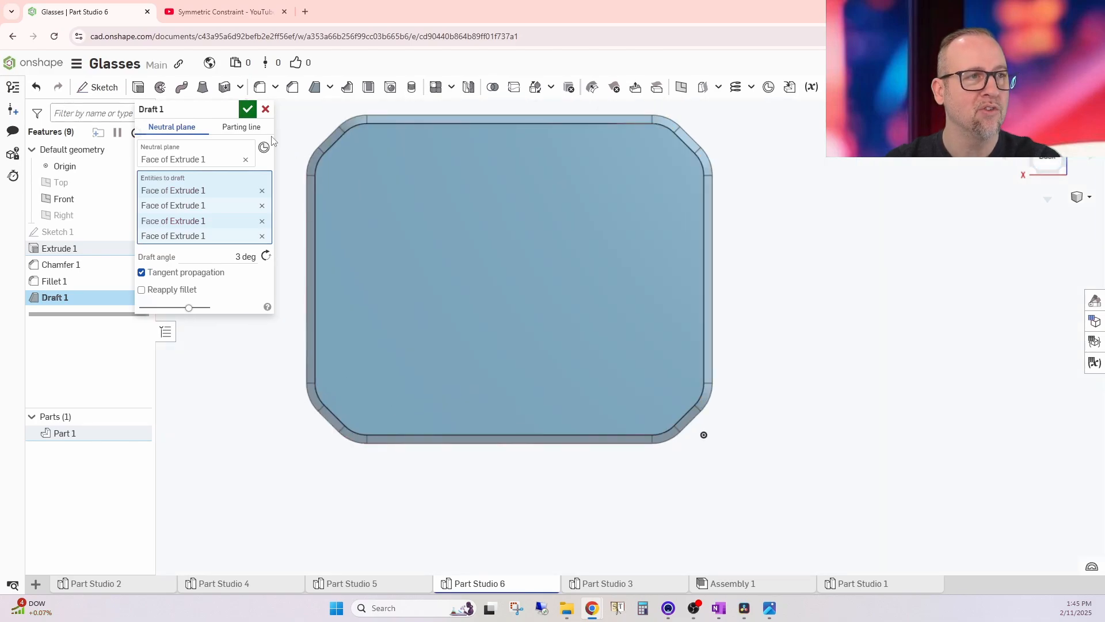
pyautogui.click(248, 111)
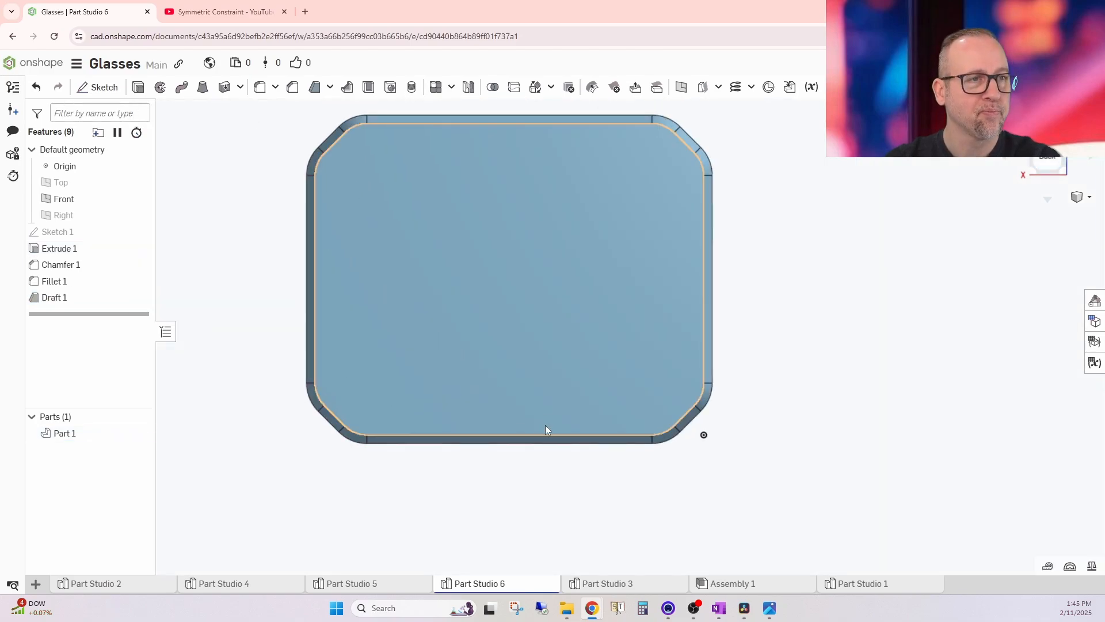
# - Shell the block with a 2.5 mm wall thickness, removing the flat back face
pyautogui.moveTo(544, 425); pyautogui.dragTo(647, 483, button='right')
pyautogui.click(1052, 158)
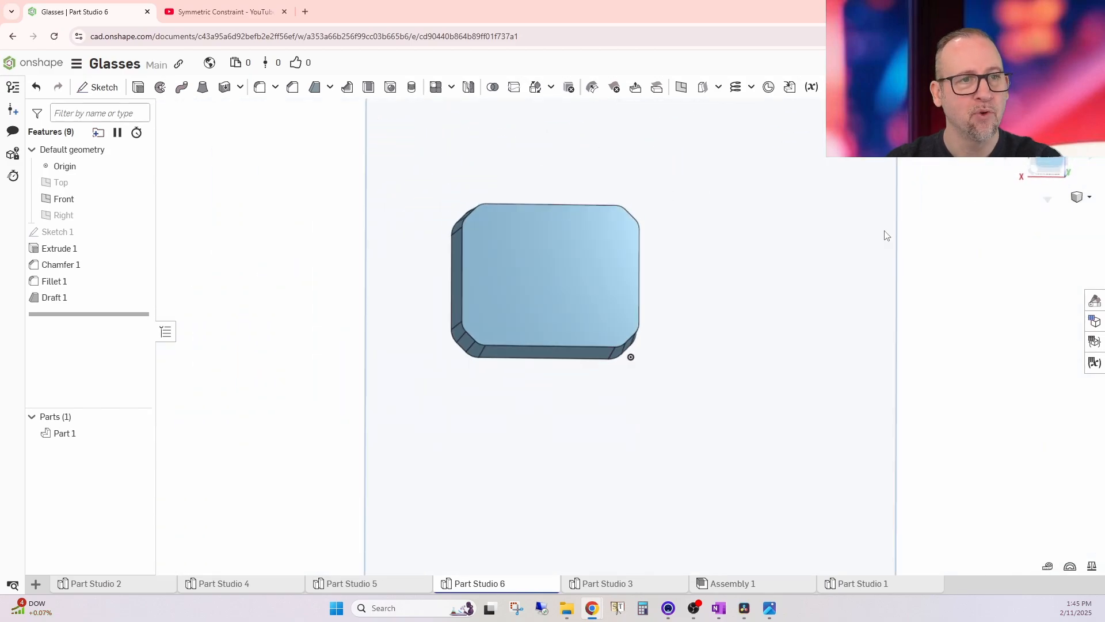
pyautogui.scroll(4, 528, 284)
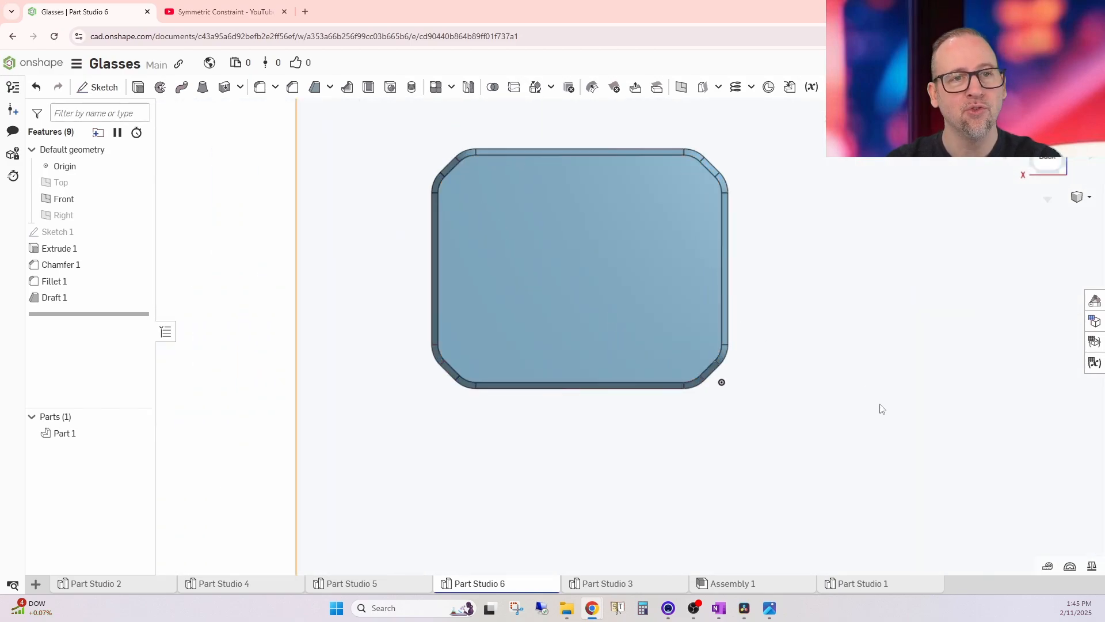
pyautogui.moveTo(878, 407); pyautogui.dragTo(827, 367, button='right')
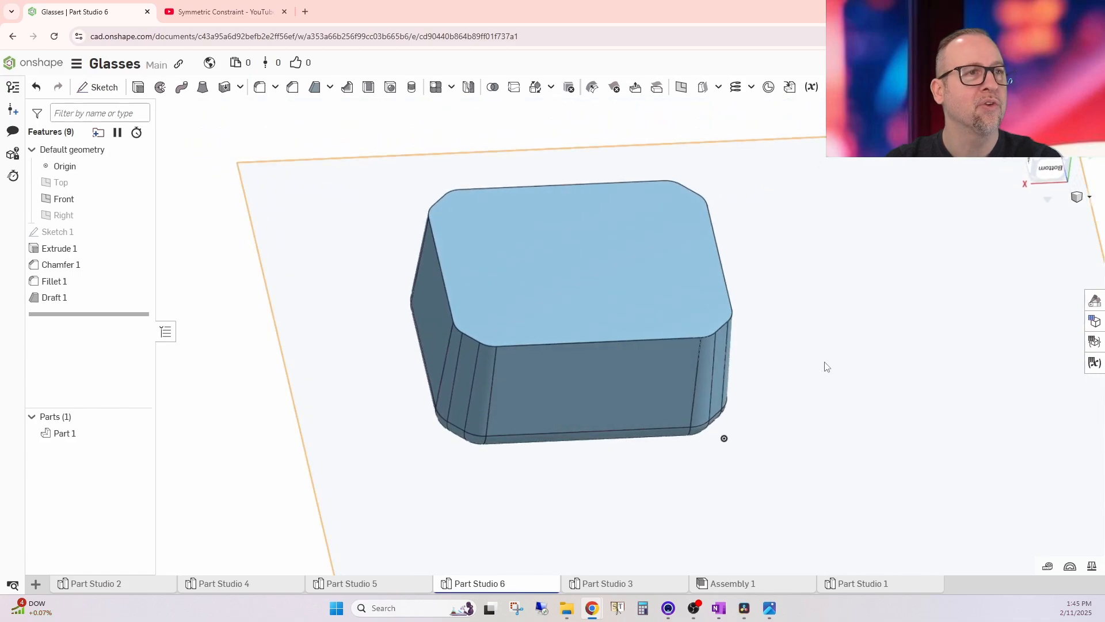
pyautogui.click(369, 90)
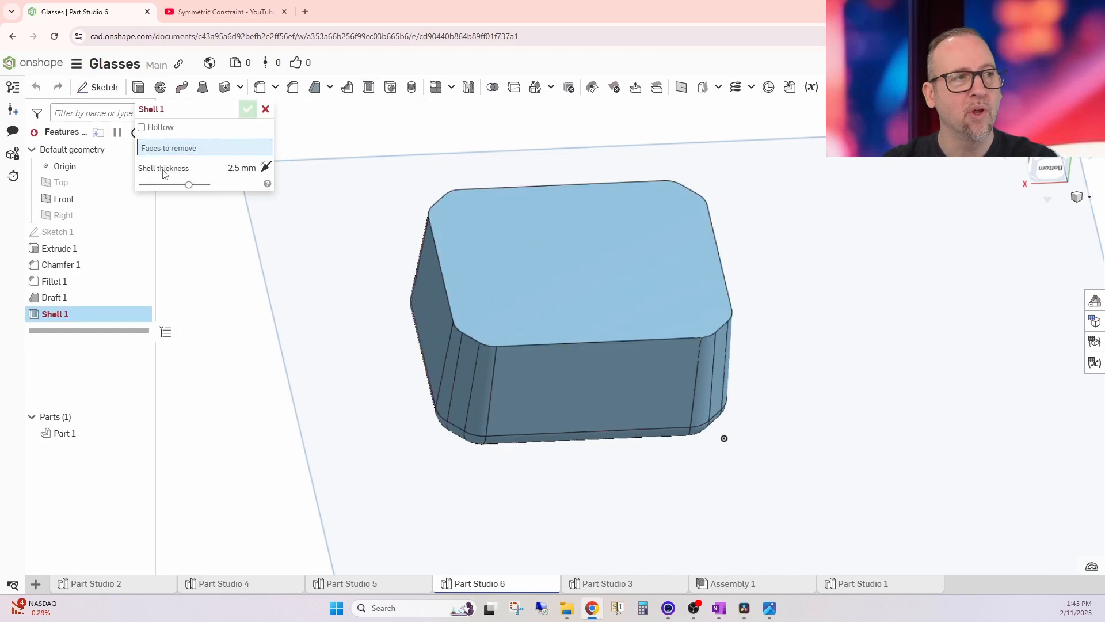
pyautogui.click(598, 294)
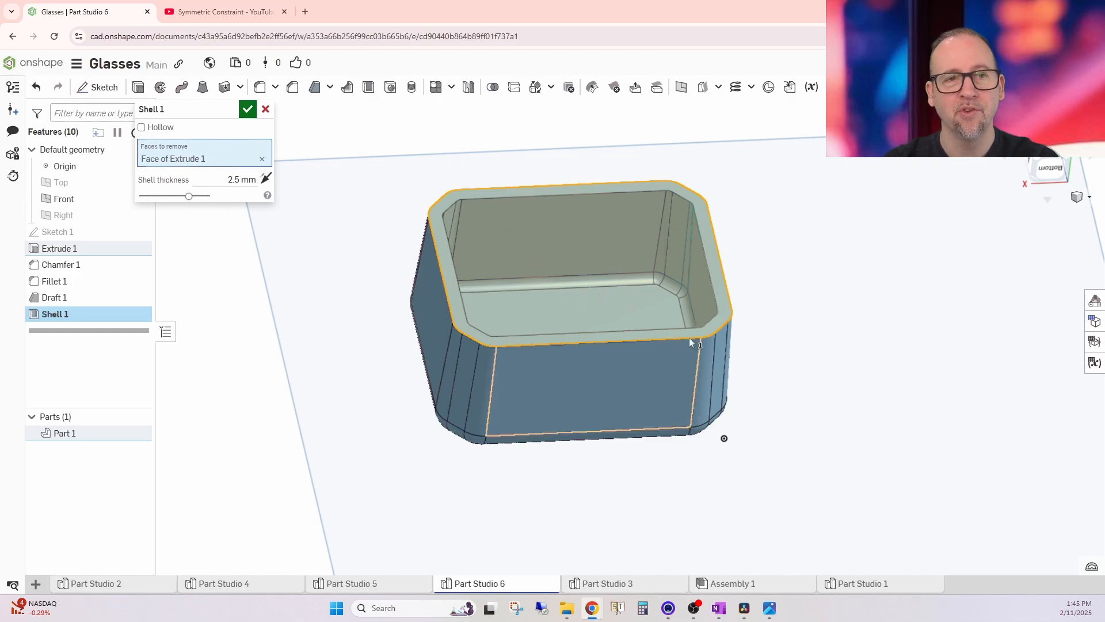
pyautogui.click(247, 108)
# - Start a sketch on the flat rim face around the shell's opening
pyautogui.moveTo(842, 350)
pyautogui.mouseDown(button='right')
pyautogui.moveTo(804, 370)
pyautogui.moveTo(846, 382)
pyautogui.moveTo(835, 364)
pyautogui.mouseUp(button='right')
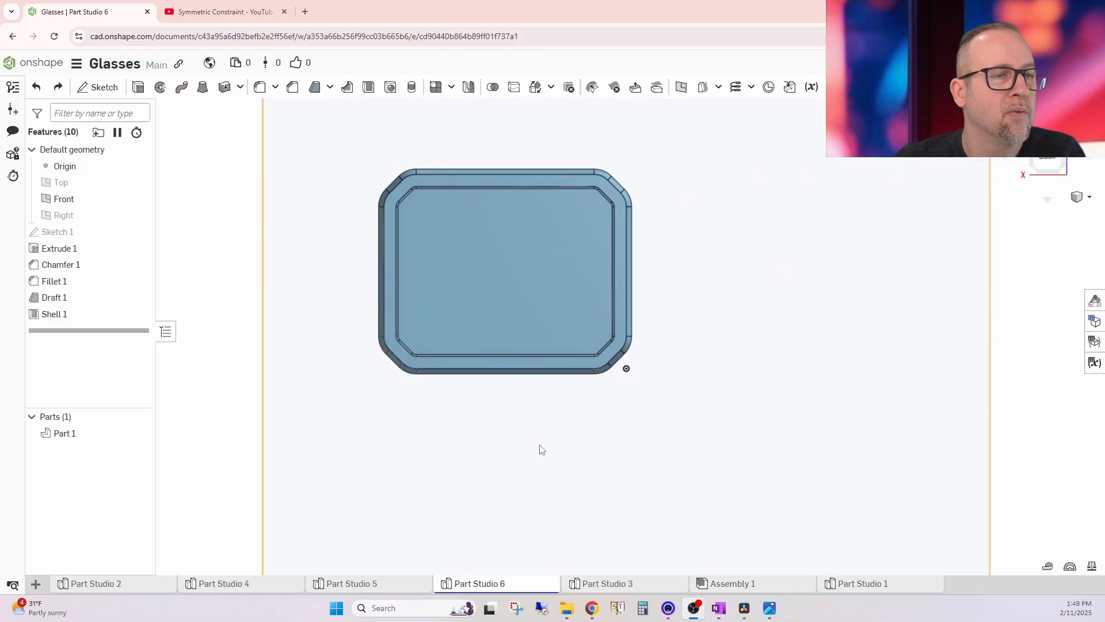
pyautogui.moveTo(541, 449); pyautogui.dragTo(550, 432, button='right')
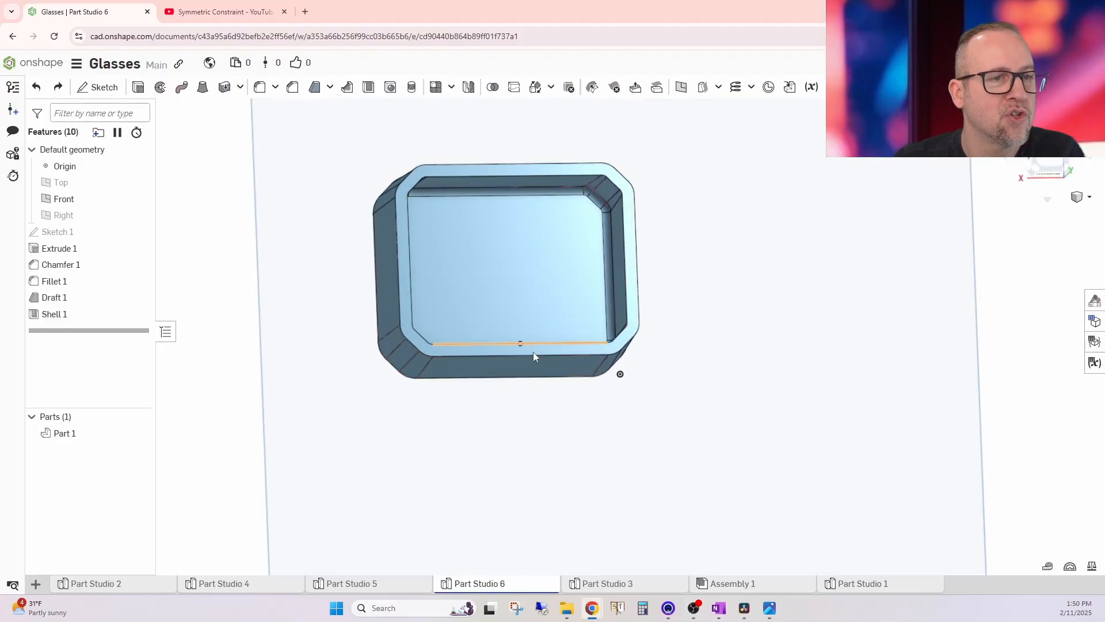
pyautogui.click(97, 87)
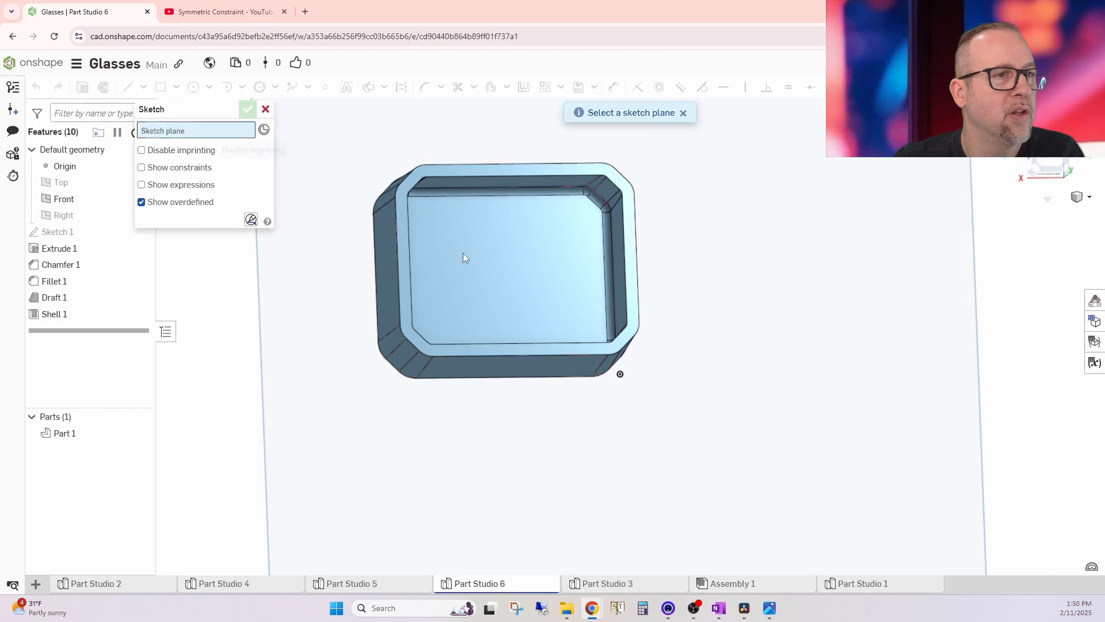
pyautogui.click(517, 168)
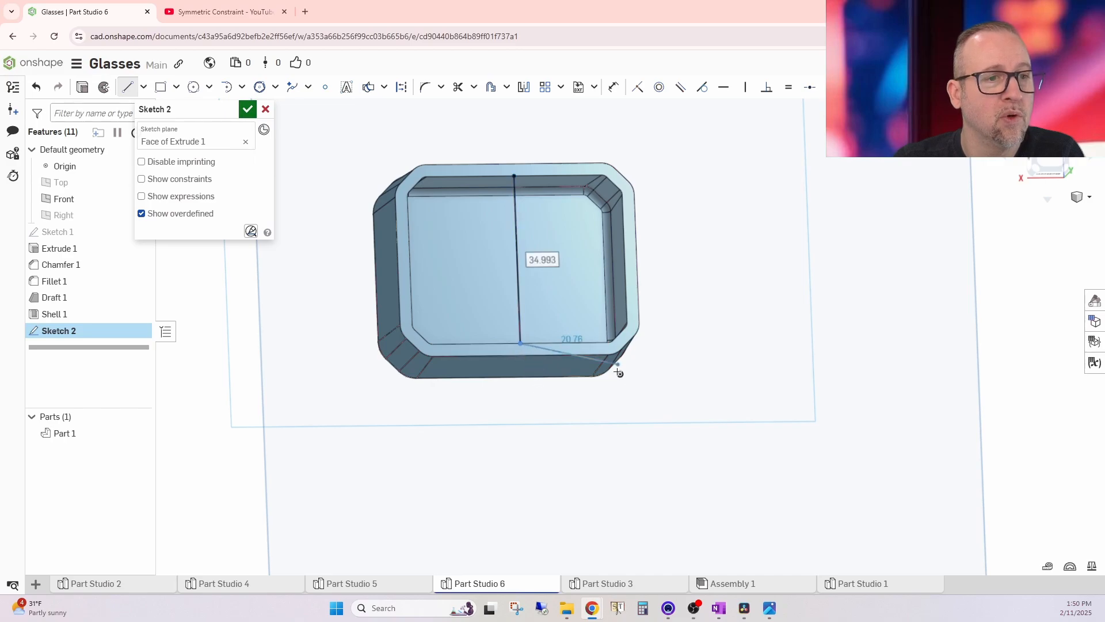
# - Try to dimension the line across the middle of the opening from the rim's inner side edge nearest the origin
pyautogui.rightClick(585, 213)
pyautogui.click(641, 221)
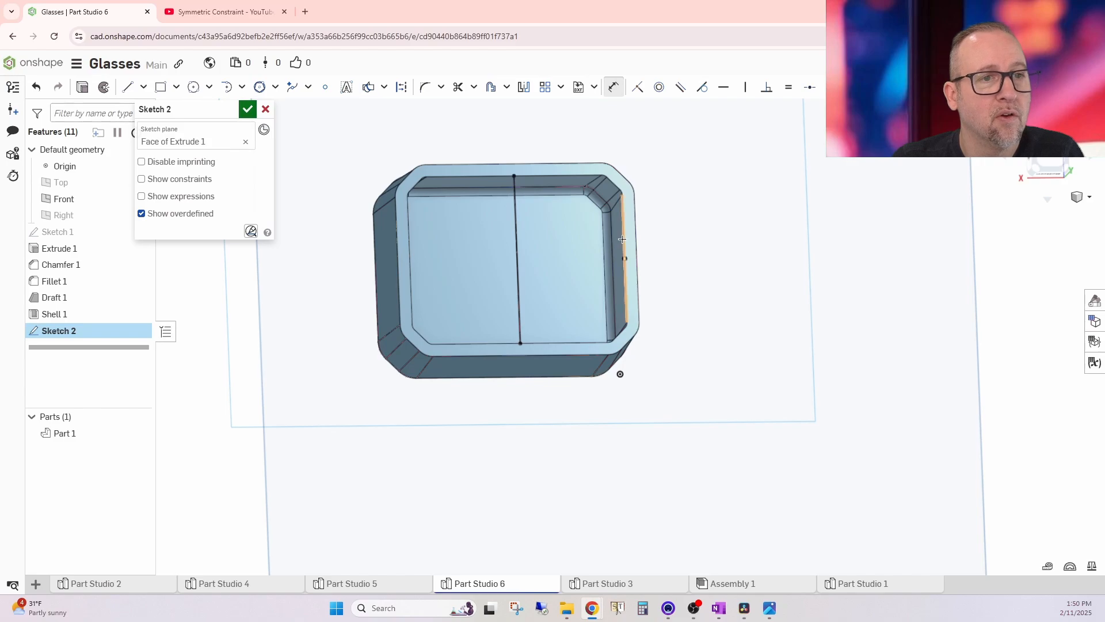
pyautogui.click(622, 239)
pyautogui.click(552, 244)
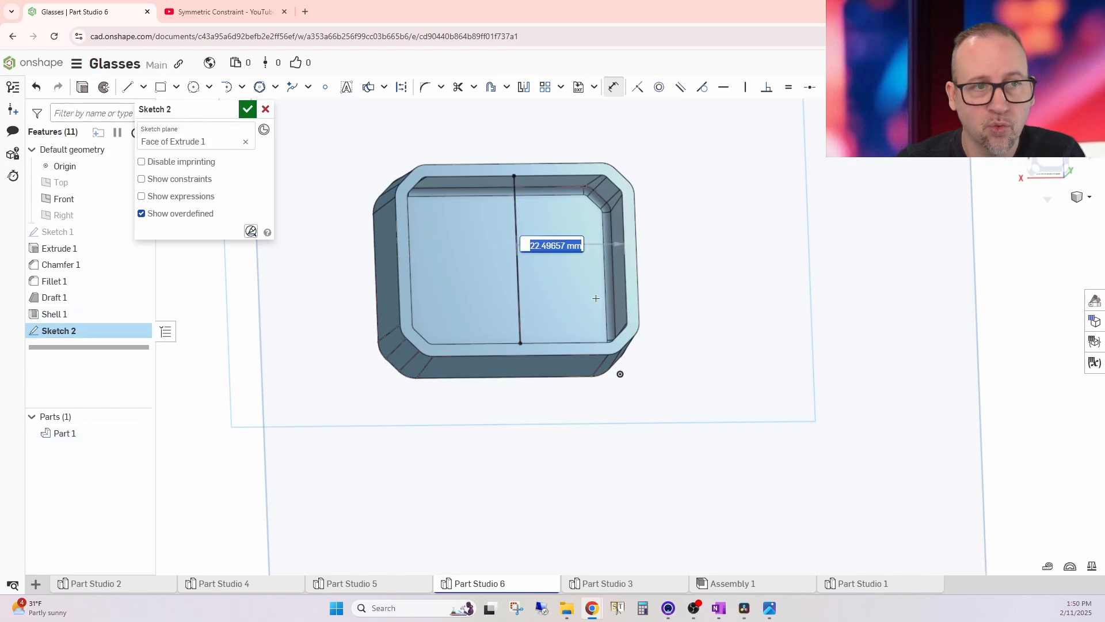
pyautogui.press('Return')
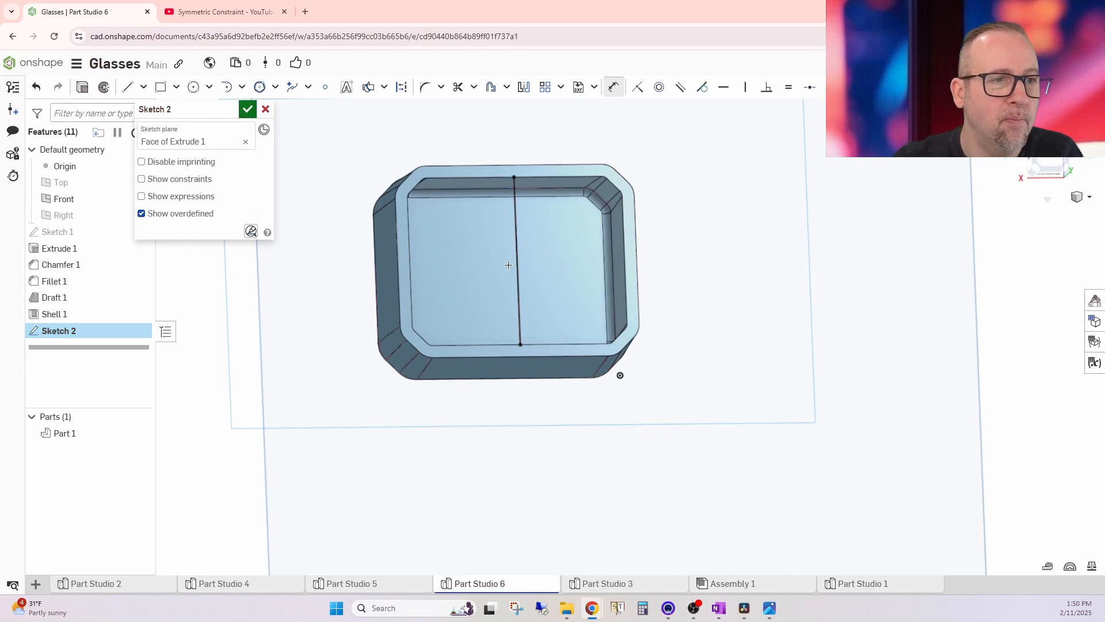
pyautogui.scroll(3, 518, 192)
pyautogui.scroll(-2, 519, 193)
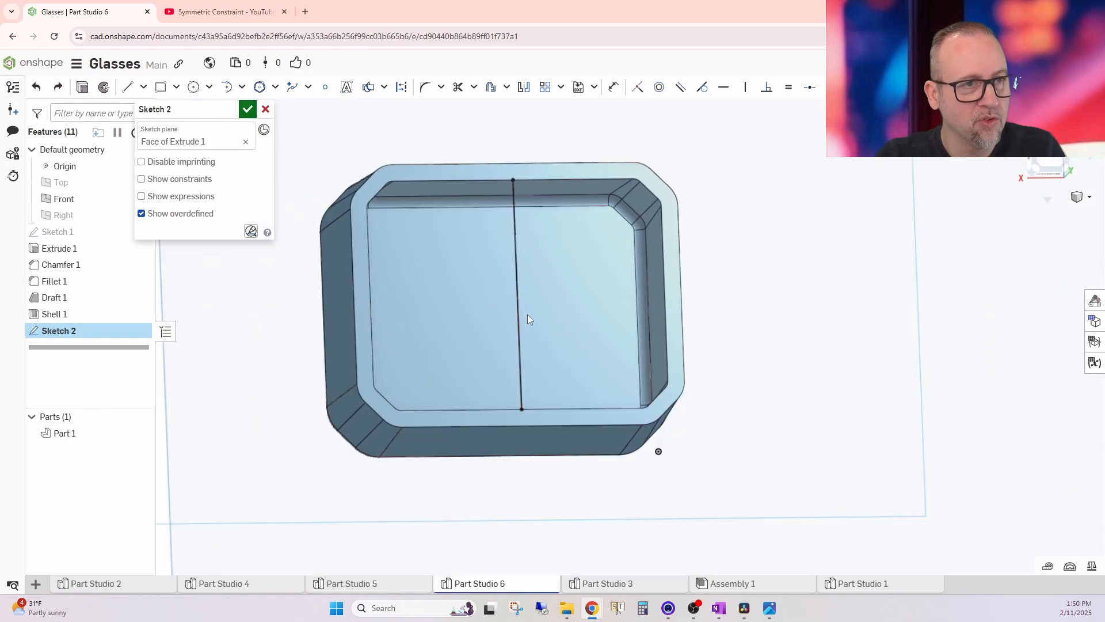
# - Undo the line drawn across the middle of the opening
pyautogui.hotkey('ctrl', 'z')
pyautogui.hotkey('ctrl', 'z')
pyautogui.hotkey('ctrl', 'z')
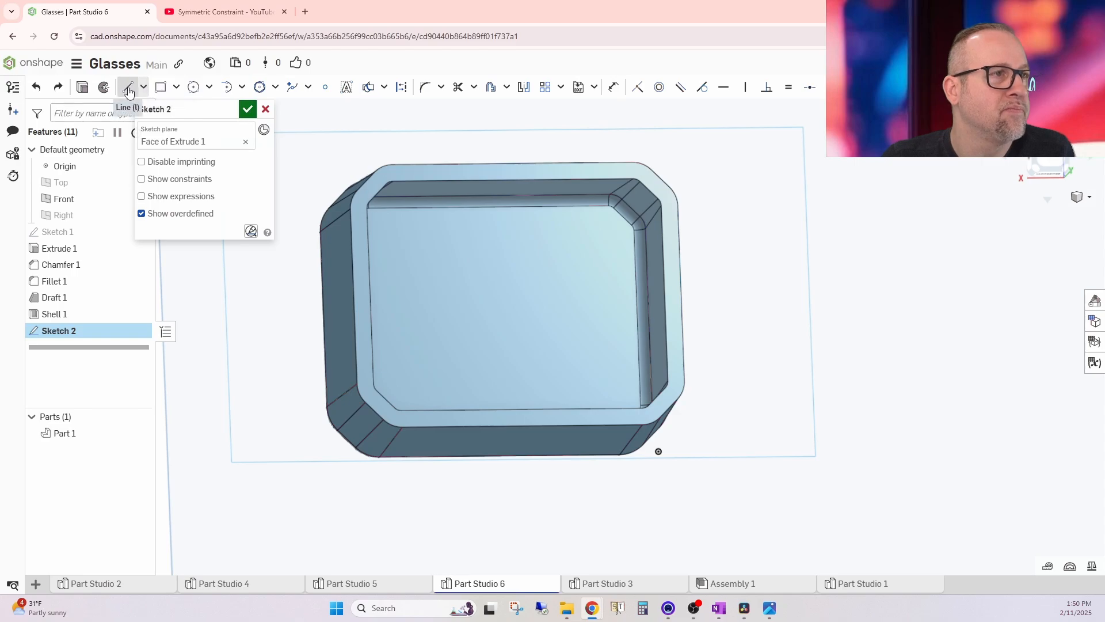
# - Sketch a line across the opening between the two long inner rim edges, 14 mm from the inner side edge nearest the origin, and finish the sketch
pyautogui.click(570, 179)
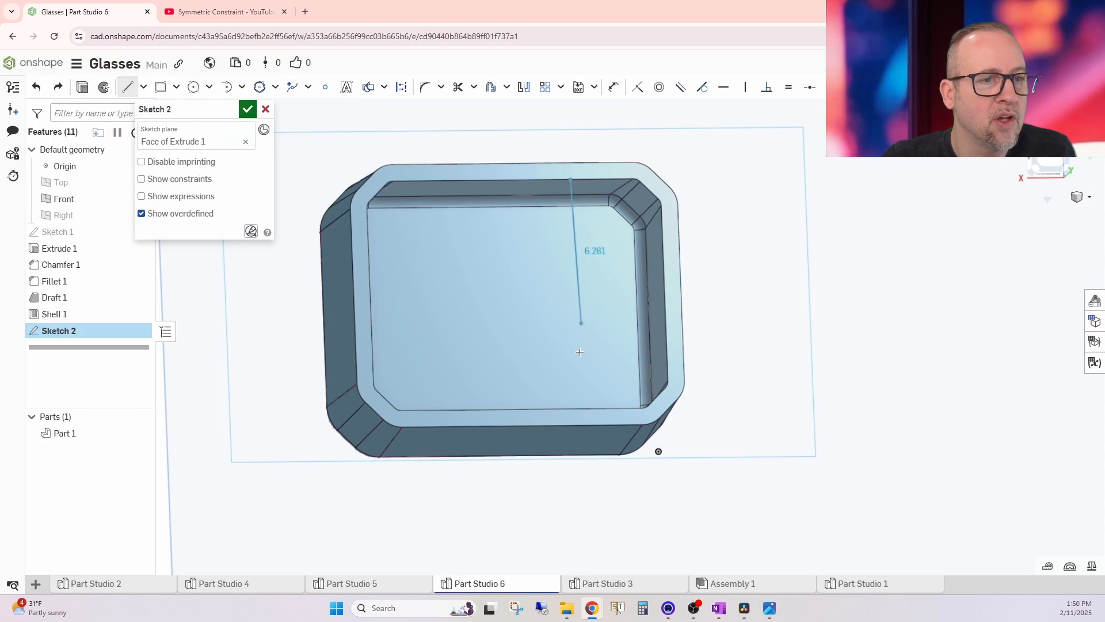
pyautogui.click(578, 410)
pyautogui.rightClick(755, 315)
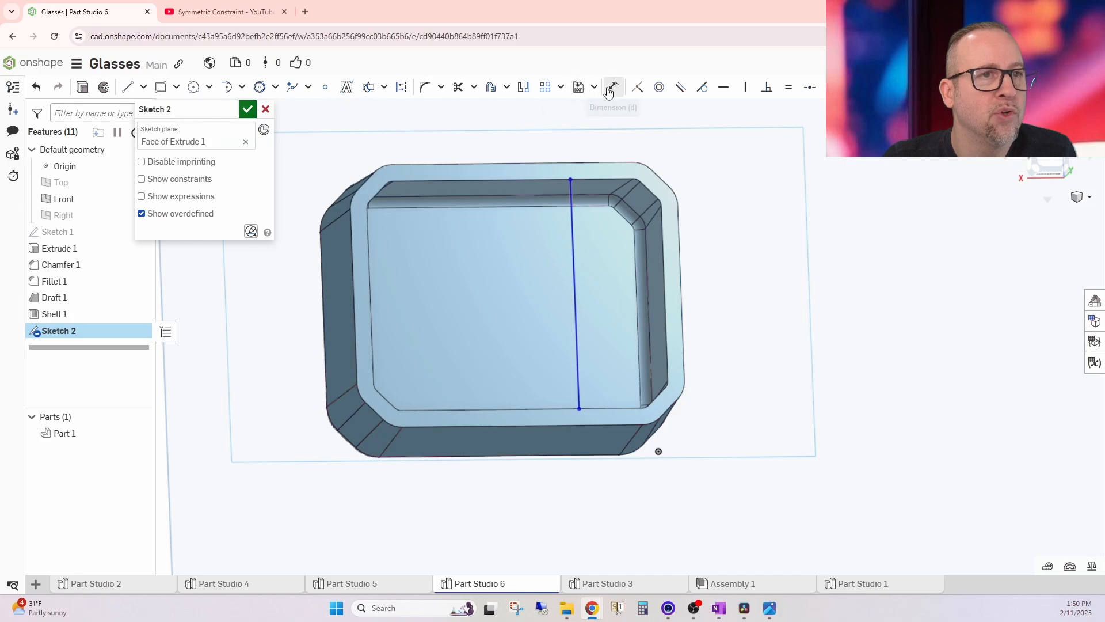
pyautogui.click(577, 307)
pyautogui.click(610, 267)
pyautogui.write('14')
pyautogui.press('Return')
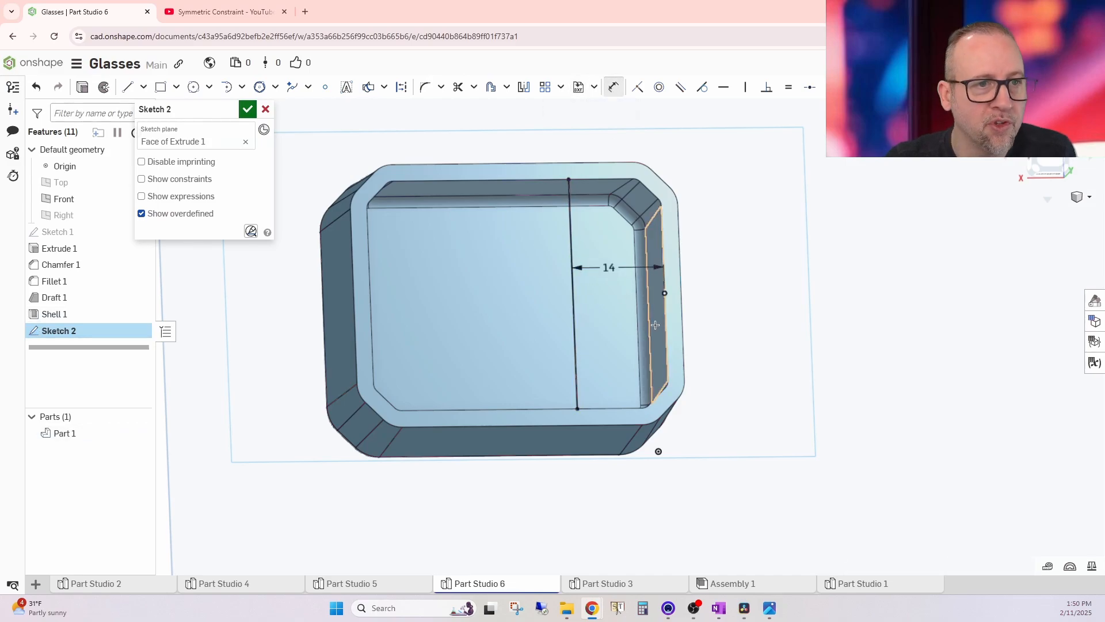
pyautogui.click(248, 109)
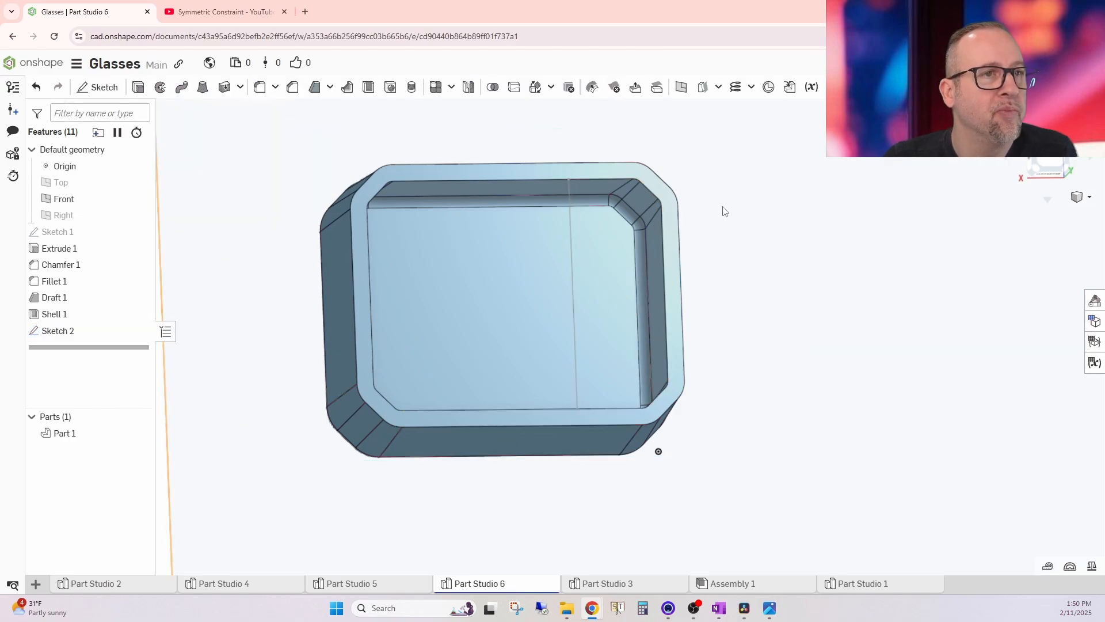
# - Start a rib feature using the sketched line across the opening as its profile and the shelled block as its part
pyautogui.click(348, 88)
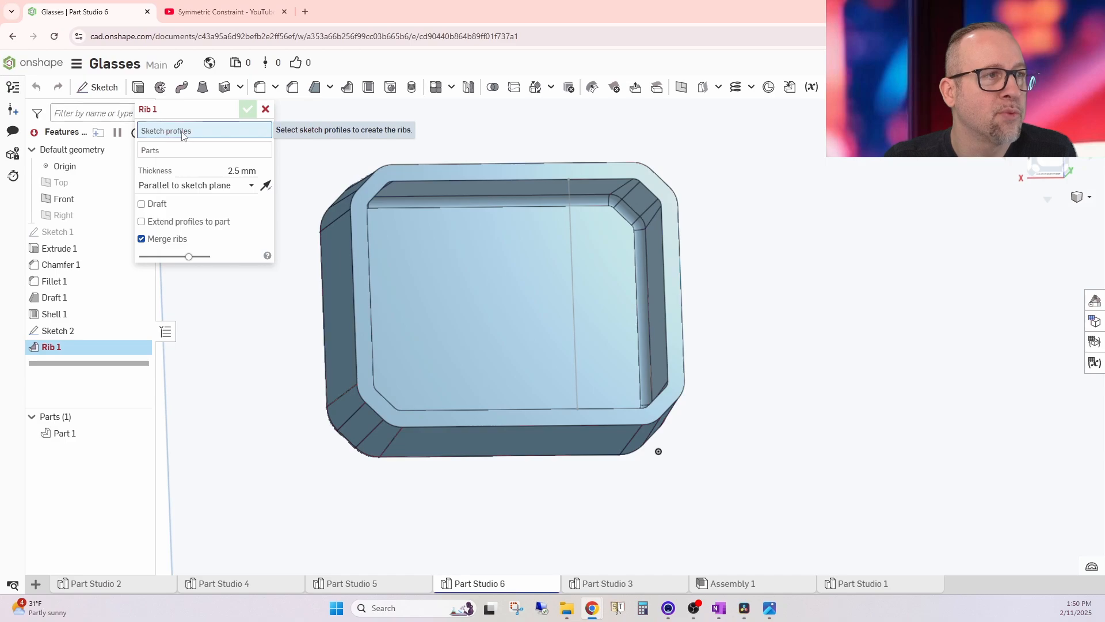
pyautogui.click(58, 331)
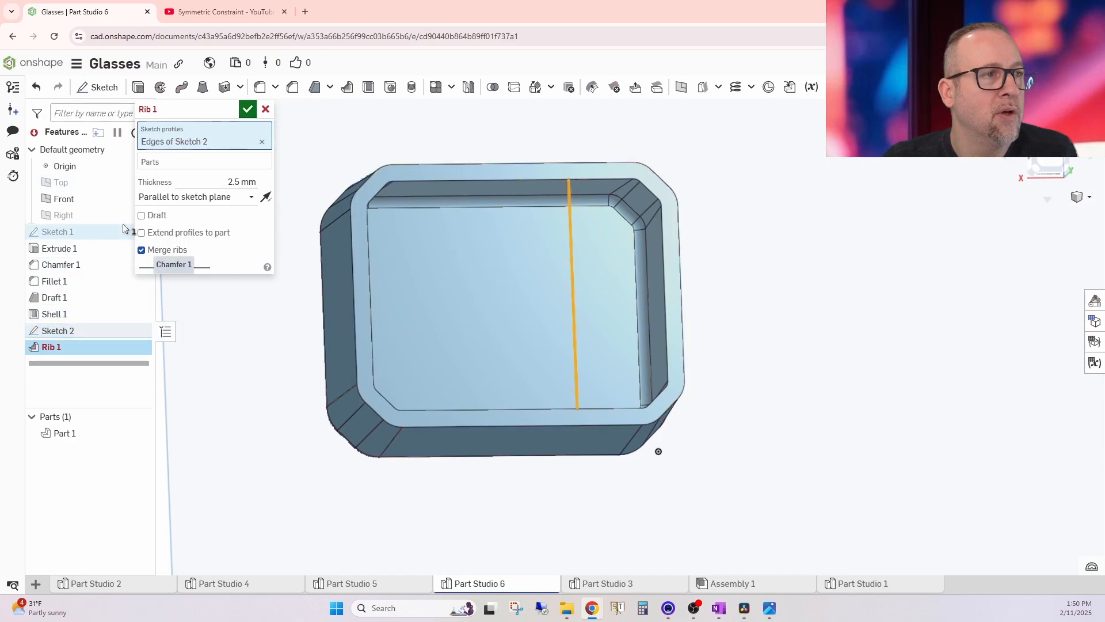
pyautogui.click(151, 163)
pyautogui.click(472, 282)
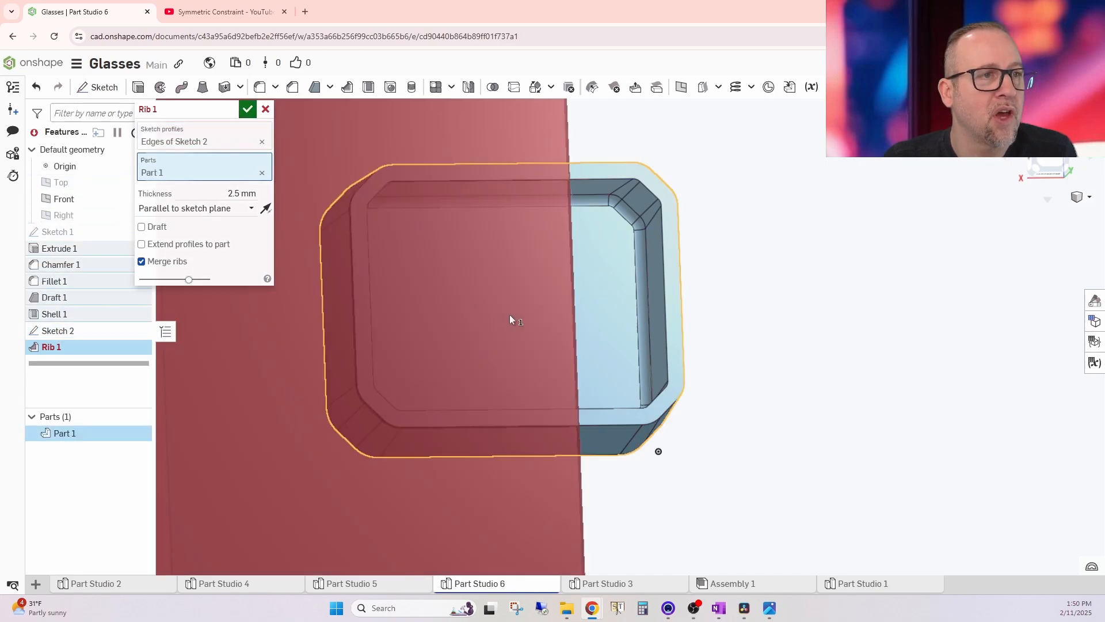
pyautogui.moveTo(792, 346); pyautogui.dragTo(800, 289, button='right')
pyautogui.moveTo(785, 335); pyautogui.dragTo(785, 282, button='right')
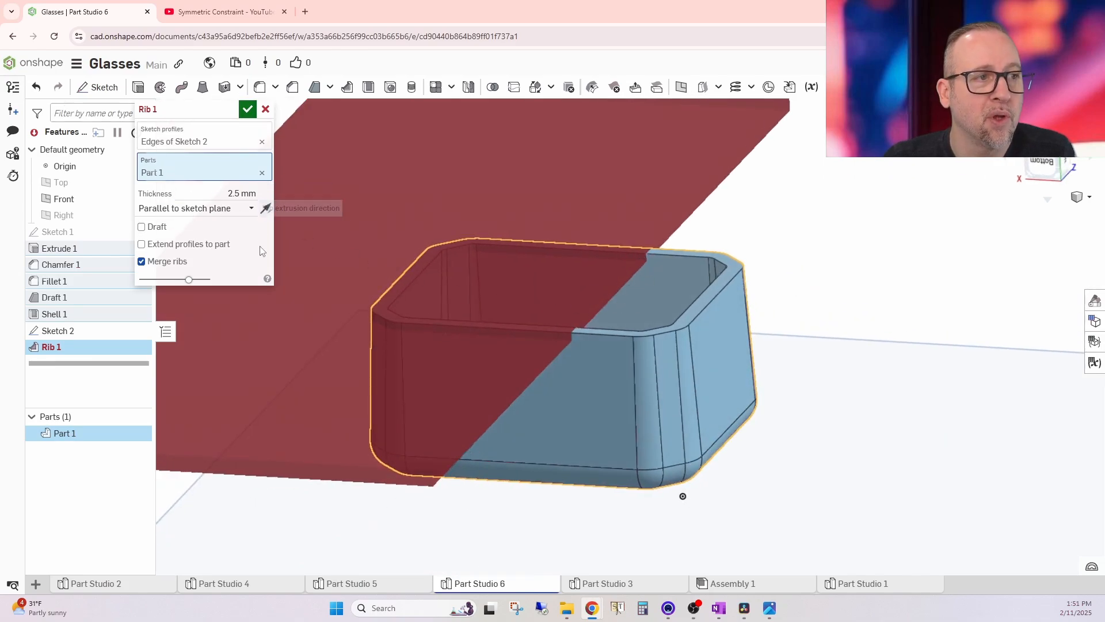
# - Set the 2.5 mm rib to extrude normal to the sketch plane and create it
pyautogui.click(251, 211)
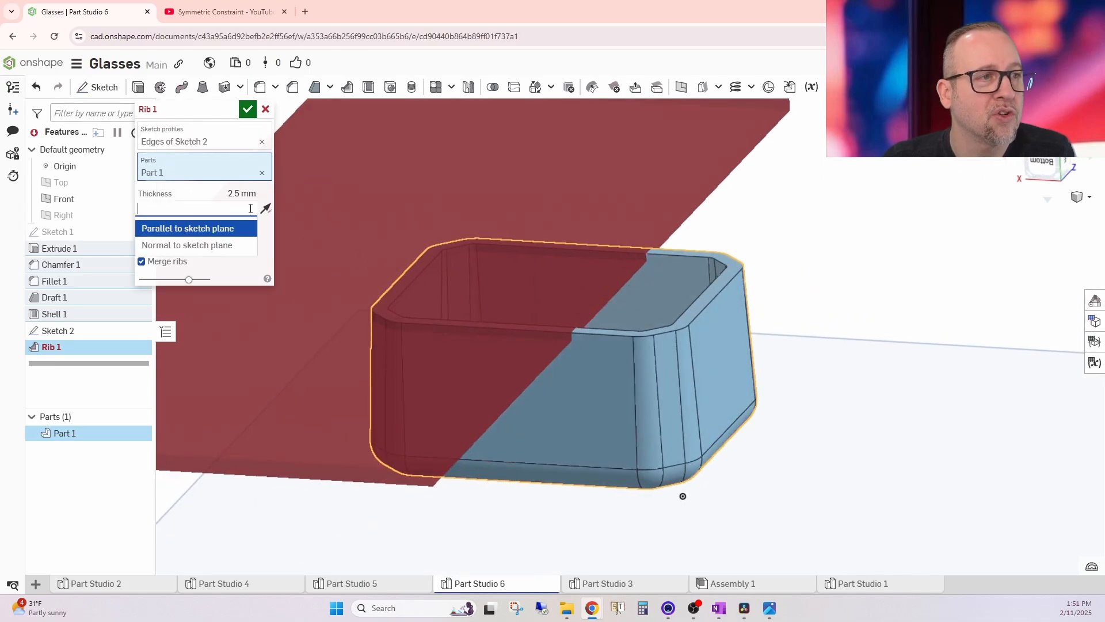
pyautogui.click(184, 246)
pyautogui.scroll(-3, 574, 287)
pyautogui.moveTo(541, 337); pyautogui.dragTo(557, 371, button='right')
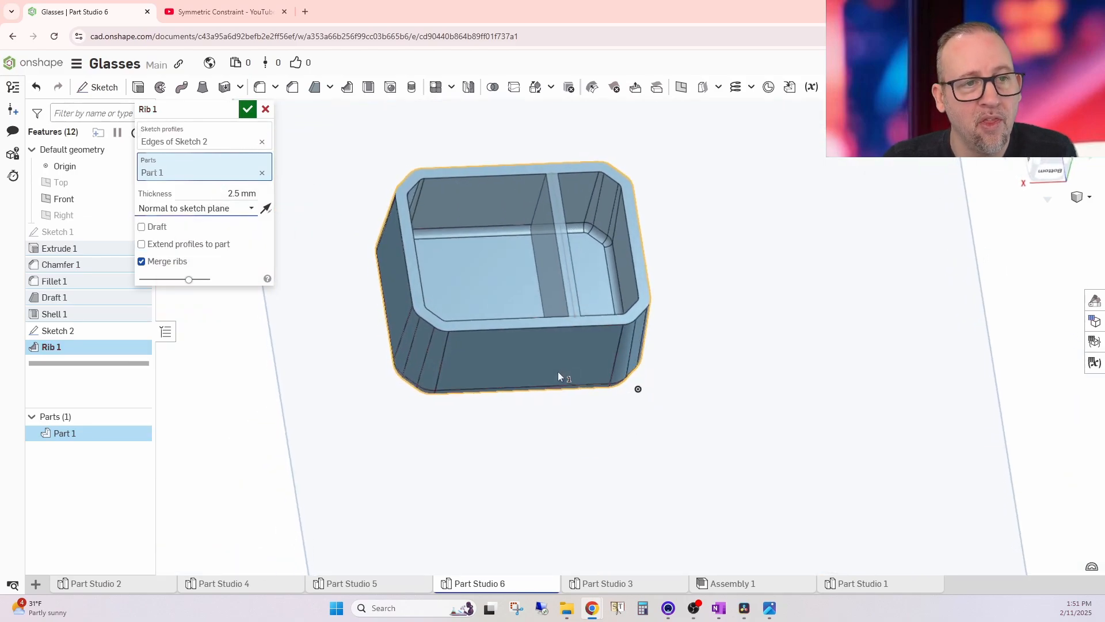
pyautogui.scroll(5, 555, 250)
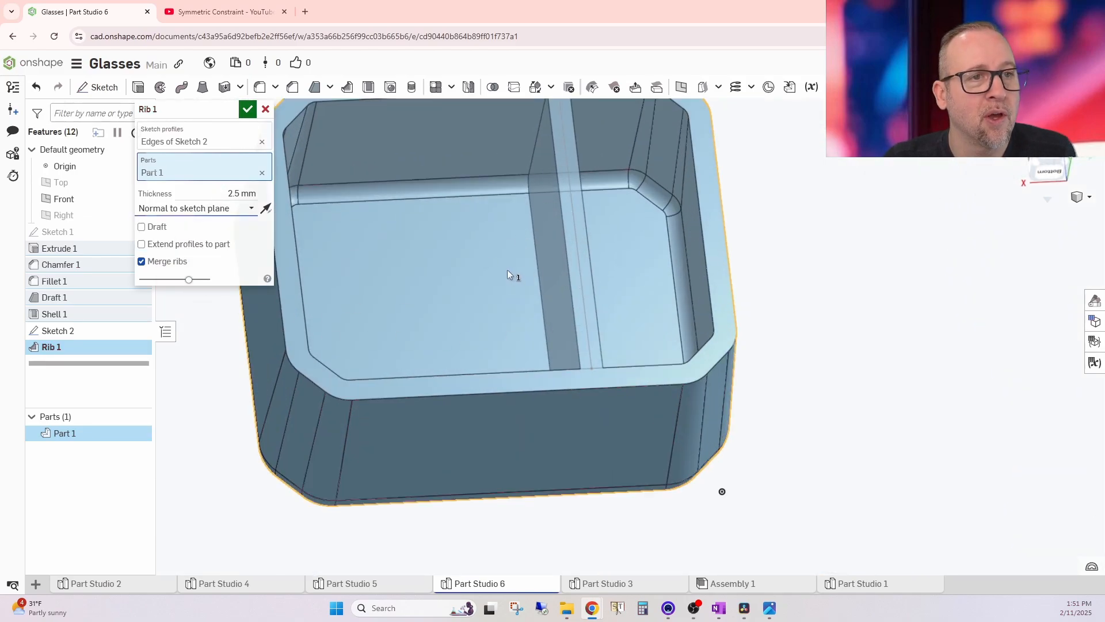
pyautogui.moveTo(506, 270); pyautogui.dragTo(557, 323, button='middle')
pyautogui.scroll(-1, 558, 323)
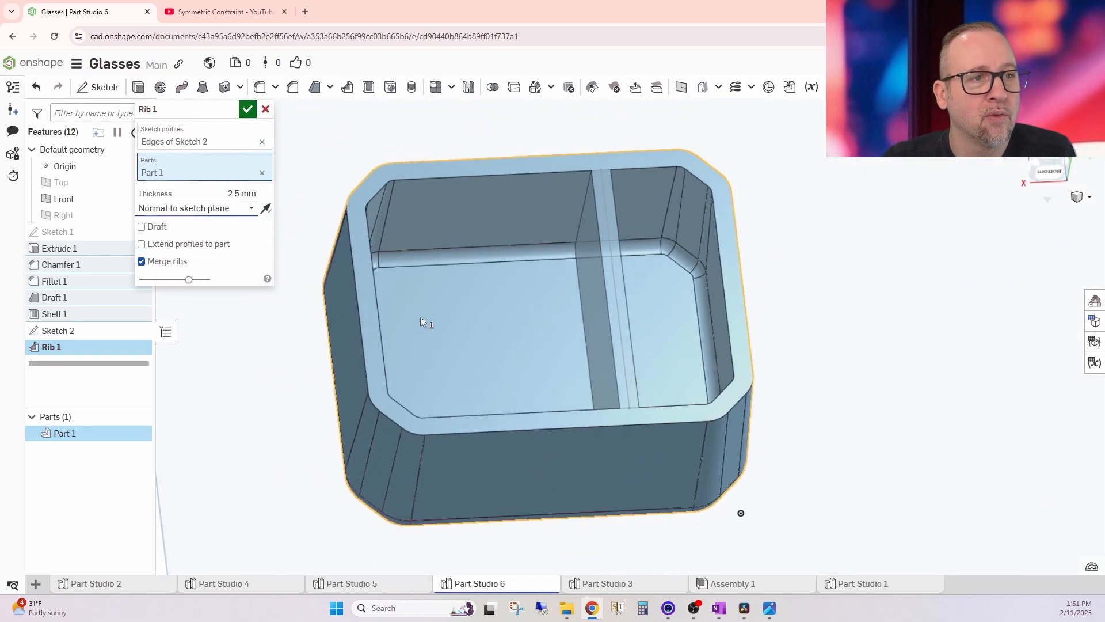
pyautogui.click(246, 109)
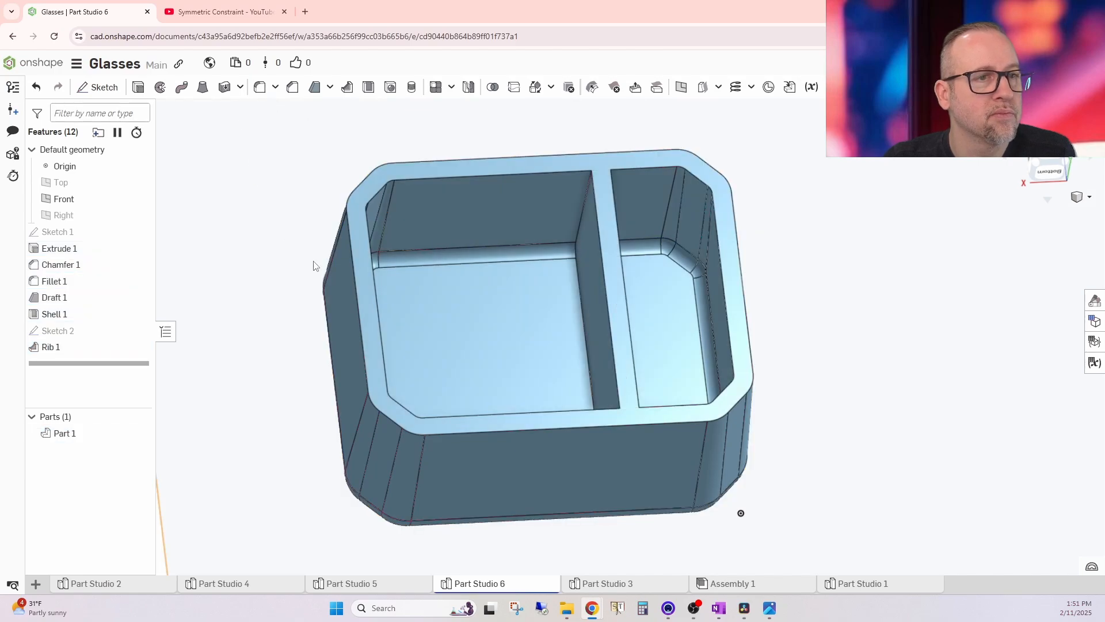
pyautogui.moveTo(745, 336); pyautogui.dragTo(489, 347, button='right')
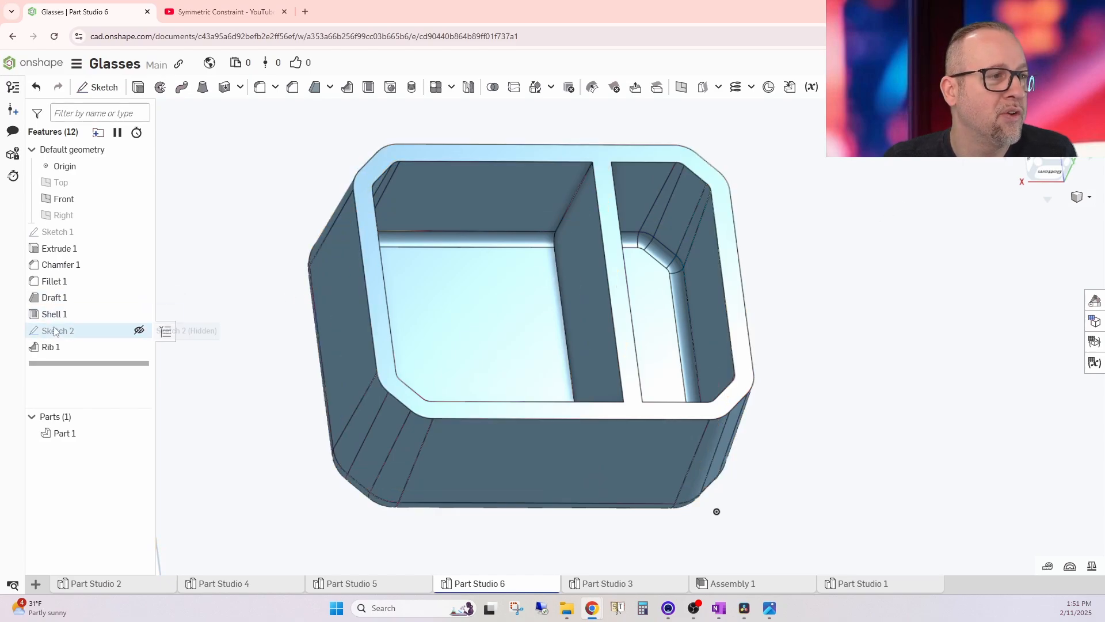
# - Add a lengthwise line about 45 mm long to the rib's sketch, joining the opening's two short inner rim edges, and finish the sketch
pyautogui.click(58, 248)
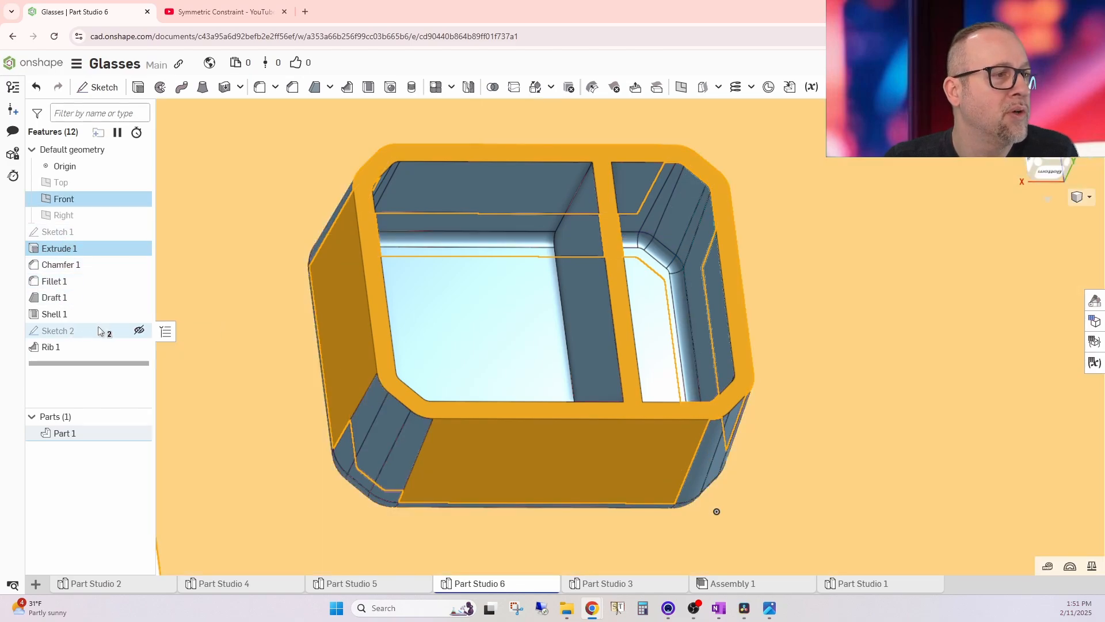
pyautogui.doubleClick(63, 331)
pyautogui.scroll(-1, 551, 230)
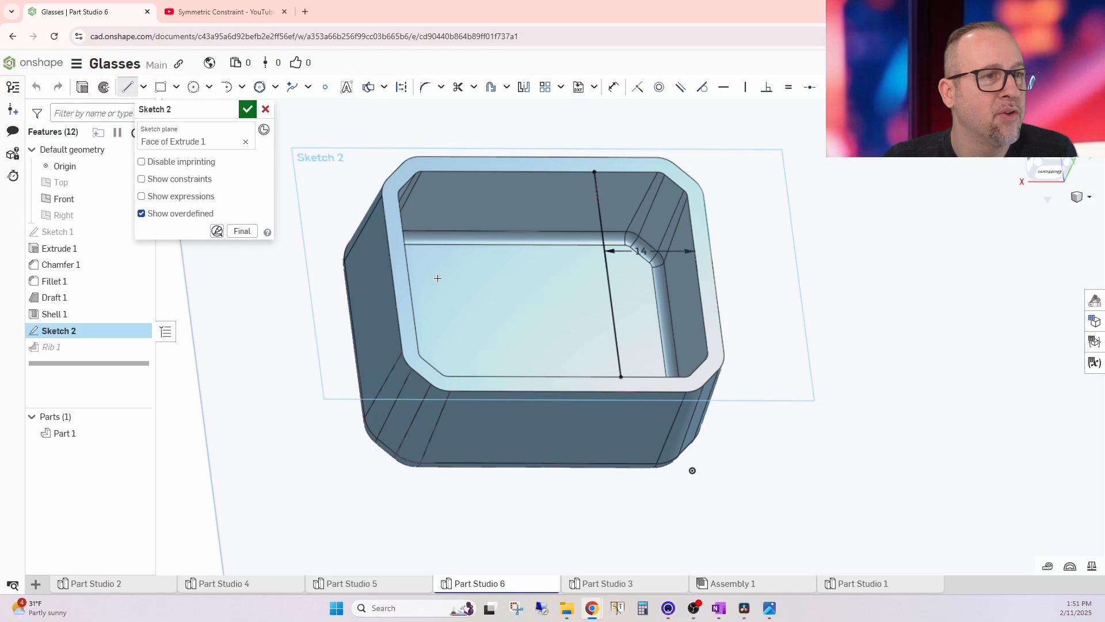
pyautogui.click(408, 282)
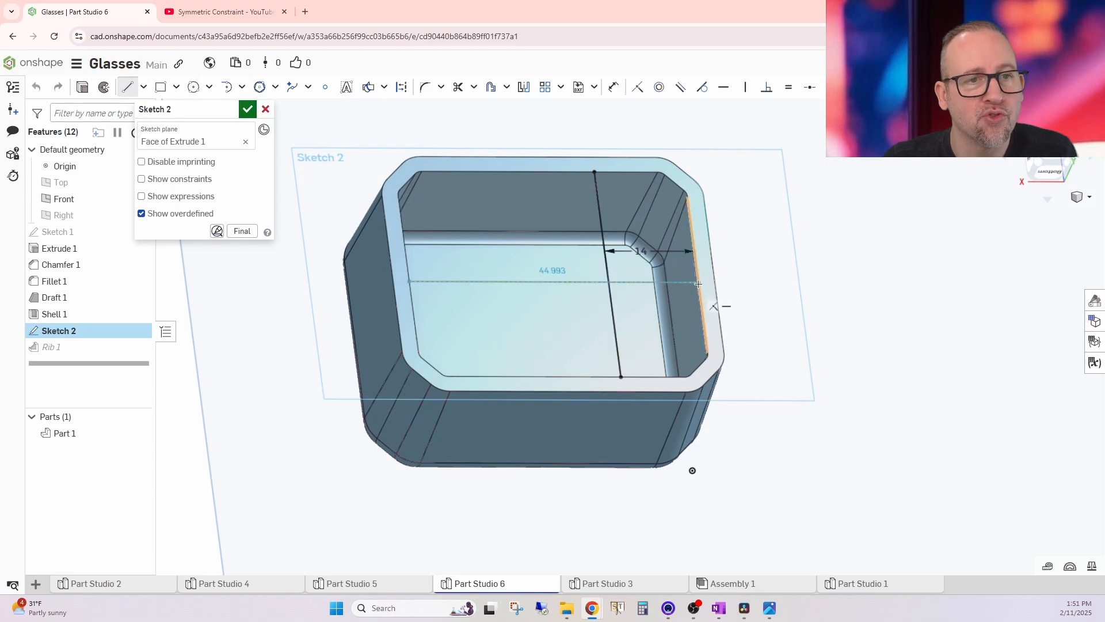
pyautogui.click(698, 282)
pyautogui.rightClick(796, 290)
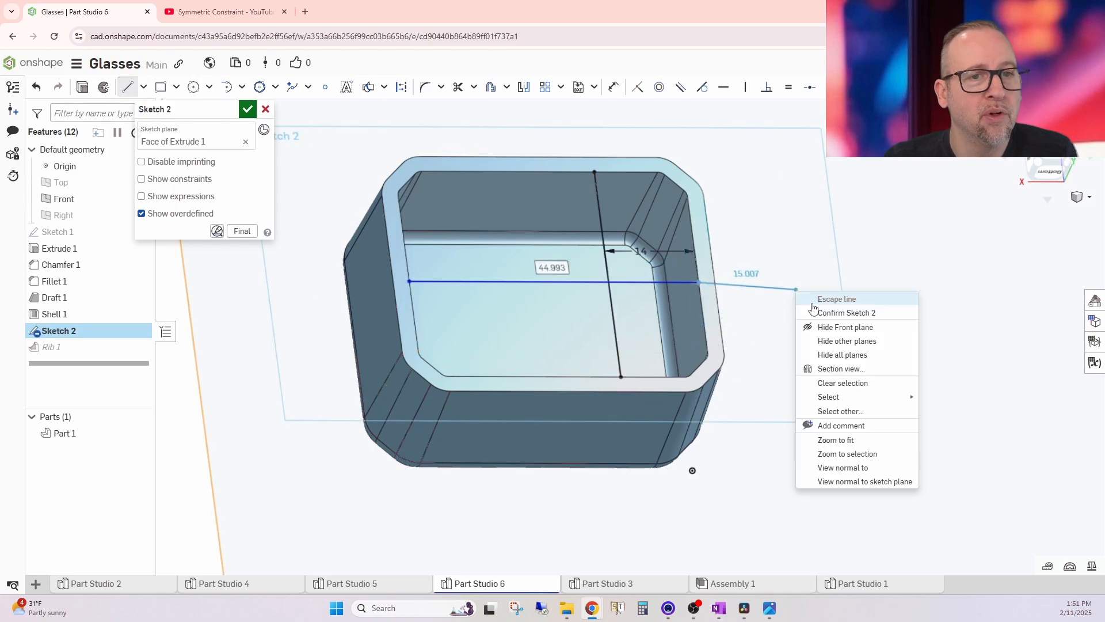
pyautogui.click(817, 300)
pyautogui.click(248, 110)
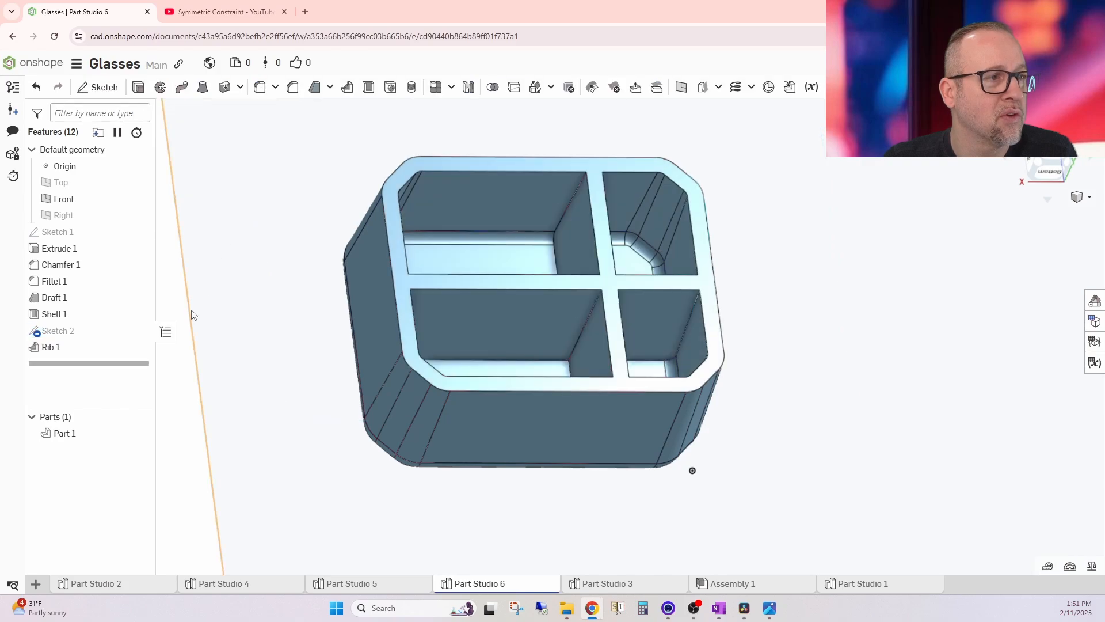
# - Start a neutral-plane draft from the rim face, selecting the short rib wall and long outer wall of the large compartment farthest from the origin
pyautogui.moveTo(843, 276)
pyautogui.mouseDown(button='right')
pyautogui.moveTo(823, 302)
pyautogui.moveTo(833, 294)
pyautogui.mouseUp(button='right')
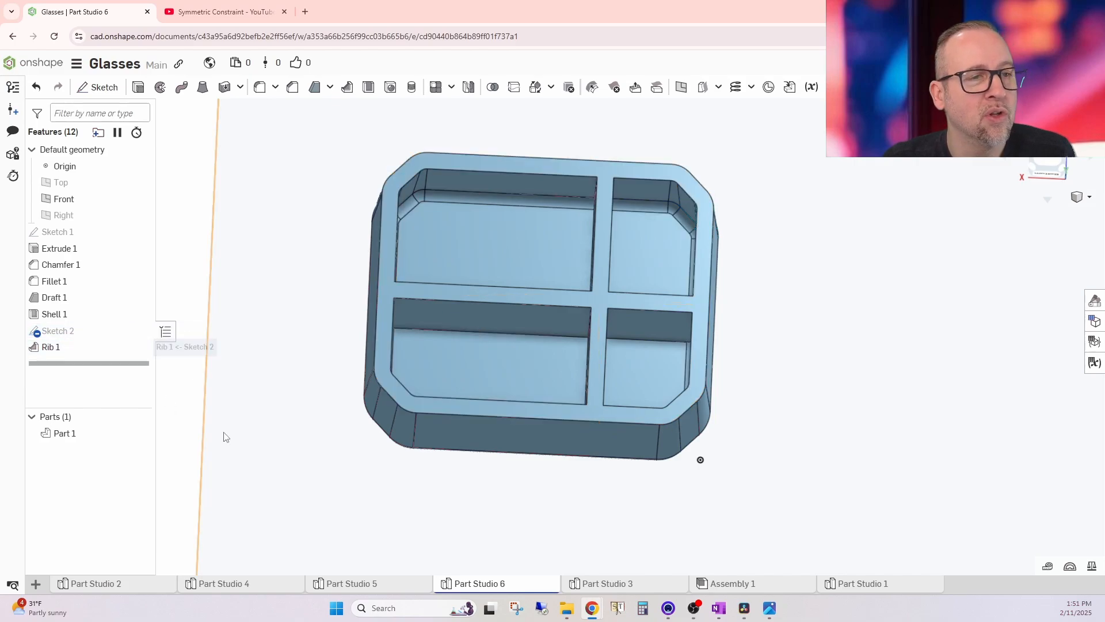
pyautogui.moveTo(225, 436); pyautogui.dragTo(409, 427, button='right')
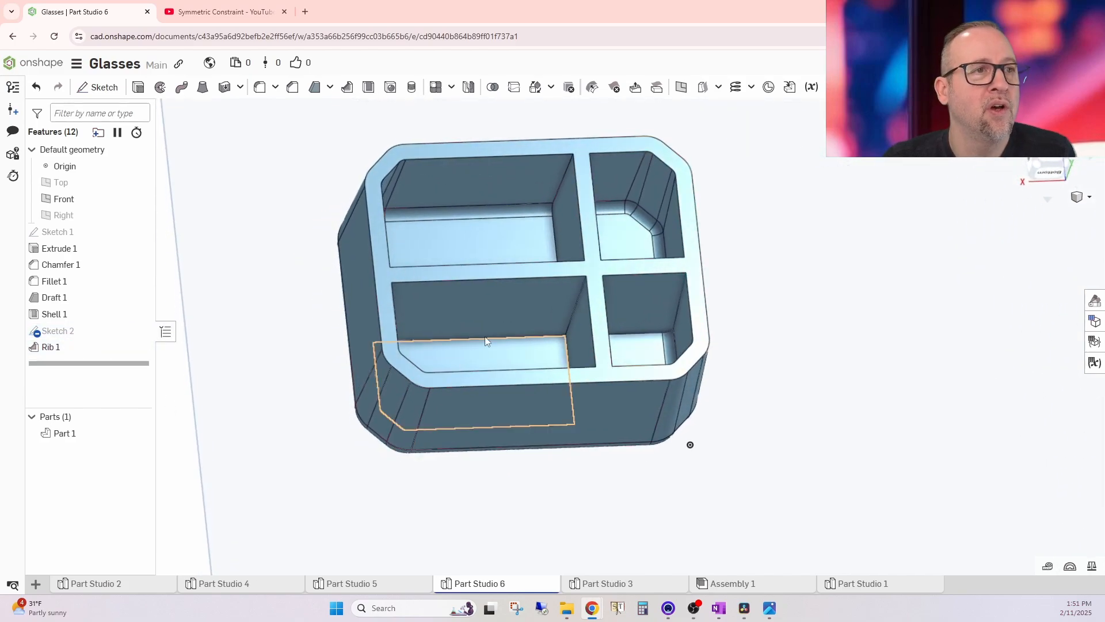
pyautogui.moveTo(489, 333); pyautogui.dragTo(533, 357, button='middle')
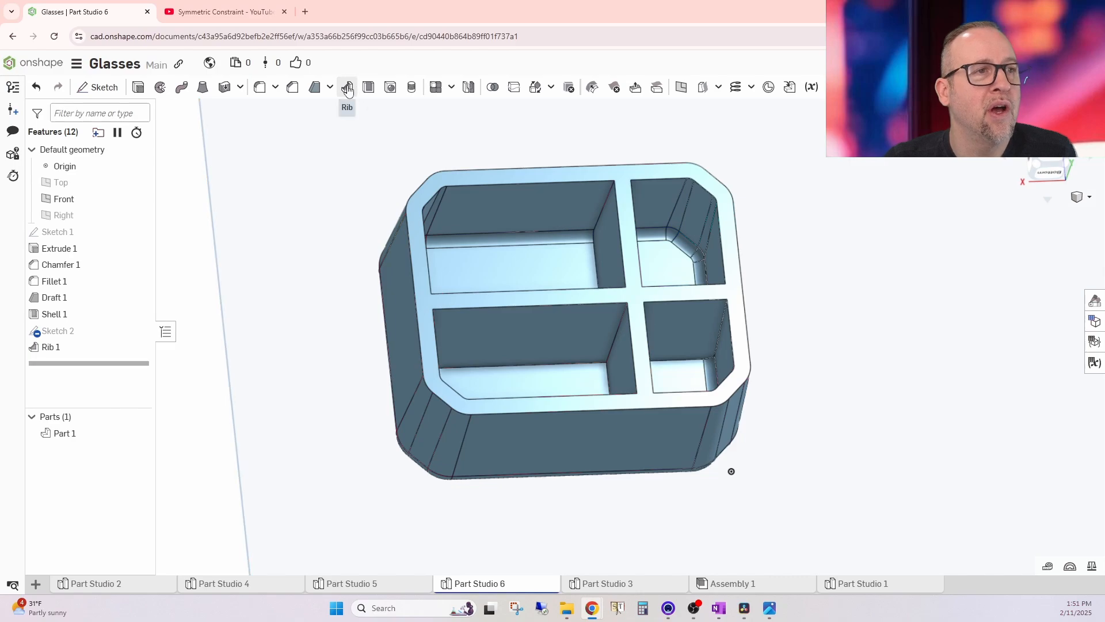
pyautogui.click(315, 87)
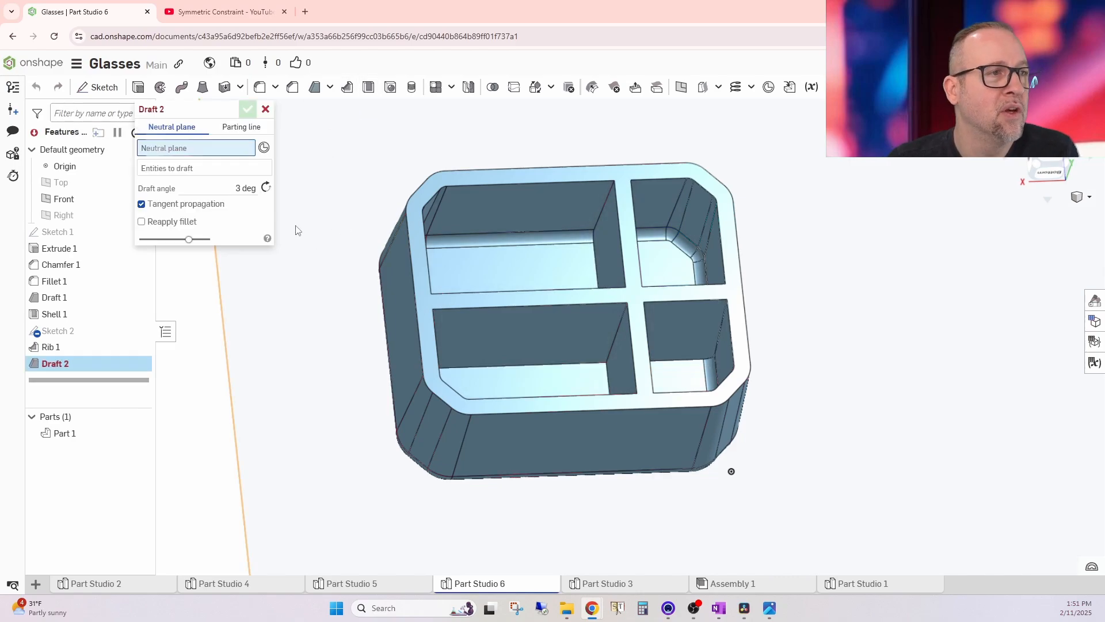
pyautogui.click(510, 174)
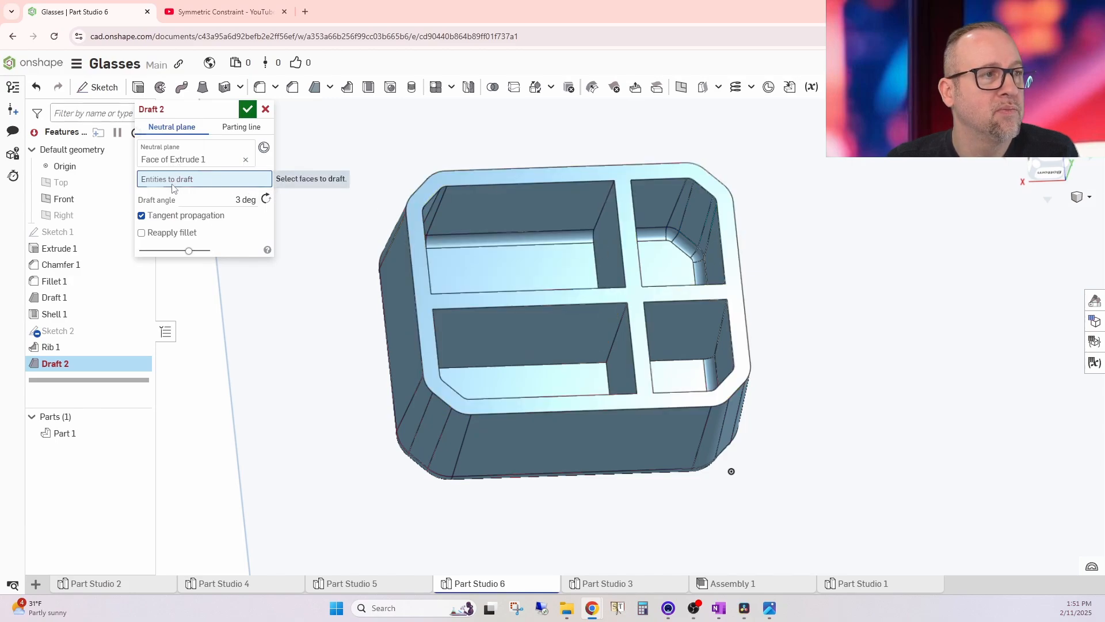
pyautogui.click(605, 246)
pyautogui.click(561, 222)
pyautogui.moveTo(544, 258); pyautogui.dragTo(524, 260, button='right')
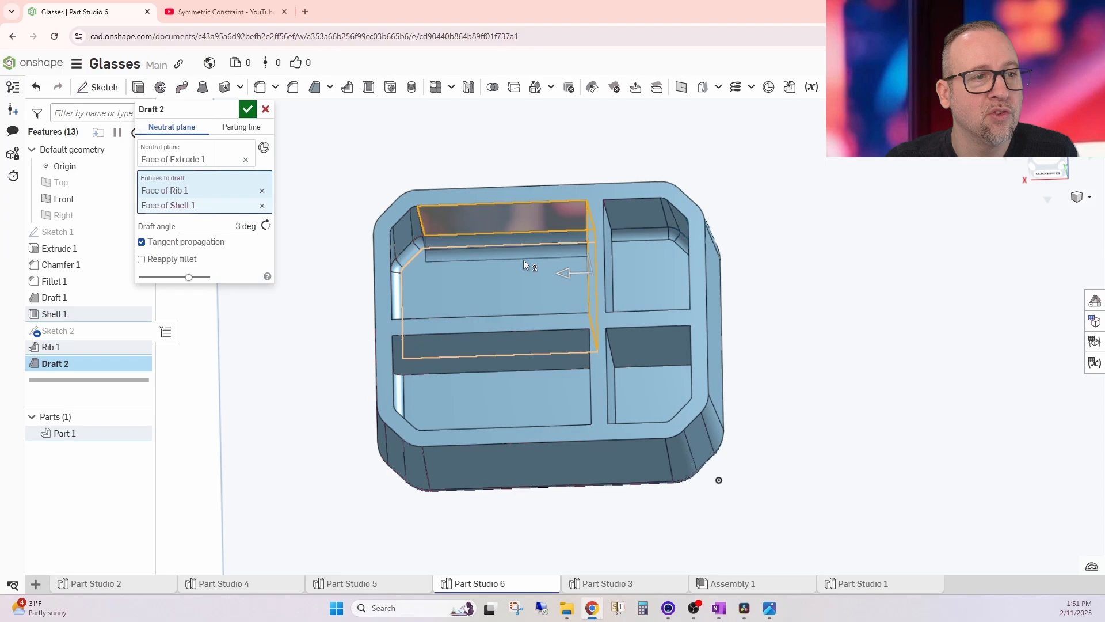
# - Add the compartment's angled corner wall, short outer wall and long rib wall to the faces being drafted
pyautogui.click(409, 233)
pyautogui.moveTo(399, 257); pyautogui.dragTo(493, 310, button='right')
pyautogui.click(386, 287)
pyautogui.click(479, 366)
pyautogui.scroll(5, 458, 267)
pyautogui.moveTo(408, 206); pyautogui.dragTo(464, 266, button='right')
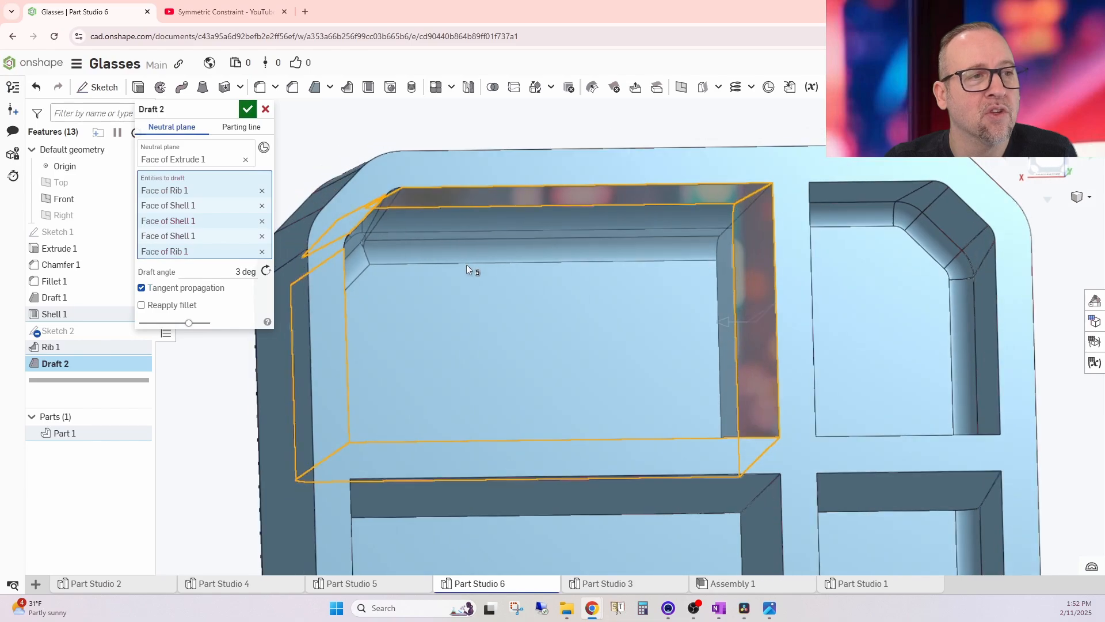
pyautogui.scroll(-4, 465, 265)
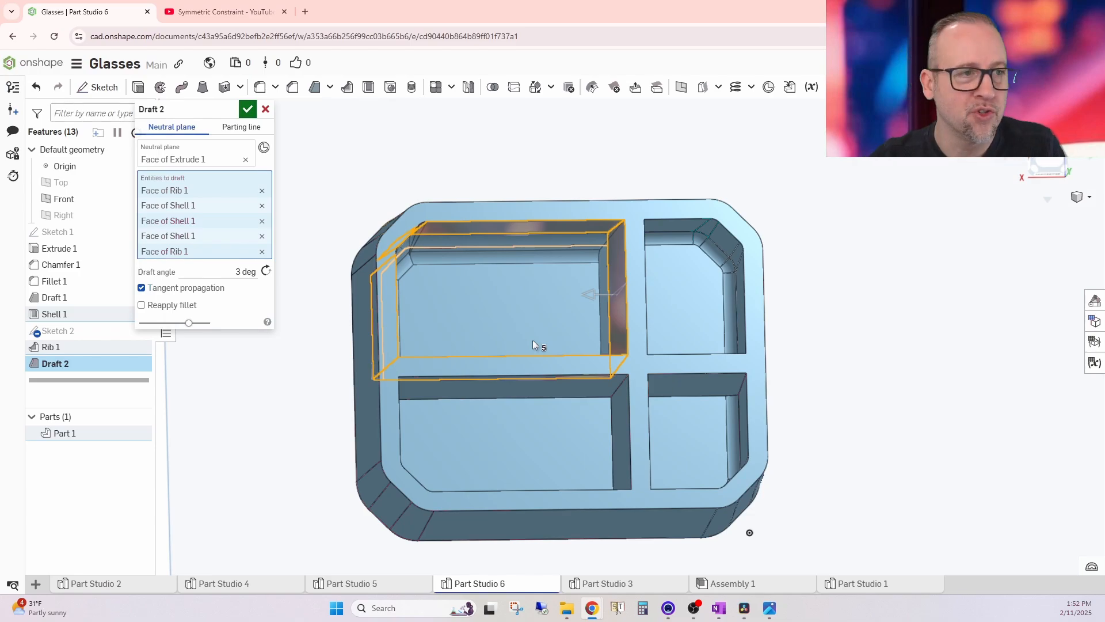
# - Flip the draft to the opposite direction and apply it to the compartment walls at 3 degrees
pyautogui.click(265, 271)
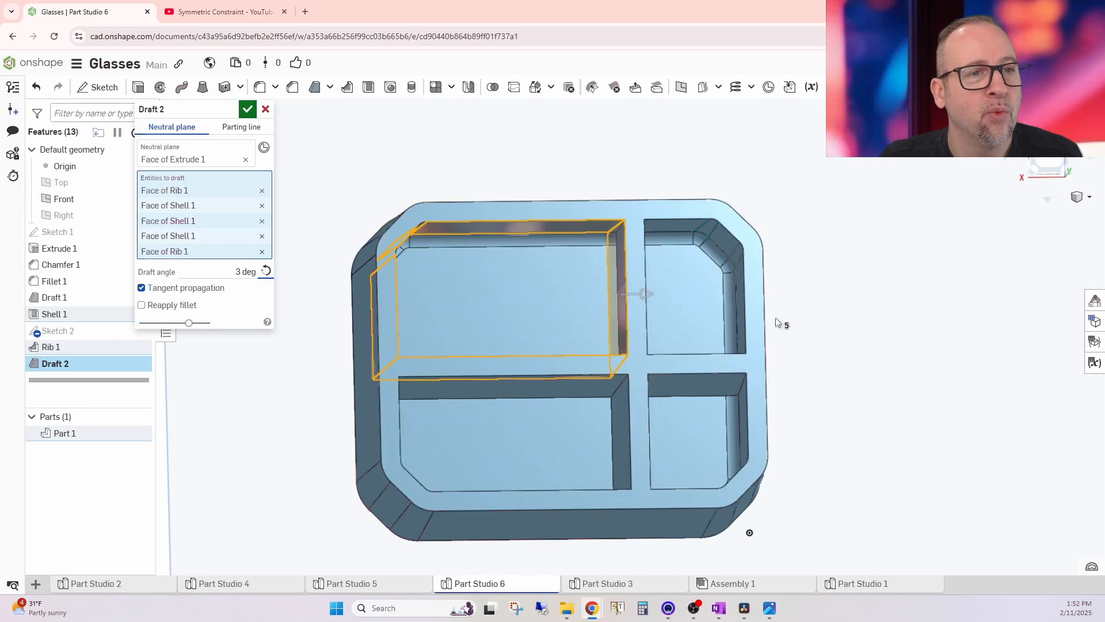
pyautogui.moveTo(775, 317)
pyautogui.mouseDown(button='right')
pyautogui.moveTo(785, 292)
pyautogui.moveTo(778, 303)
pyautogui.mouseUp(button='right')
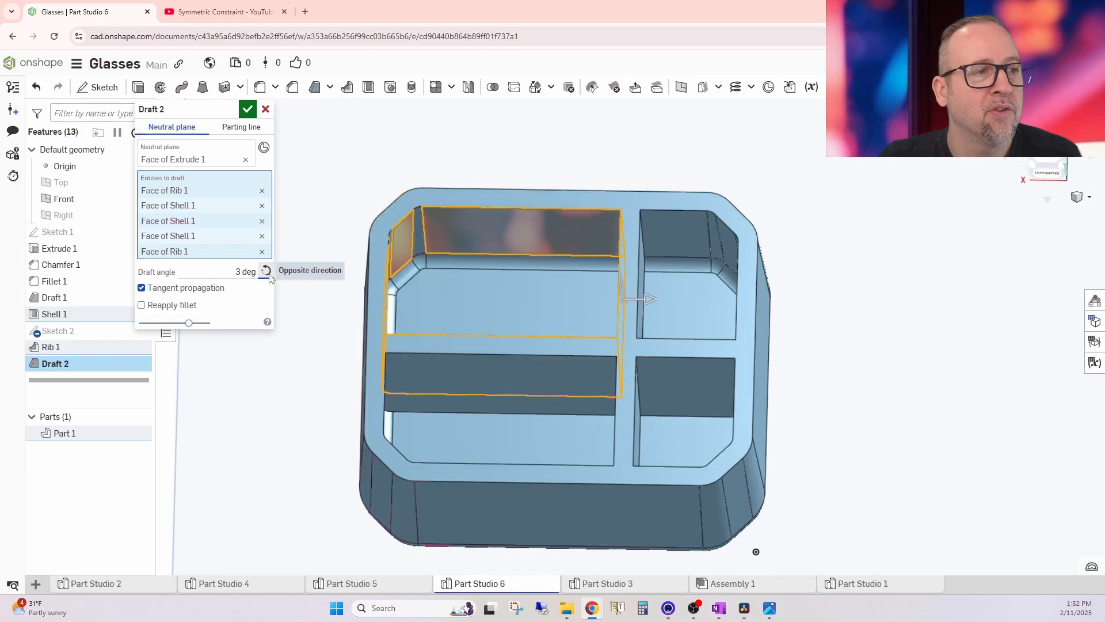
pyautogui.click(247, 109)
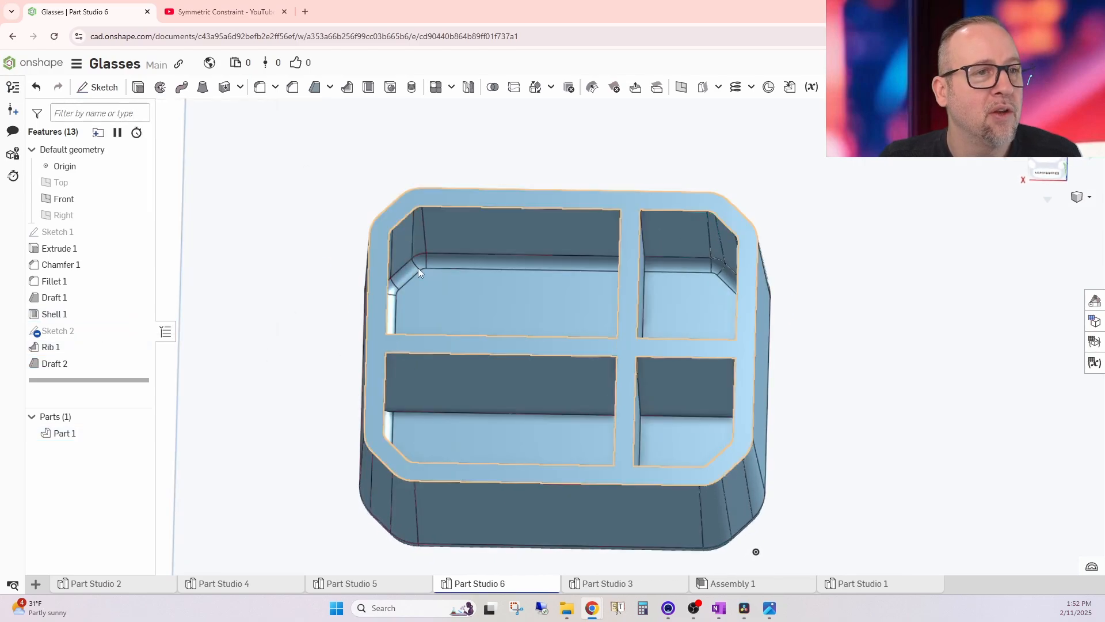
# - Edit the compartment's draft to reverse its direction and apply the change
pyautogui.moveTo(418, 268); pyautogui.dragTo(586, 323, button='right')
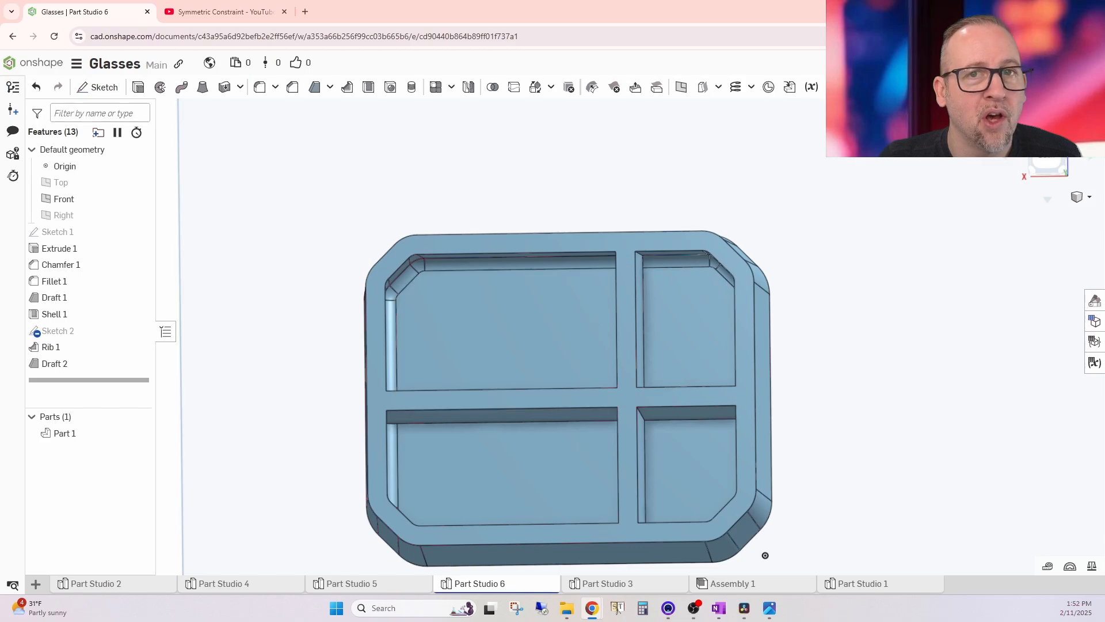
pyautogui.click(1042, 160)
pyautogui.scroll(5, 599, 238)
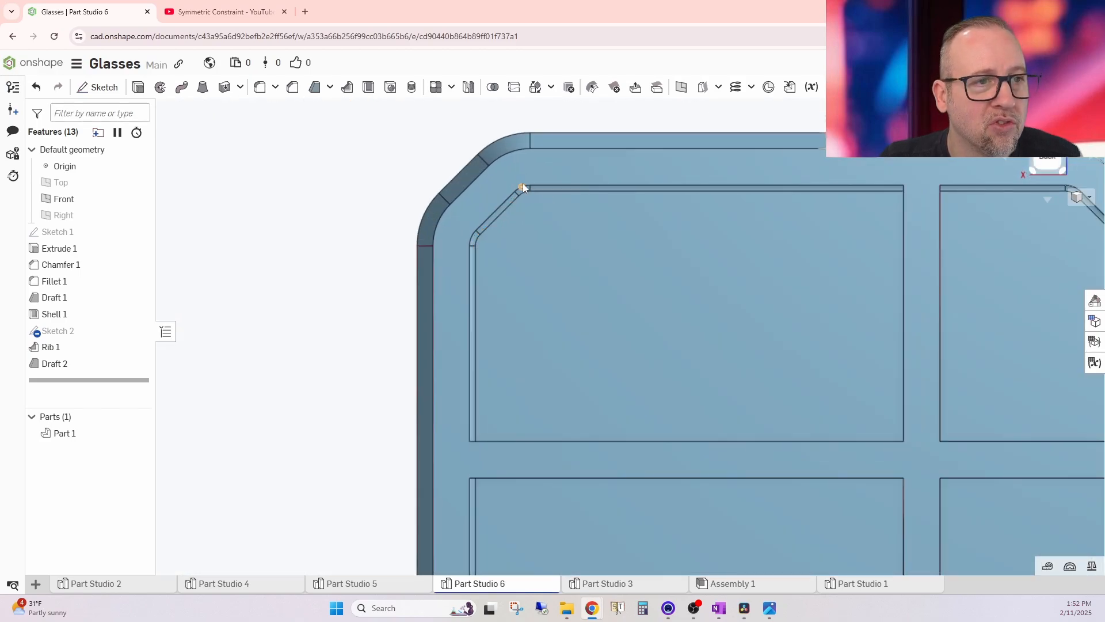
pyautogui.moveTo(620, 384); pyautogui.dragTo(620, 370, button='right')
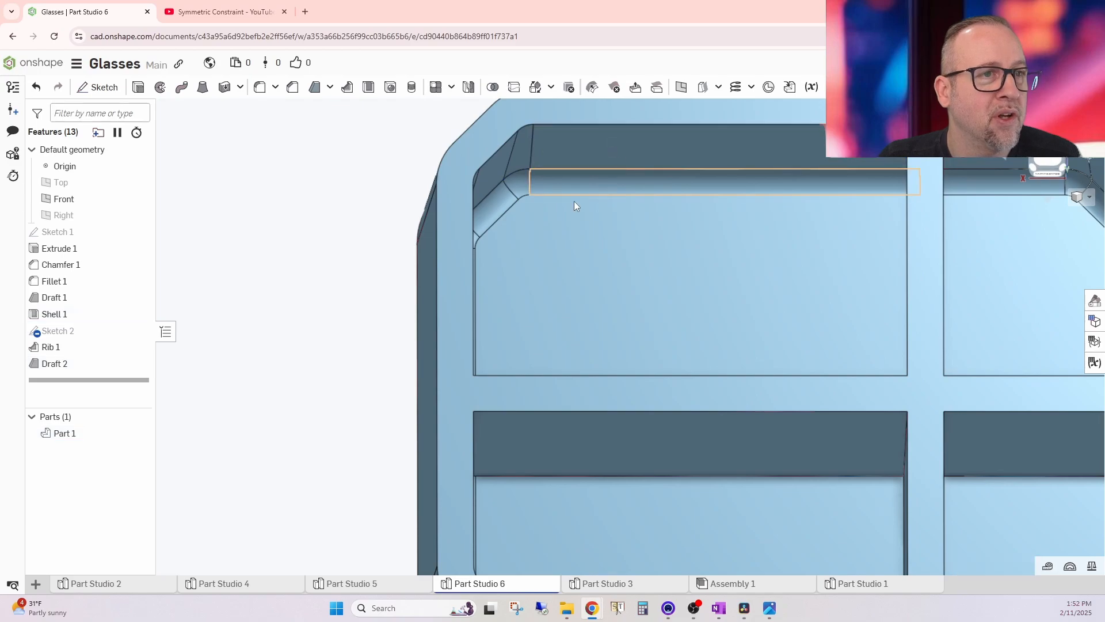
pyautogui.doubleClick(66, 364)
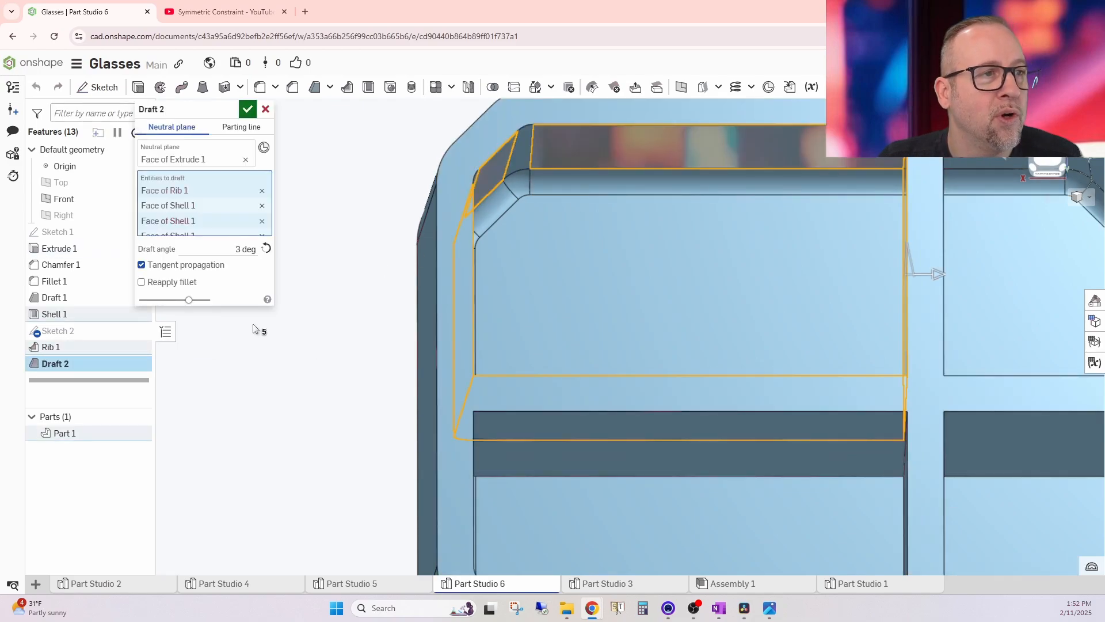
pyautogui.click(247, 108)
pyautogui.scroll(-3, 635, 254)
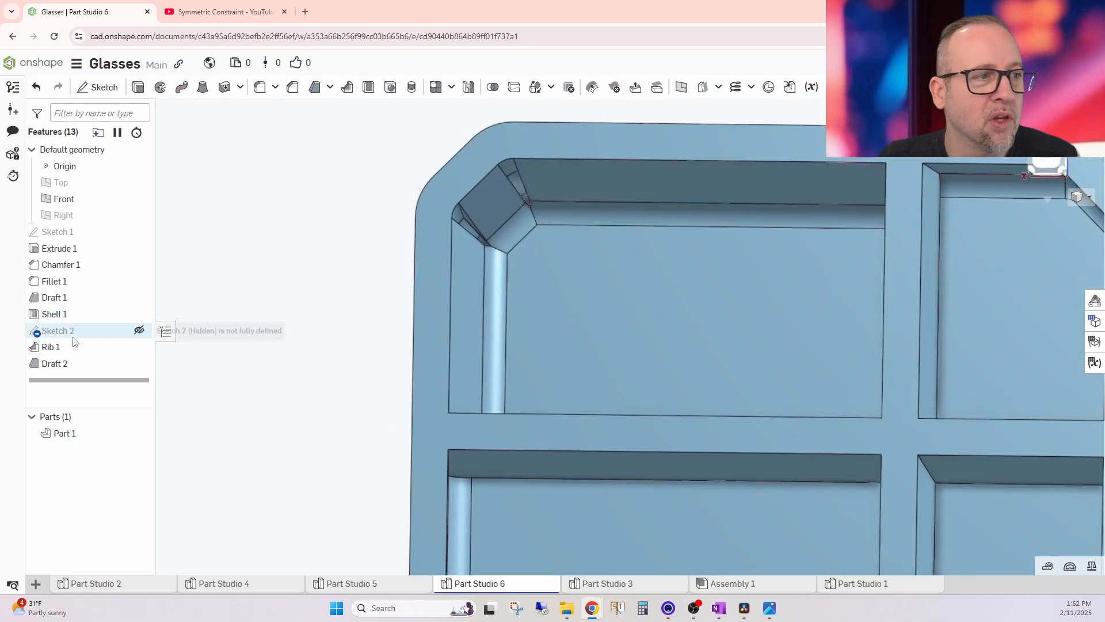
# - Edit the compartment's draft to add the two curved faces on either side of the angled corner wall
pyautogui.doubleClick(72, 364)
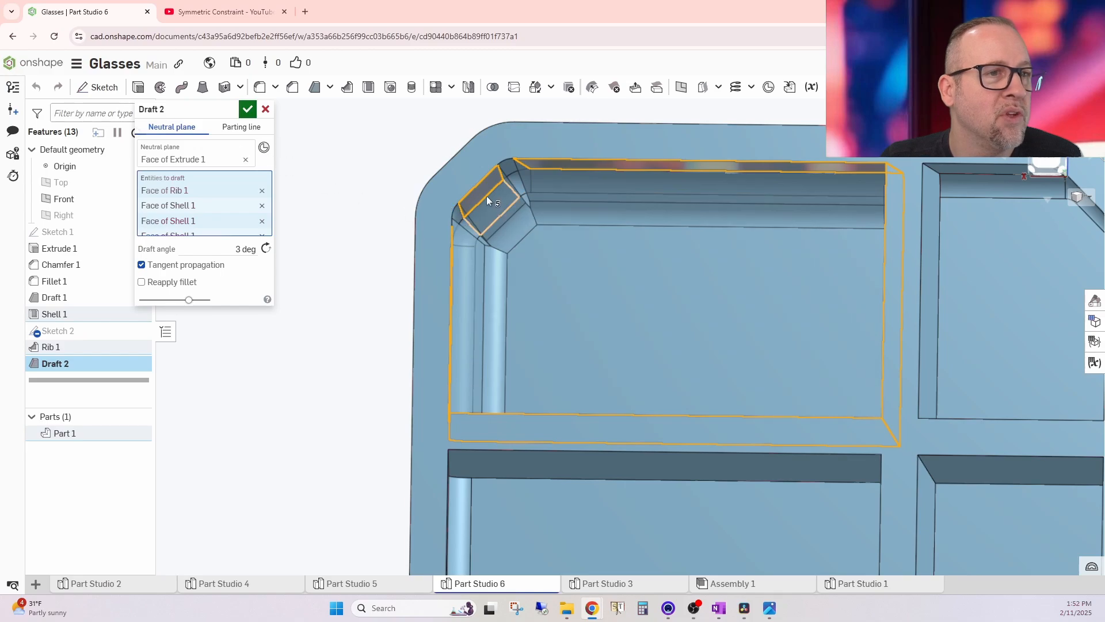
pyautogui.scroll(2, 524, 174)
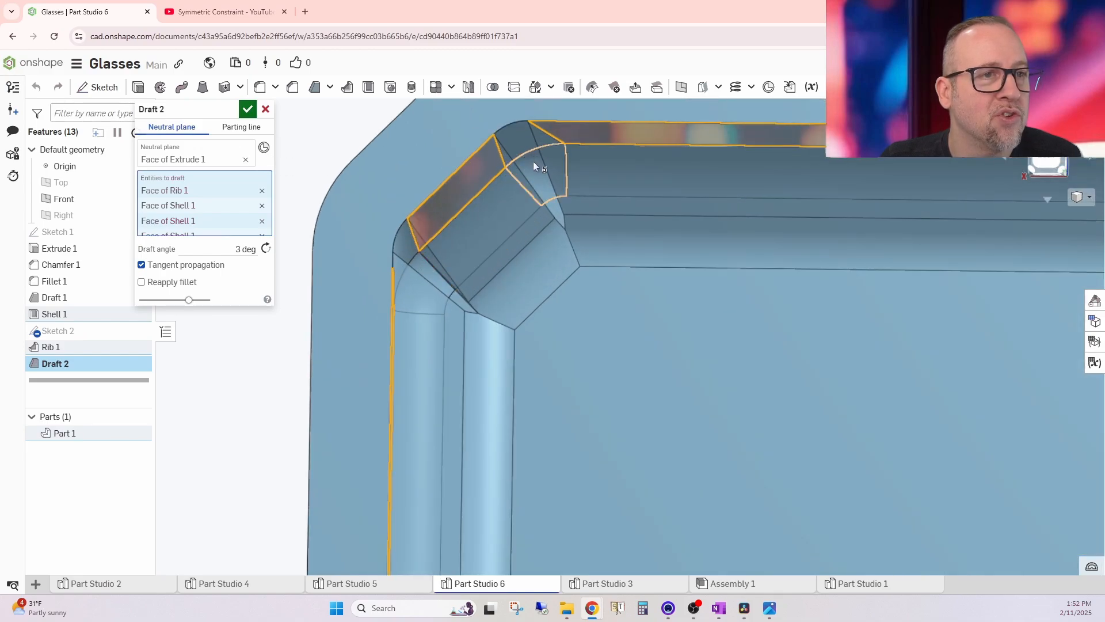
pyautogui.click(533, 161)
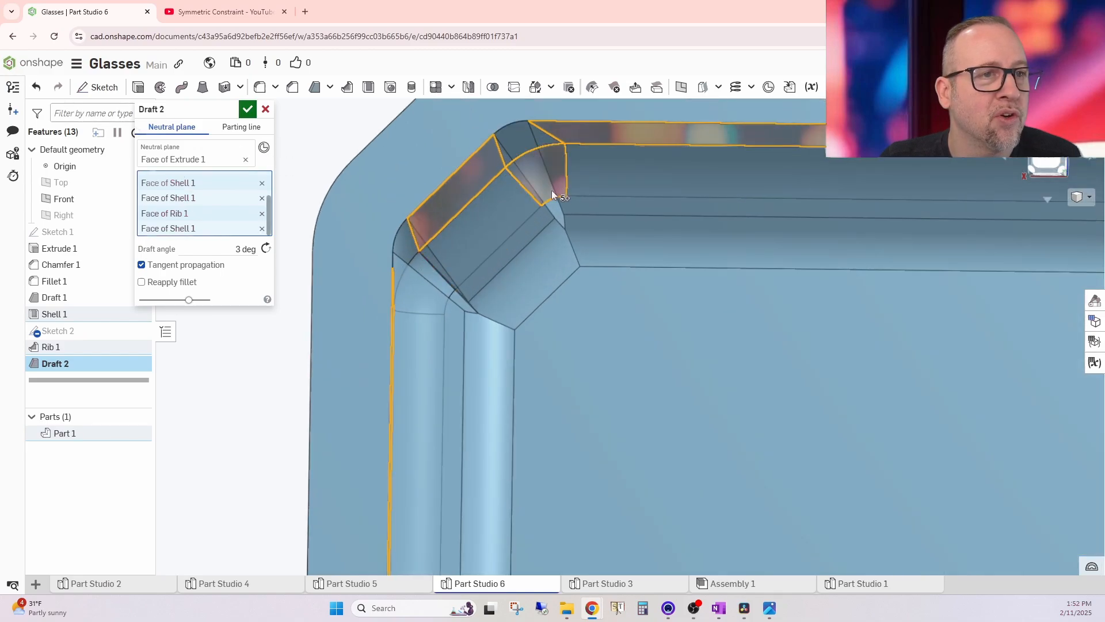
pyautogui.click(420, 261)
pyautogui.scroll(-3, 534, 337)
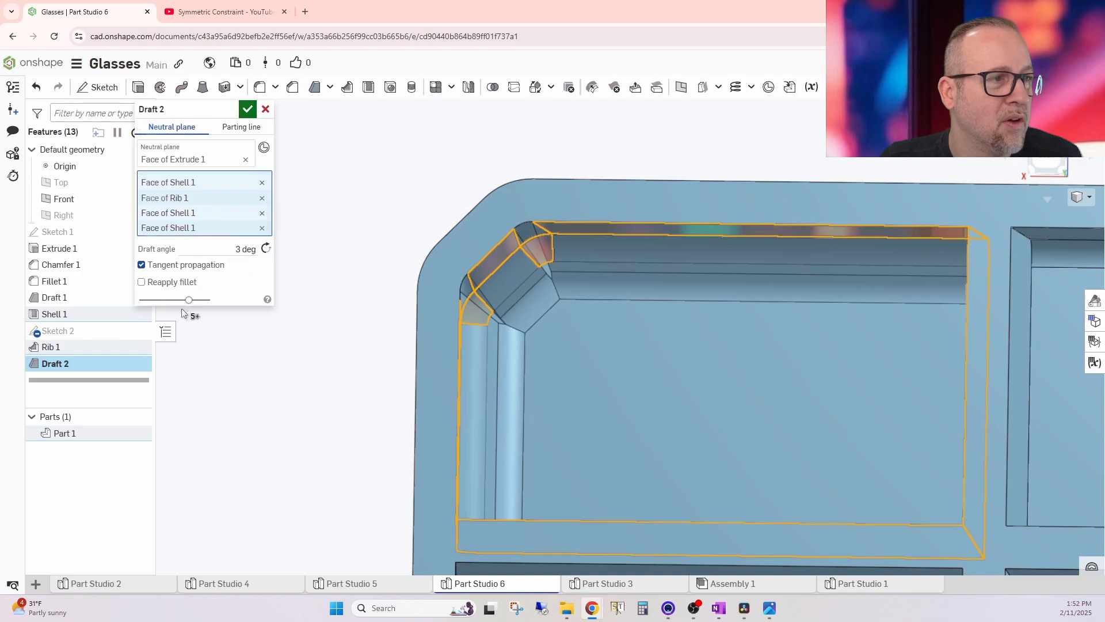
# - Compare the compartment before and after the draft from several angles, and apply the edited draft
pyautogui.moveTo(185, 302); pyautogui.dragTo(137, 302)
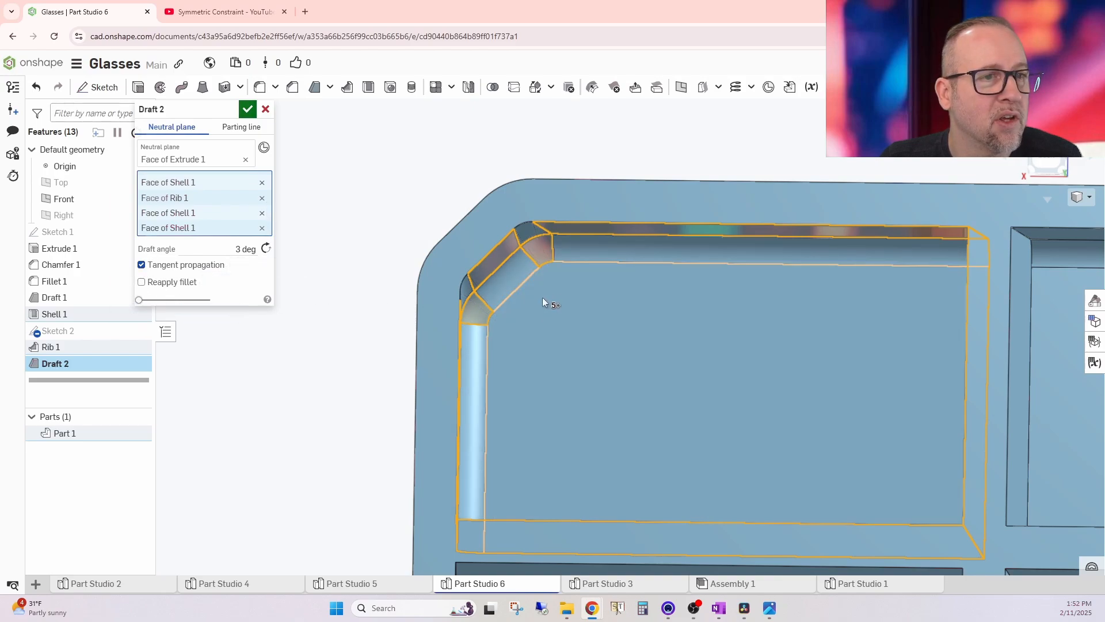
pyautogui.moveTo(542, 297); pyautogui.dragTo(516, 212, button='right')
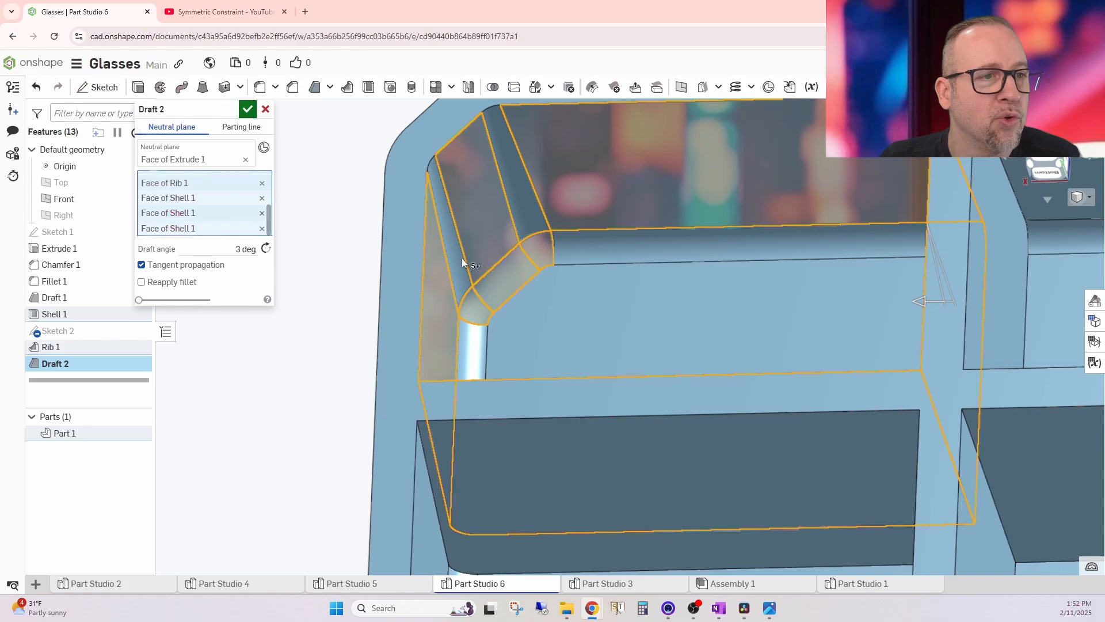
pyautogui.moveTo(550, 282); pyautogui.dragTo(804, 289, button='right')
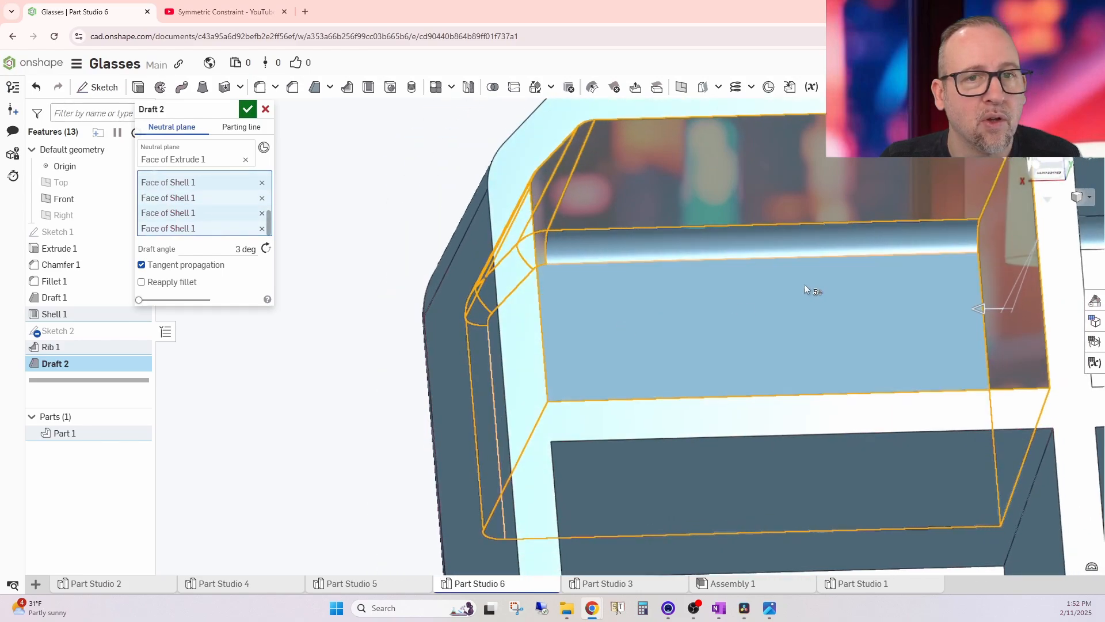
pyautogui.moveTo(875, 294); pyautogui.dragTo(651, 331, button='right')
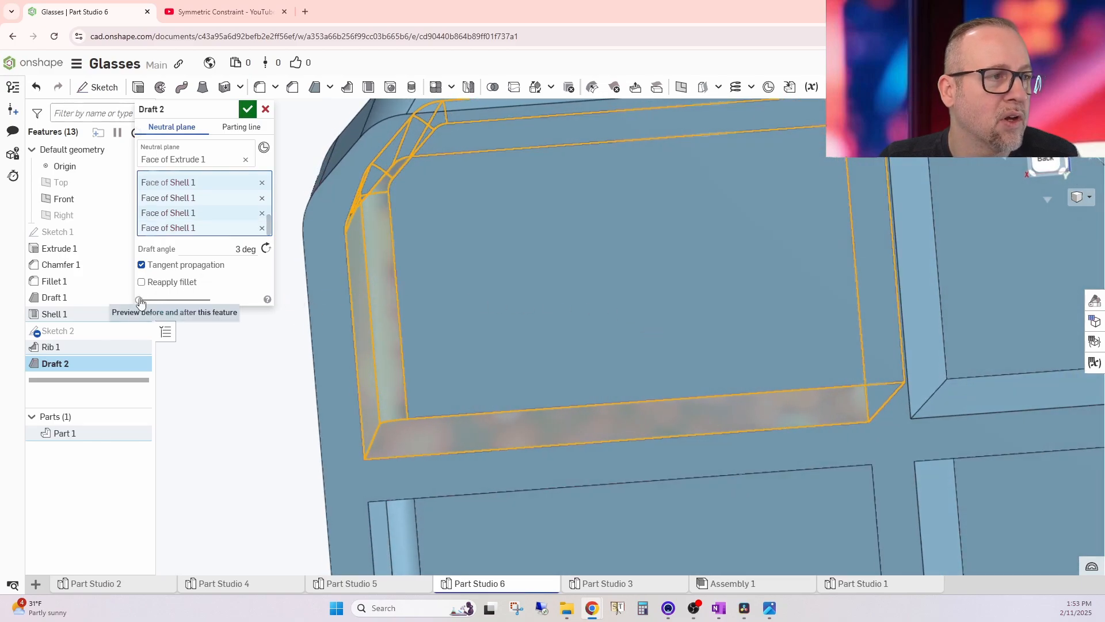
pyautogui.moveTo(139, 300); pyautogui.dragTo(168, 300)
pyautogui.click(247, 109)
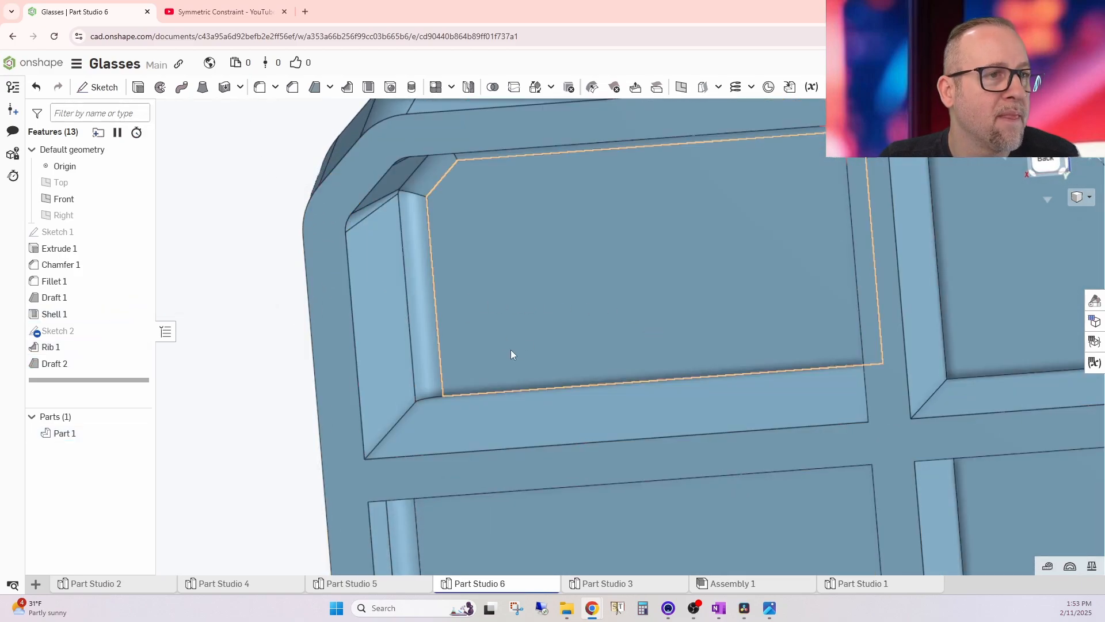
# - Reopen the compartment's draft and check its before-and-after preview, both straight on and tilted close to the angled corner
pyautogui.scroll(-2, 626, 278)
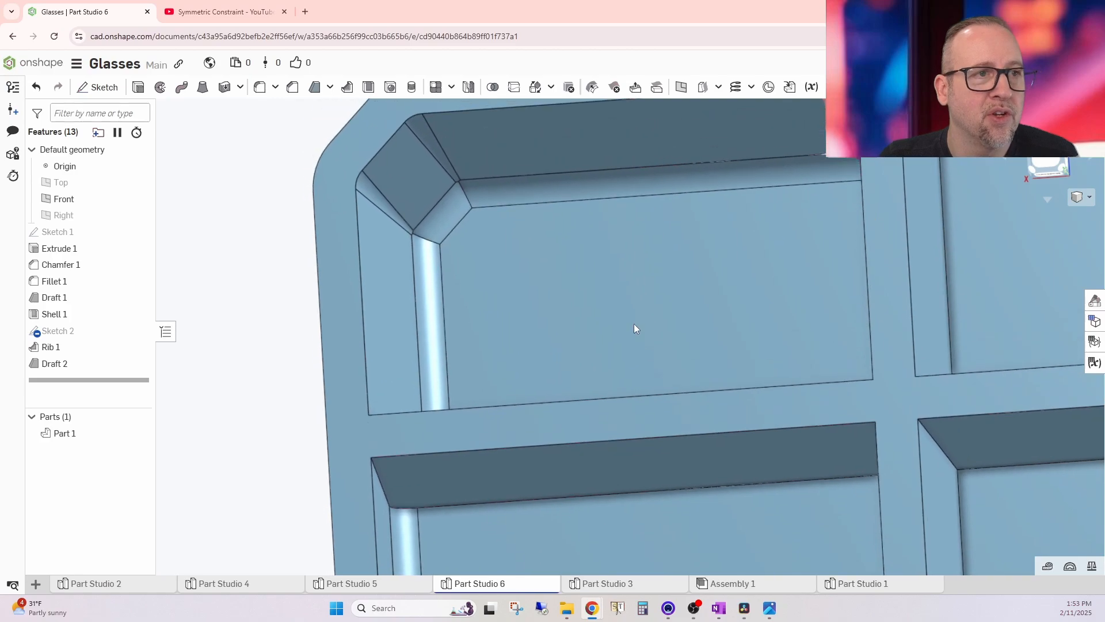
pyautogui.scroll(-5, 719, 261)
pyautogui.press('n')
pyautogui.scroll(5, 665, 241)
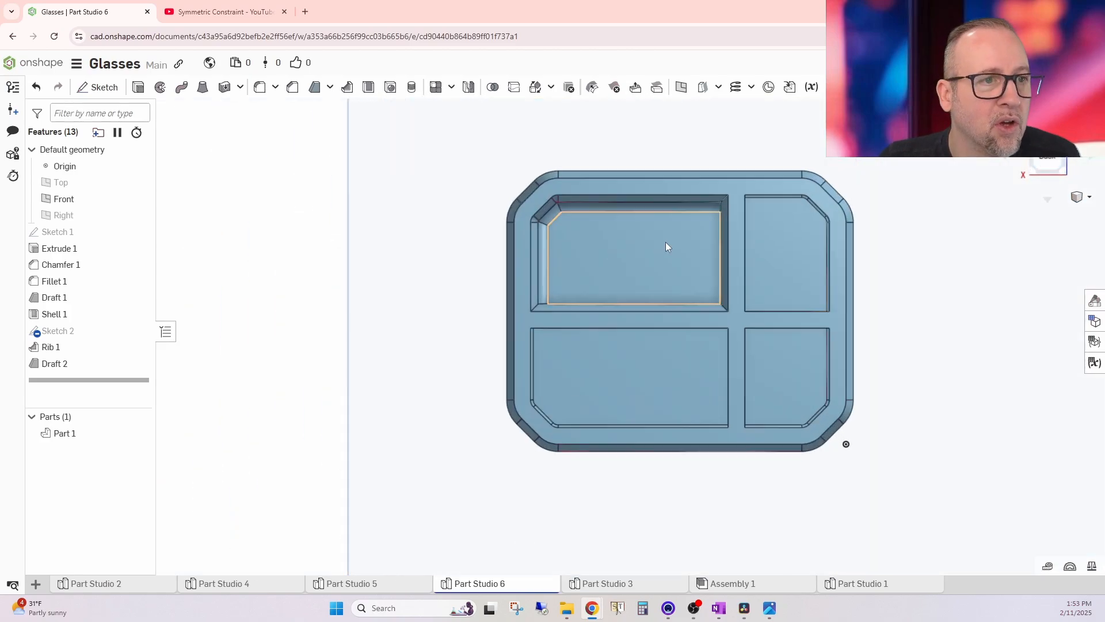
pyautogui.click(85, 366)
pyautogui.doubleClick(84, 367)
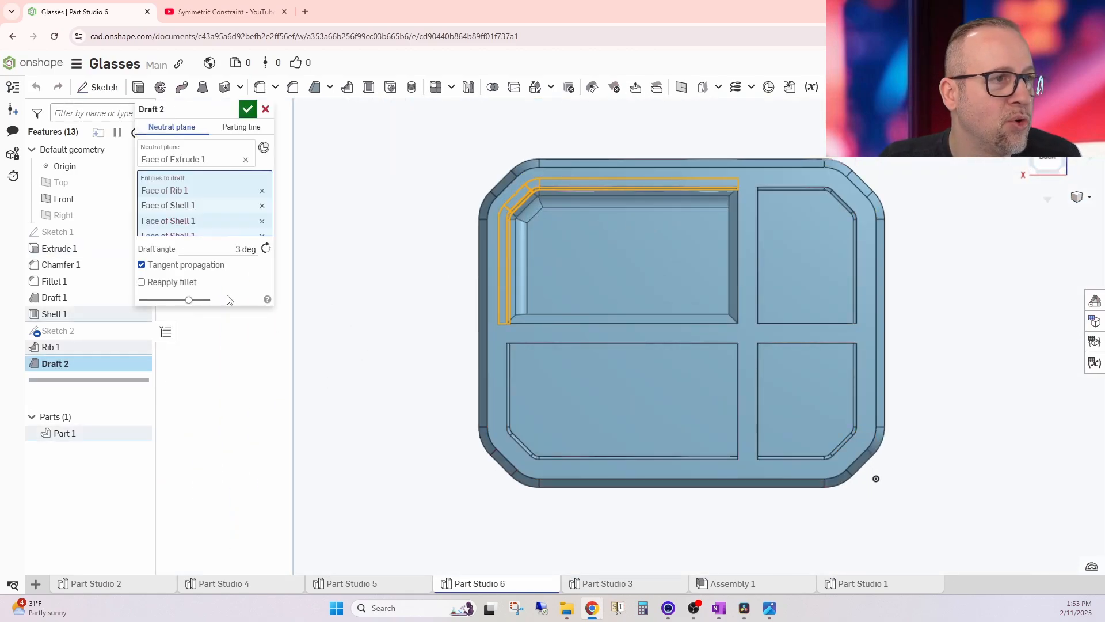
pyautogui.moveTo(194, 302); pyautogui.dragTo(140, 303)
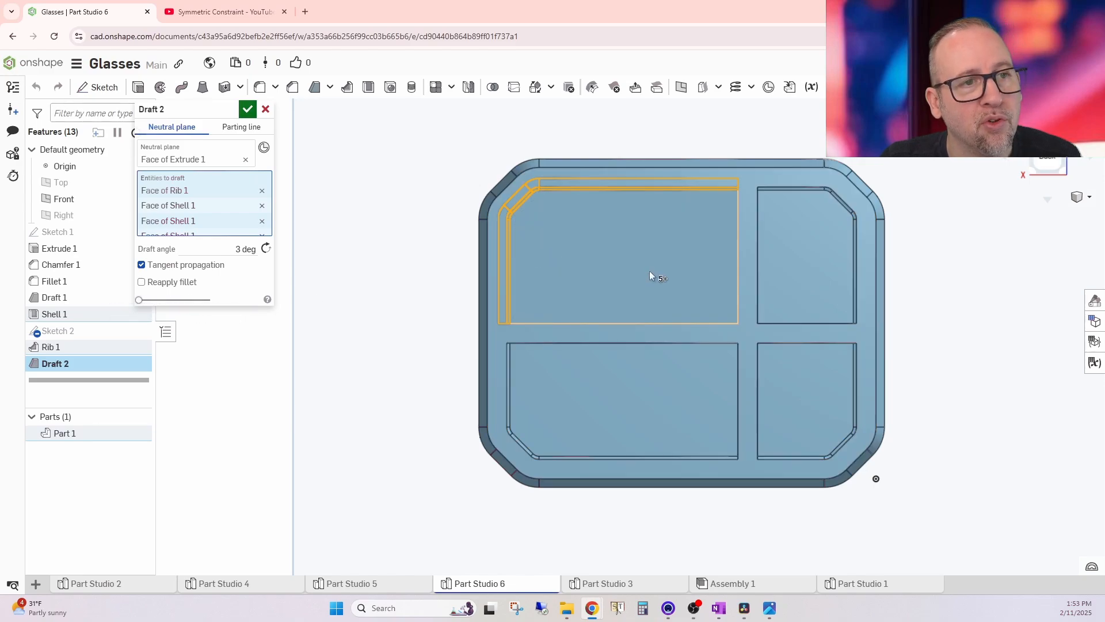
pyautogui.moveTo(649, 270); pyautogui.dragTo(630, 254, button='right')
pyautogui.scroll(5, 631, 254)
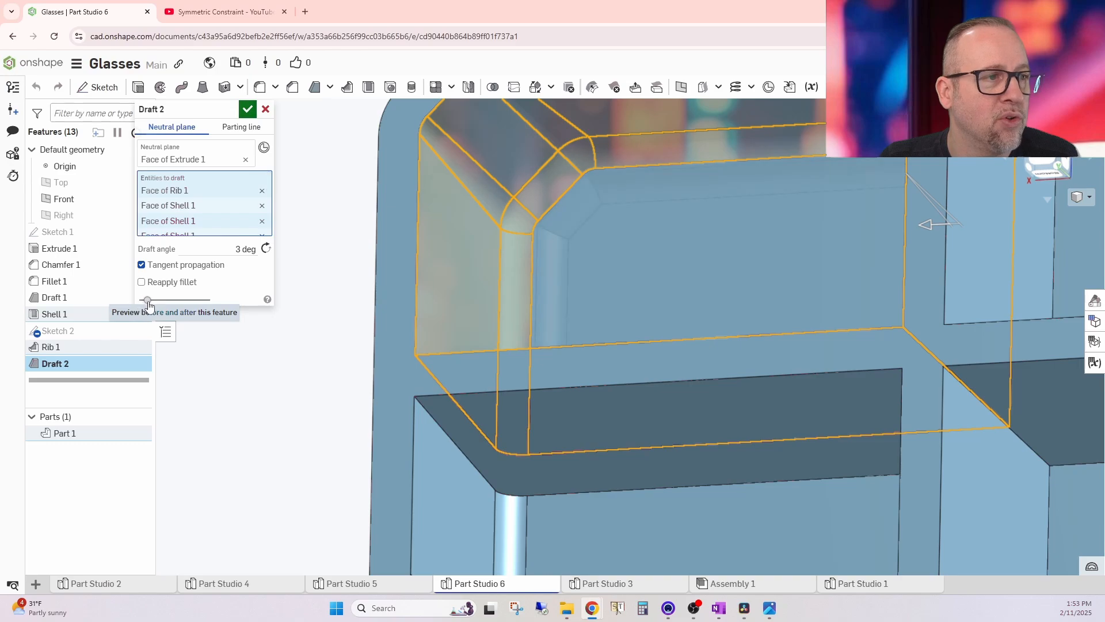
pyautogui.moveTo(148, 300); pyautogui.dragTo(179, 300)
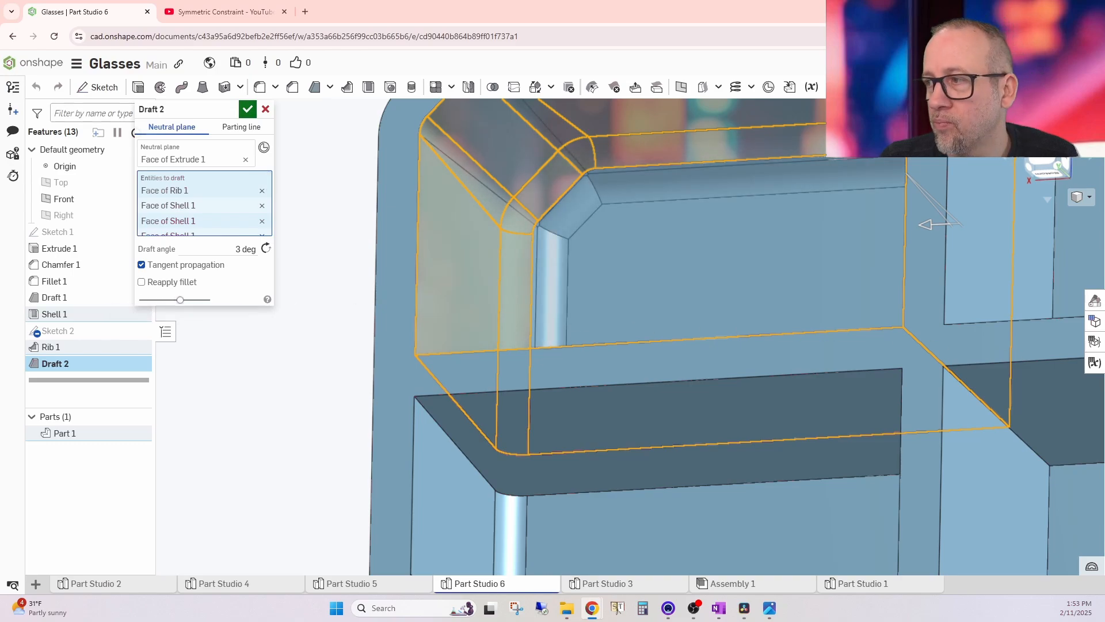
pyautogui.scroll(-3, 651, 338)
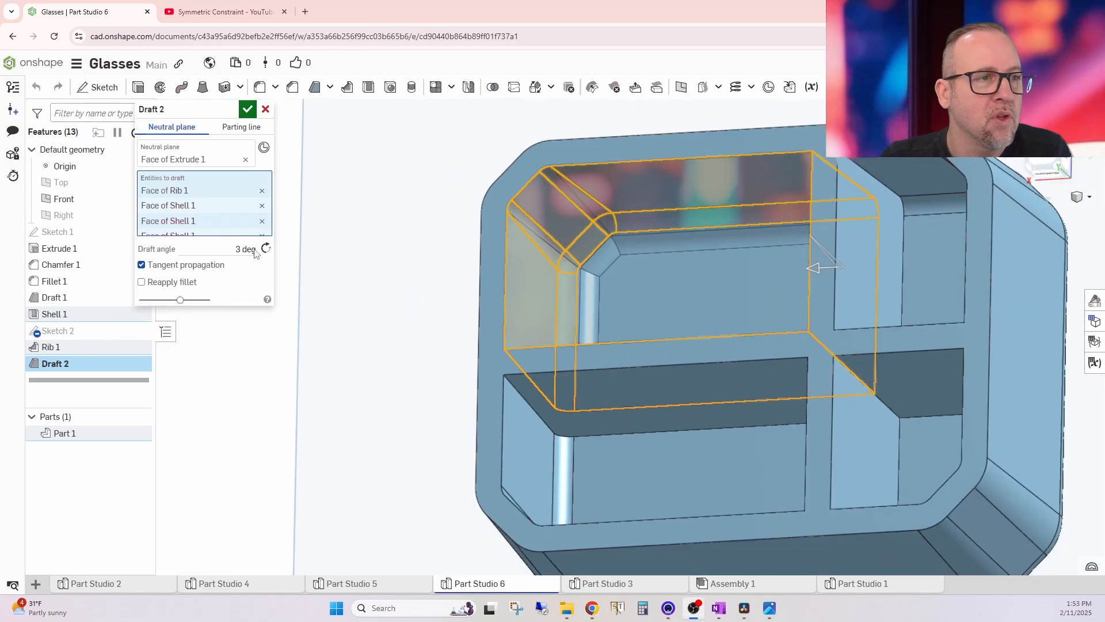
pyautogui.click(247, 108)
# - Examine the drafted compartment's walls against the other three compartments, straight on and from tilted views
pyautogui.hotkey('shift', '5')
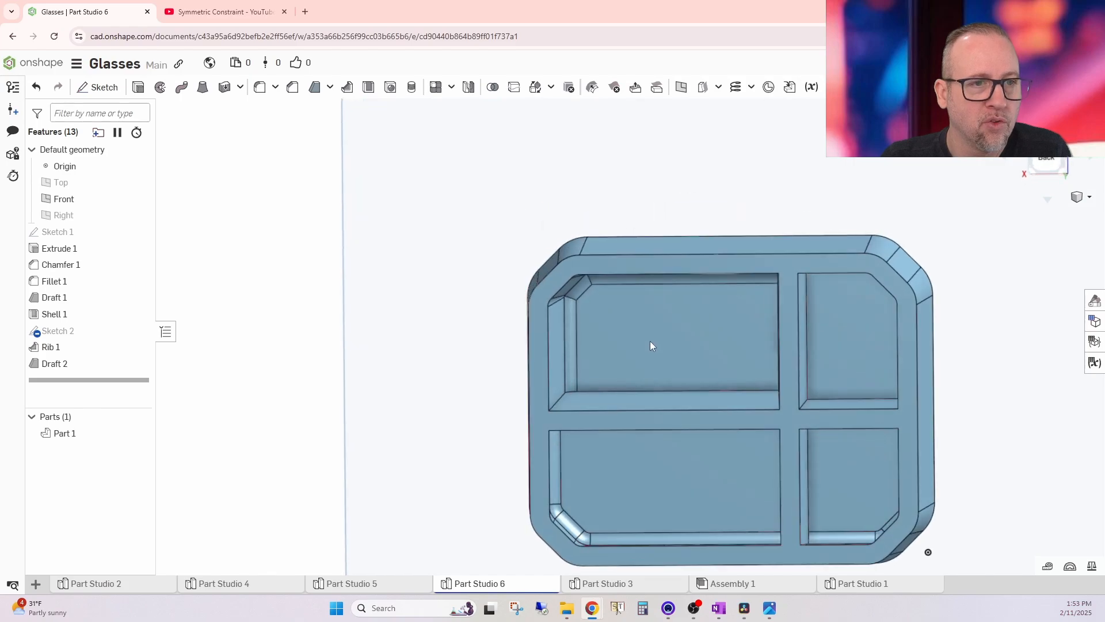
pyautogui.click(1048, 164)
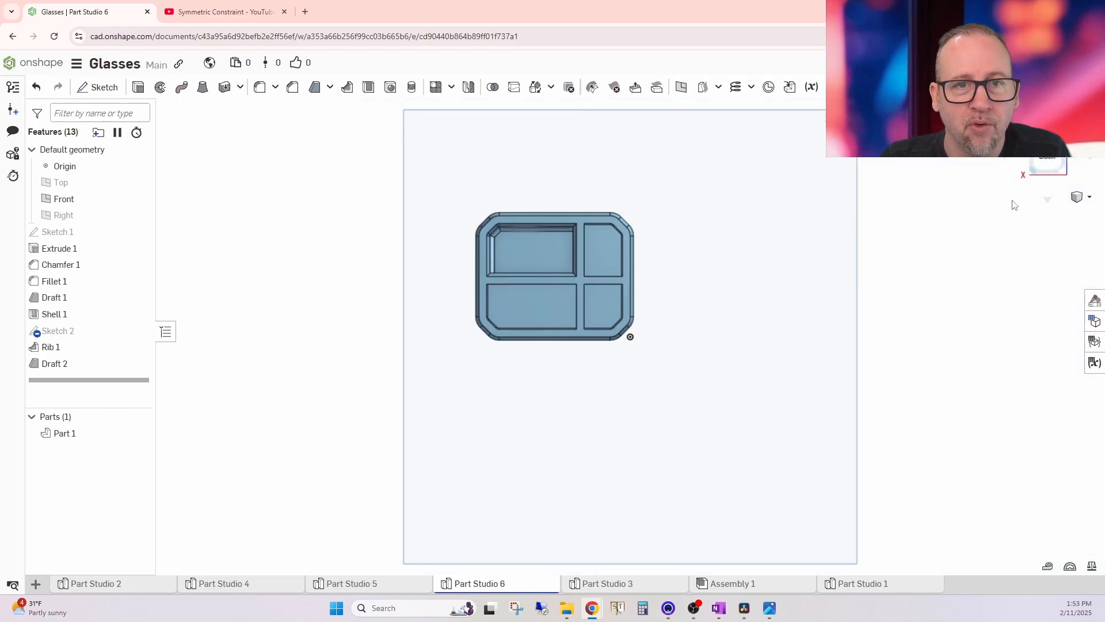
pyautogui.scroll(3, 480, 219)
pyautogui.scroll(5, 564, 270)
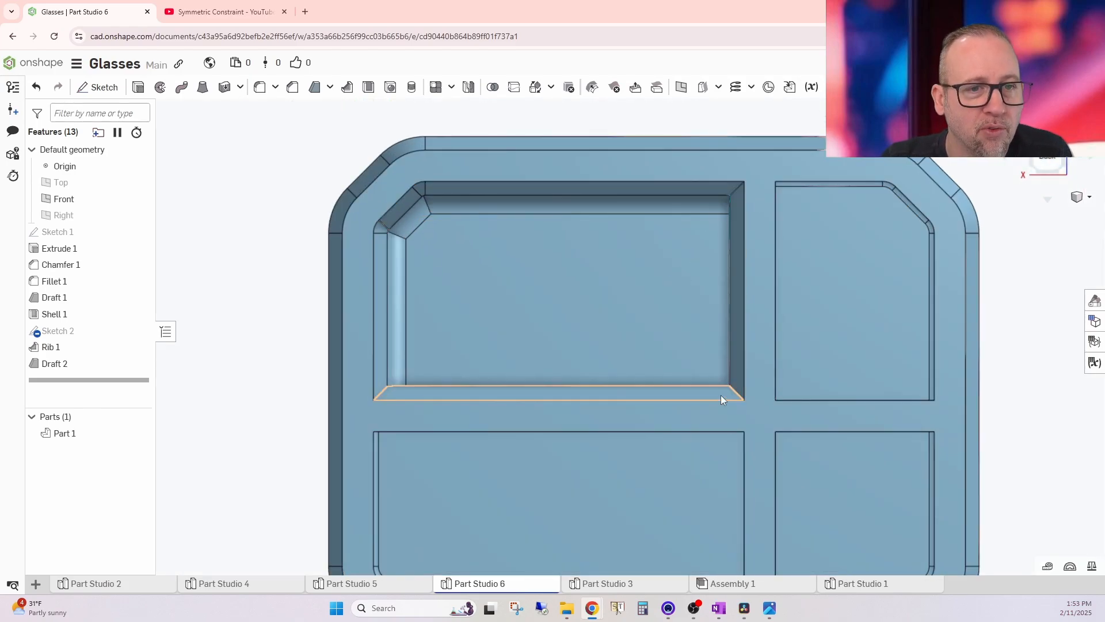
pyautogui.scroll(-5, 414, 382)
pyautogui.moveTo(541, 396); pyautogui.dragTo(584, 212, button='right')
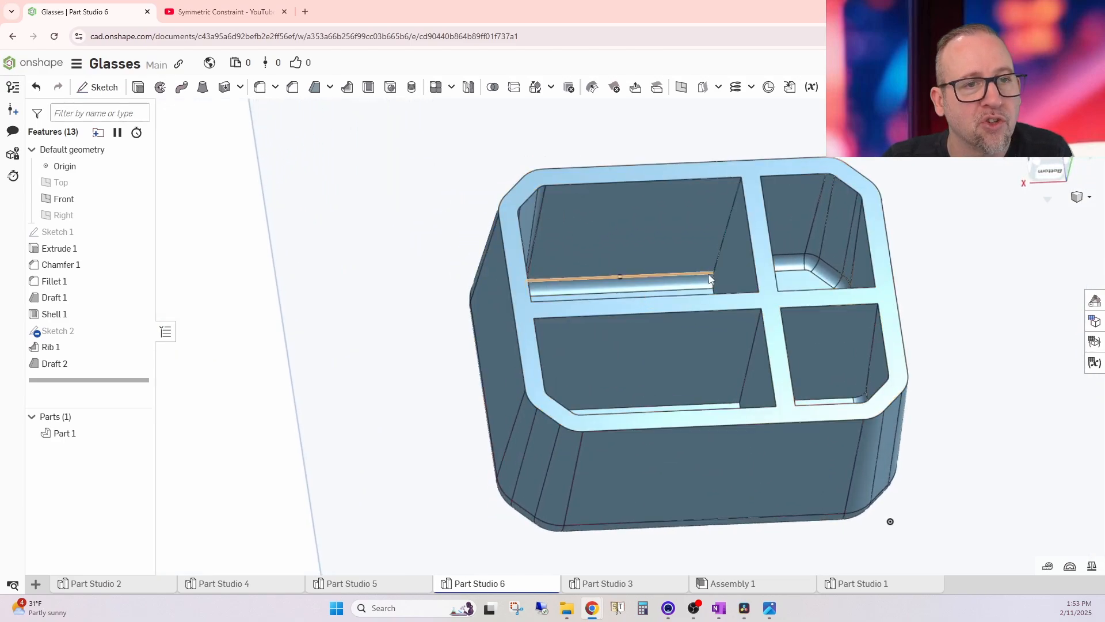
pyautogui.moveTo(616, 285); pyautogui.dragTo(421, 342, button='right')
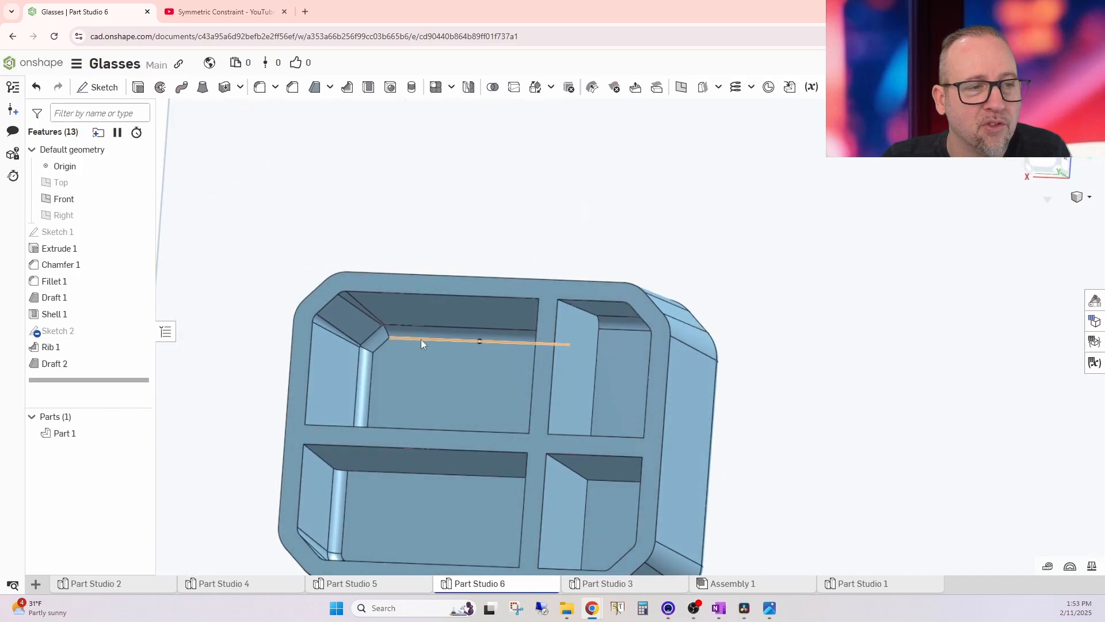
pyautogui.click(1048, 159)
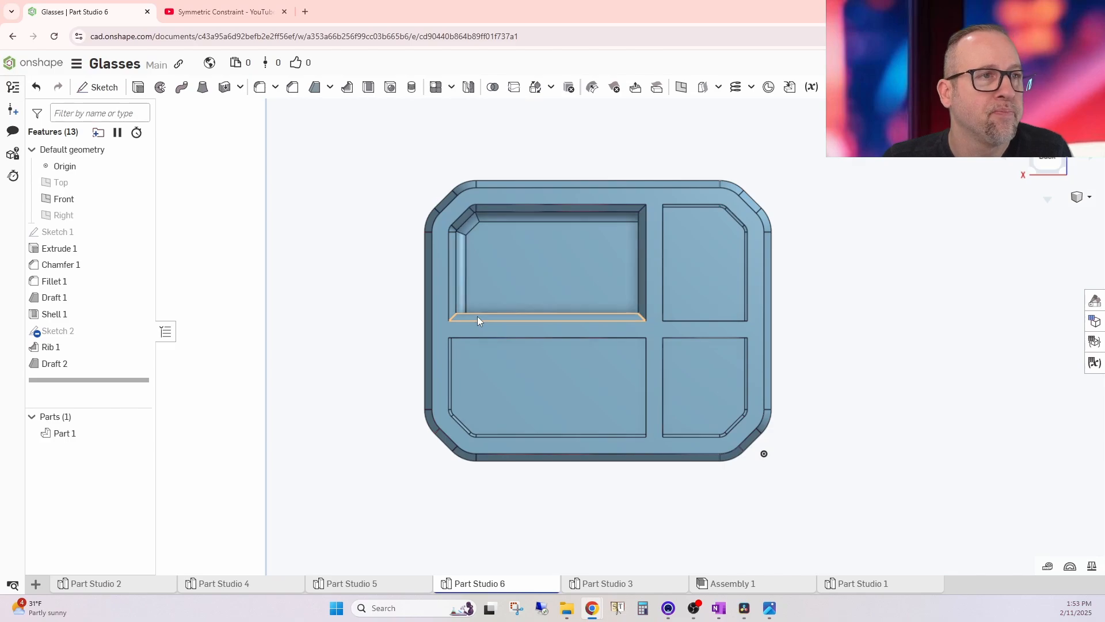
pyautogui.click(390, 87)
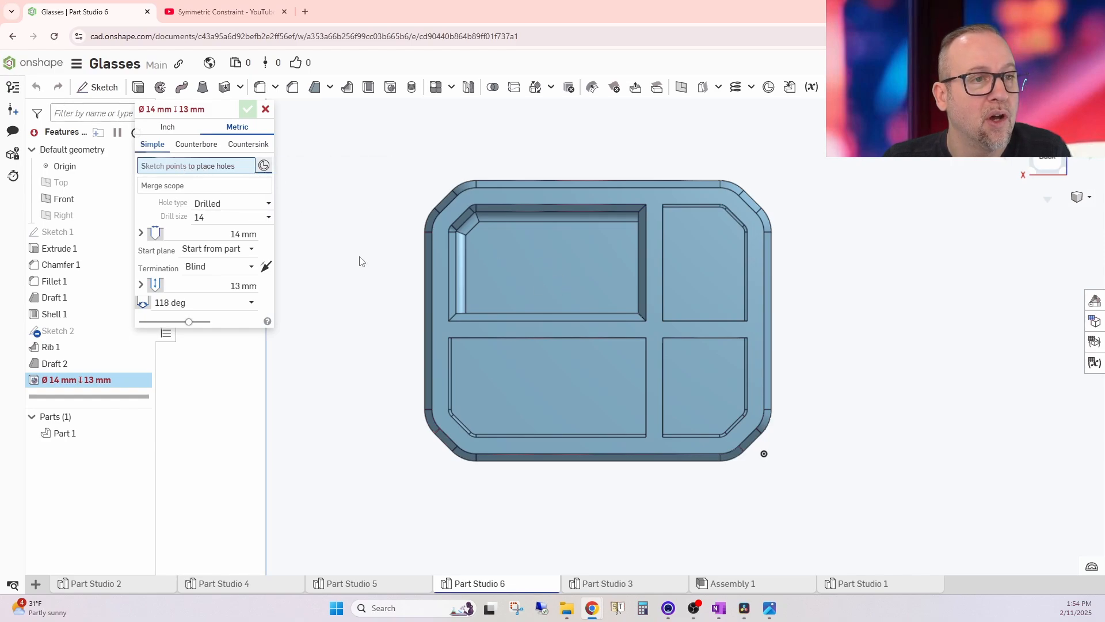
pyautogui.click(552, 269)
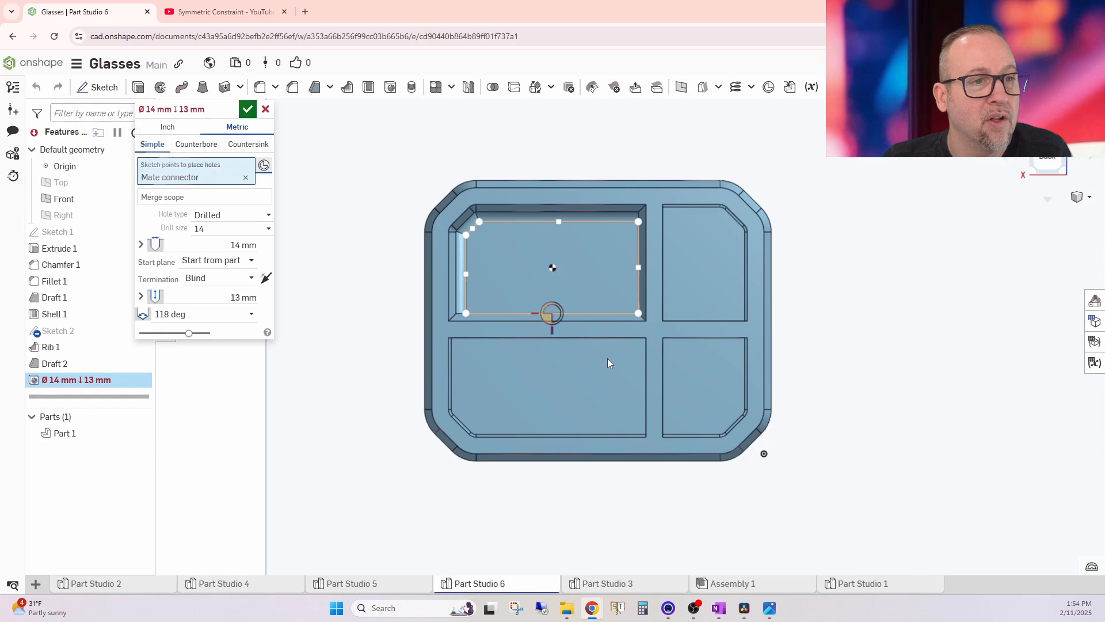
pyautogui.click(265, 110)
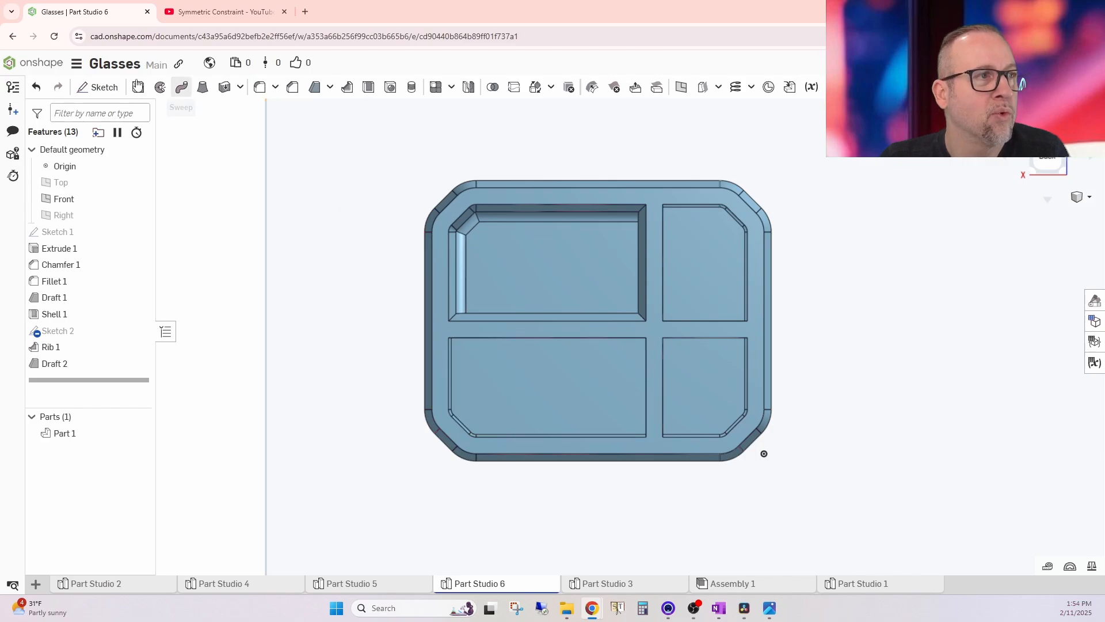
# - Start a sketch on the drafted compartment's floor and place a point near the floor's middle
pyautogui.click(97, 86)
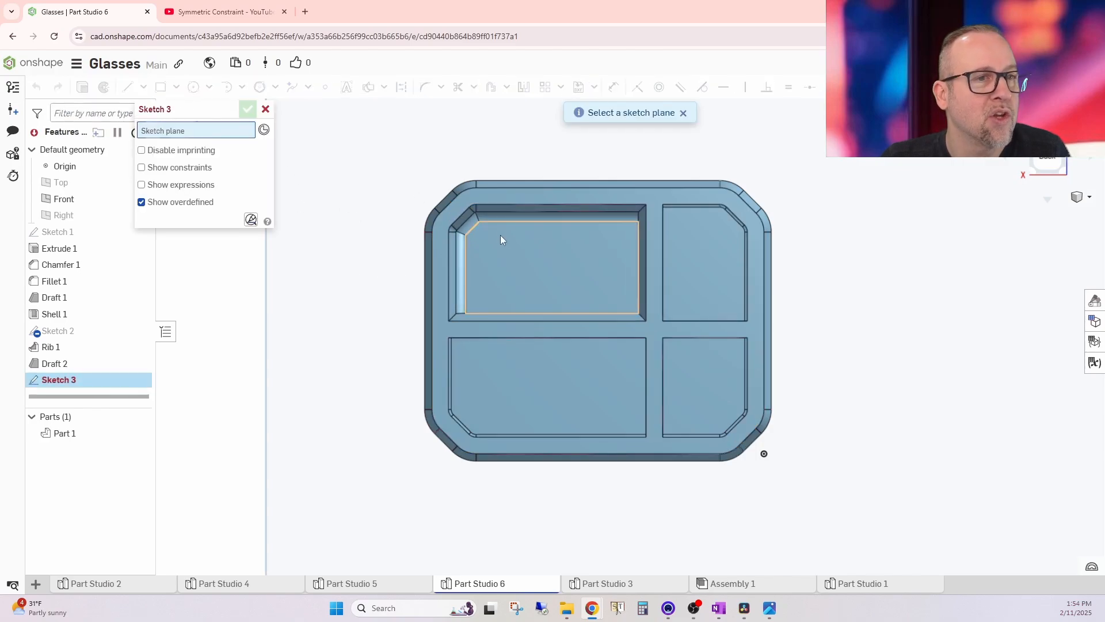
pyautogui.click(589, 267)
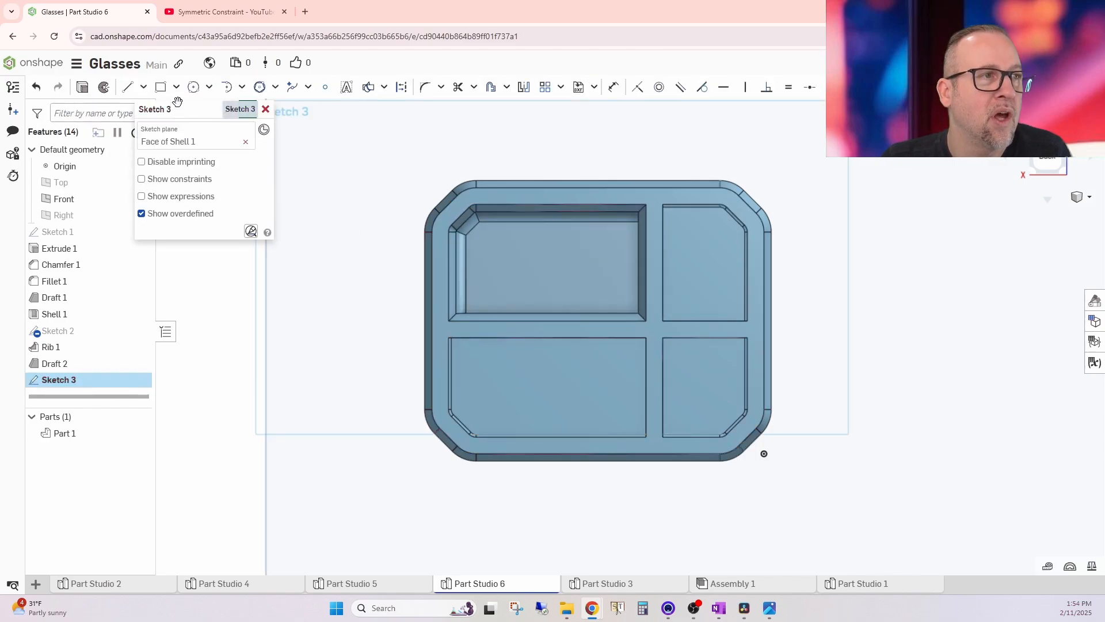
pyautogui.click(327, 89)
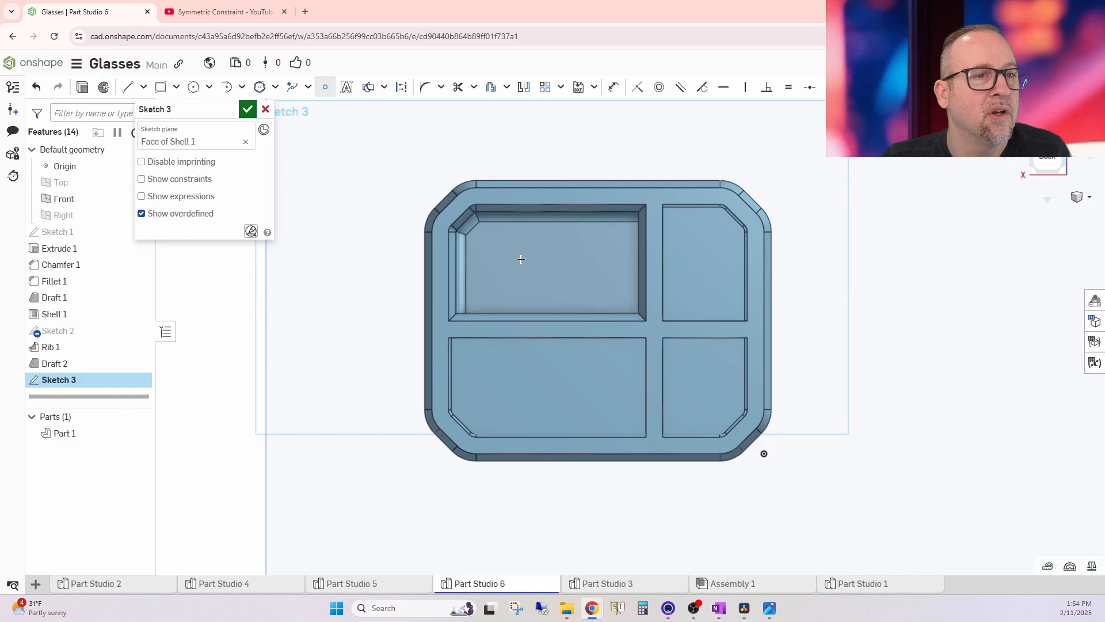
pyautogui.click(554, 270)
# - Dimension the sketch point's vertical distance from the origin as 27 mm
pyautogui.click(611, 93)
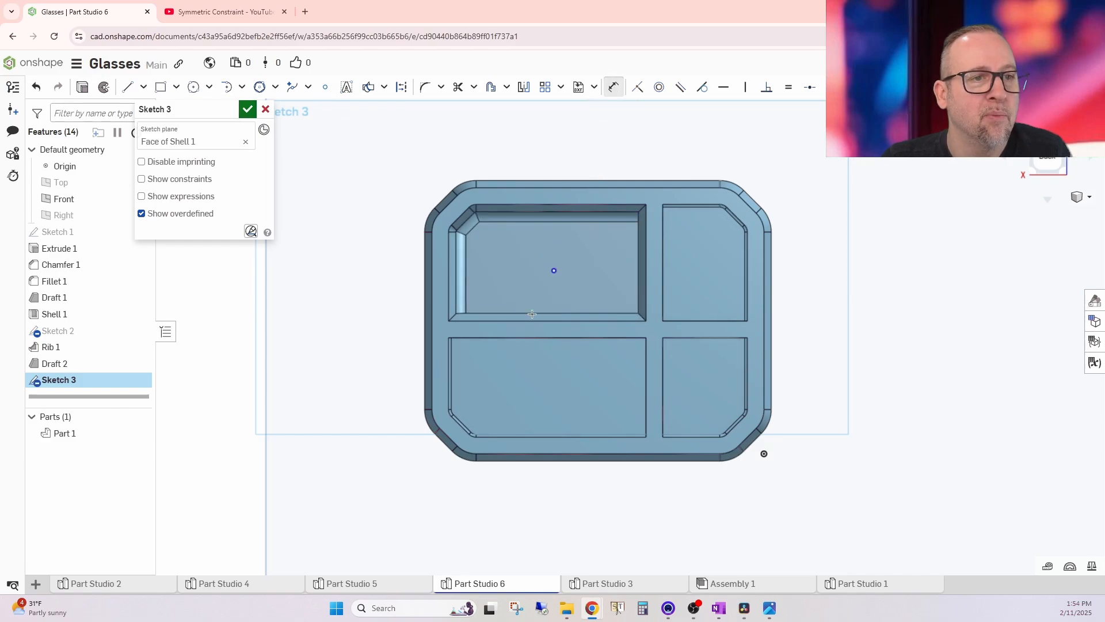
pyautogui.moveTo(493, 464); pyautogui.dragTo(746, 474, button='right')
pyautogui.click(732, 471)
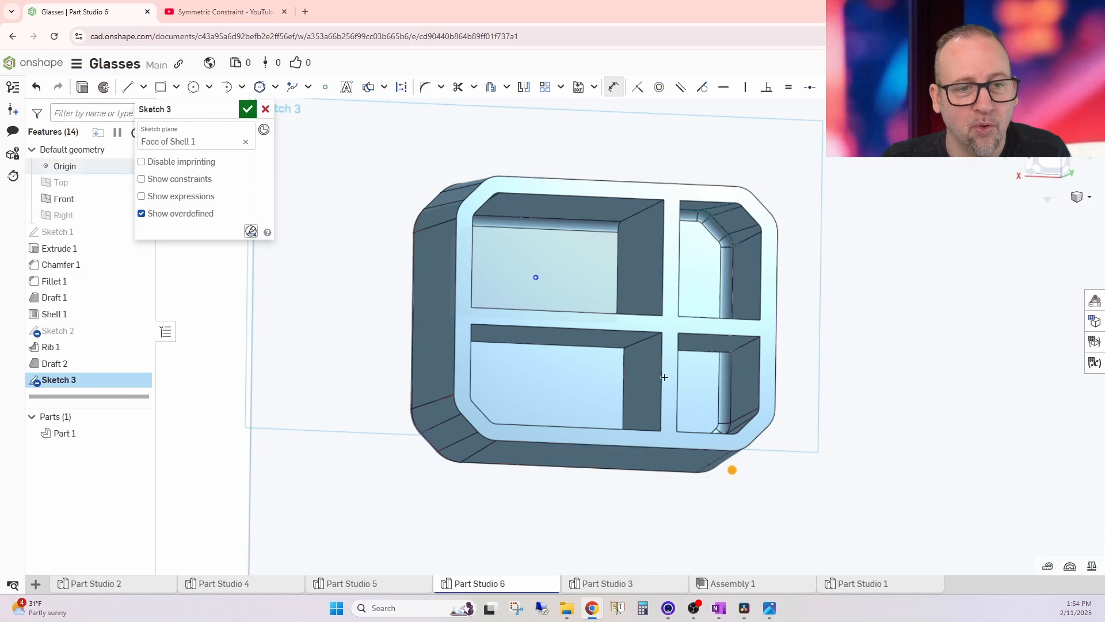
pyautogui.click(534, 279)
pyautogui.click(871, 354)
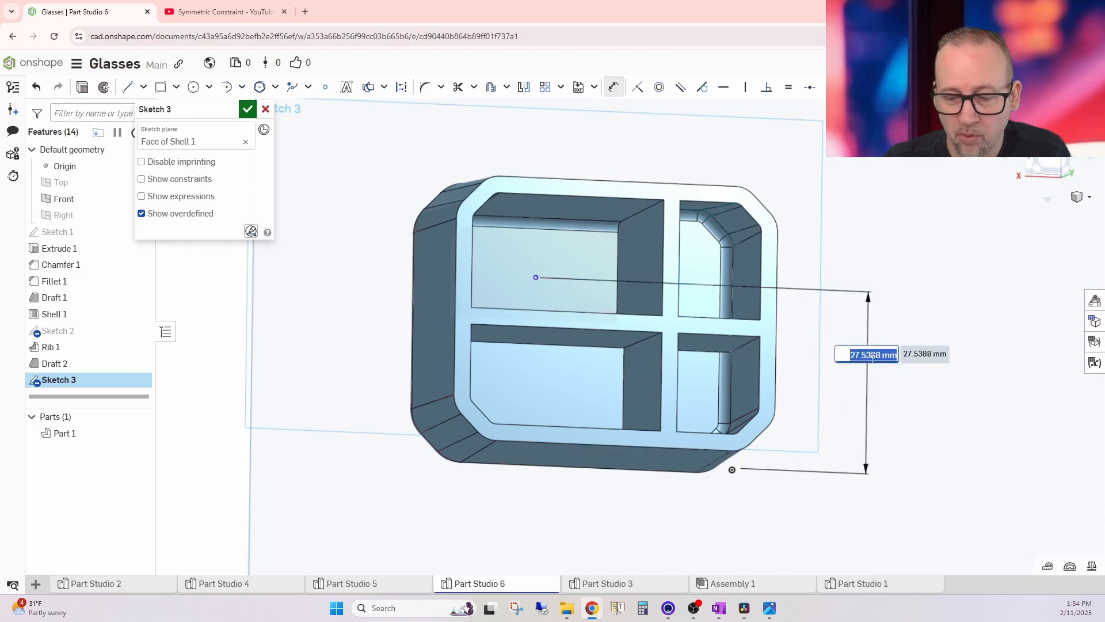
pyautogui.write('27')
pyautogui.press('Return')
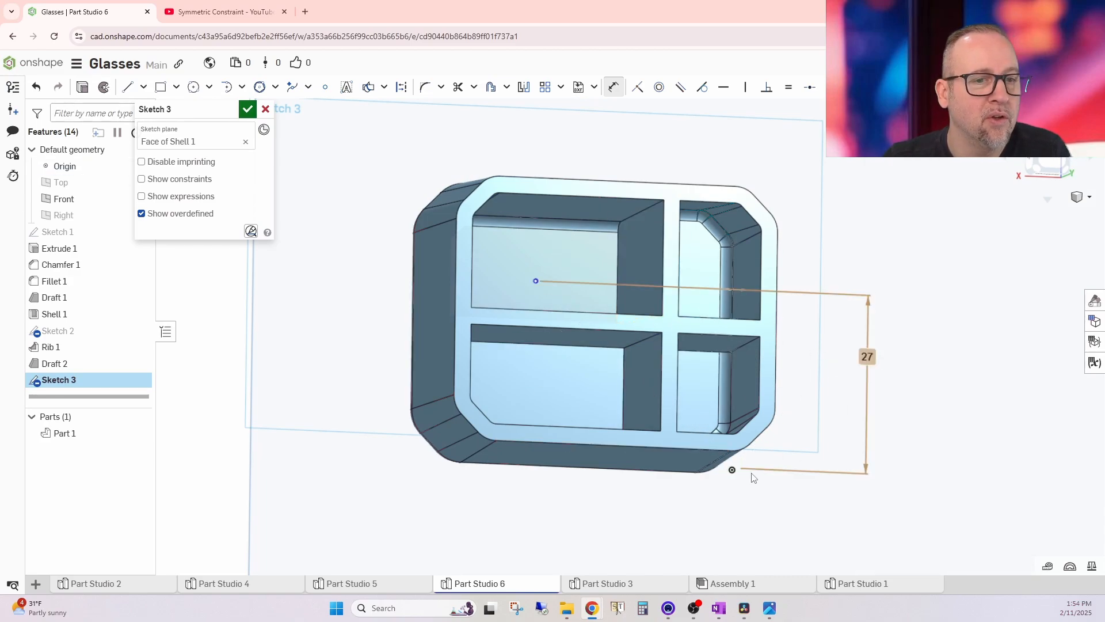
# - Dimension the sketch point's horizontal distance from the origin as 30 mm and finish the sketch
pyautogui.click(732, 470)
pyautogui.click(535, 281)
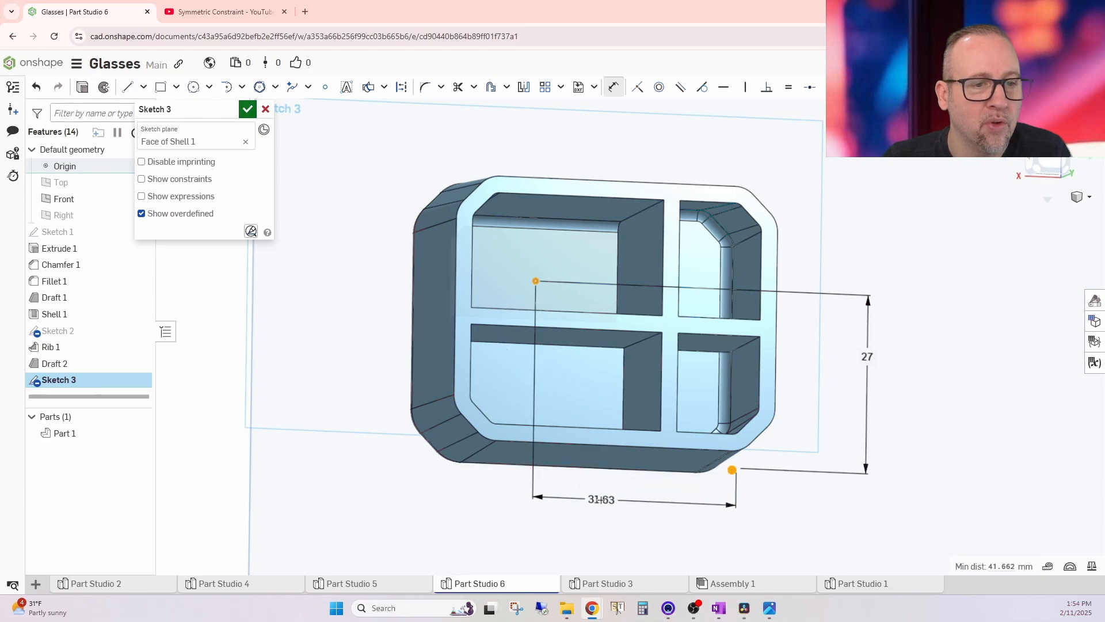
pyautogui.click(649, 525)
pyautogui.write('30')
pyautogui.press('Return')
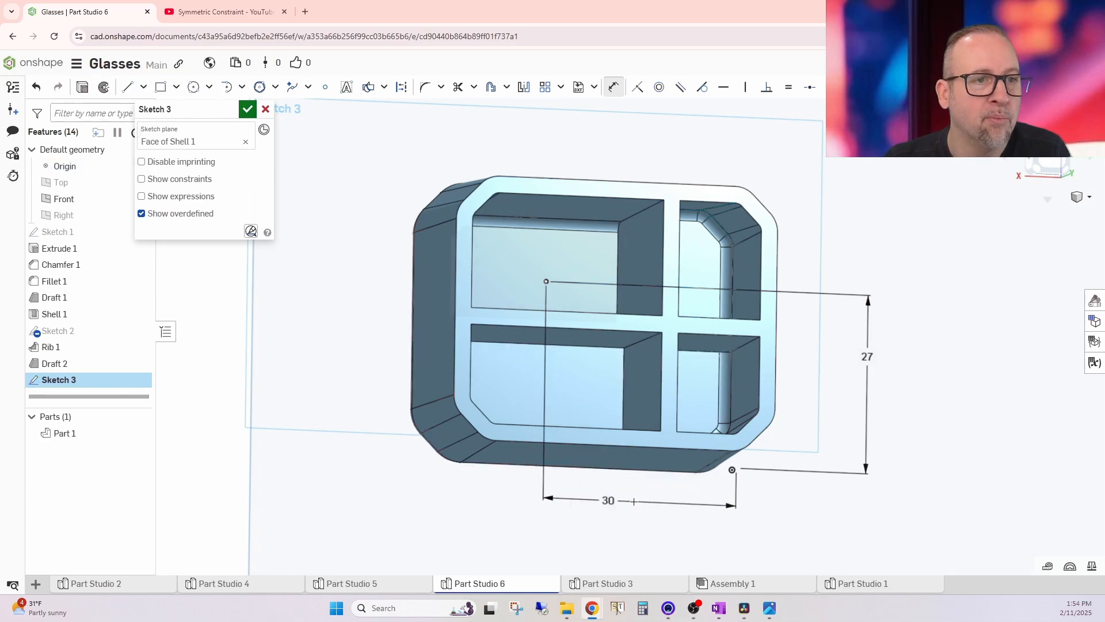
pyautogui.click(249, 110)
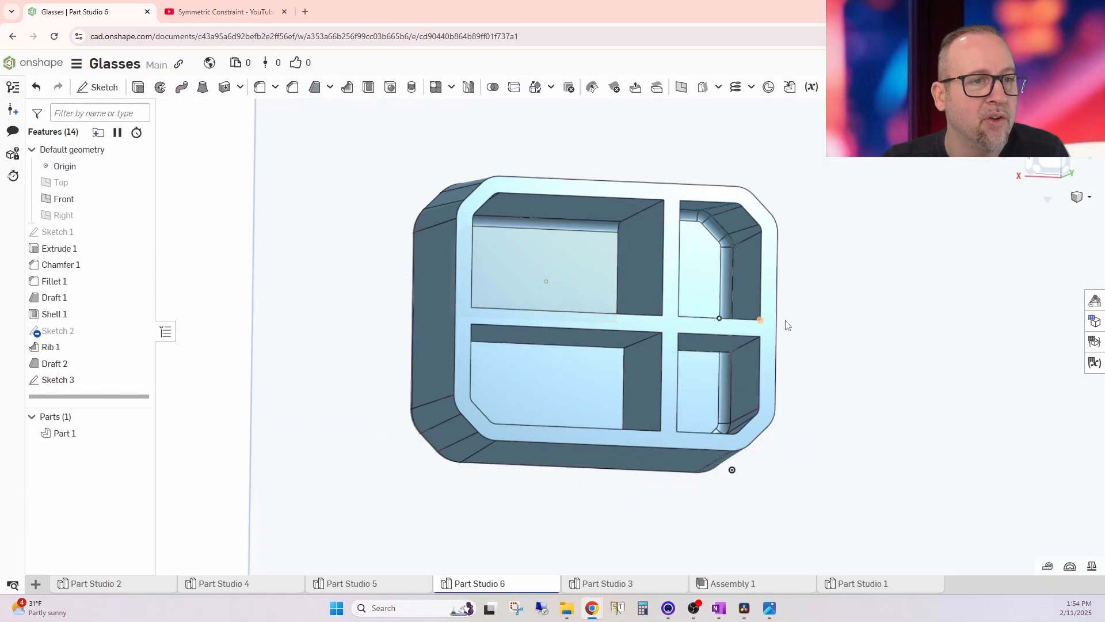
# - Create a simple metric drilled hole, 1.5 mm in diameter and 13 mm deep, at the sketch point on the drafted compartment's floor
pyautogui.moveTo(870, 328)
pyautogui.mouseDown(button='right')
pyautogui.moveTo(849, 338)
pyautogui.moveTo(861, 329)
pyautogui.moveTo(800, 312)
pyautogui.mouseUp(button='right')
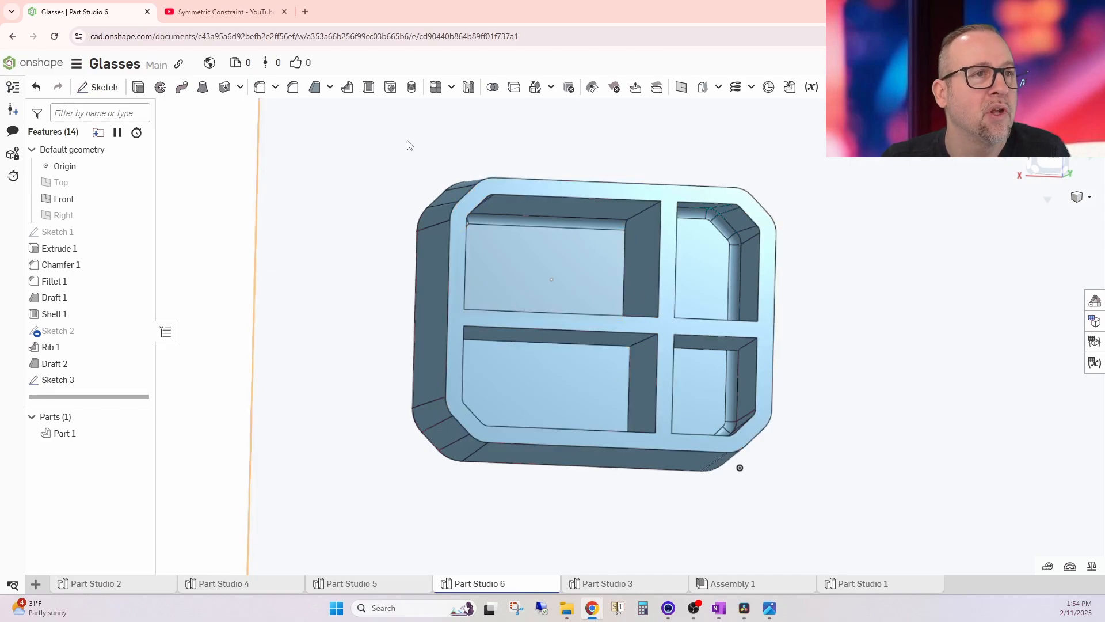
pyautogui.click(391, 87)
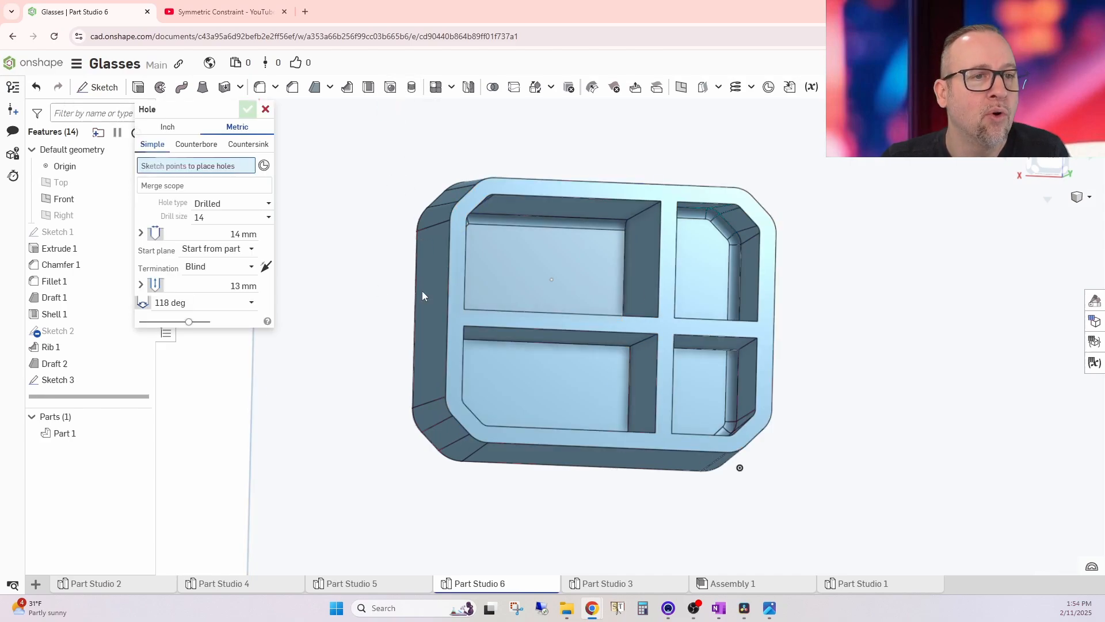
pyautogui.click(553, 282)
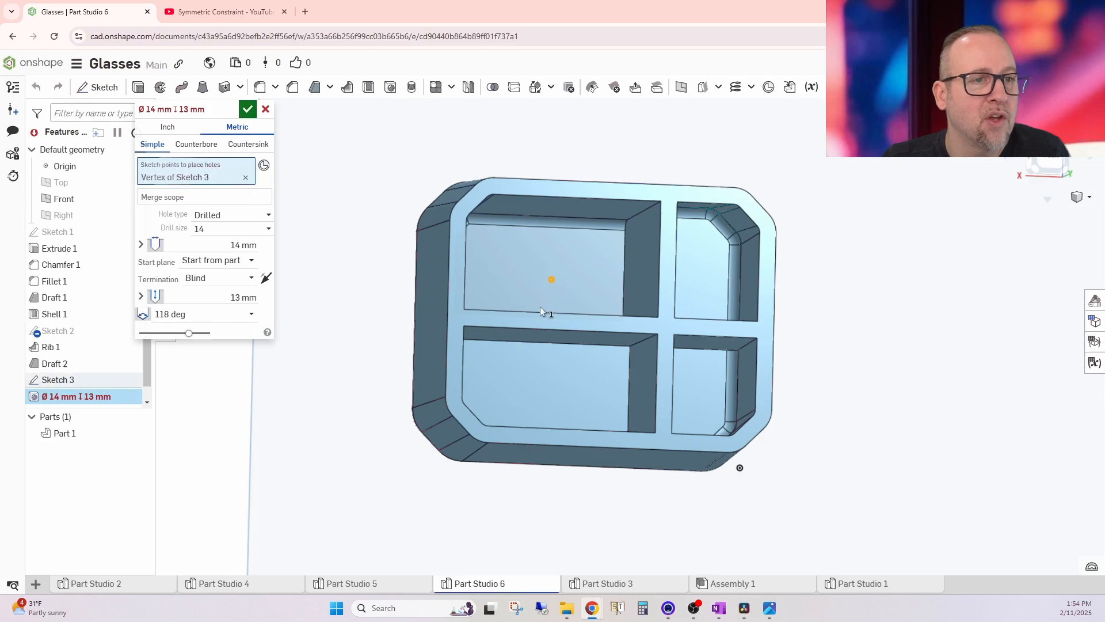
pyautogui.click(206, 238)
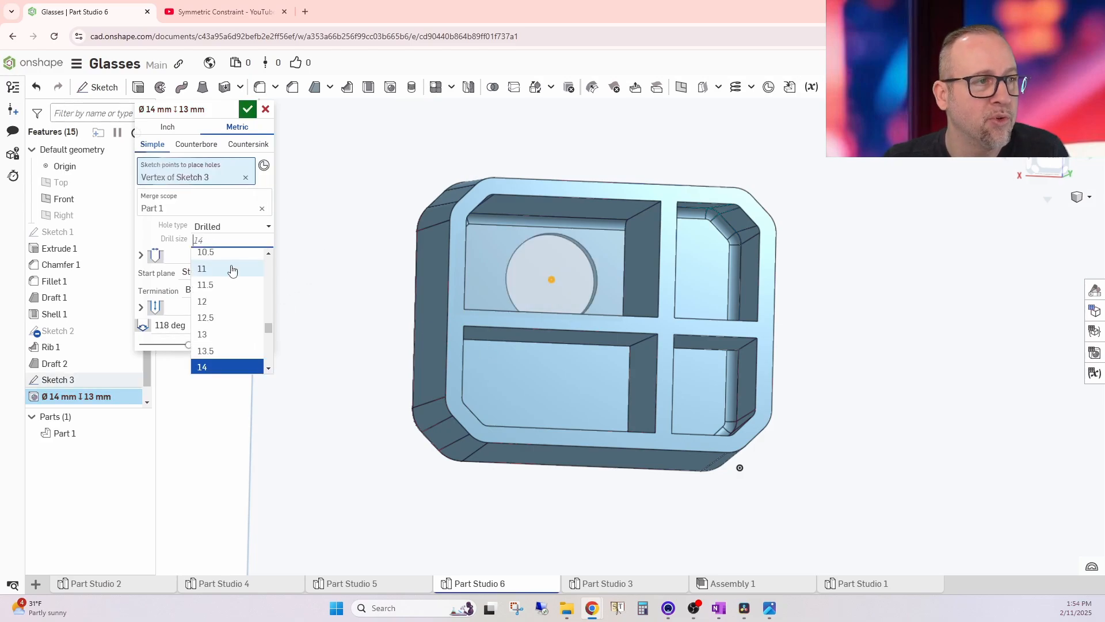
pyautogui.scroll(3, 227, 283)
pyautogui.scroll(12, 212, 280)
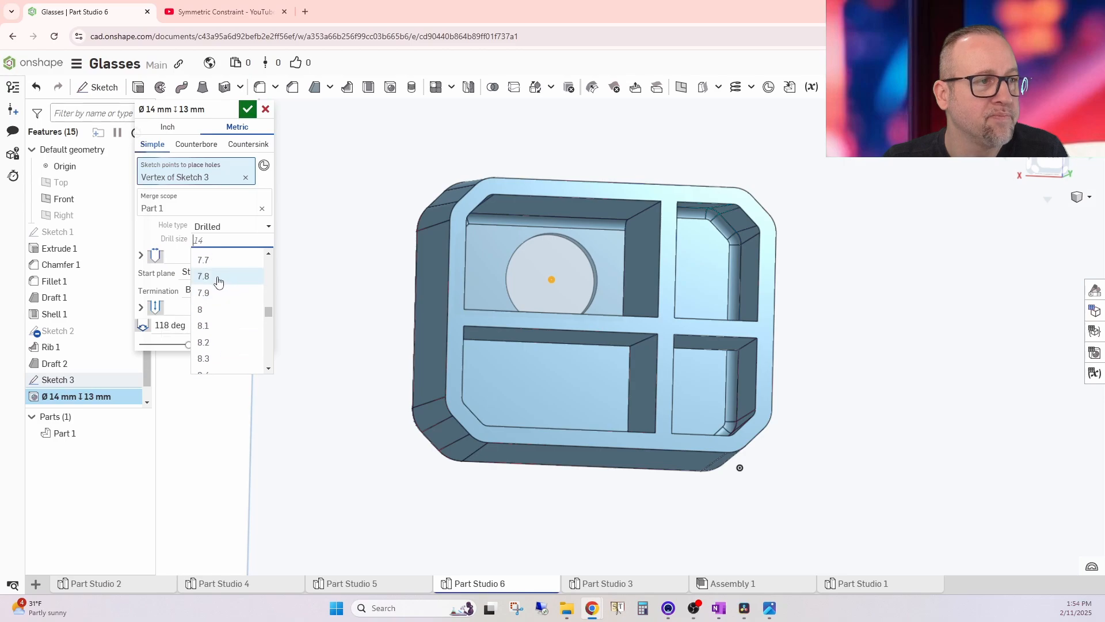
pyautogui.click(211, 280)
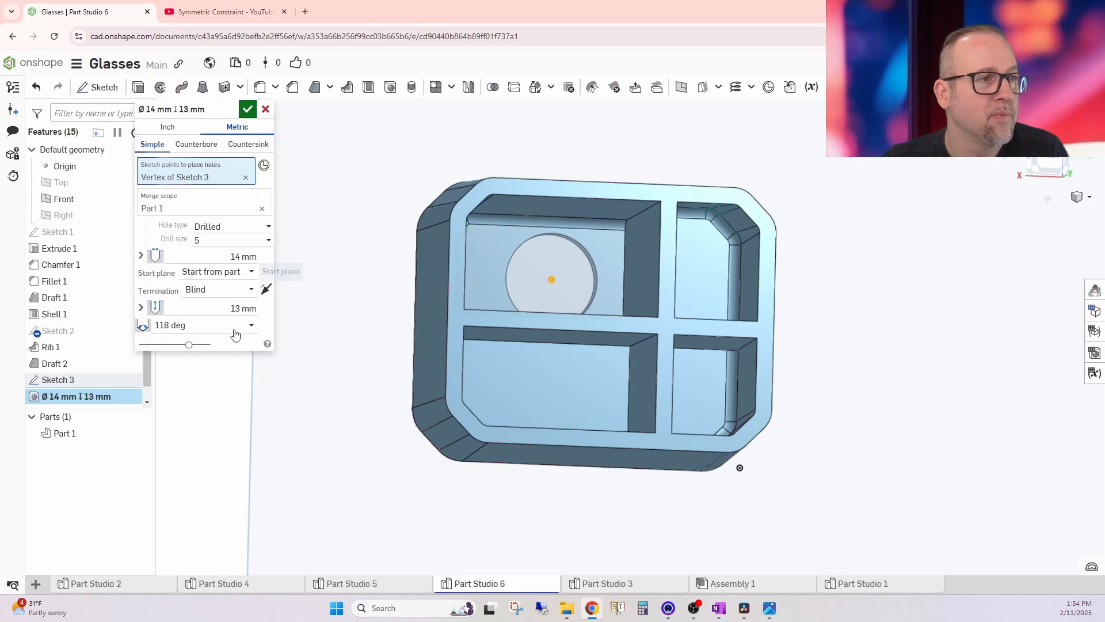
pyautogui.click(248, 110)
pyautogui.moveTo(611, 296)
pyautogui.mouseDown(button='right')
pyautogui.moveTo(742, 290)
pyautogui.moveTo(781, 274)
pyautogui.moveTo(693, 298)
pyautogui.moveTo(603, 280)
pyautogui.mouseUp(button='right')
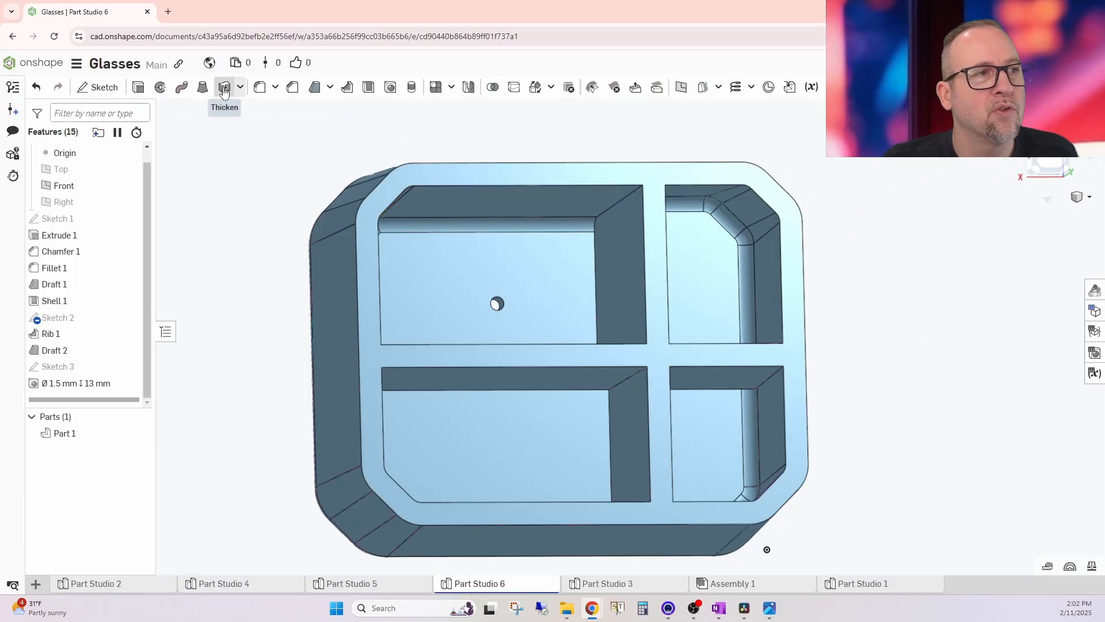
# - Start a Thicken on the two rib faces bordering the large undrafted compartment, adding 1 mm of thickness
pyautogui.click(224, 87)
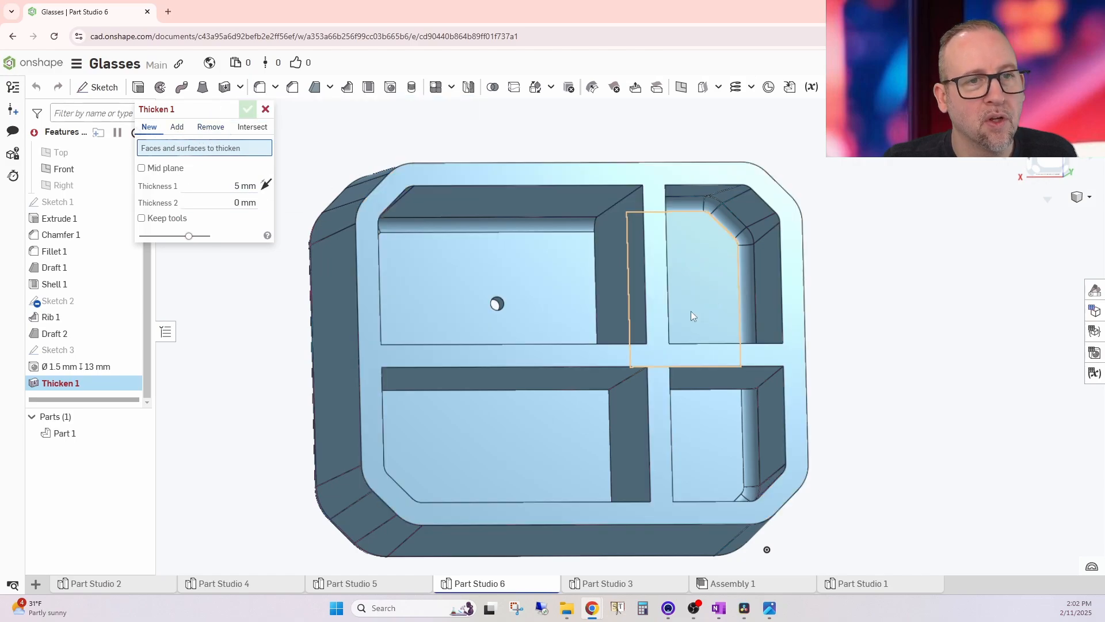
pyautogui.click(620, 381)
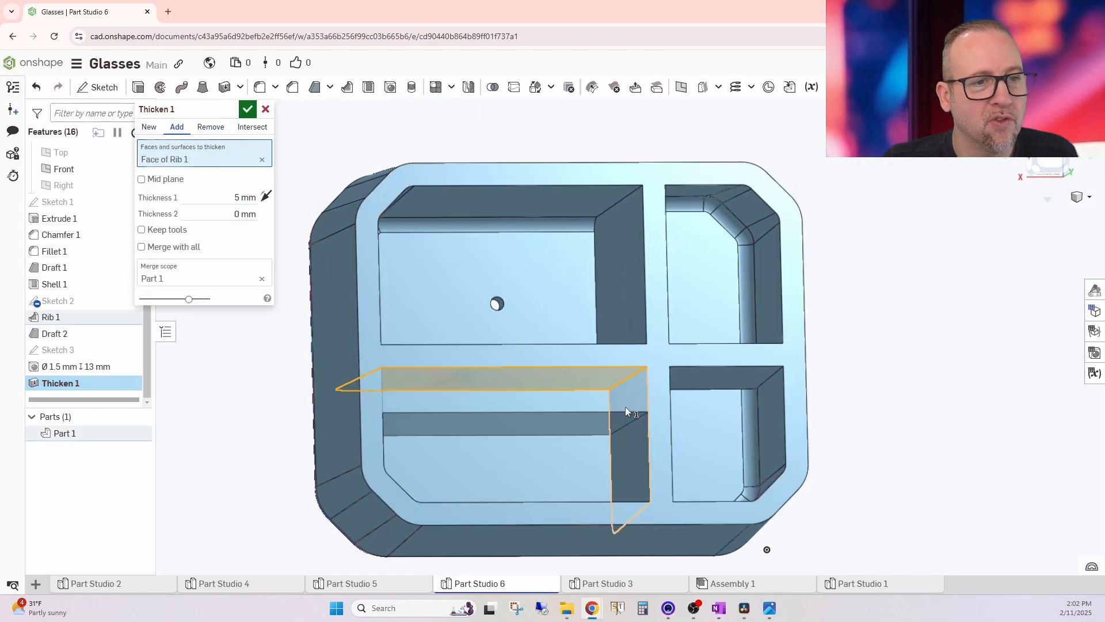
pyautogui.click(625, 406)
pyautogui.click(233, 219)
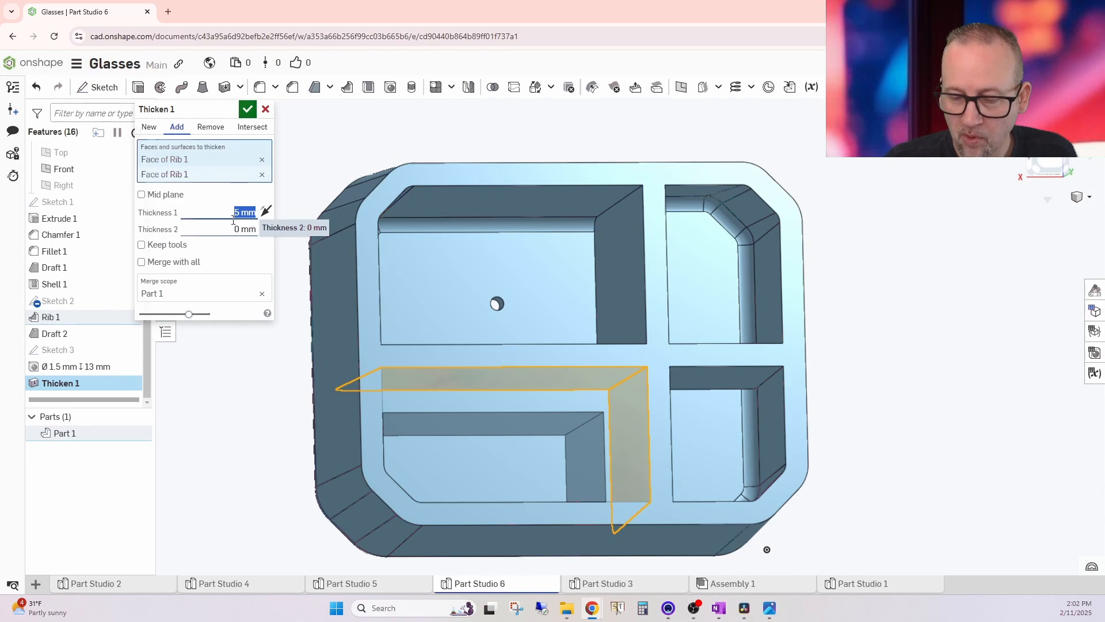
pyautogui.write('1')
pyautogui.press('Return')
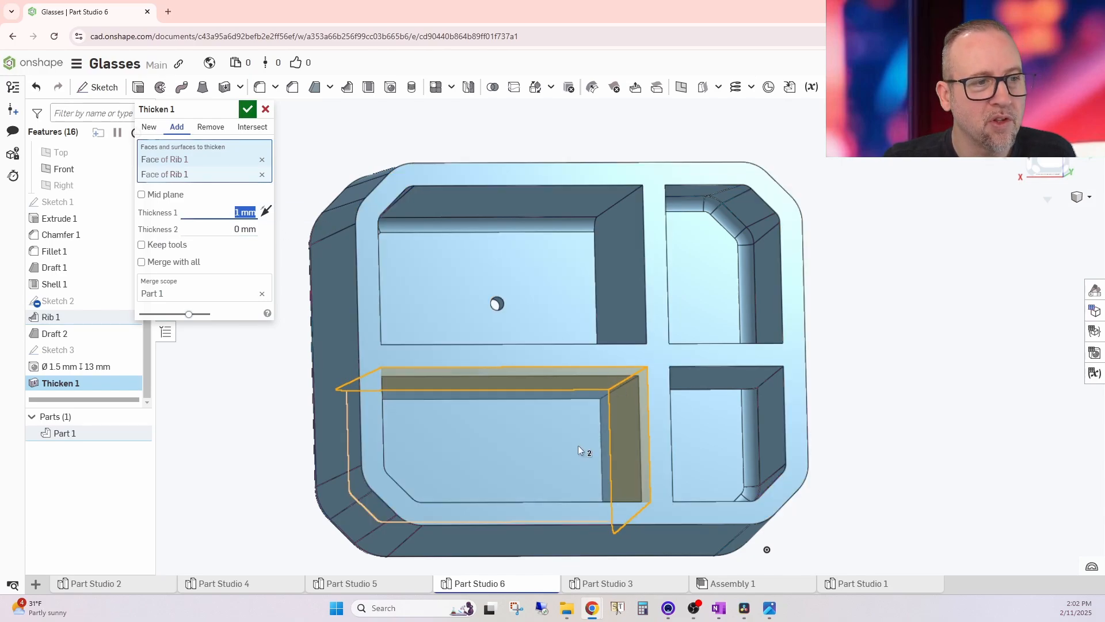
# - Add the compartment's outer shell walls and its angled corner faces to the Thicken selection
pyautogui.moveTo(578, 446); pyautogui.dragTo(552, 444, button='right')
pyautogui.click(314, 429)
pyautogui.moveTo(403, 430); pyautogui.dragTo(404, 444, button='right')
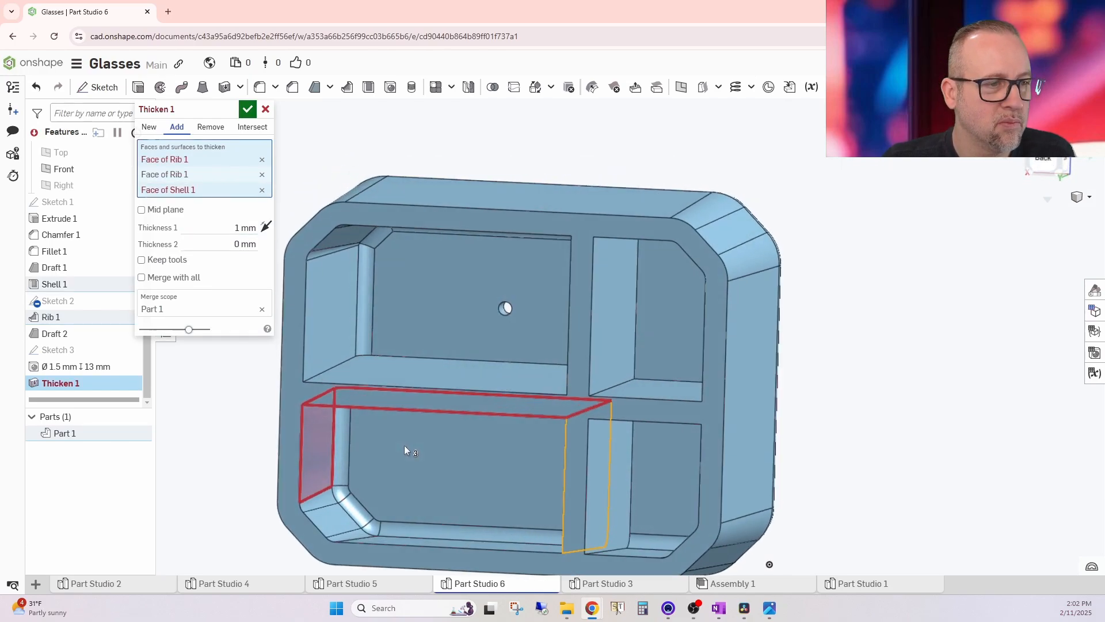
pyautogui.click(334, 516)
pyautogui.click(336, 519)
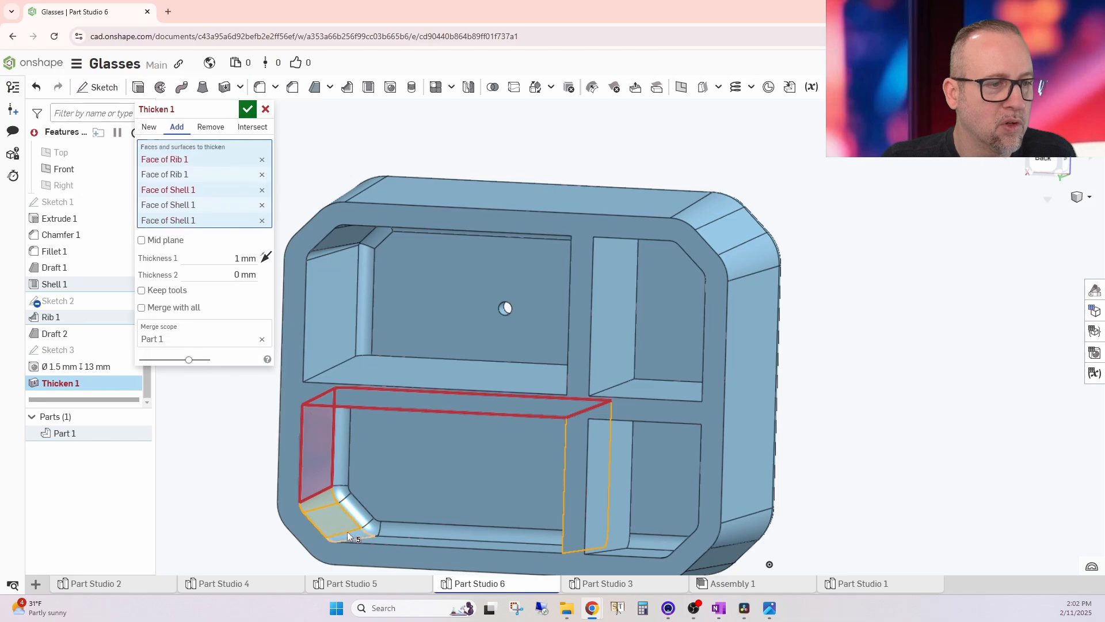
pyautogui.click(349, 536)
pyautogui.click(373, 540)
pyautogui.moveTo(475, 487); pyautogui.dragTo(371, 449, button='right')
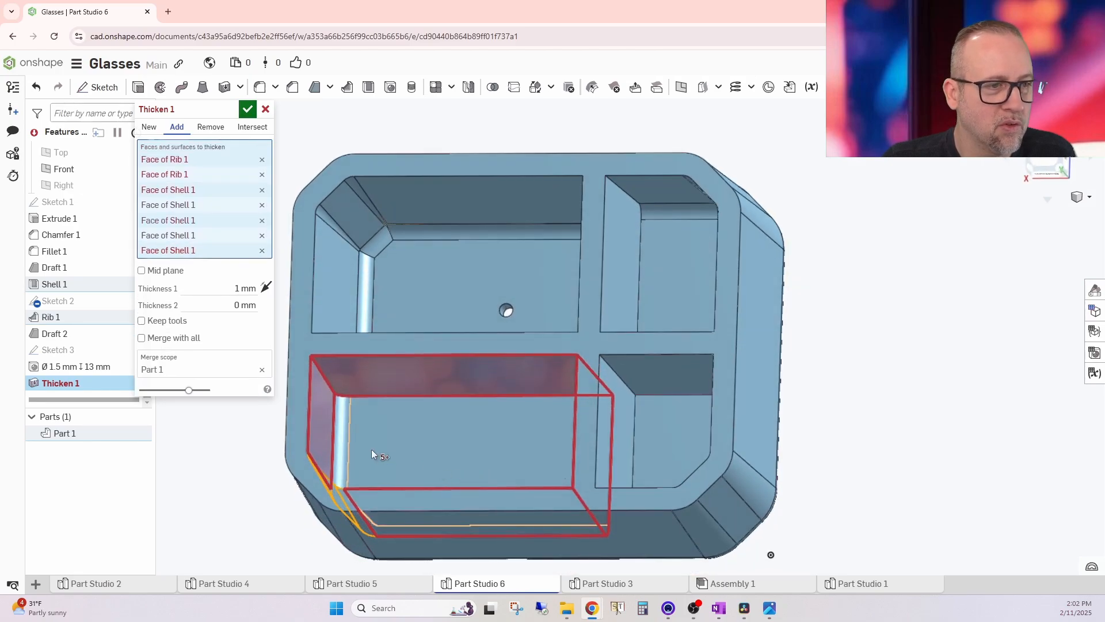
# - Include the rounded faces between the compartment's outer walls and floor in the Thicken selection and finish the feature
pyautogui.click(338, 449)
pyautogui.moveTo(460, 450); pyautogui.dragTo(451, 471, button='right')
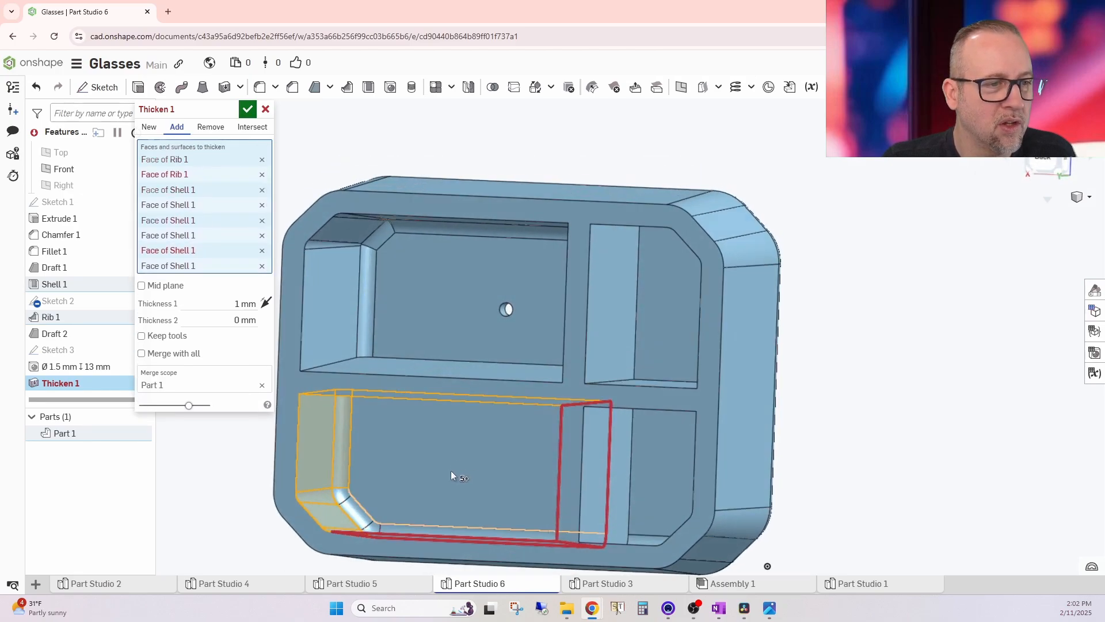
pyautogui.click(352, 506)
pyautogui.click(394, 516)
pyautogui.click(374, 526)
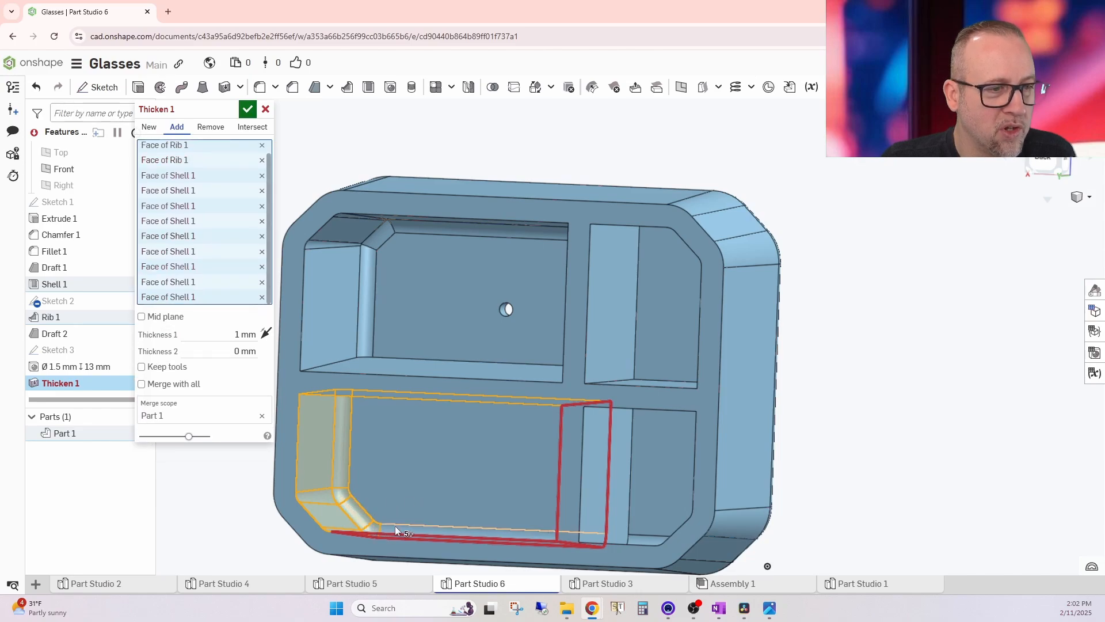
pyautogui.click(451, 493)
pyautogui.moveTo(454, 490); pyautogui.dragTo(312, 433, button='right')
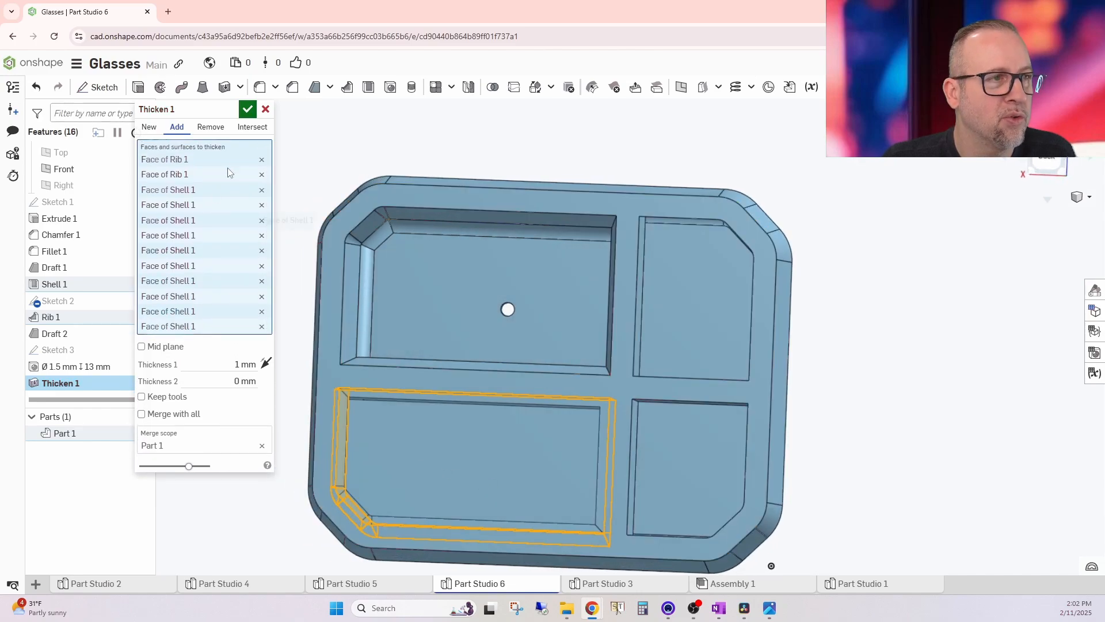
pyautogui.click(247, 110)
pyautogui.moveTo(497, 444); pyautogui.dragTo(492, 431, button='right')
pyautogui.moveTo(538, 327); pyautogui.dragTo(505, 243, button='right')
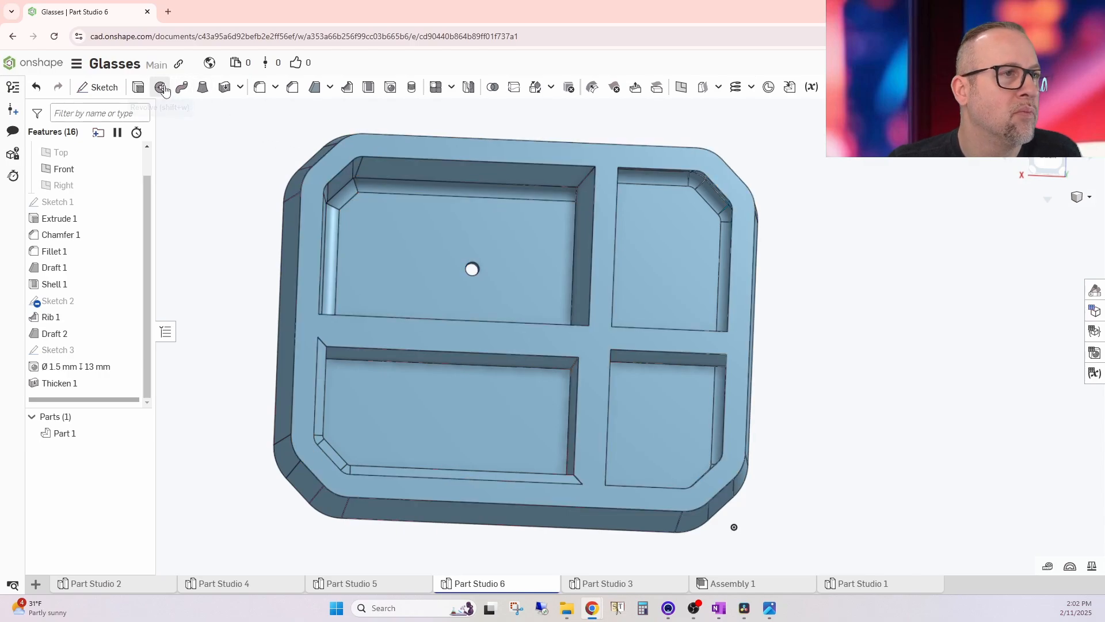
pyautogui.click(239, 88)
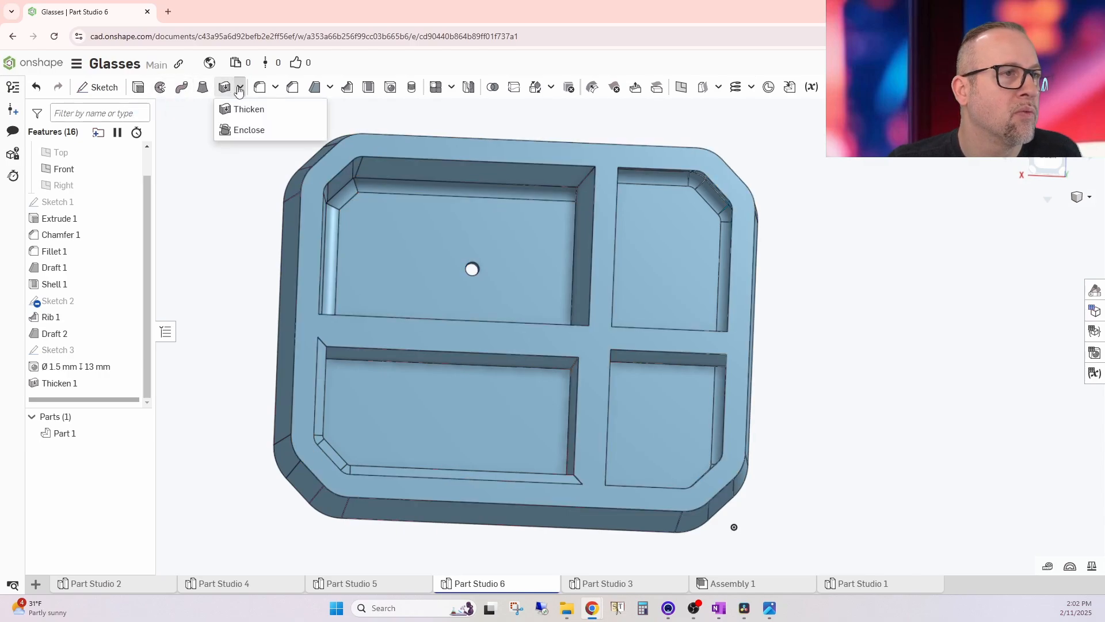
pyautogui.click(210, 117)
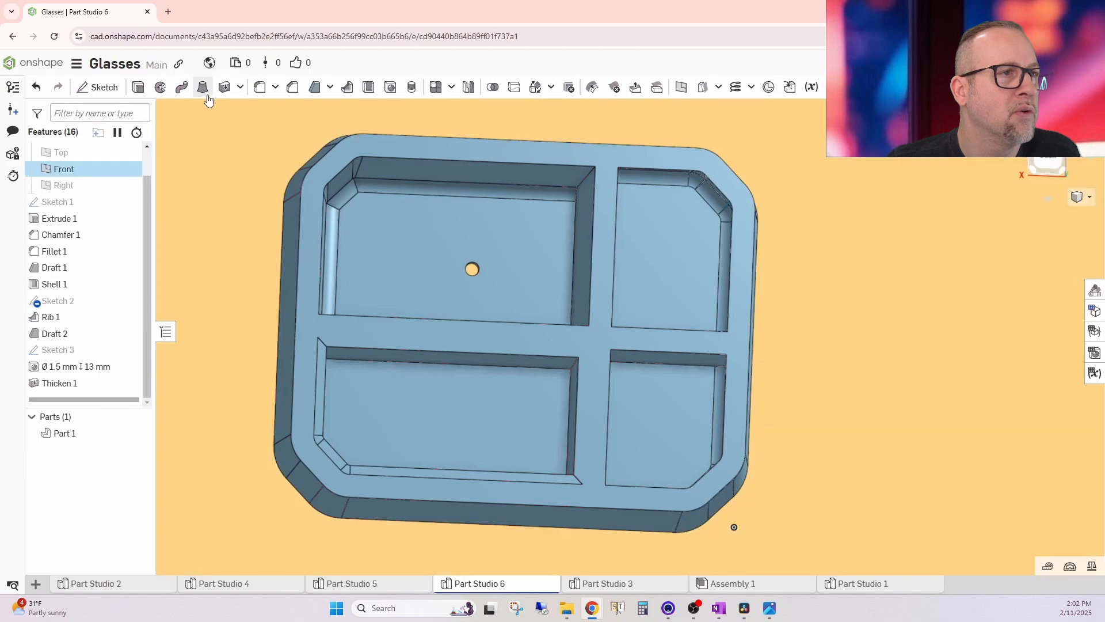
pyautogui.click(236, 219)
pyautogui.moveTo(356, 337); pyautogui.dragTo(523, 261, button='right')
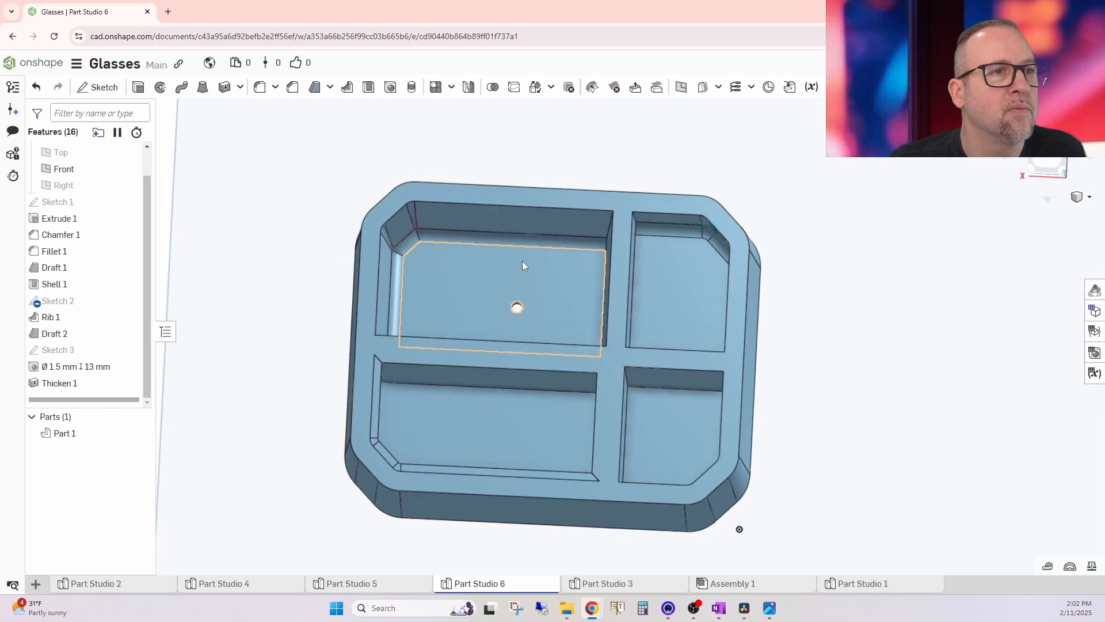
# - Show the Top and Right planes and mirror the whole part about the Right plane, adding the copy to the original part
pyautogui.click(469, 87)
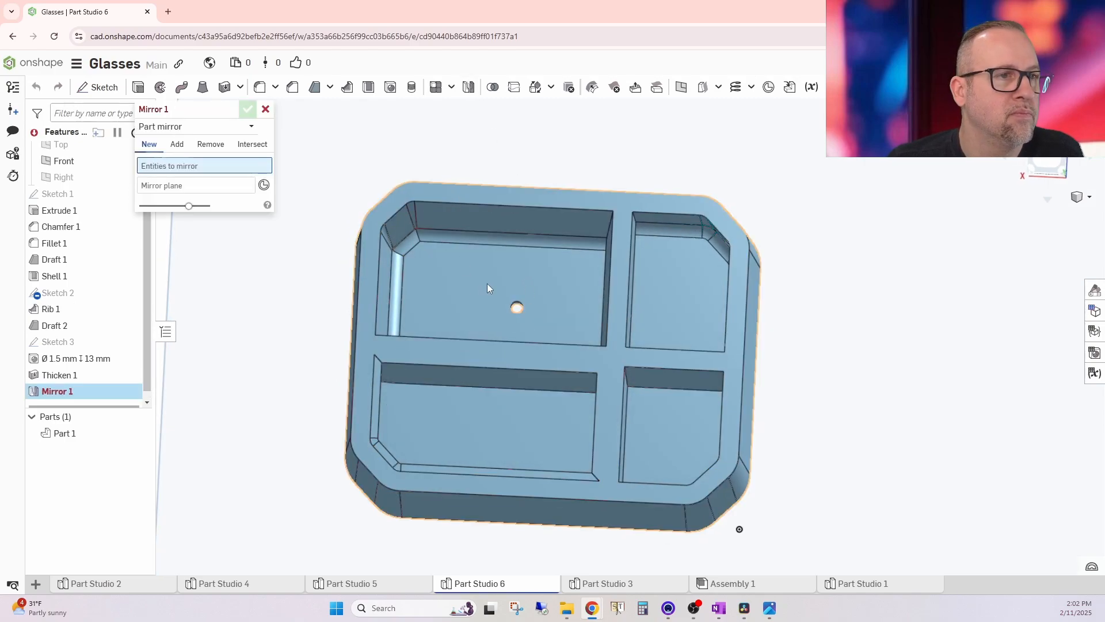
pyautogui.click(449, 313)
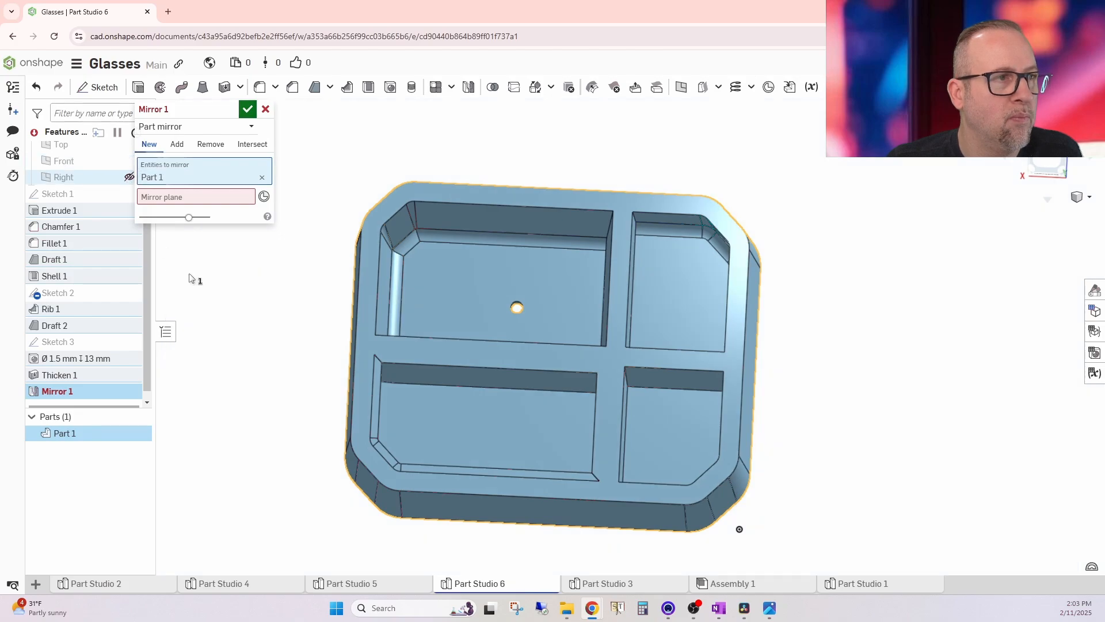
pyautogui.scroll(-3, 381, 364)
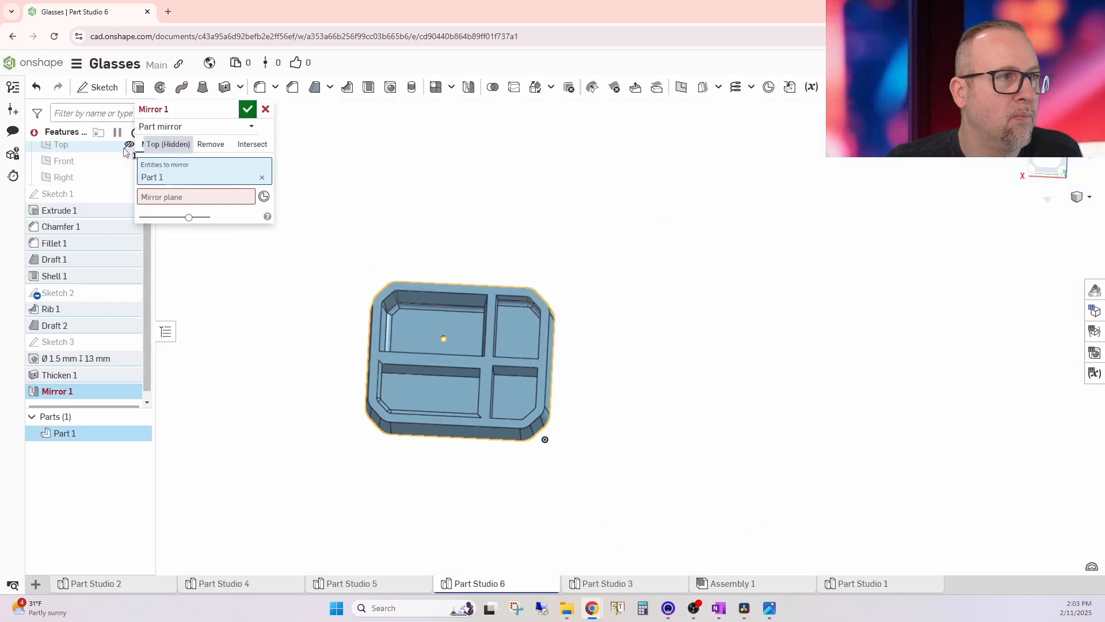
pyautogui.click(129, 177)
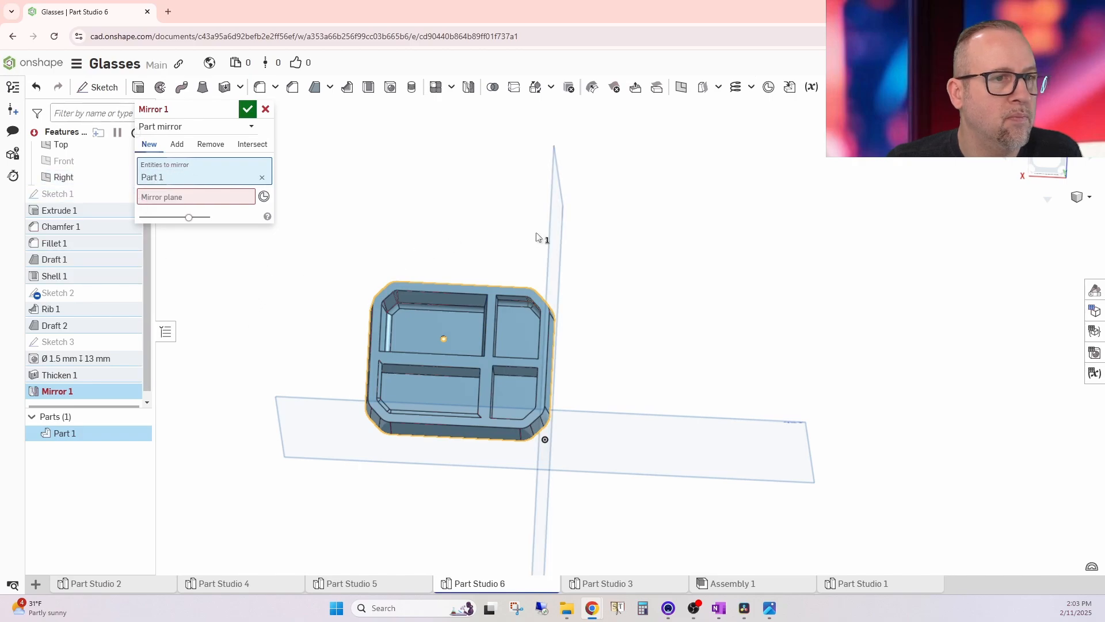
pyautogui.click(173, 197)
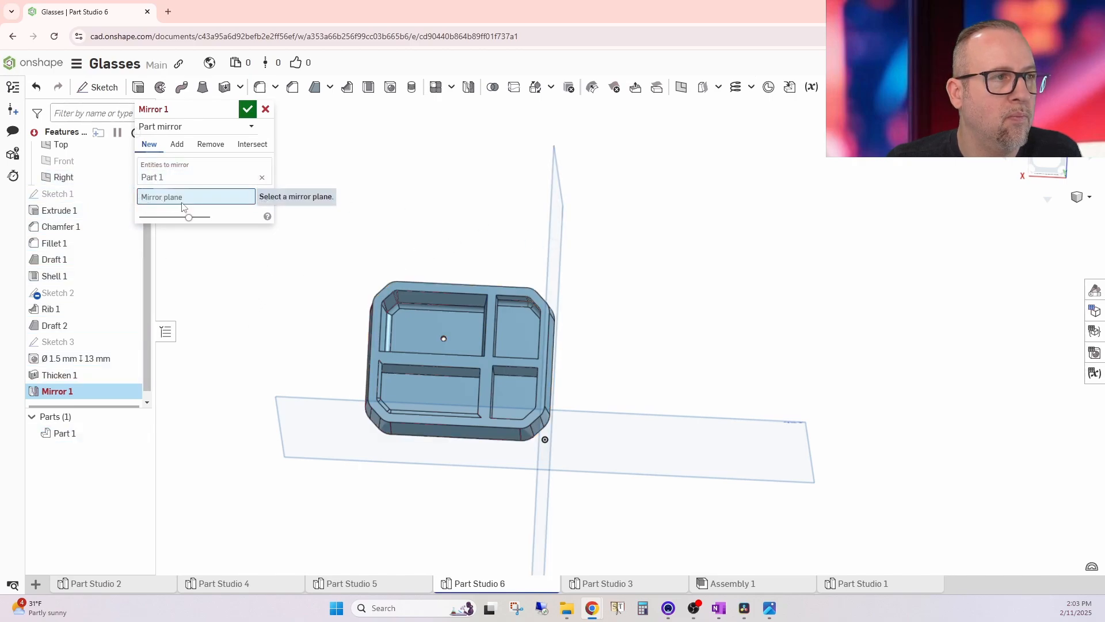
pyautogui.click(551, 190)
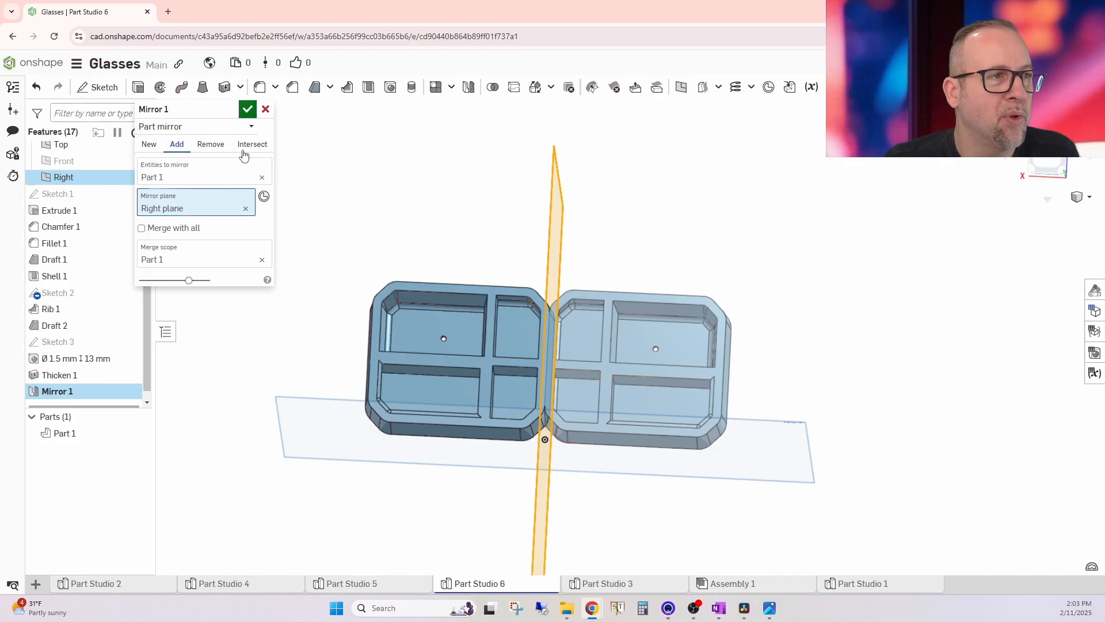
pyautogui.click(248, 111)
pyautogui.moveTo(596, 239); pyautogui.dragTo(605, 242, button='right')
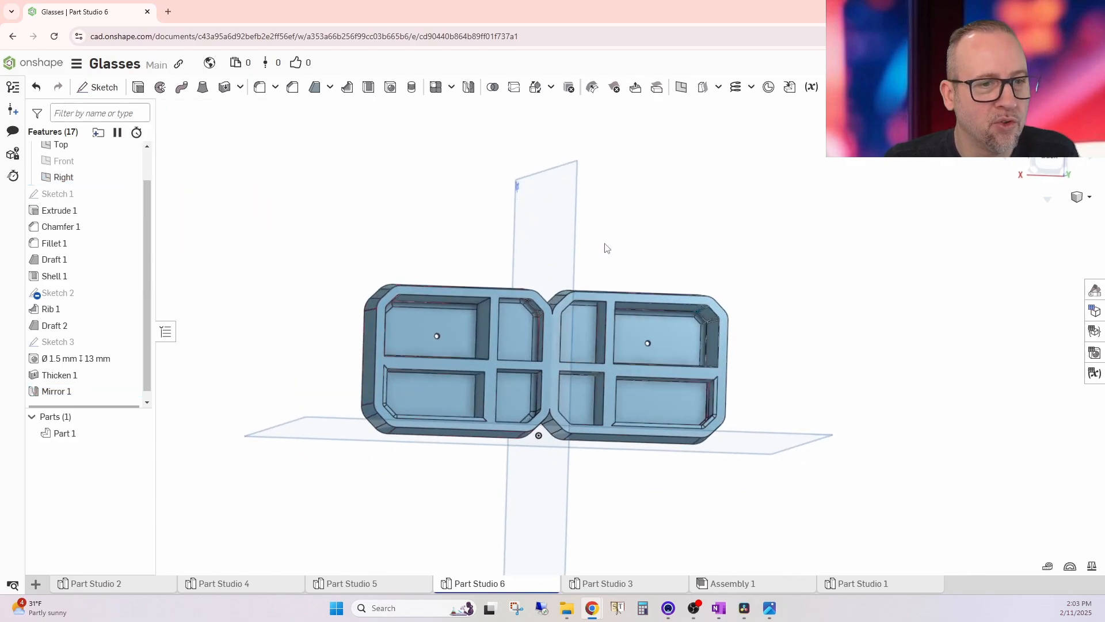
pyautogui.scroll(5, 556, 410)
pyautogui.moveTo(559, 411); pyautogui.dragTo(484, 368, button='right')
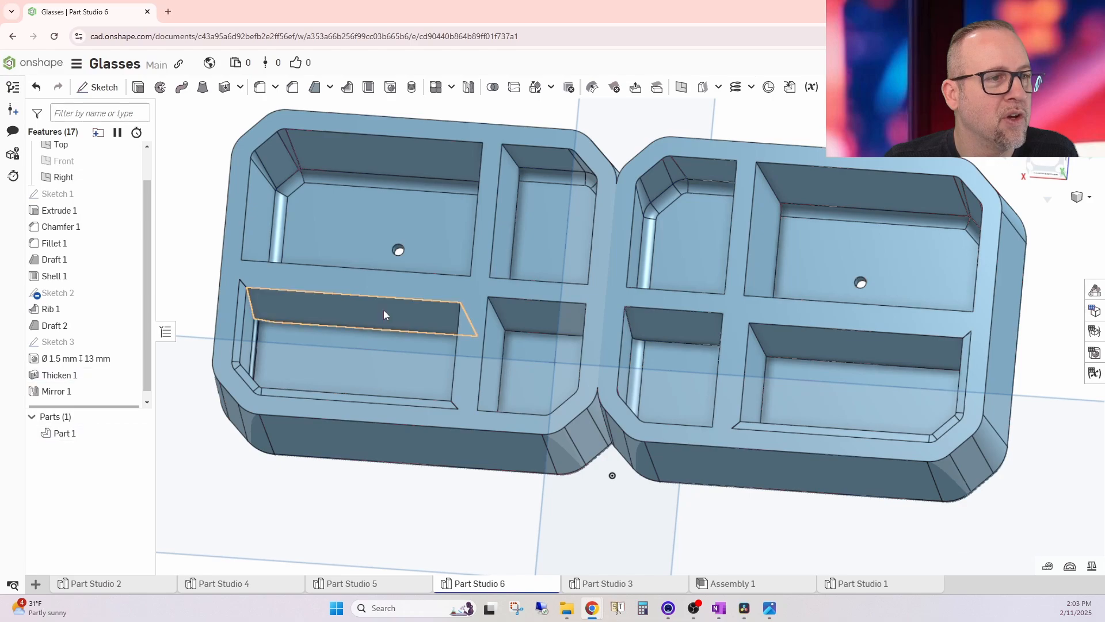
# - Edit the Thicken feature, trying thicknesses of 2 mm and 1.5 mm, and set its final thickness to 0.5 mm
pyautogui.doubleClick(115, 374)
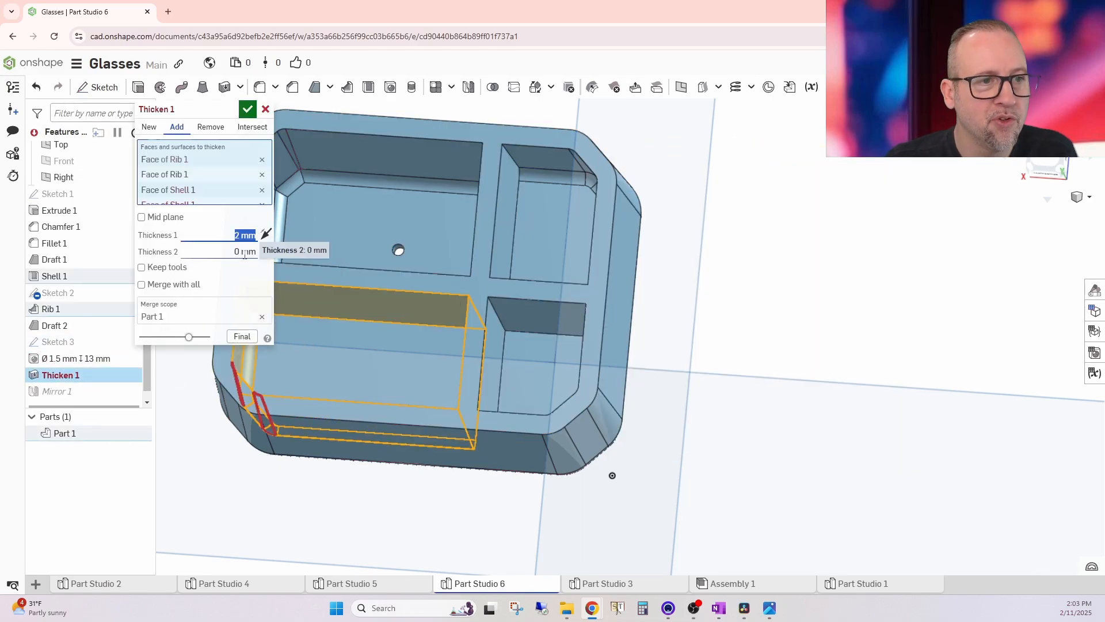
pyautogui.moveTo(300, 400); pyautogui.dragTo(300, 400, button='right')
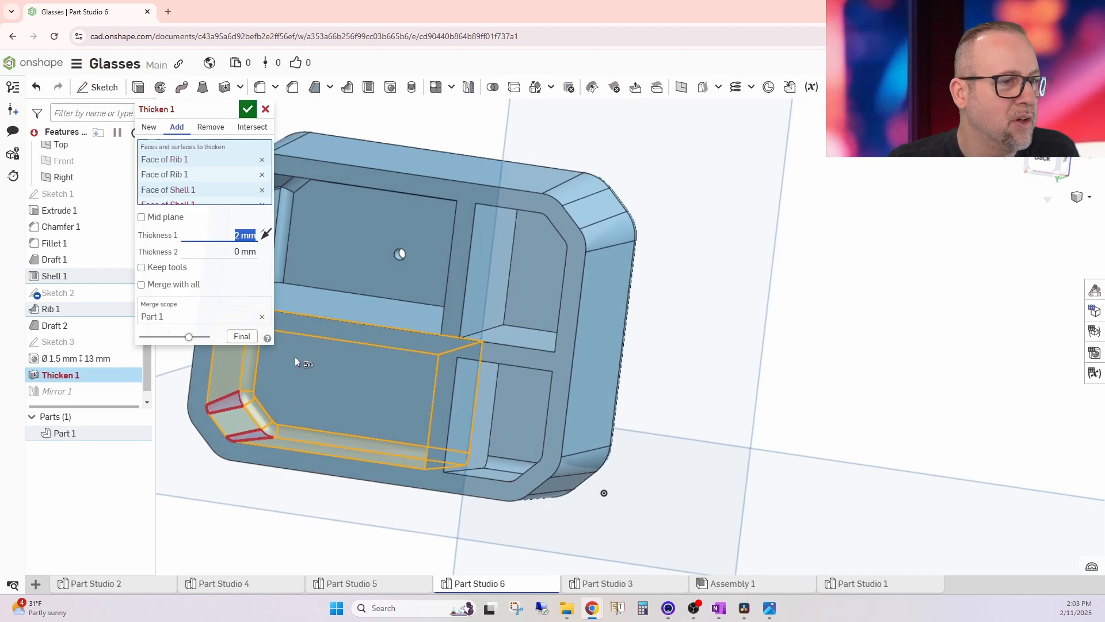
pyautogui.write('1.5')
pyautogui.press('Return')
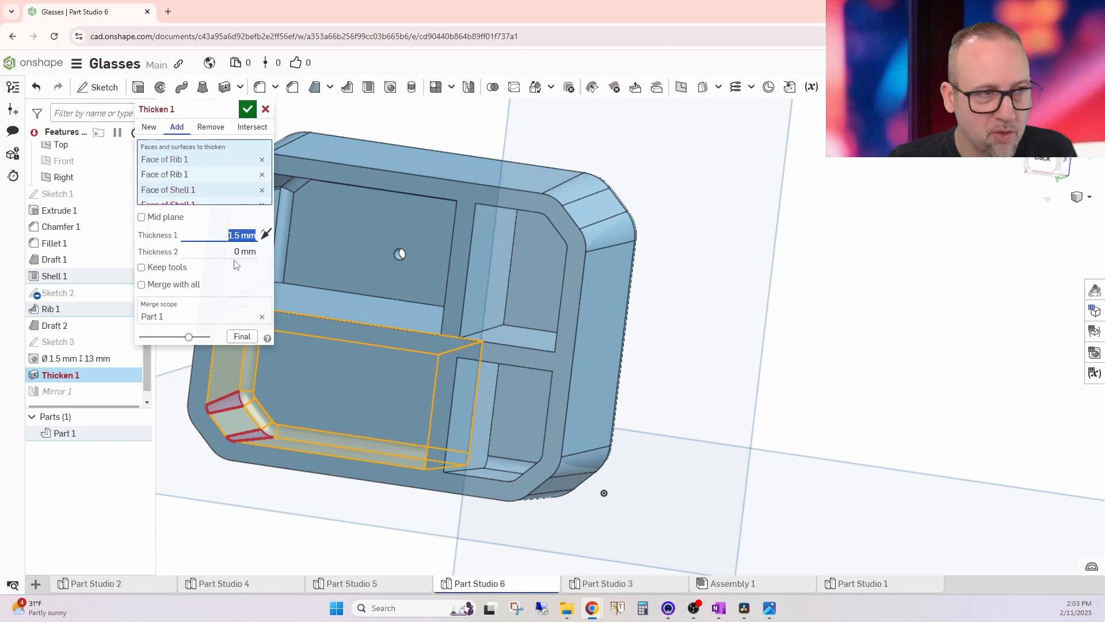
pyautogui.write('0.5')
pyautogui.press('Return')
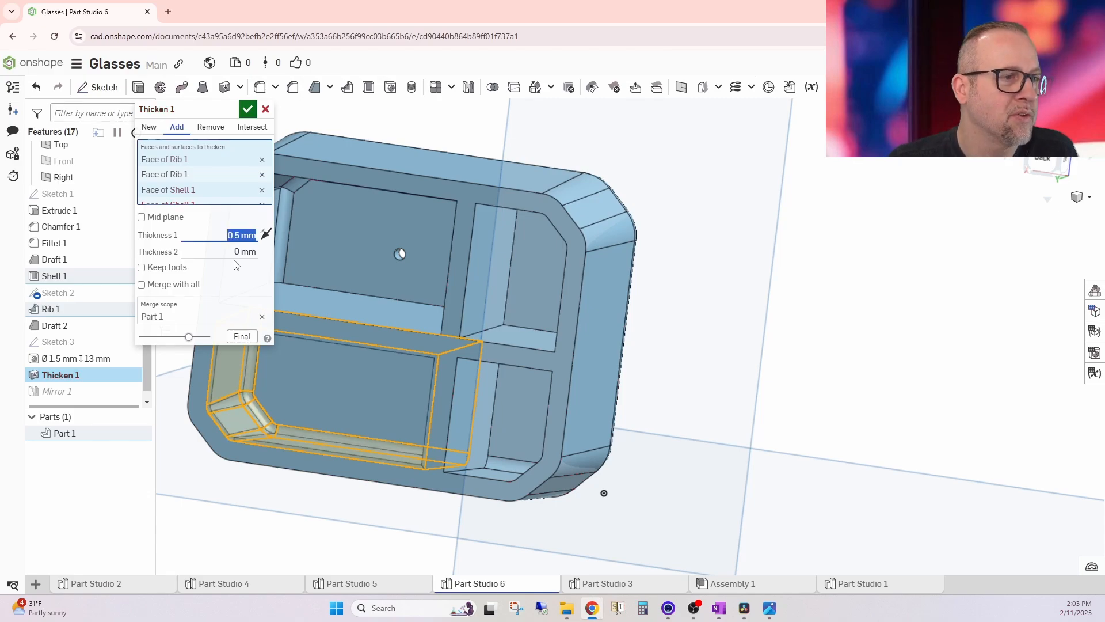
pyautogui.click(247, 109)
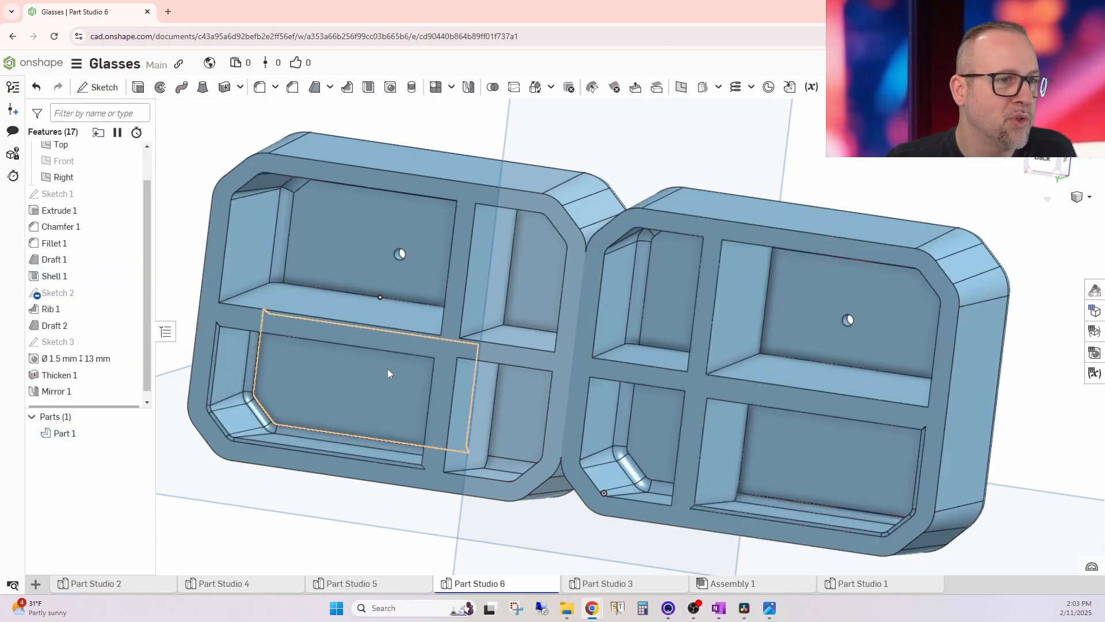
pyautogui.scroll(-2, 403, 380)
pyautogui.moveTo(437, 406)
pyautogui.mouseDown(button='right')
pyautogui.moveTo(420, 411)
pyautogui.moveTo(437, 382)
pyautogui.moveTo(435, 404)
pyautogui.mouseUp(button='right')
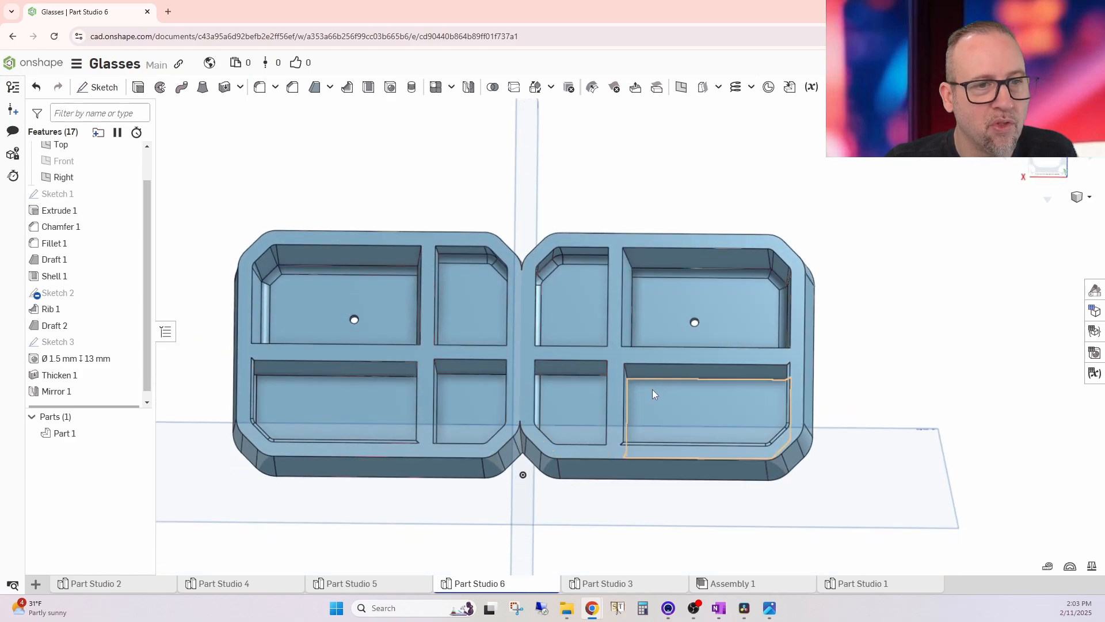
pyautogui.moveTo(651, 387); pyautogui.dragTo(657, 391, button='right')
pyautogui.moveTo(610, 422); pyautogui.dragTo(609, 403, button='right')
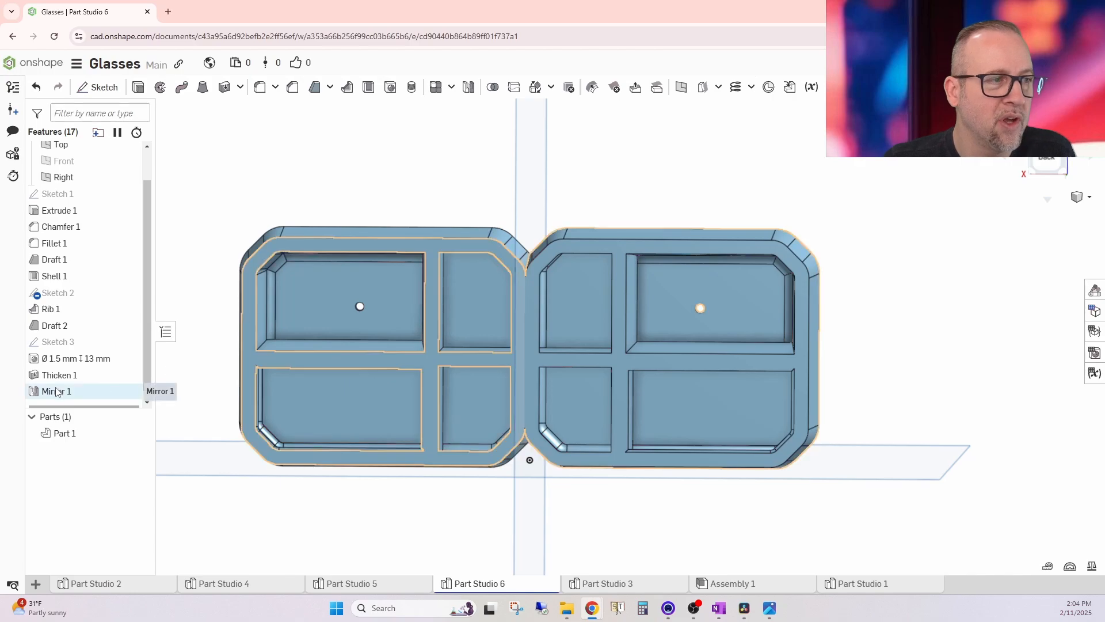
pyautogui.moveTo(465, 301); pyautogui.dragTo(458, 385, button='right')
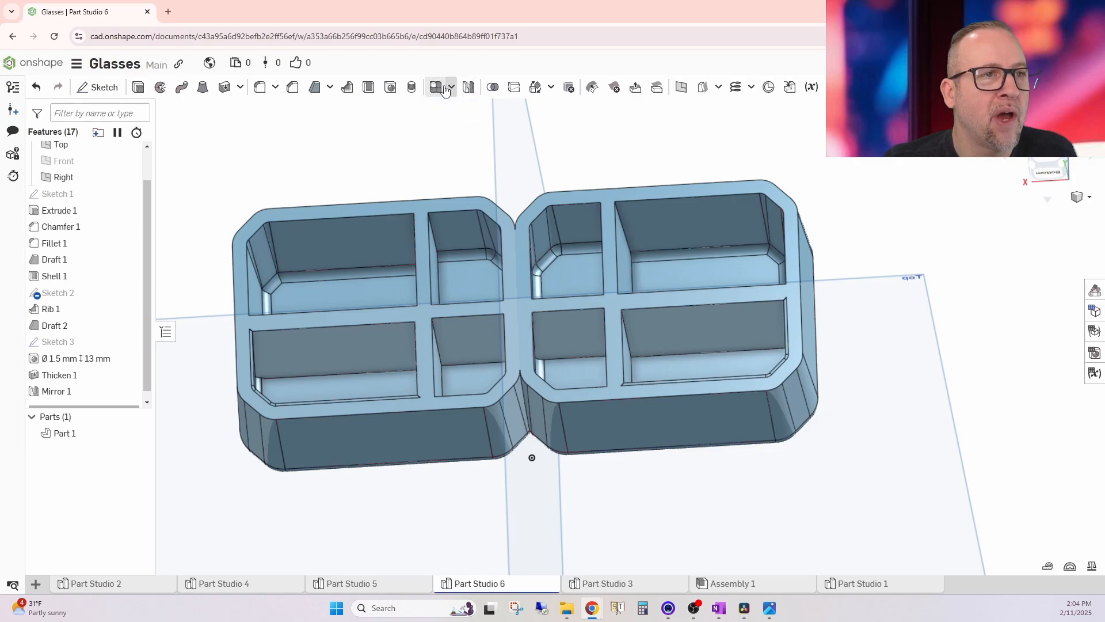
pyautogui.moveTo(447, 152)
pyautogui.mouseDown(button='right')
pyautogui.moveTo(474, 166)
pyautogui.moveTo(459, 154)
pyautogui.moveTo(451, 169)
pyautogui.mouseUp(button='right')
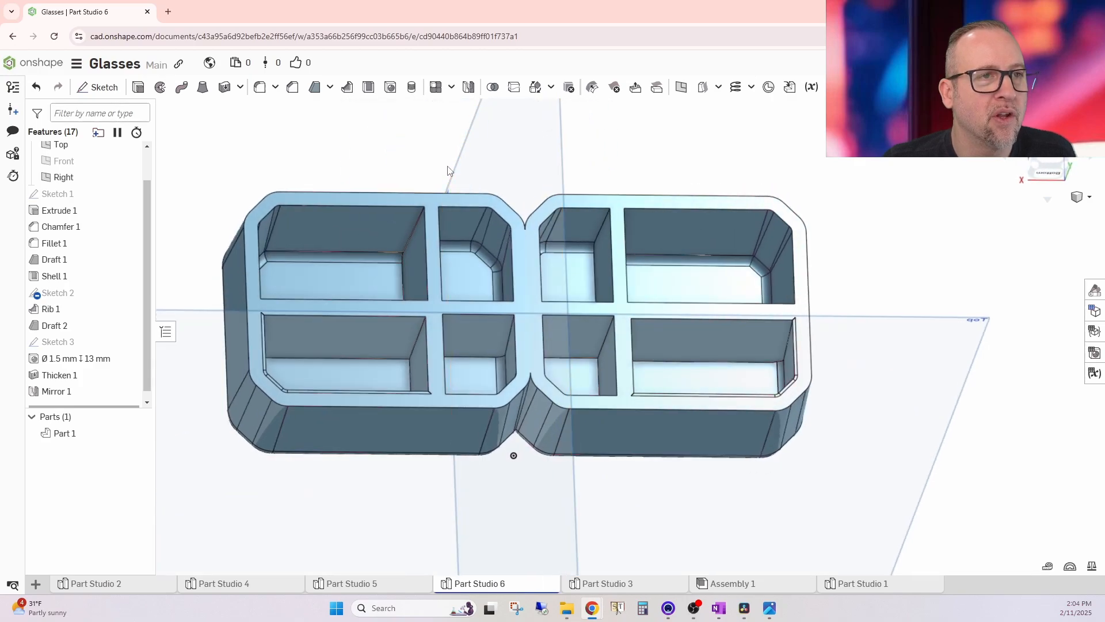
# - Try copying the whole mirrored part with a Translate by XYZ transform of 5 mm in X, and undo it
pyautogui.click(534, 89)
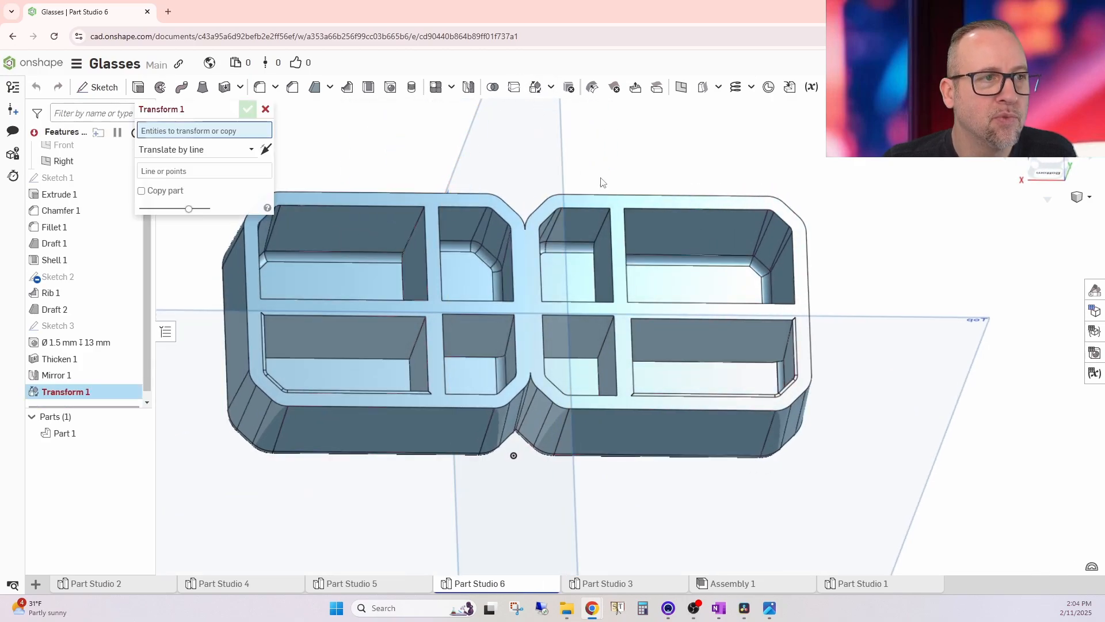
pyautogui.click(672, 304)
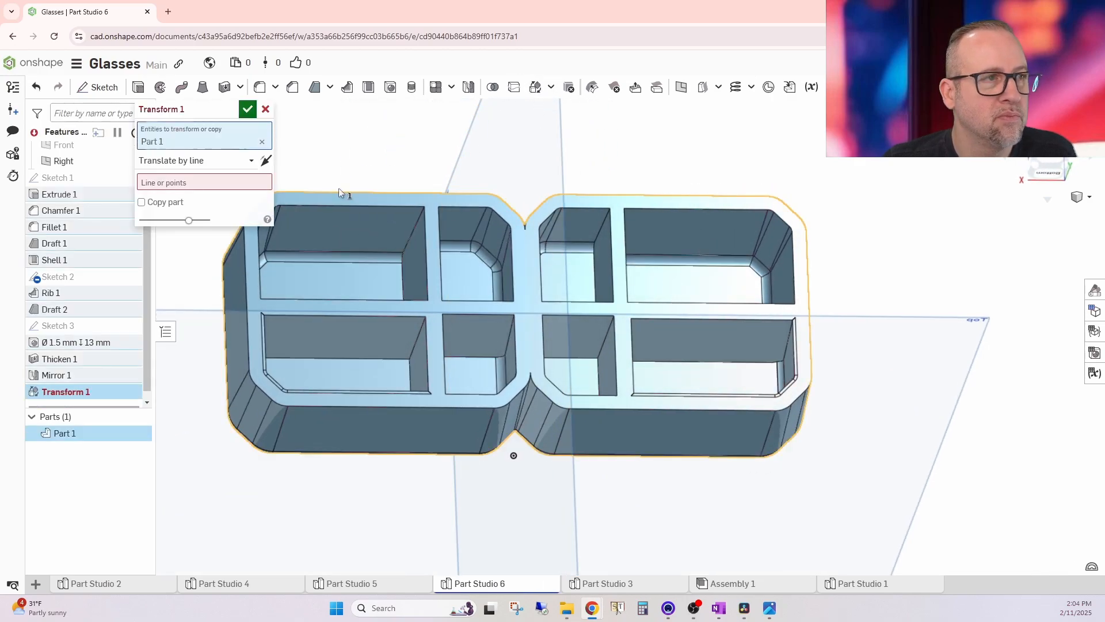
pyautogui.click(191, 164)
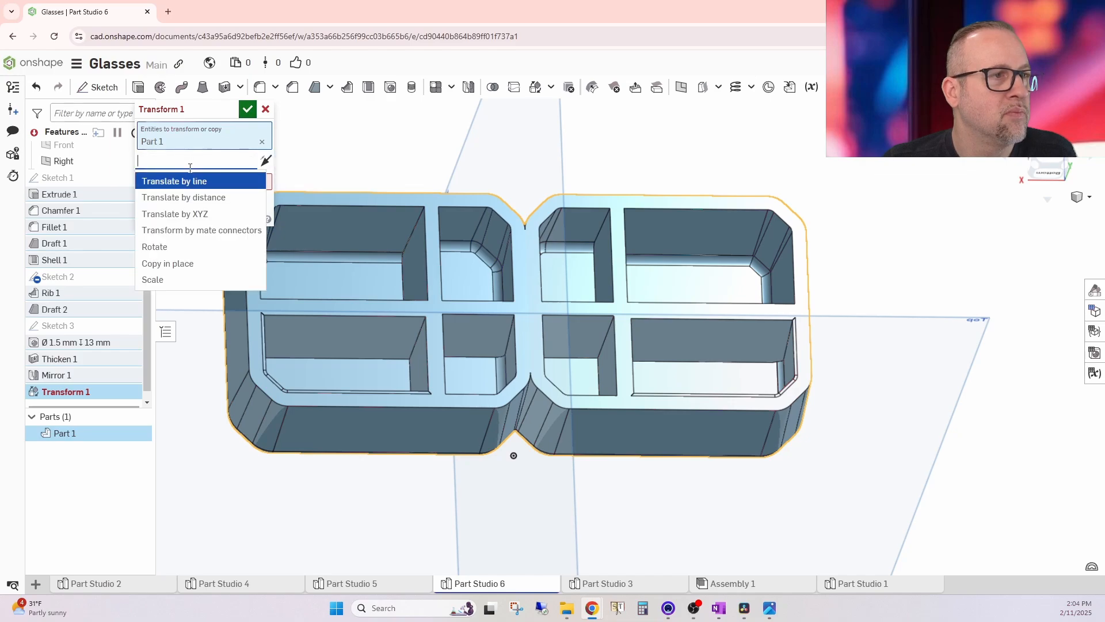
pyautogui.click(183, 213)
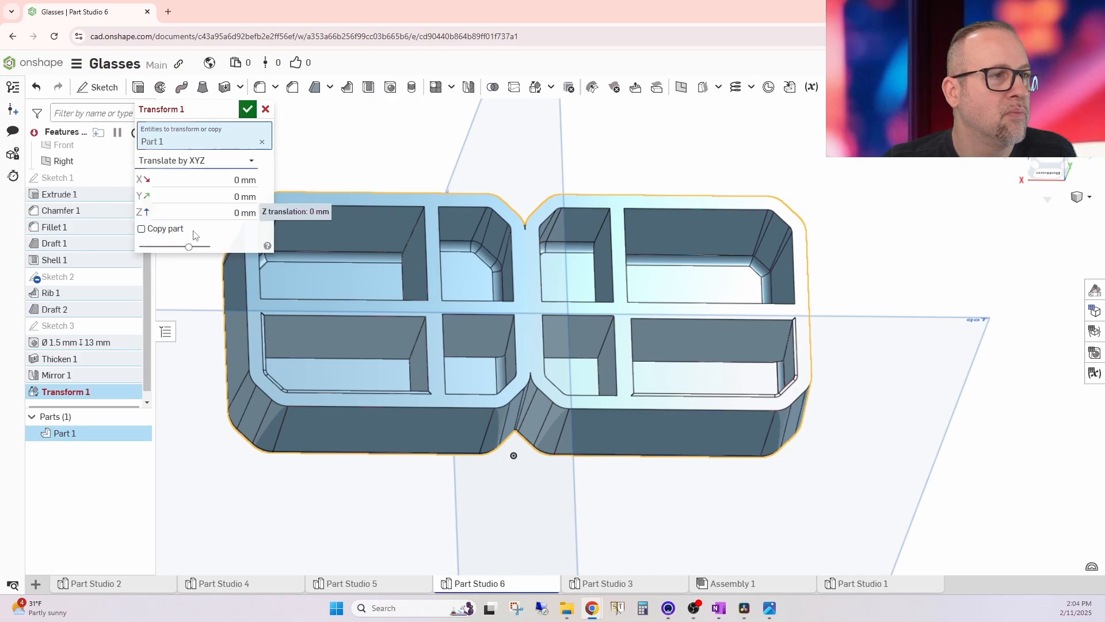
pyautogui.click(232, 182)
pyautogui.write('5')
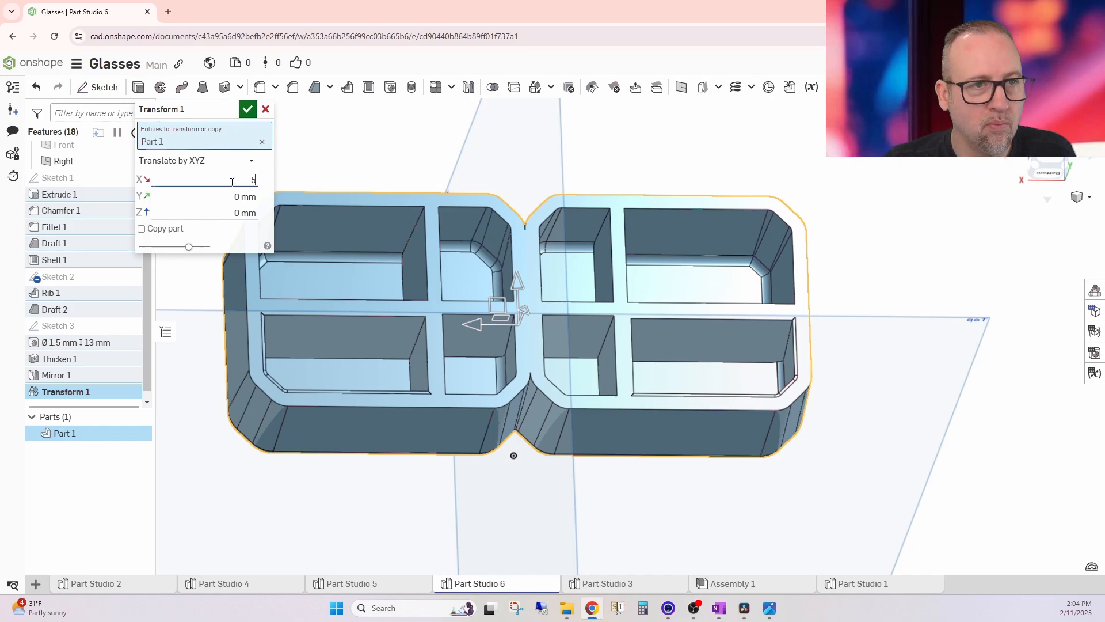
pyautogui.press('Return')
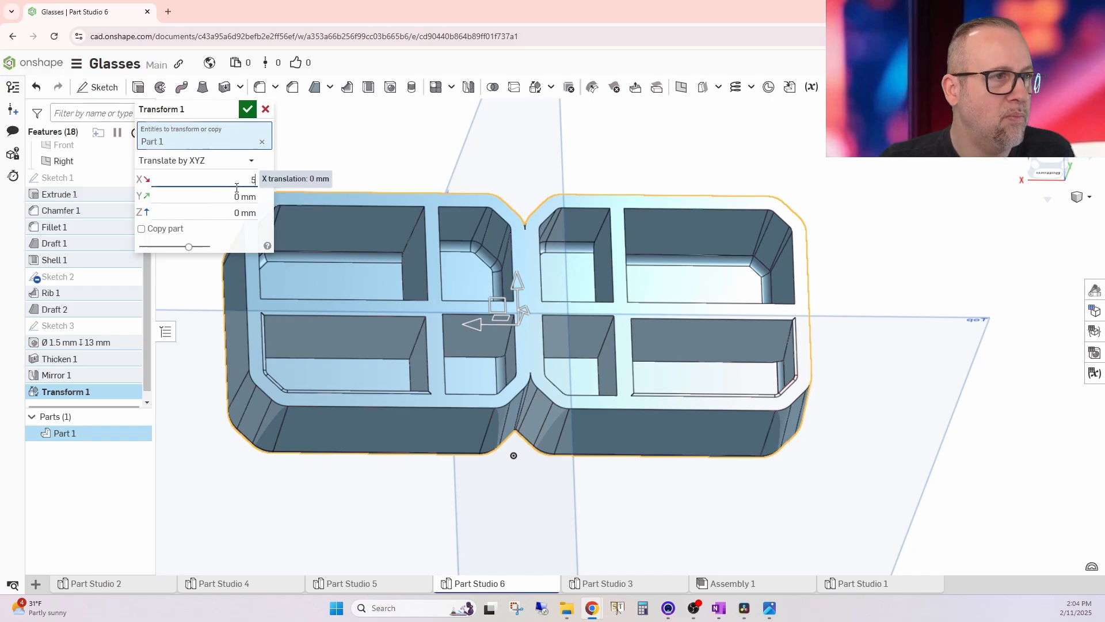
pyautogui.click(141, 229)
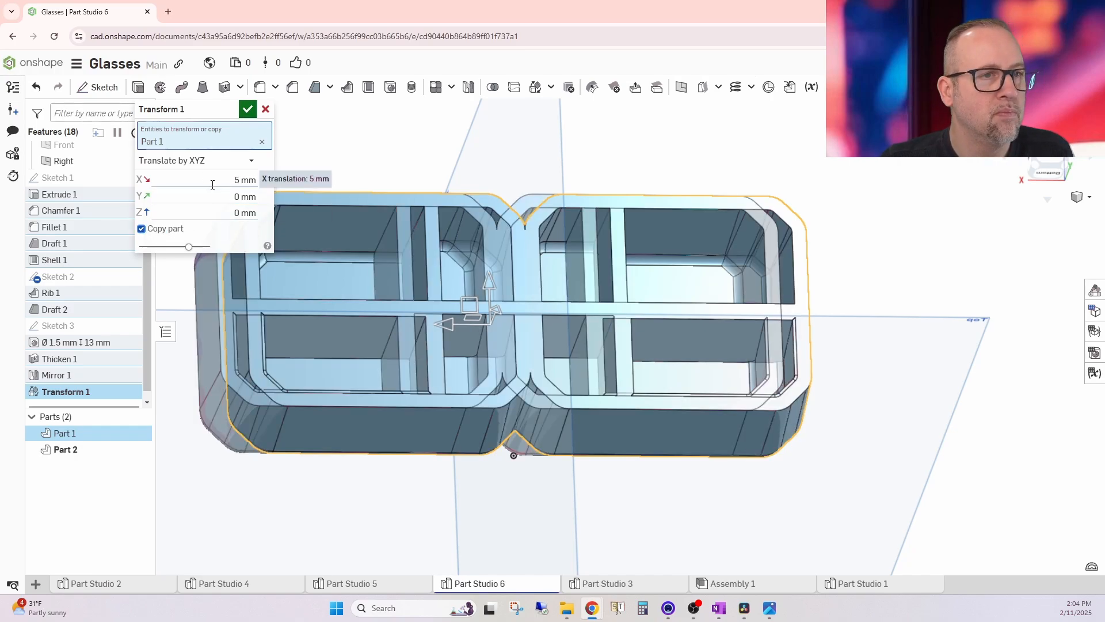
pyautogui.click(247, 109)
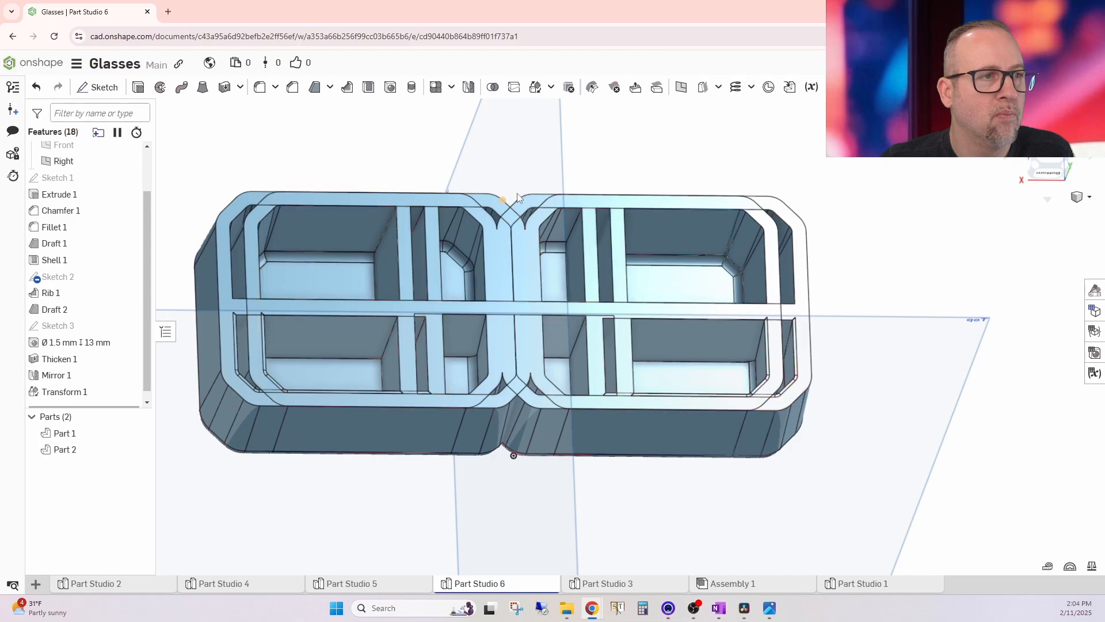
pyautogui.moveTo(540, 169); pyautogui.dragTo(545, 175, button='right')
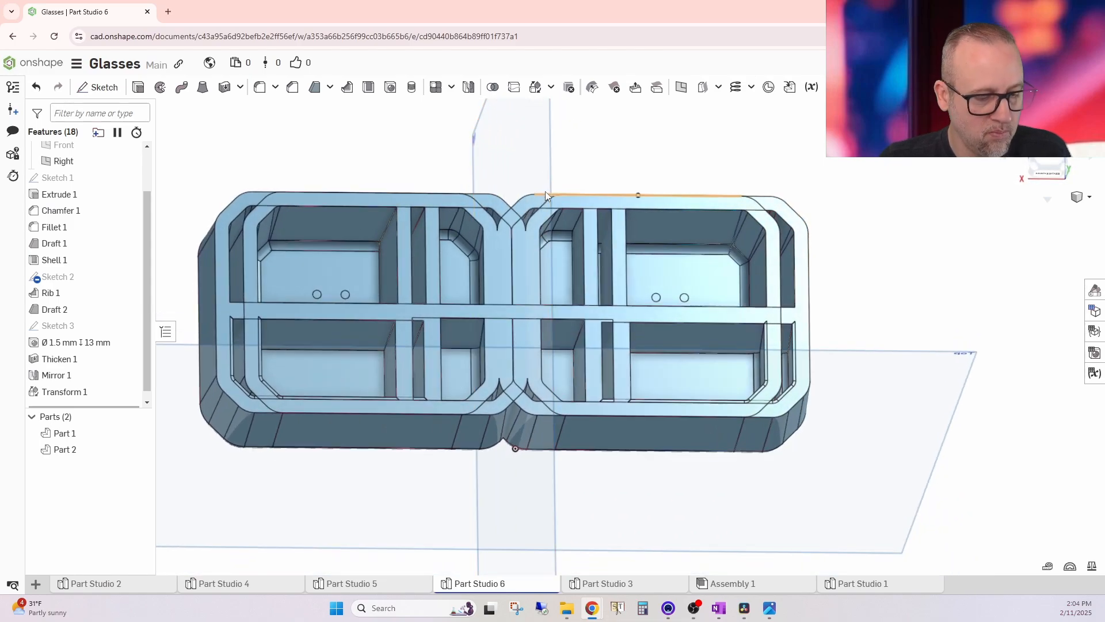
pyautogui.hotkey('ctrl', 'z')
pyautogui.hotkey('shift', '5')
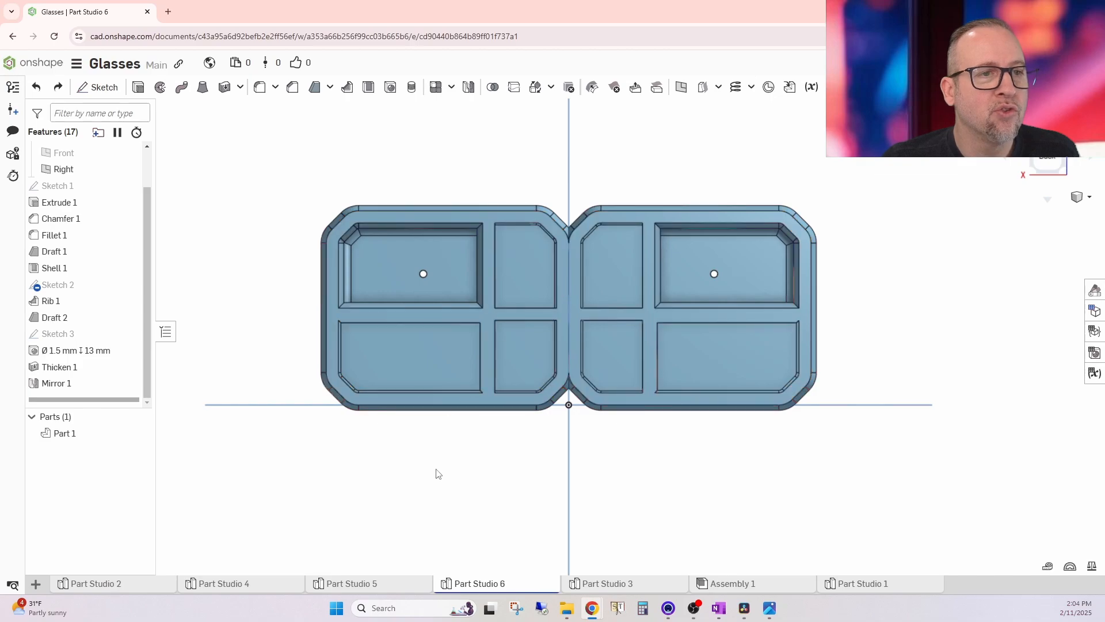
# - Edit the Mirror feature so that the mirrored half is created as a new part instead of added
pyautogui.moveTo(417, 501); pyautogui.dragTo(458, 481, button='right')
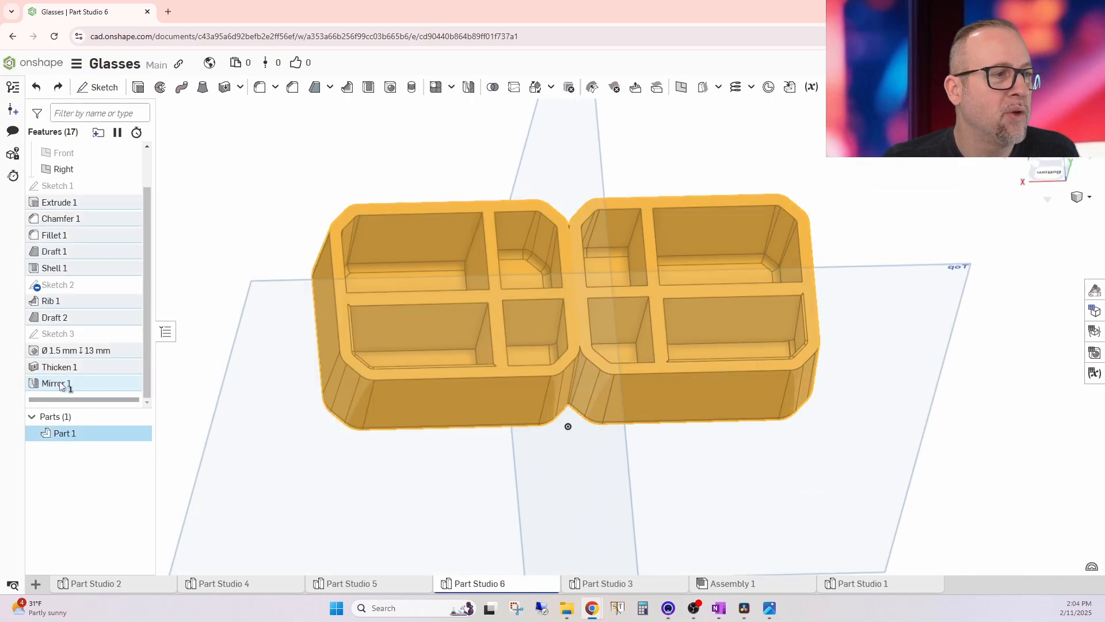
pyautogui.doubleClick(63, 383)
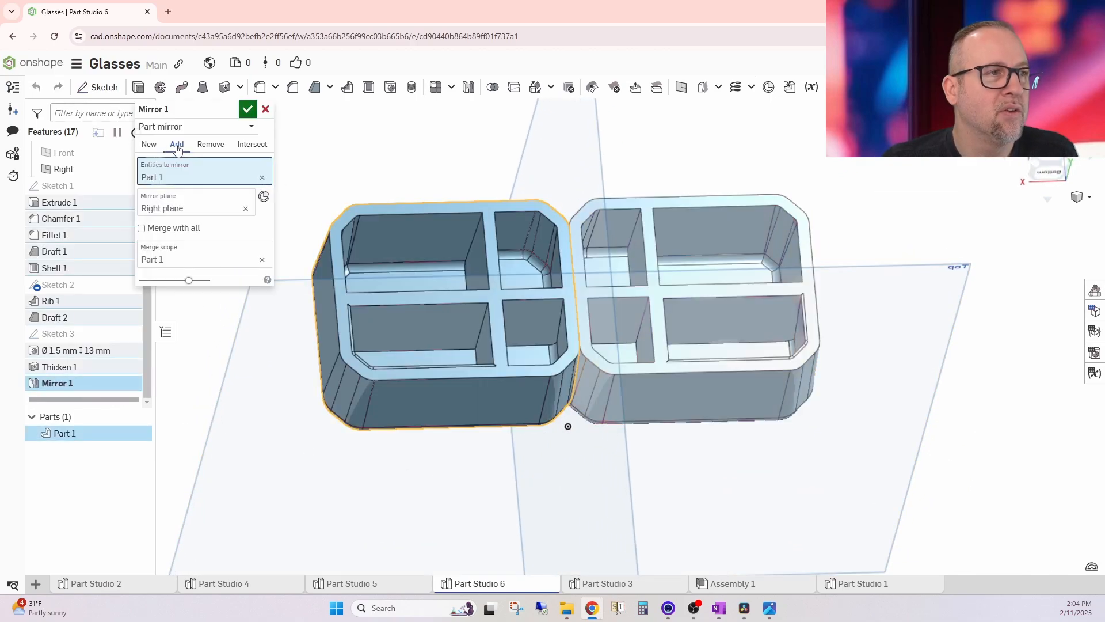
pyautogui.click(149, 144)
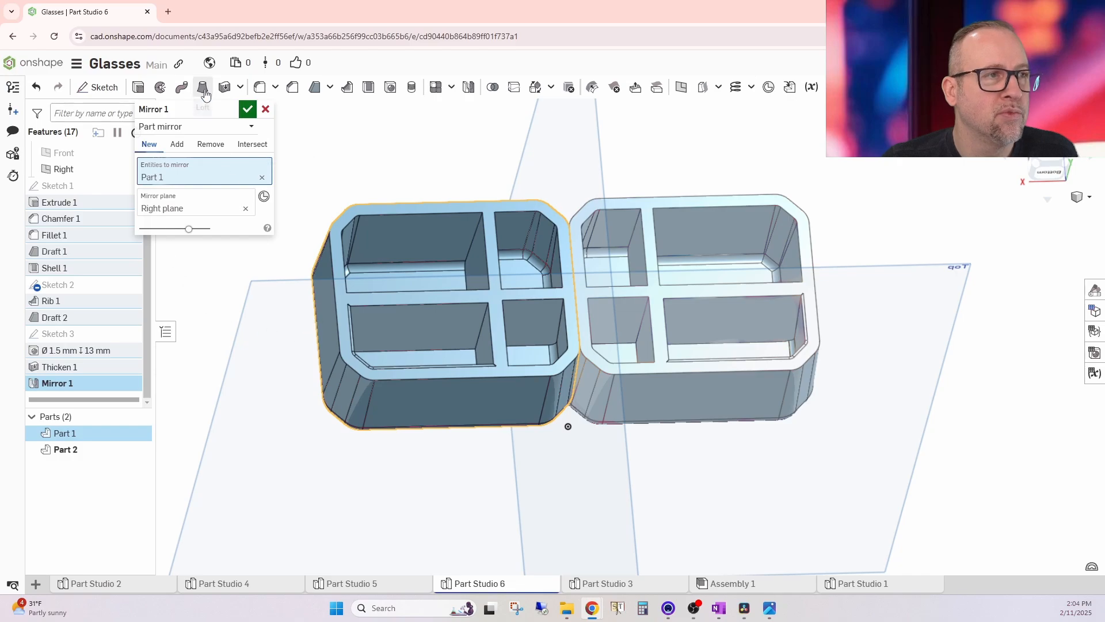
pyautogui.click(246, 112)
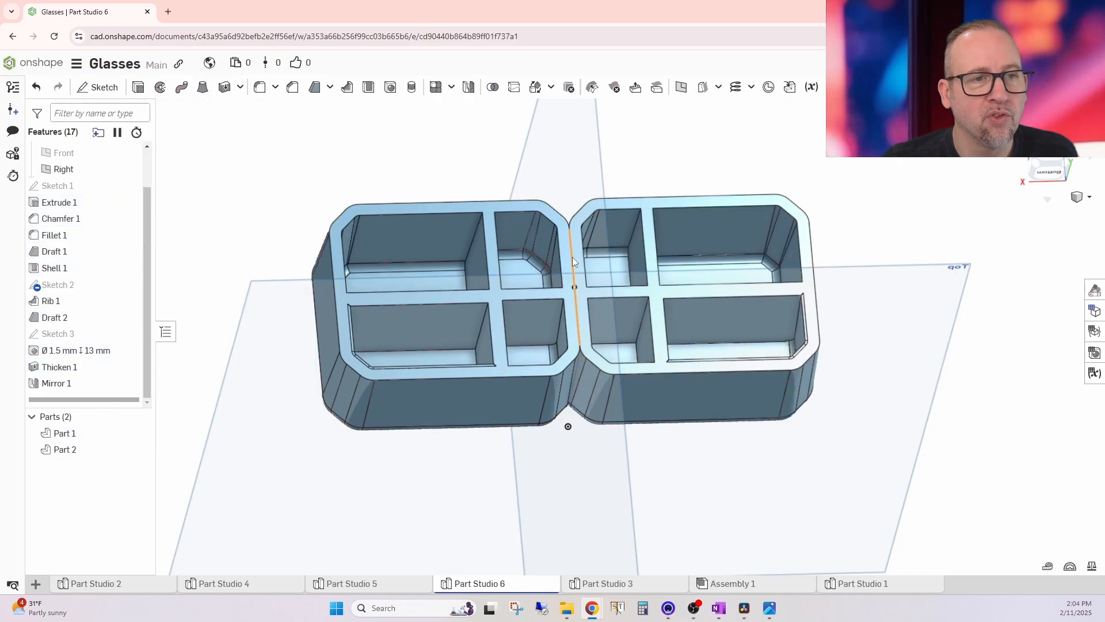
pyautogui.moveTo(789, 452); pyautogui.dragTo(797, 428, button='right')
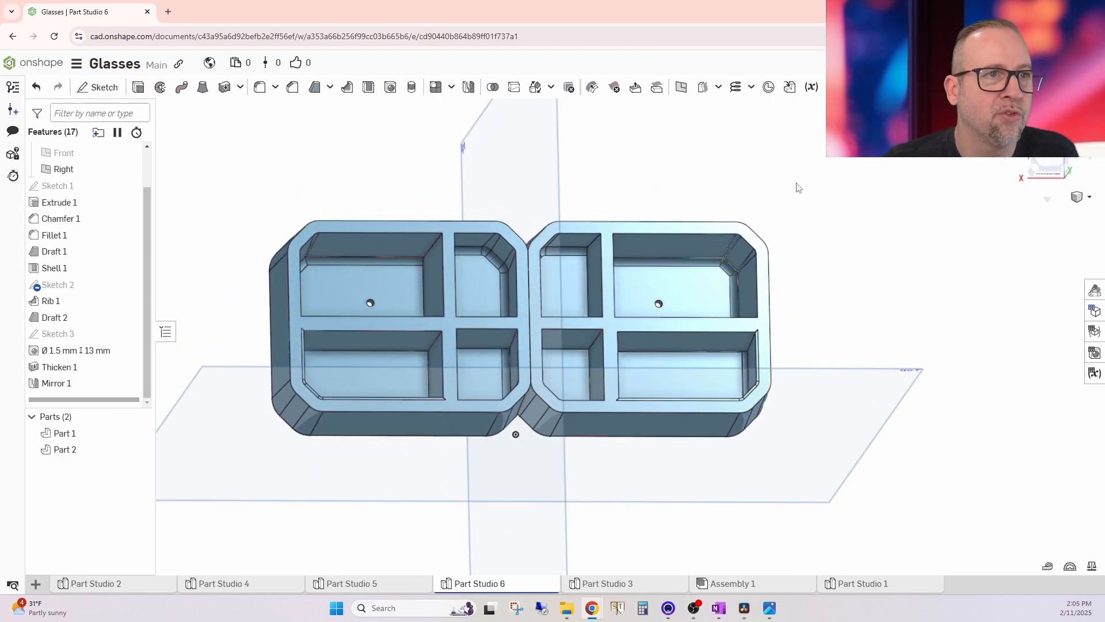
pyautogui.click(453, 91)
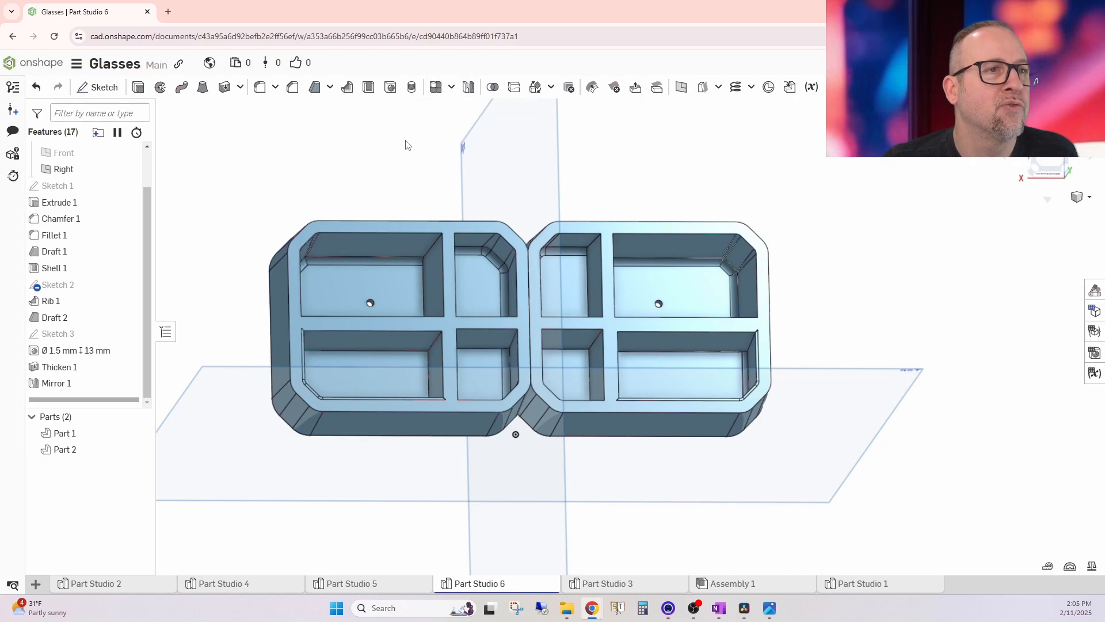
pyautogui.click(494, 88)
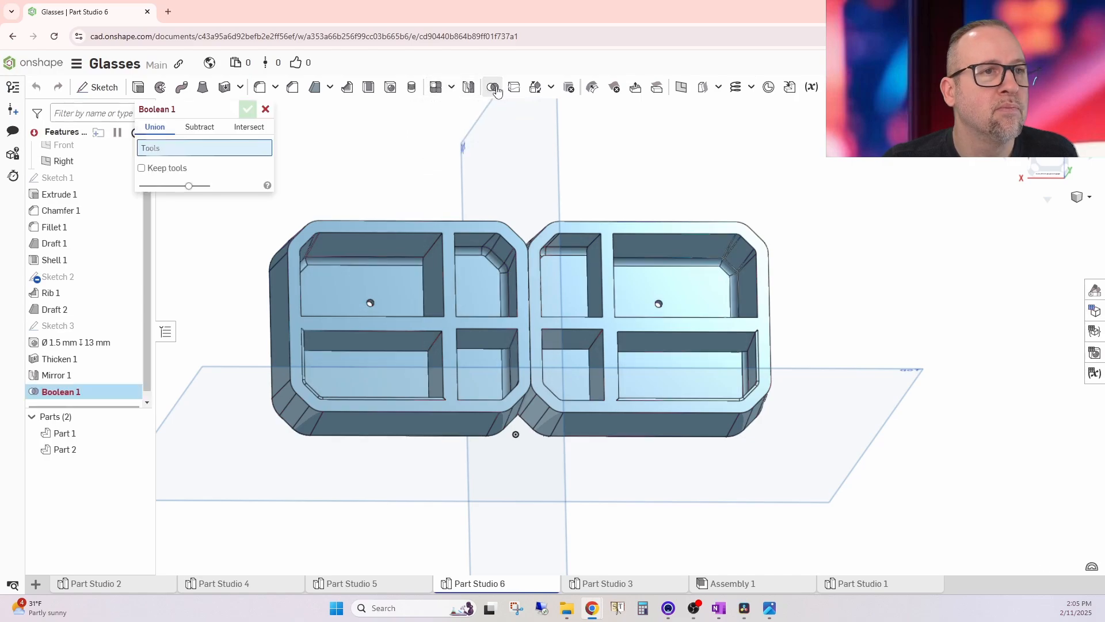
pyautogui.click(265, 109)
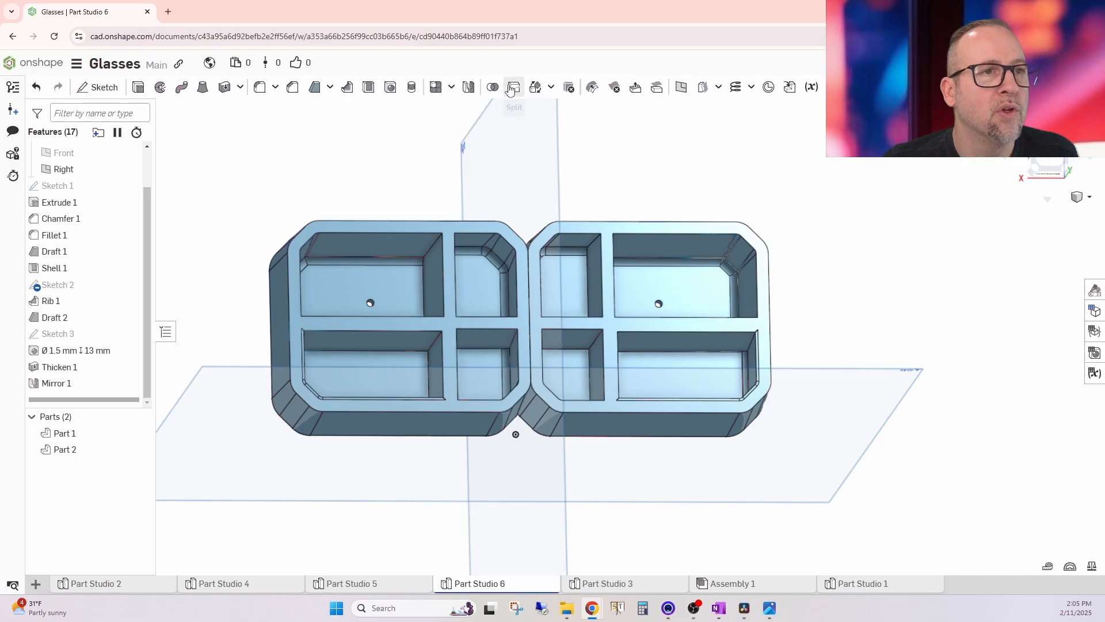
# - Start a Transform on the mirrored part using Translate by XYZ with 10 mm in X, without copying the part
pyautogui.click(530, 88)
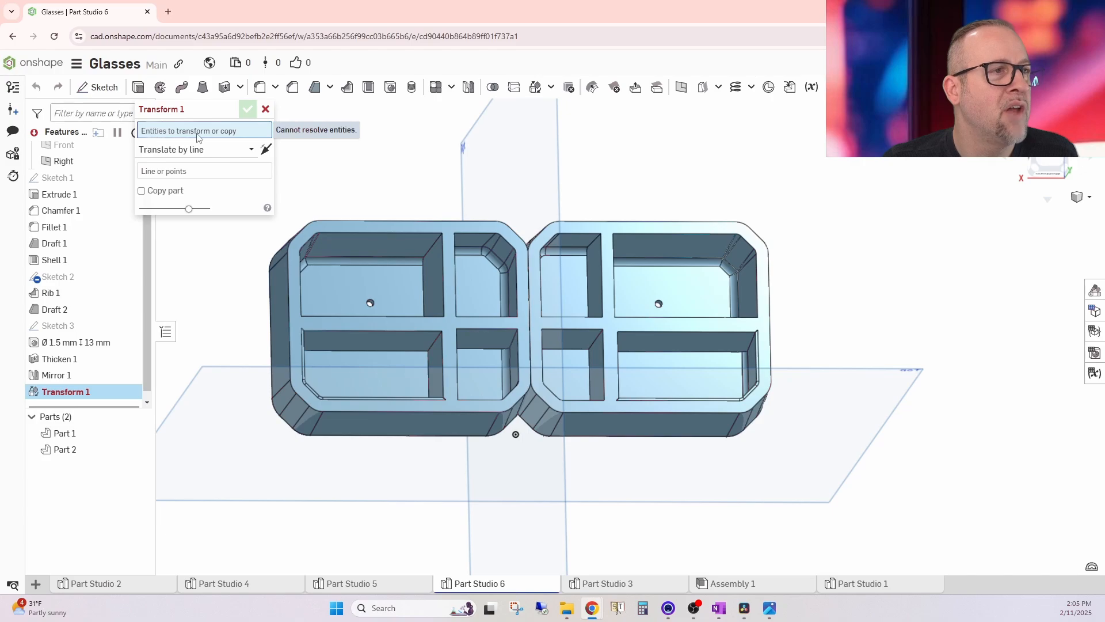
pyautogui.click(669, 324)
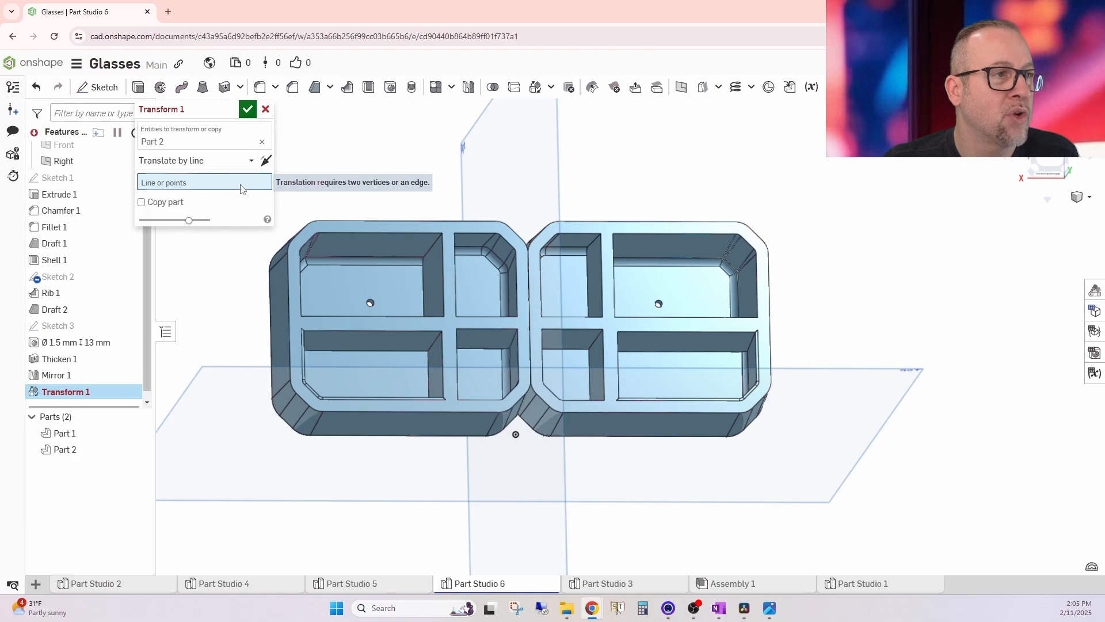
pyautogui.click(248, 160)
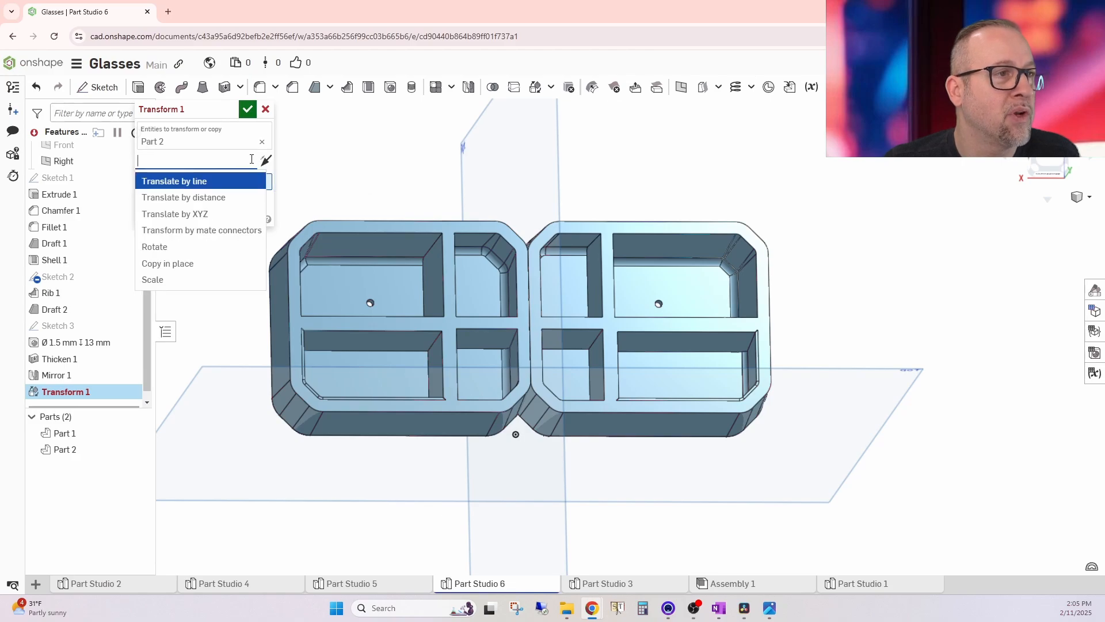
pyautogui.click(192, 214)
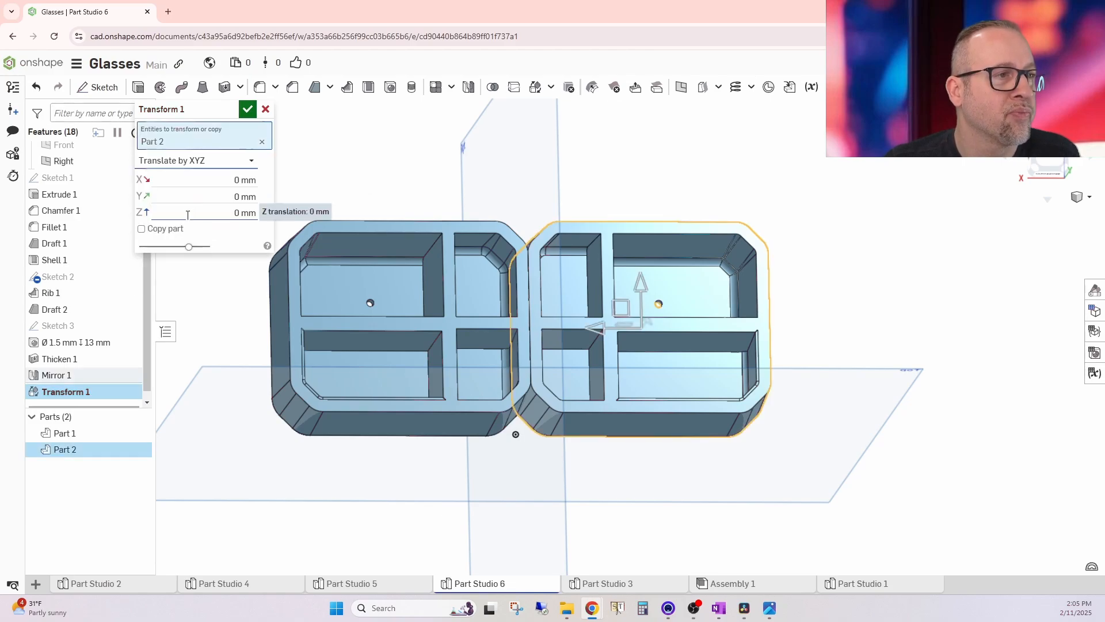
pyautogui.click(233, 179)
pyautogui.write('1')
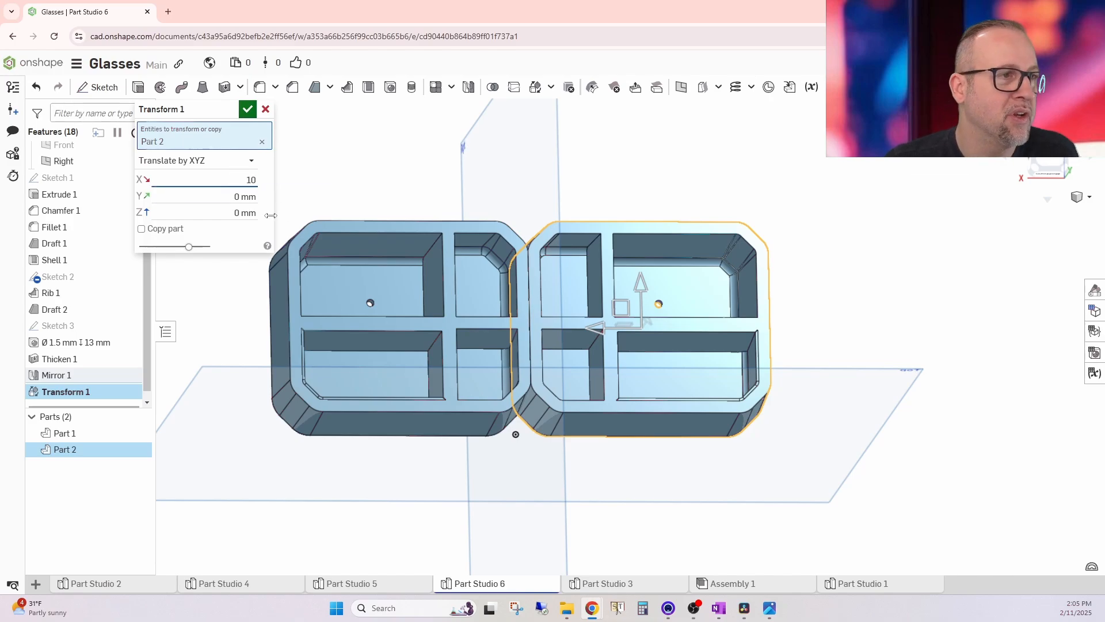
pyautogui.write('0')
pyautogui.click(141, 230)
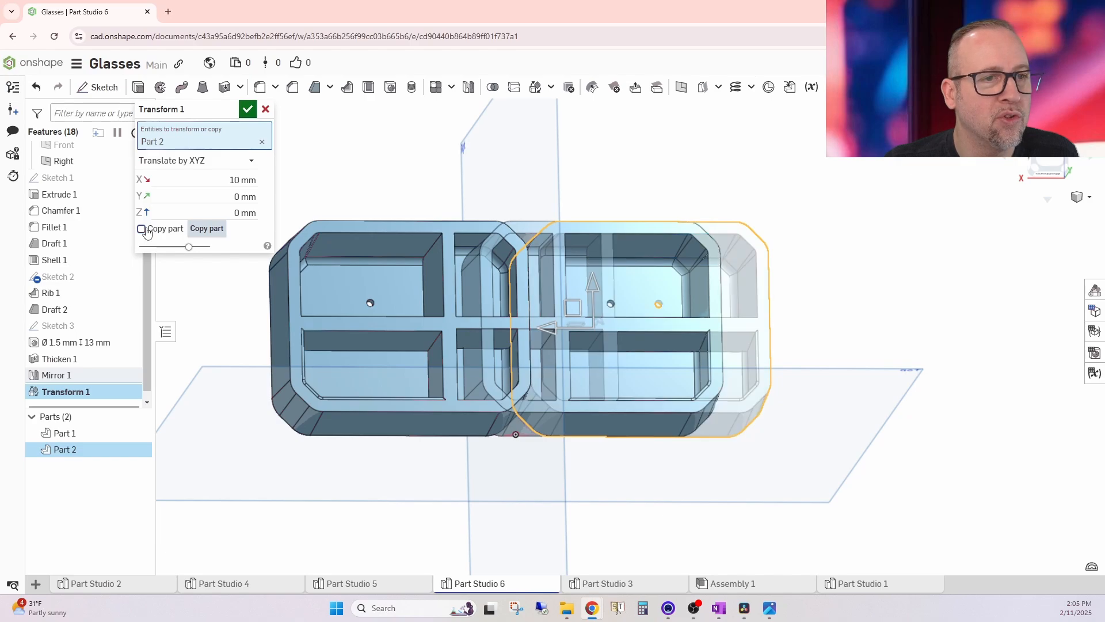
# - Set the mirrored part's X translation to -10 mm and finish the Transform feature
pyautogui.click(242, 179)
pyautogui.write('-10')
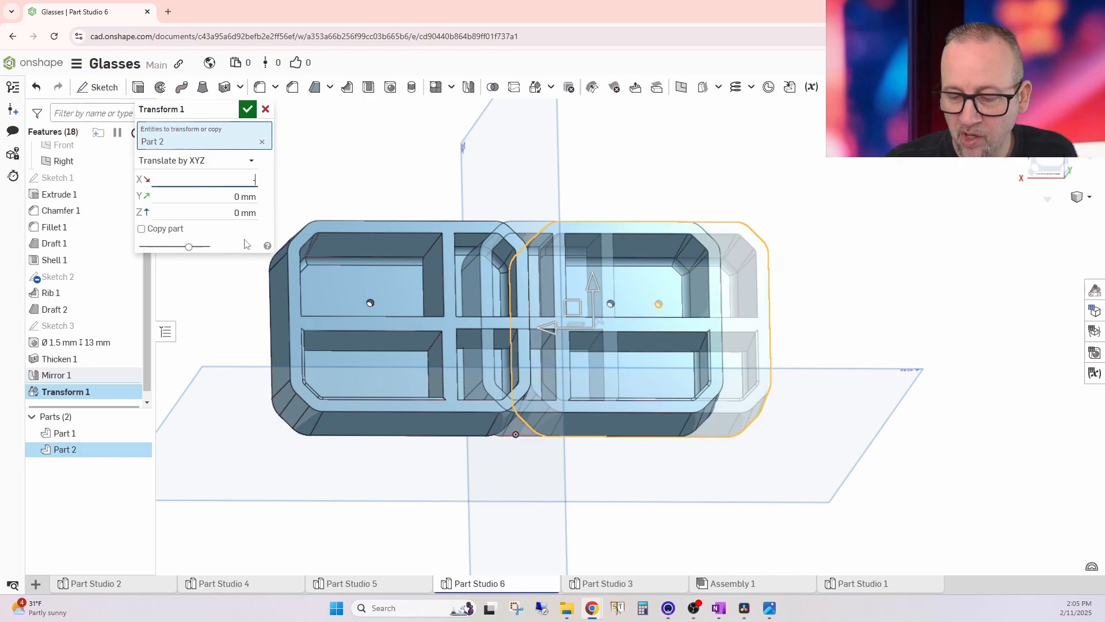
pyautogui.press('Return')
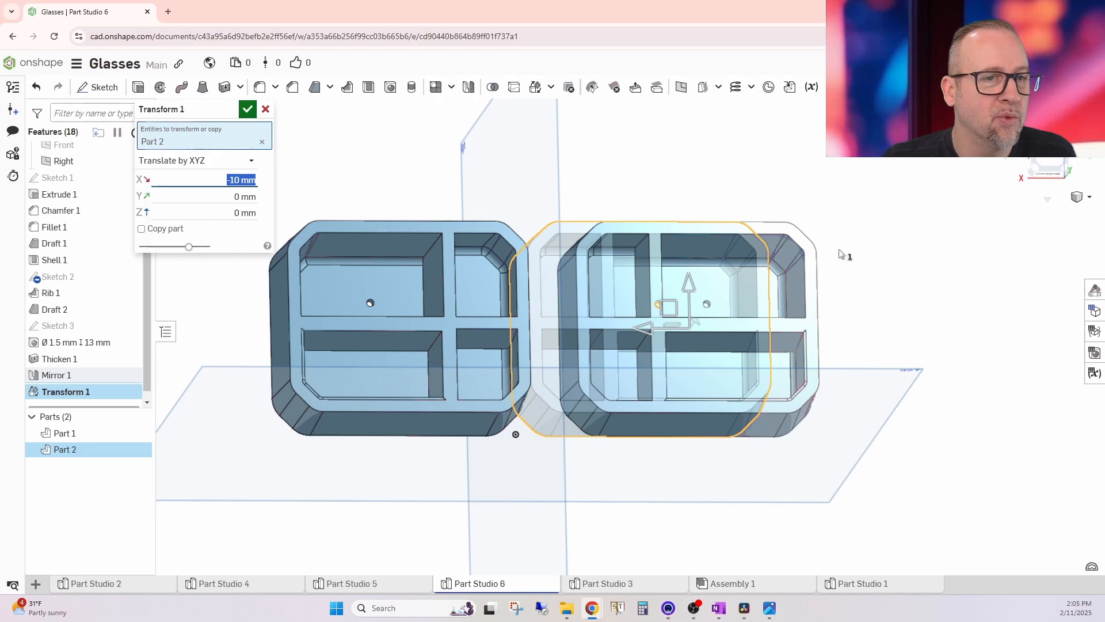
pyautogui.click(247, 108)
# - Edit the Transform feature, trying an X translation of 10 mm, and set it back to -10 mm
pyautogui.moveTo(548, 430); pyautogui.dragTo(928, 225, button='right')
pyautogui.click(1049, 156)
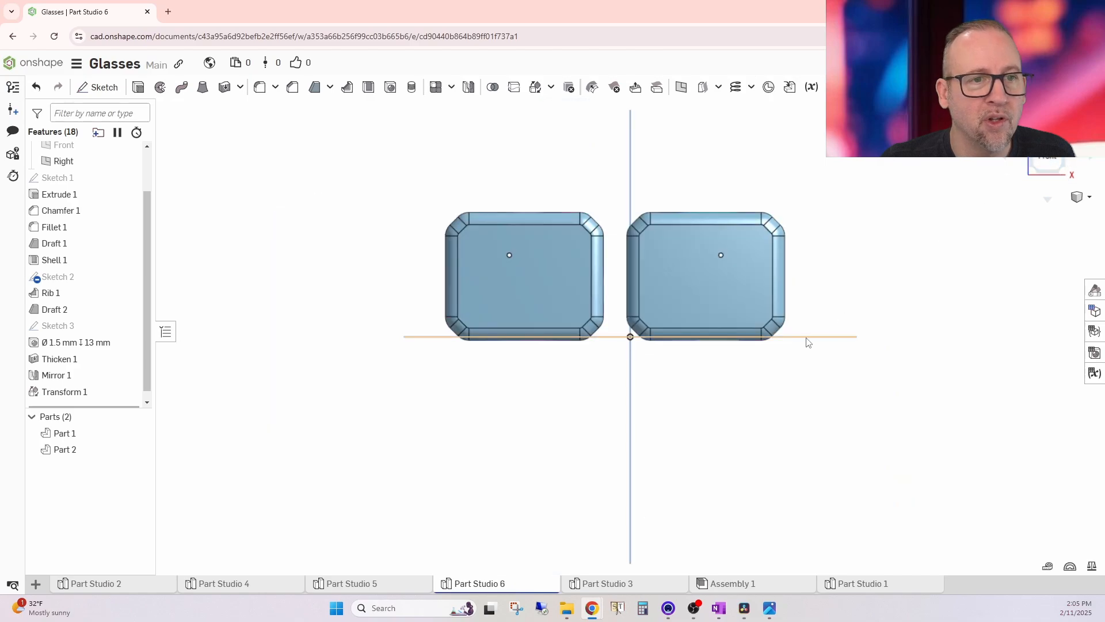
pyautogui.scroll(4, 665, 278)
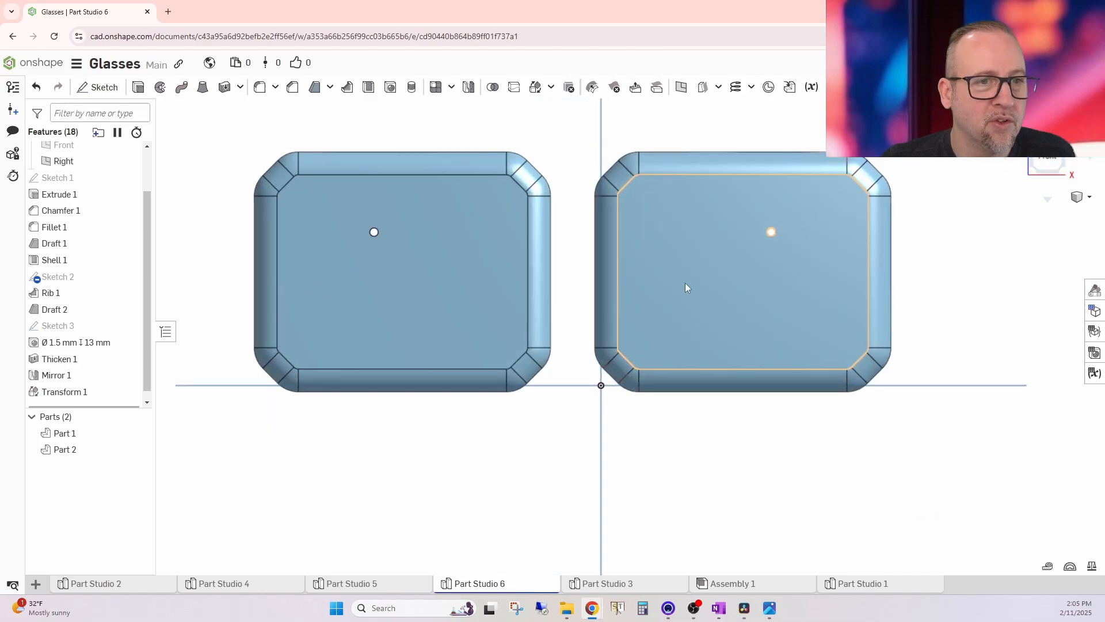
pyautogui.doubleClick(64, 392)
pyautogui.click(230, 182)
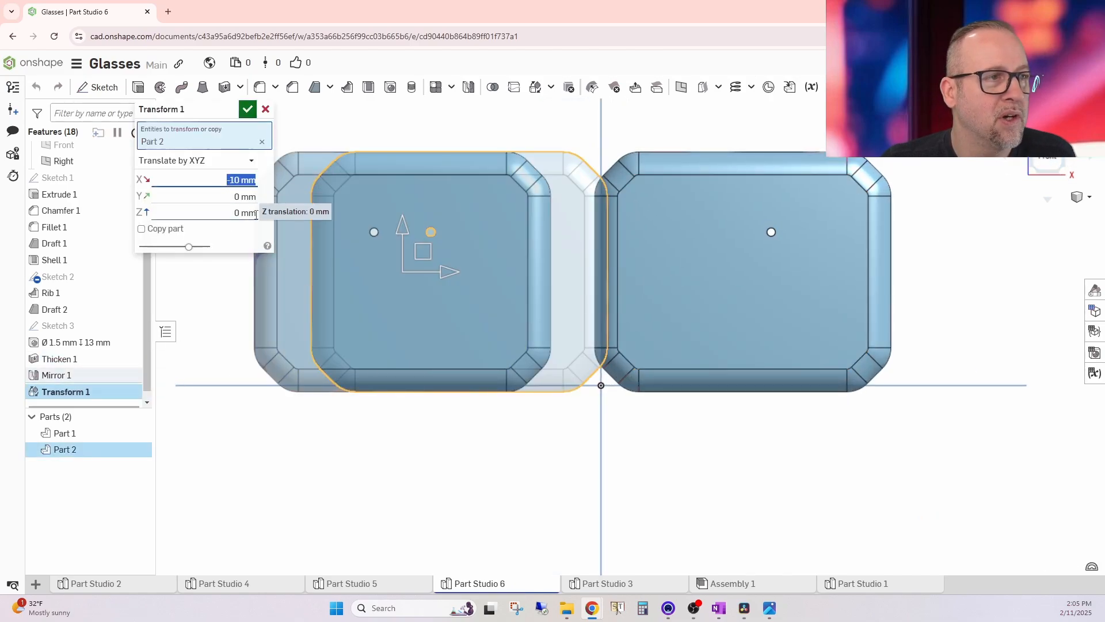
pyautogui.write('10')
pyautogui.press('Return')
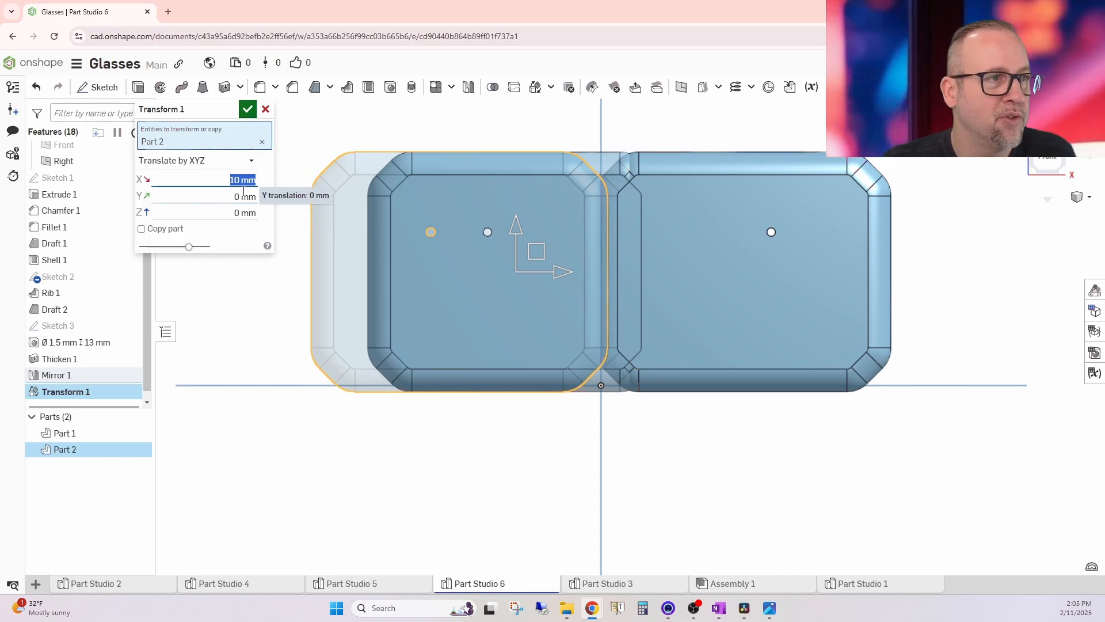
pyautogui.press('BackSpace')
pyautogui.write('-10')
pyautogui.press('Return')
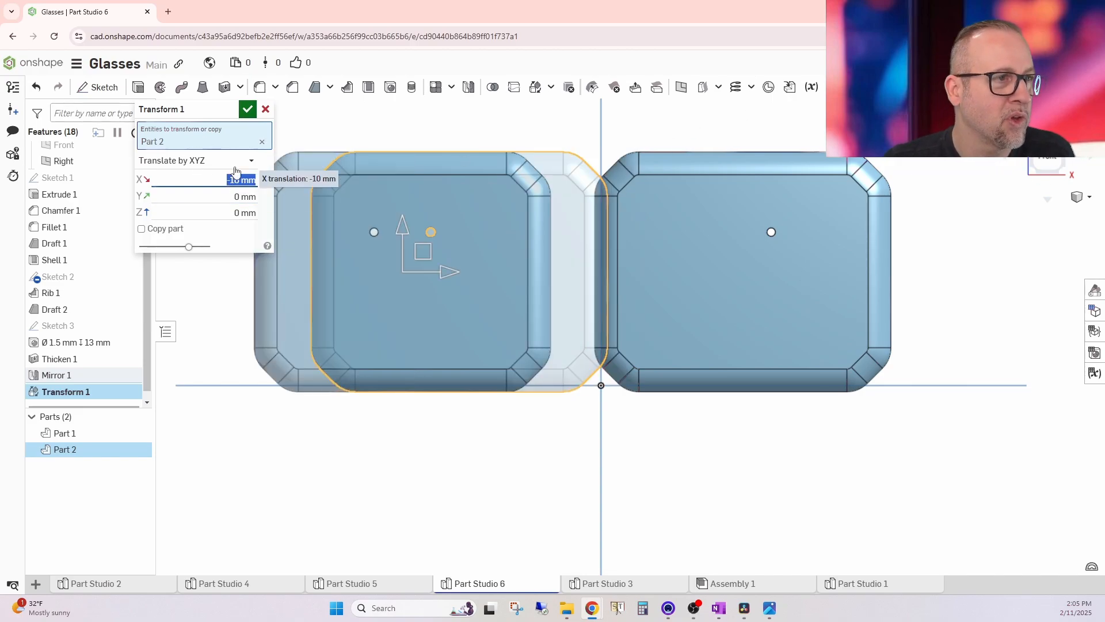
pyautogui.press('Return')
pyautogui.moveTo(631, 349); pyautogui.dragTo(547, 354, button='right')
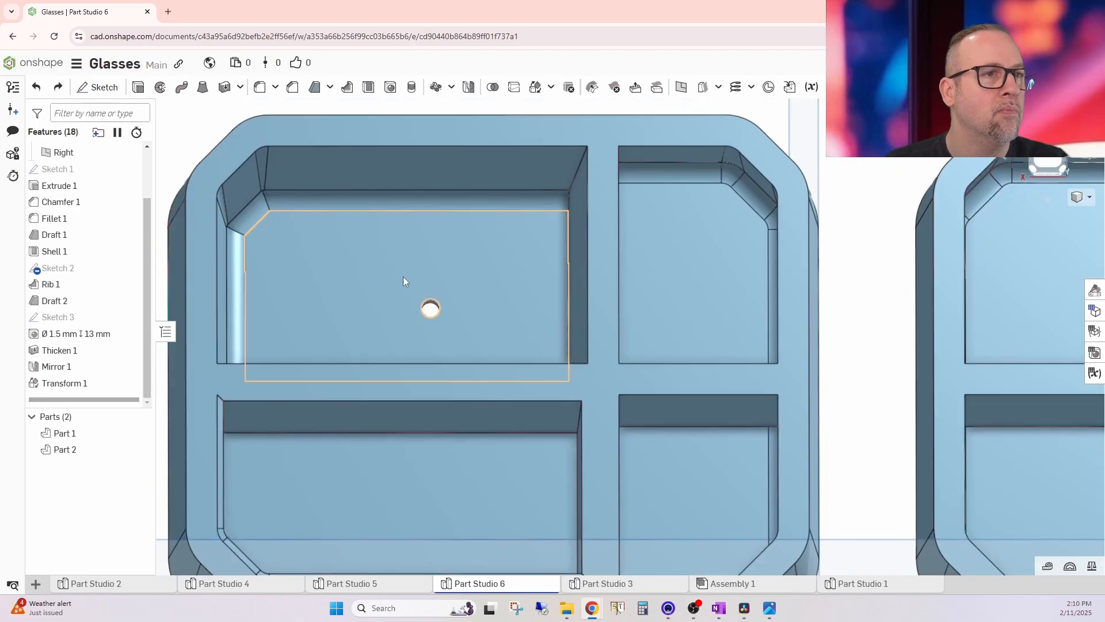
# - Start a circular feature pattern of the 1.5 mm hole around the centre of the pocket floor, with 5 instances
pyautogui.click(436, 87)
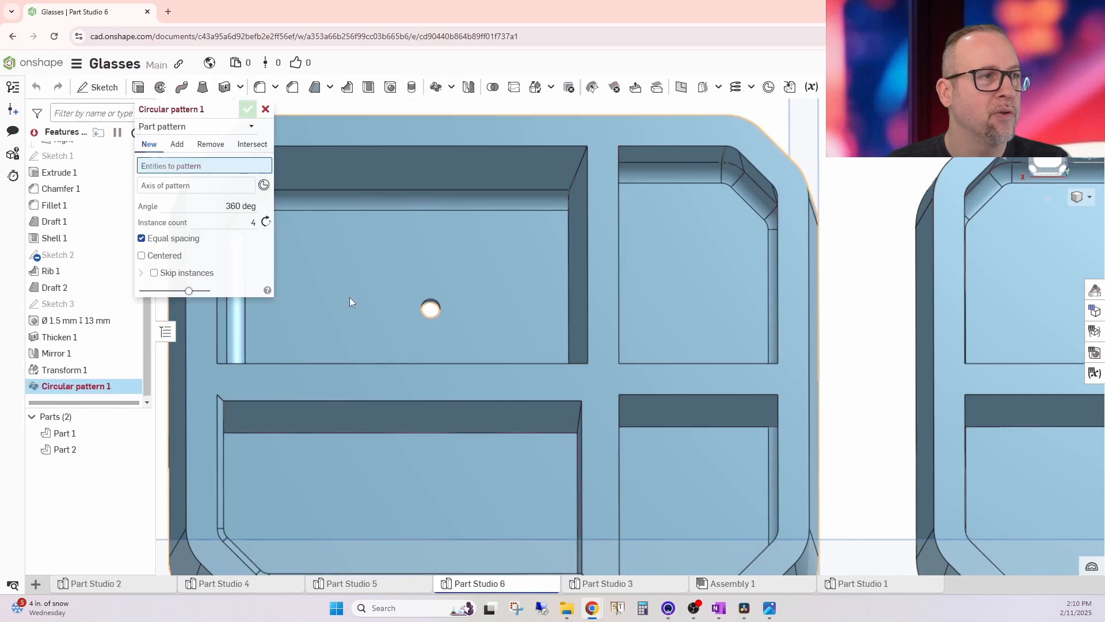
pyautogui.click(172, 128)
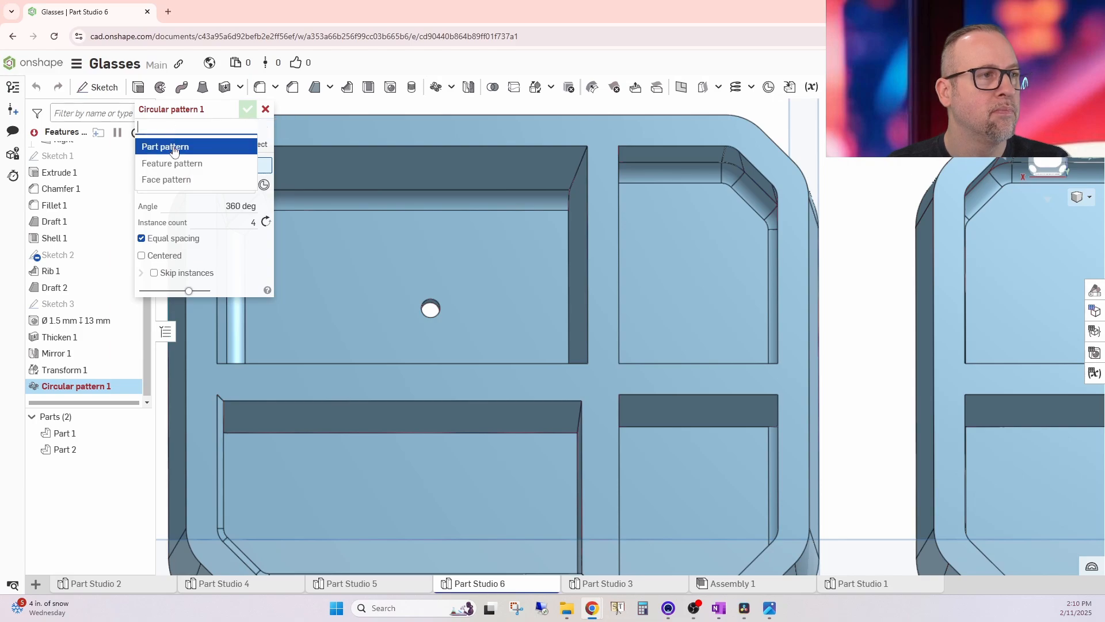
pyautogui.click(172, 164)
pyautogui.scroll(3, 431, 314)
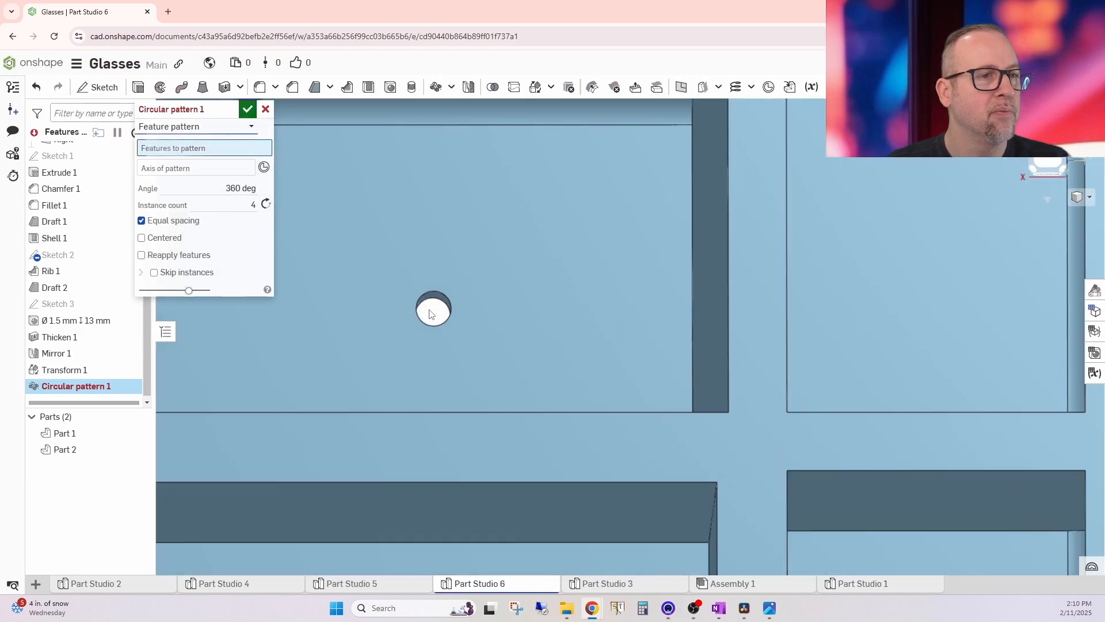
pyautogui.click(434, 298)
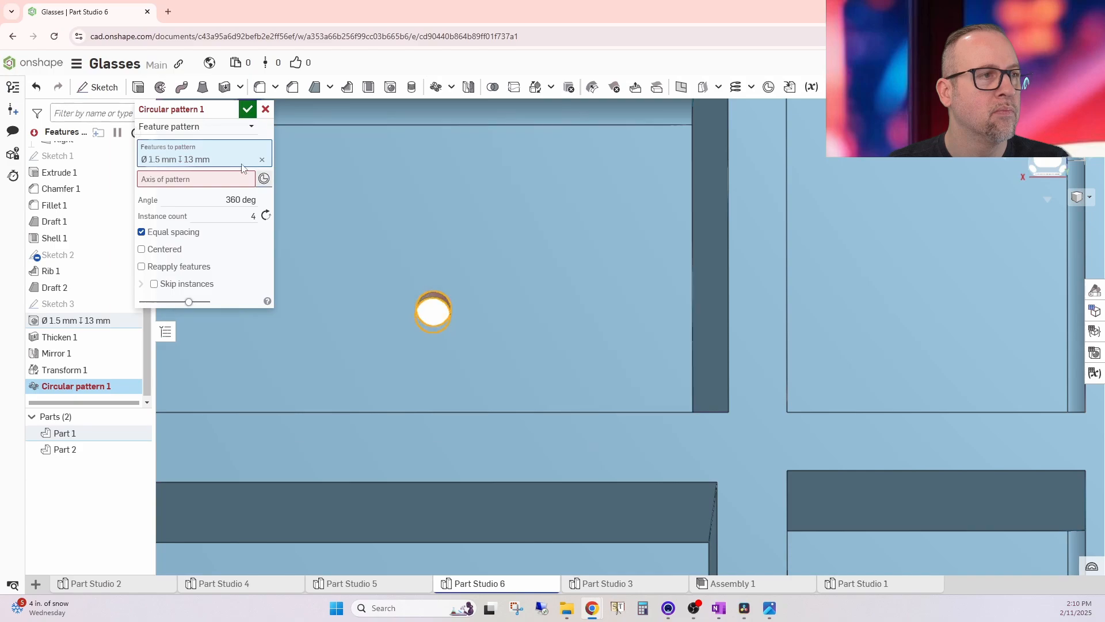
pyautogui.click(185, 179)
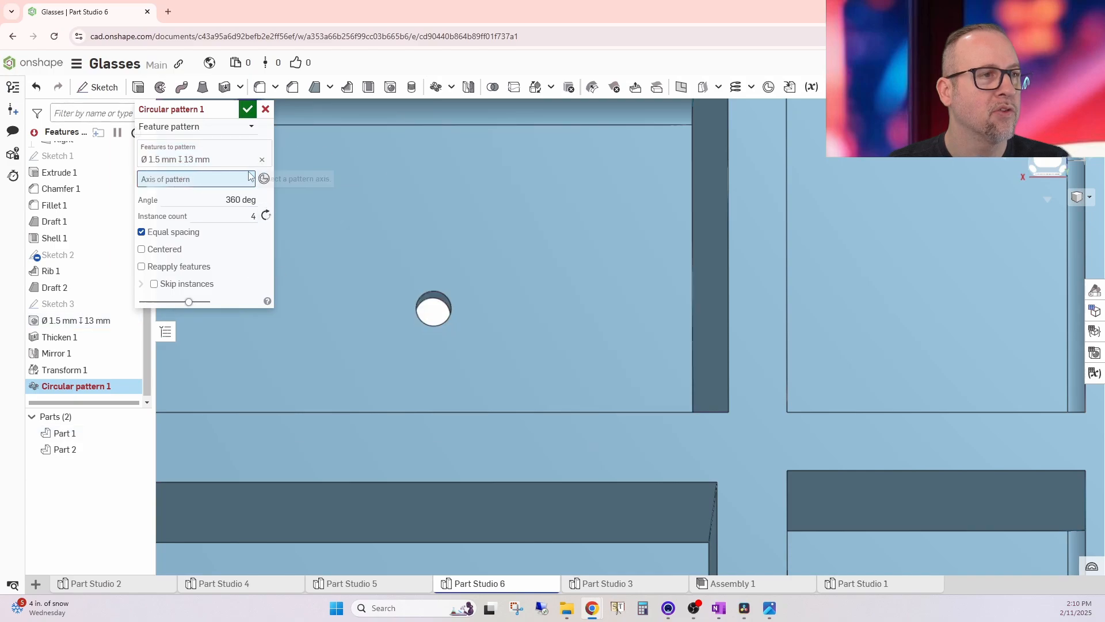
pyautogui.click(386, 280)
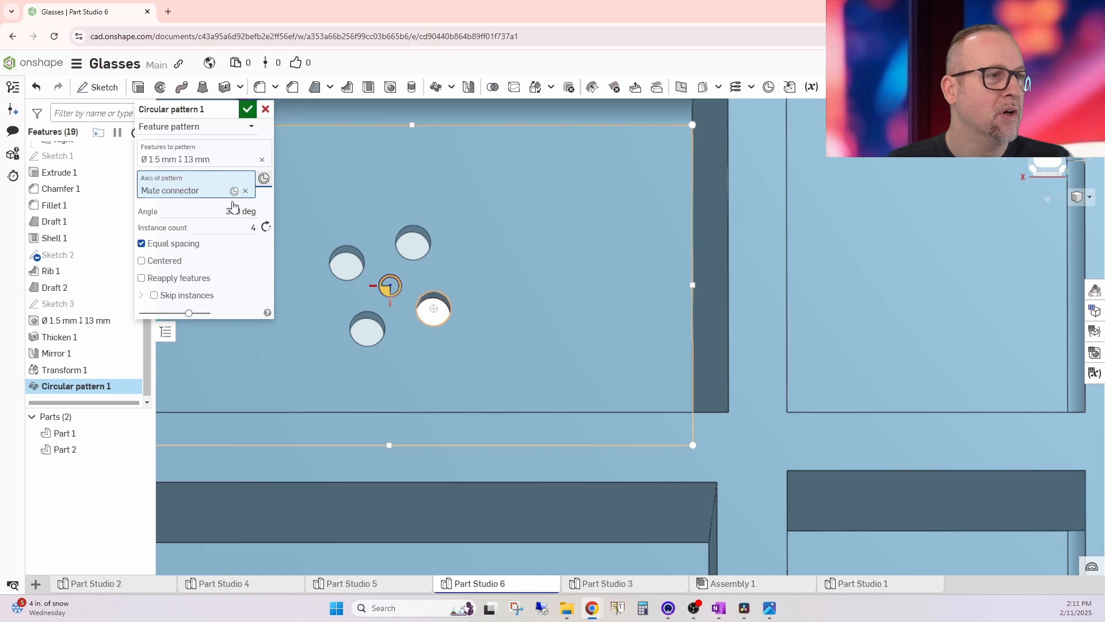
pyautogui.click(255, 228)
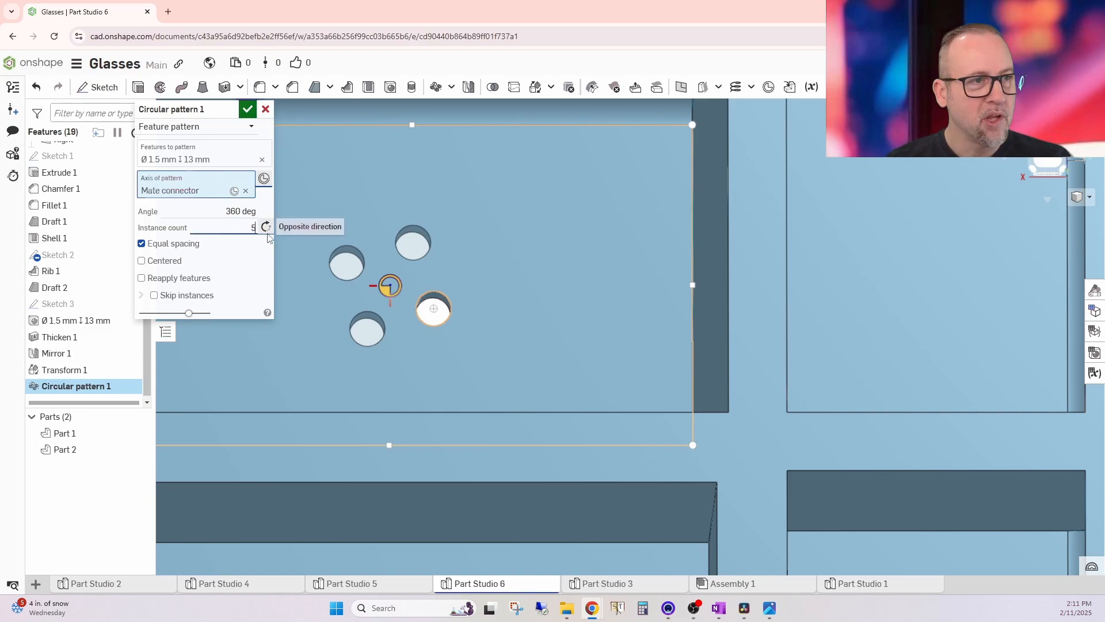
pyautogui.press('Return')
# - Try a centered circular pattern of the hole over 180 degrees with 3 instances
pyautogui.hotkey('shift', 'Tab')
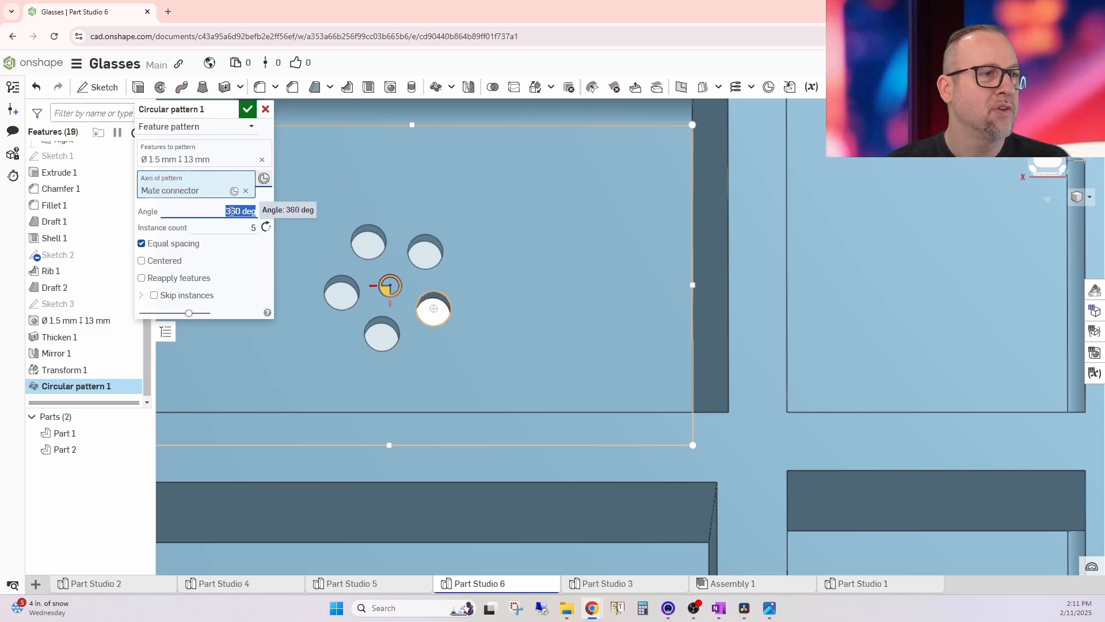
pyautogui.write('180')
pyautogui.press('Return')
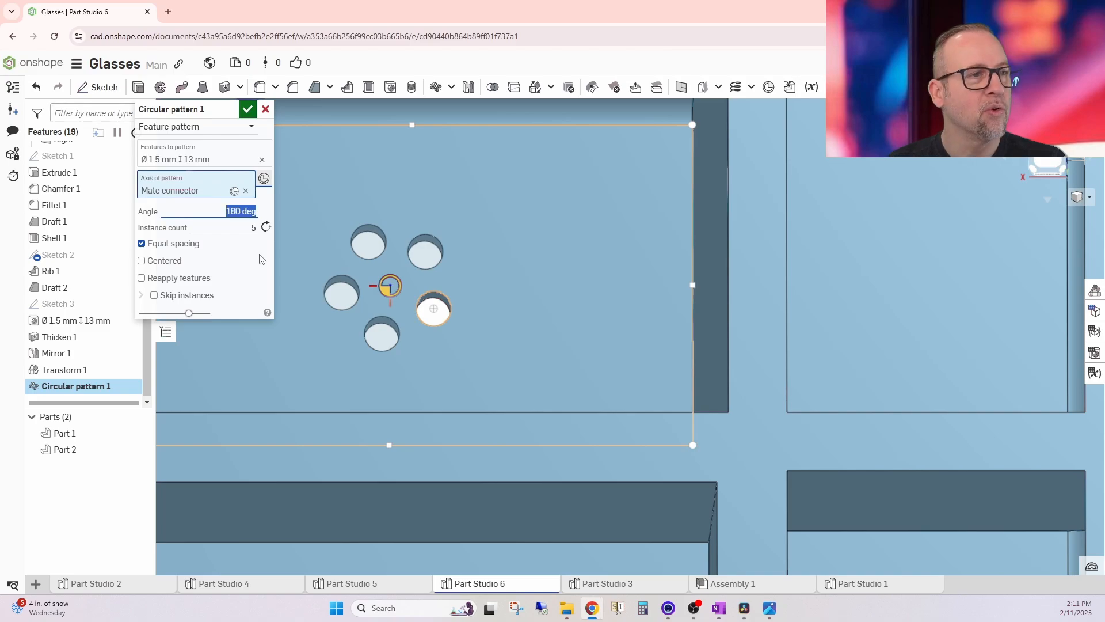
pyautogui.click(141, 260)
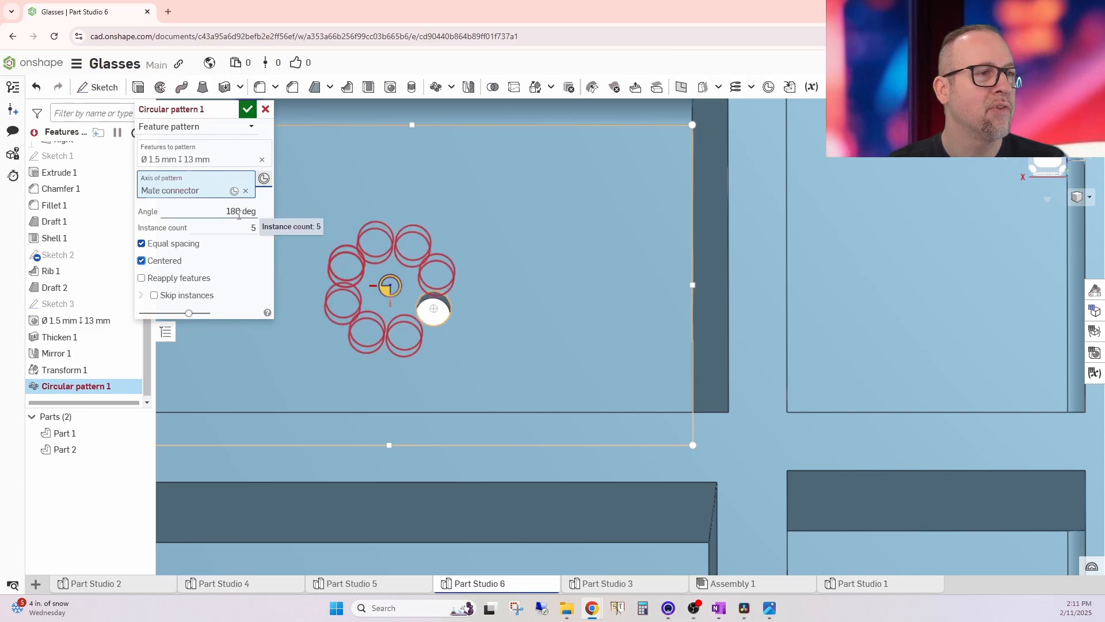
pyautogui.doubleClick(257, 229)
pyautogui.write('3')
pyautogui.press('Return')
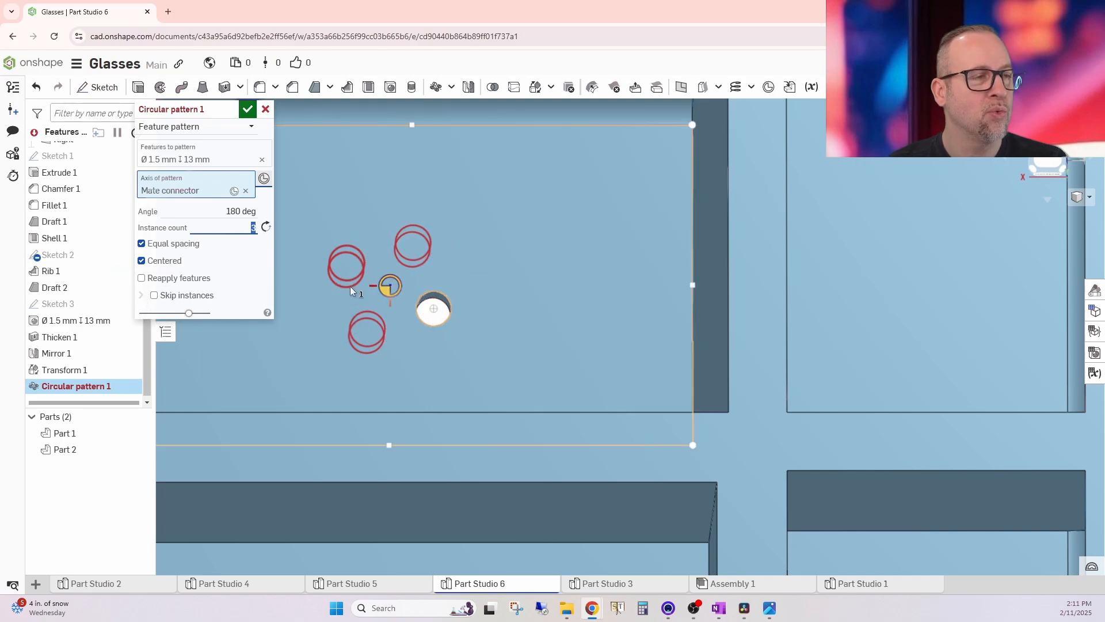
pyautogui.scroll(-3, 344, 274)
pyautogui.scroll(4, 336, 322)
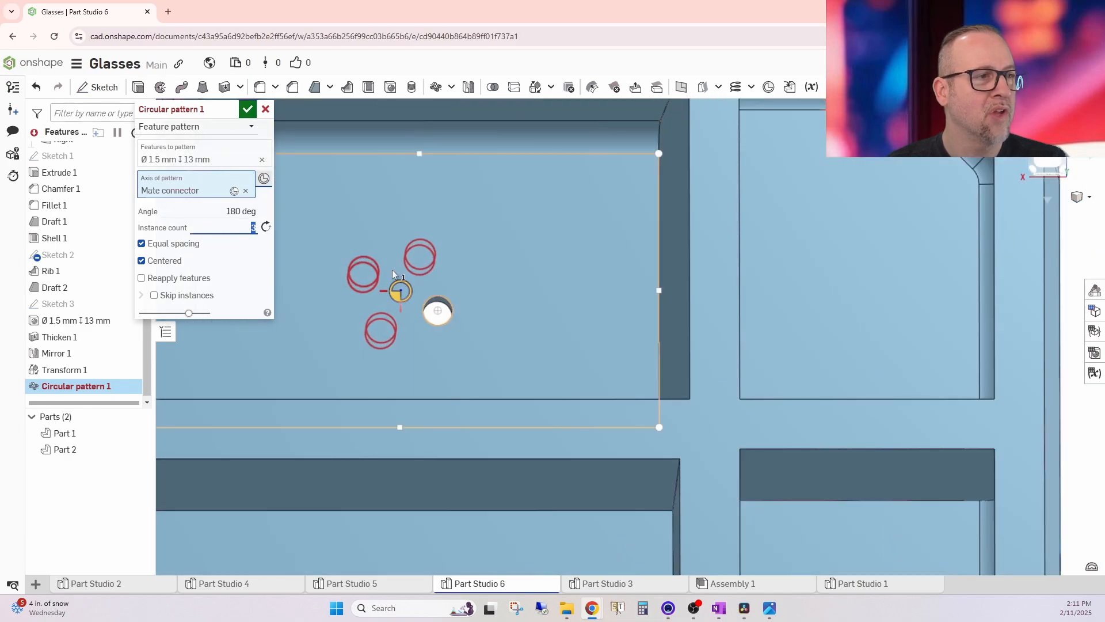
# - Turn off the Centered option, set 5 instances over 360 degrees, and finish the circular hole pattern
pyautogui.click(142, 262)
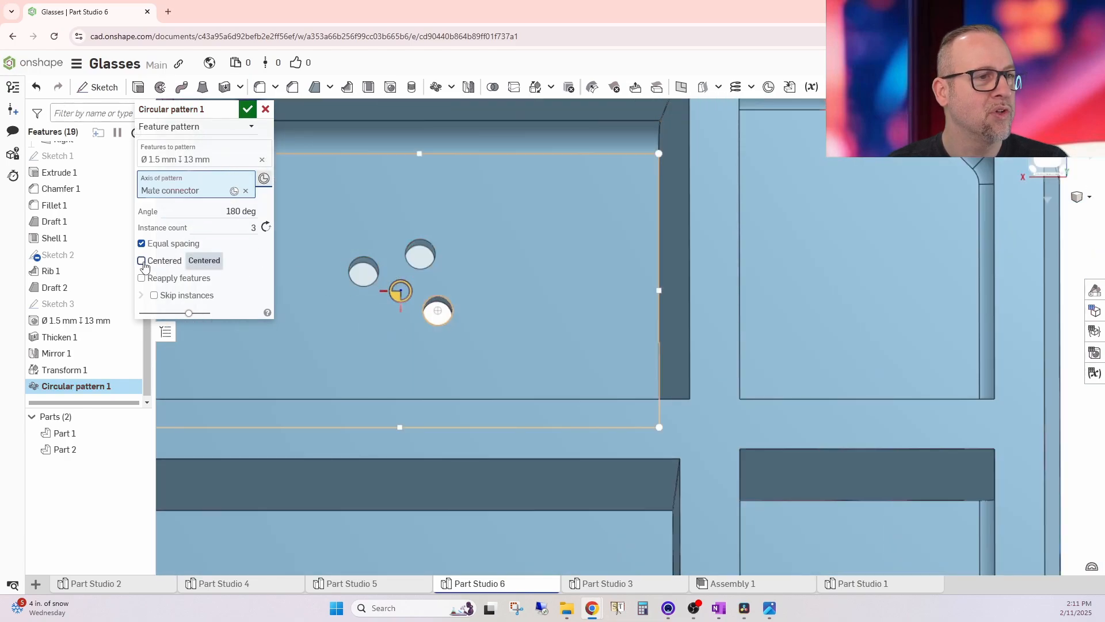
pyautogui.click(255, 229)
pyautogui.write('5')
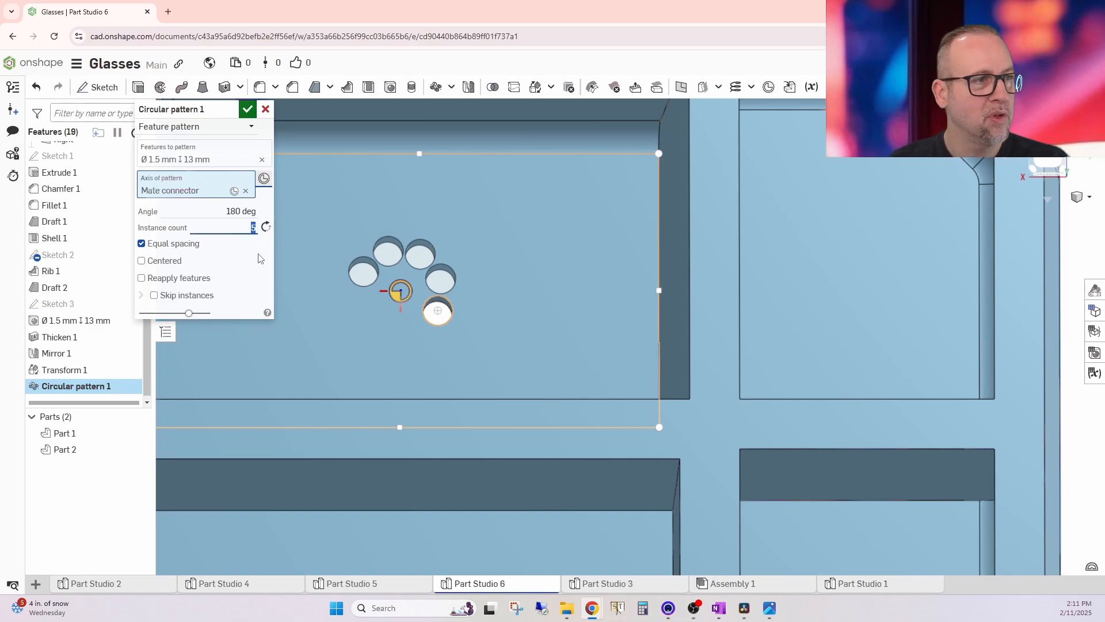
pyautogui.click(239, 211)
pyautogui.write('360')
pyautogui.press('Return')
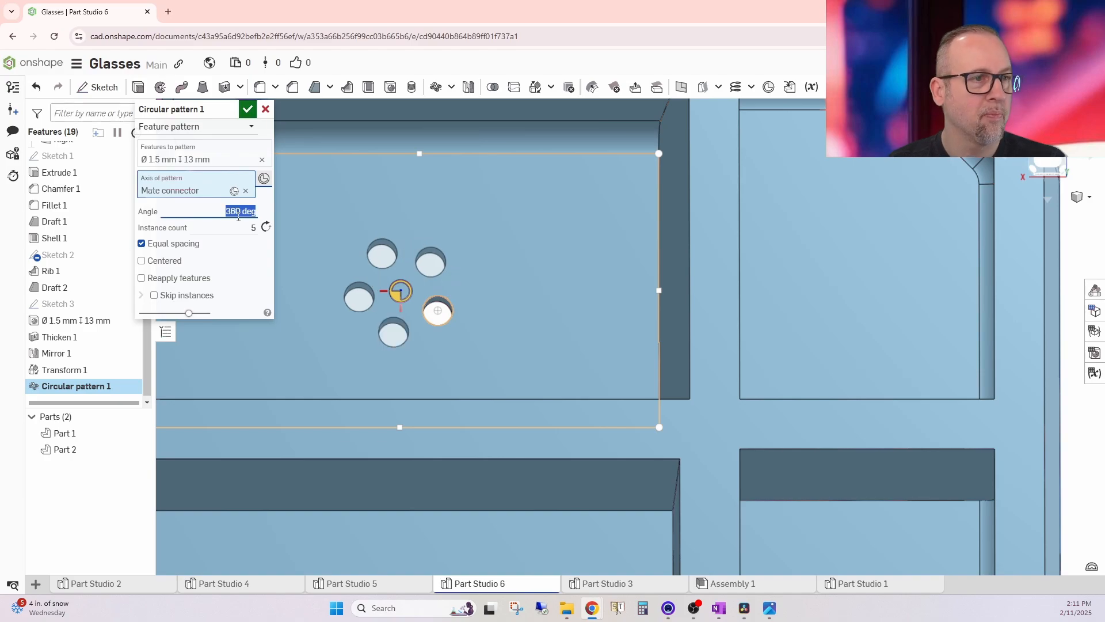
pyautogui.click(247, 110)
pyautogui.moveTo(319, 273); pyautogui.dragTo(405, 319, button='right')
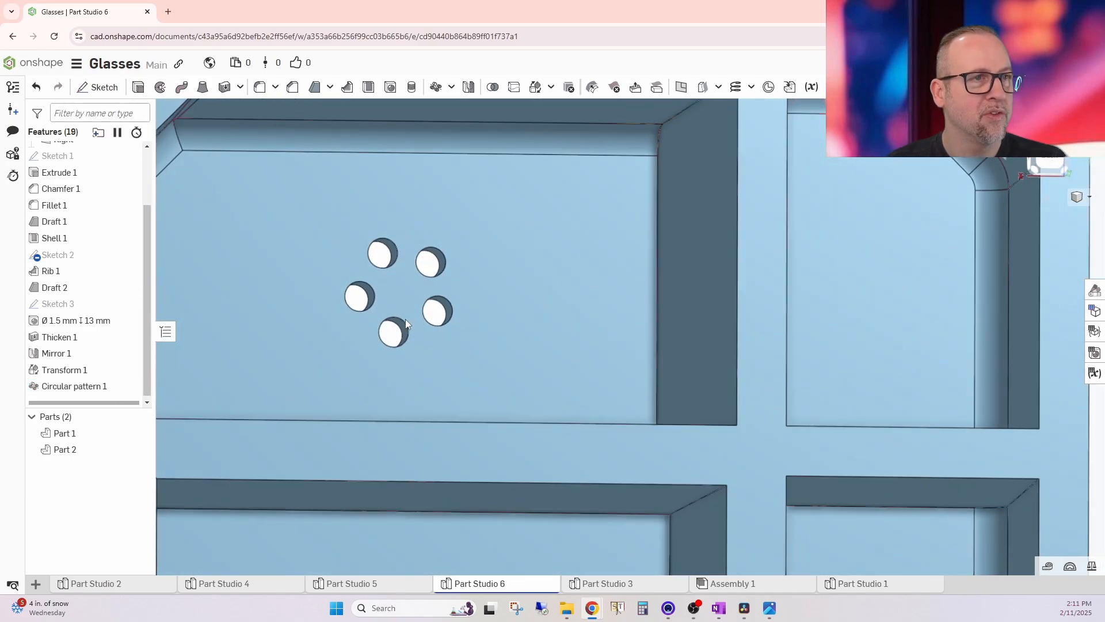
# - Start a linear part pattern with Part 1 as the entity to pattern
pyautogui.click(452, 87)
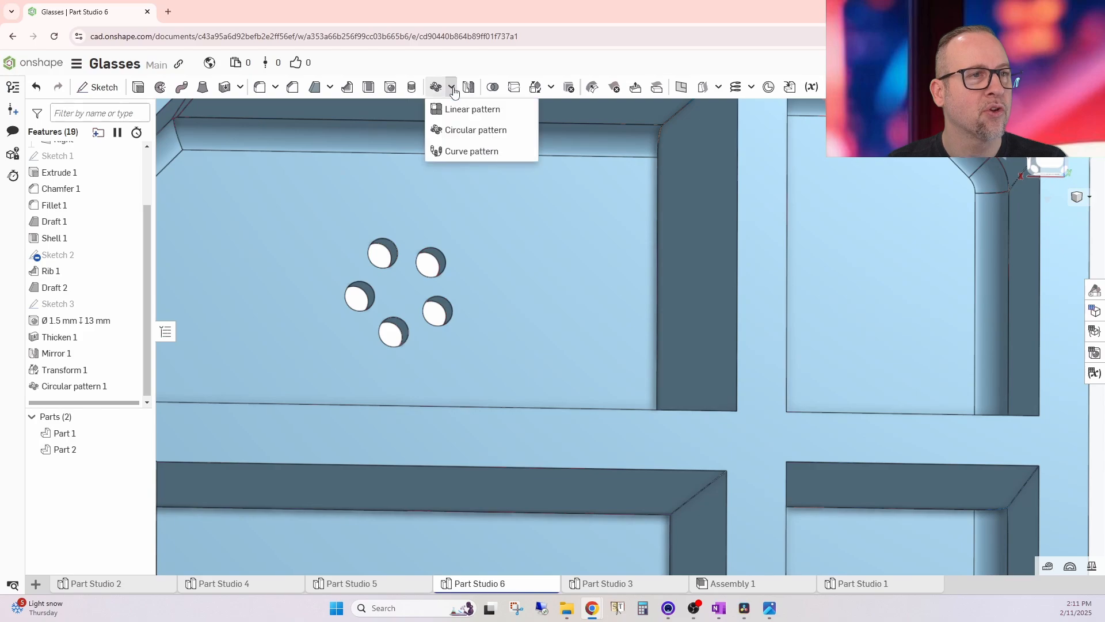
pyautogui.click(460, 110)
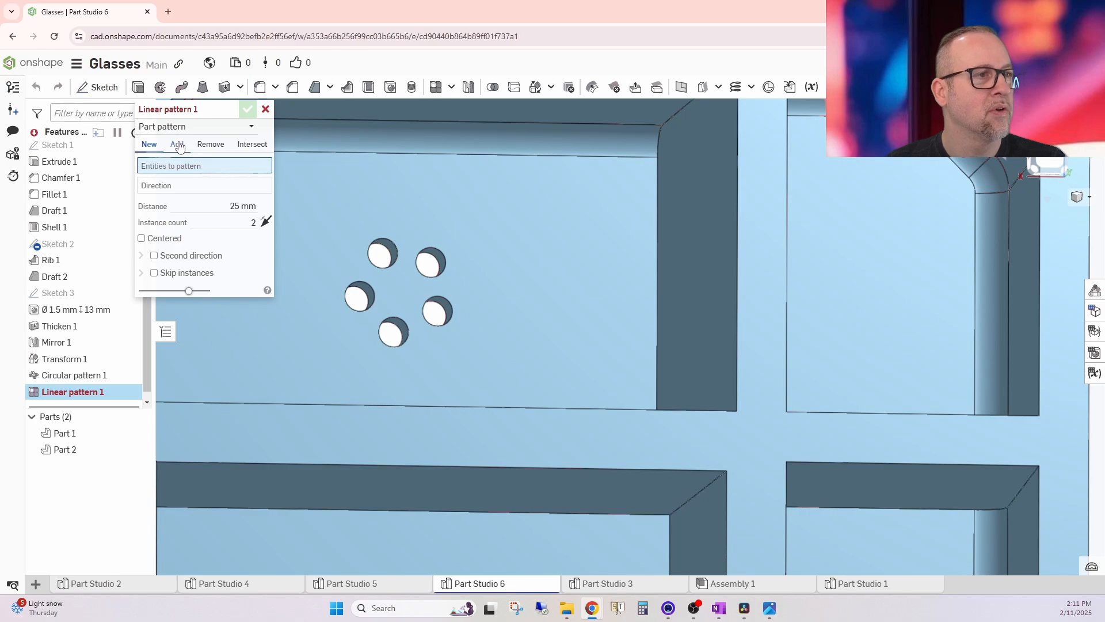
pyautogui.click(450, 301)
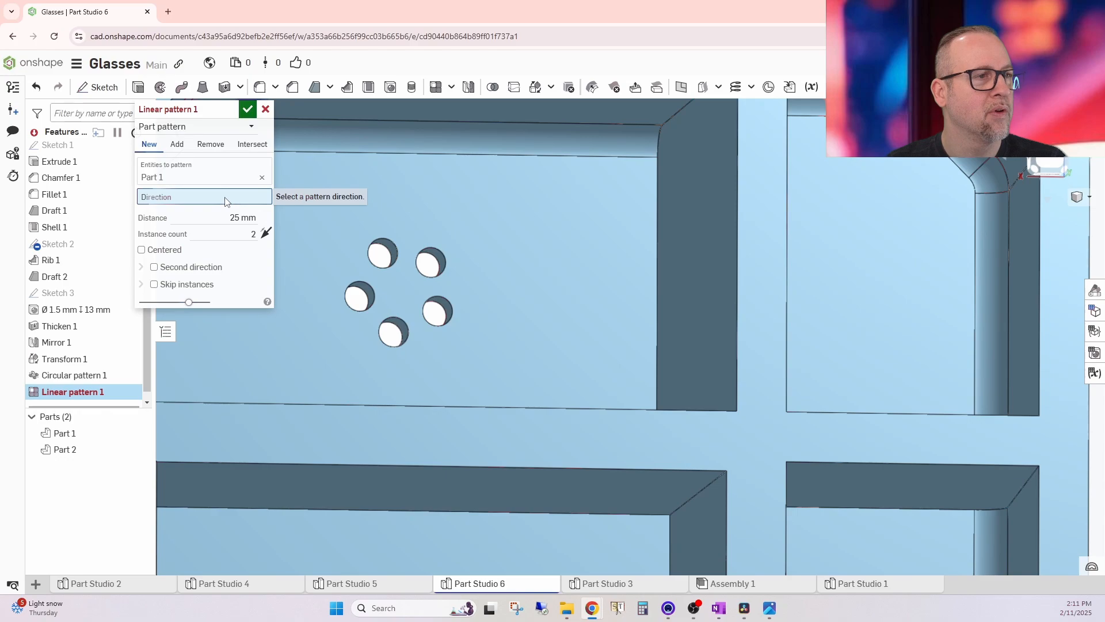
pyautogui.click(214, 214)
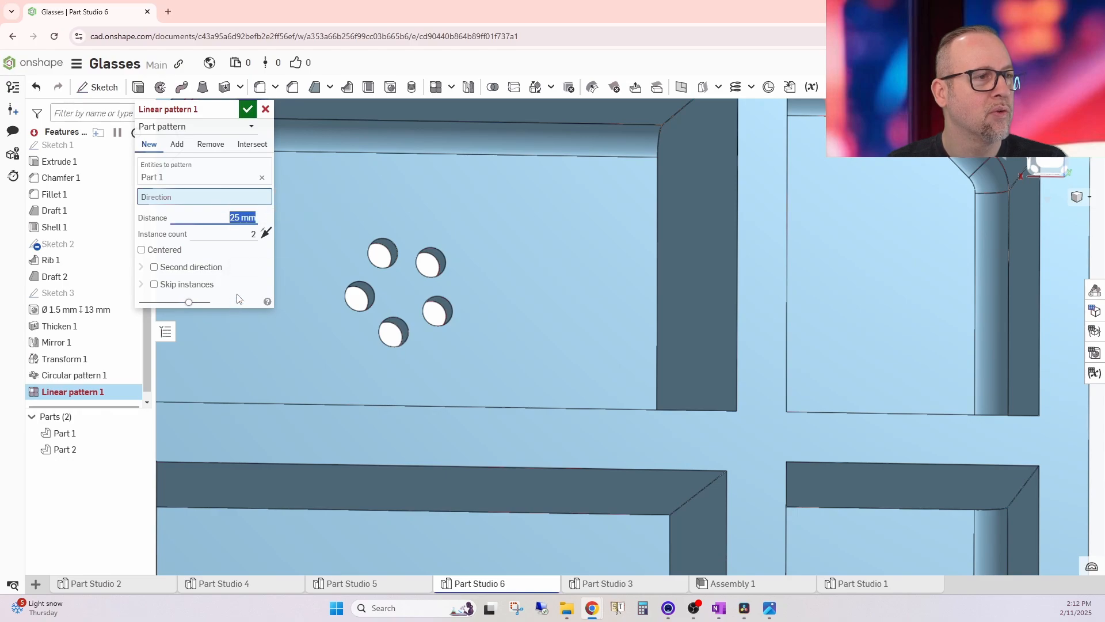
pyautogui.scroll(-6, 391, 336)
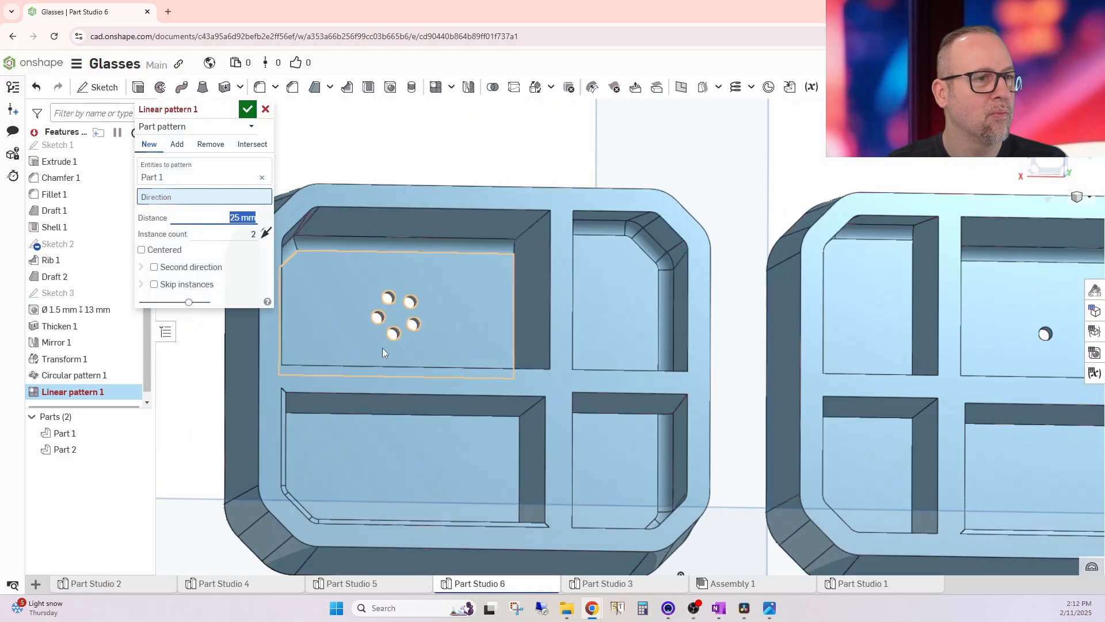
pyautogui.click(265, 235)
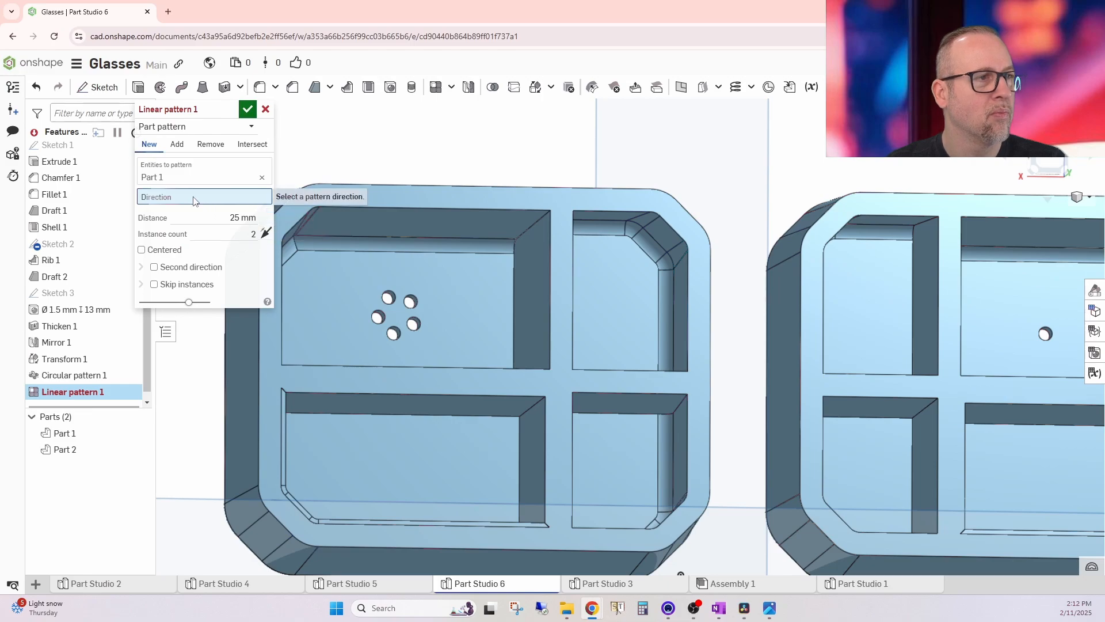
pyautogui.click(207, 177)
# - Pattern Part 1 along the long inner shell edge of the pocket with 2 instances 25 mm apart
pyautogui.scroll(5, 389, 296)
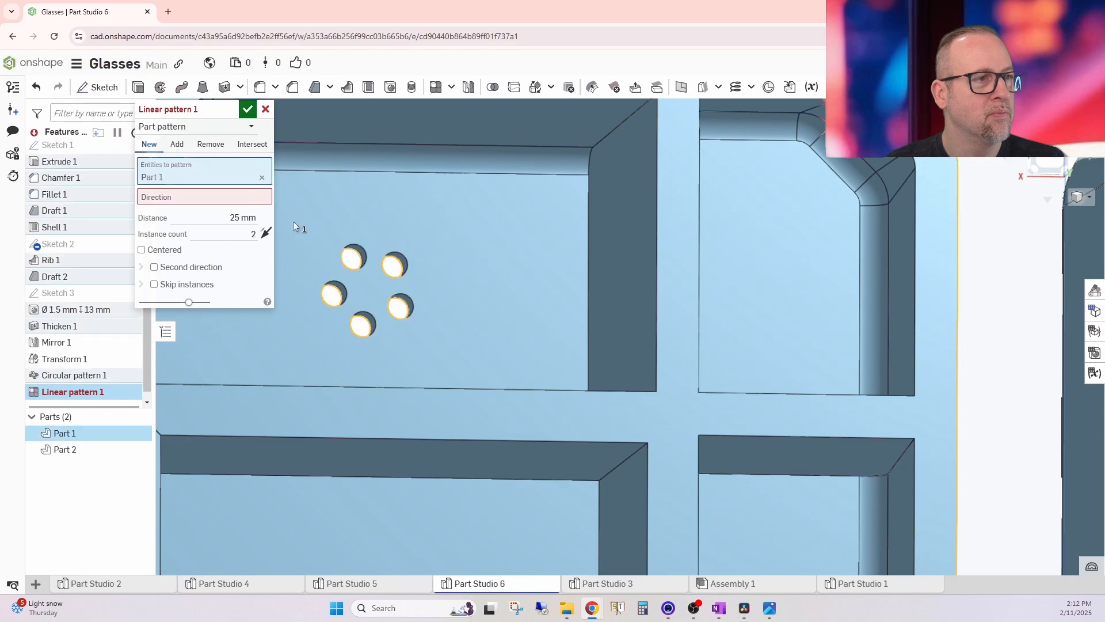
pyautogui.click(176, 201)
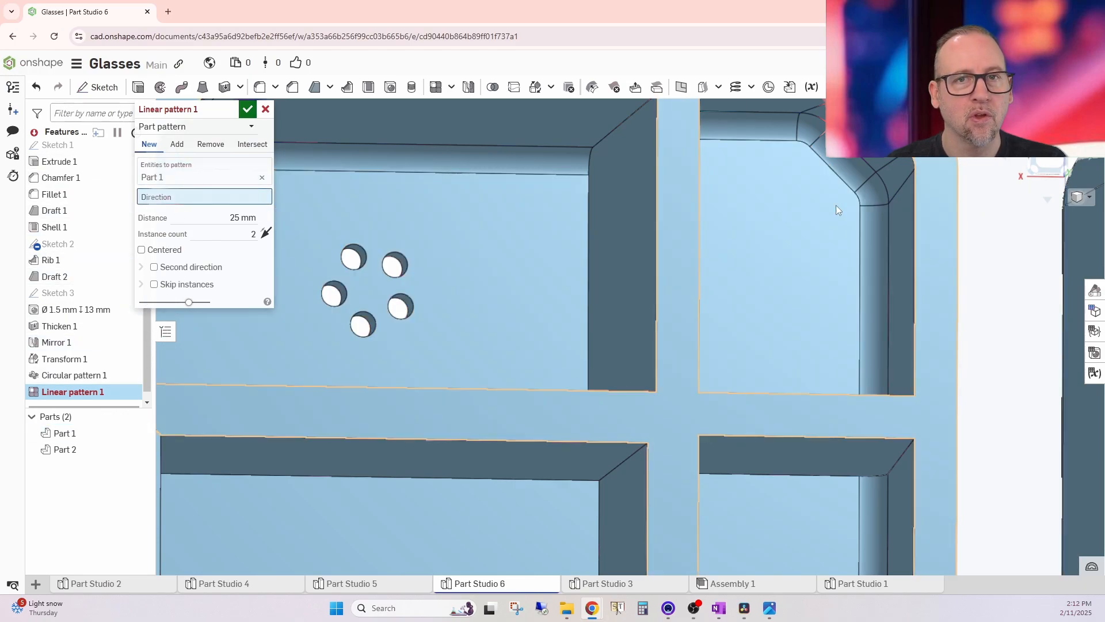
pyautogui.scroll(-3, 385, 360)
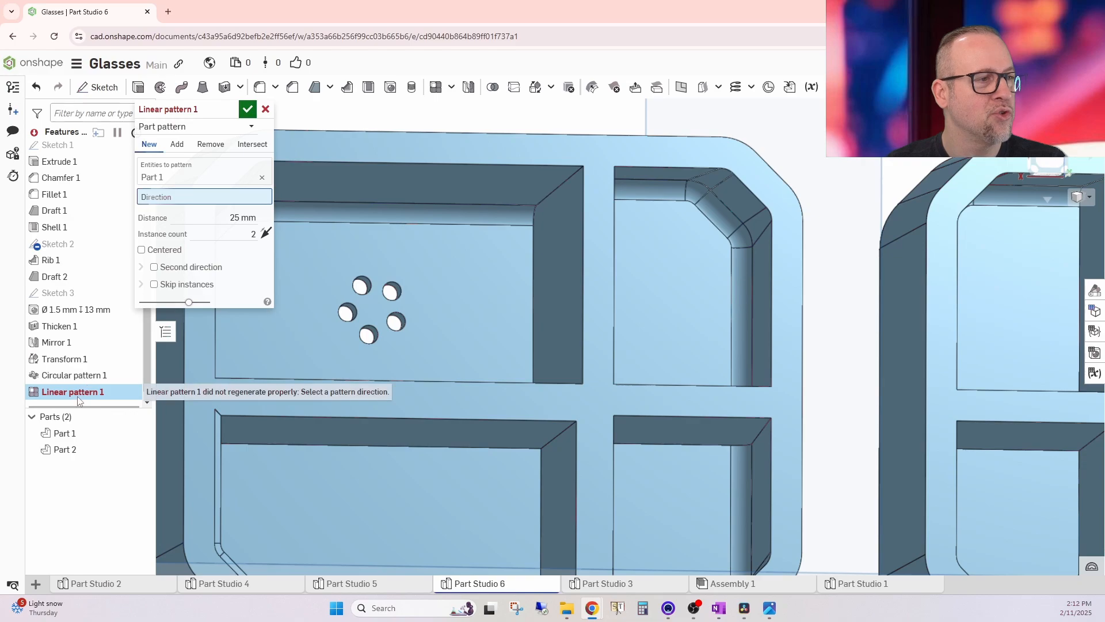
pyautogui.moveTo(420, 315); pyautogui.dragTo(509, 308, button='middle')
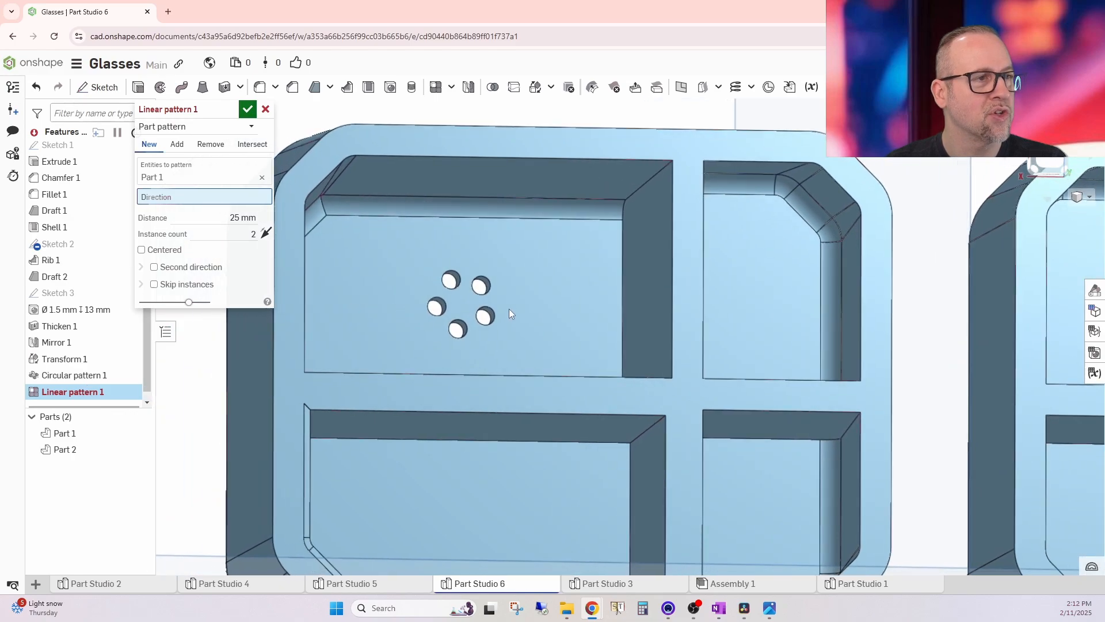
pyautogui.click(414, 195)
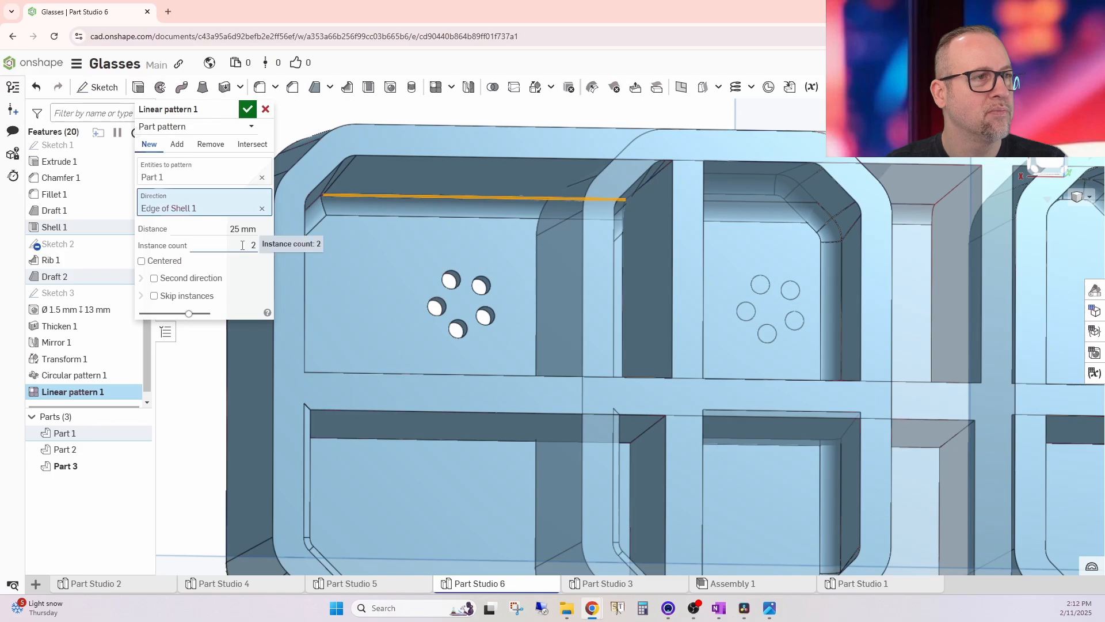
pyautogui.click(248, 109)
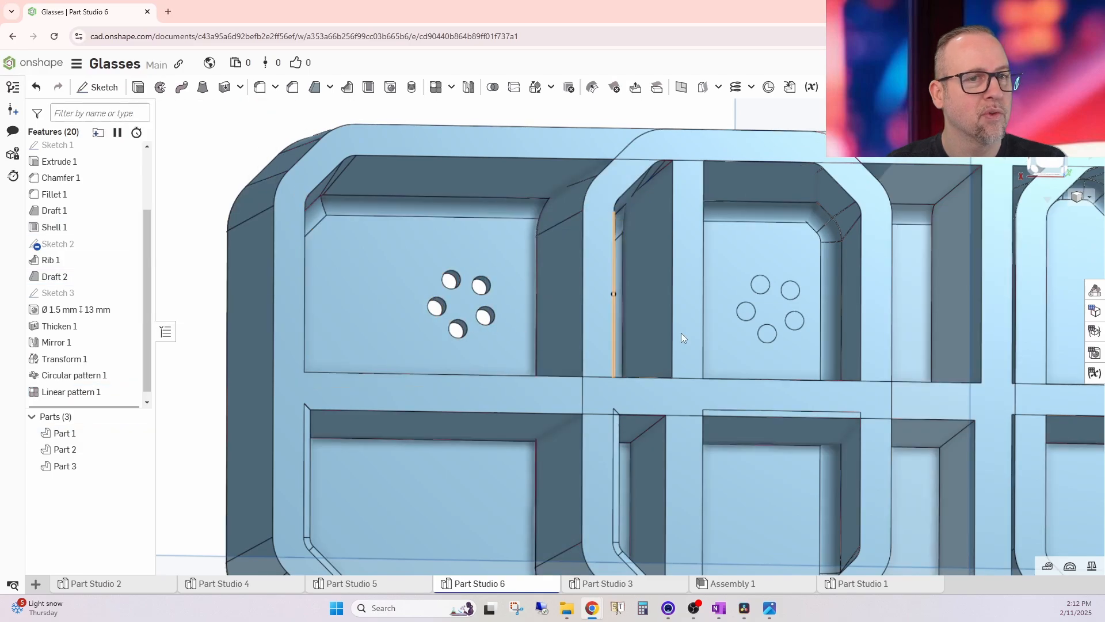
pyautogui.moveTo(772, 335); pyautogui.dragTo(717, 324, button='right')
pyautogui.scroll(-5, 717, 325)
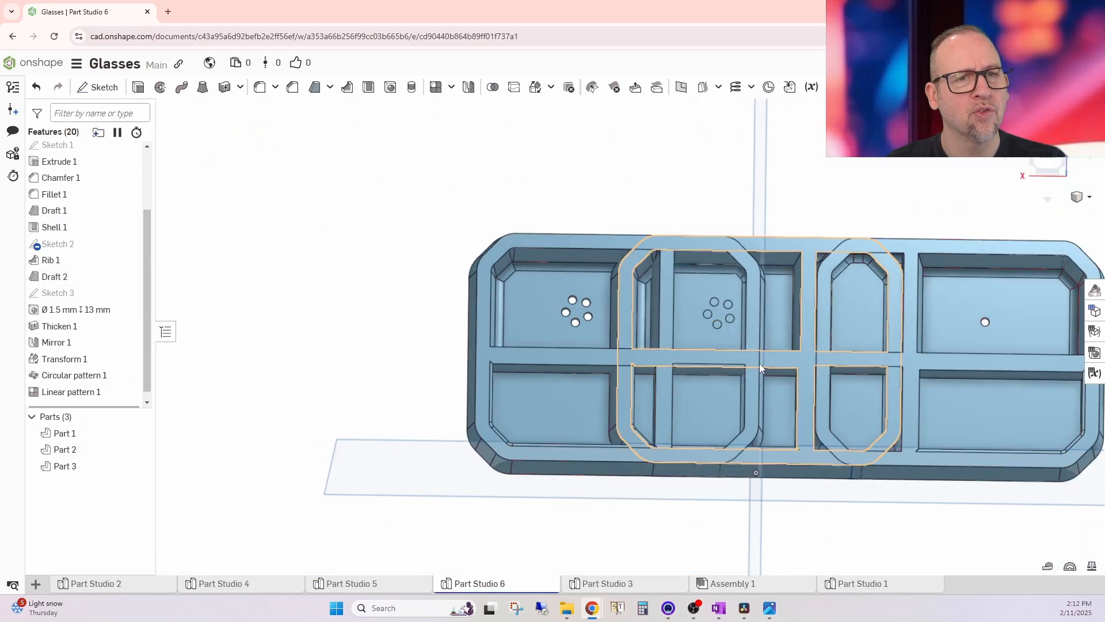
pyautogui.moveTo(758, 364); pyautogui.dragTo(792, 255, button='right')
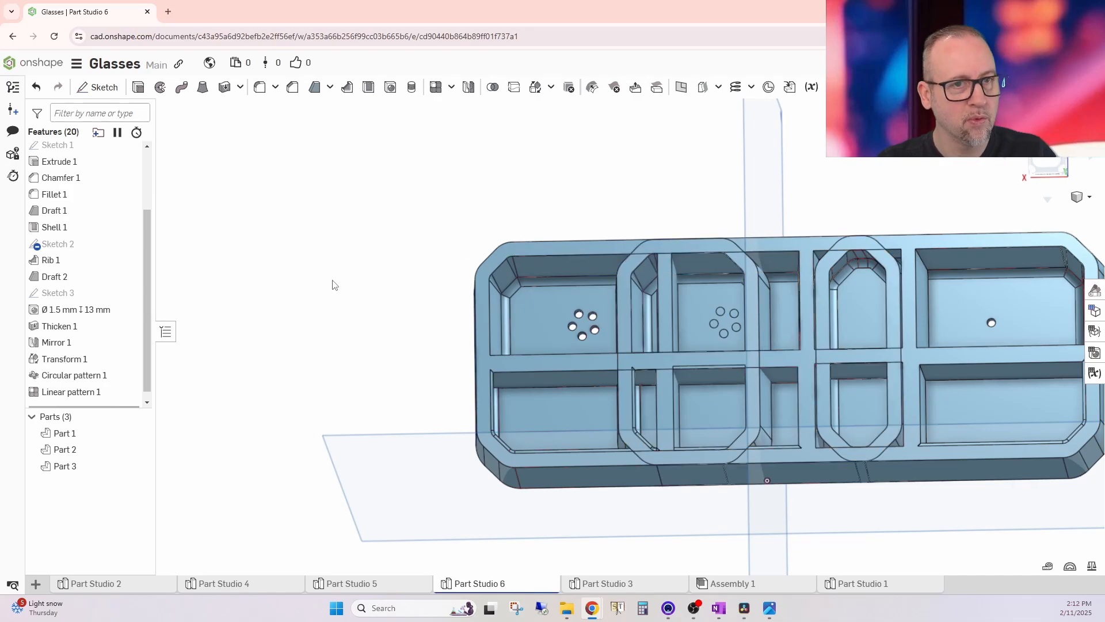
# - Undo the linear pattern of Part 1 and clear the face selection
pyautogui.hotkey('ctrl', 'z')
pyautogui.scroll(5, 518, 357)
pyautogui.moveTo(675, 340); pyautogui.dragTo(610, 323, button='right')
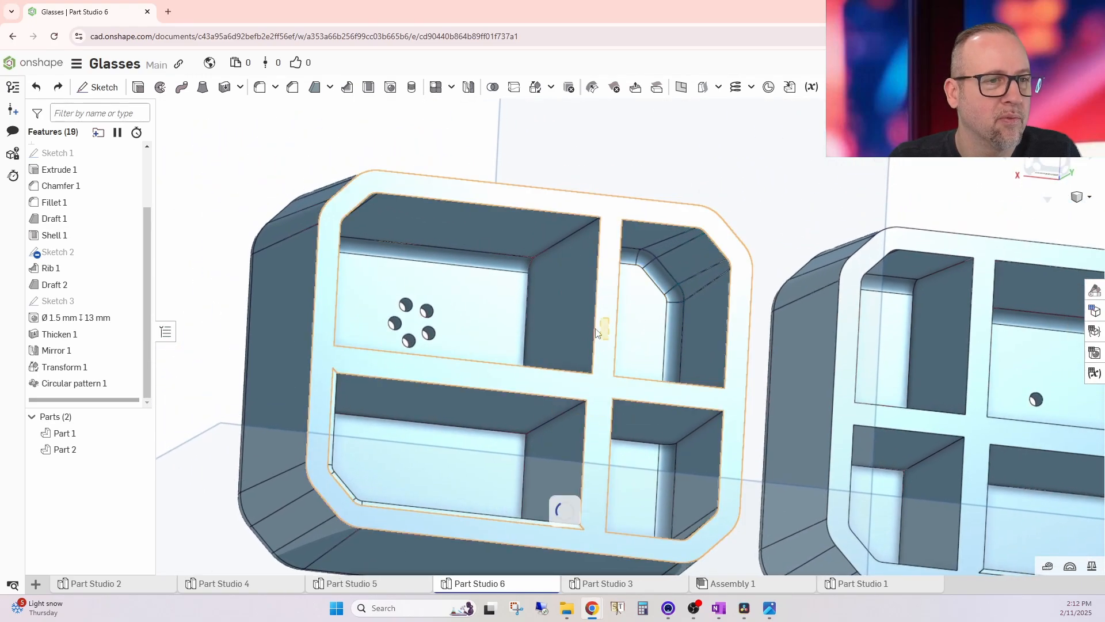
pyautogui.moveTo(596, 328); pyautogui.dragTo(585, 318)
pyautogui.moveTo(584, 318)
pyautogui.mouseDown(button='right')
pyautogui.moveTo(554, 288)
pyautogui.moveTo(569, 309)
pyautogui.mouseUp(button='right')
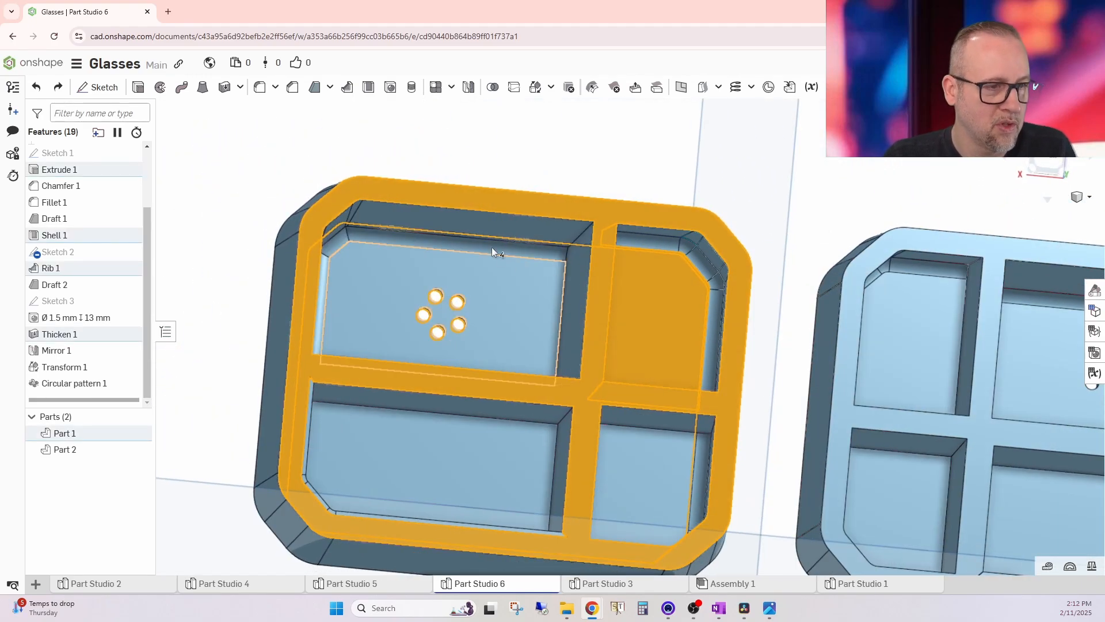
pyautogui.click(505, 185)
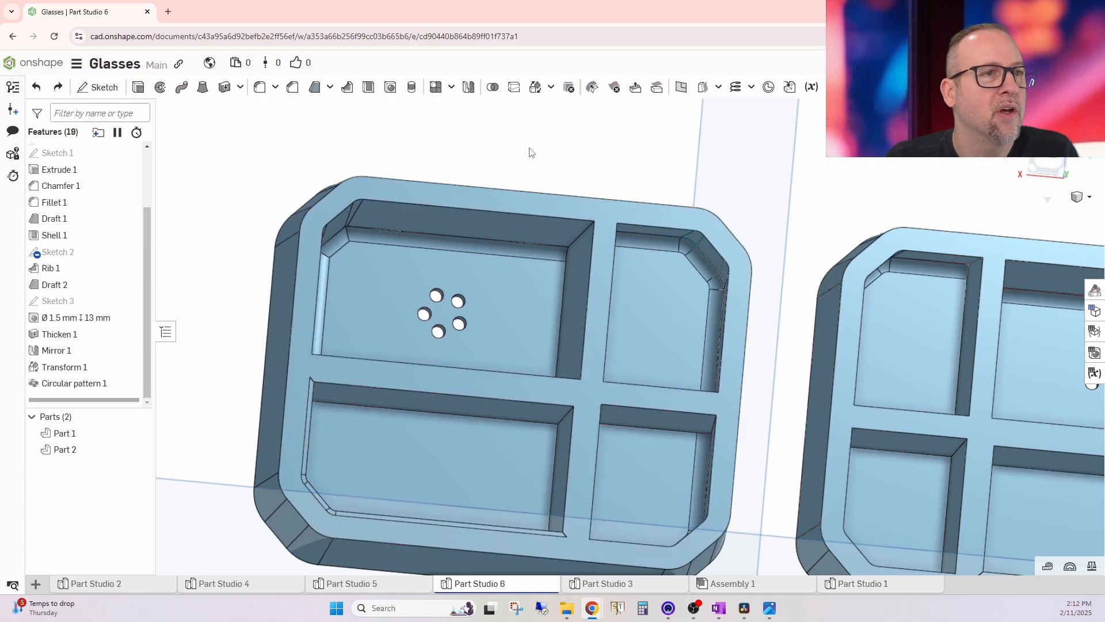
pyautogui.click(1044, 157)
pyautogui.scroll(6, 523, 273)
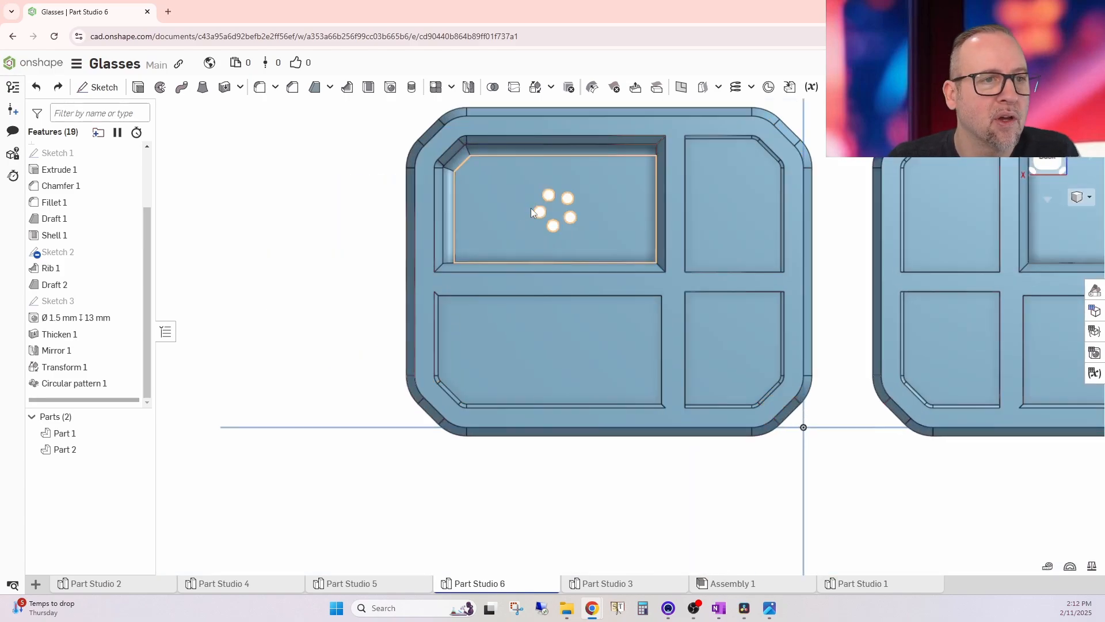
pyautogui.moveTo(683, 230); pyautogui.dragTo(593, 282, button='middle')
pyautogui.scroll(-2, 620, 282)
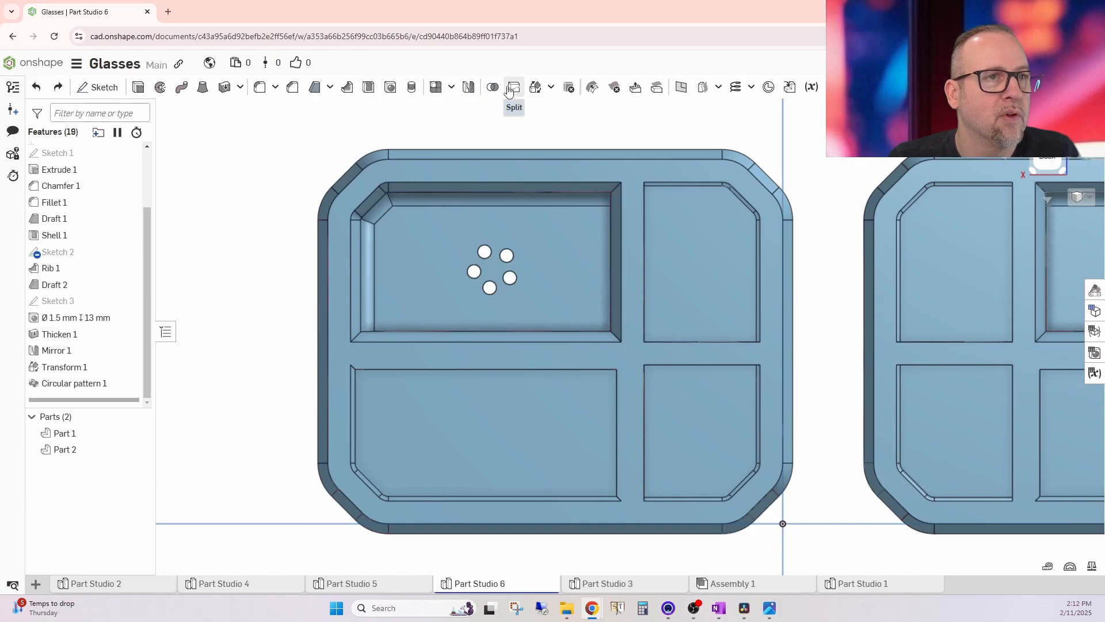
# - Set up a linear part pattern of Part 1 along the pocket's long upper Shell 1 edge with 2 instances 25 mm apart
pyautogui.click(550, 87)
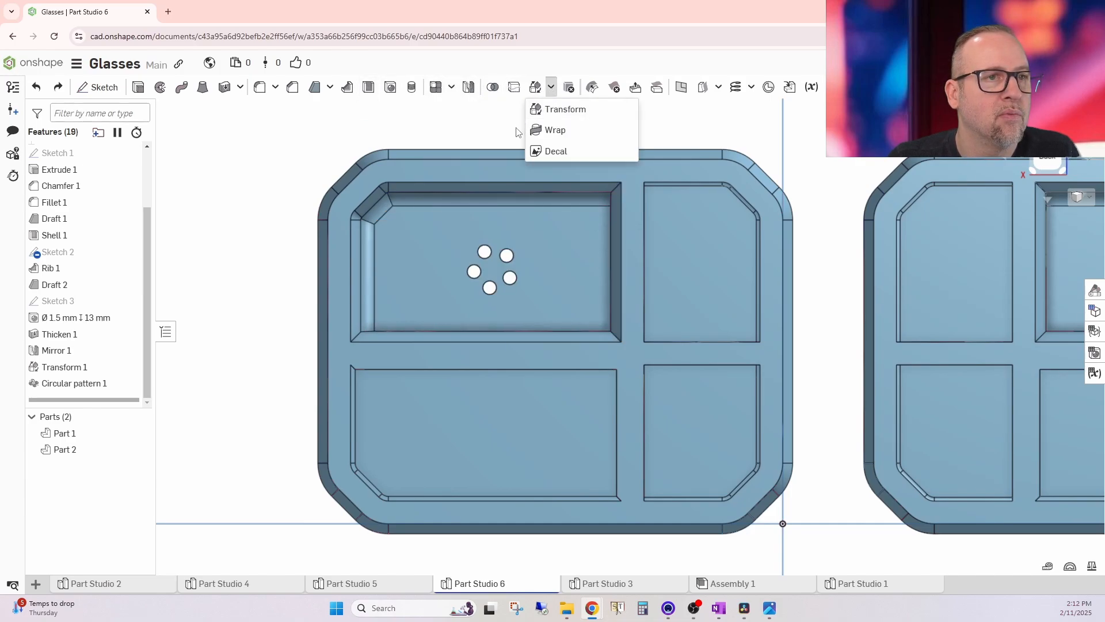
pyautogui.click(451, 87)
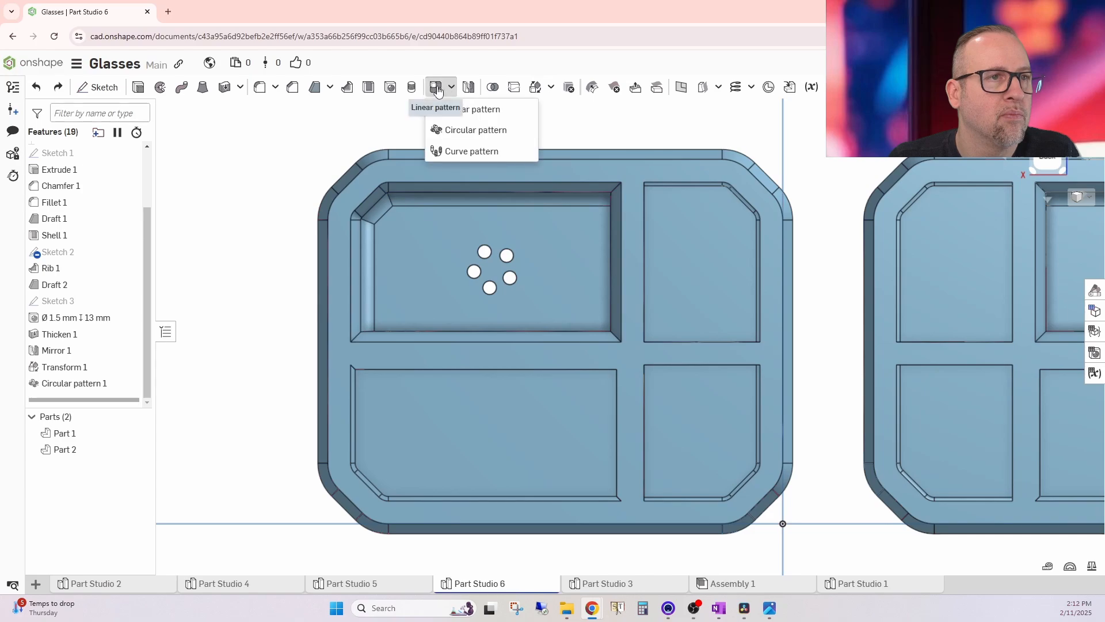
pyautogui.click(437, 90)
pyautogui.scroll(5, 476, 275)
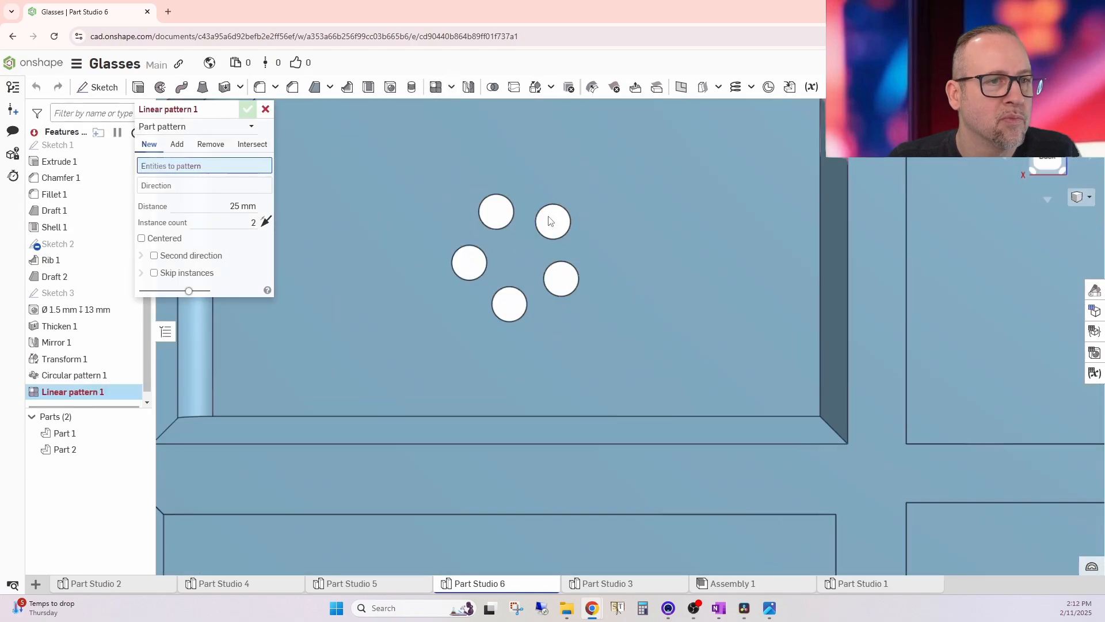
pyautogui.click(443, 317)
pyautogui.scroll(-5, 395, 318)
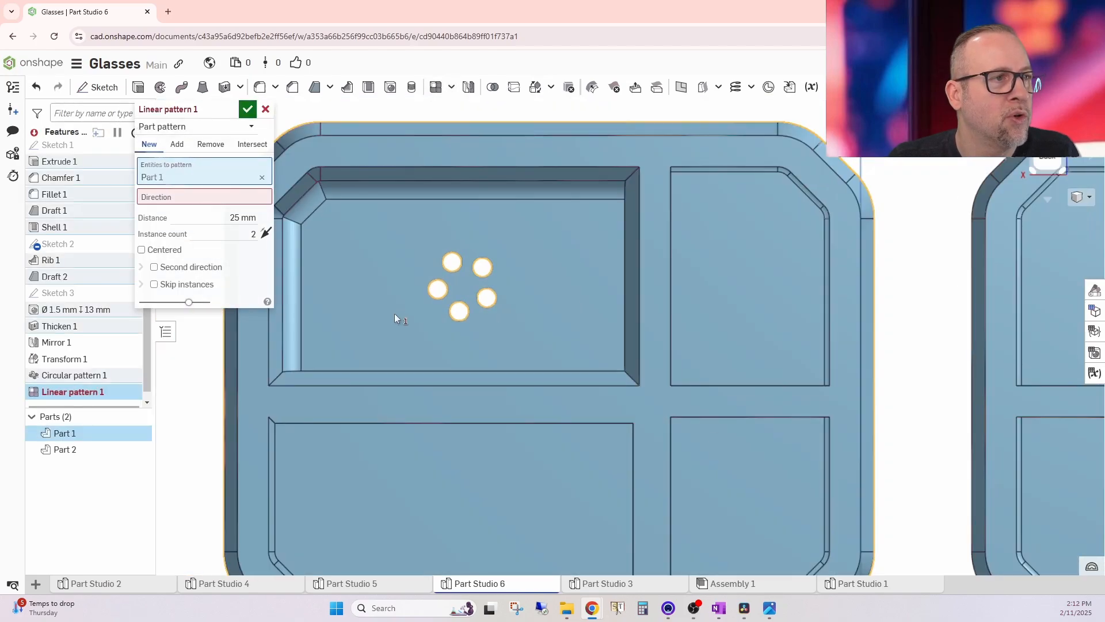
pyautogui.click(188, 200)
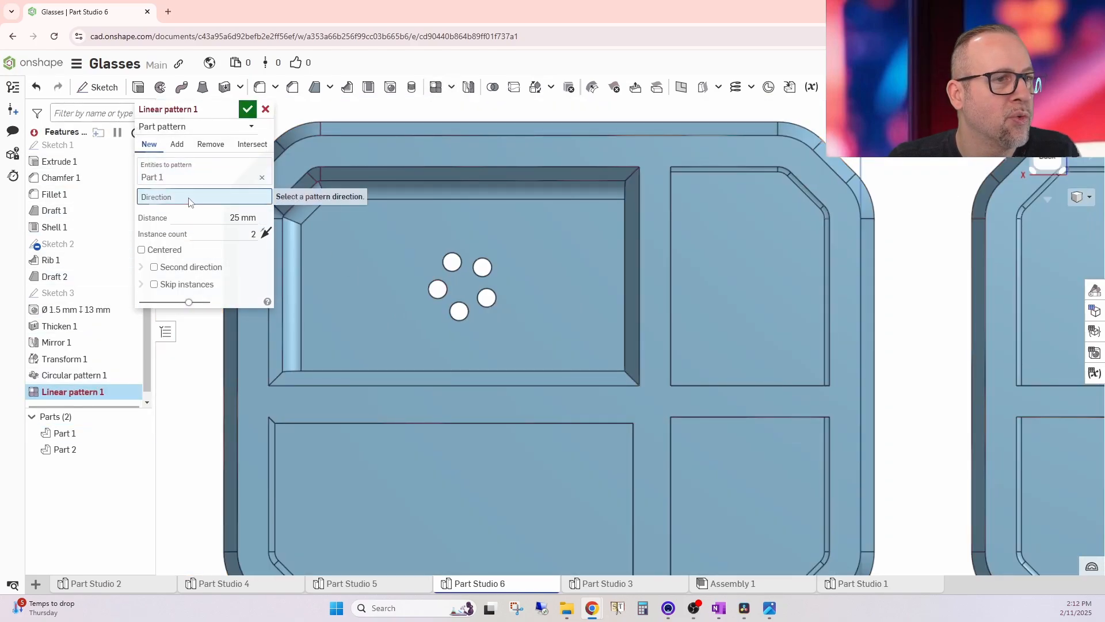
pyautogui.click(382, 180)
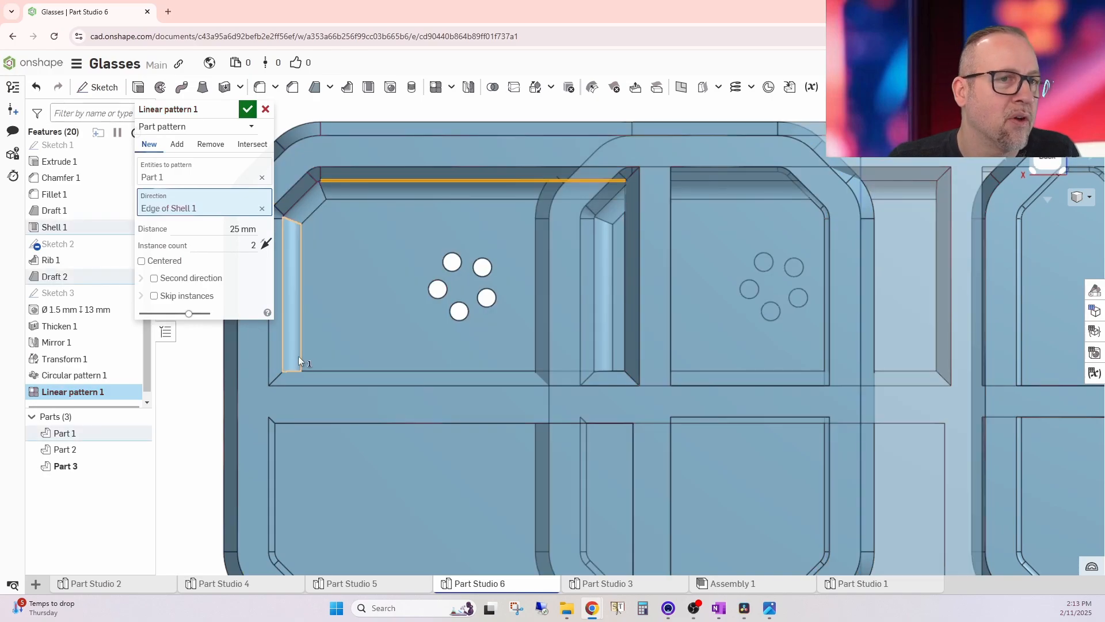
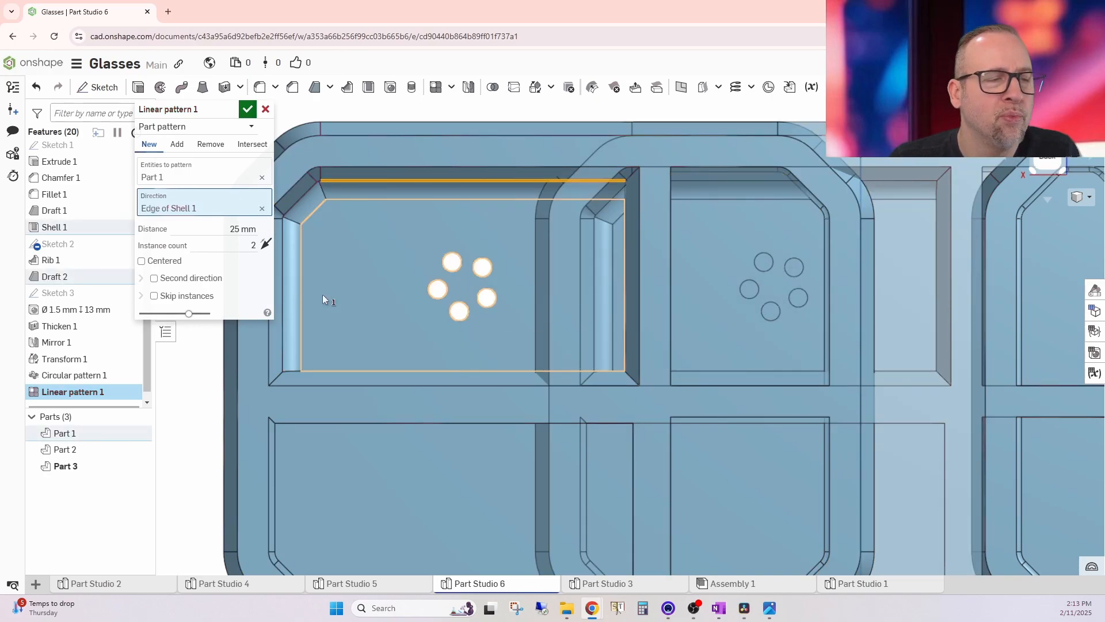
# - Try the Add, Remove and Intersect results for the linear pattern, return it to New, and accept it
pyautogui.click(176, 144)
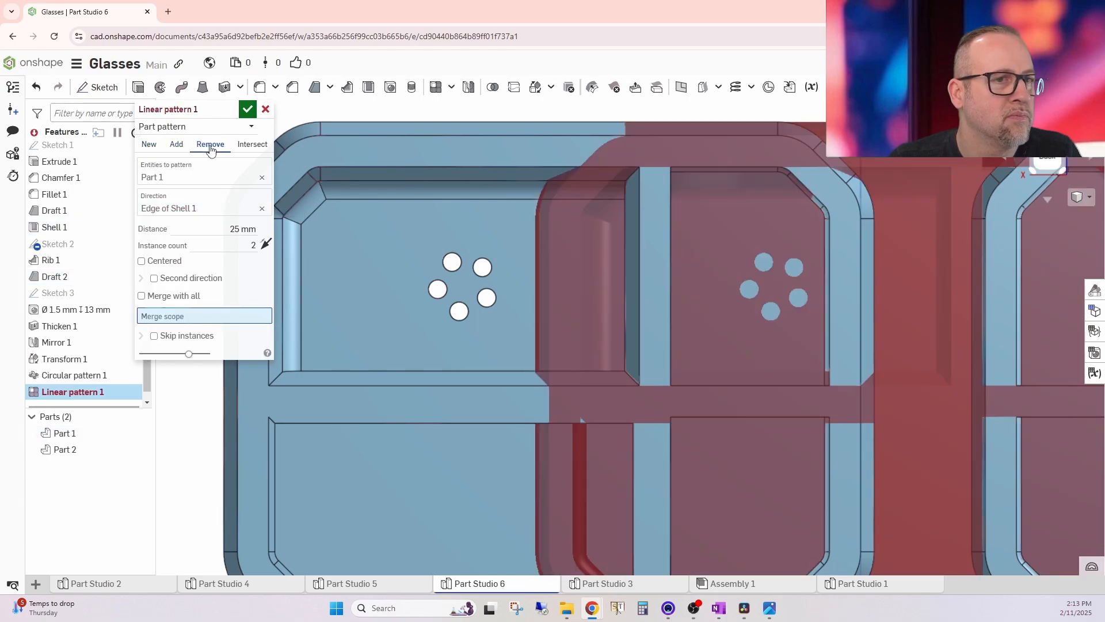
pyautogui.click(248, 149)
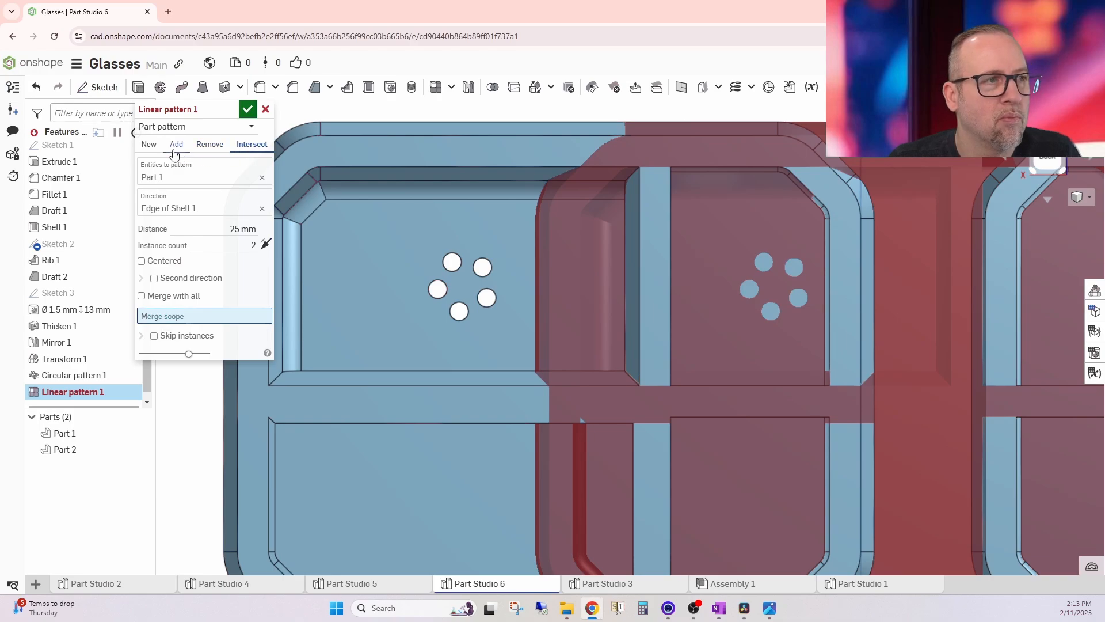
pyautogui.click(151, 147)
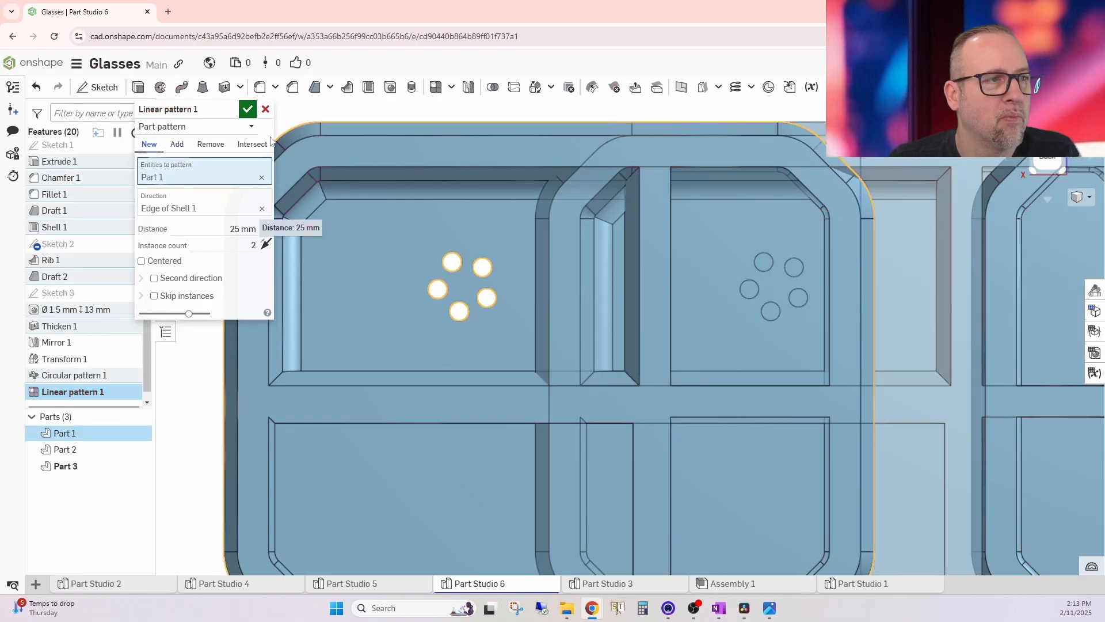
pyautogui.click(247, 108)
pyautogui.scroll(-3, 704, 405)
pyautogui.scroll(-3, 705, 405)
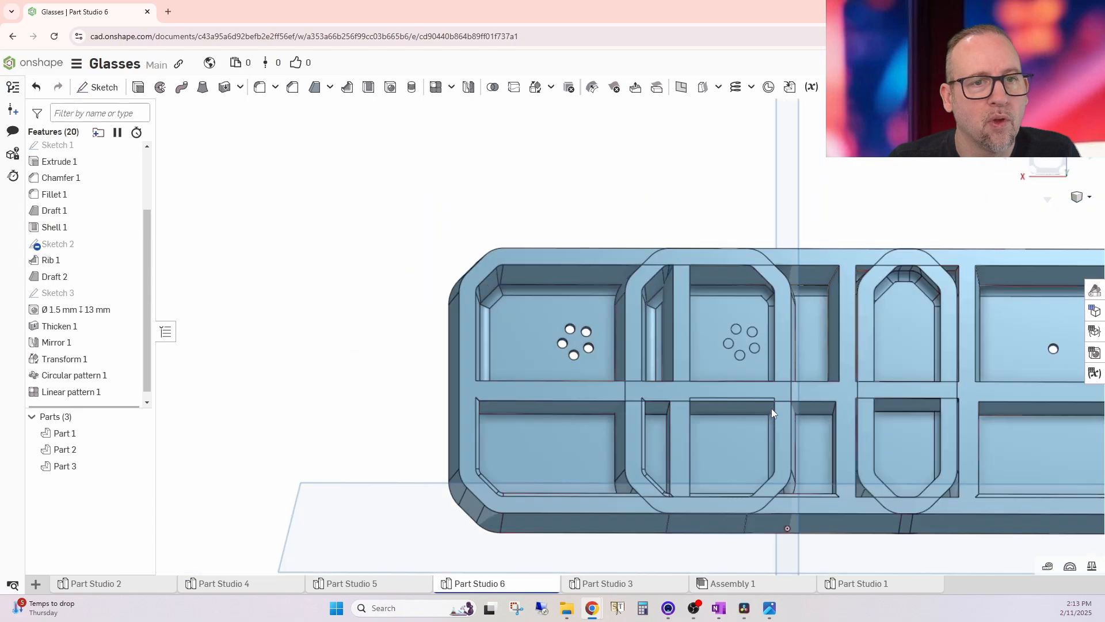
pyautogui.moveTo(771, 409); pyautogui.dragTo(596, 406, button='right')
pyautogui.scroll(3, 597, 406)
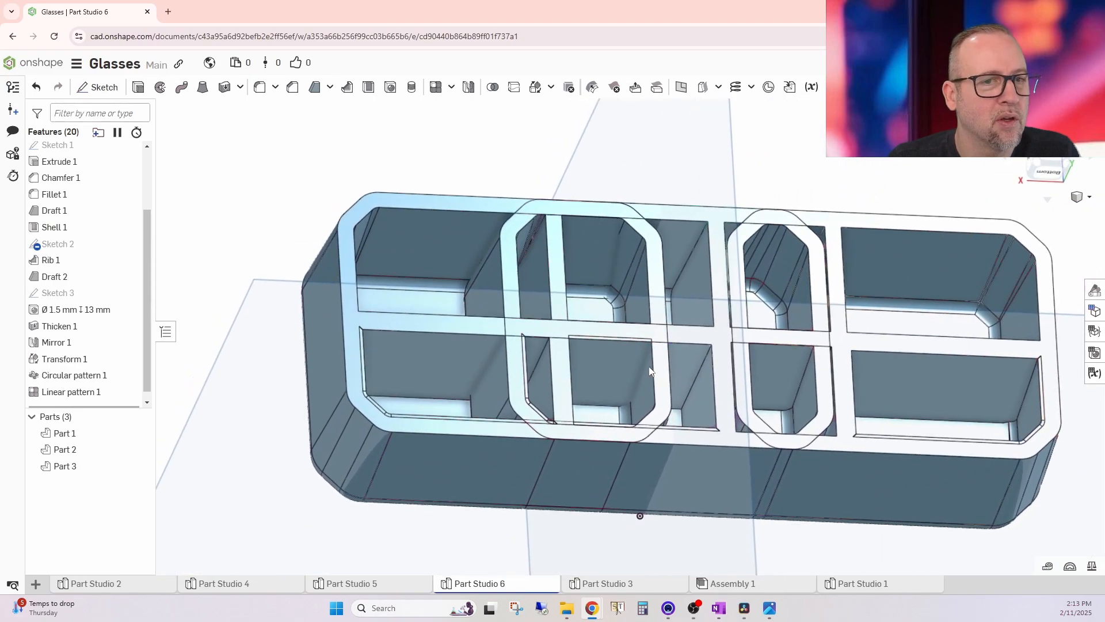
# - Undo the linear pattern of Part 1 and the circular hole pattern, viewing the part face-on
pyautogui.hotkey('ctrl', 'z')
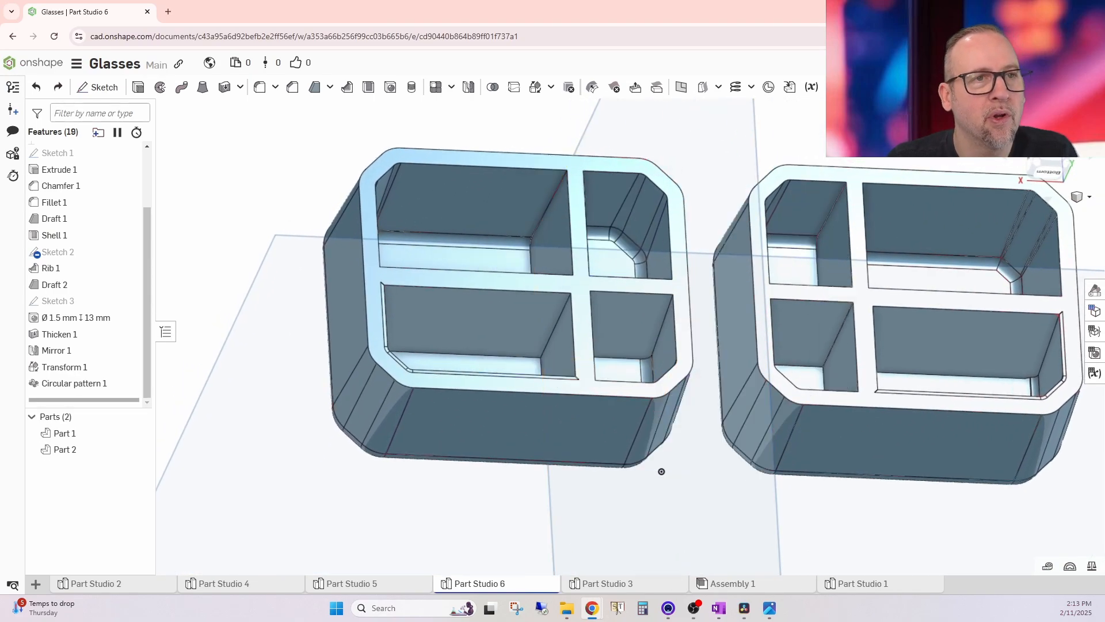
pyautogui.click(1048, 146)
pyautogui.scroll(5, 540, 277)
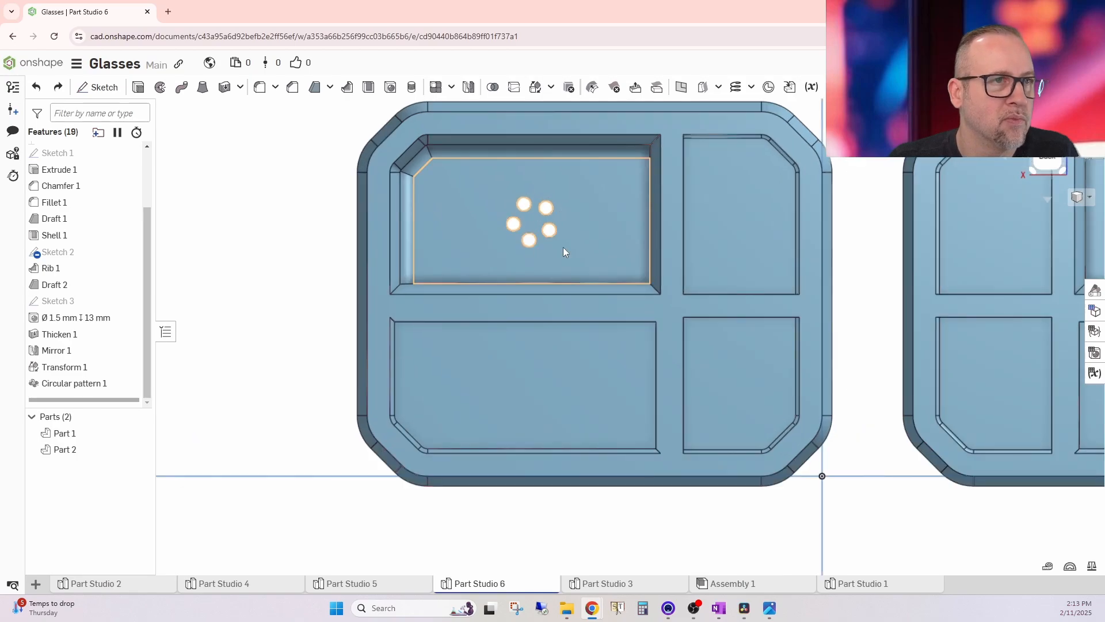
pyautogui.hotkey('ctrl', 'z')
pyautogui.scroll(5, 581, 256)
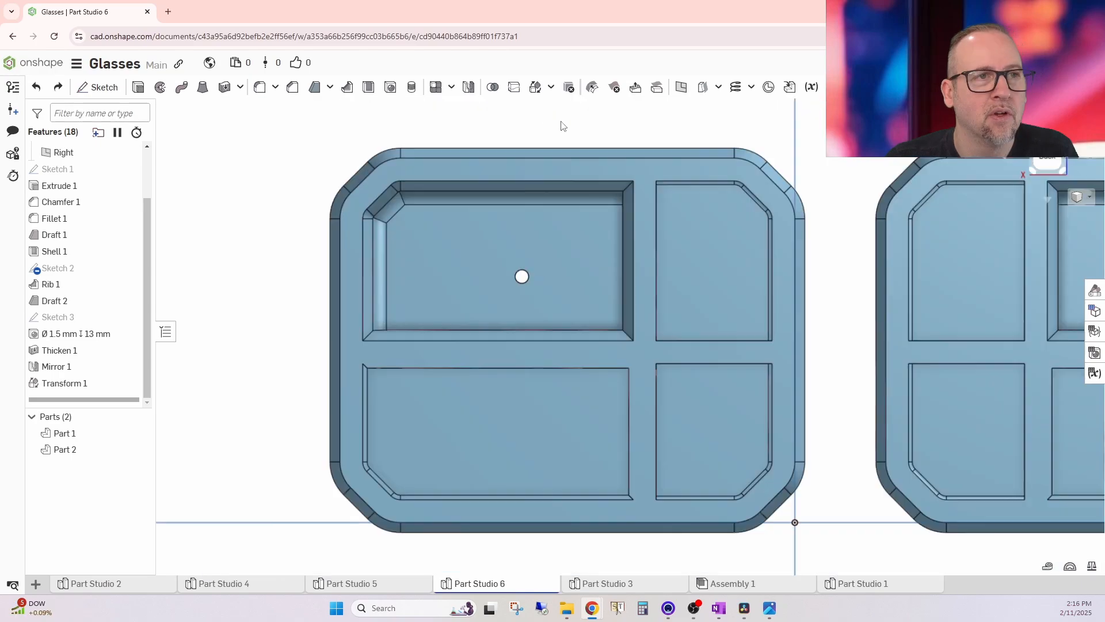
# - Start a linear face pattern with the cylindrical face of the 1.5 mm hole as the face to pattern
pyautogui.click(436, 87)
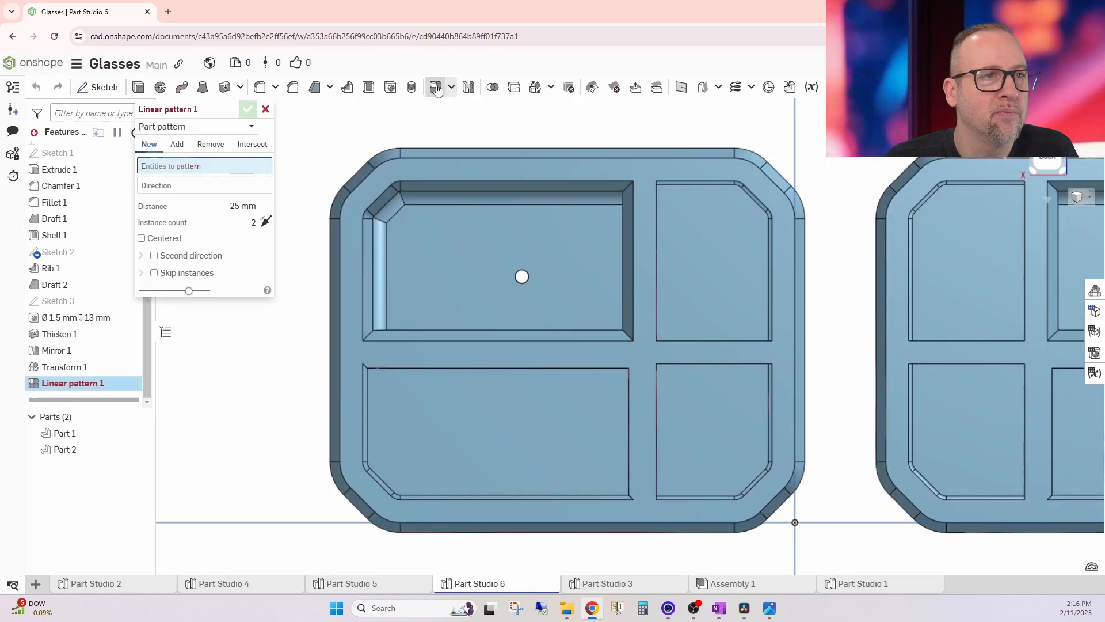
pyautogui.scroll(5, 473, 260)
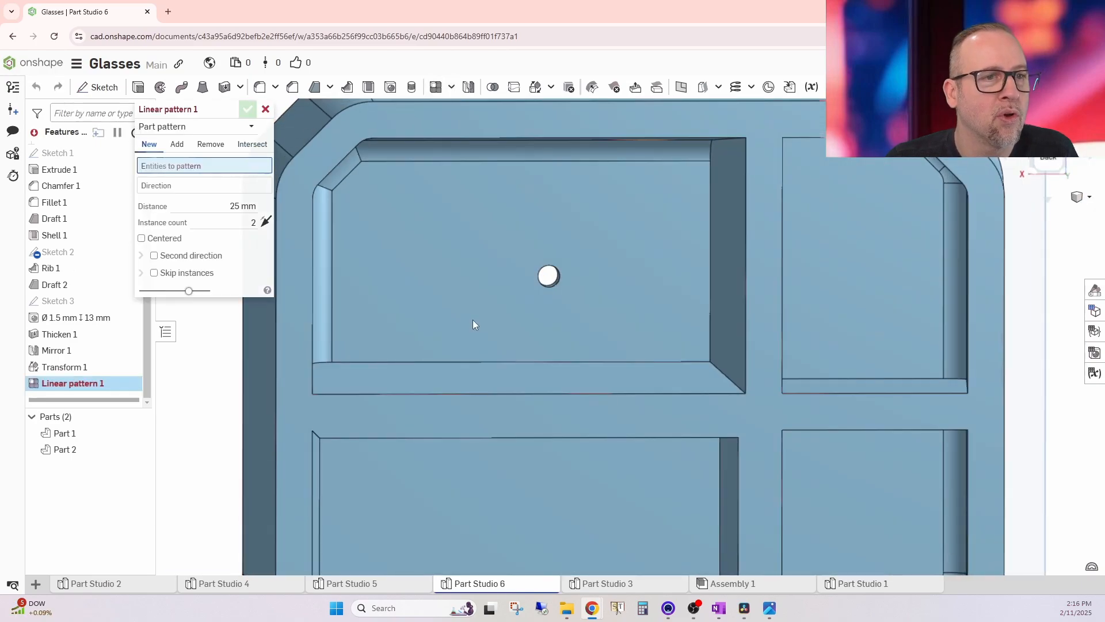
pyautogui.click(184, 126)
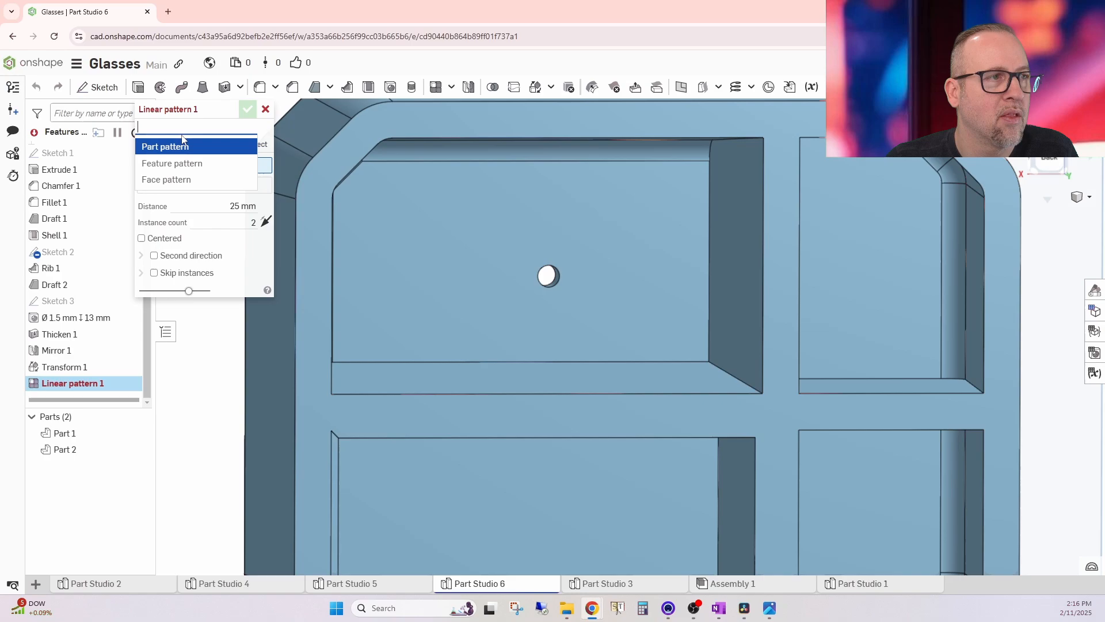
pyautogui.click(180, 180)
pyautogui.scroll(3, 602, 228)
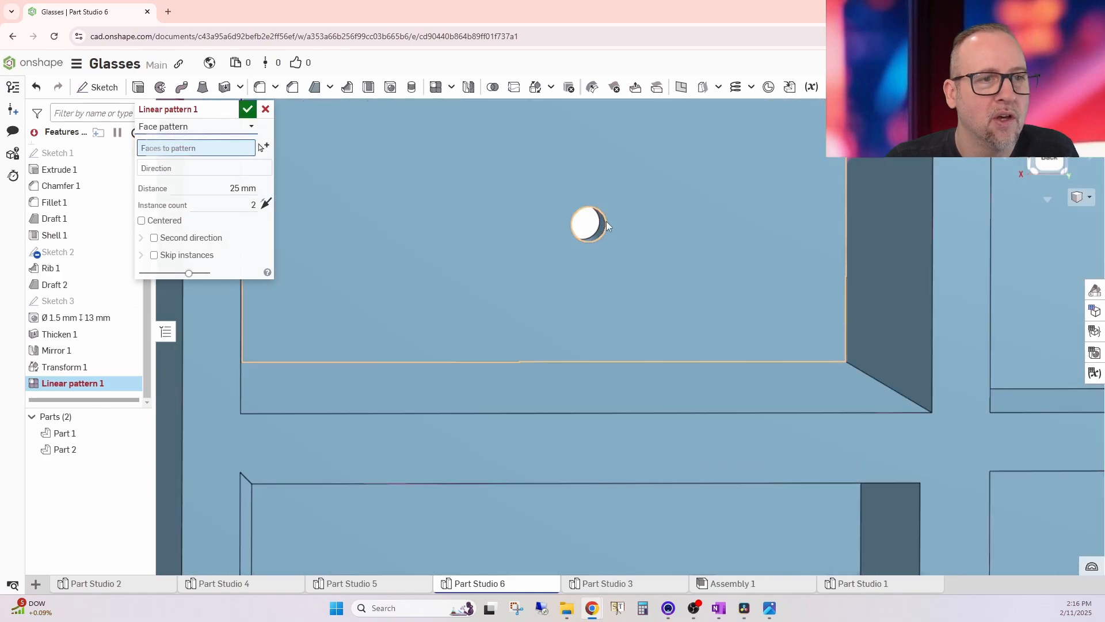
pyautogui.click(602, 228)
pyautogui.scroll(-3, 437, 272)
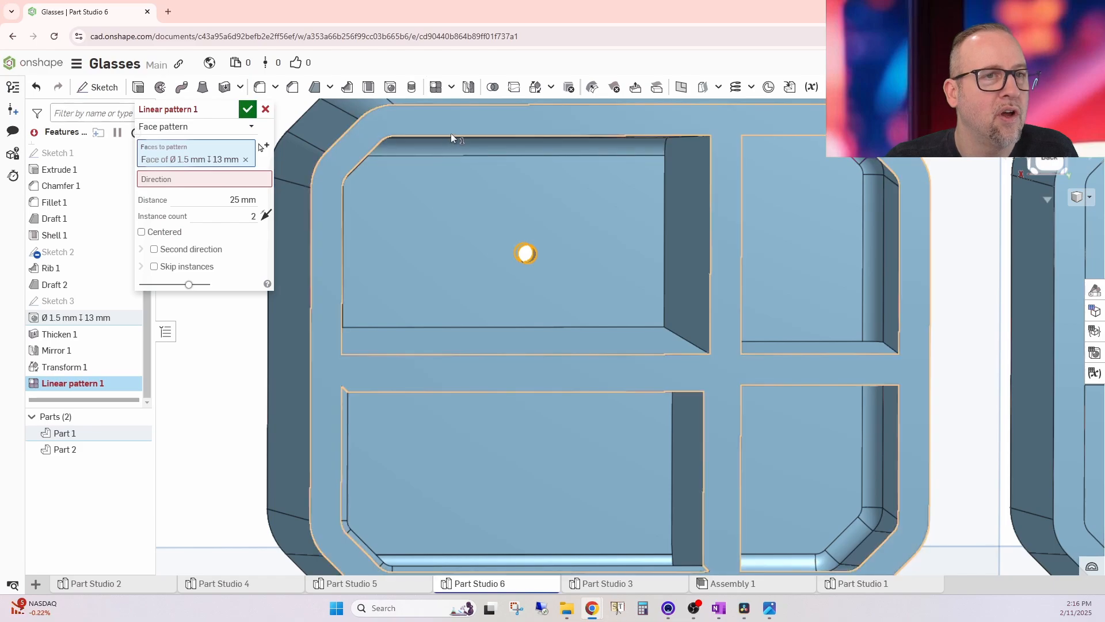
# - Set the pattern direction to the pocket's long upper Shell 1 edge, keeping only the hole face in the faces to pattern
pyautogui.moveTo(433, 274)
pyautogui.mouseDown(button='right')
pyautogui.moveTo(425, 264)
pyautogui.moveTo(454, 212)
pyautogui.moveTo(467, 311)
pyautogui.moveTo(440, 257)
pyautogui.mouseUp(button='right')
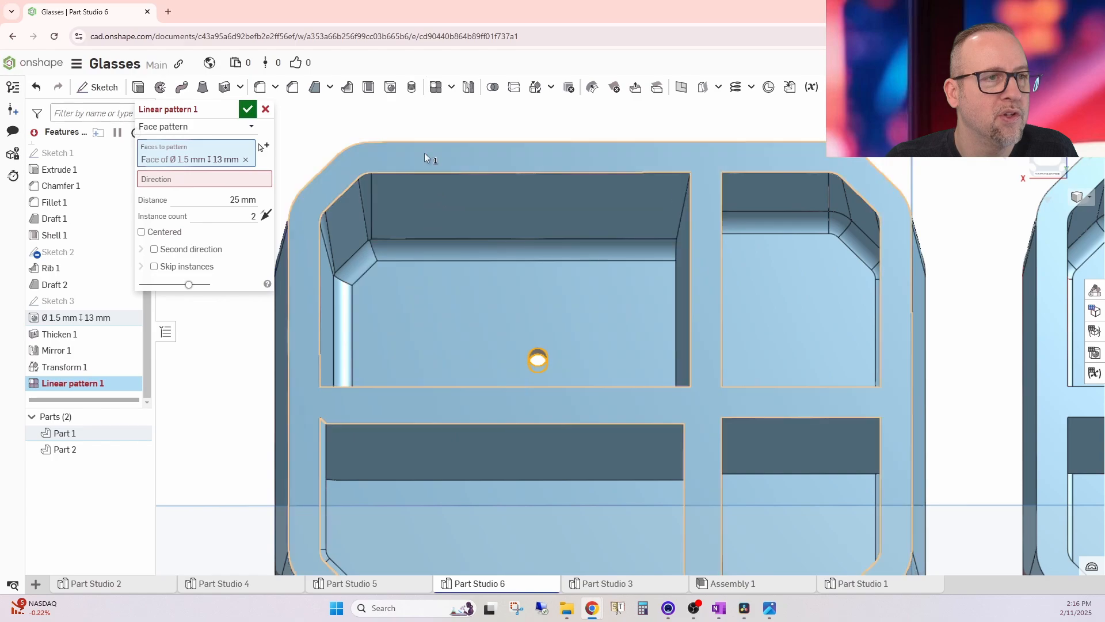
pyautogui.click(418, 173)
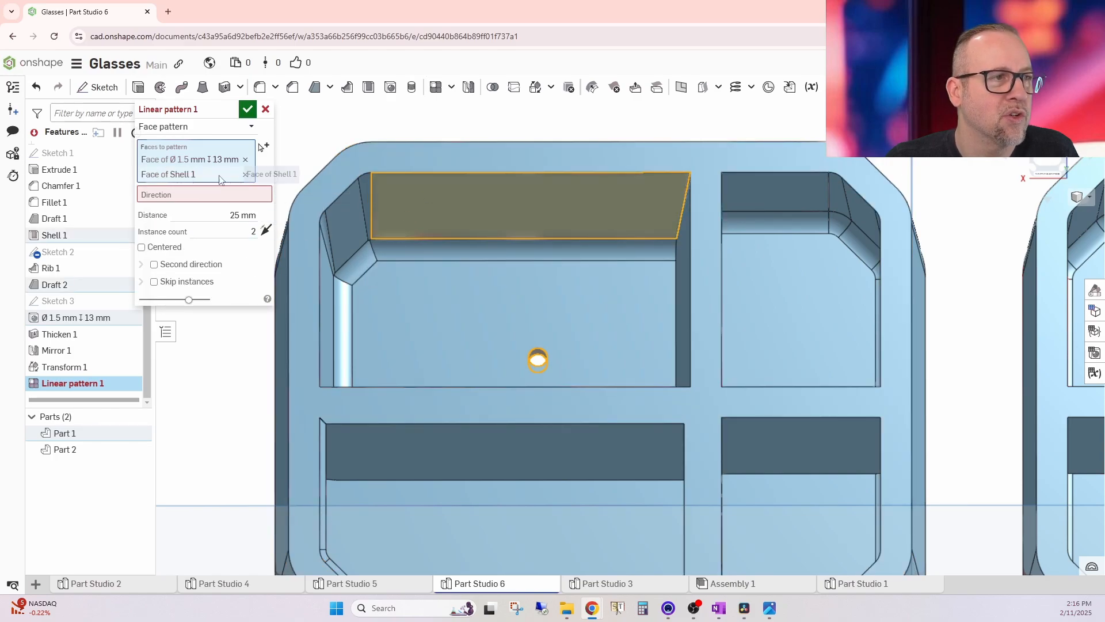
pyautogui.click(246, 174)
pyautogui.click(161, 181)
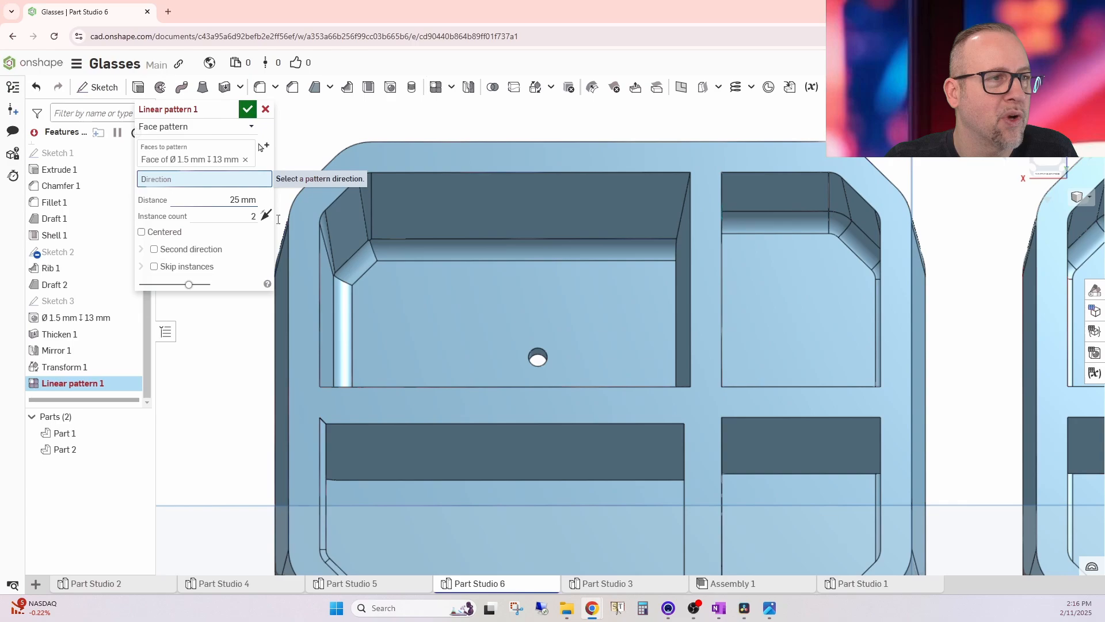
pyautogui.click(405, 172)
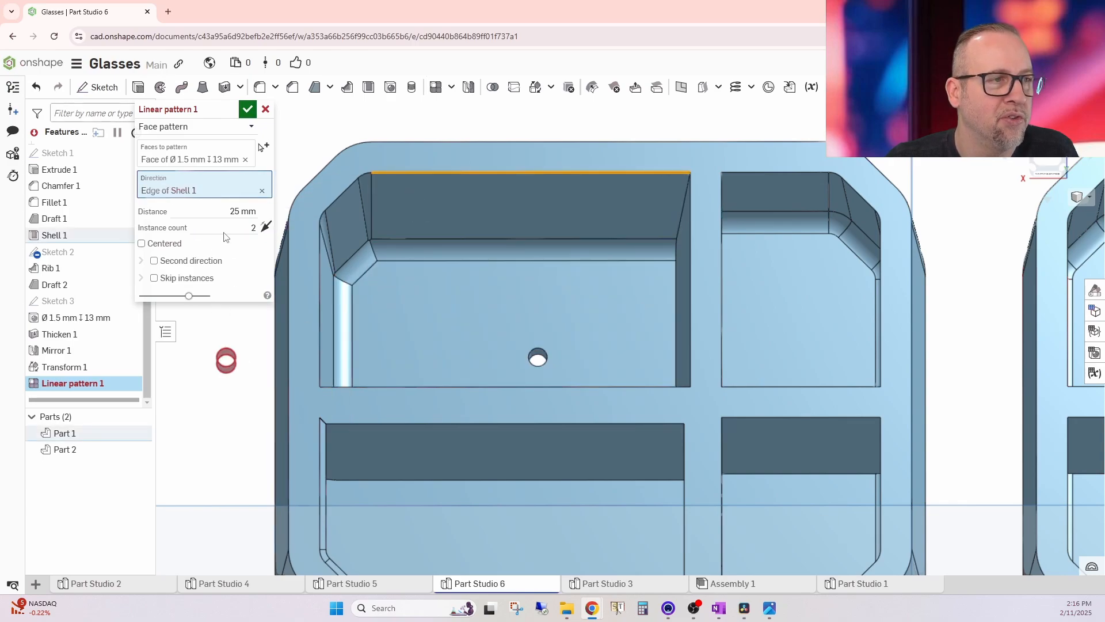
# - Set the hole pattern to 5 instances at a distance of 3 mm and finish it
pyautogui.click(233, 213)
pyautogui.write('10')
pyautogui.press('Return')
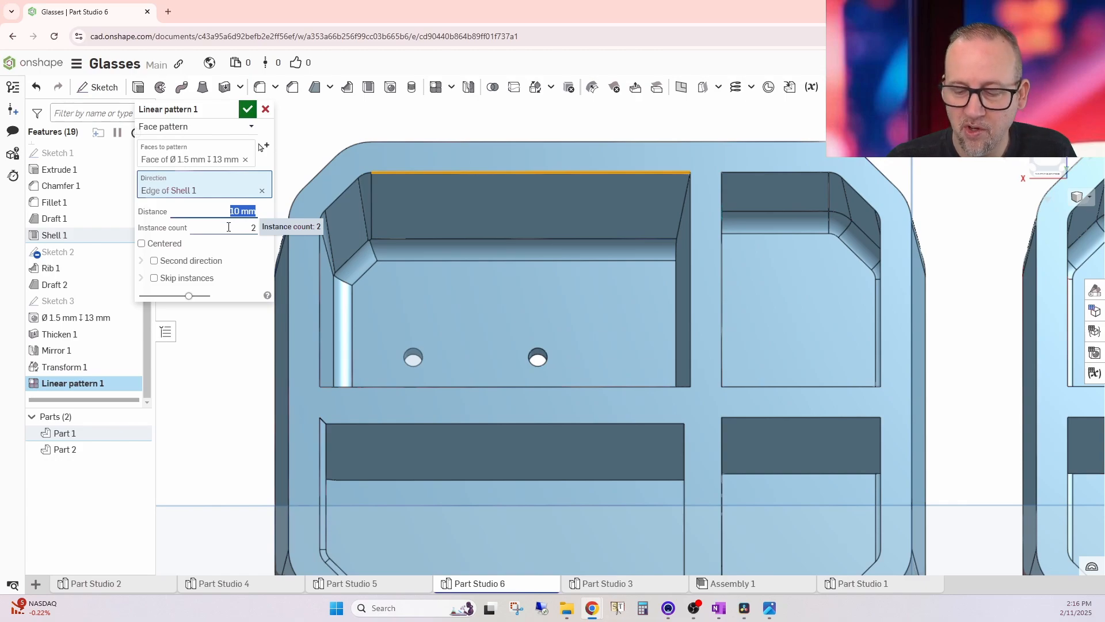
pyautogui.press('Return')
pyautogui.click(236, 226)
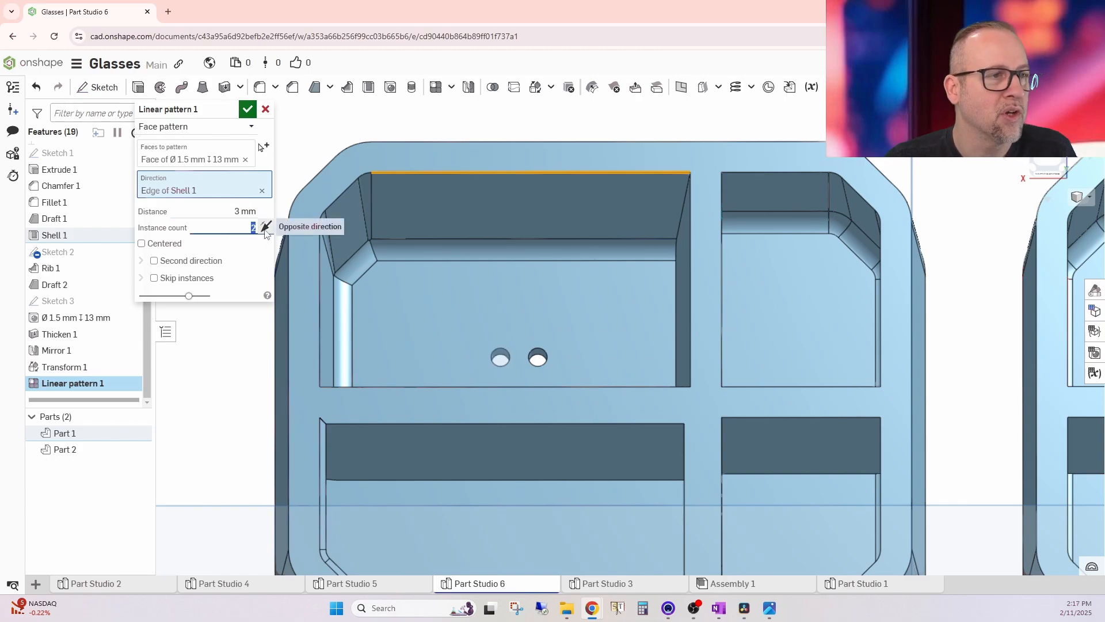
pyautogui.press('Return')
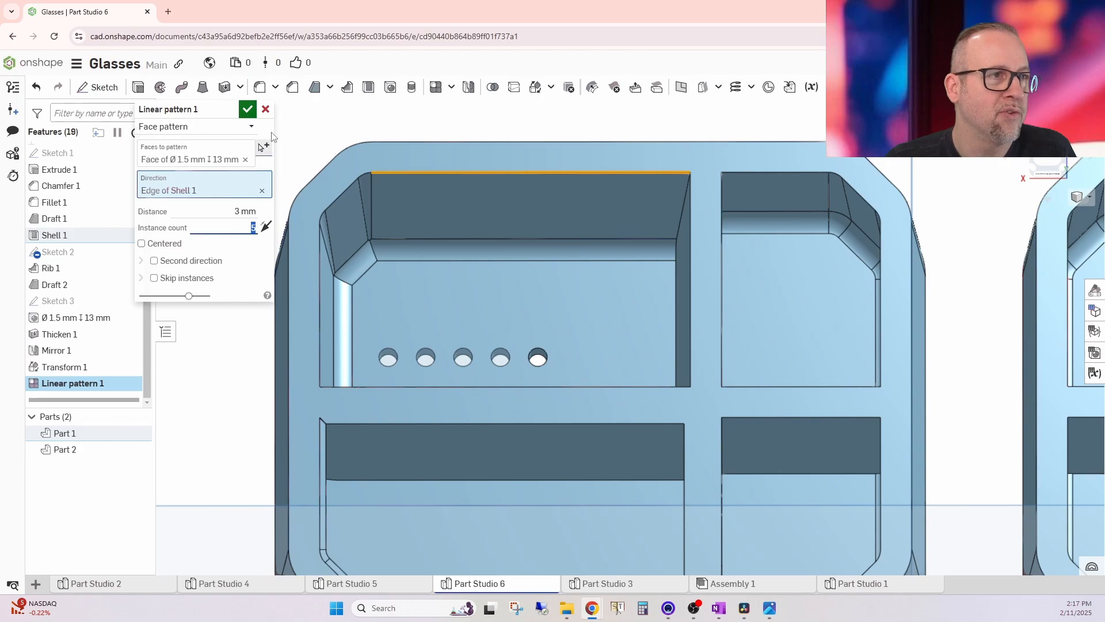
pyautogui.click(249, 112)
pyautogui.moveTo(530, 355)
pyautogui.mouseDown(button='right')
pyautogui.moveTo(521, 372)
pyautogui.moveTo(534, 365)
pyautogui.mouseUp(button='right')
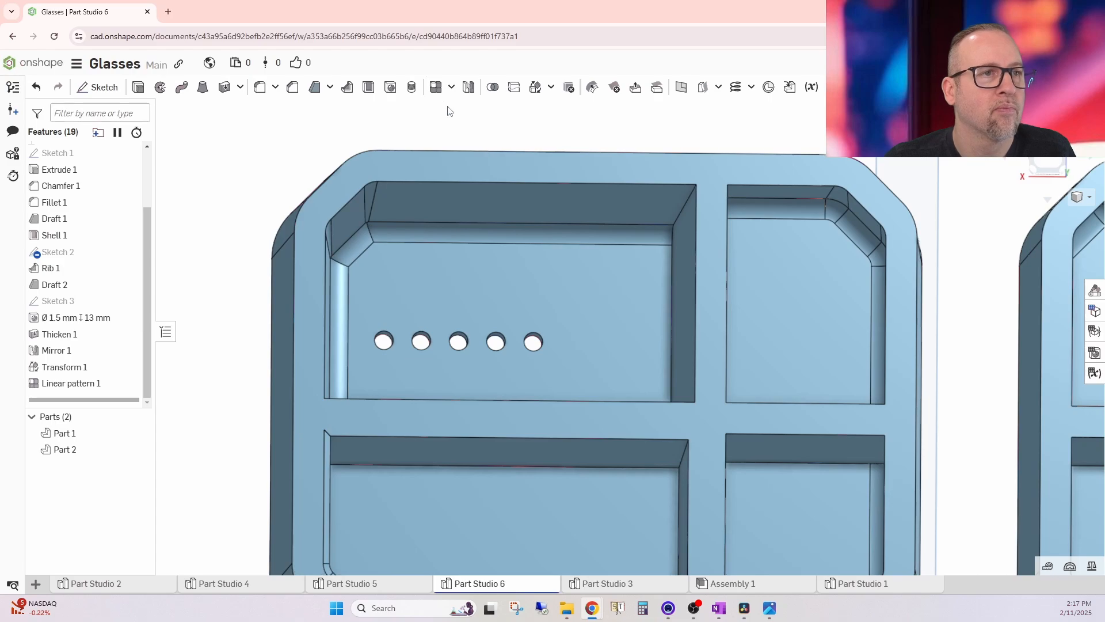
# - Start a circular face pattern with the faces of the two 1.5 mm holes nearest the vertical rib as the faces to pattern
pyautogui.click(451, 87)
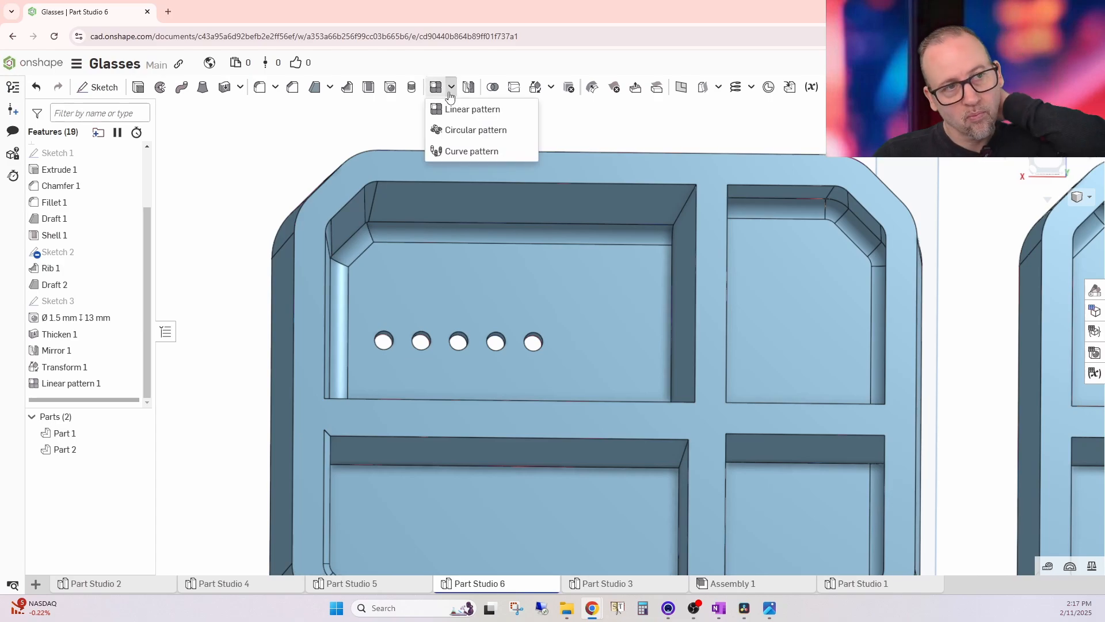
pyautogui.click(456, 136)
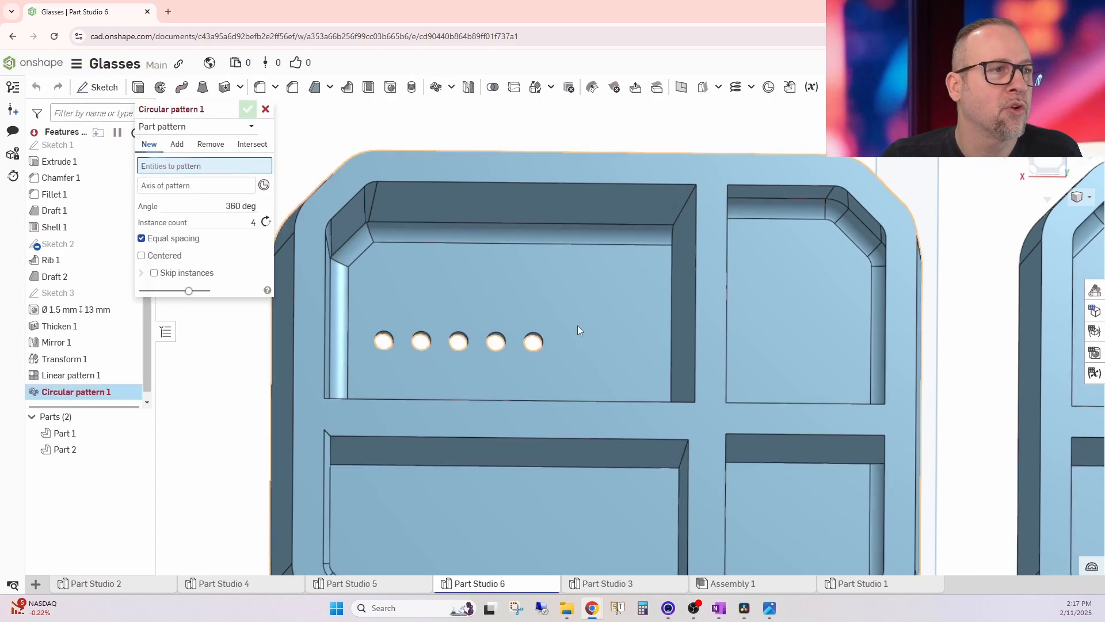
pyautogui.scroll(-3, 544, 355)
pyautogui.click(195, 126)
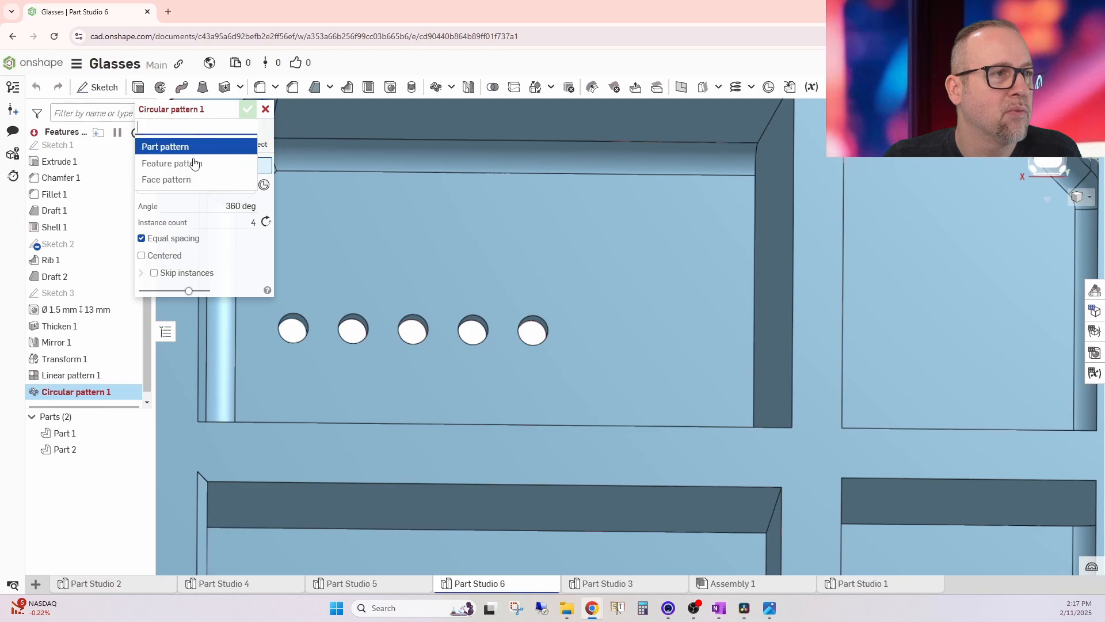
pyautogui.click(173, 180)
pyautogui.scroll(-2, 534, 357)
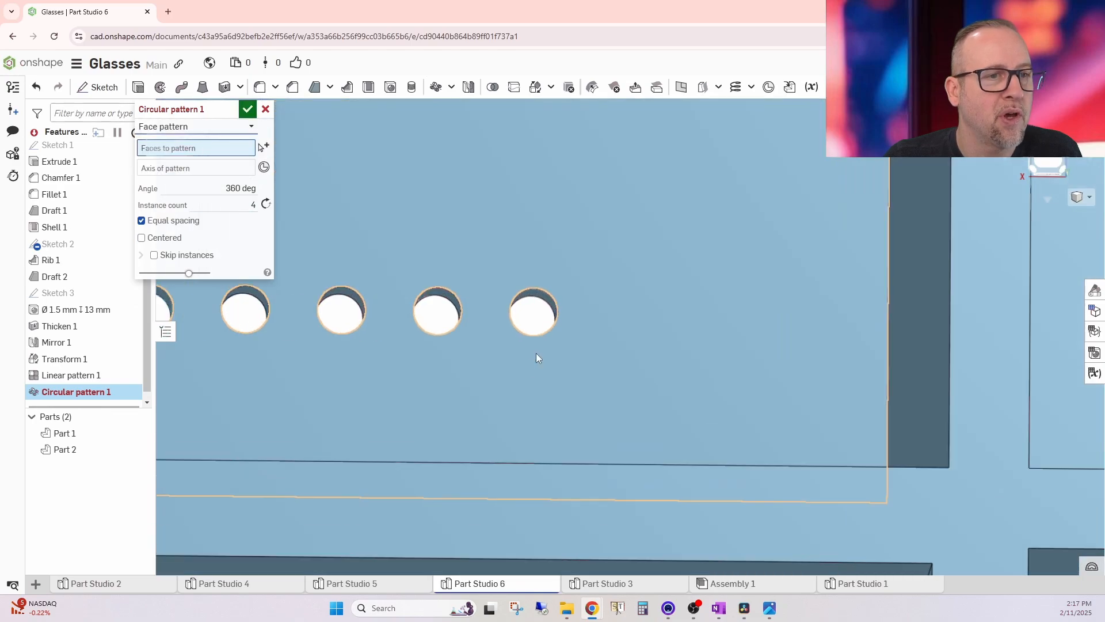
pyautogui.click(449, 298)
pyautogui.click(533, 316)
# - Set the pattern axis to the middle hole's mate connector with 6 instances over 360 degrees and finish the circular pattern
pyautogui.scroll(5, 478, 374)
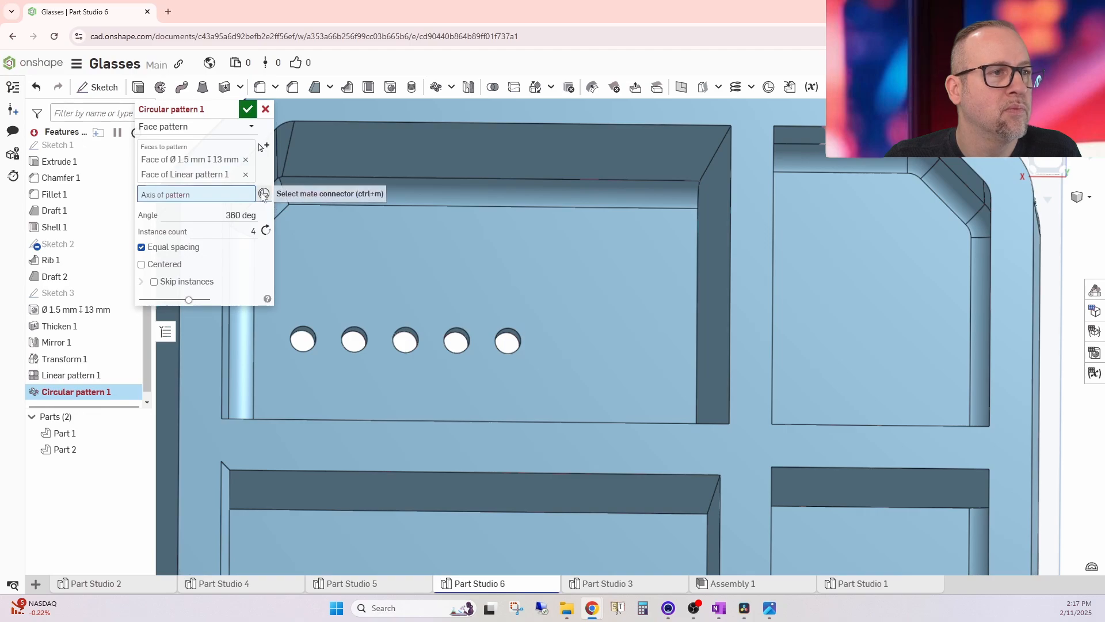
pyautogui.click(264, 194)
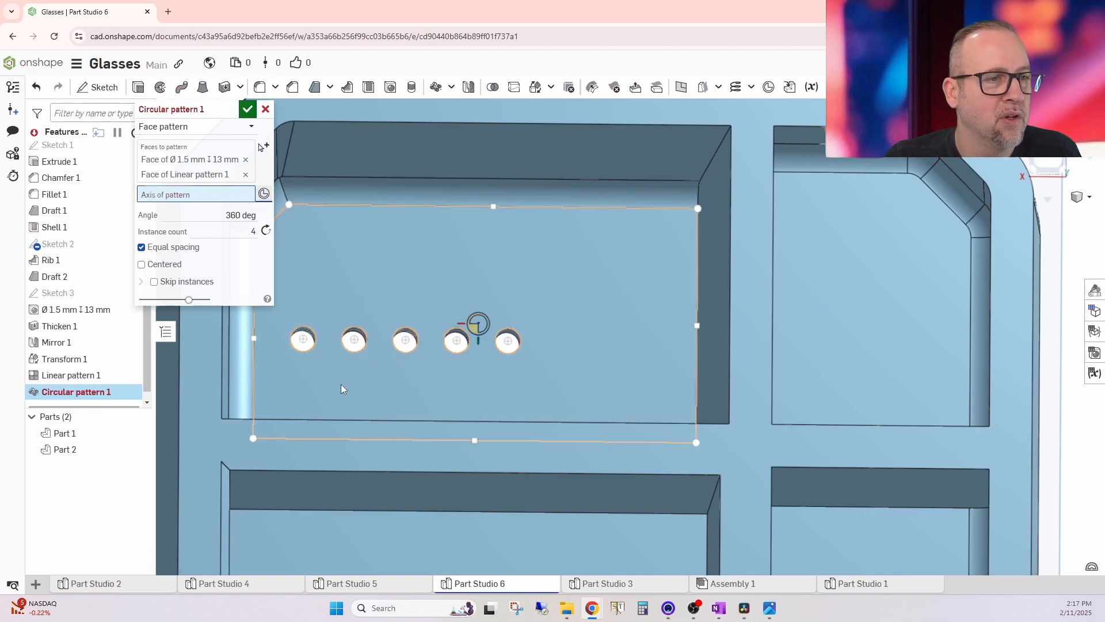
pyautogui.click(405, 350)
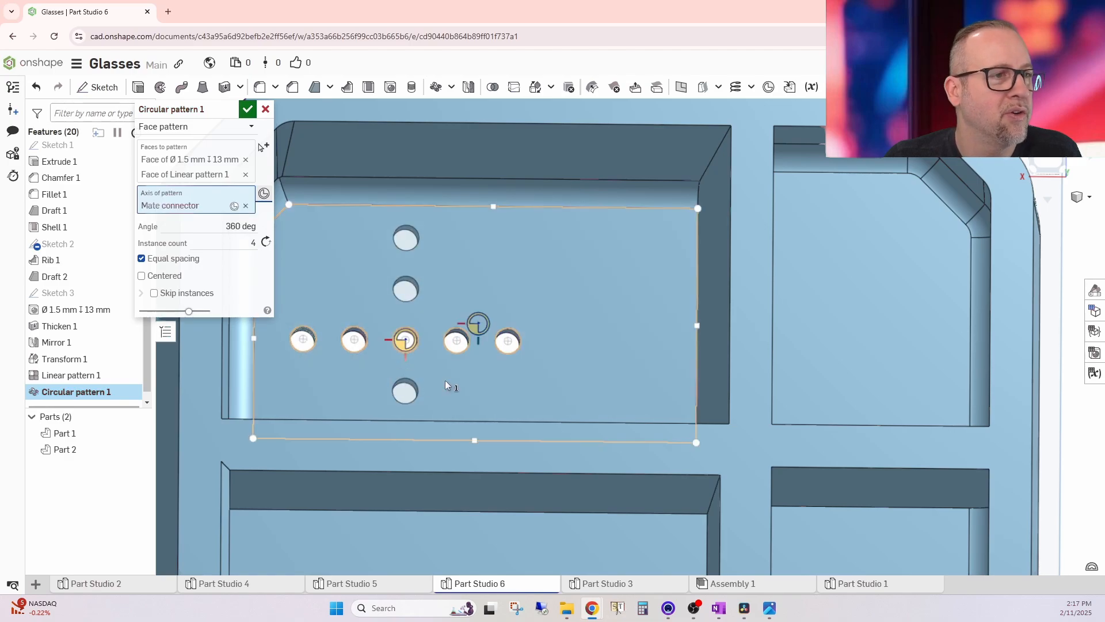
pyautogui.scroll(-3, 496, 347)
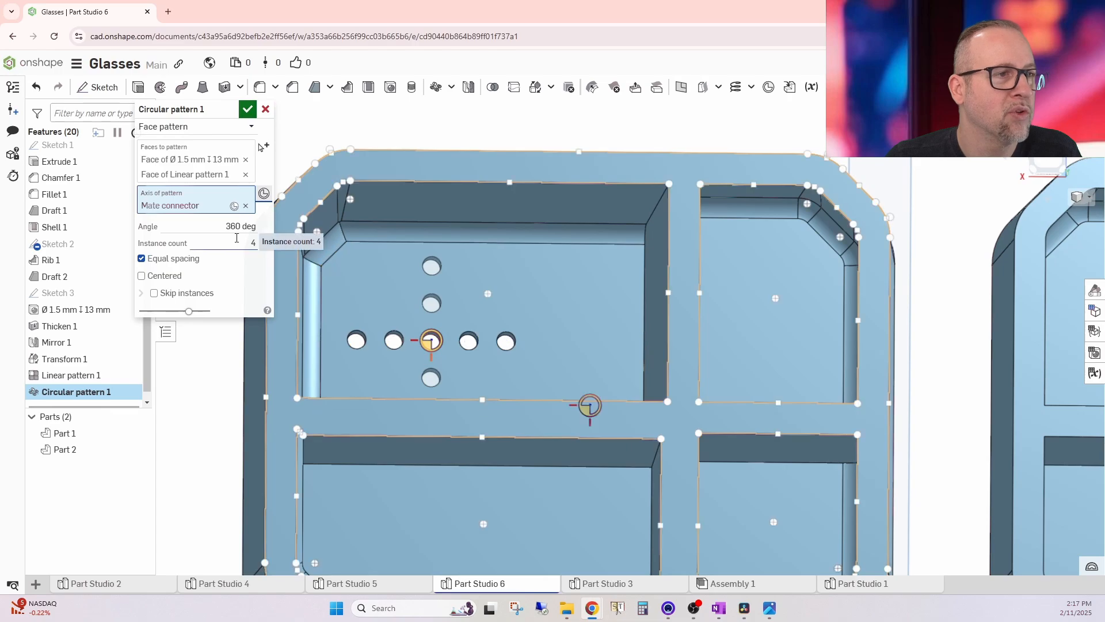
pyautogui.press('Return')
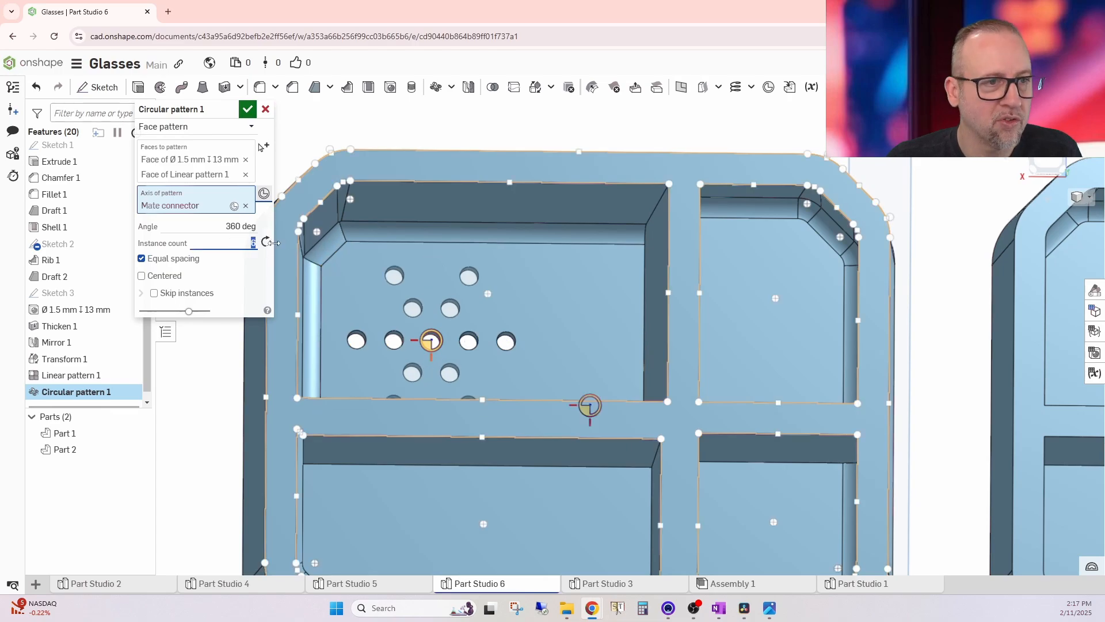
pyautogui.scroll(-3, 322, 256)
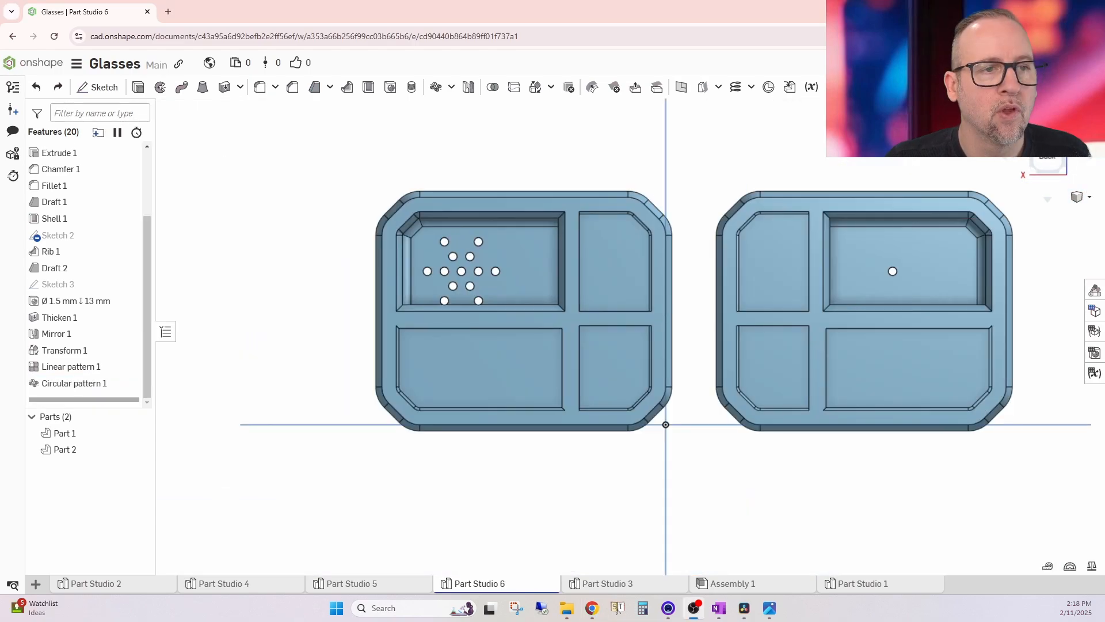
# - Split Part 1 into two bodies using the vertical Rib 1 face beside the perforated pocket, keeping both sides
pyautogui.moveTo(678, 481); pyautogui.dragTo(683, 465, button='right')
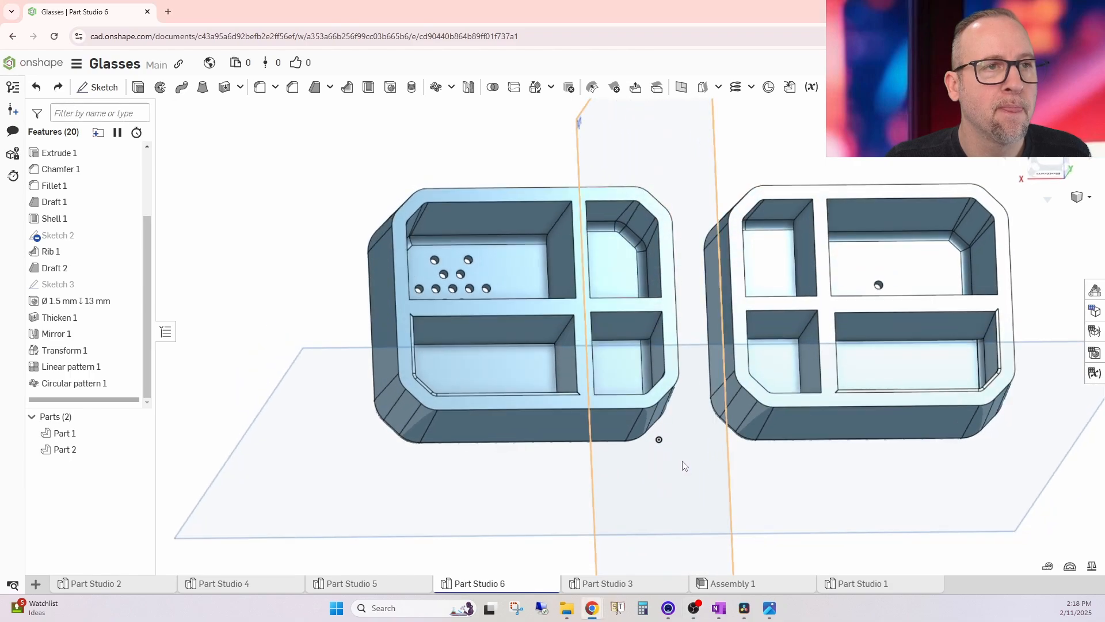
pyautogui.click(514, 88)
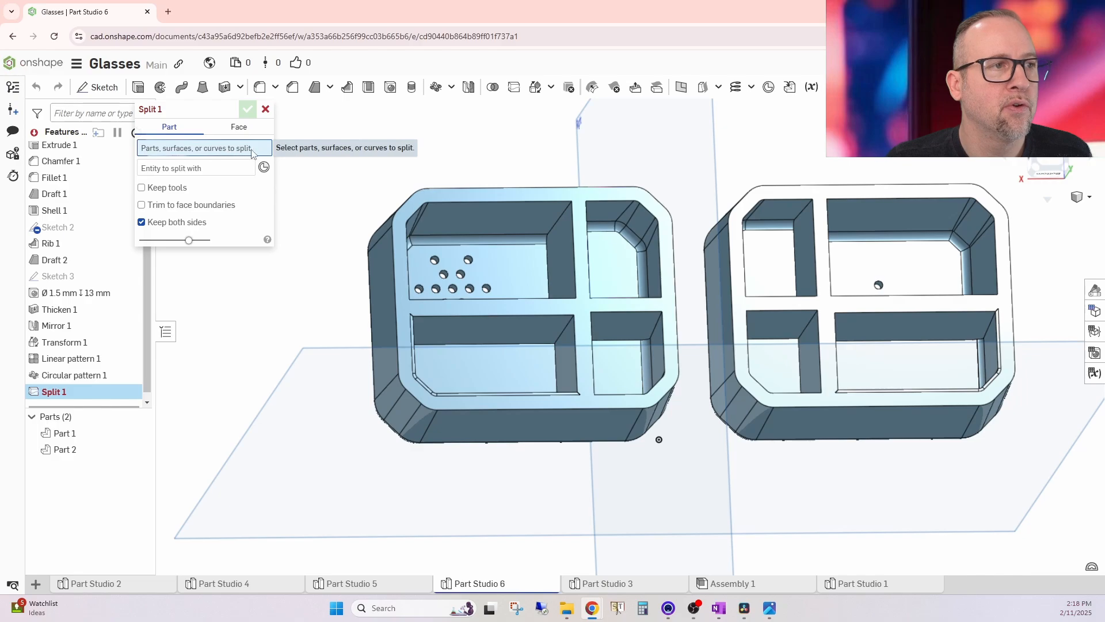
pyautogui.click(578, 250)
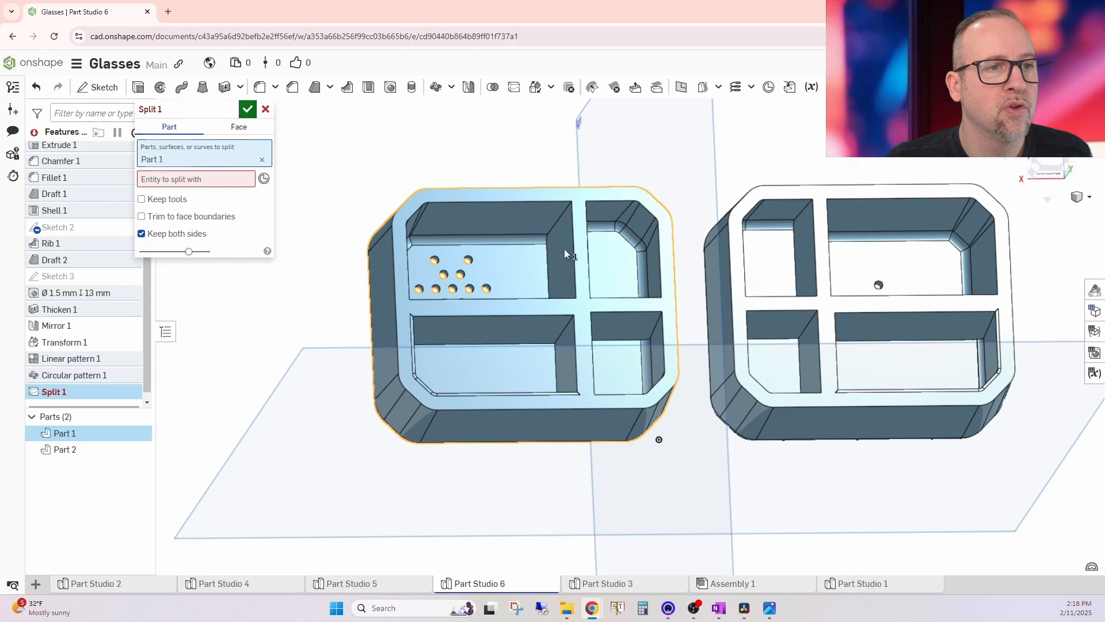
pyautogui.click(565, 271)
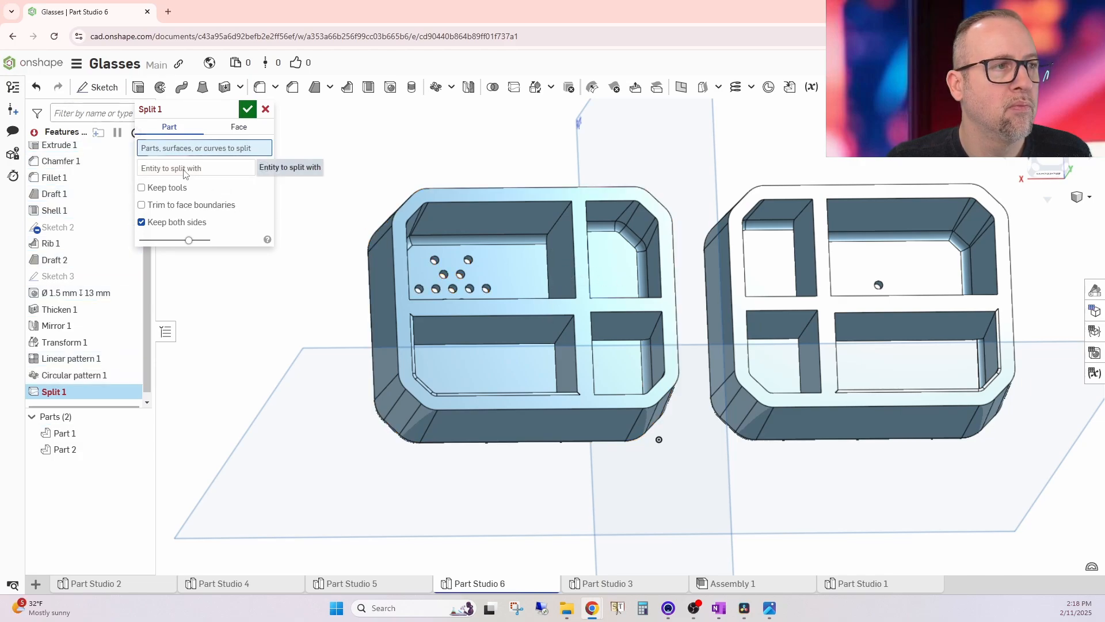
pyautogui.click(185, 169)
pyautogui.click(556, 263)
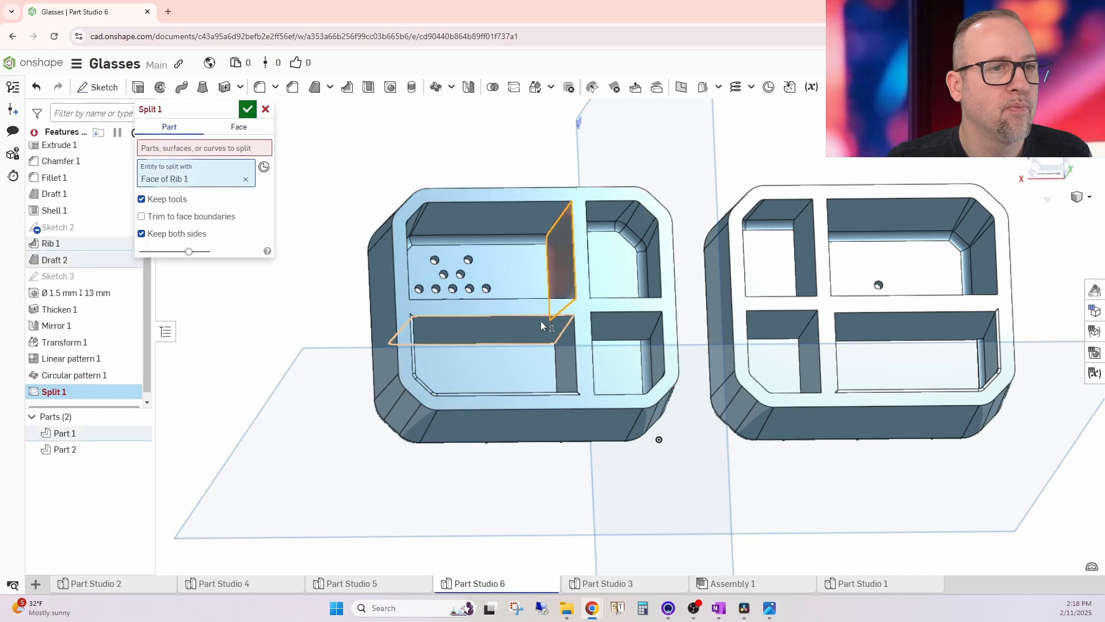
pyautogui.click(560, 254)
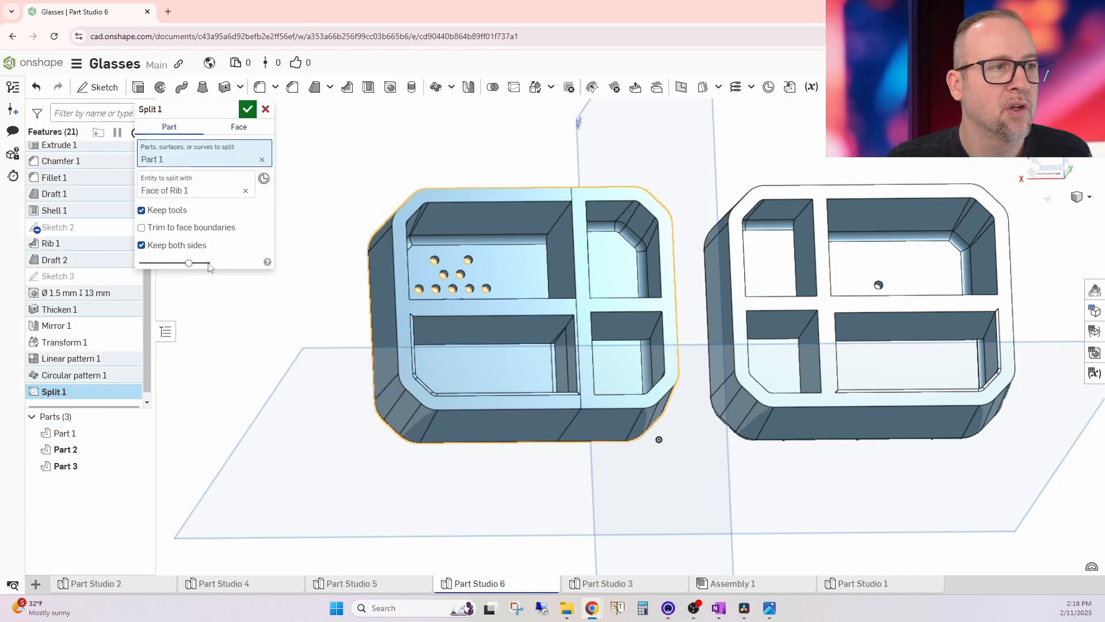
pyautogui.click(249, 112)
# - Hide Part 3 to inspect the split, and undo the hiding
pyautogui.moveTo(579, 328); pyautogui.dragTo(596, 294, button='right')
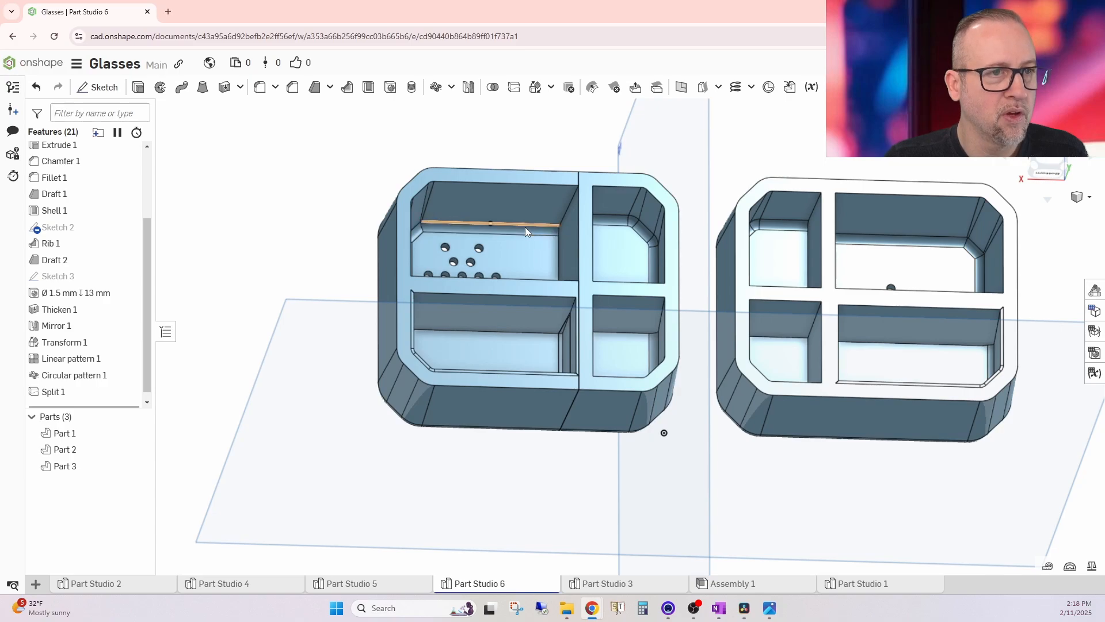
pyautogui.rightClick(525, 228)
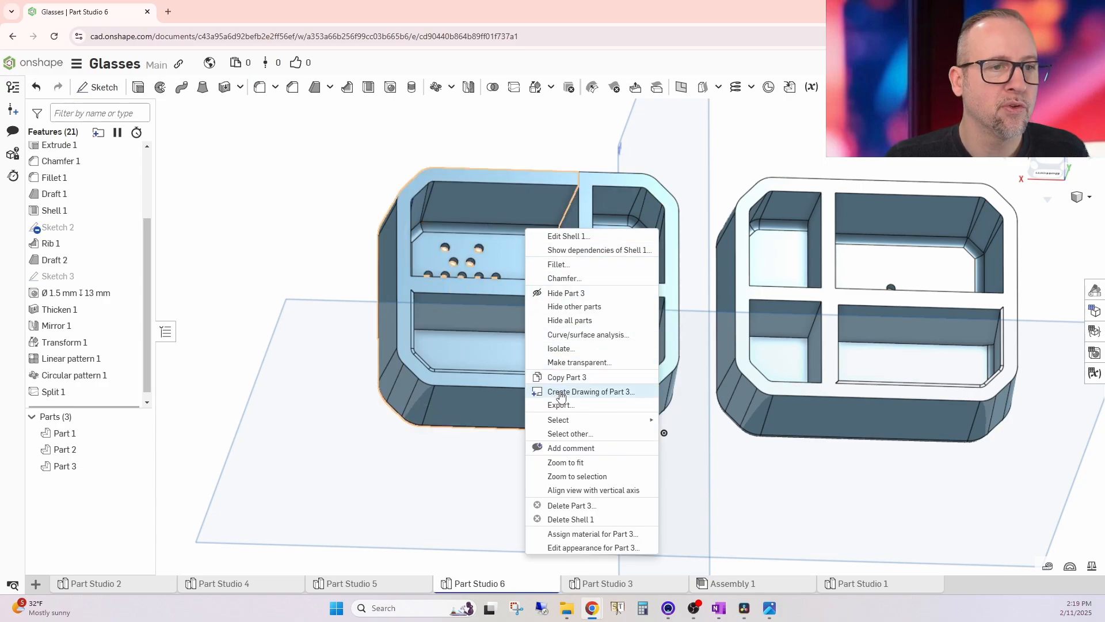
pyautogui.click(564, 293)
pyautogui.moveTo(583, 323)
pyautogui.mouseDown(button='right')
pyautogui.moveTo(643, 331)
pyautogui.moveTo(675, 297)
pyautogui.moveTo(592, 342)
pyautogui.moveTo(603, 332)
pyautogui.mouseUp(button='right')
pyautogui.hotkey('ctrl', 'z')
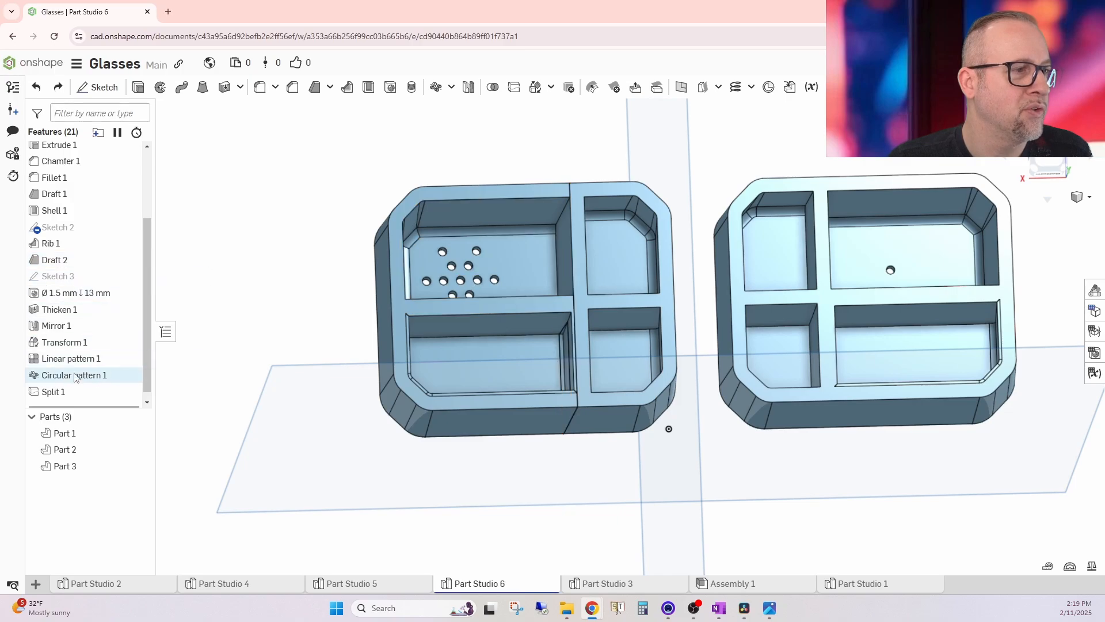
# - Join the two split bodies of the perforated tray with a Boolean union
pyautogui.click(492, 87)
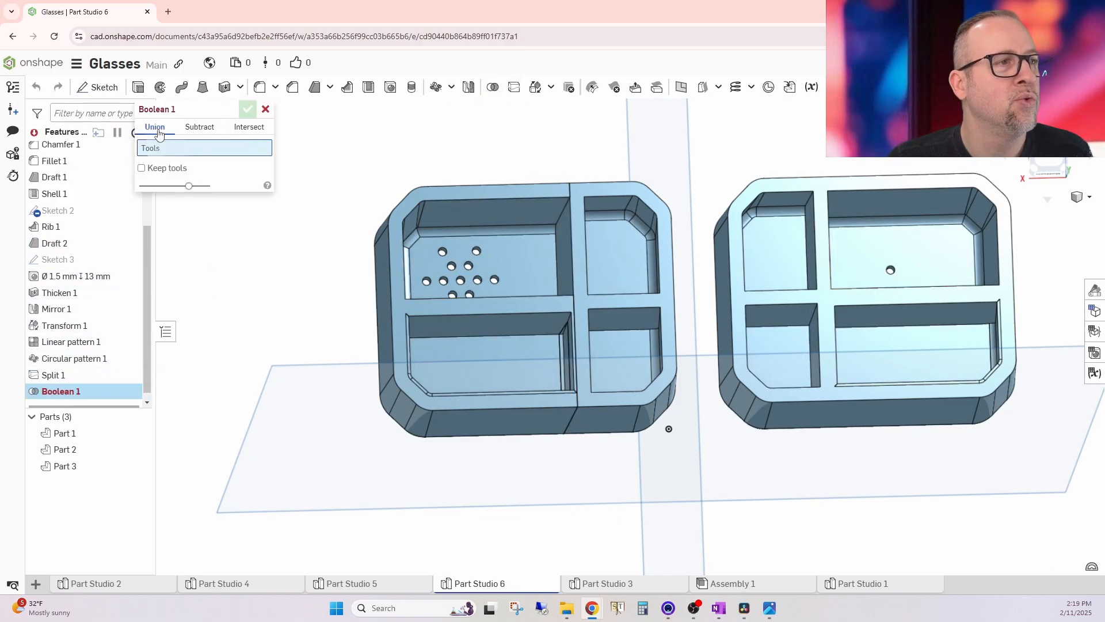
pyautogui.click(520, 243)
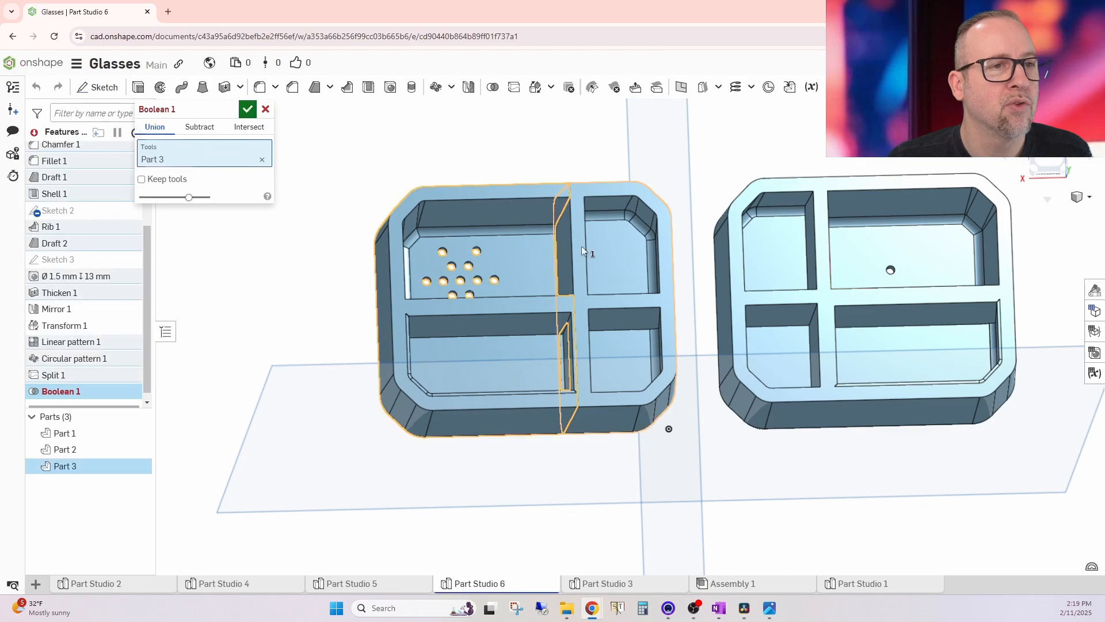
pyautogui.click(564, 251)
pyautogui.press('Return')
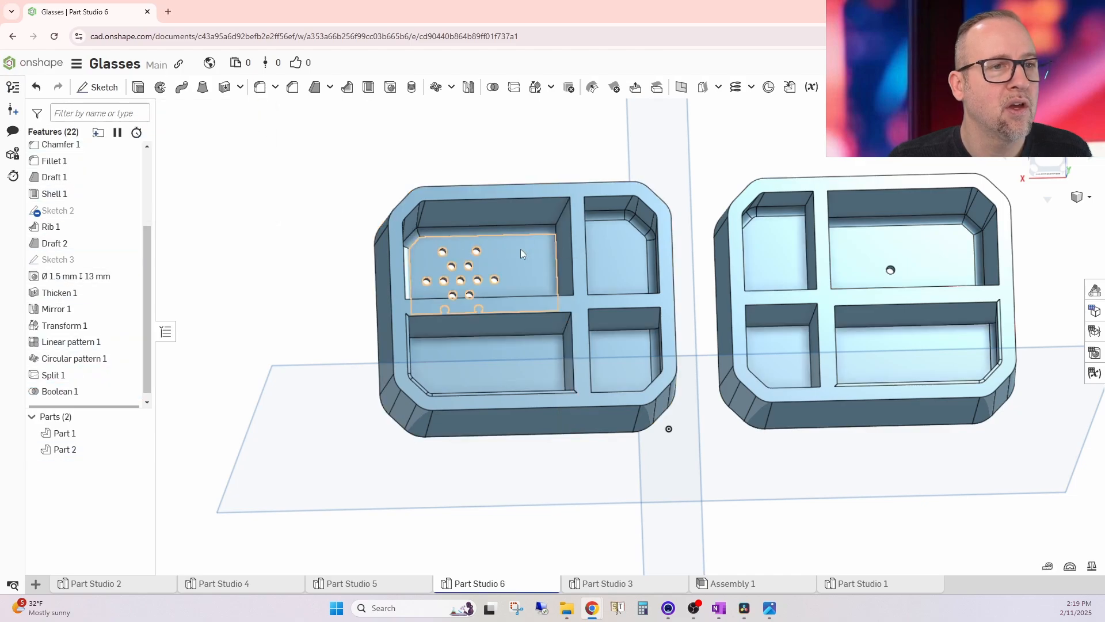
pyautogui.moveTo(521, 249); pyautogui.dragTo(543, 246, button='right')
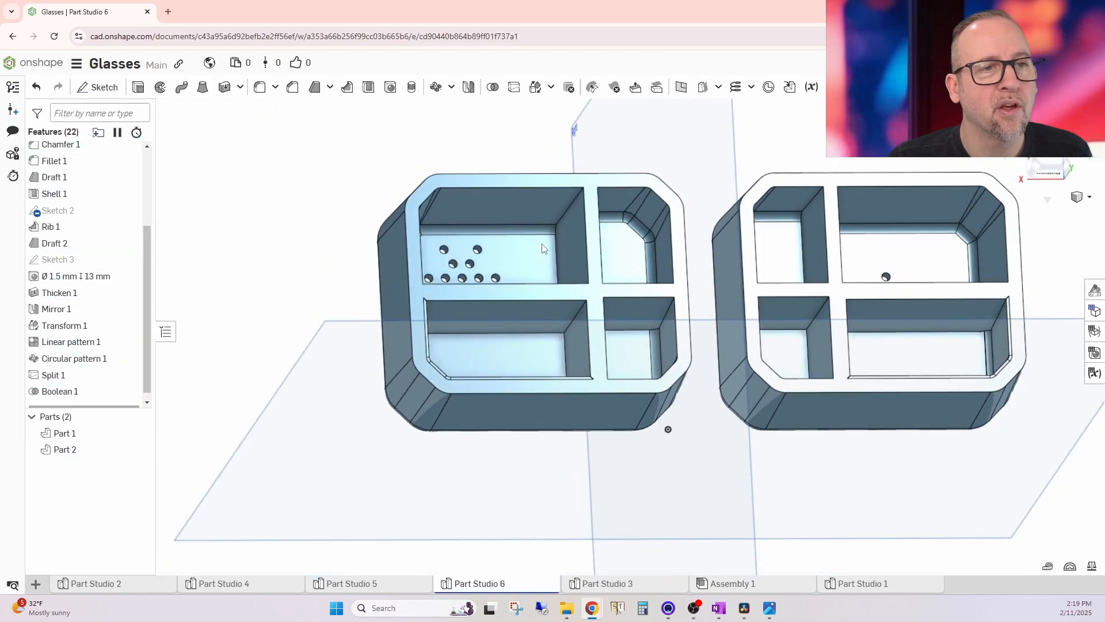
# - Delete the Boolean 1 and Split 1 features
pyautogui.click(97, 388)
pyautogui.press('Delete')
pyautogui.click(82, 385)
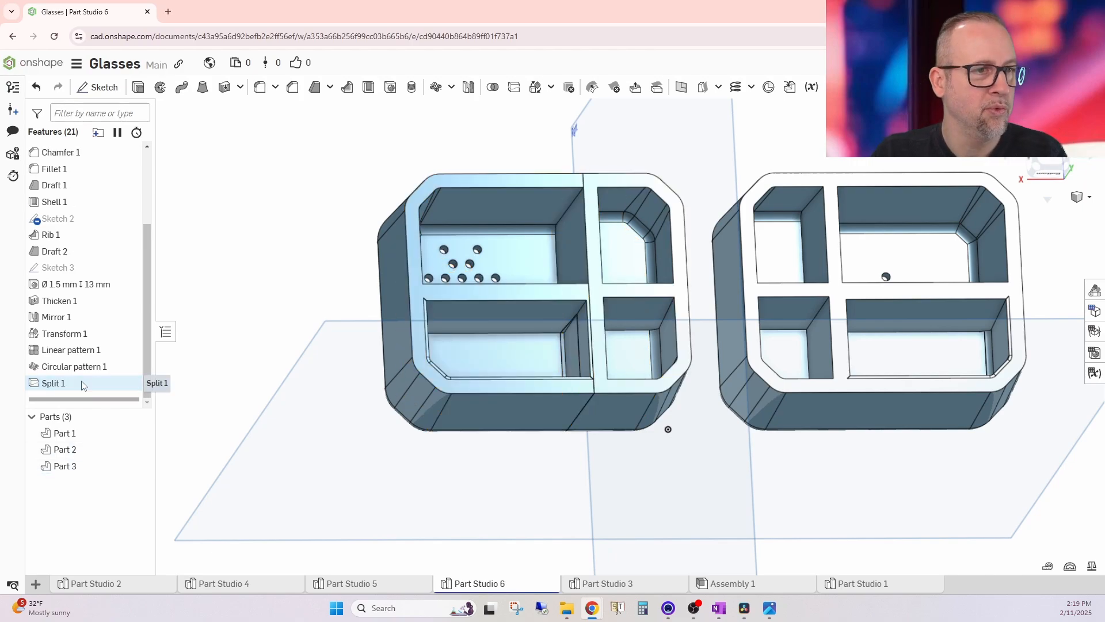
pyautogui.press('Delete')
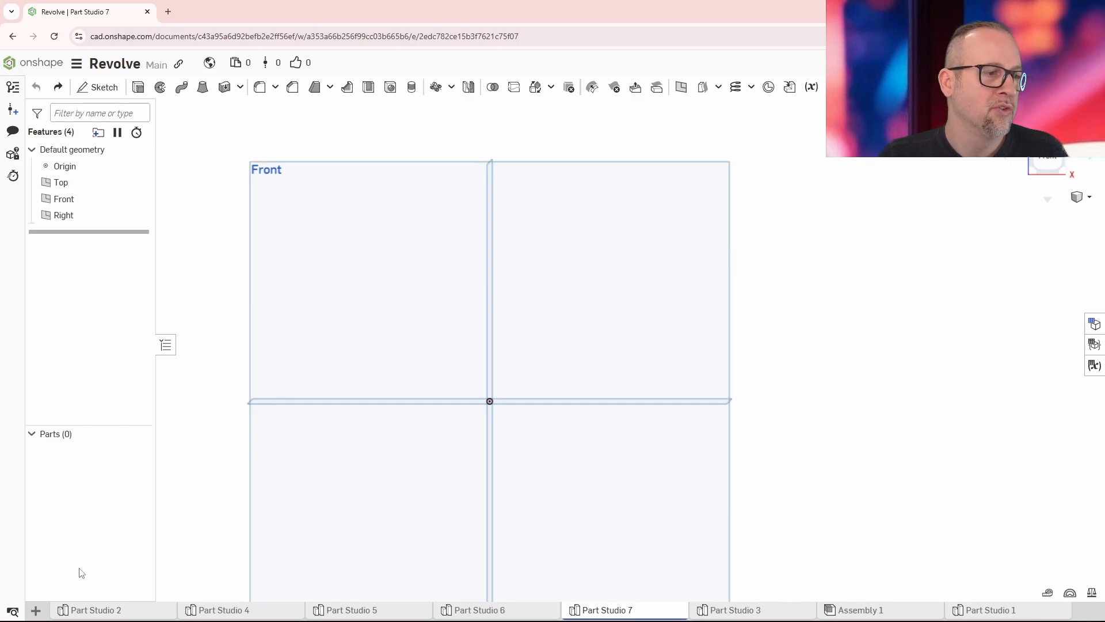
pyautogui.click(36, 610)
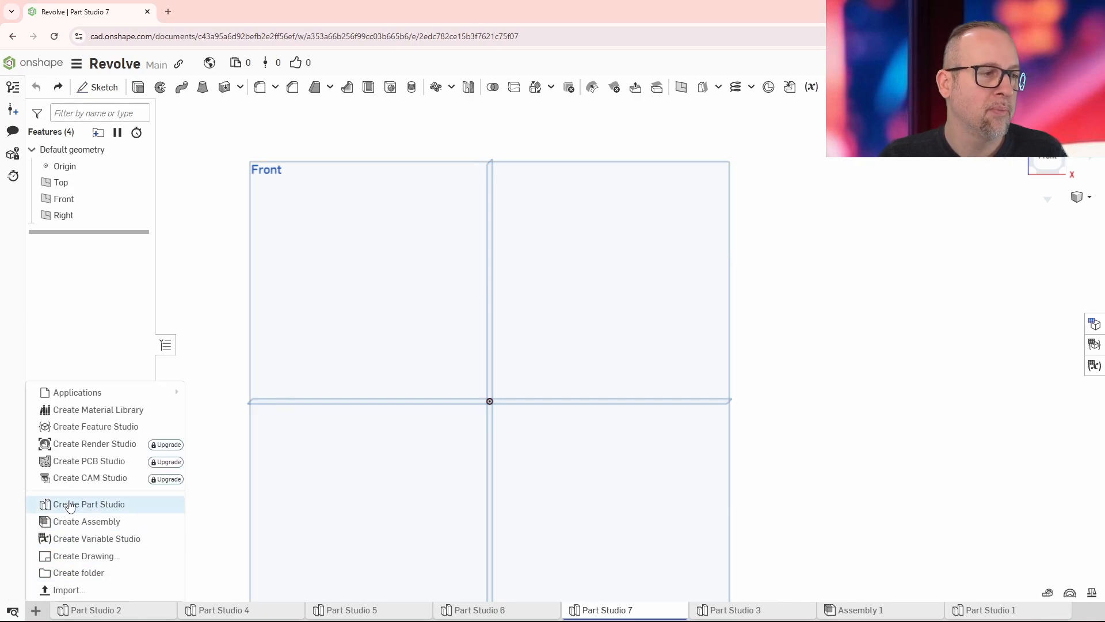
pyautogui.click(190, 347)
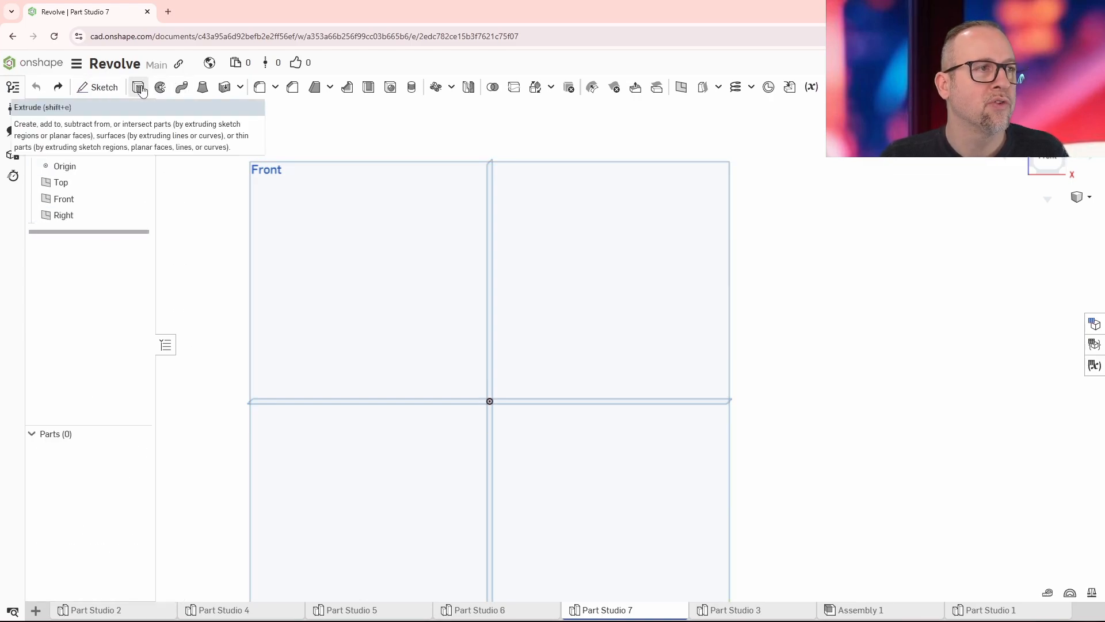
# - Start a sketch on the Front plane and view it face-on
pyautogui.click(102, 88)
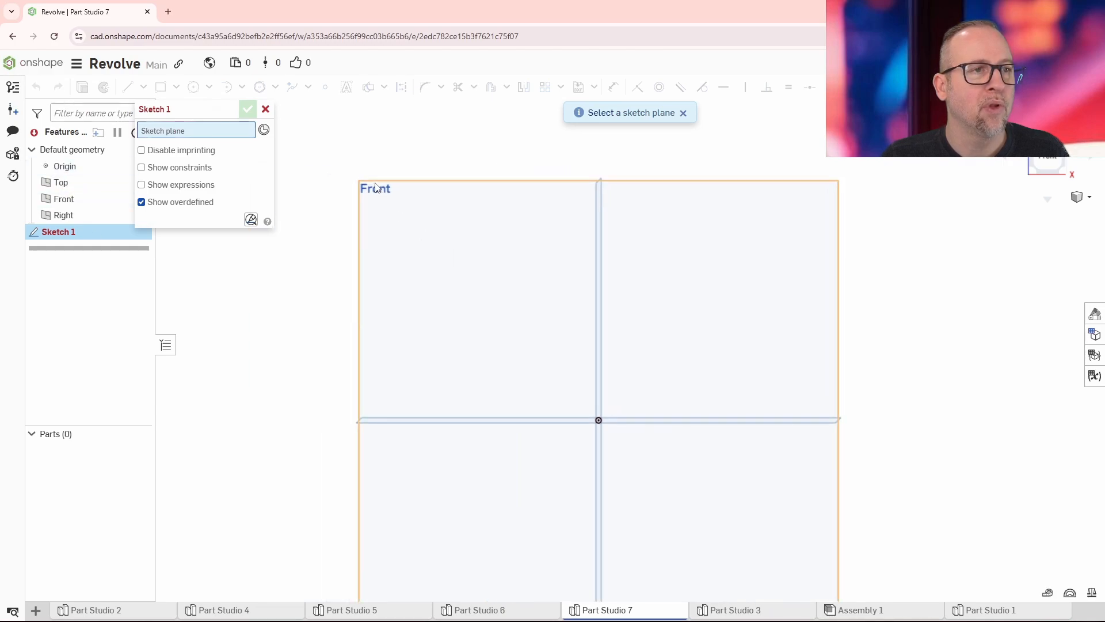
pyautogui.click(375, 188)
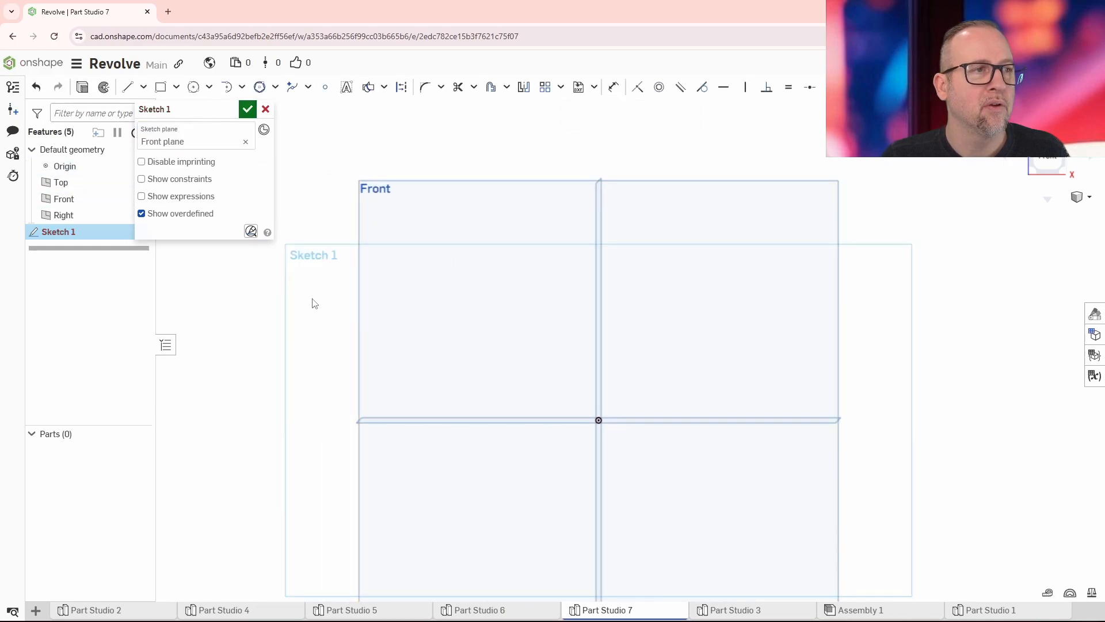
pyautogui.click(1057, 166)
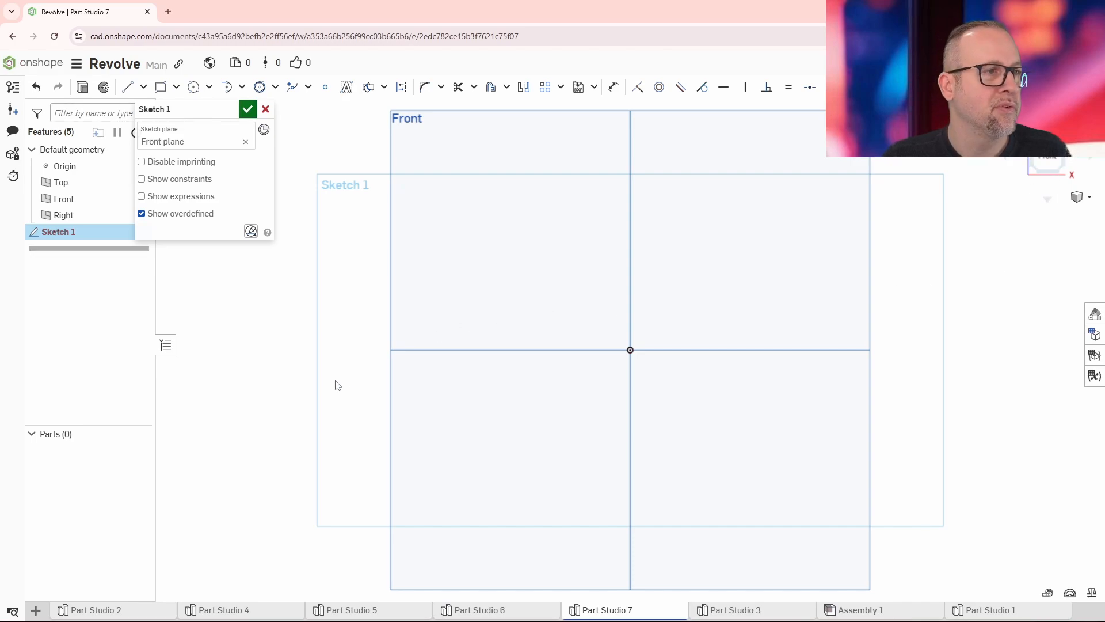
# - Draw a three-point circle about 54 mm in diameter passing through the origin
pyautogui.click(198, 96)
pyautogui.click(630, 349)
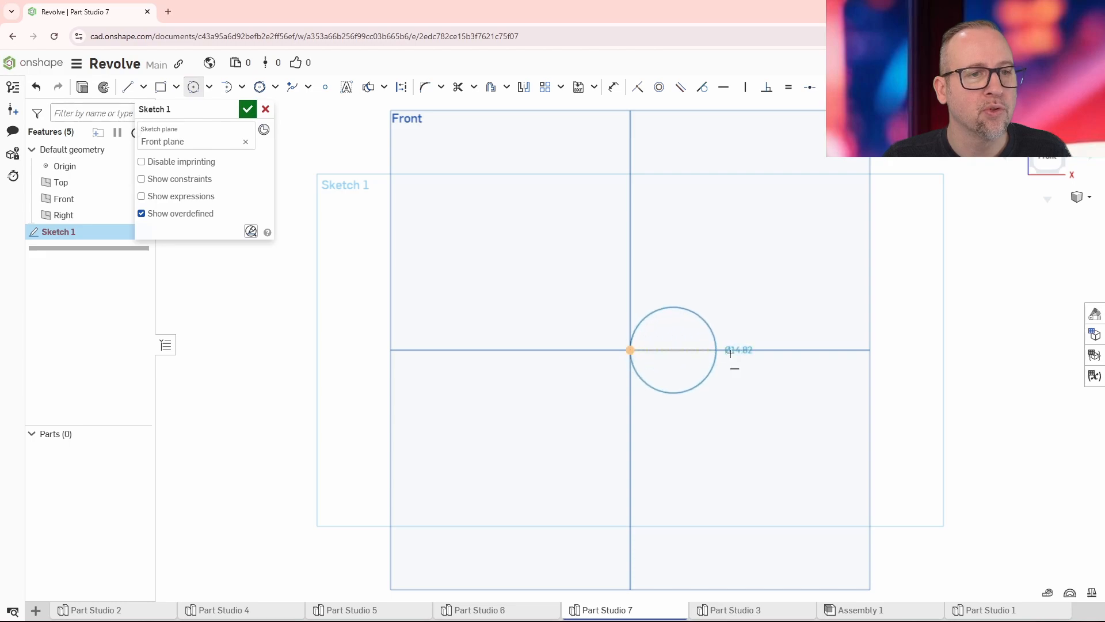
pyautogui.click(794, 360)
pyautogui.click(739, 463)
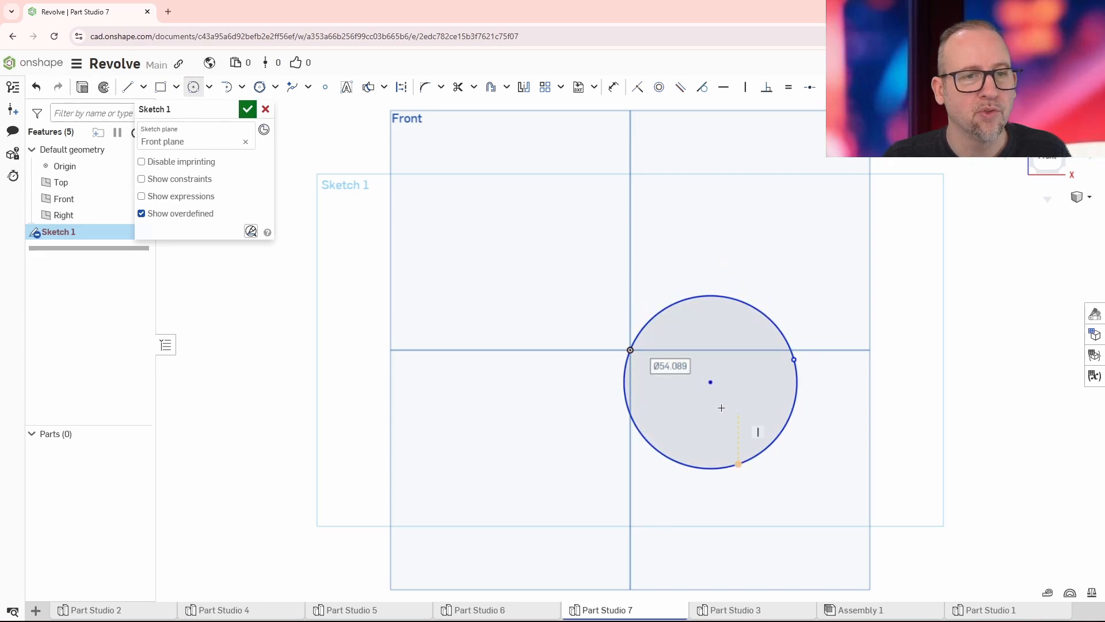
# - Leave the circle tool and undo the three-point circle in the Front plane sketch
pyautogui.click(209, 86)
pyautogui.click(210, 107)
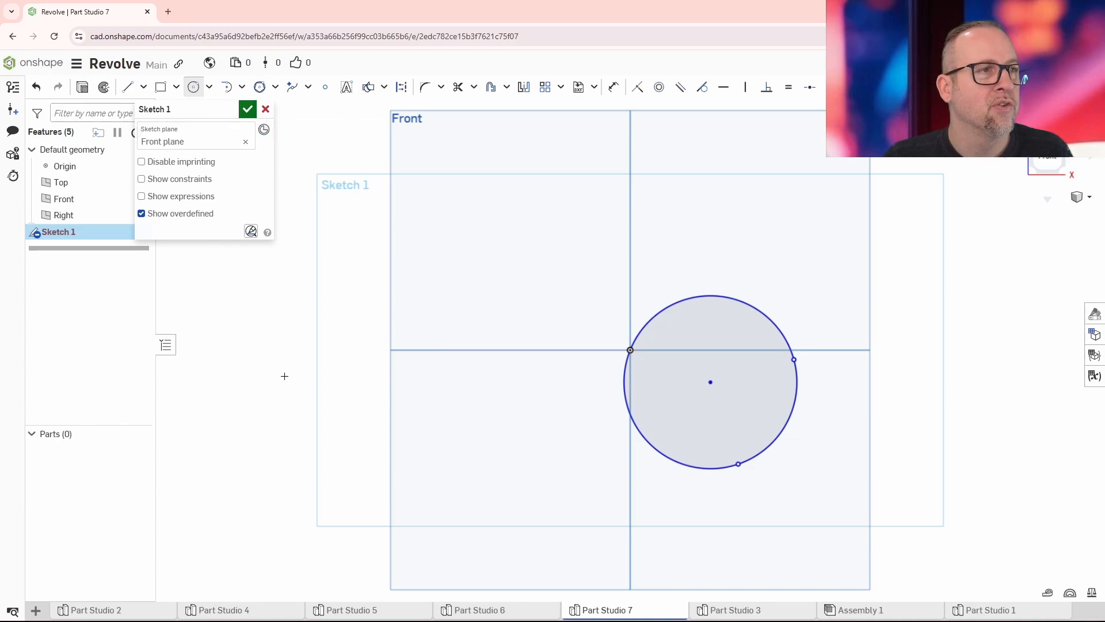
pyautogui.moveTo(292, 370); pyautogui.dragTo(286, 370, button='middle')
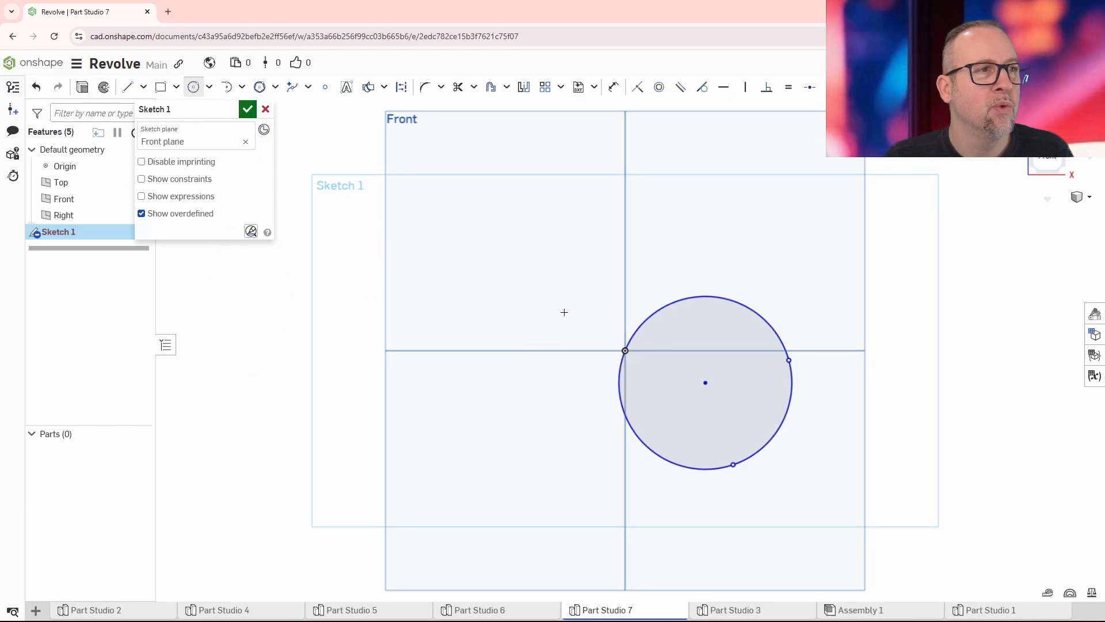
pyautogui.scroll(-3, 817, 408)
pyautogui.moveTo(827, 409)
pyautogui.mouseDown(button='right')
pyautogui.moveTo(844, 416)
pyautogui.moveTo(850, 360)
pyautogui.moveTo(819, 345)
pyautogui.moveTo(822, 375)
pyautogui.moveTo(839, 382)
pyautogui.moveTo(812, 377)
pyautogui.moveTo(820, 381)
pyautogui.mouseUp(button='right')
pyautogui.press('Escape')
pyautogui.hotkey('ctrl', 'z')
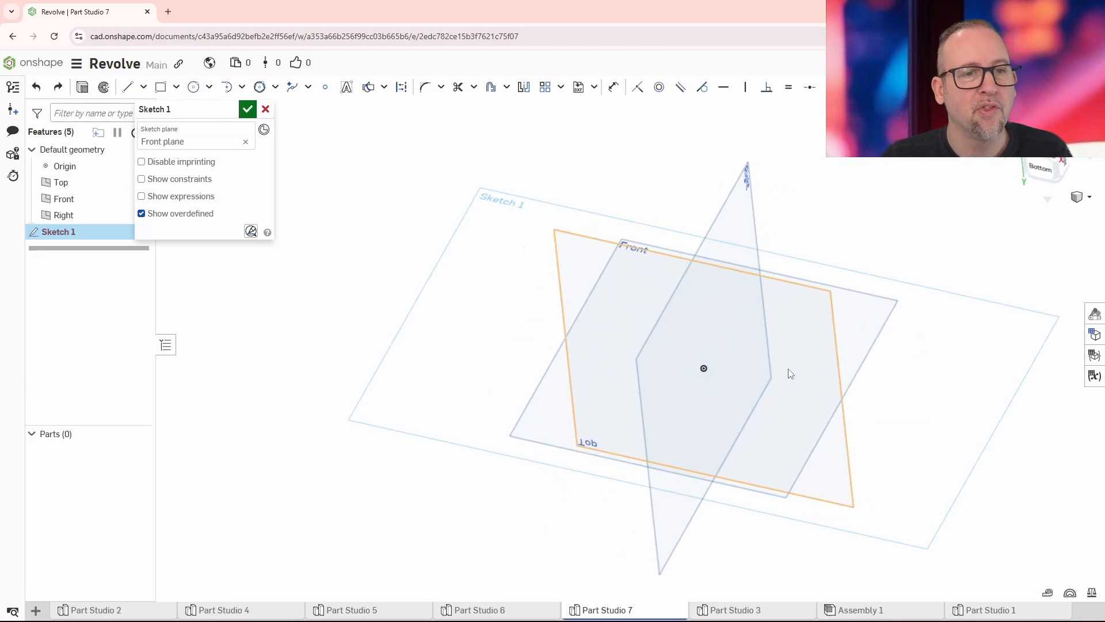
# - Face the Front plane sketch and draw a centre-point circle about 61 mm in diameter centred on the origin
pyautogui.moveTo(732, 380)
pyautogui.mouseDown(button='right')
pyautogui.moveTo(761, 369)
pyautogui.moveTo(742, 371)
pyautogui.mouseUp(button='right')
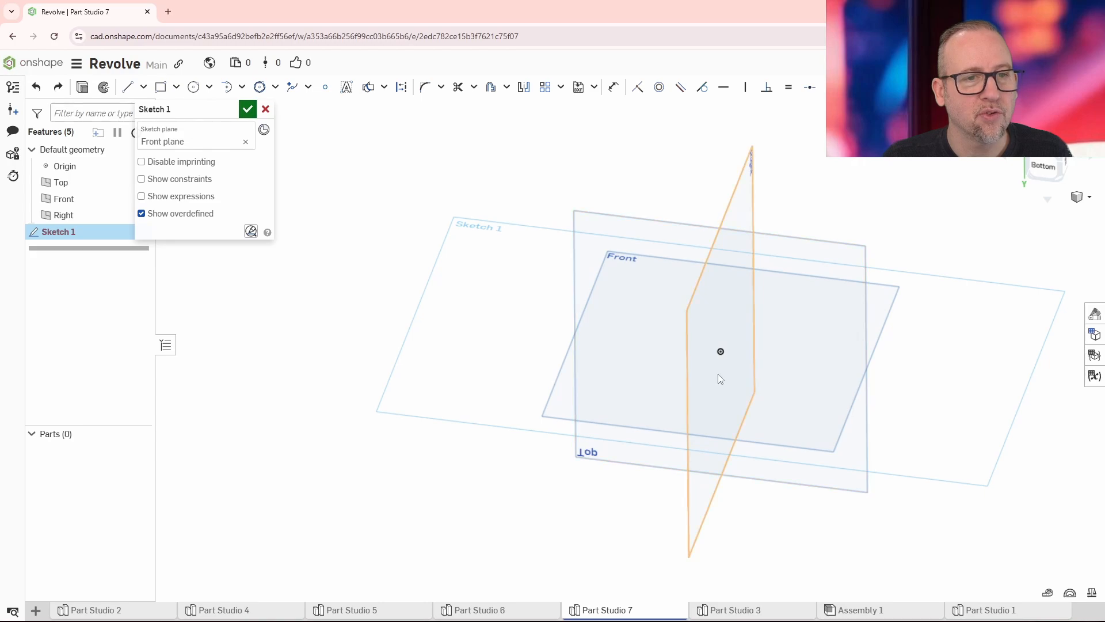
pyautogui.press('n')
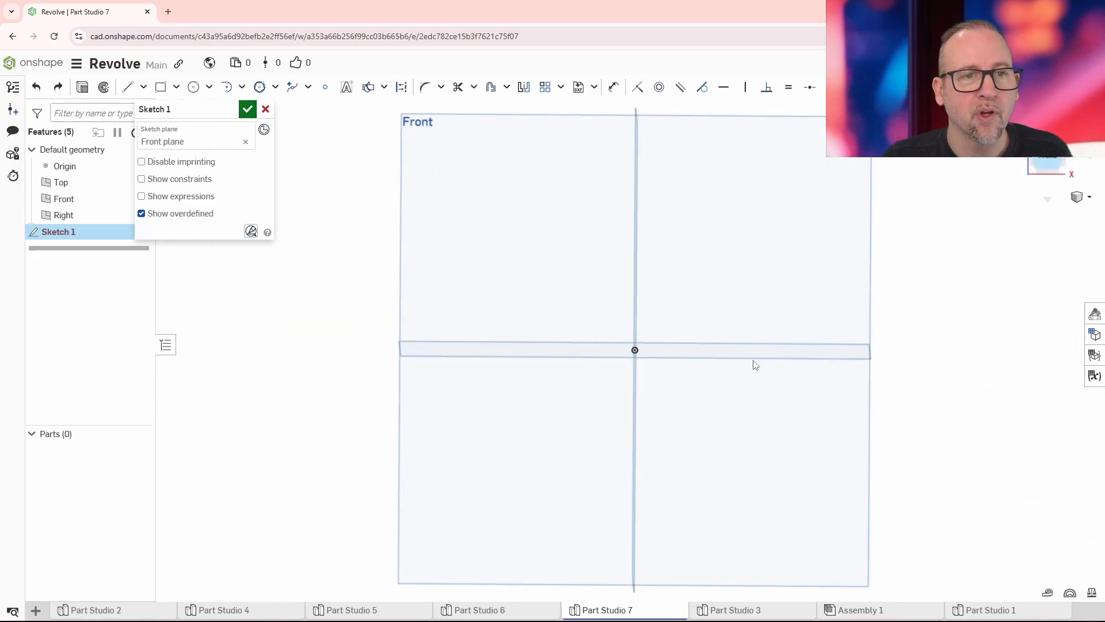
pyautogui.click(194, 87)
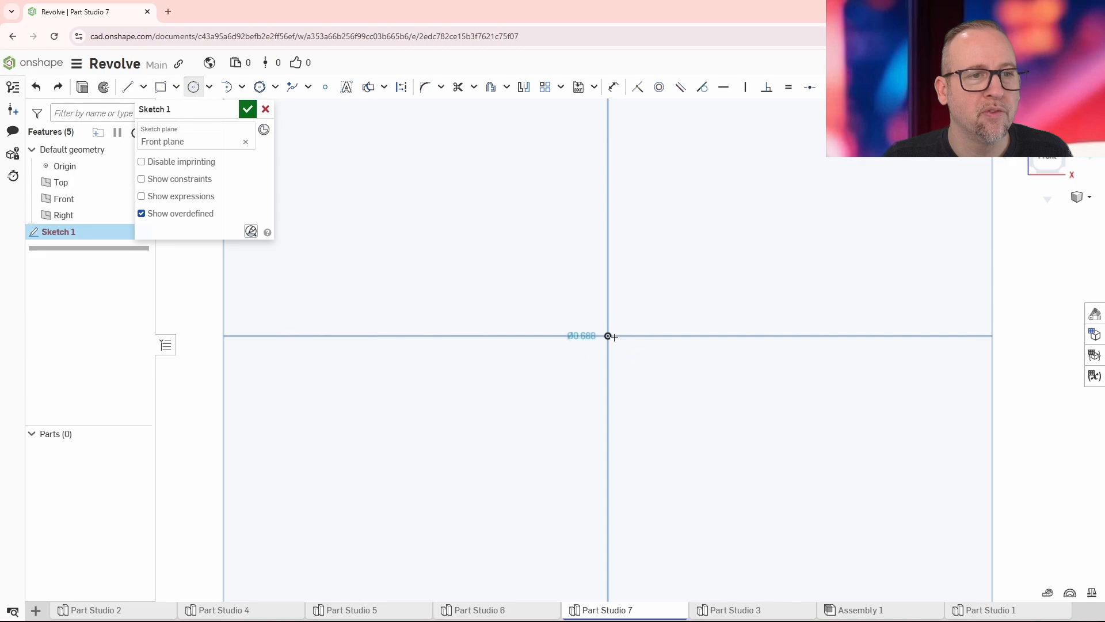
pyautogui.click(754, 392)
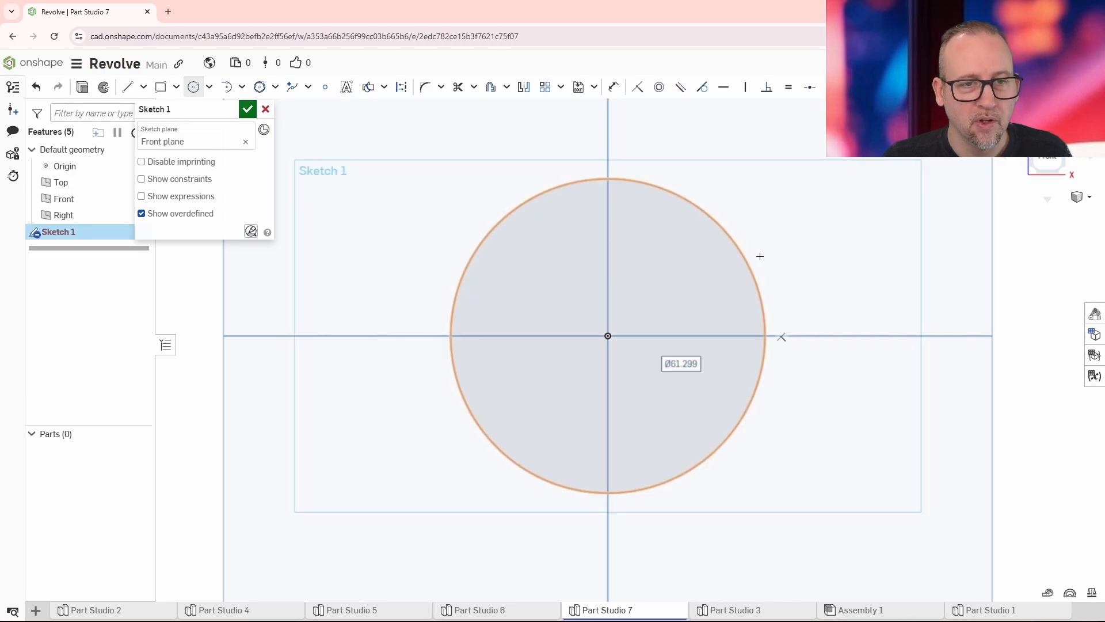
# - Dimension the circle's diameter as 60 mm
pyautogui.click(613, 87)
pyautogui.click(747, 258)
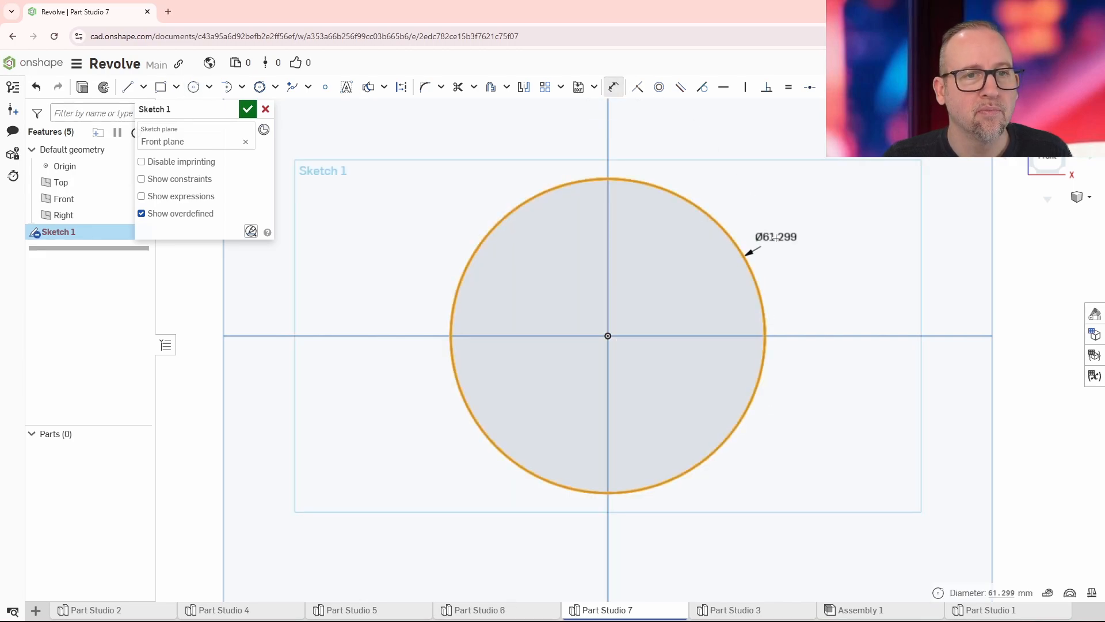
pyautogui.click(776, 236)
pyautogui.press('Return')
pyautogui.scroll(-3, 932, 331)
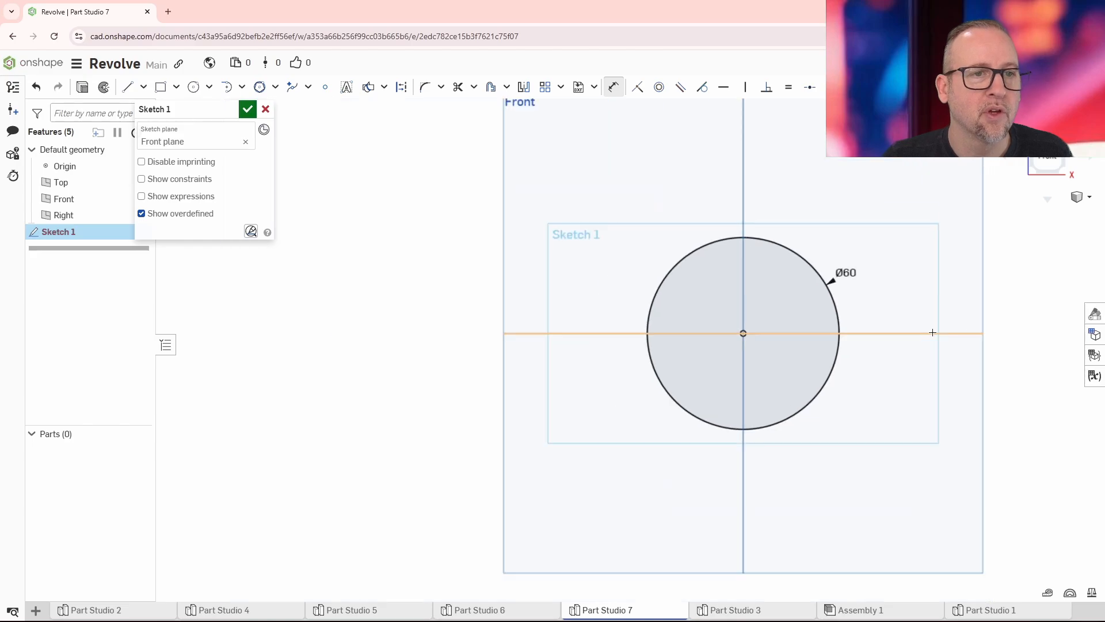
pyautogui.moveTo(925, 363); pyautogui.dragTo(683, 354, button='right')
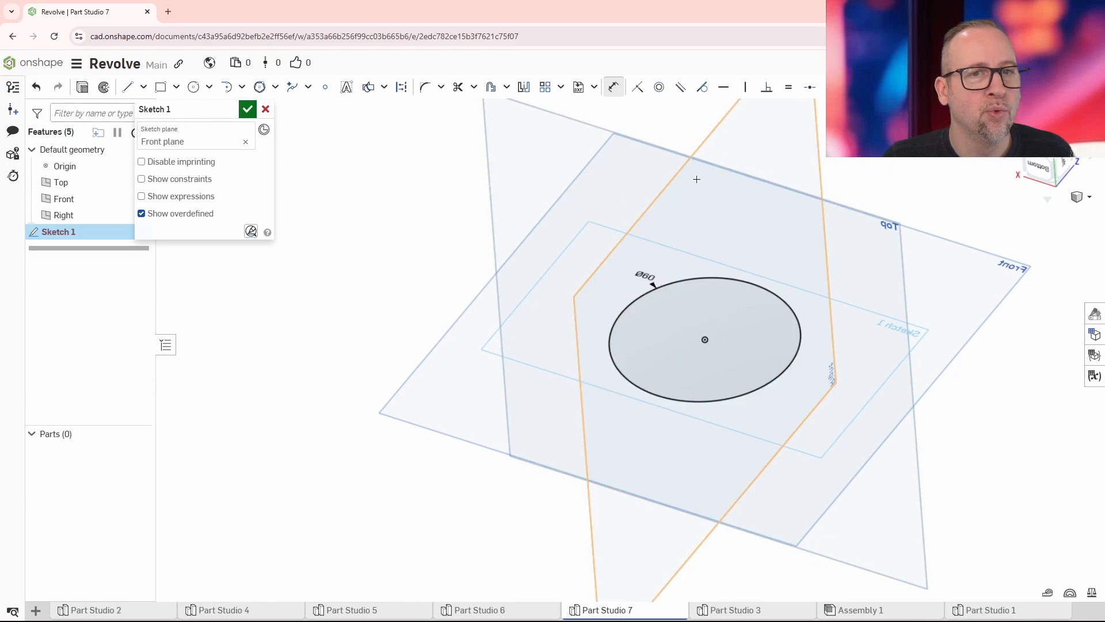
pyautogui.scroll(-3, 744, 173)
pyautogui.moveTo(818, 141); pyautogui.dragTo(742, 215, button='middle')
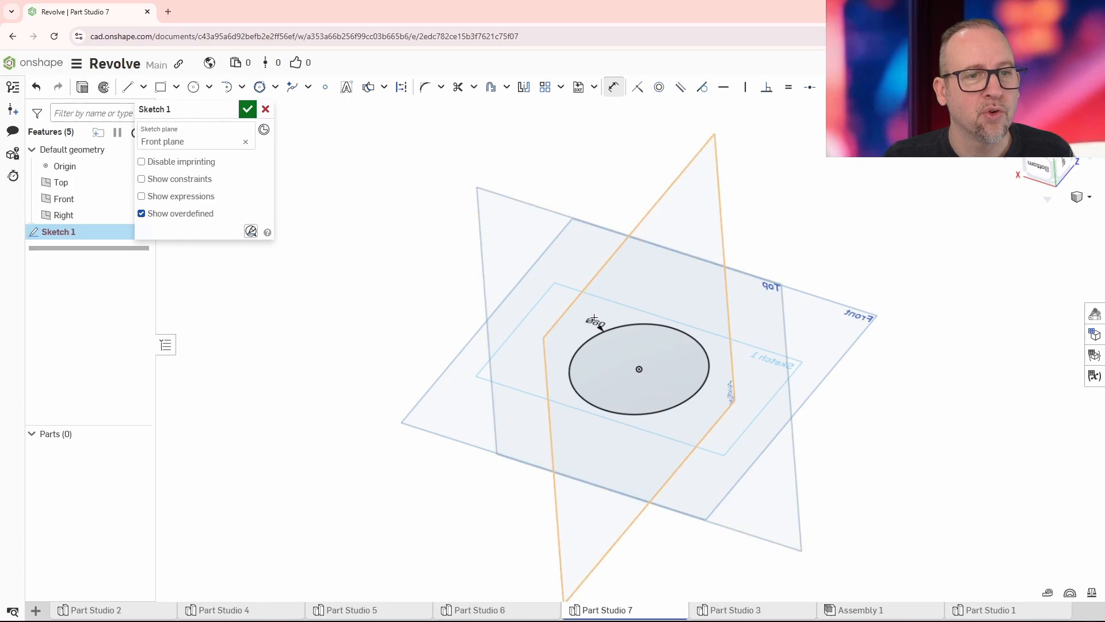
pyautogui.moveTo(681, 365); pyautogui.dragTo(410, 363, button='right')
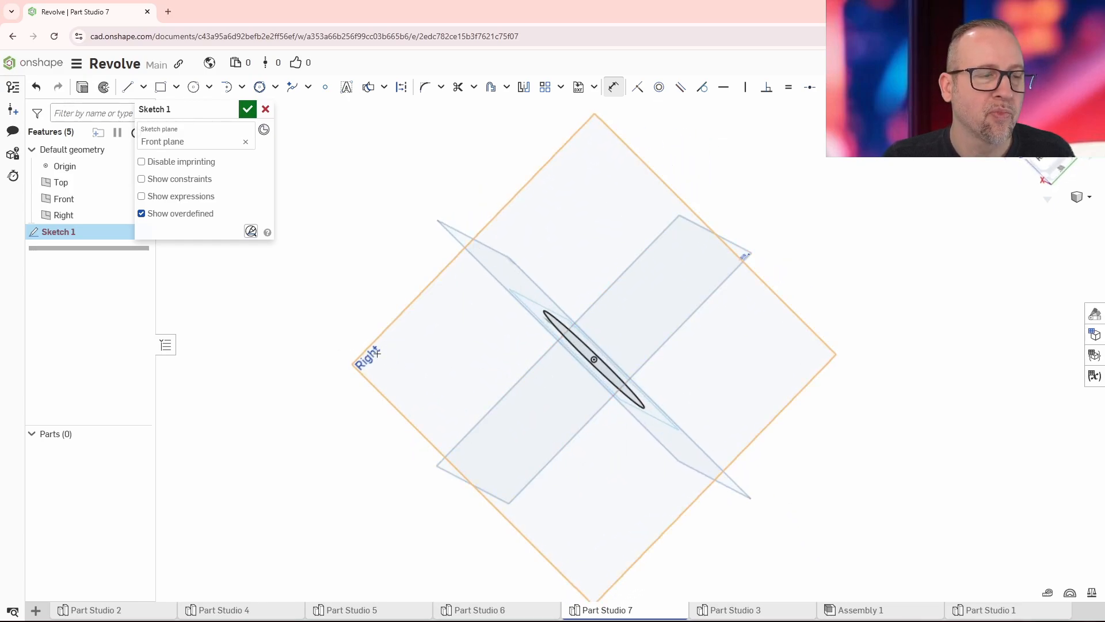
# - Finish the circle sketch on the Front plane and start a new sketch on the Right plane
pyautogui.click(247, 110)
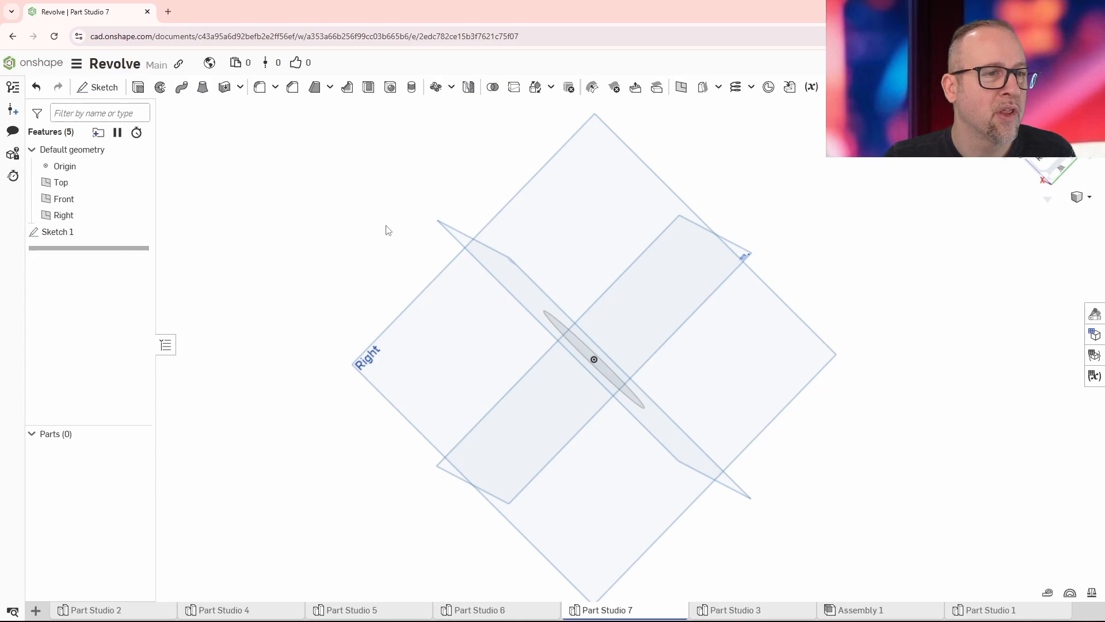
pyautogui.moveTo(388, 230); pyautogui.dragTo(379, 255, button='right')
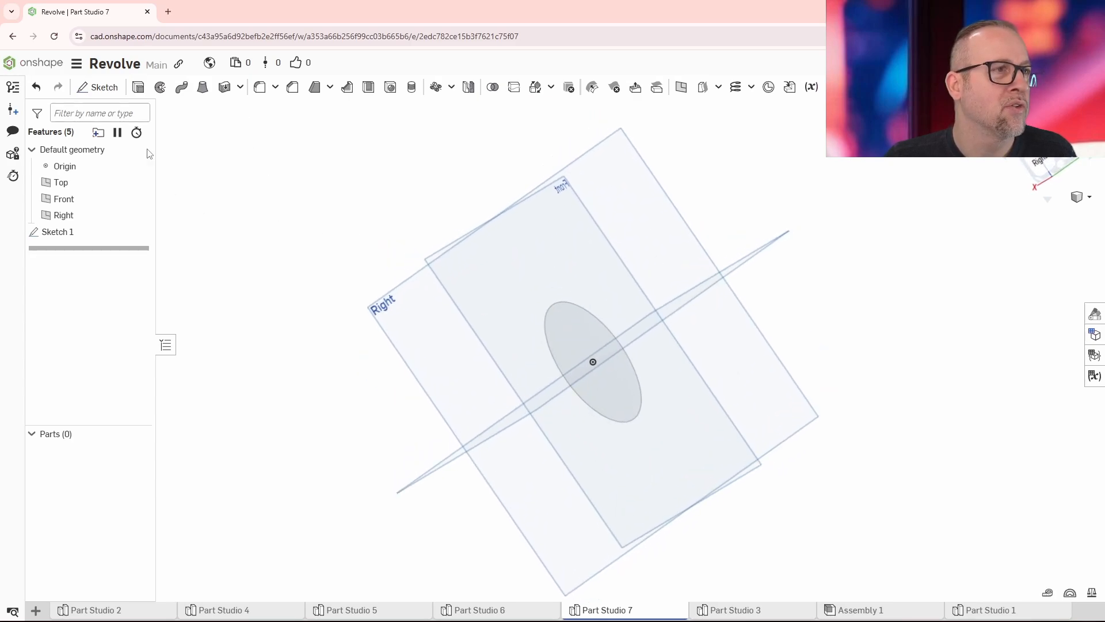
pyautogui.click(97, 88)
pyautogui.click(387, 317)
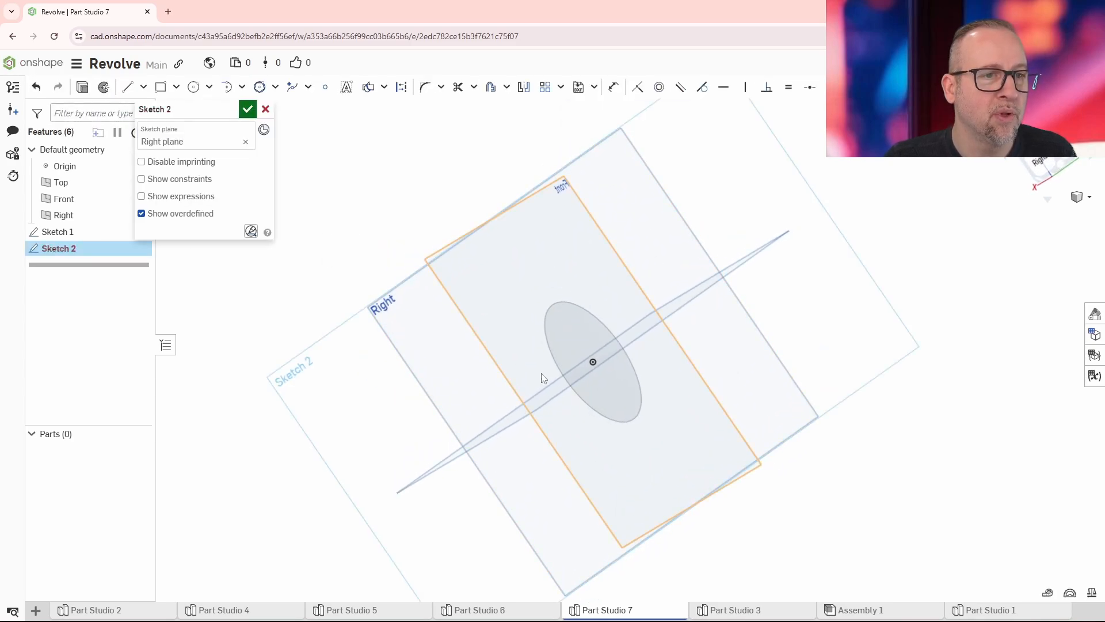
pyautogui.moveTo(840, 397); pyautogui.dragTo(847, 375, button='right')
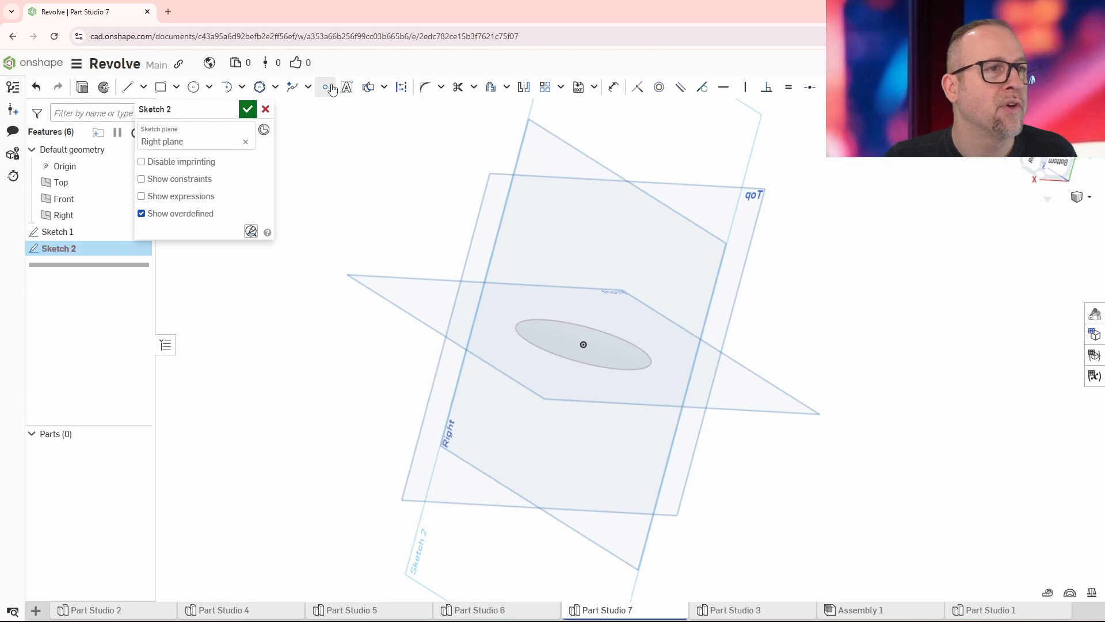
pyautogui.click(242, 87)
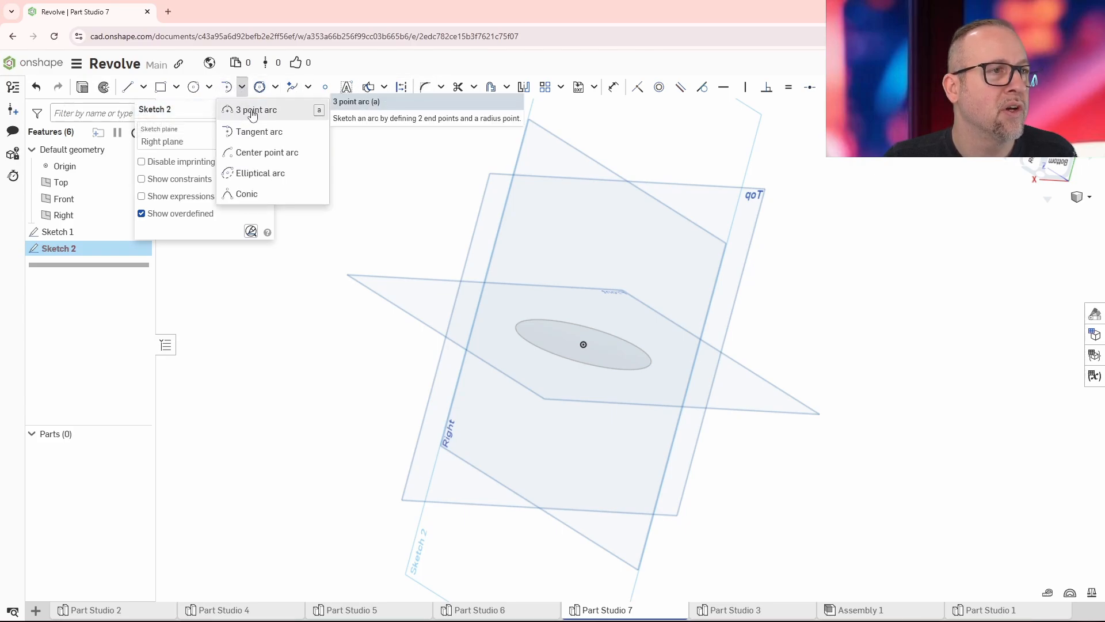
pyautogui.click(261, 153)
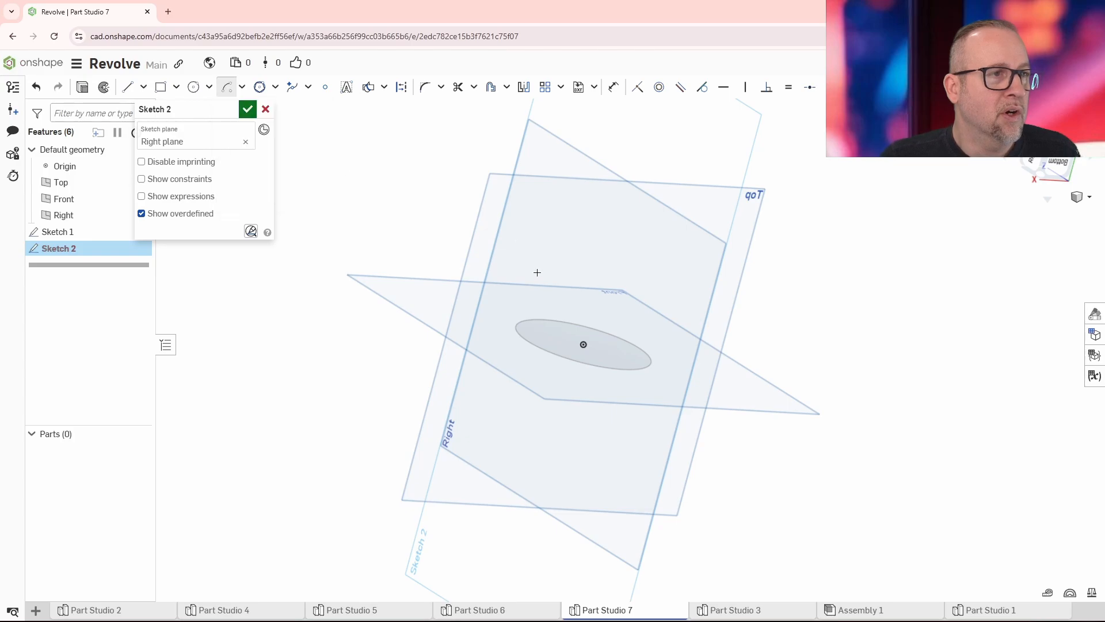
pyautogui.click(584, 344)
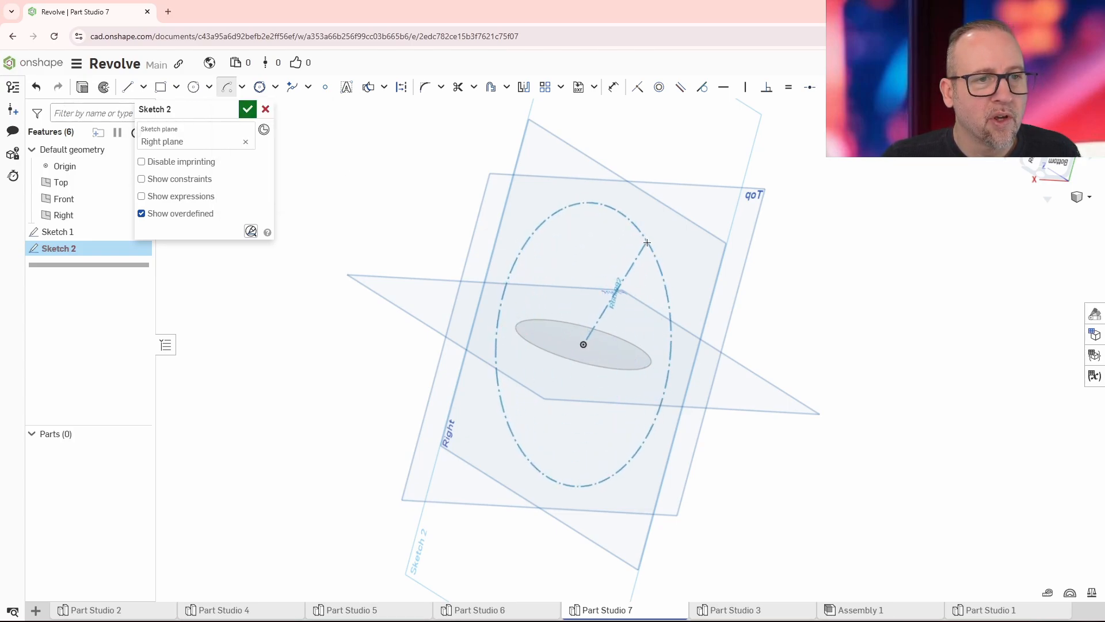
pyautogui.click(645, 212)
pyautogui.press('Escape')
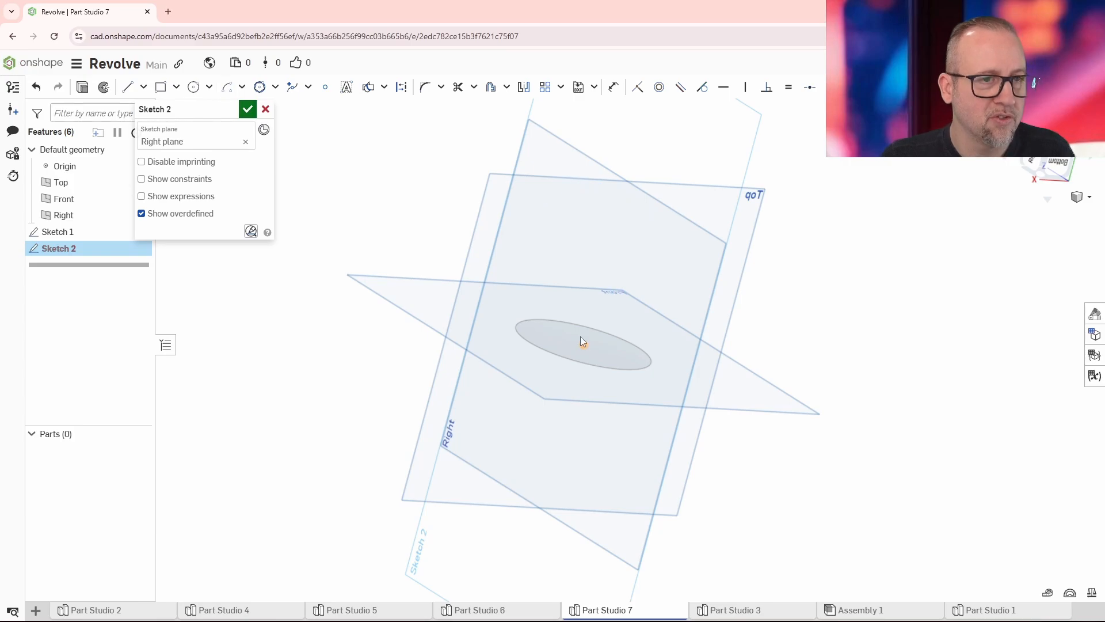
# - Sketch a 3 point arc starting at the origin with a radius of about 64 mm, and finish the sketch
pyautogui.click(242, 87)
pyautogui.click(249, 114)
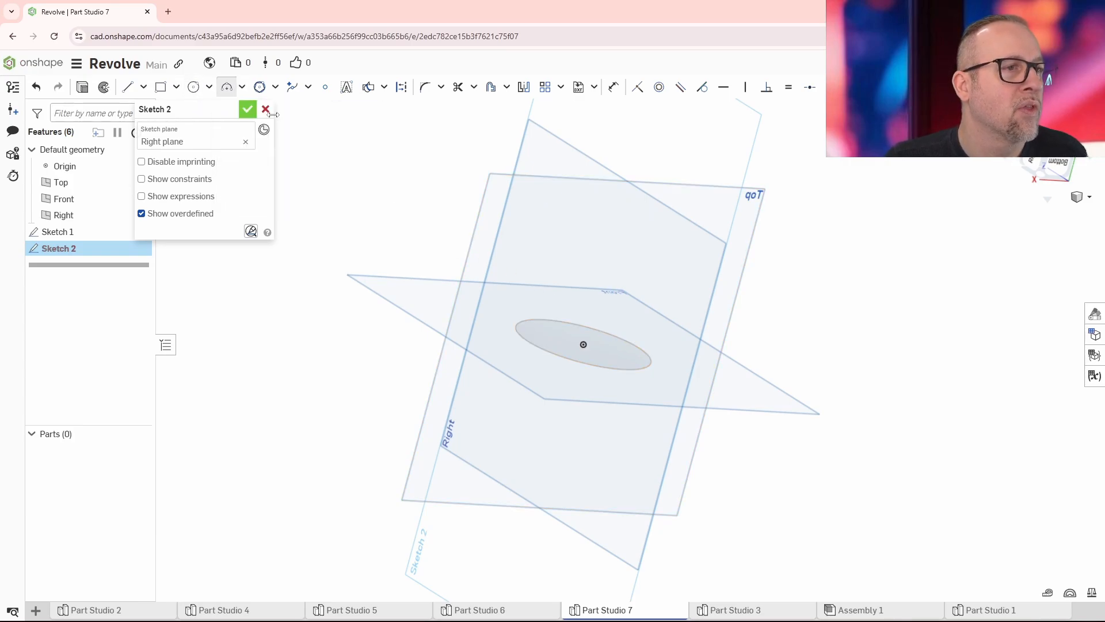
pyautogui.click(585, 344)
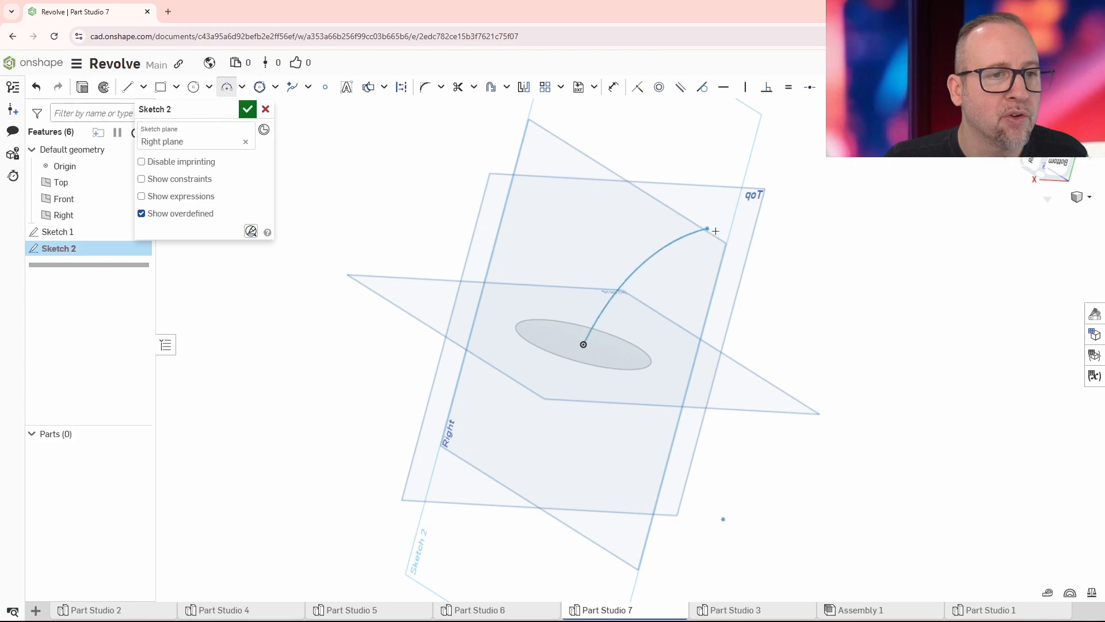
pyautogui.click(742, 204)
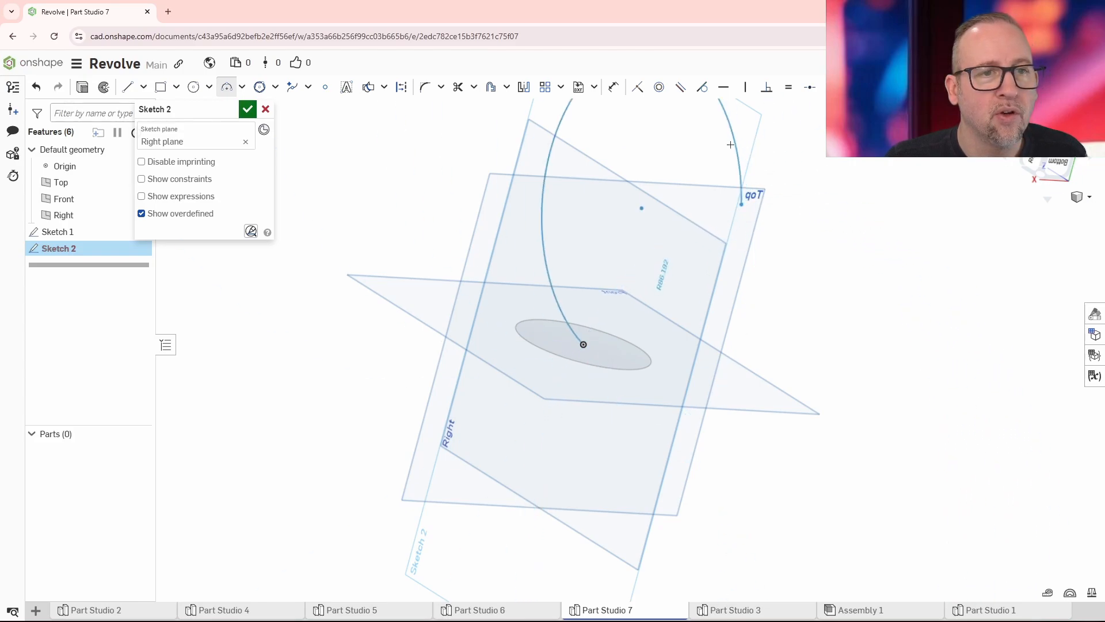
pyautogui.click(690, 166)
pyautogui.moveTo(773, 289); pyautogui.dragTo(813, 318, button='right')
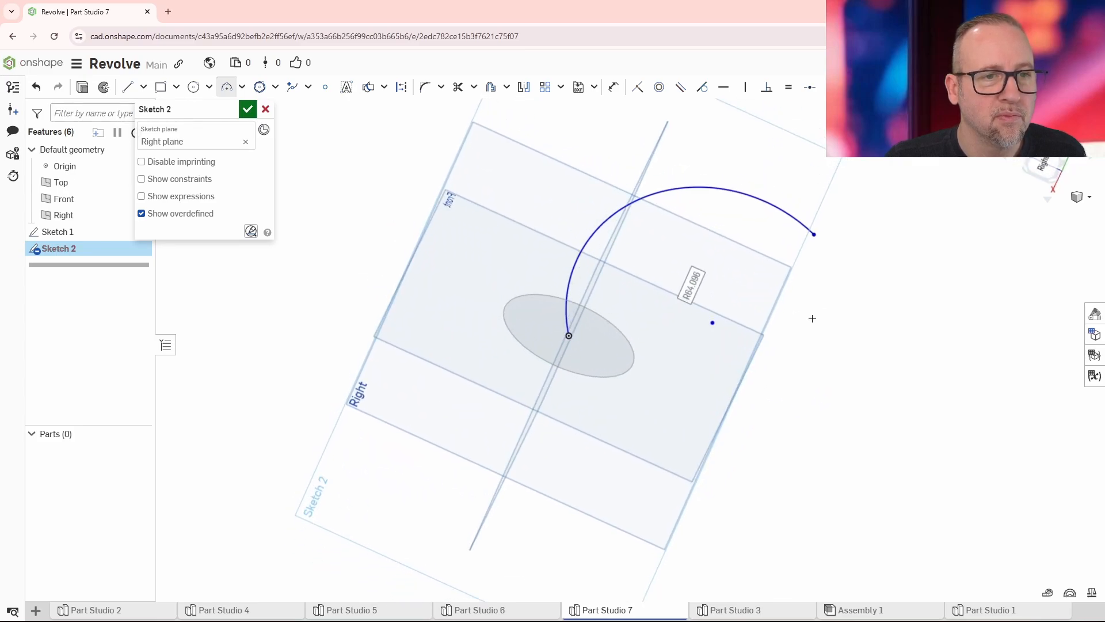
pyautogui.click(251, 114)
pyautogui.moveTo(518, 318); pyautogui.dragTo(498, 304, button='right')
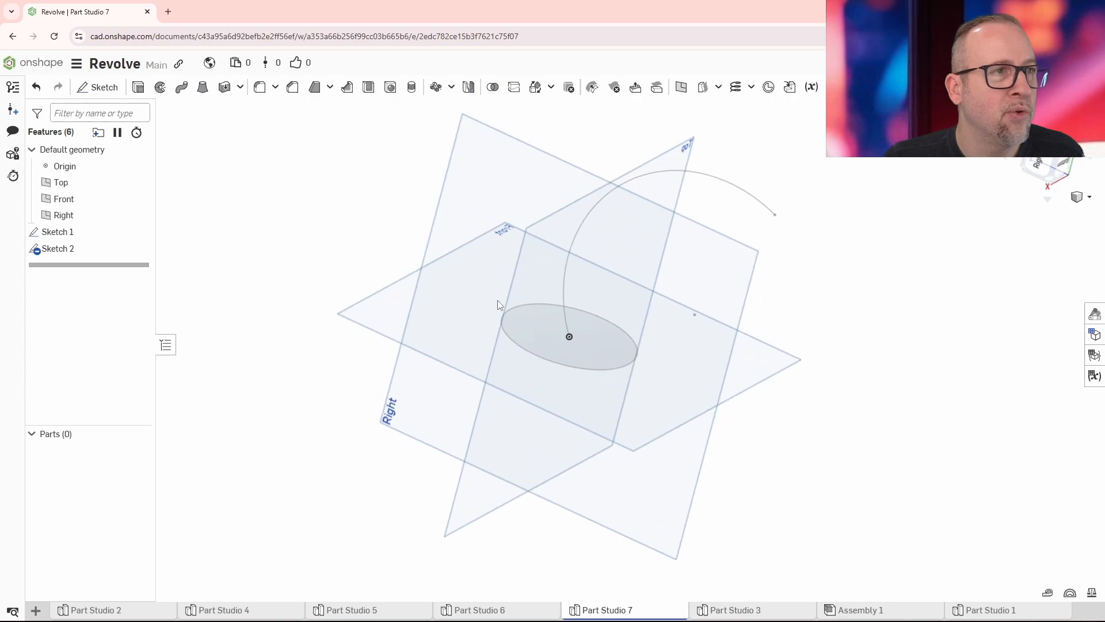
# - Try a full solid Revolve of the Sketch 1 circle with the Sketch 2 arc as the revolve axis
pyautogui.click(160, 87)
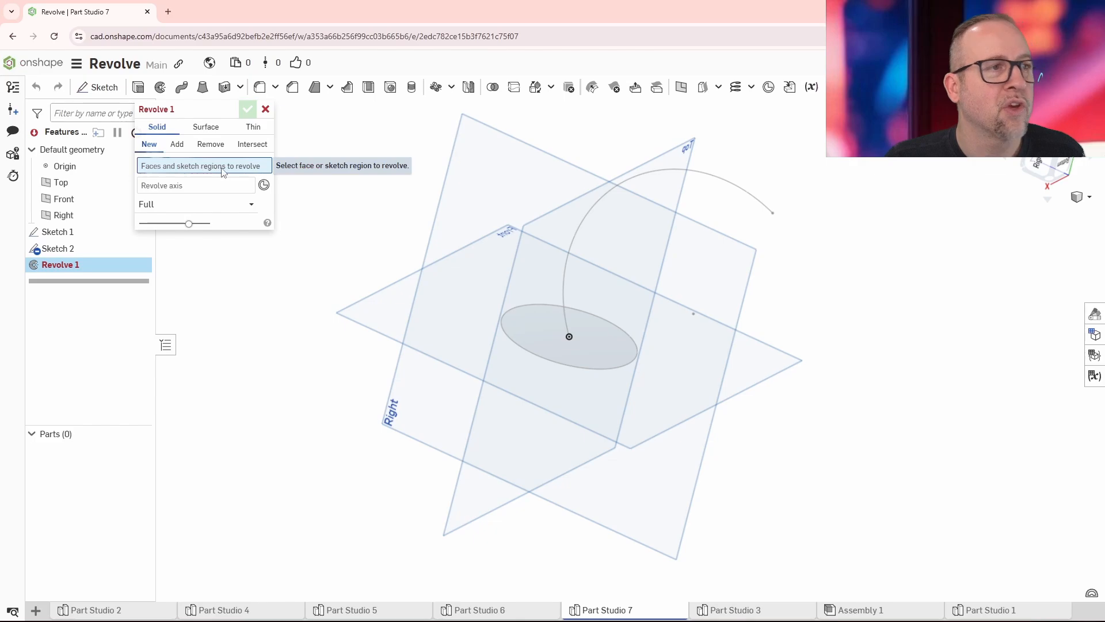
pyautogui.click(513, 340)
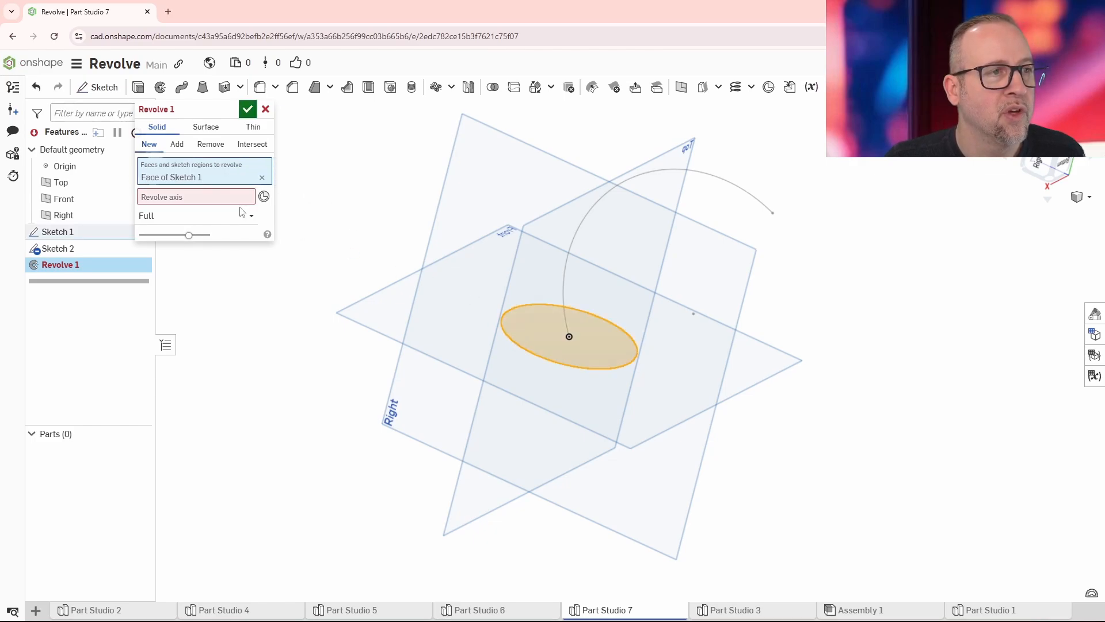
pyautogui.click(570, 236)
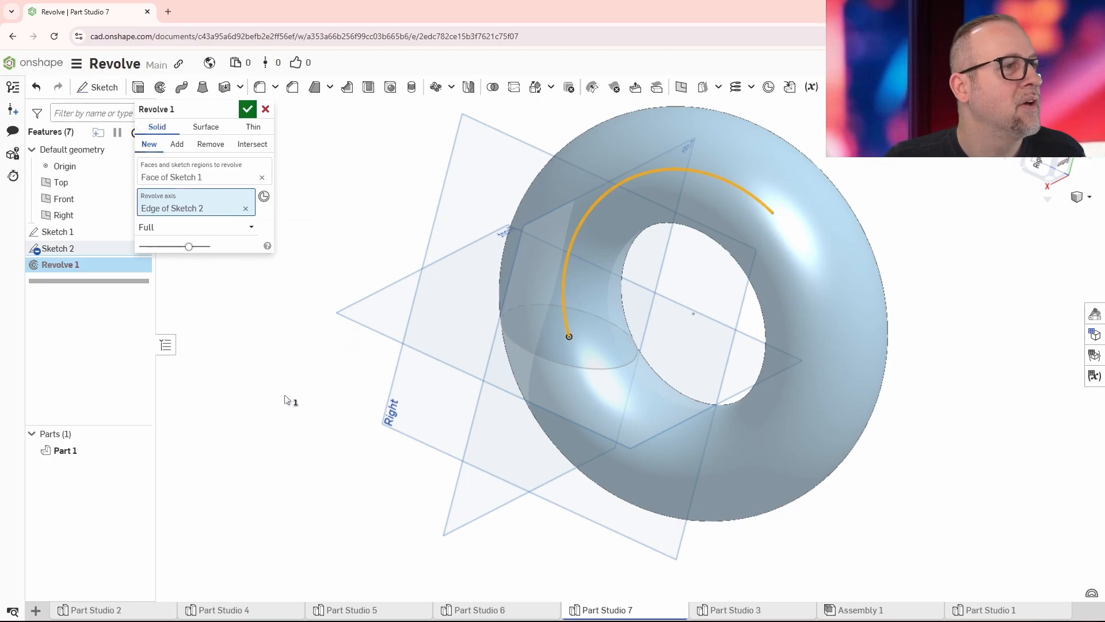
pyautogui.moveTo(188, 246)
pyautogui.mouseDown()
pyautogui.moveTo(169, 246)
pyautogui.moveTo(183, 246)
pyautogui.mouseUp()
pyautogui.moveTo(474, 405); pyautogui.dragTo(528, 375, button='right')
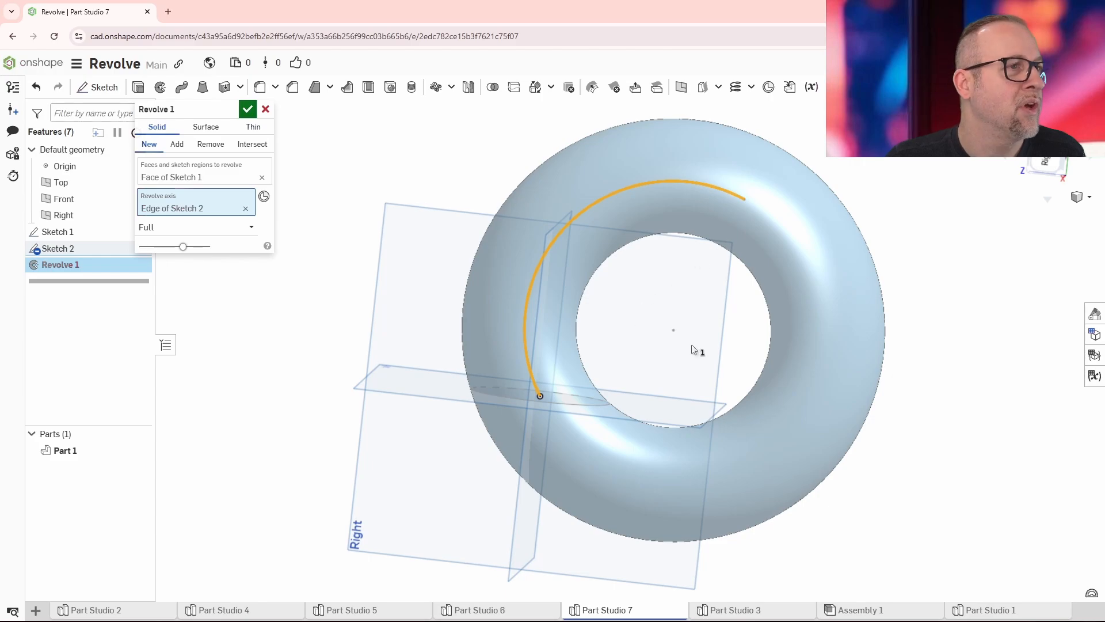
pyautogui.moveTo(692, 345); pyautogui.dragTo(639, 337, button='right')
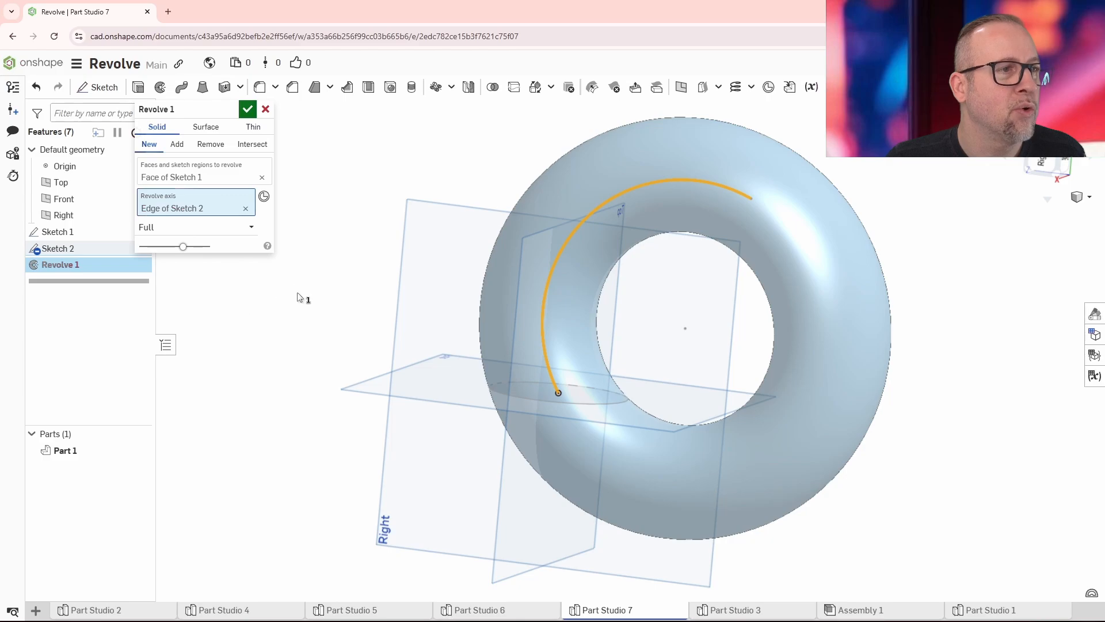
# - Clear the revolve axis and reselect the Sketch 2 arc as the axis
pyautogui.click(245, 208)
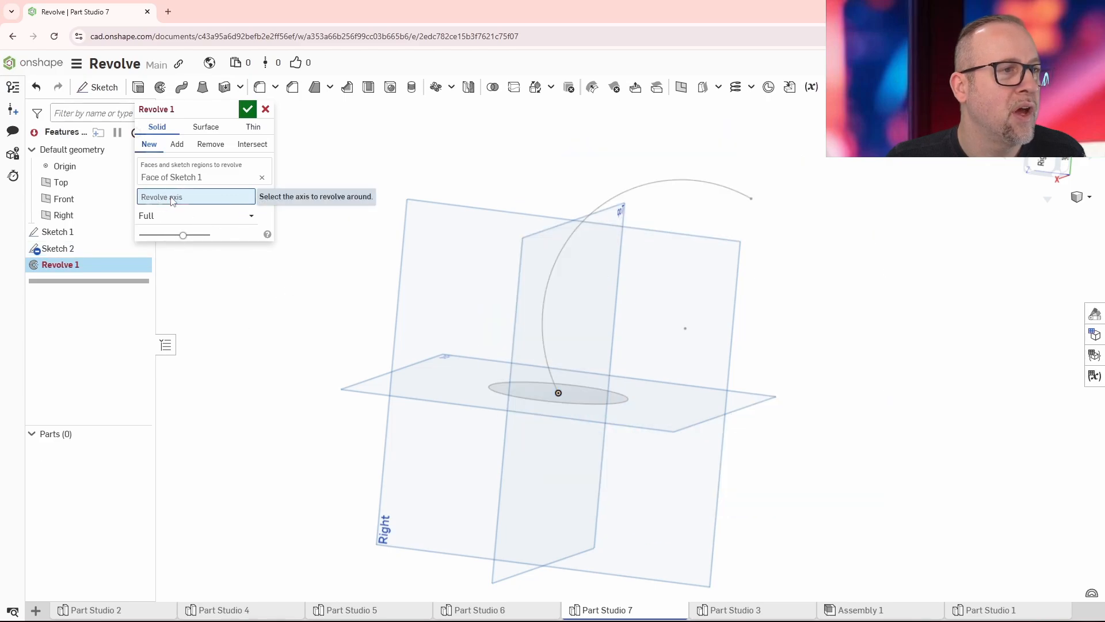
pyautogui.click(645, 188)
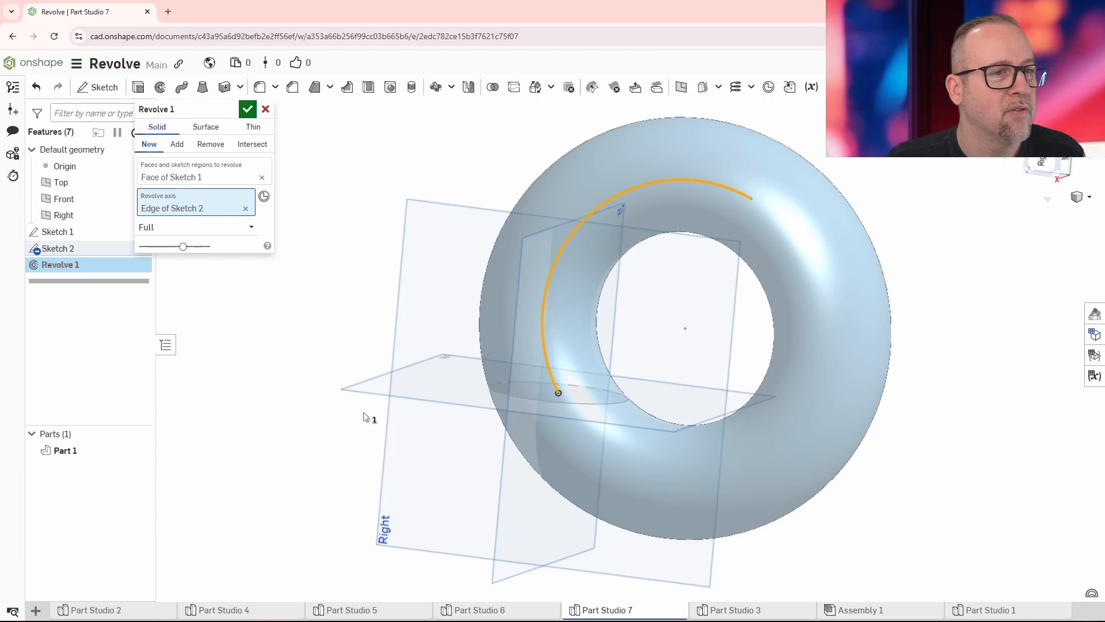
pyautogui.moveTo(714, 344); pyautogui.dragTo(584, 334, button='right')
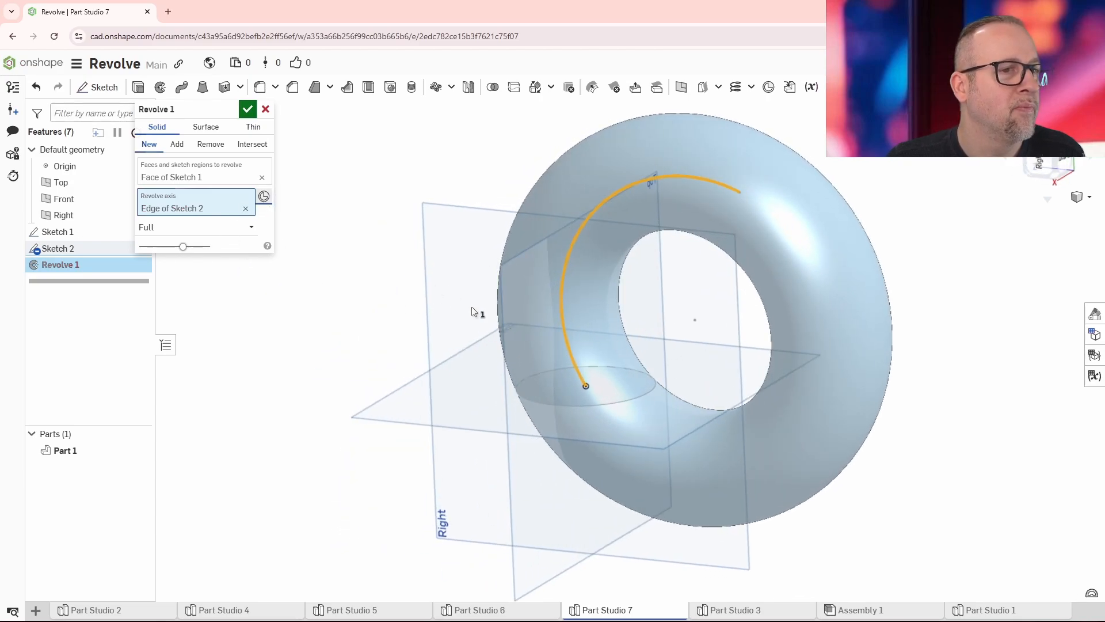
# - Try a mate connector at the circle's centre as the revolve axis, and switch the axis back to the Sketch 2 arc
pyautogui.click(245, 207)
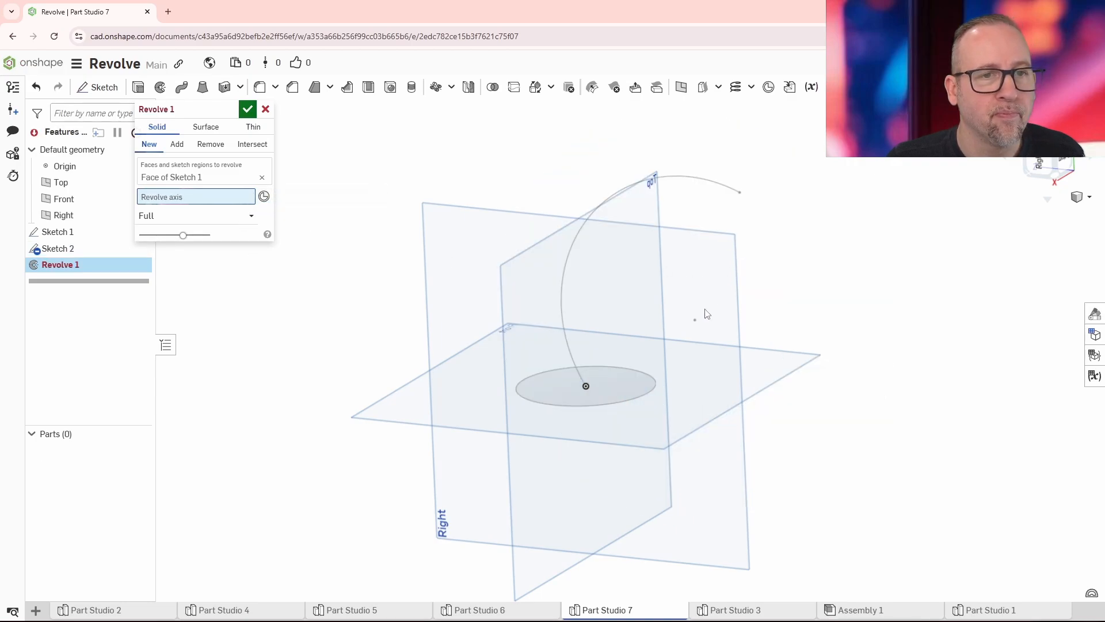
pyautogui.click(606, 377)
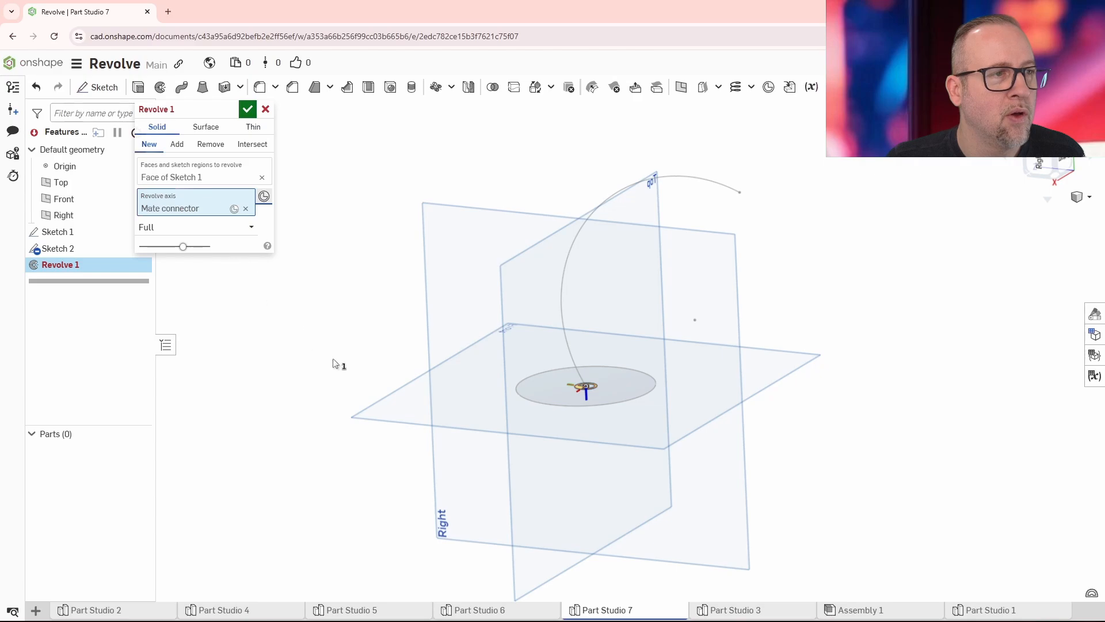
pyautogui.moveTo(377, 402)
pyautogui.mouseDown(button='right')
pyautogui.moveTo(400, 390)
pyautogui.moveTo(377, 400)
pyautogui.mouseUp(button='right')
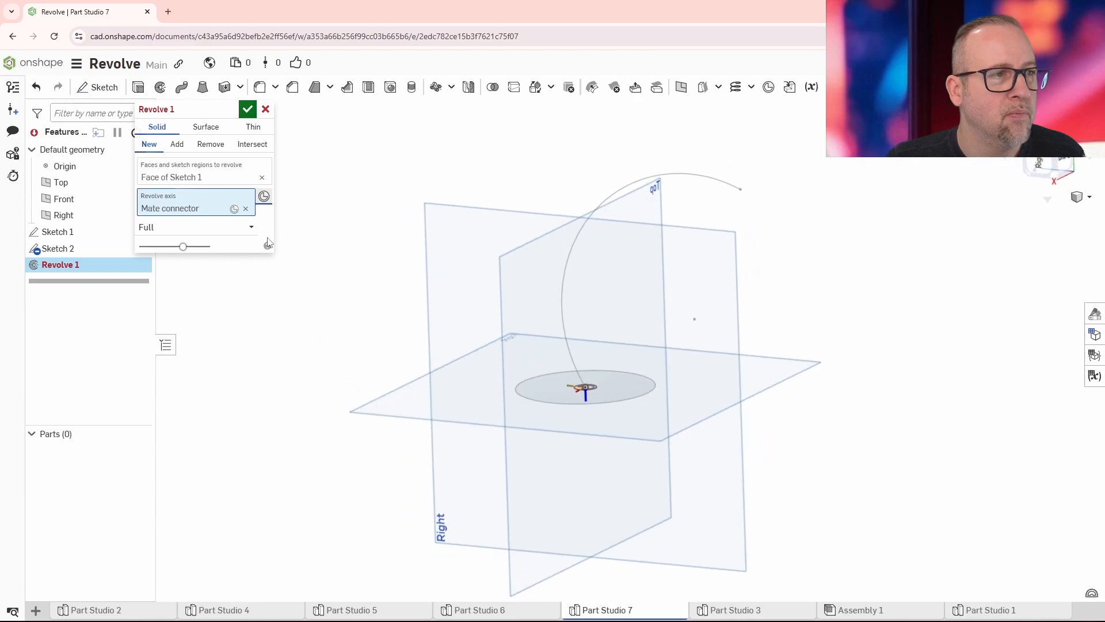
pyautogui.click(246, 209)
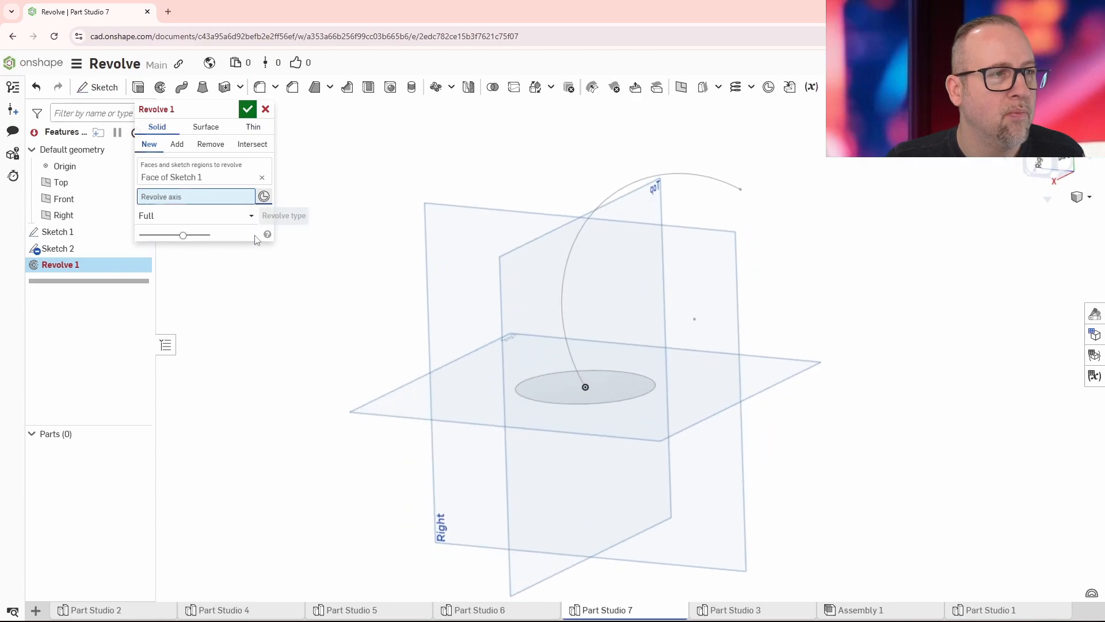
pyautogui.click(575, 237)
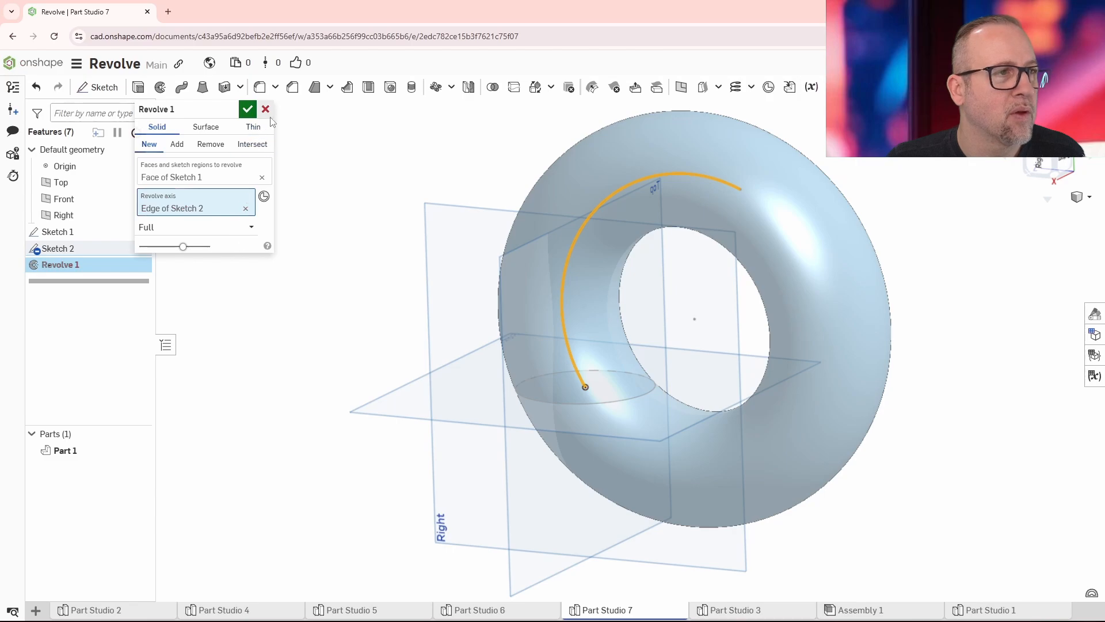
# - Try the Add operation and a Thin revolve of the Sketch 2 arc, and return to a new Solid revolve
pyautogui.click(177, 144)
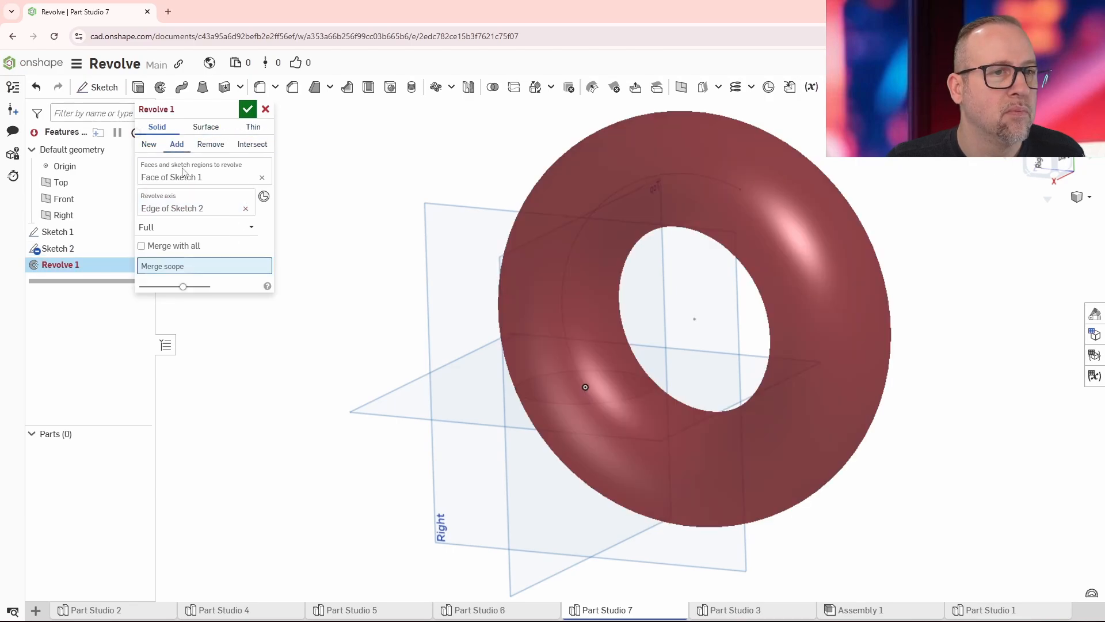
pyautogui.click(149, 145)
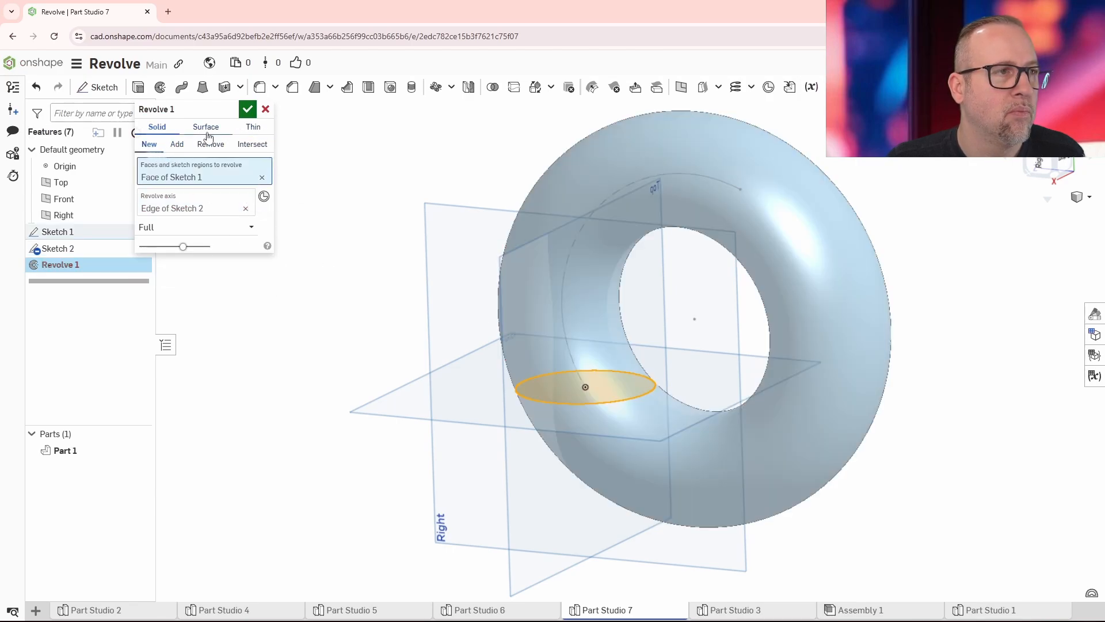
pyautogui.click(206, 129)
pyautogui.click(247, 129)
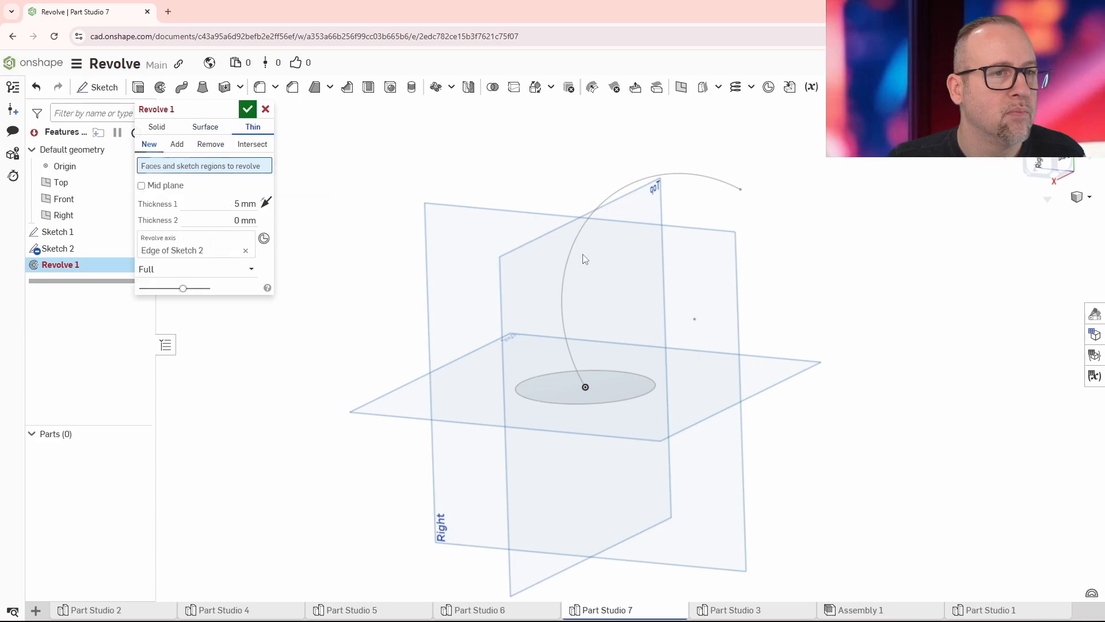
pyautogui.click(567, 255)
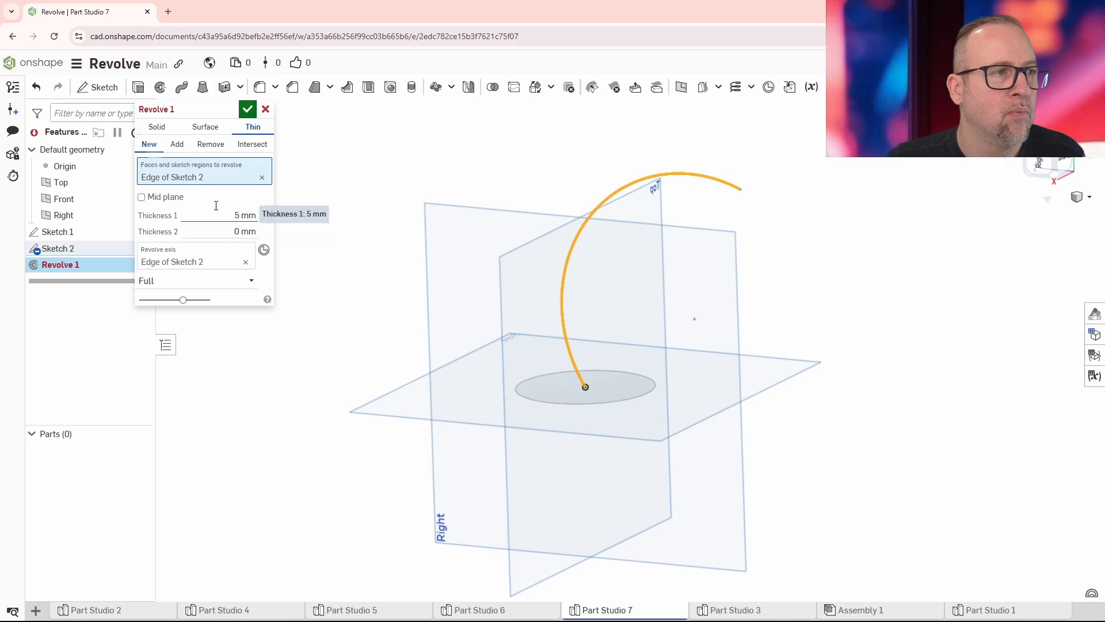
pyautogui.click(154, 129)
# - Try a one-direction revolve of 30 degrees for the circle about the arc, and discard the Revolve feature
pyautogui.moveTo(256, 324)
pyautogui.mouseDown(button='right')
pyautogui.moveTo(296, 320)
pyautogui.moveTo(266, 329)
pyautogui.mouseUp(button='right')
pyautogui.click(252, 225)
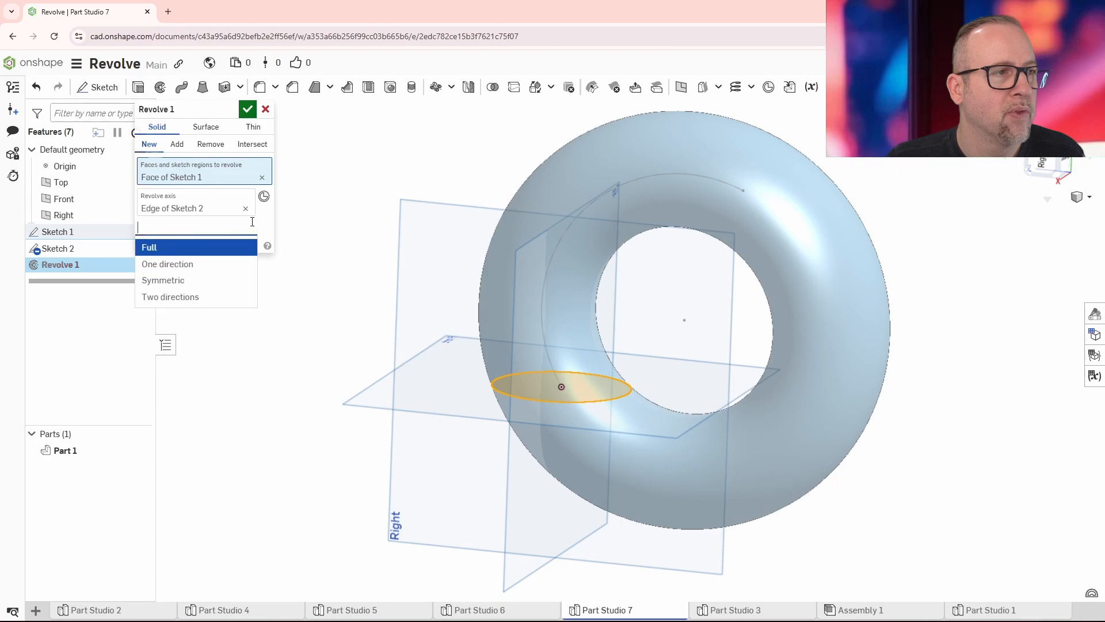
pyautogui.click(197, 264)
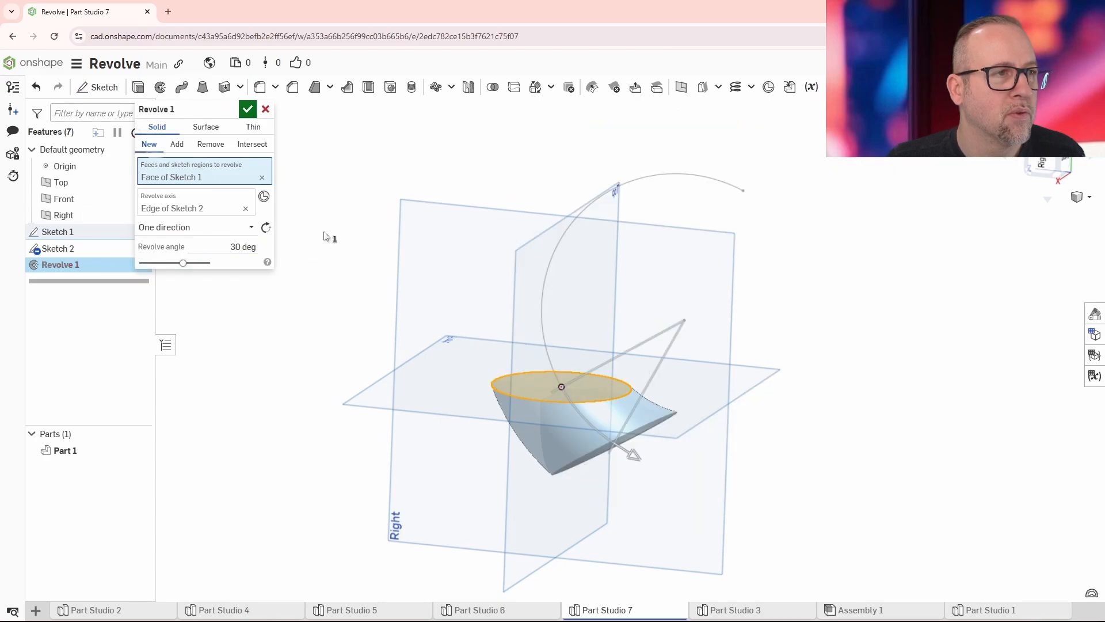
pyautogui.moveTo(335, 306); pyautogui.dragTo(306, 259, button='right')
pyautogui.click(265, 108)
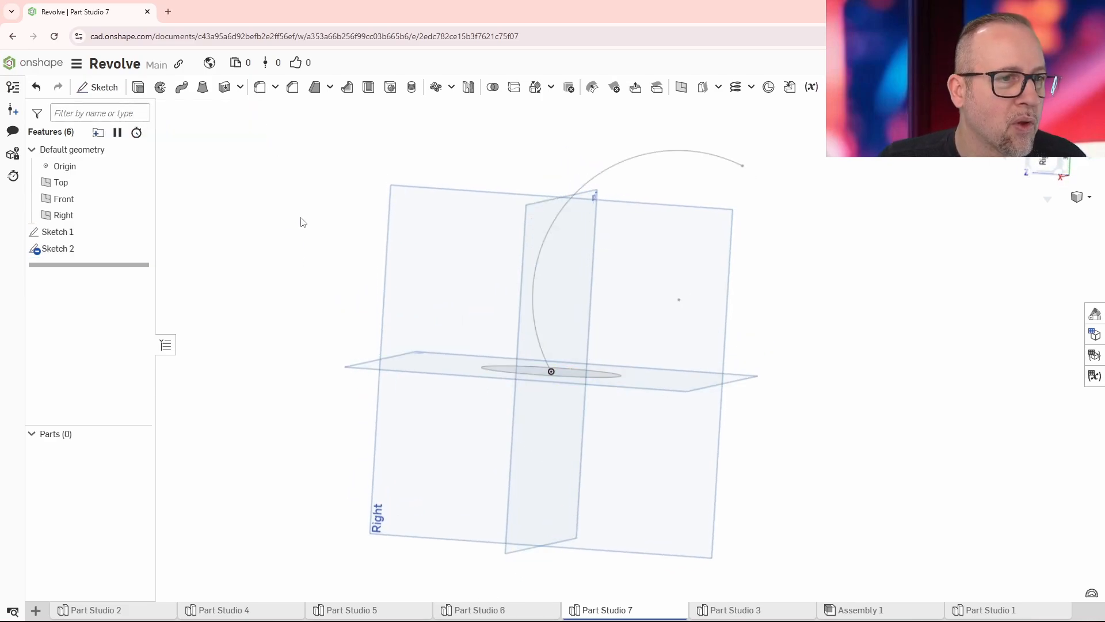
pyautogui.click(1043, 160)
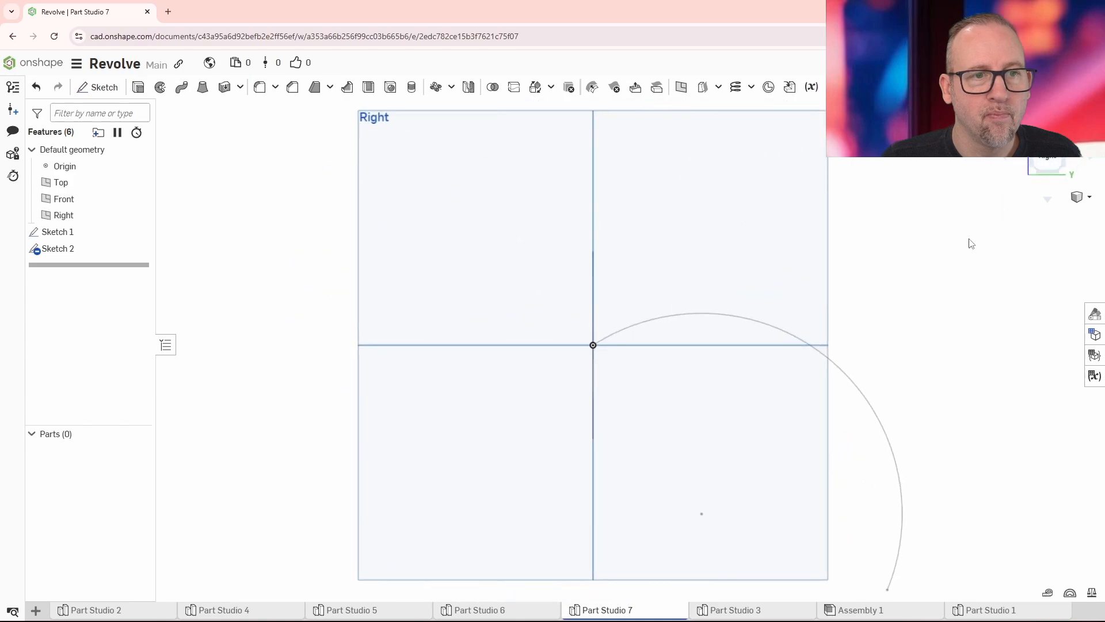
pyautogui.moveTo(1011, 246)
pyautogui.mouseDown(button='right')
pyautogui.moveTo(979, 241)
pyautogui.moveTo(1011, 183)
pyautogui.mouseUp(button='right')
pyautogui.moveTo(1016, 248)
pyautogui.mouseDown(button='right')
pyautogui.moveTo(1013, 222)
pyautogui.moveTo(1051, 205)
pyautogui.moveTo(1009, 193)
pyautogui.mouseUp(button='right')
pyautogui.click(1036, 168)
pyautogui.moveTo(891, 309); pyautogui.dragTo(890, 358, button='right')
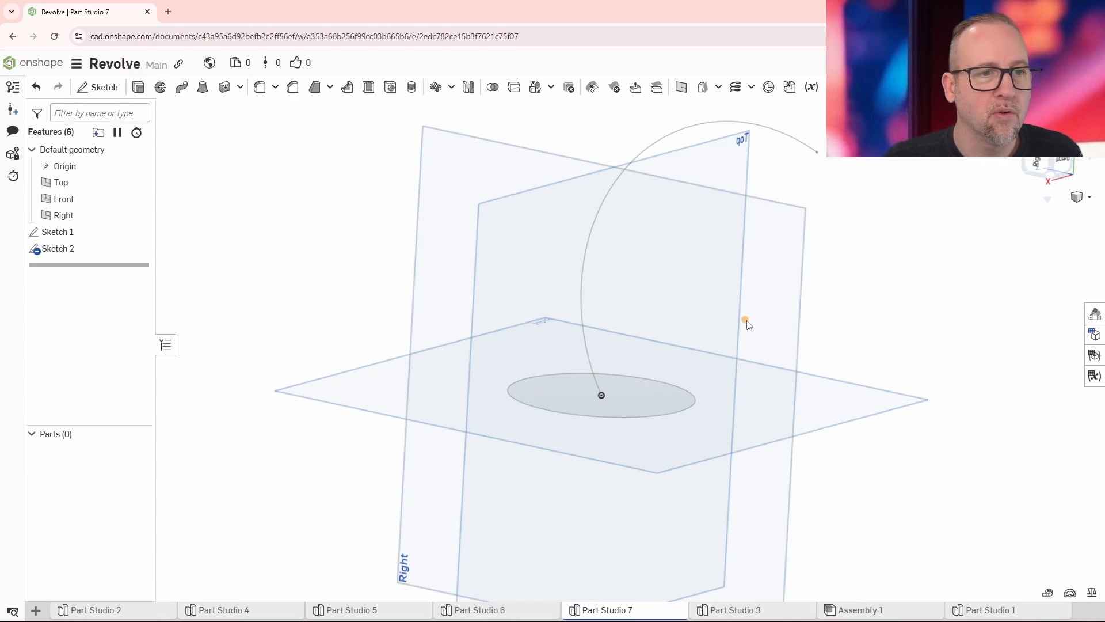
# - Create a full Solid revolve of the Sketch 1 circle using the Sketch 2 arc as the revolve axis
pyautogui.moveTo(377, 363); pyautogui.dragTo(308, 362, button='middle')
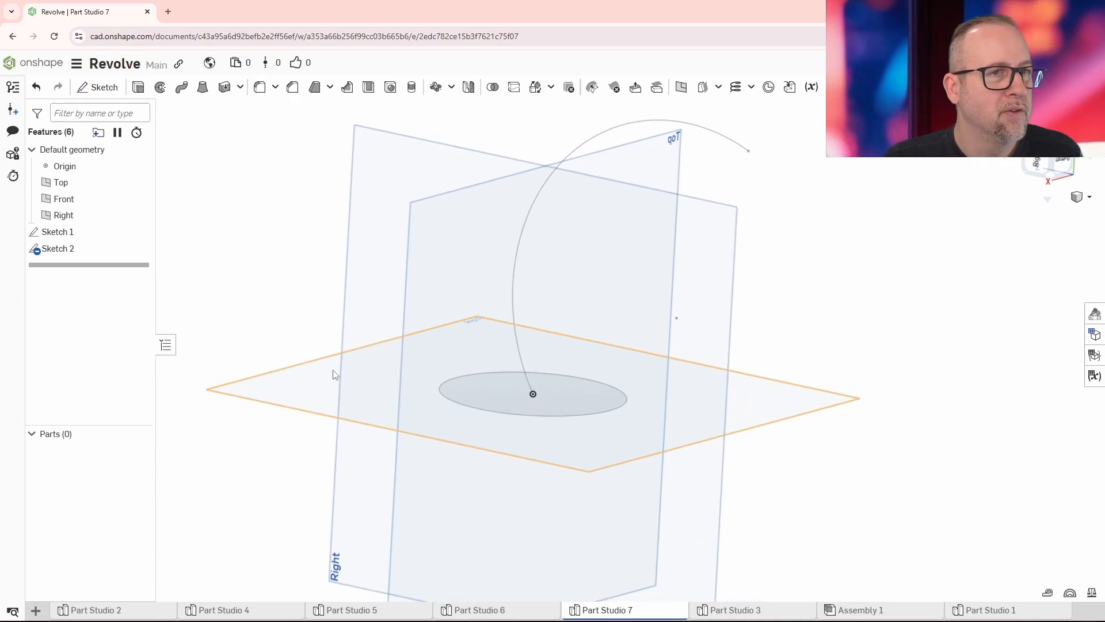
pyautogui.moveTo(336, 374); pyautogui.dragTo(382, 382, button='right')
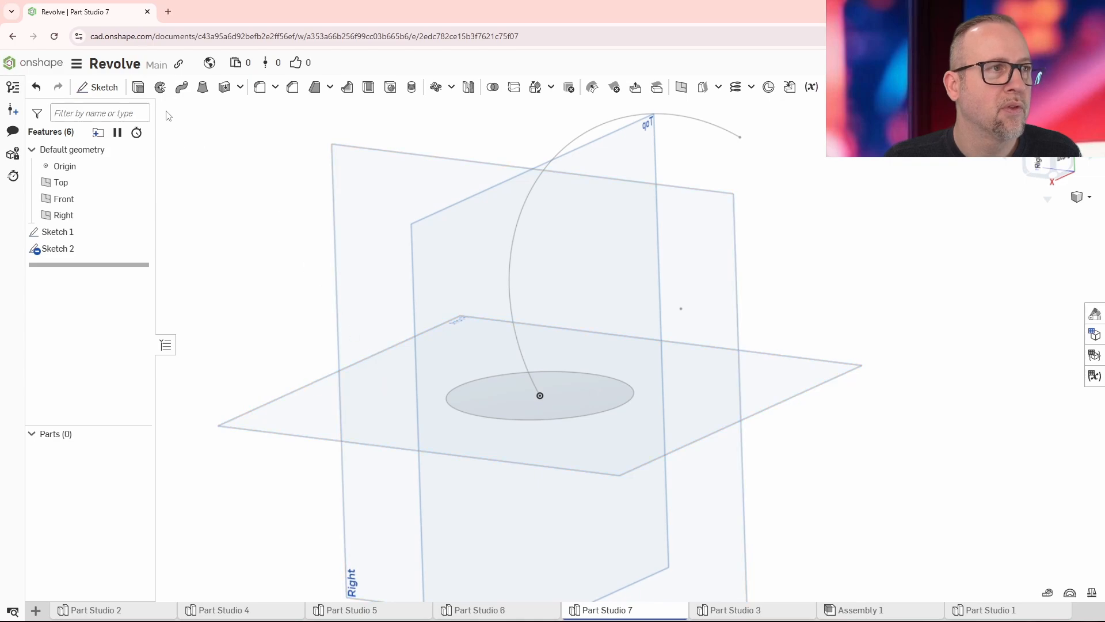
pyautogui.click(160, 87)
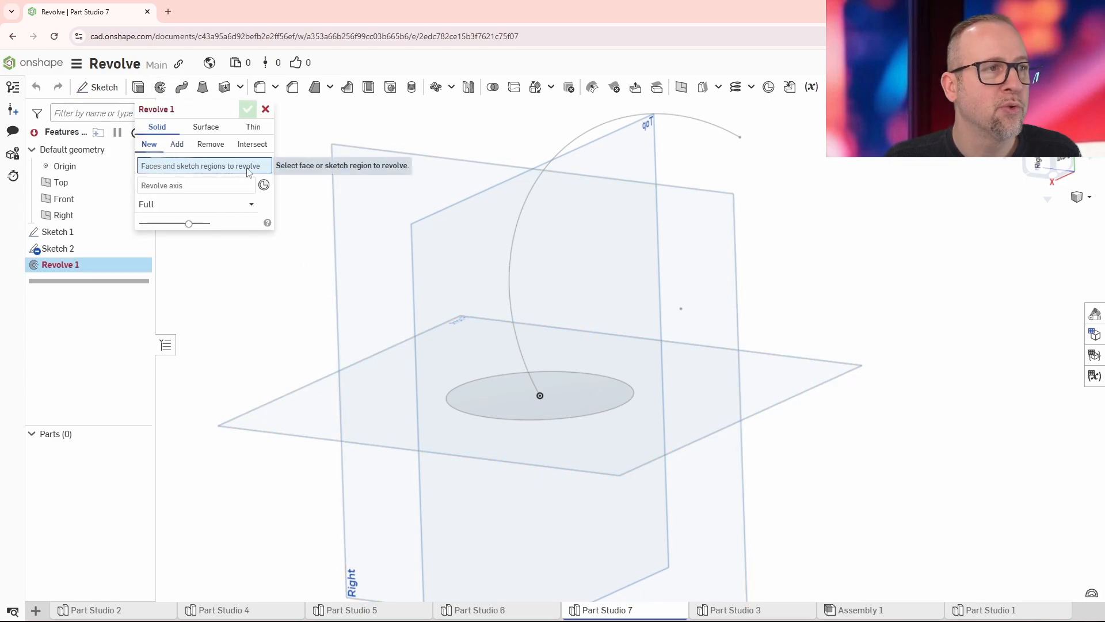
pyautogui.click(451, 392)
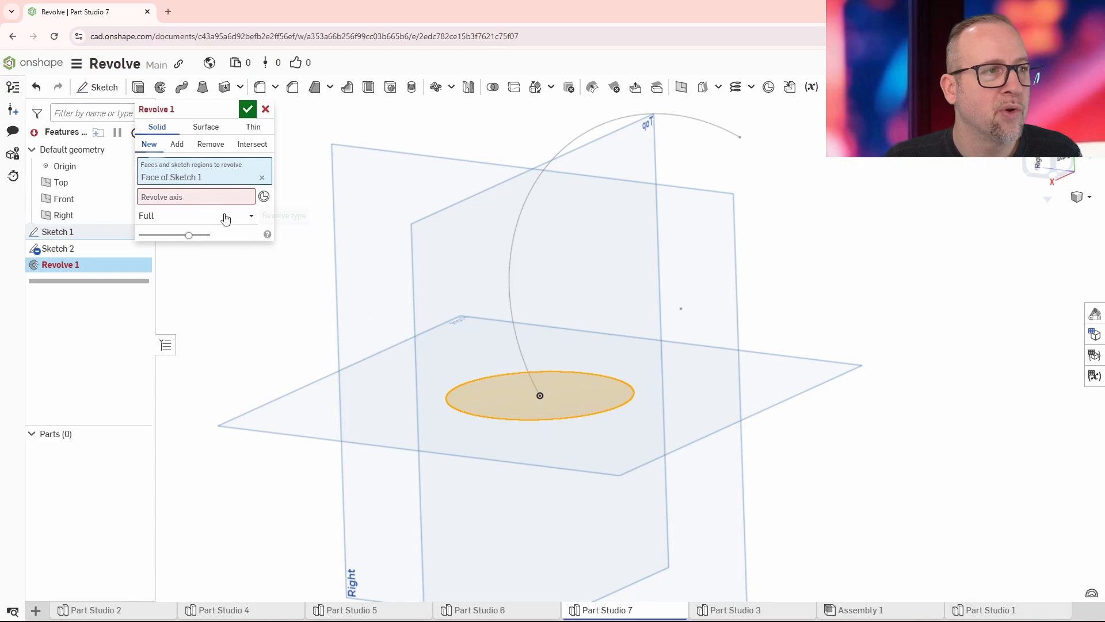
pyautogui.click(165, 201)
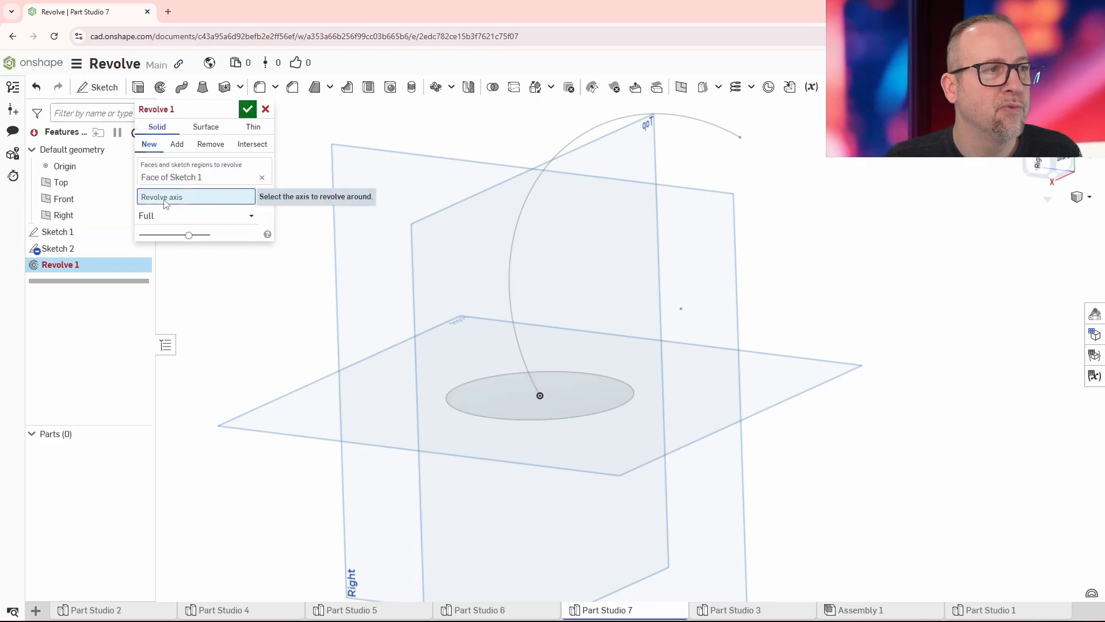
pyautogui.click(529, 197)
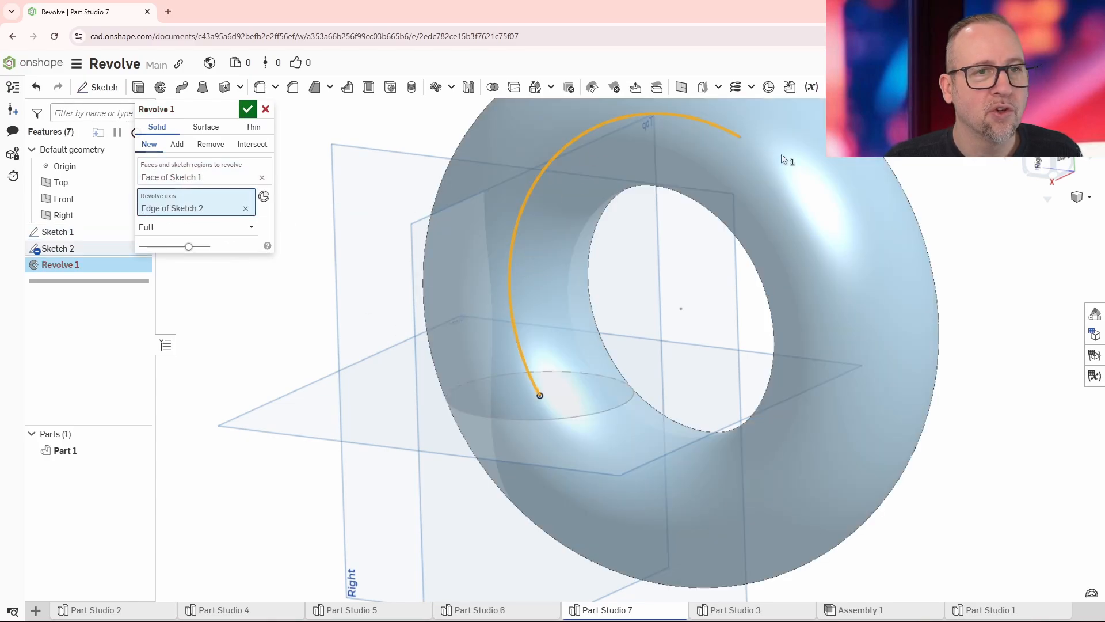
pyautogui.scroll(-3, 344, 327)
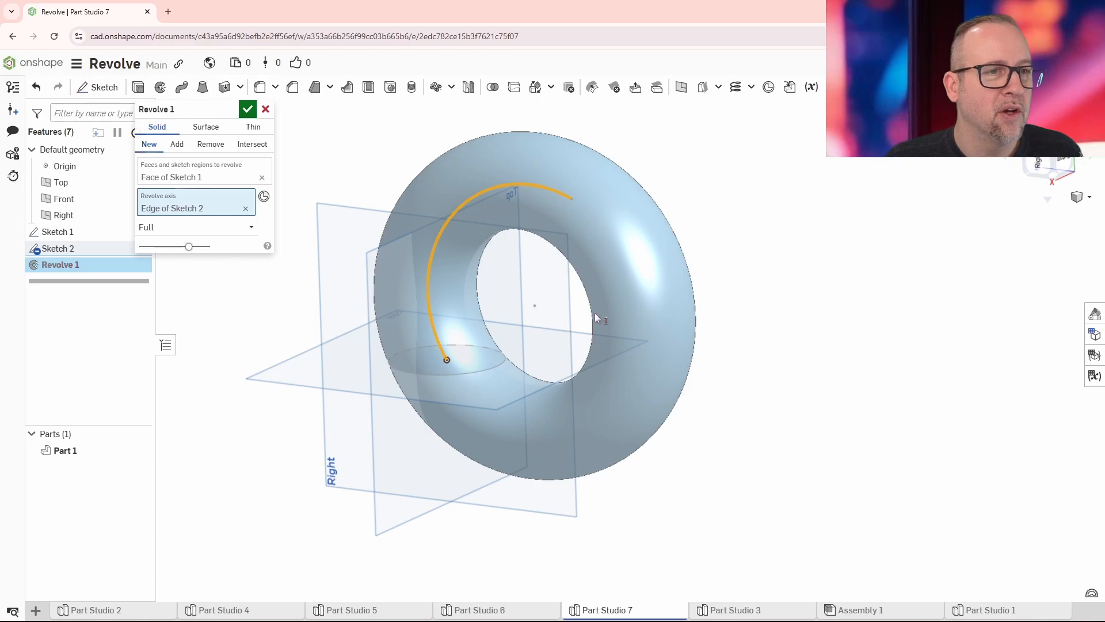
pyautogui.moveTo(595, 318); pyautogui.dragTo(646, 311, button='right')
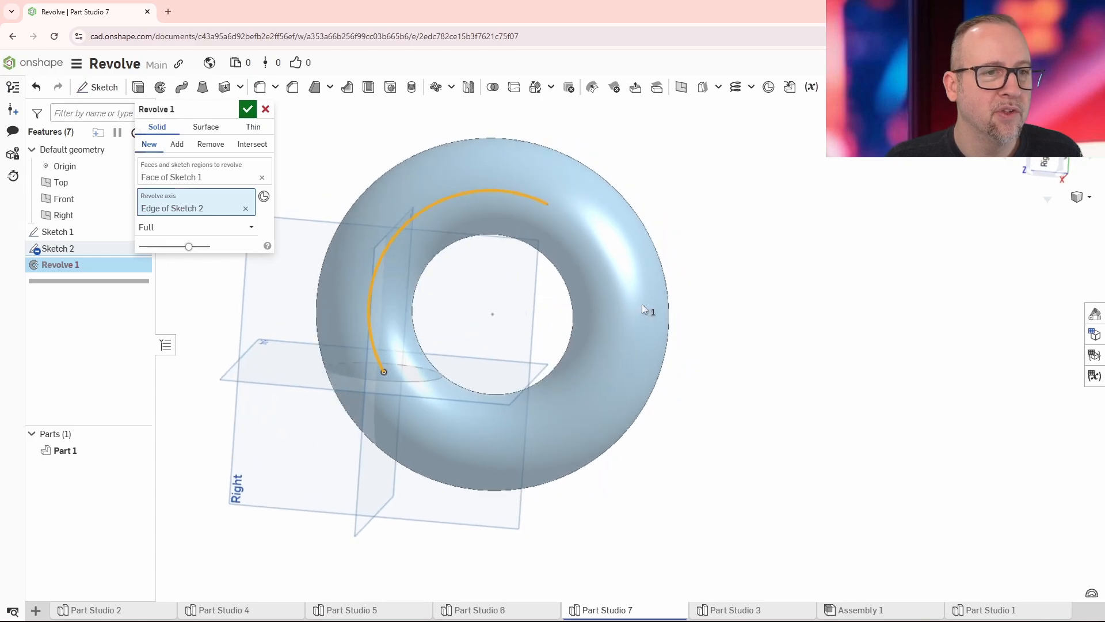
# - Revolve the circle 90 degrees in one direction, and switch the revolve type to Symmetric
pyautogui.click(244, 227)
pyautogui.click(182, 263)
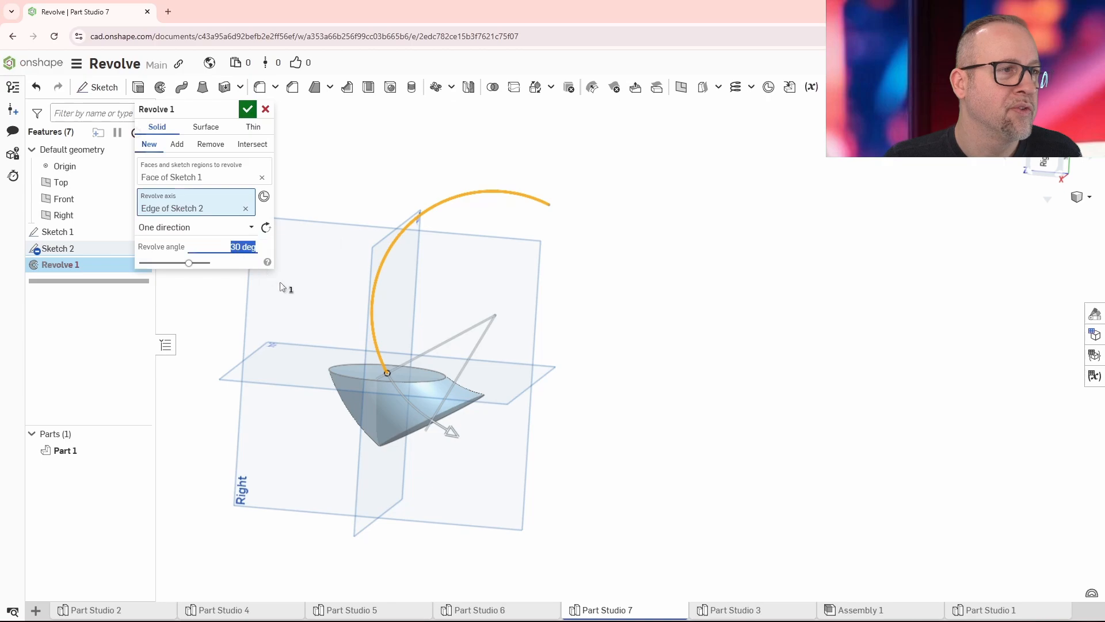
pyautogui.write('90')
pyautogui.press('Return')
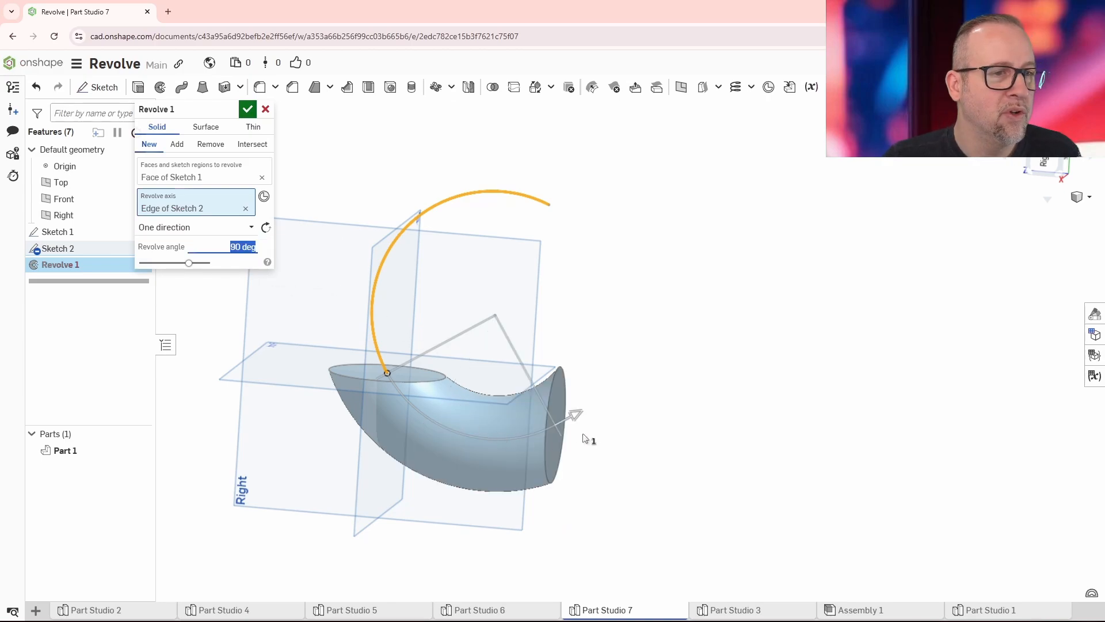
pyautogui.click(250, 227)
pyautogui.click(182, 280)
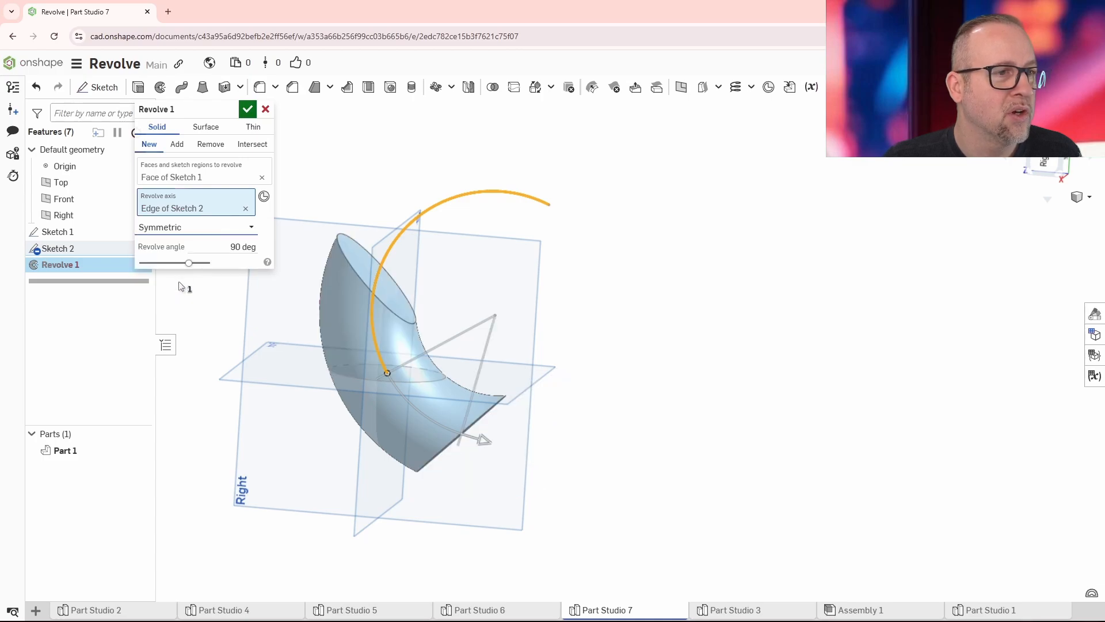
# - Change the revolve to Two directions with a second revolve angle of about 222 degrees, and accept the feature
pyautogui.click(195, 227)
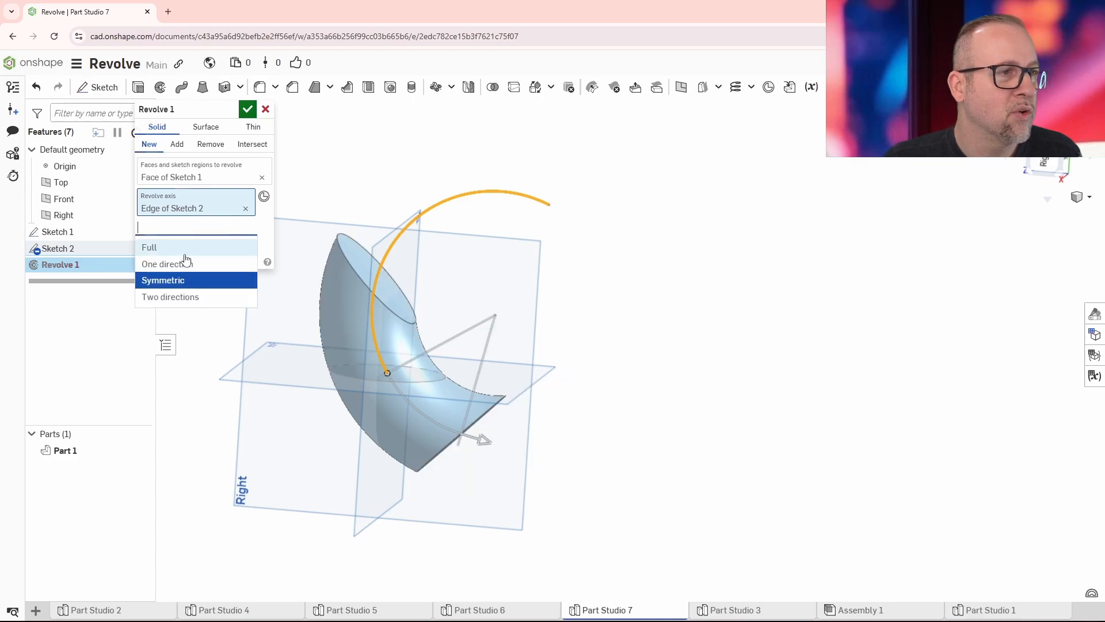
pyautogui.click(190, 297)
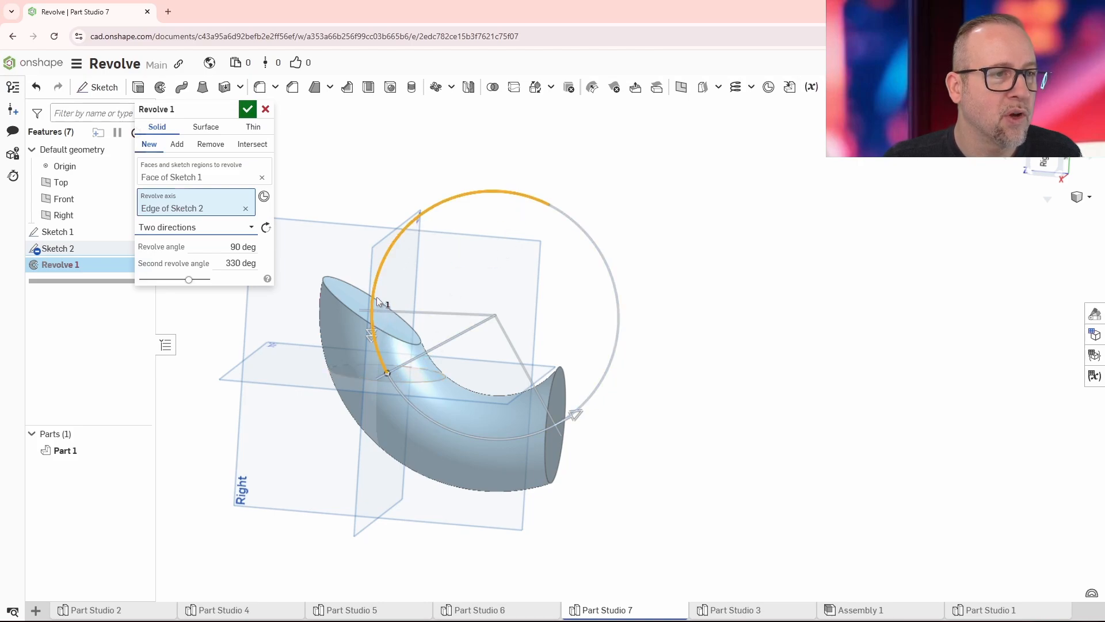
pyautogui.moveTo(574, 415); pyautogui.dragTo(590, 399)
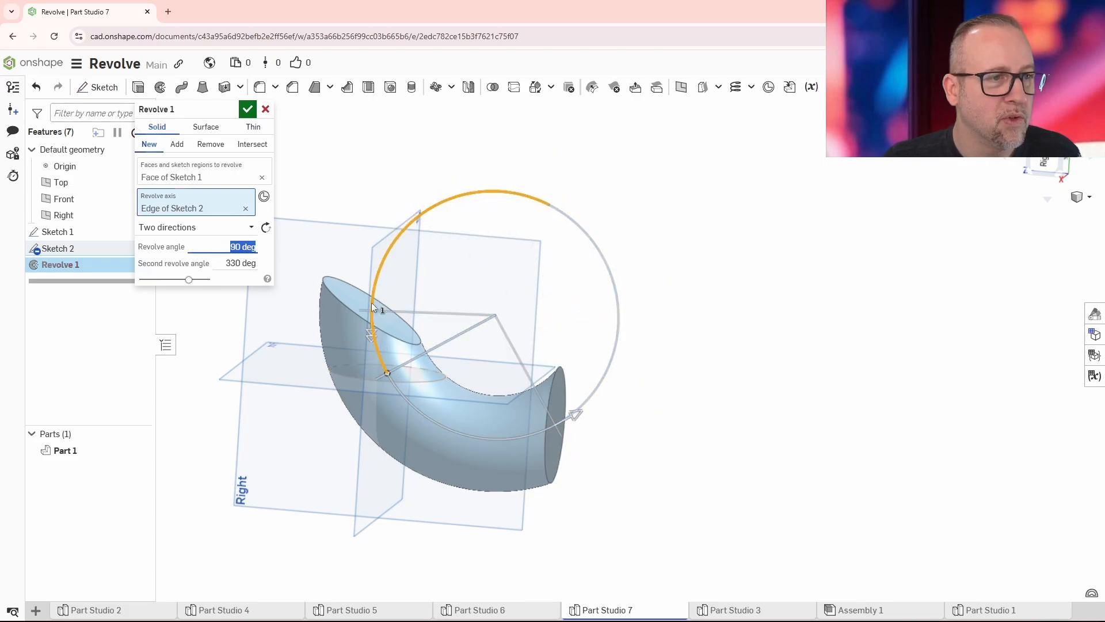
pyautogui.moveTo(368, 331); pyautogui.dragTo(516, 199)
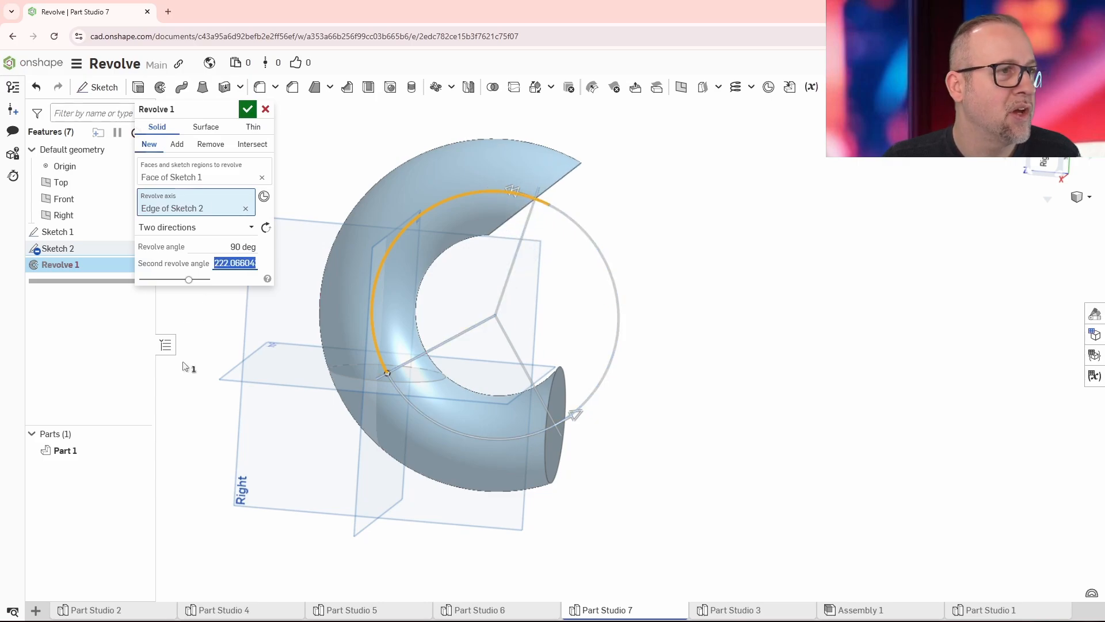
pyautogui.click(248, 109)
# - Edit the Revolve 1 feature and set its revolve type back to Full
pyautogui.moveTo(612, 316); pyautogui.dragTo(730, 345, button='right')
pyautogui.doubleClick(59, 265)
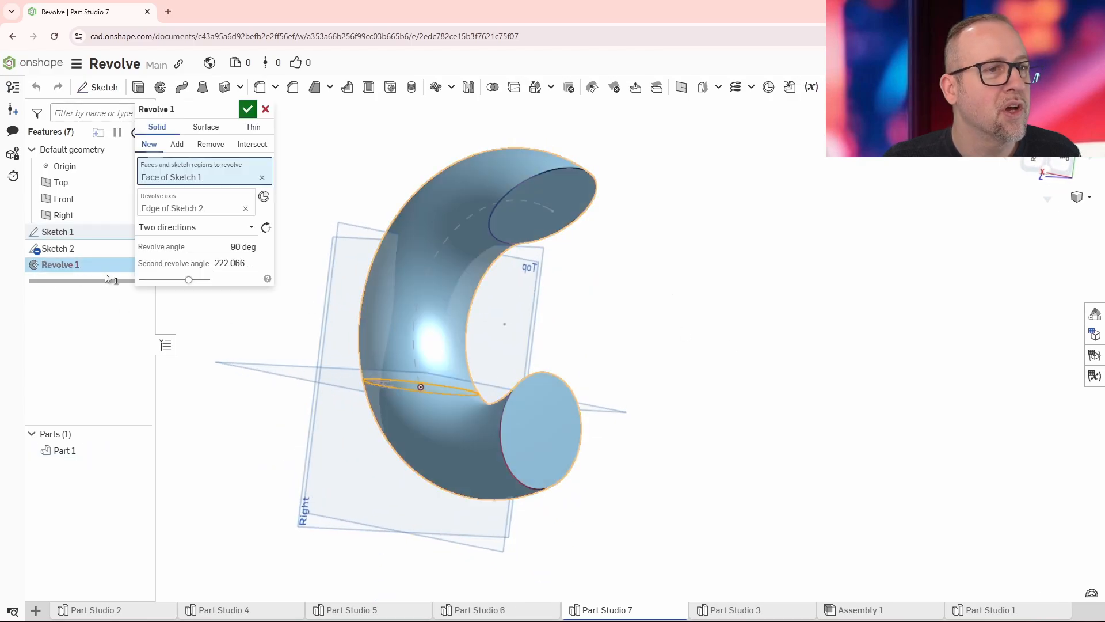
pyautogui.click(195, 228)
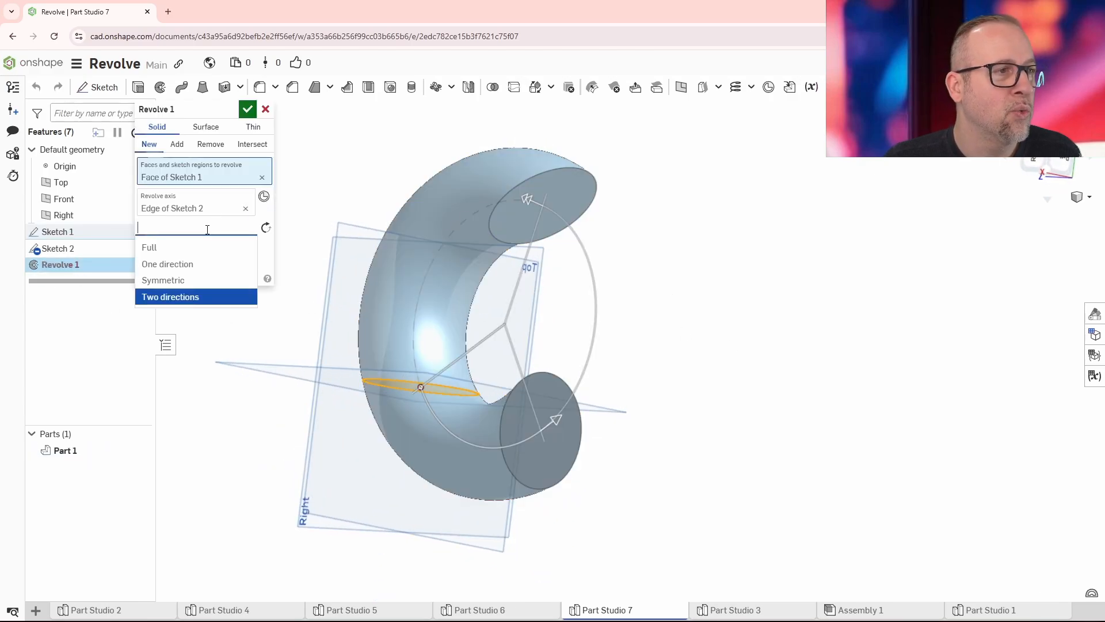
pyautogui.click(151, 247)
pyautogui.moveTo(784, 311); pyautogui.dragTo(341, 168, button='right')
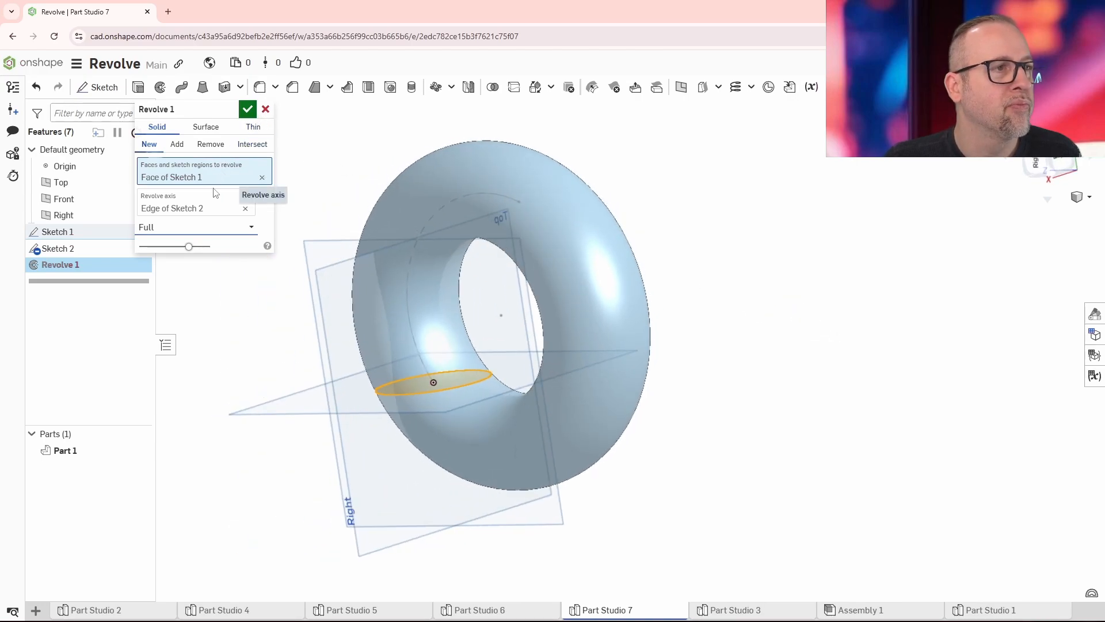
# - Try the Add operation for the revolve, return to New, and switch the feature to the Surface type
pyautogui.click(176, 145)
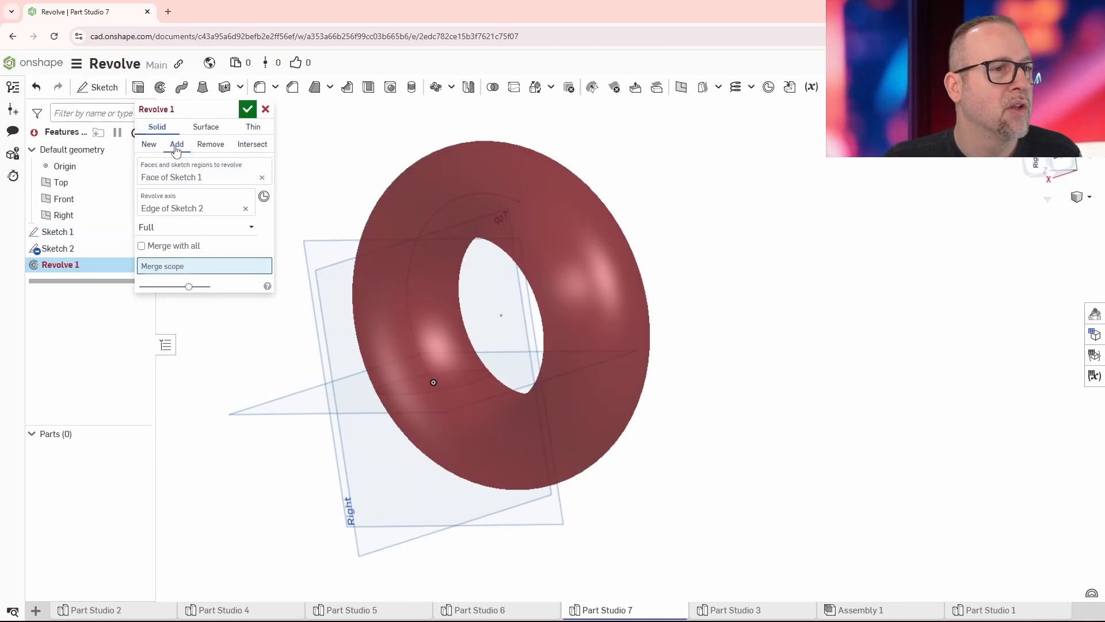
pyautogui.click(148, 144)
pyautogui.click(198, 128)
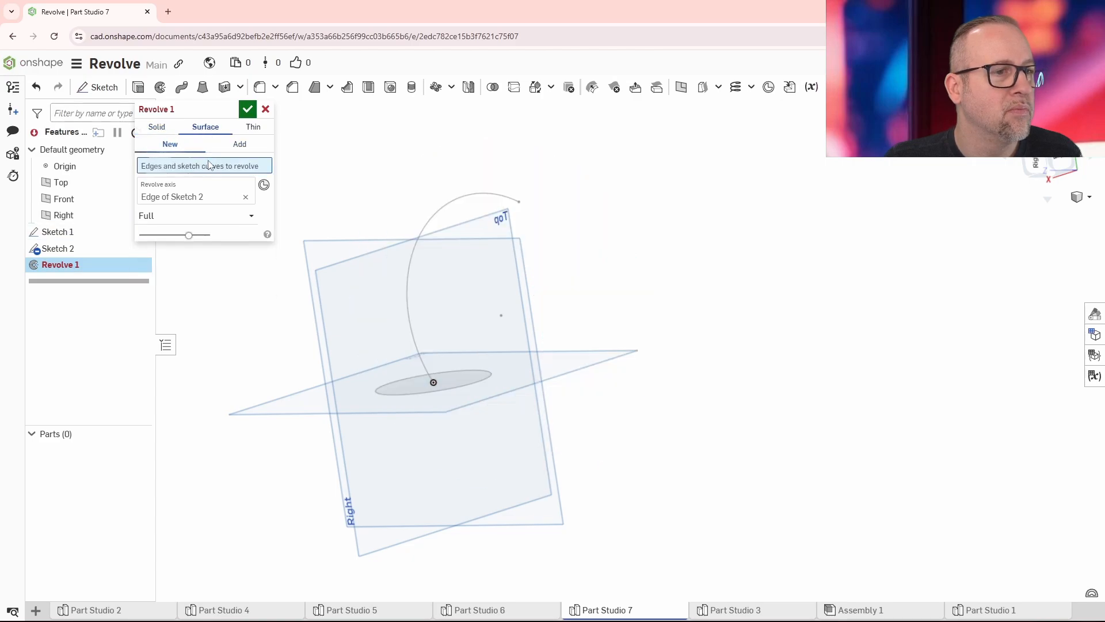
# - Switch to a Thin revolve of the Sketch 1 circle edge and set thickness 1 to 1 mm
pyautogui.click(253, 128)
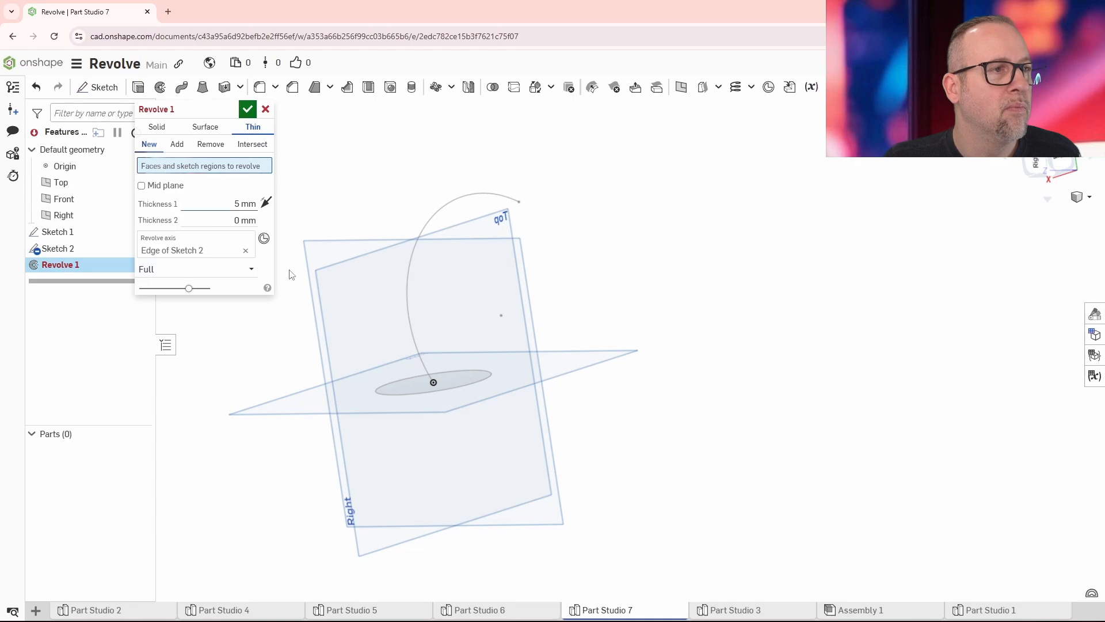
pyautogui.click(403, 393)
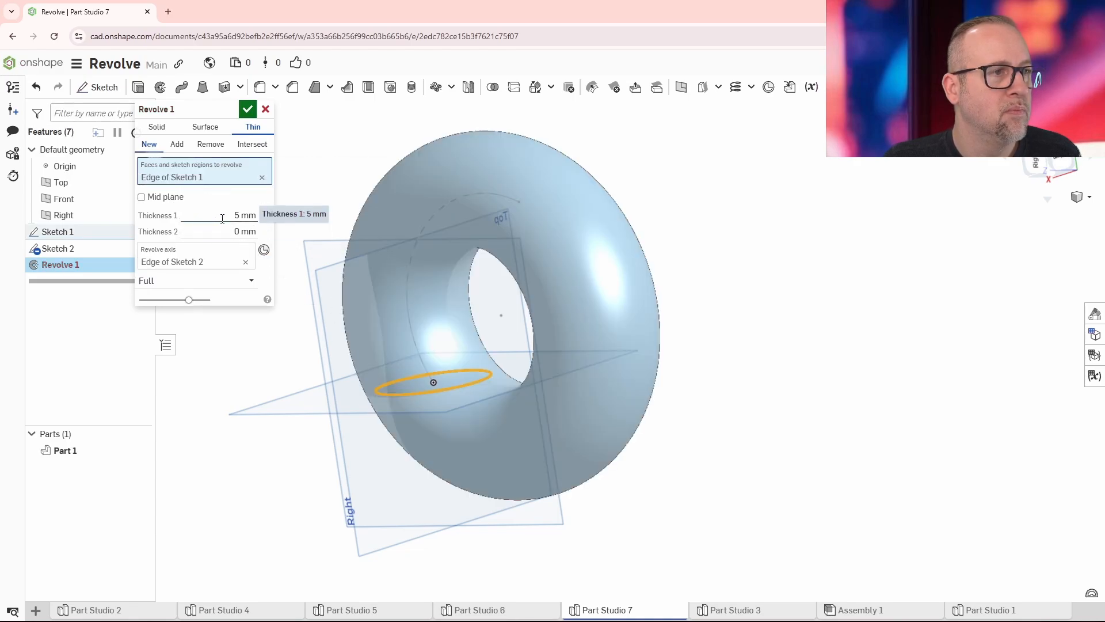
pyautogui.click(222, 218)
pyautogui.write('1')
pyautogui.press('Return')
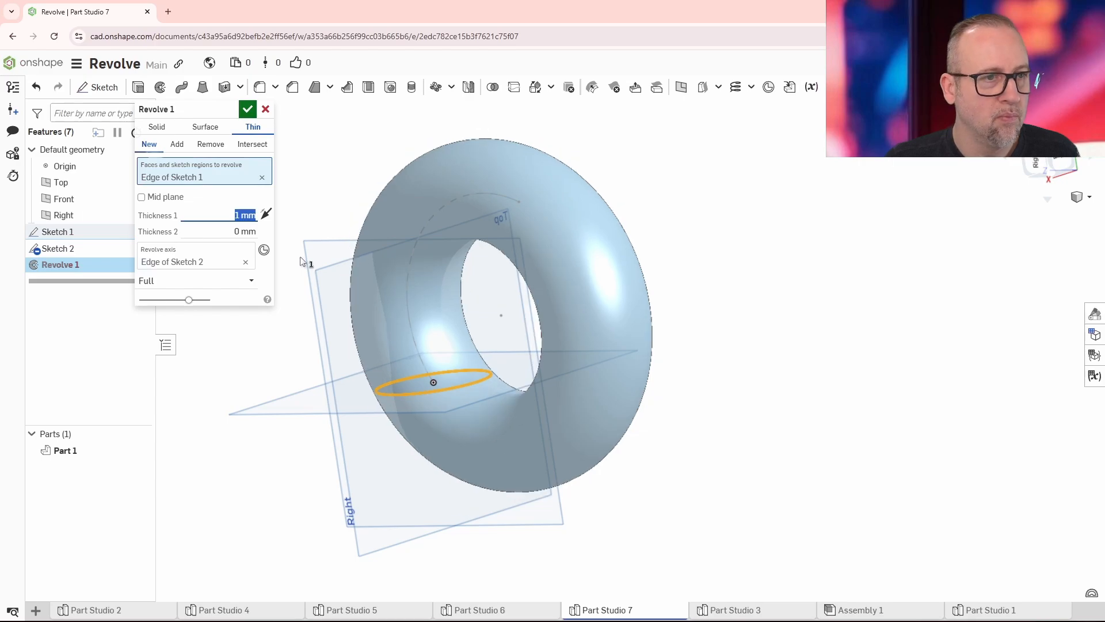
# - Set the thin revolve to One direction and try flipping the direction of thickness 1
pyautogui.moveTo(443, 336)
pyautogui.mouseDown(button='right')
pyautogui.moveTo(546, 332)
pyautogui.moveTo(502, 346)
pyautogui.moveTo(287, 276)
pyautogui.mouseUp(button='right')
pyautogui.click(184, 288)
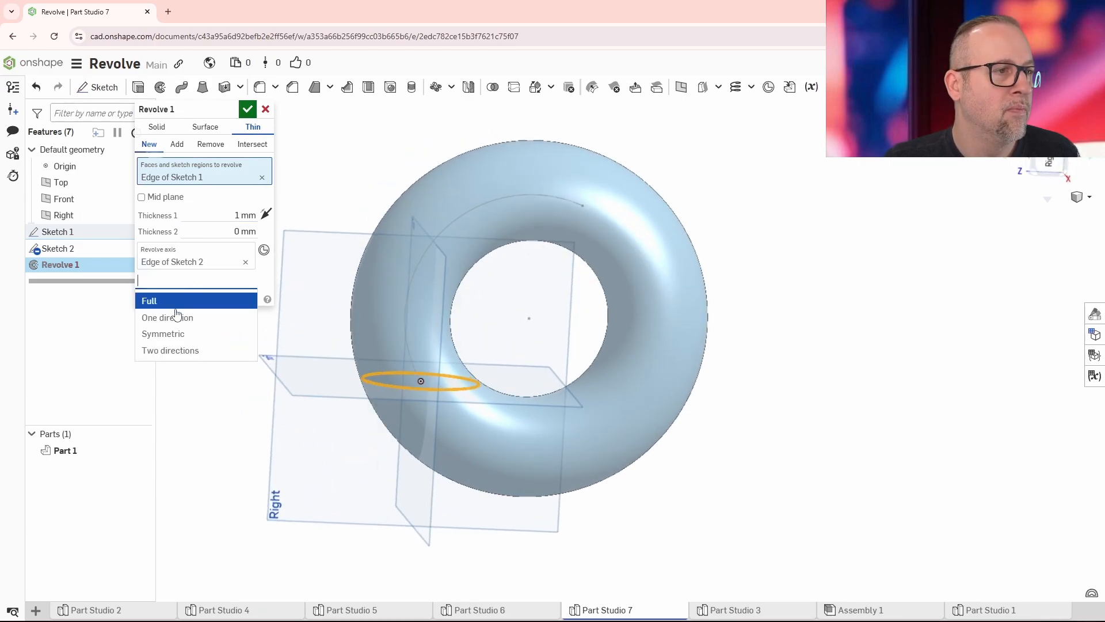
pyautogui.click(173, 316)
pyautogui.moveTo(344, 344)
pyautogui.mouseDown(button='right')
pyautogui.moveTo(496, 340)
pyautogui.moveTo(461, 282)
pyautogui.moveTo(492, 324)
pyautogui.moveTo(445, 321)
pyautogui.moveTo(454, 307)
pyautogui.mouseUp(button='right')
pyautogui.click(264, 214)
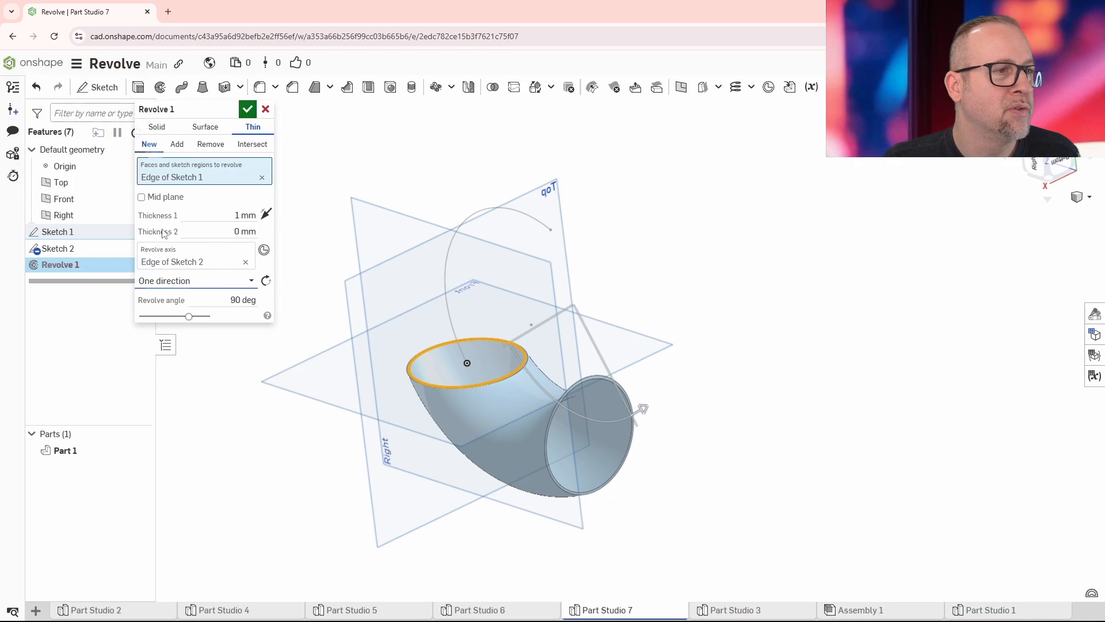
# - Set thickness 2 of the thin revolve to 5 mm and thickness 1 to 0 mm
pyautogui.click(237, 220)
pyautogui.write('5')
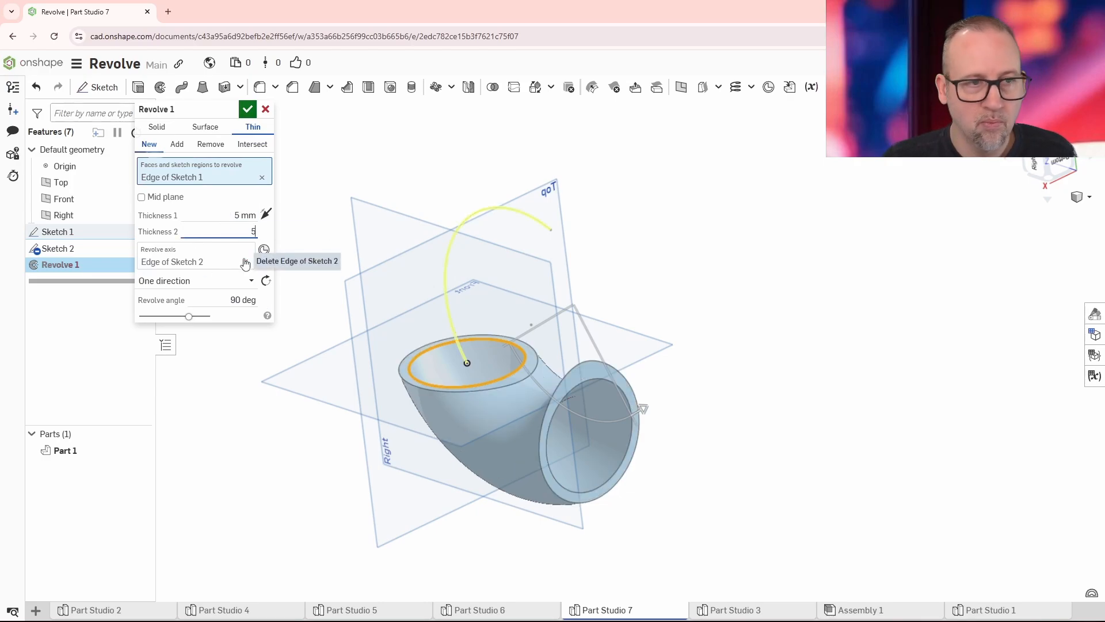
pyautogui.press('Return')
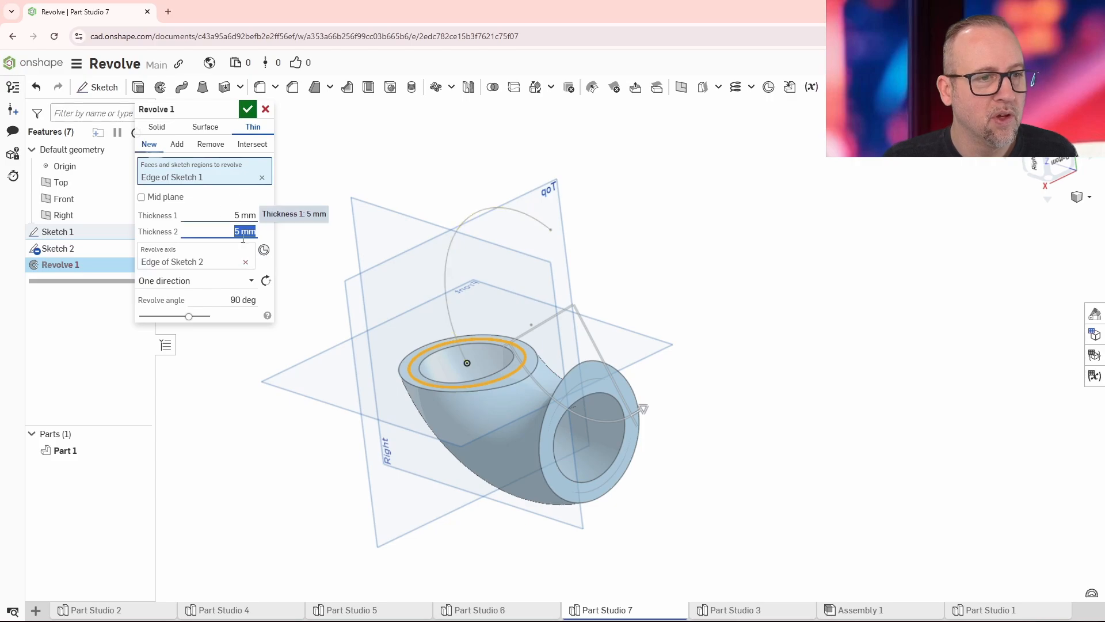
pyautogui.click(229, 219)
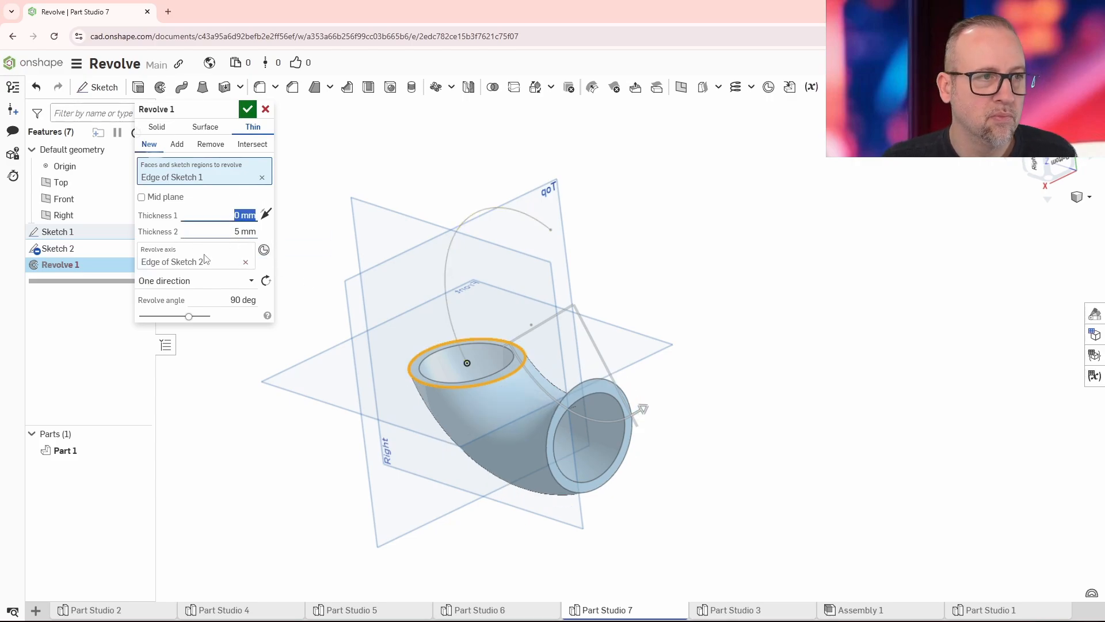
# - Extend the thin revolve around the arc's centre to a revolve angle of 280 degrees
pyautogui.moveTo(505, 392); pyautogui.dragTo(649, 397, button='right')
pyautogui.moveTo(648, 387); pyautogui.dragTo(388, 313)
pyautogui.moveTo(387, 313); pyautogui.dragTo(450, 326, button='right')
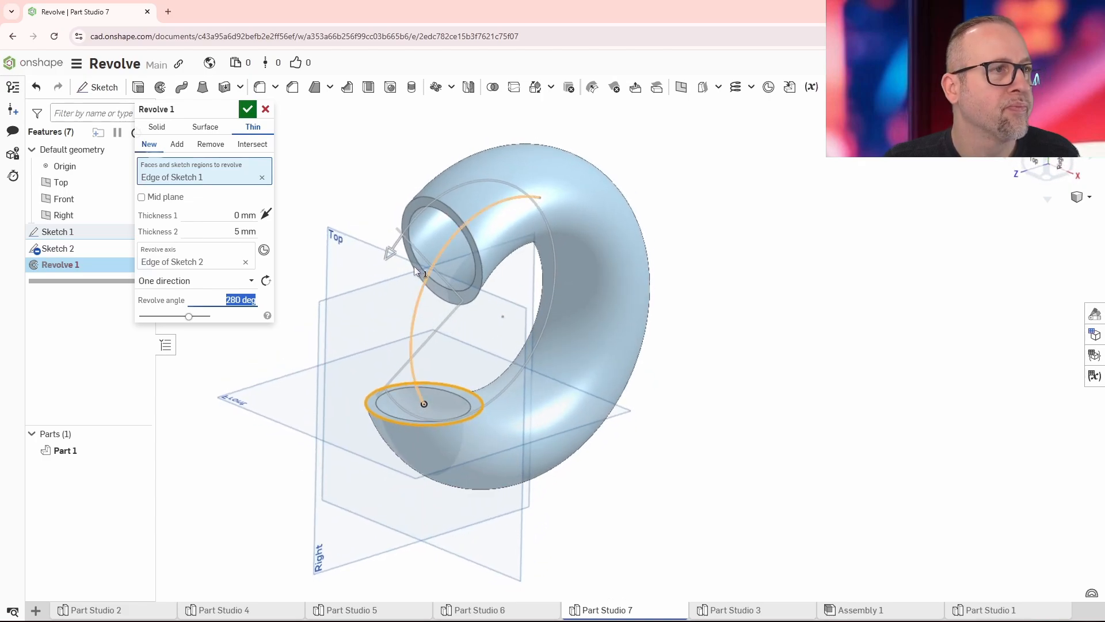
# - Switch to a Surface revolve of the Sketch 1 circle edge about the arc and set the revolve angle to 90 degrees
pyautogui.click(203, 128)
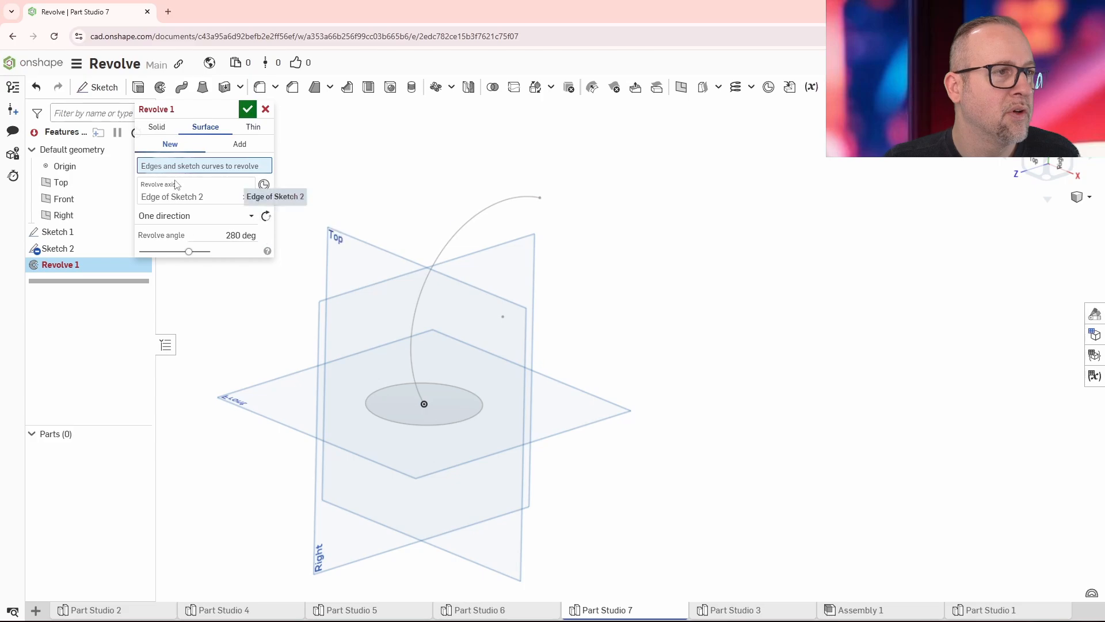
pyautogui.click(374, 392)
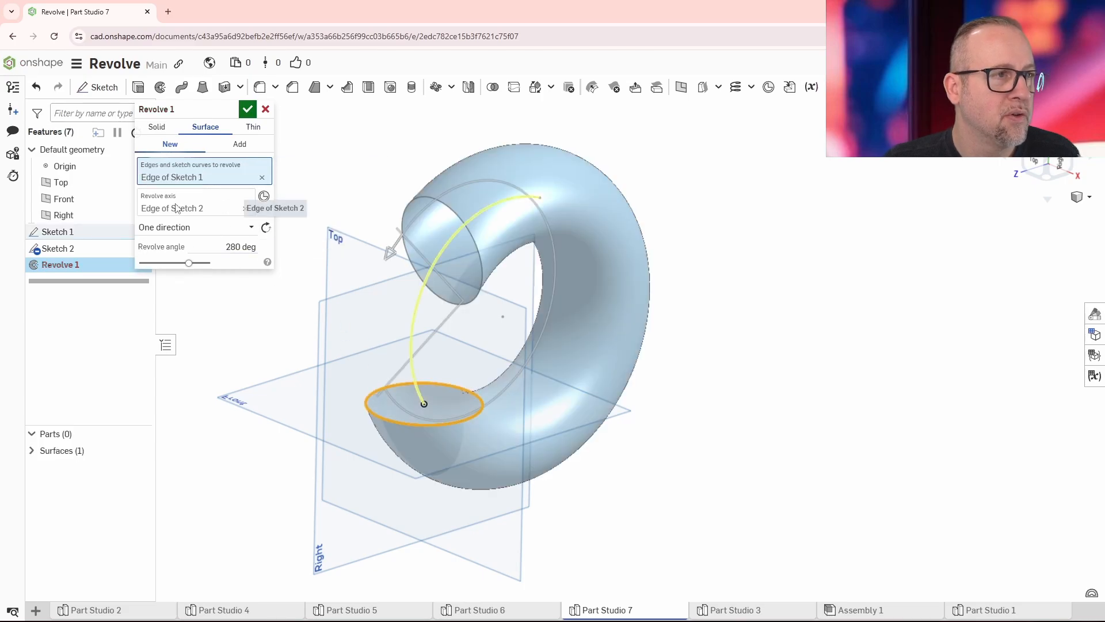
pyautogui.moveTo(747, 333); pyautogui.dragTo(631, 359, button='right')
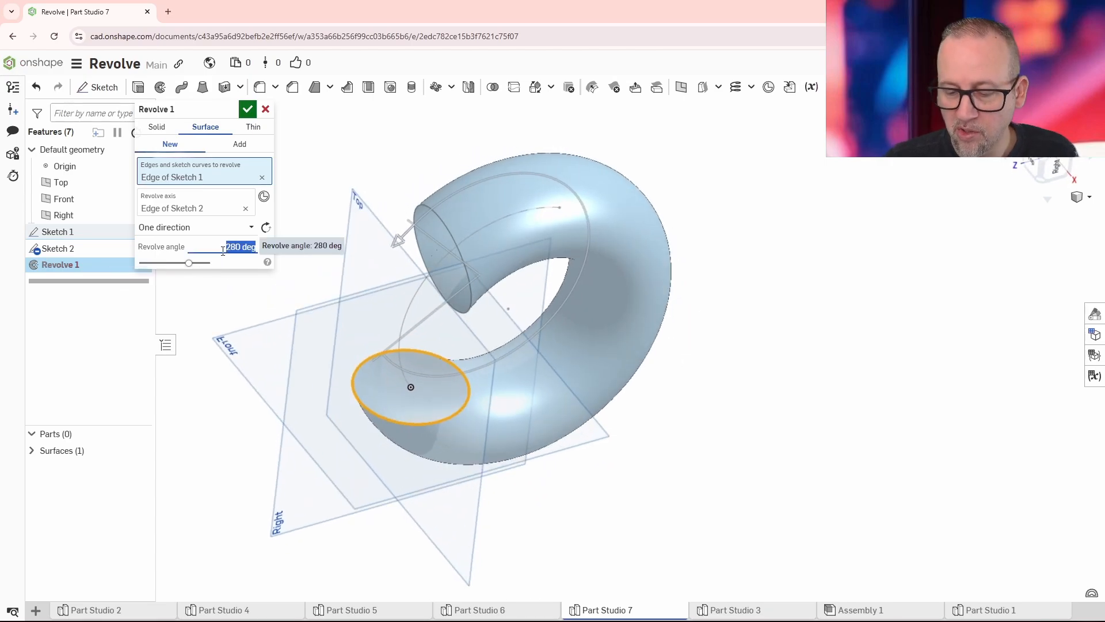
pyautogui.write('0')
pyautogui.press('Return')
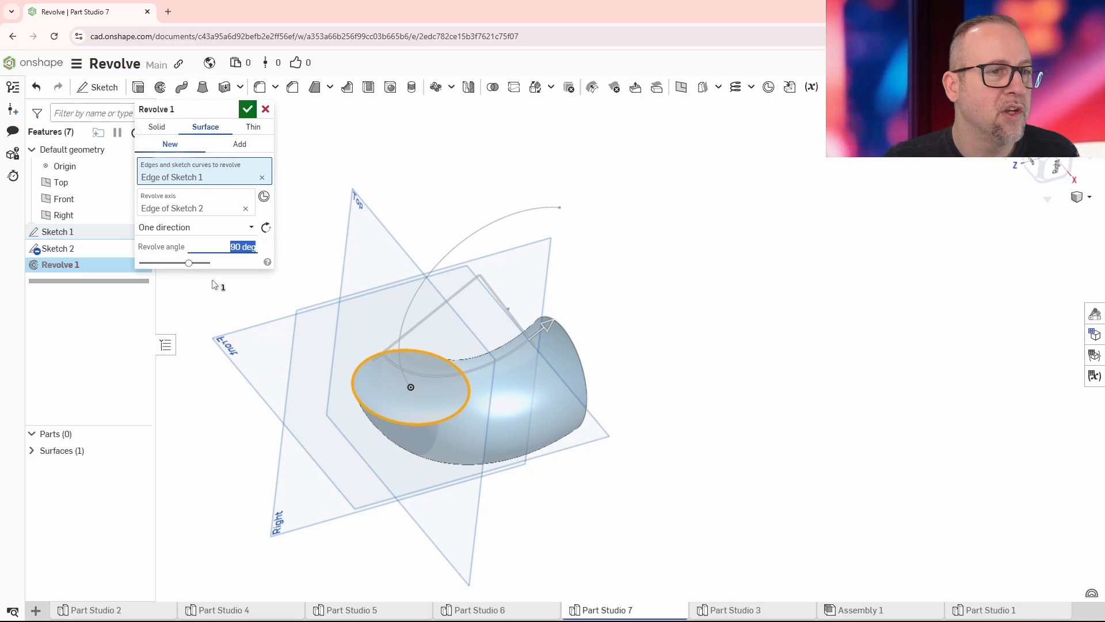
pyautogui.moveTo(765, 372); pyautogui.dragTo(698, 354, button='right')
pyautogui.moveTo(626, 381); pyautogui.dragTo(641, 306)
pyautogui.moveTo(641, 306); pyautogui.dragTo(797, 394, button='right')
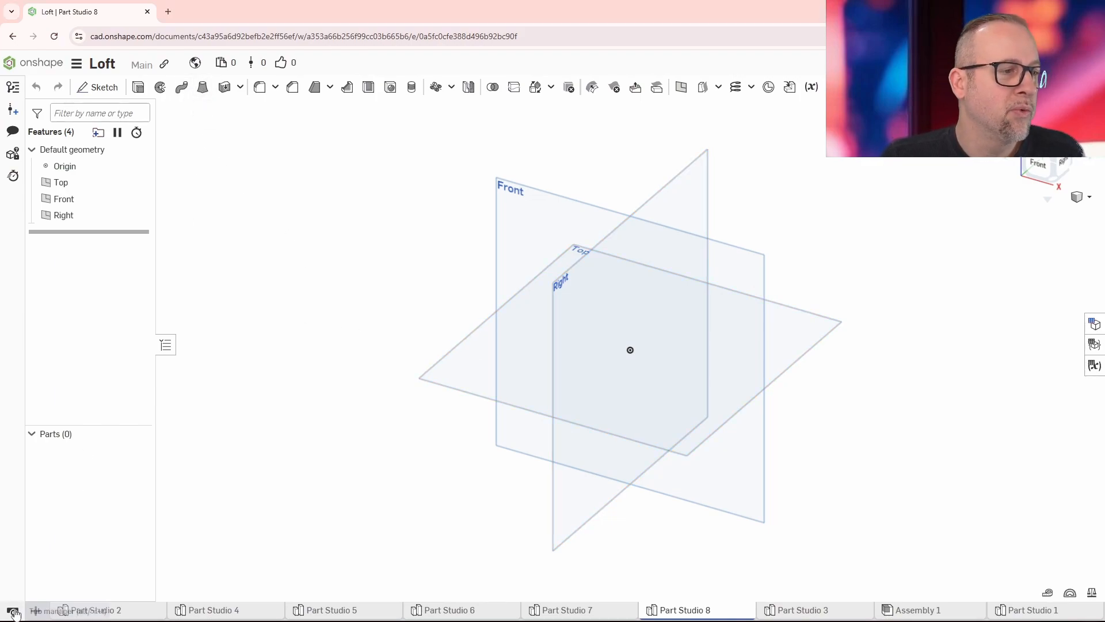
# - Examine the Loft feature's profile, end condition, guide and path options without creating a loft
pyautogui.click(35, 610)
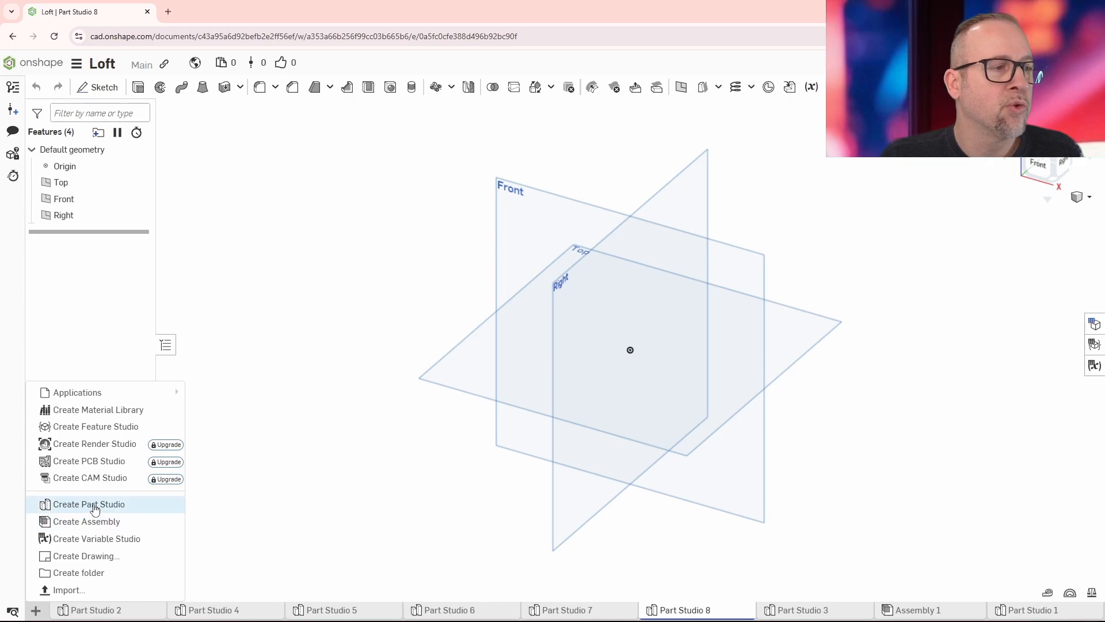
pyautogui.click(203, 88)
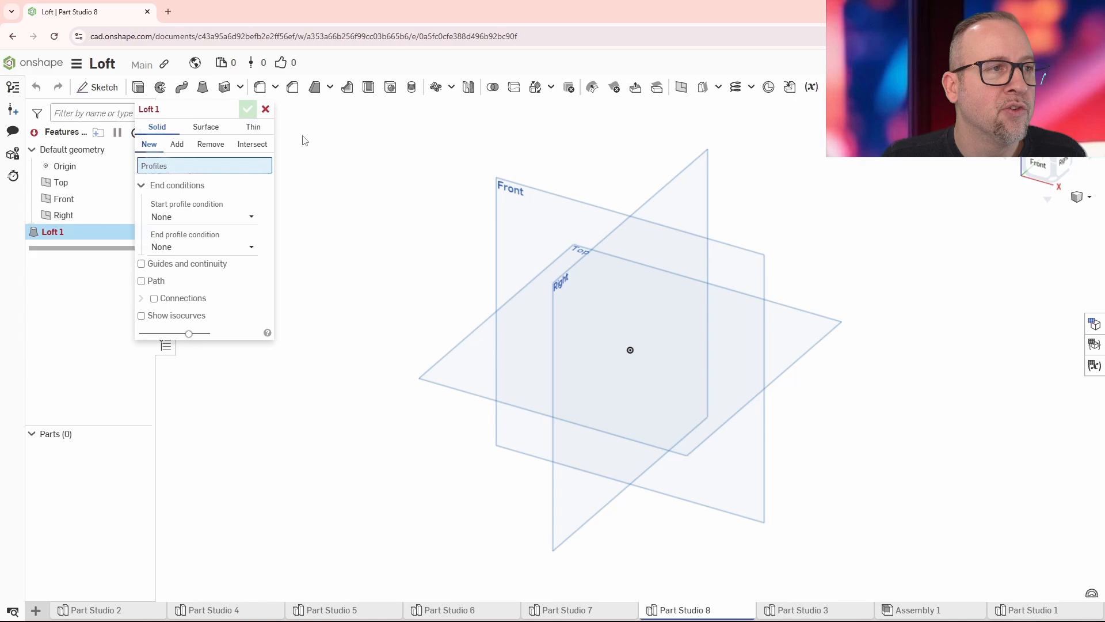
pyautogui.click(266, 108)
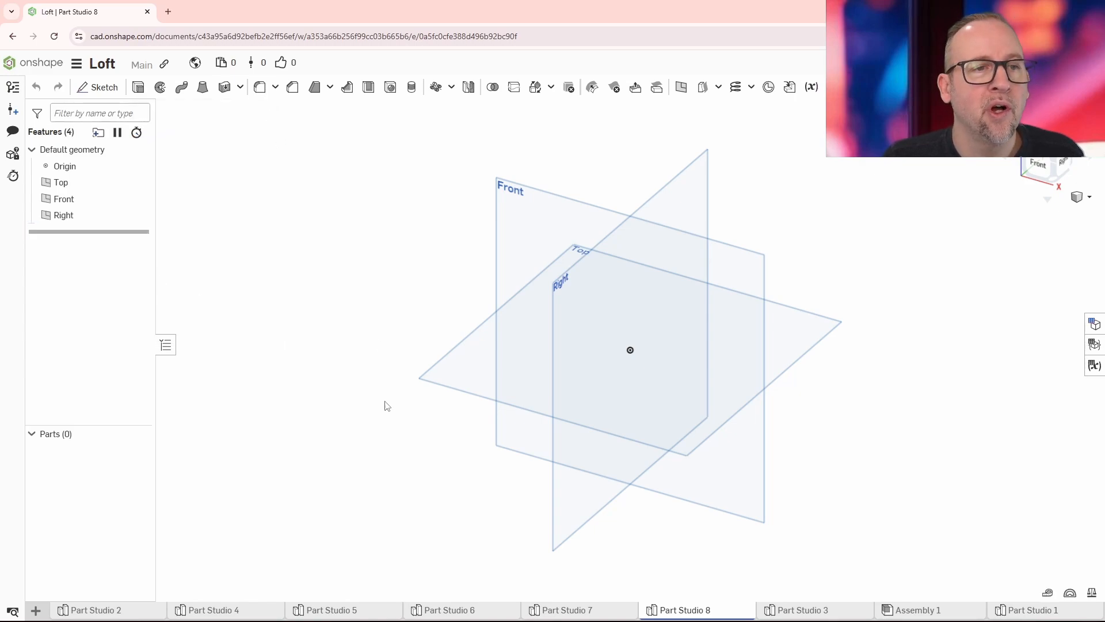
# - Hide the Front and Right planes so that only the Top plane is displayed
pyautogui.moveTo(385, 402); pyautogui.dragTo(387, 403, button='right')
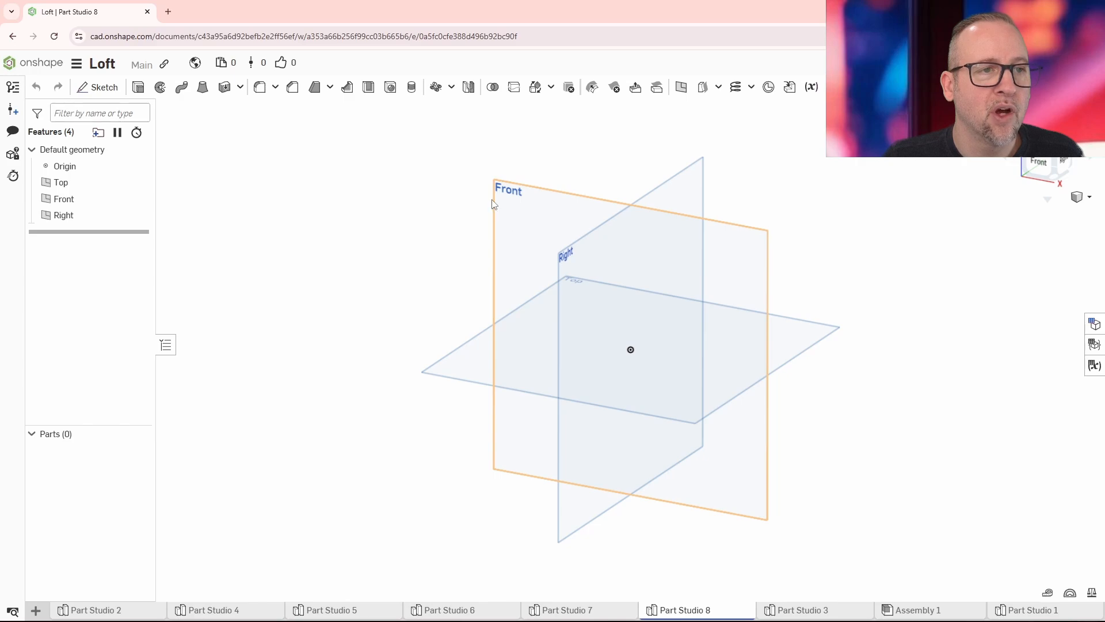
pyautogui.click(140, 198)
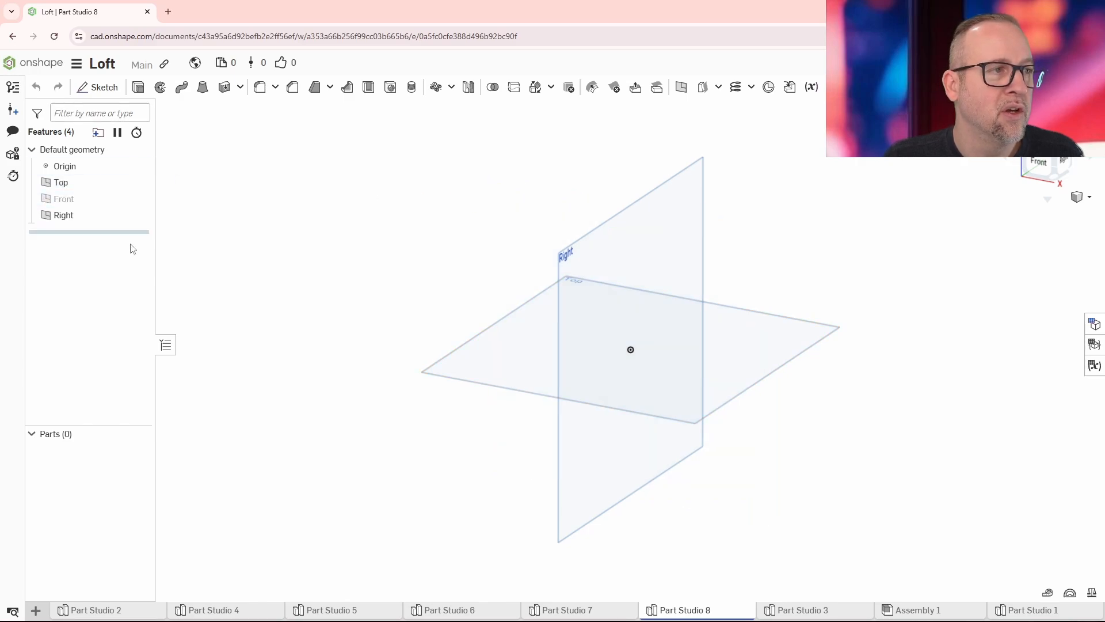
pyautogui.click(139, 215)
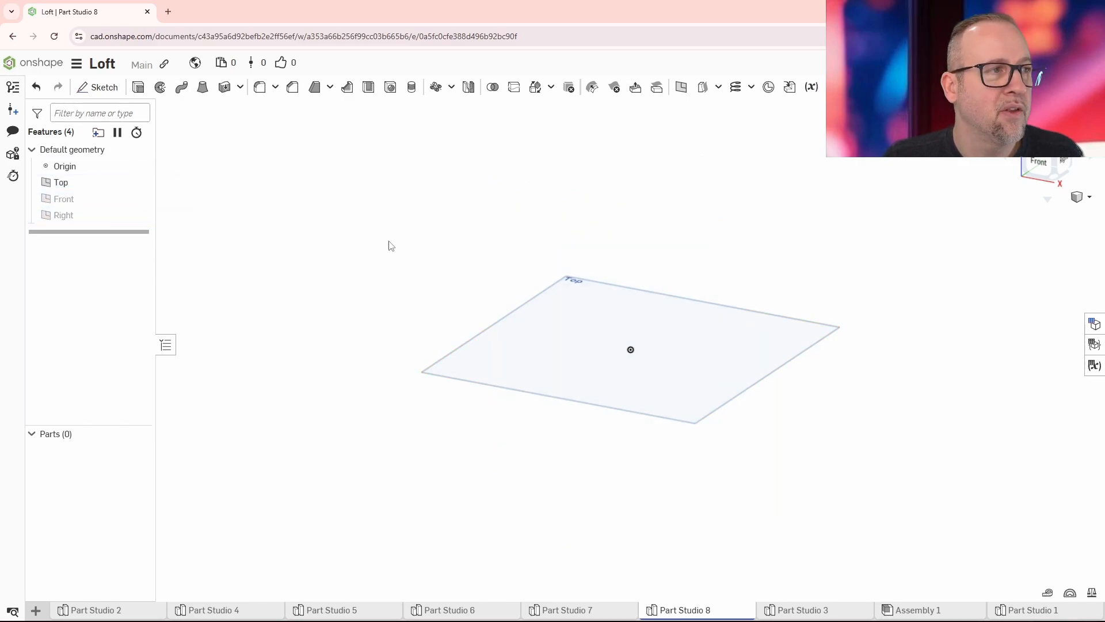
# - Create a plane offset 100 mm above the Top plane
pyautogui.rightClick(541, 297)
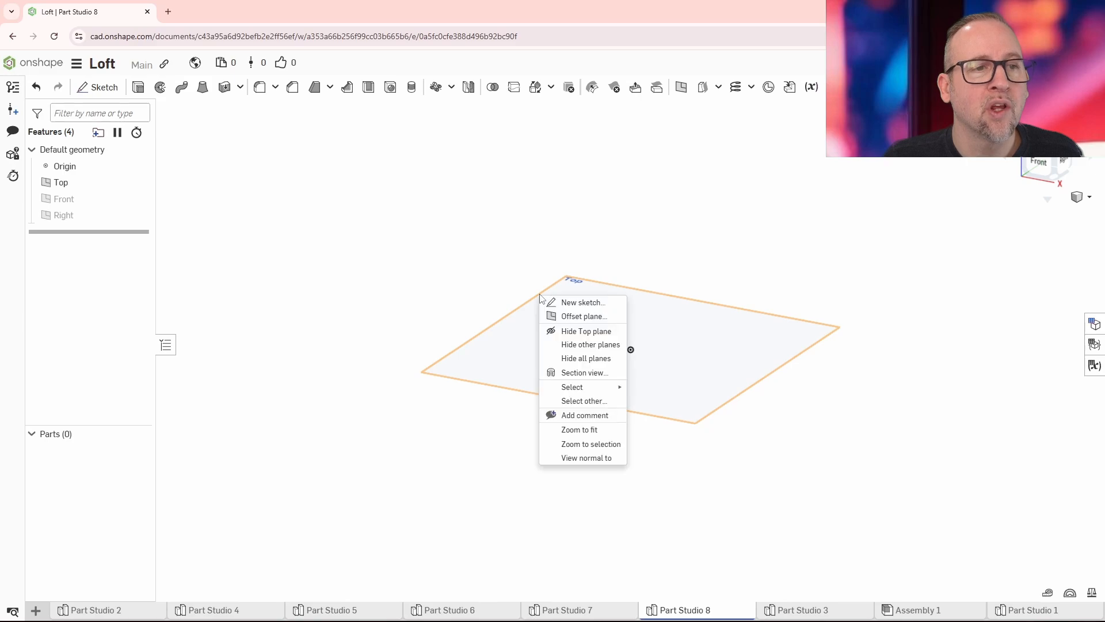
pyautogui.click(567, 316)
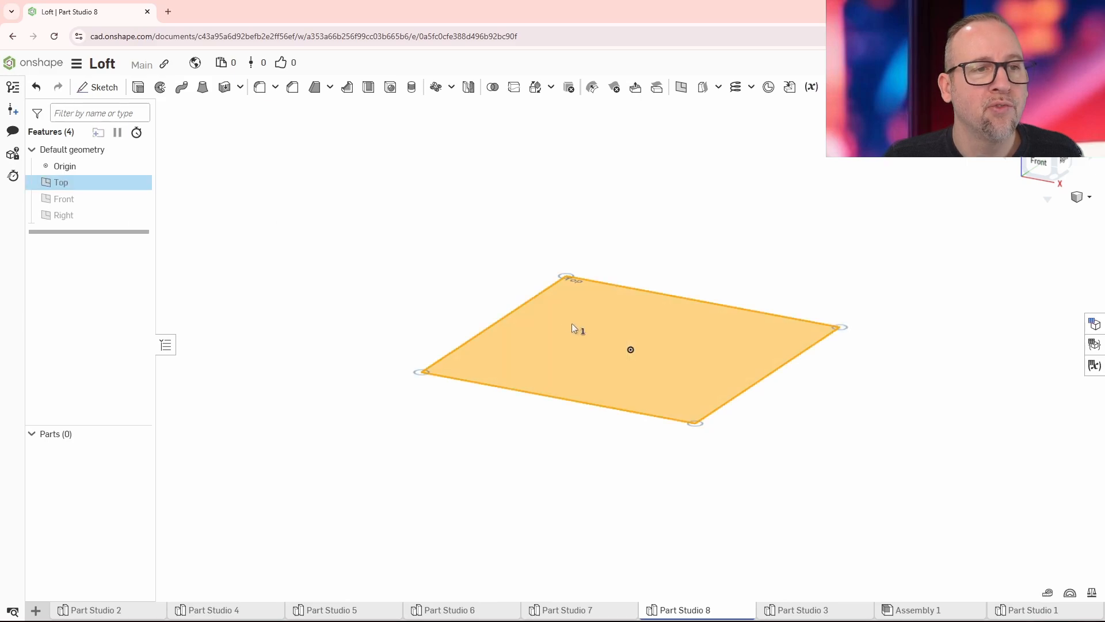
pyautogui.click(220, 173)
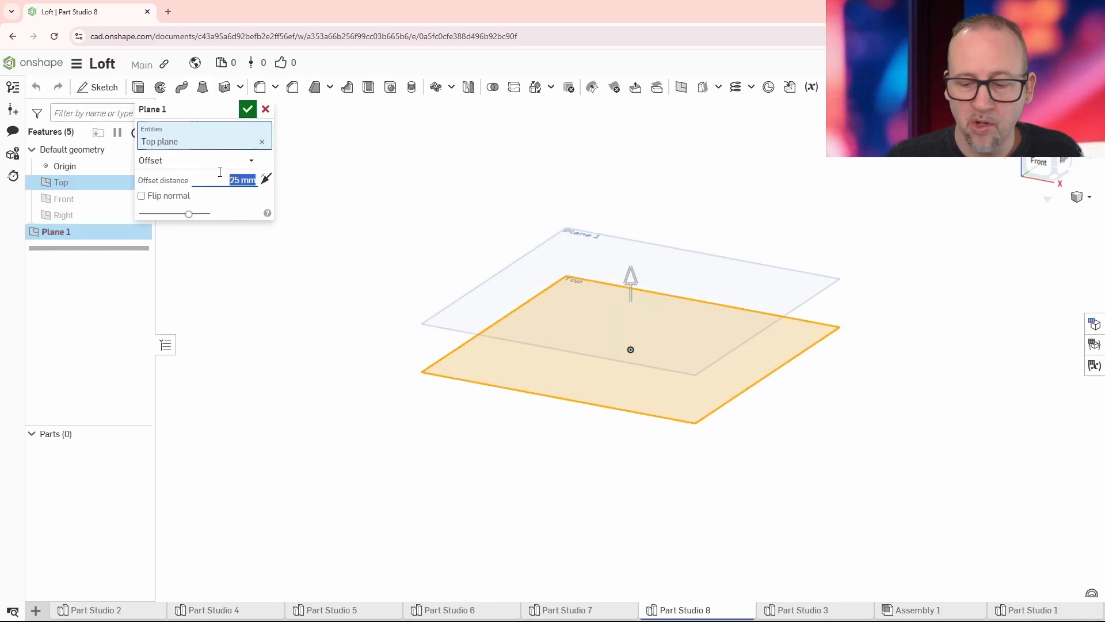
pyautogui.write('100')
pyautogui.press('Return')
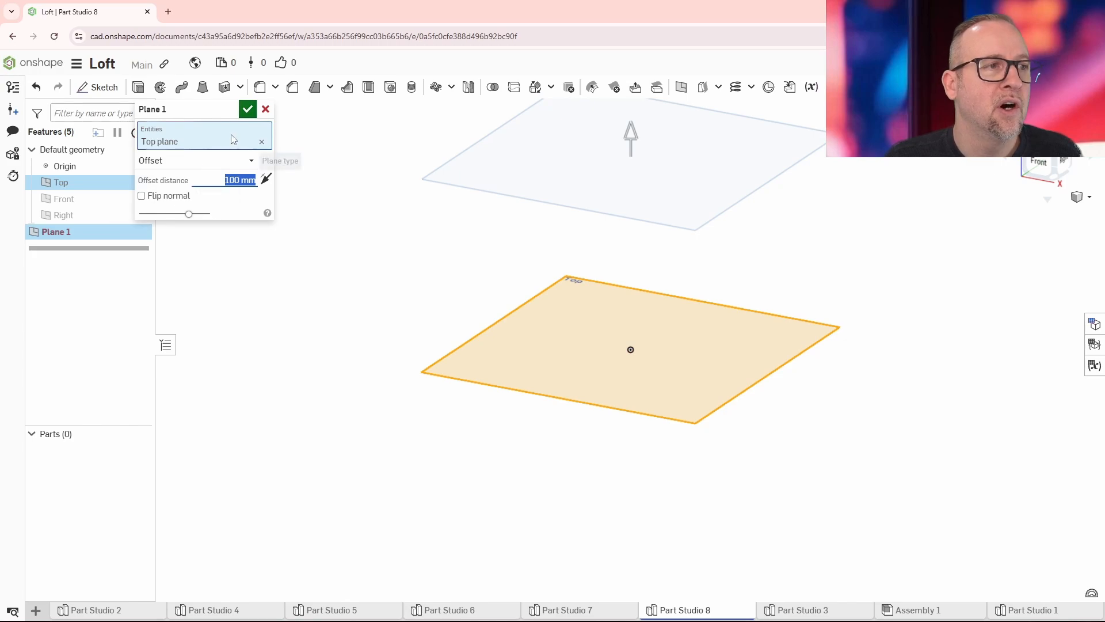
pyautogui.click(248, 109)
# - Start a sketch on the Top plane and draw a center point circle about 85 mm in diameter at the origin
pyautogui.moveTo(461, 321); pyautogui.dragTo(661, 307, button='right')
pyautogui.moveTo(661, 307); pyautogui.dragTo(496, 402, button='middle')
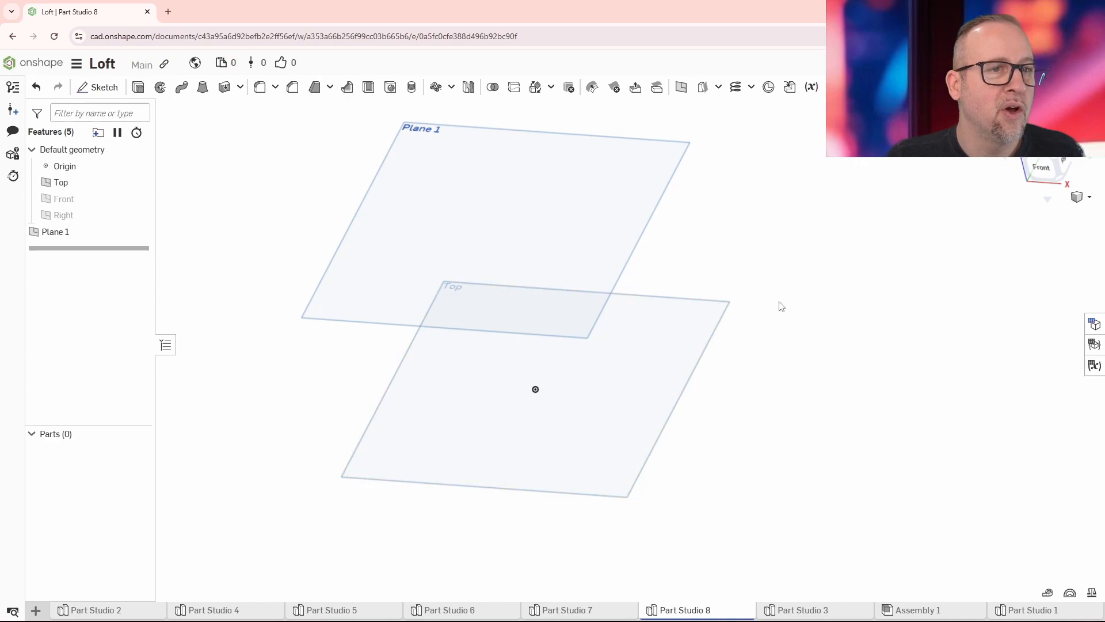
pyautogui.moveTo(780, 302)
pyautogui.mouseDown(button='right')
pyautogui.moveTo(795, 313)
pyautogui.moveTo(782, 293)
pyautogui.mouseUp(button='right')
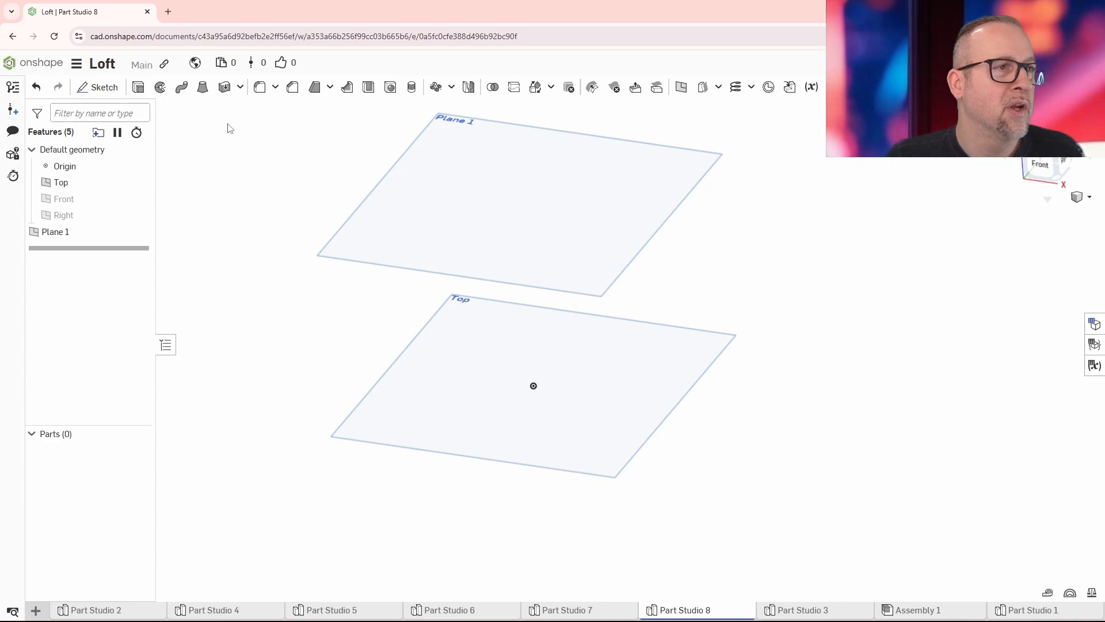
pyautogui.click(97, 88)
pyautogui.click(443, 359)
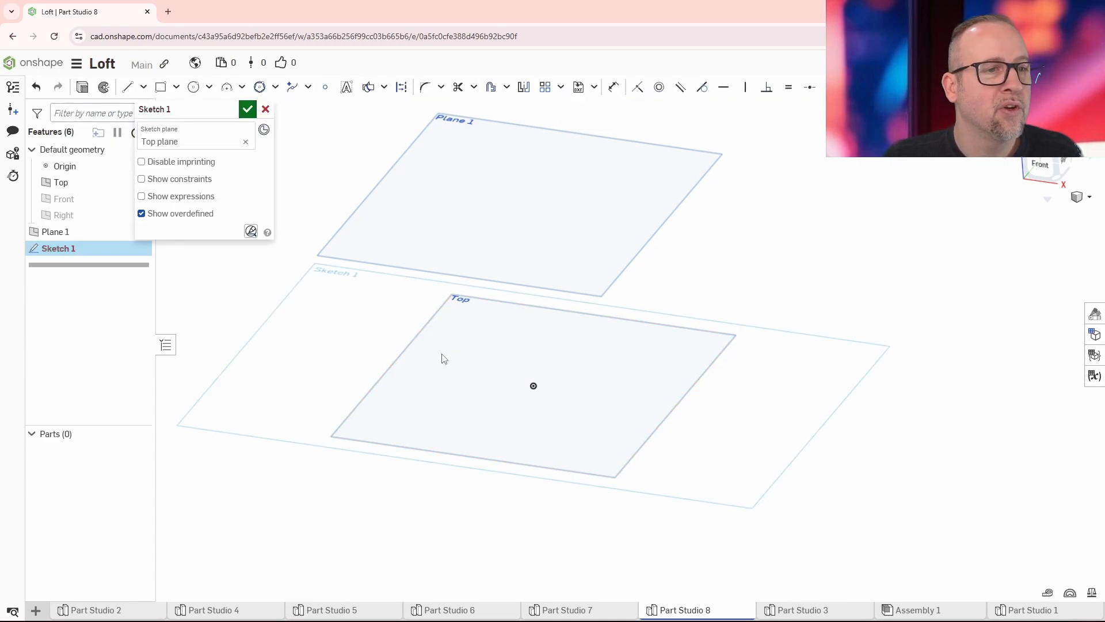
pyautogui.click(193, 87)
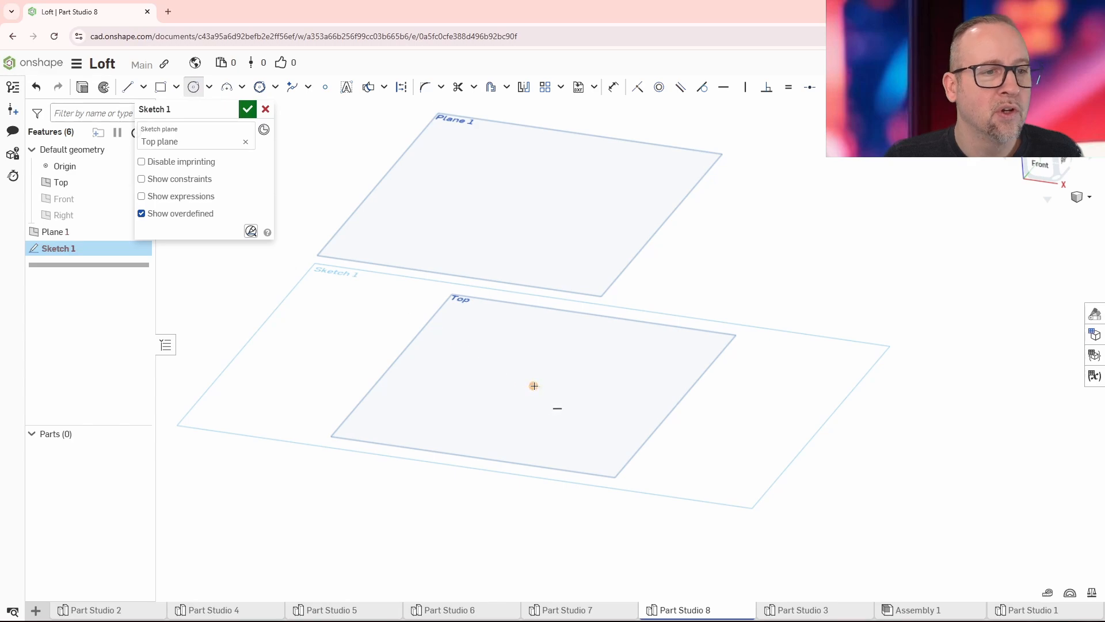
pyautogui.click(209, 87)
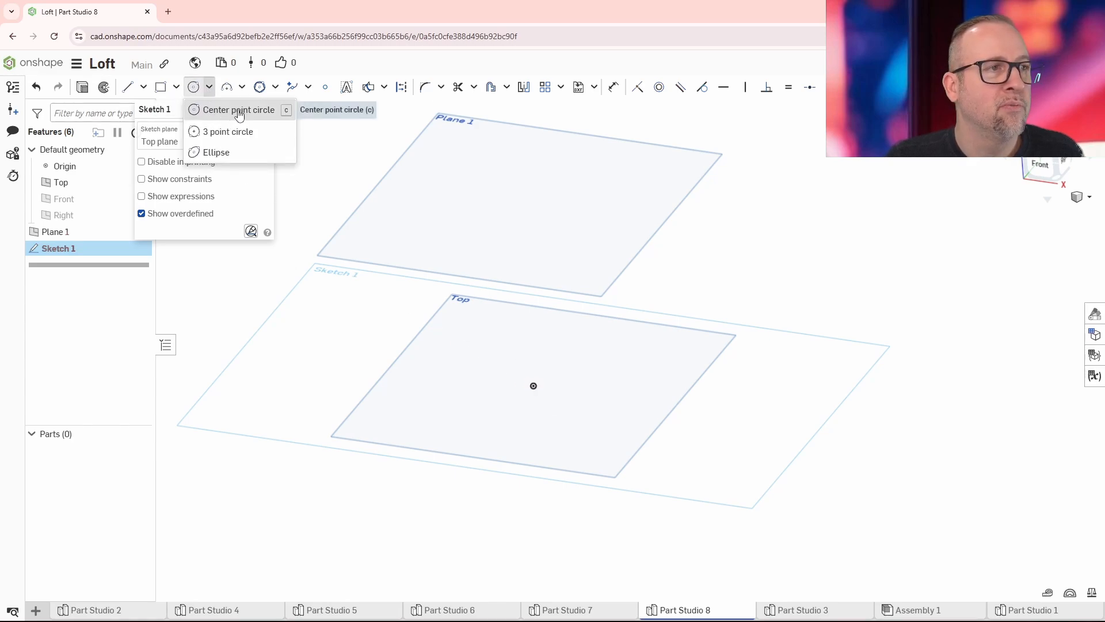
pyautogui.click(533, 386)
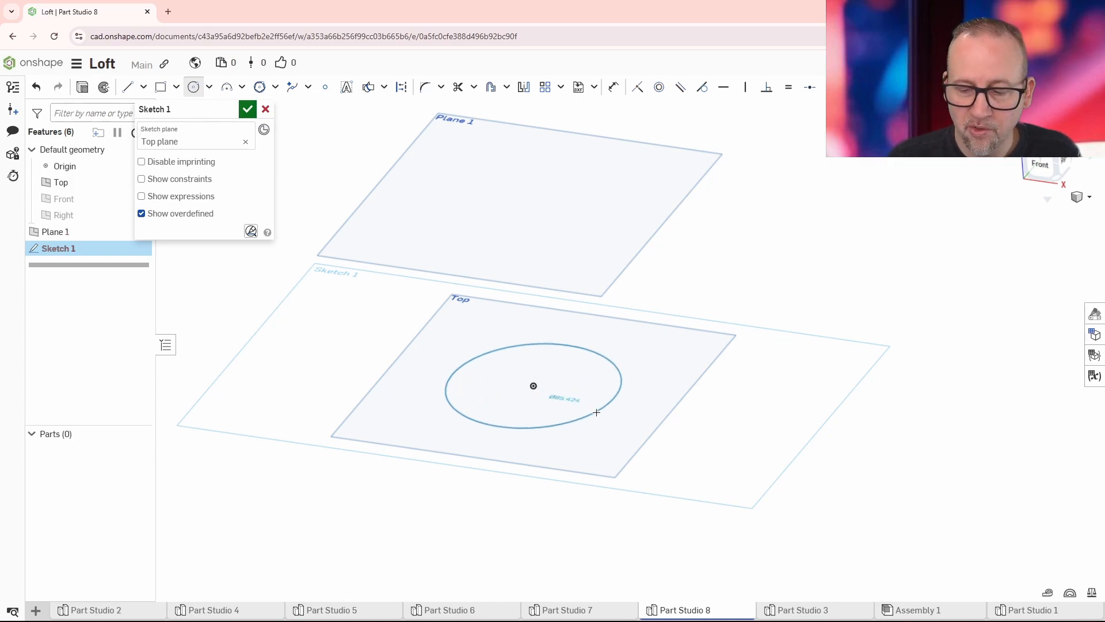
pyautogui.click(596, 412)
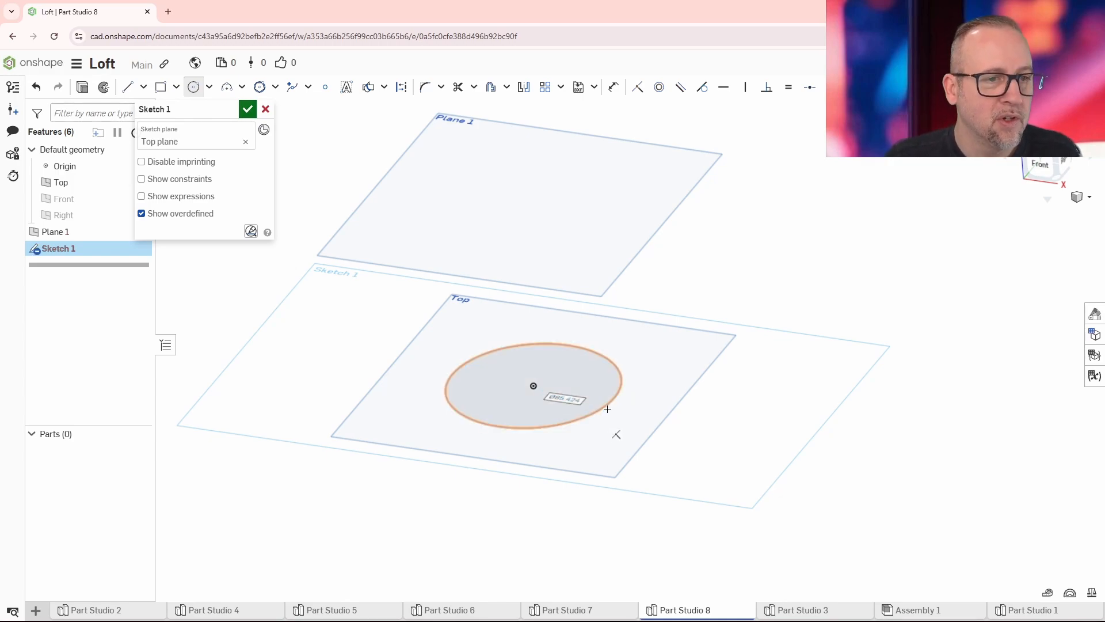
# - Dimension the circle on the Top plane to a 75 mm diameter and finish the sketch
pyautogui.click(614, 89)
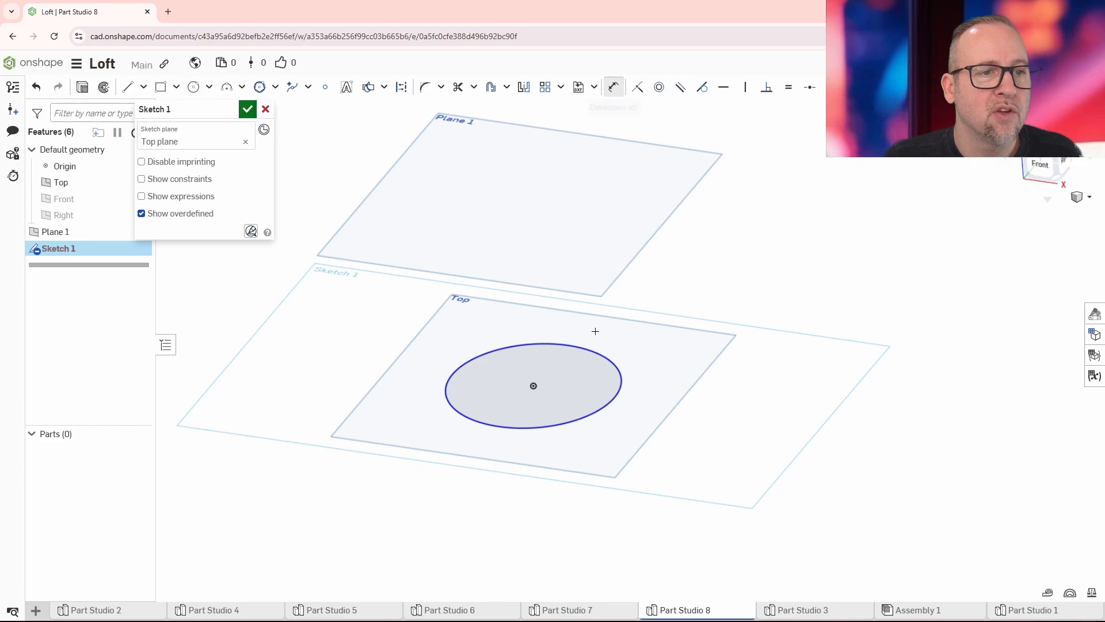
pyautogui.click(617, 364)
pyautogui.click(631, 353)
pyautogui.write('75')
pyautogui.press('Return')
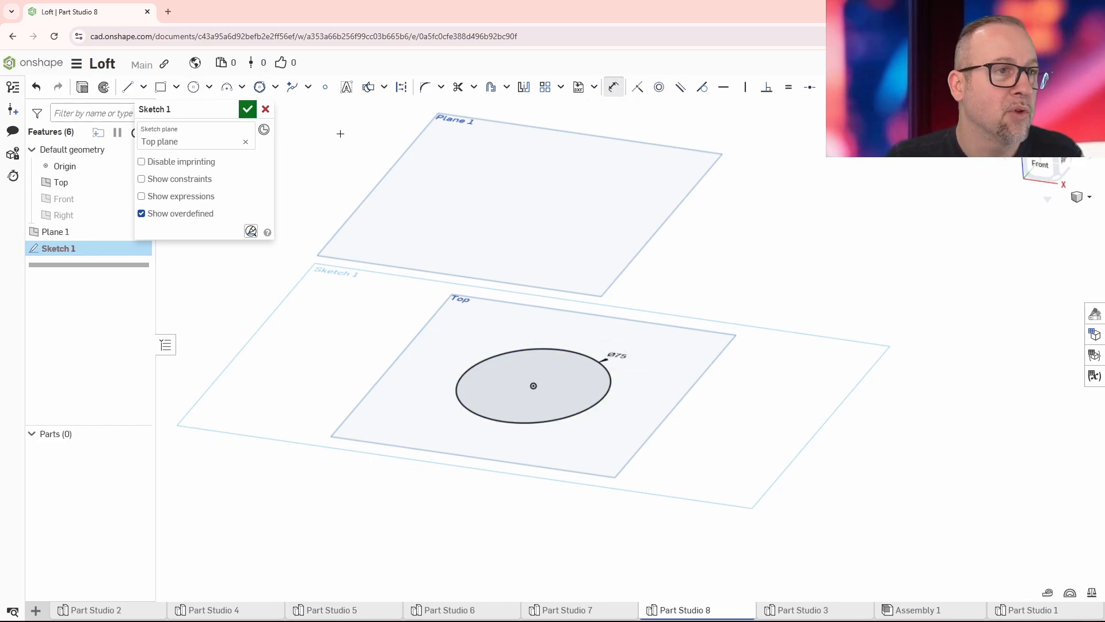
pyautogui.click(248, 109)
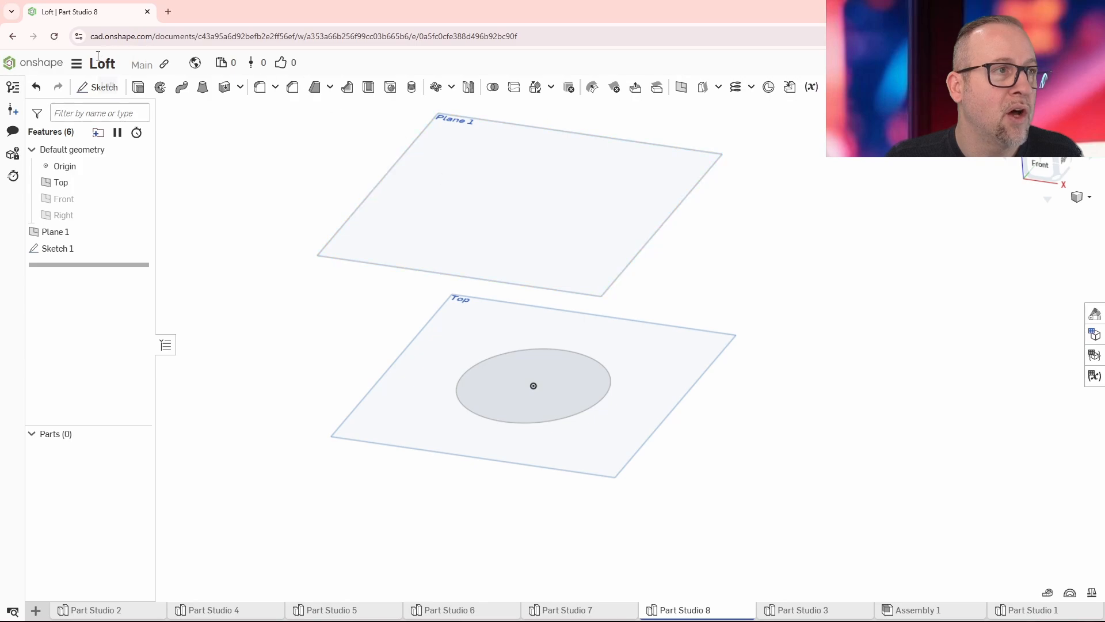
pyautogui.click(98, 87)
pyautogui.click(517, 205)
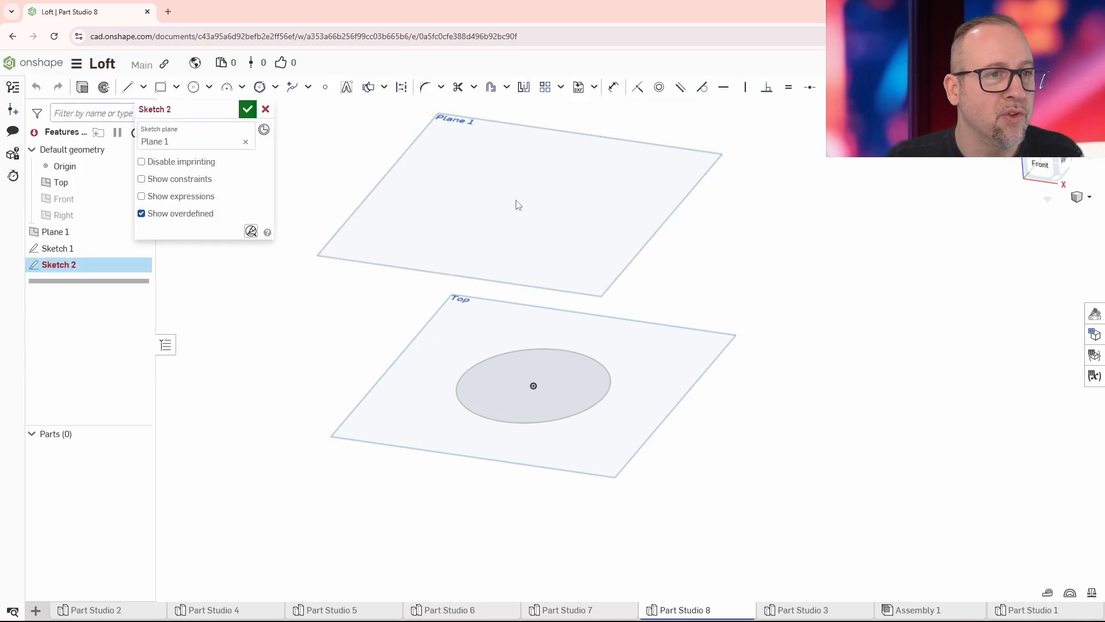
pyautogui.click(193, 87)
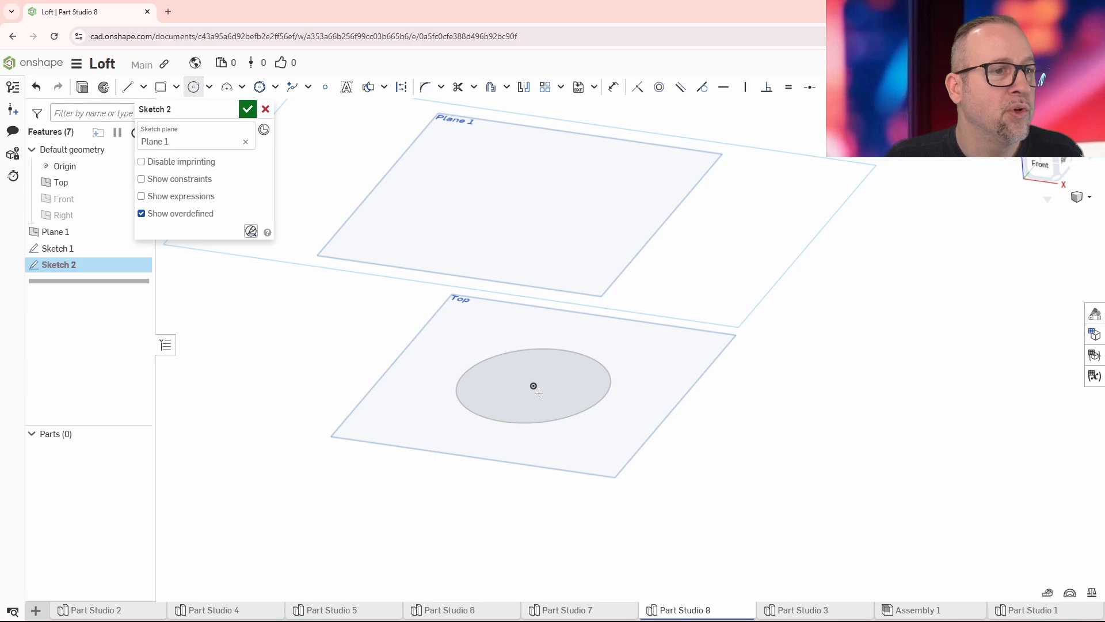
pyautogui.click(533, 386)
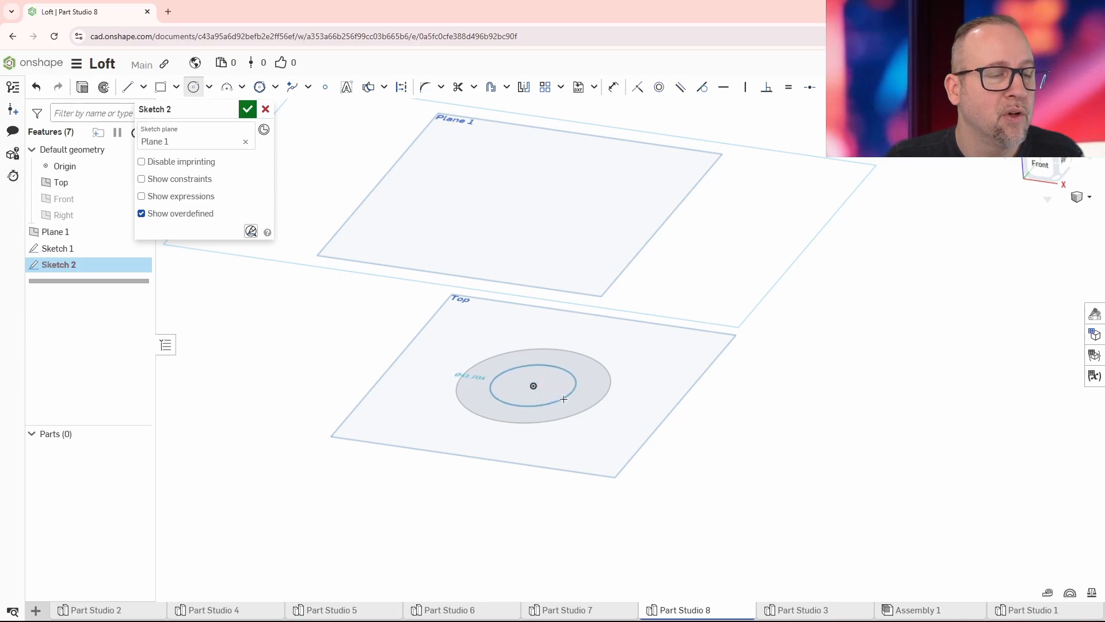
pyautogui.click(266, 110)
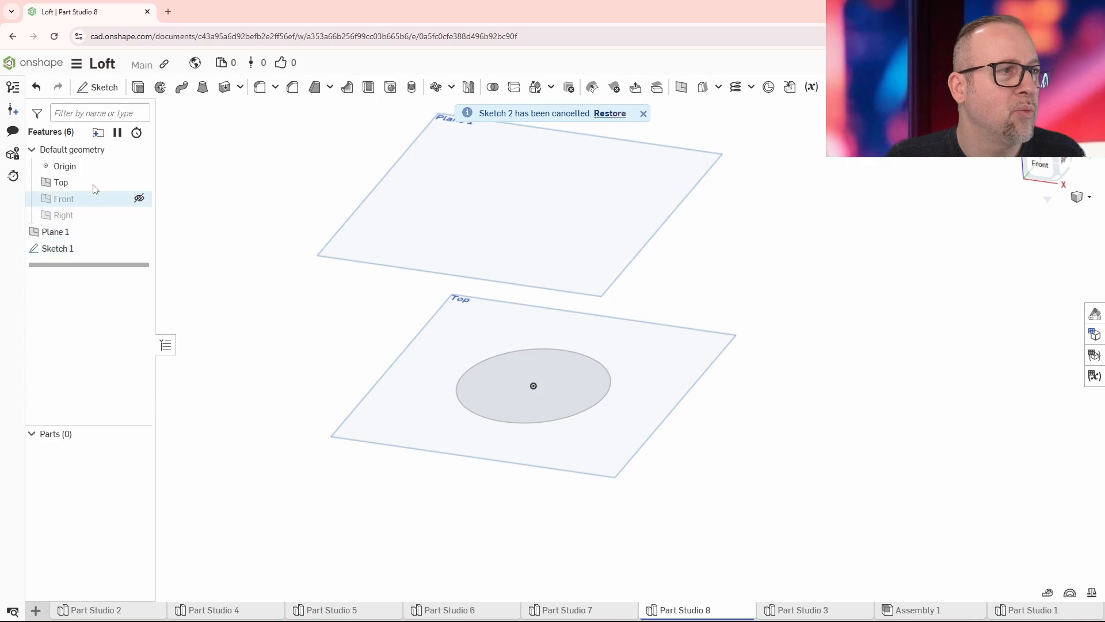
pyautogui.doubleClick(58, 232)
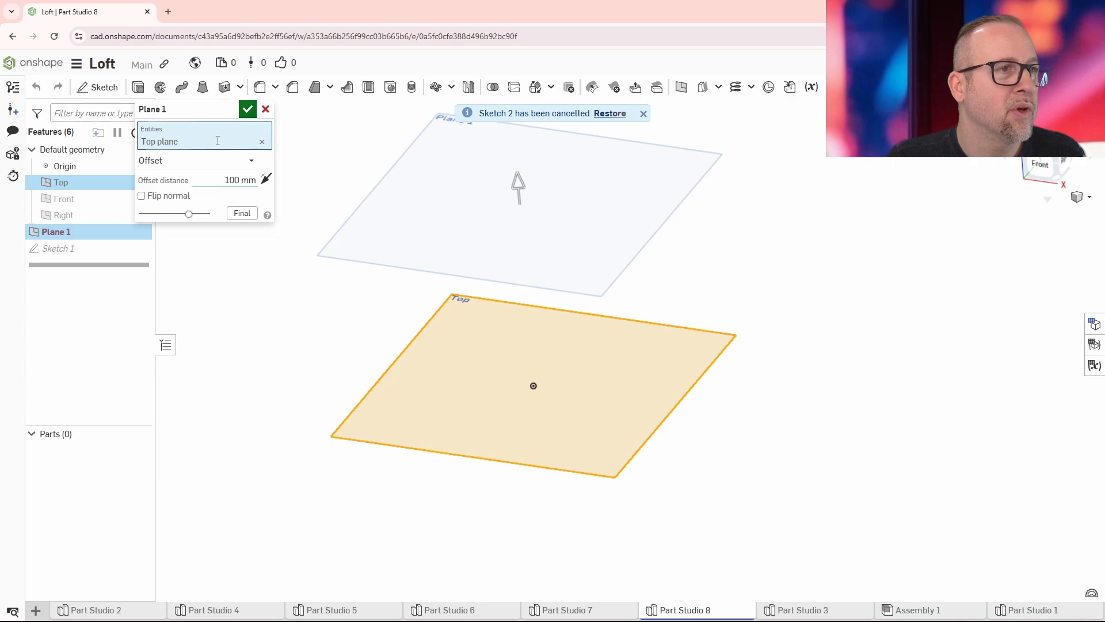
pyautogui.click(110, 89)
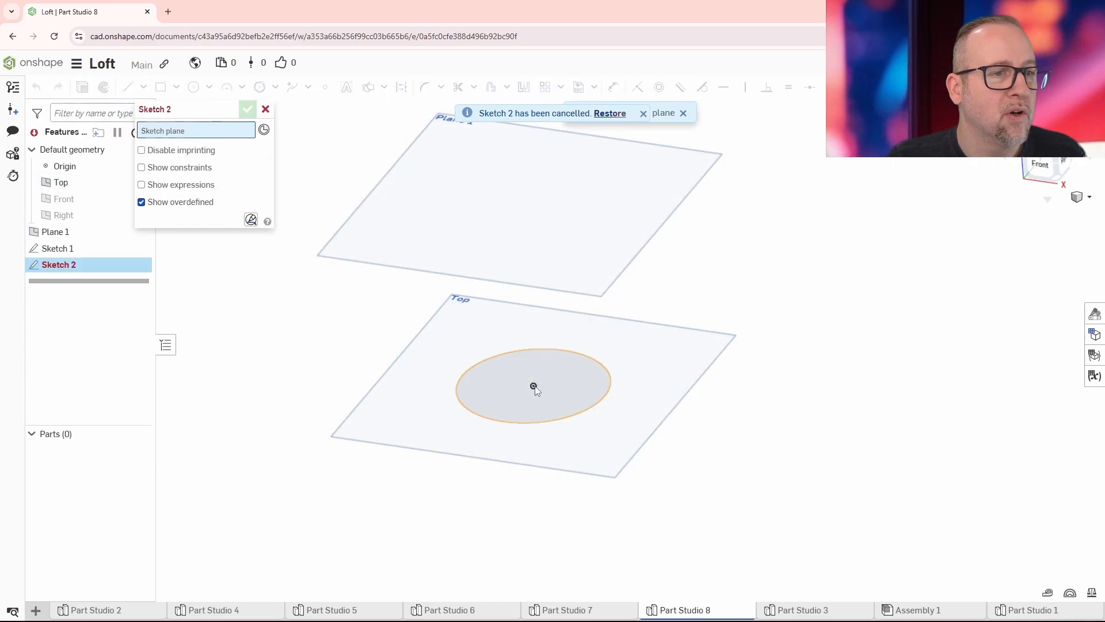
pyautogui.click(534, 390)
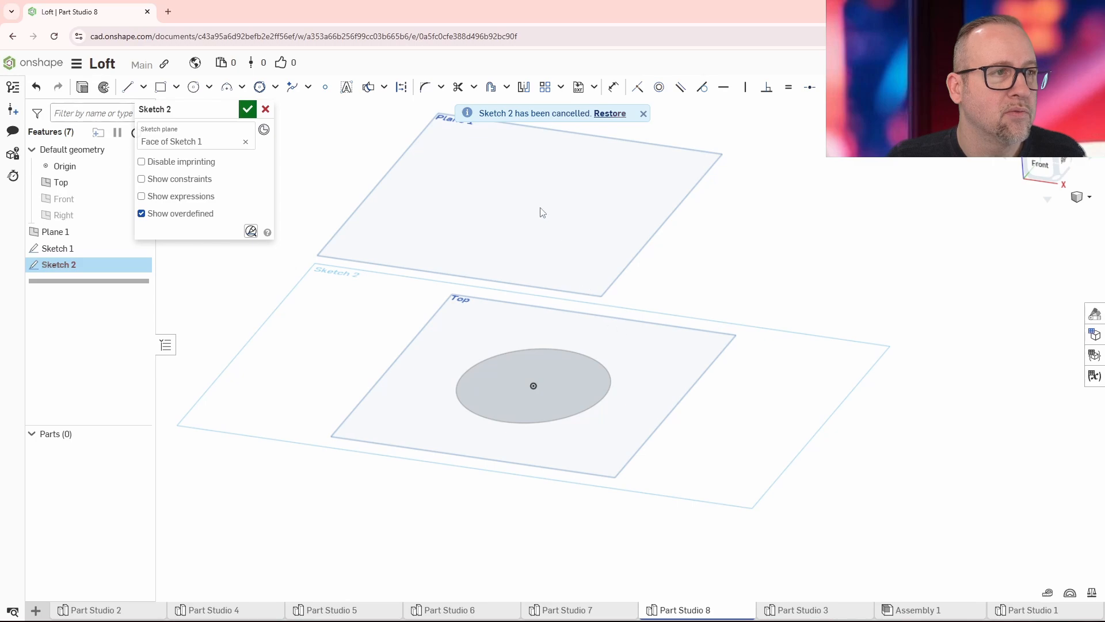
pyautogui.click(265, 109)
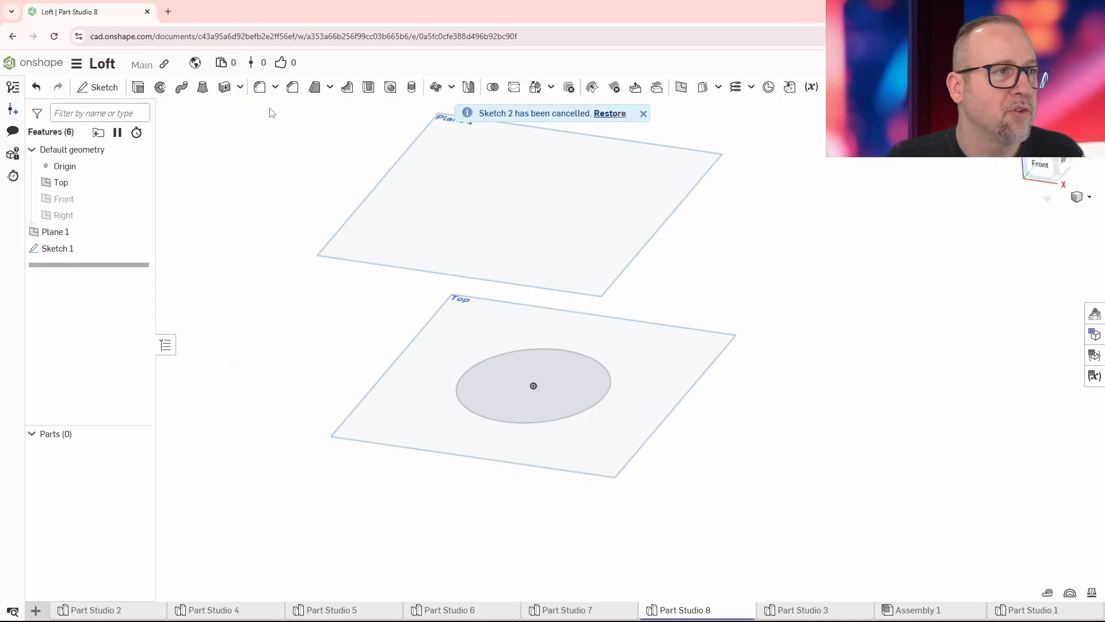
pyautogui.doubleClick(55, 236)
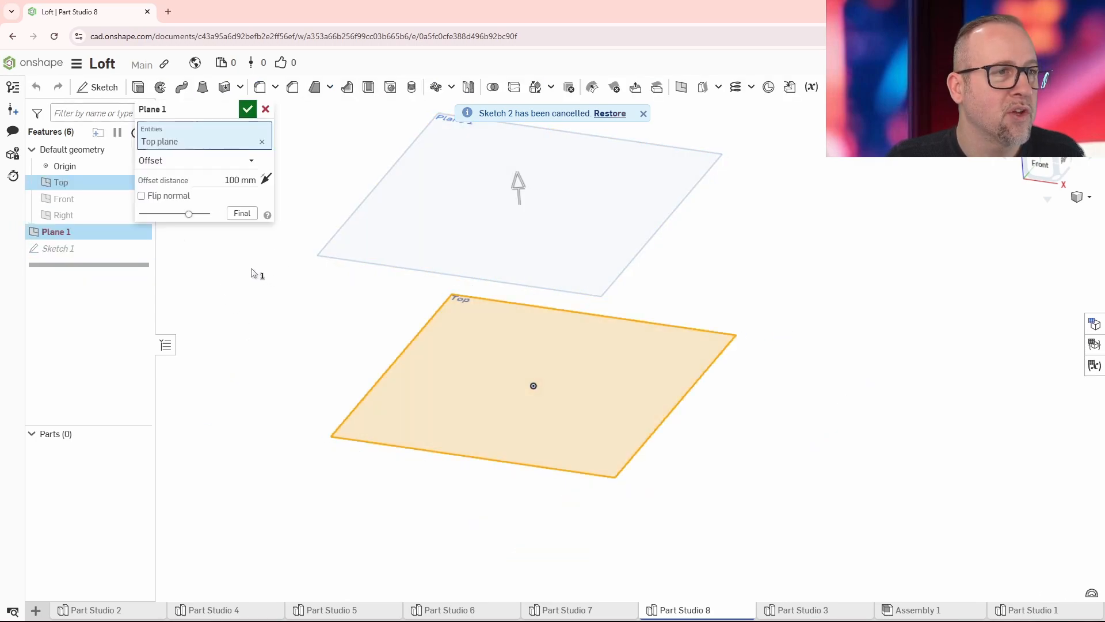
pyautogui.click(264, 109)
# - Create an empty sketch on Plane 1, the plane offset above the Top plane
pyautogui.click(98, 87)
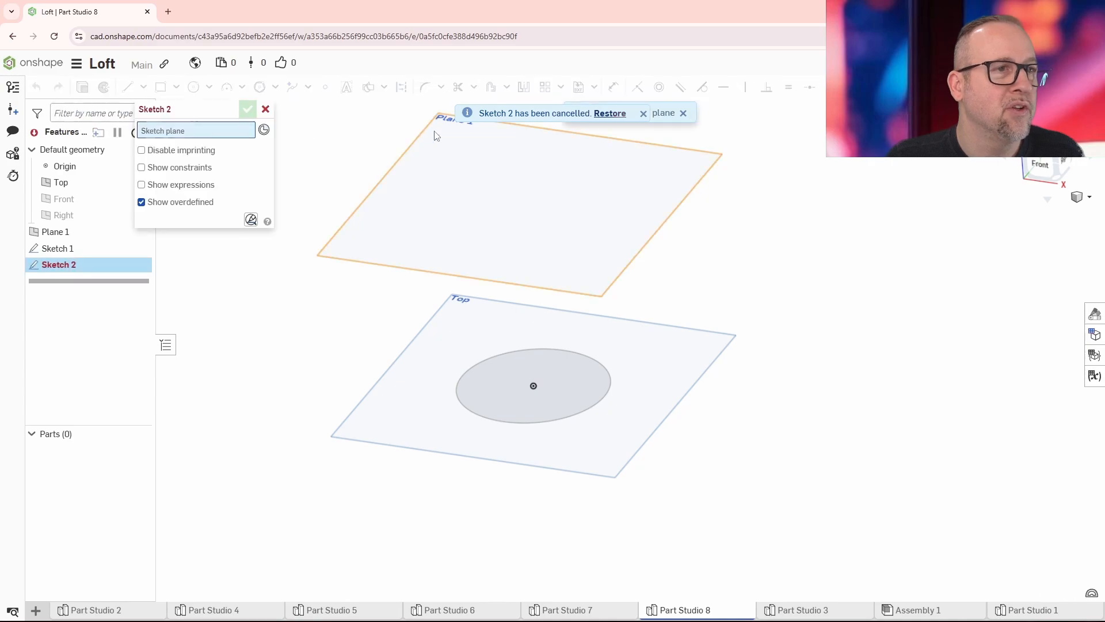
pyautogui.click(405, 161)
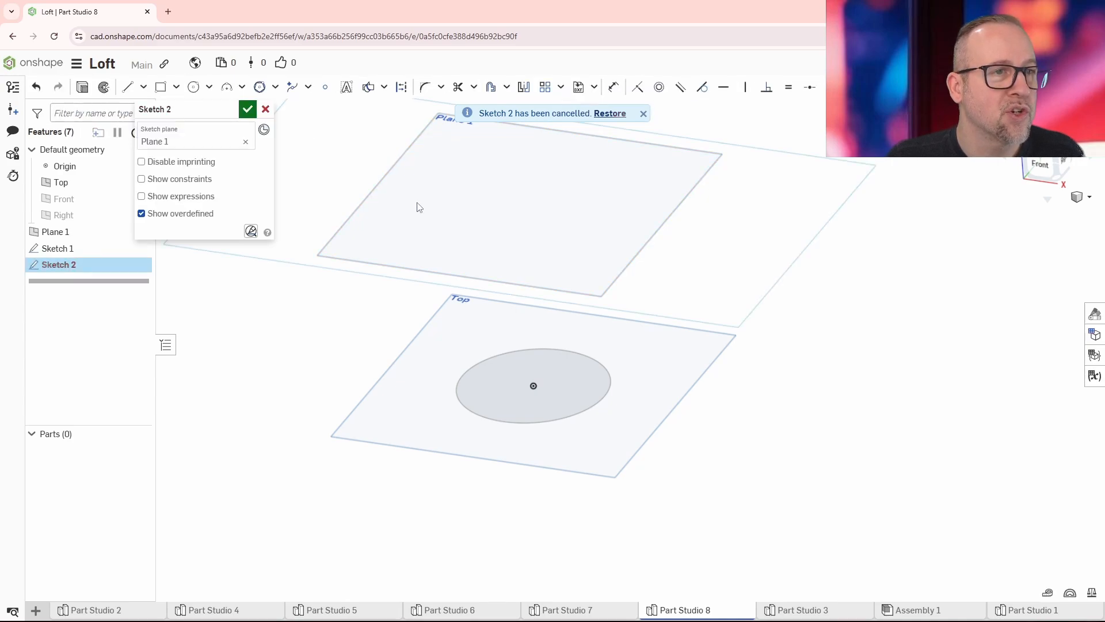
pyautogui.click(247, 109)
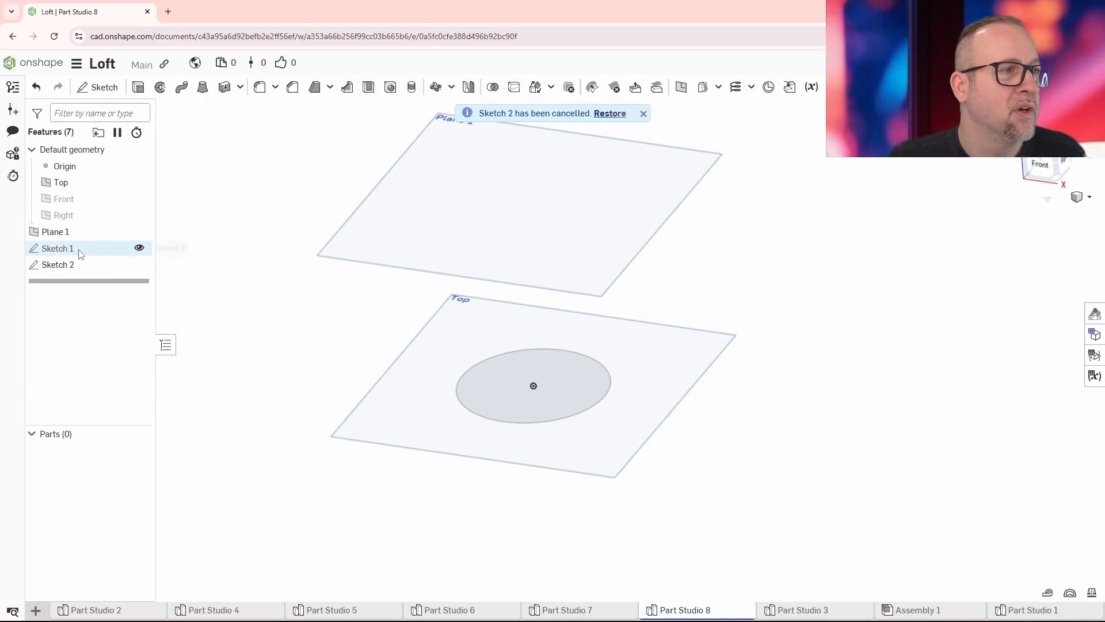
pyautogui.doubleClick(69, 266)
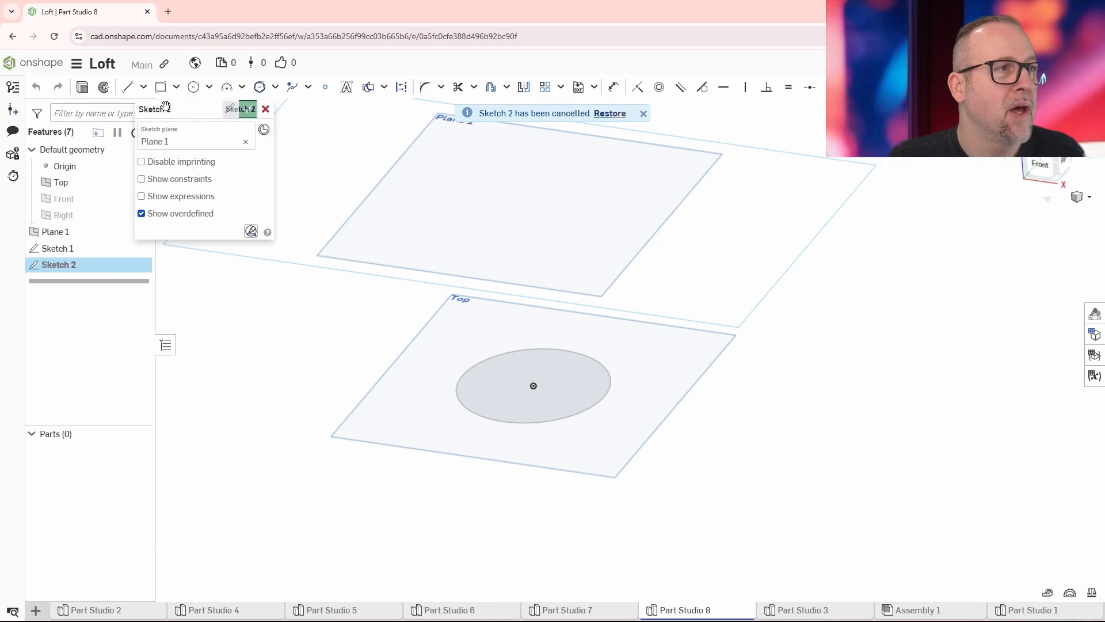
pyautogui.click(193, 87)
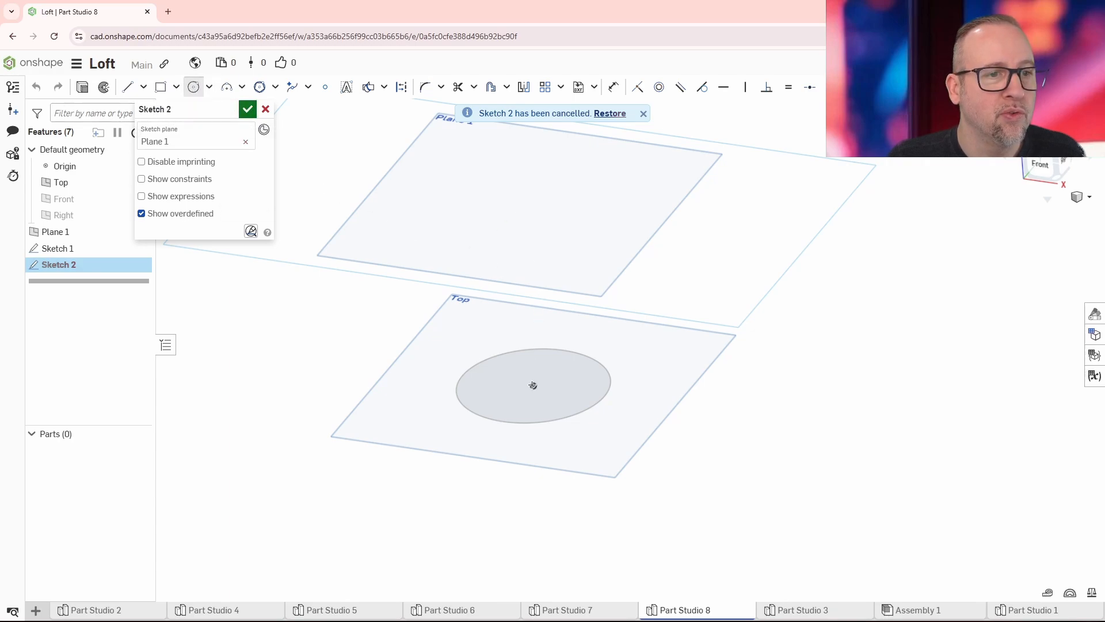
pyautogui.press('n')
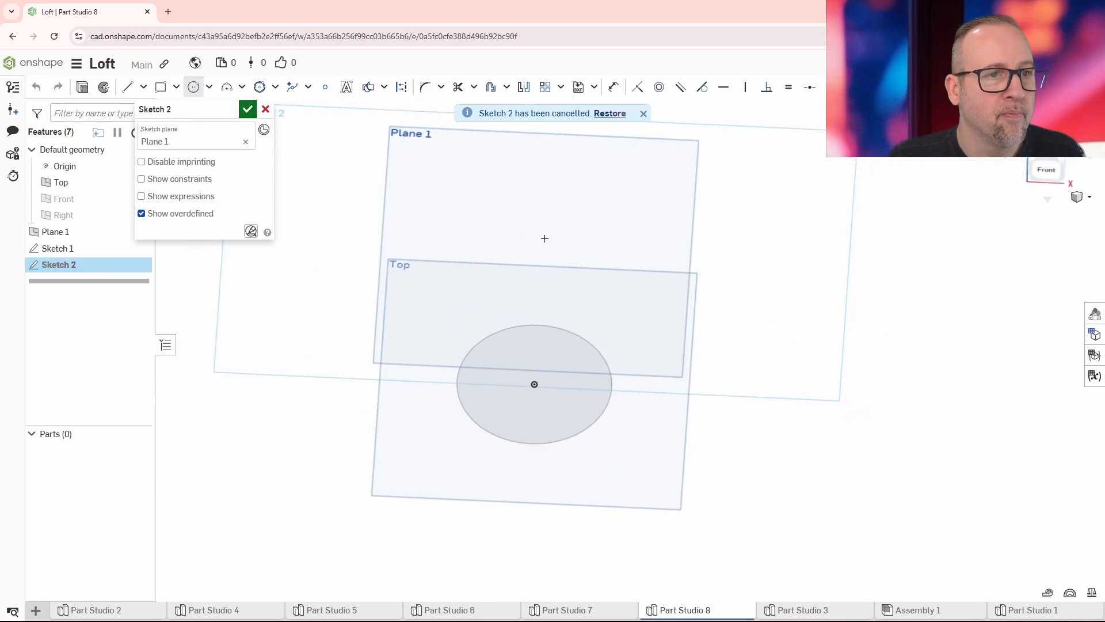
pyautogui.click(555, 224)
pyautogui.click(626, 242)
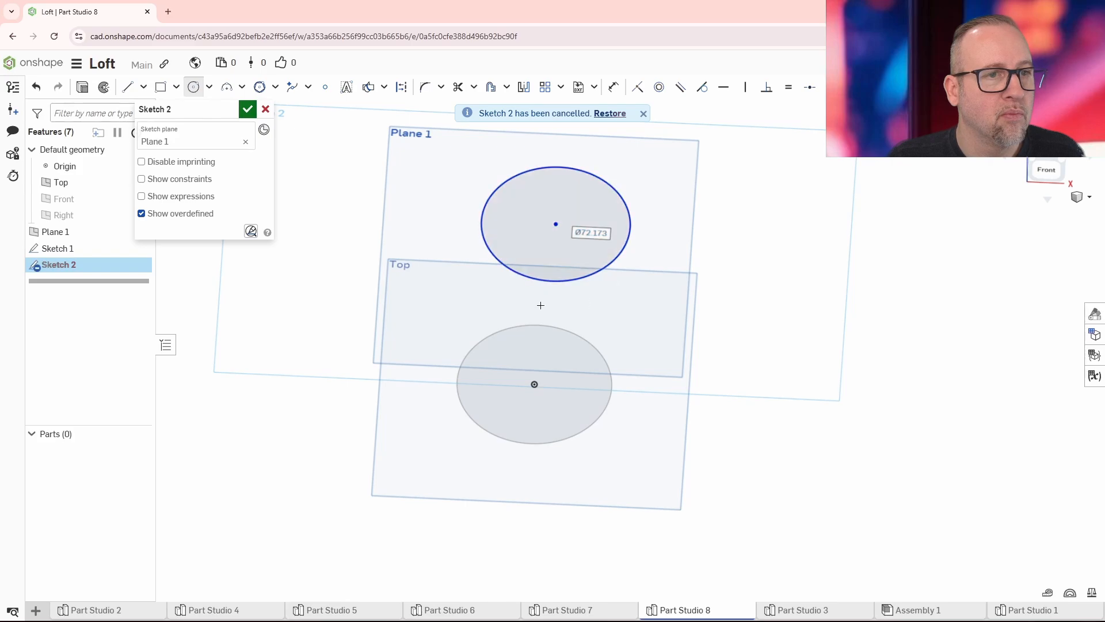
pyautogui.moveTo(822, 347); pyautogui.dragTo(813, 368, button='middle')
pyautogui.moveTo(813, 368); pyautogui.dragTo(816, 327, button='right')
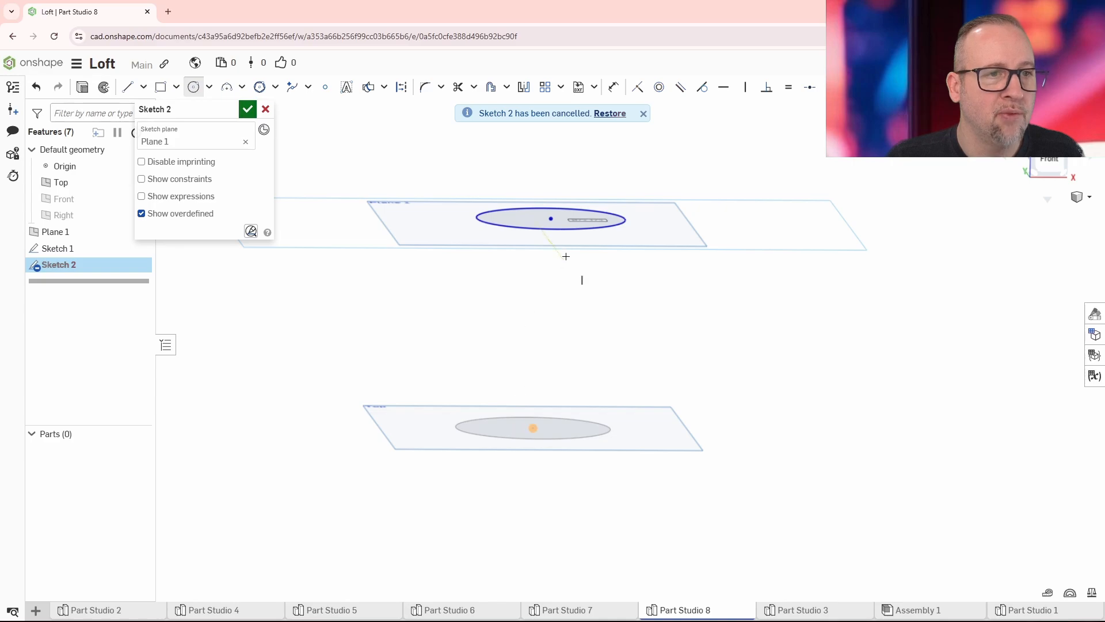
pyautogui.click(265, 108)
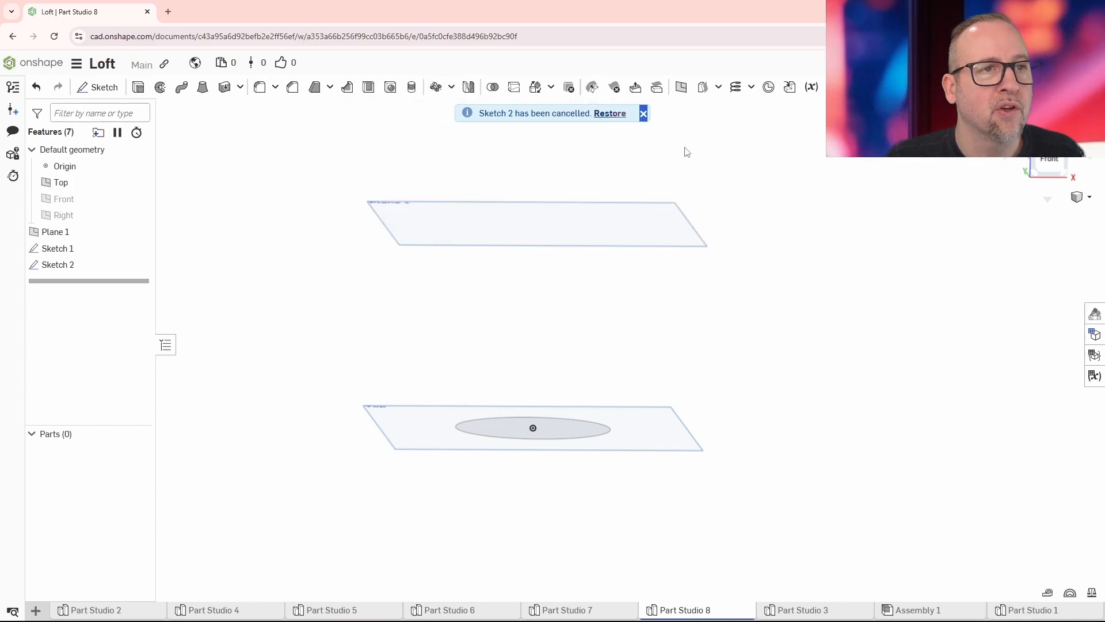
pyautogui.click(643, 114)
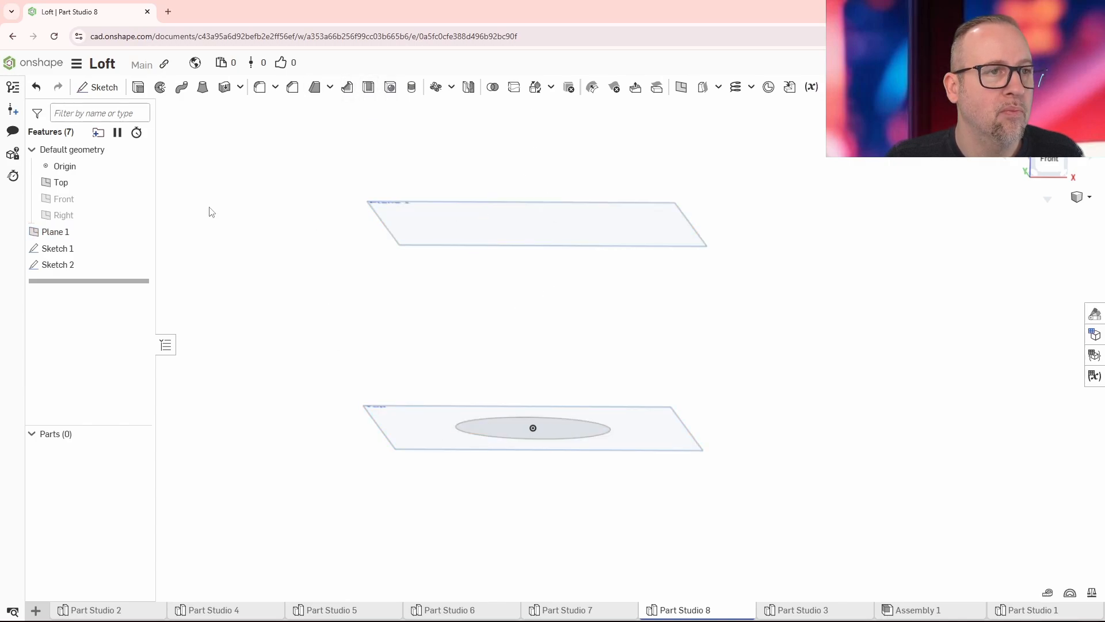
# - Edit the empty sketch on Plane 1, project the Top plane circle into it with Use, and finish the sketch
pyautogui.click(58, 248)
pyautogui.keyDown('shift'); pyautogui.click(67, 264); pyautogui.keyUp('shift')
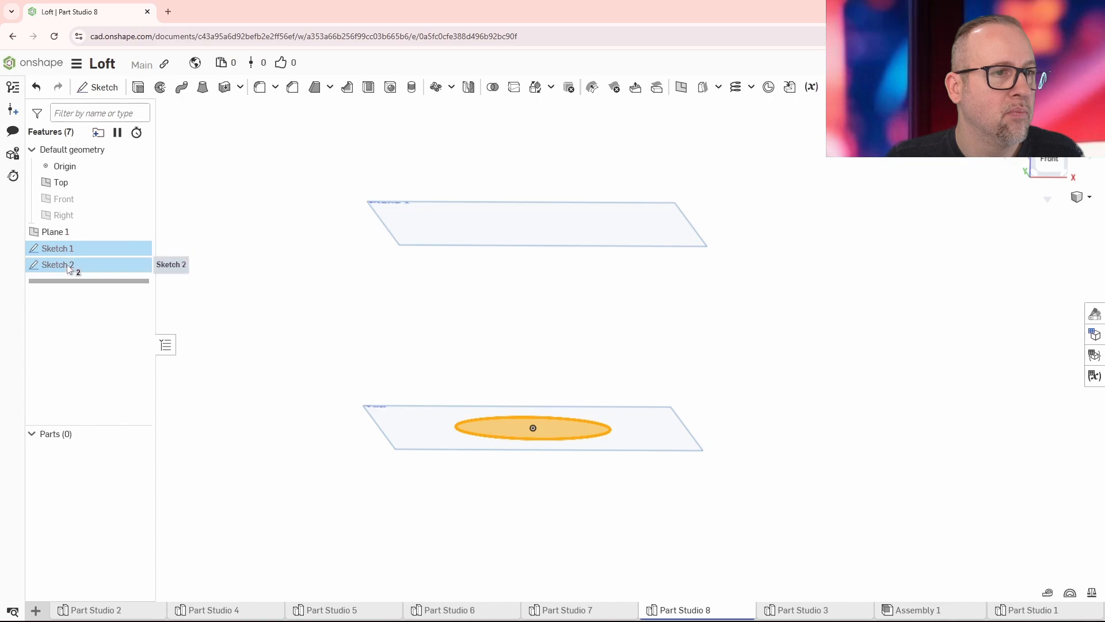
pyautogui.doubleClick(63, 267)
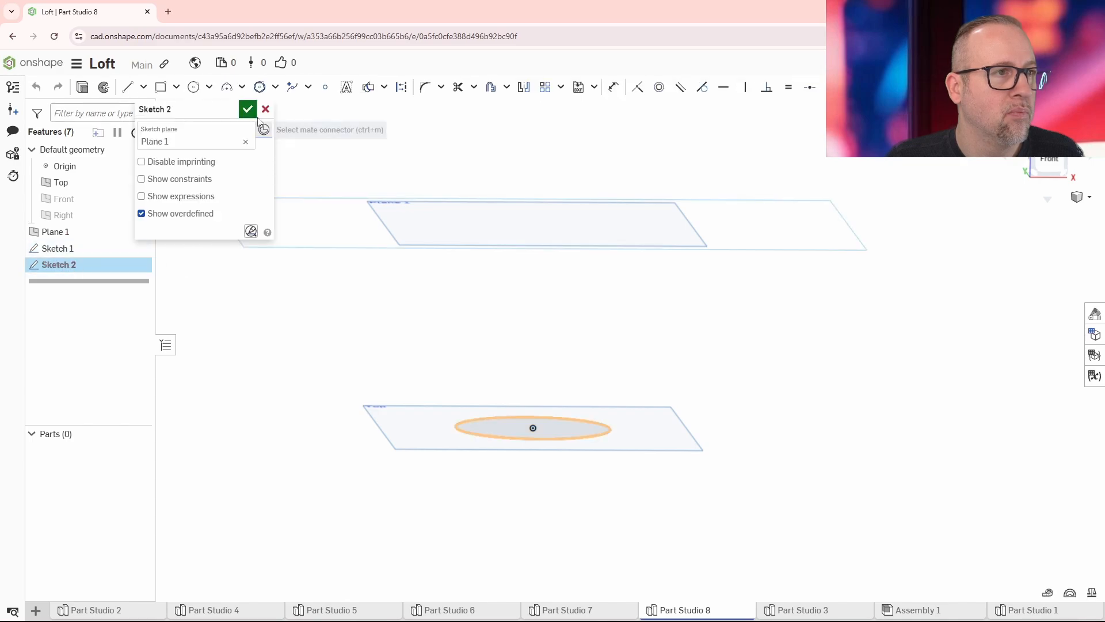
pyautogui.click(507, 87)
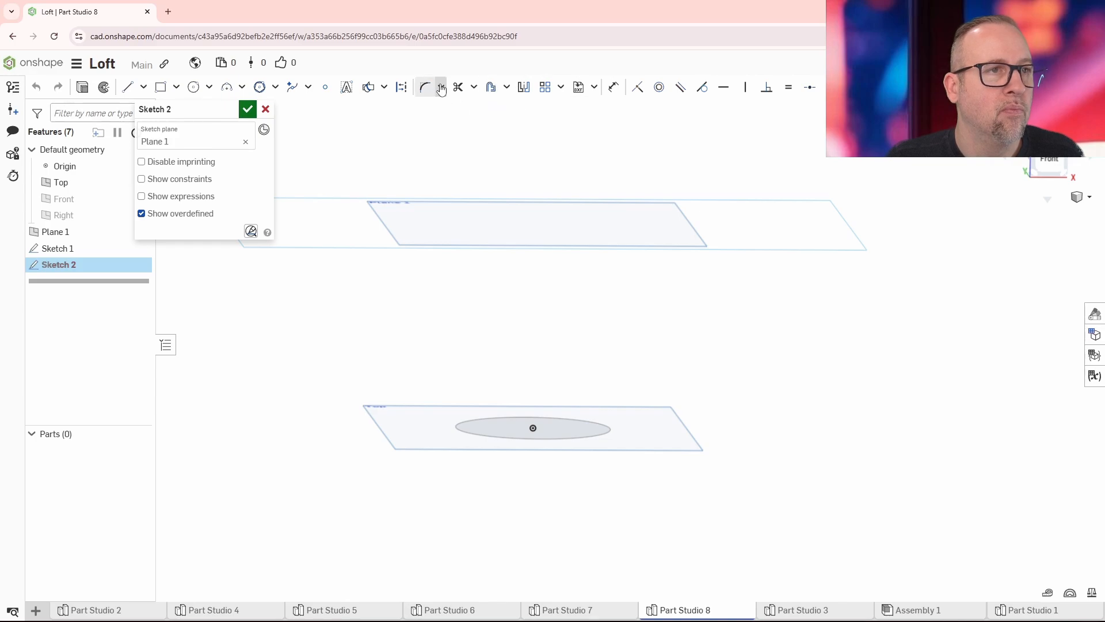
pyautogui.click(384, 87)
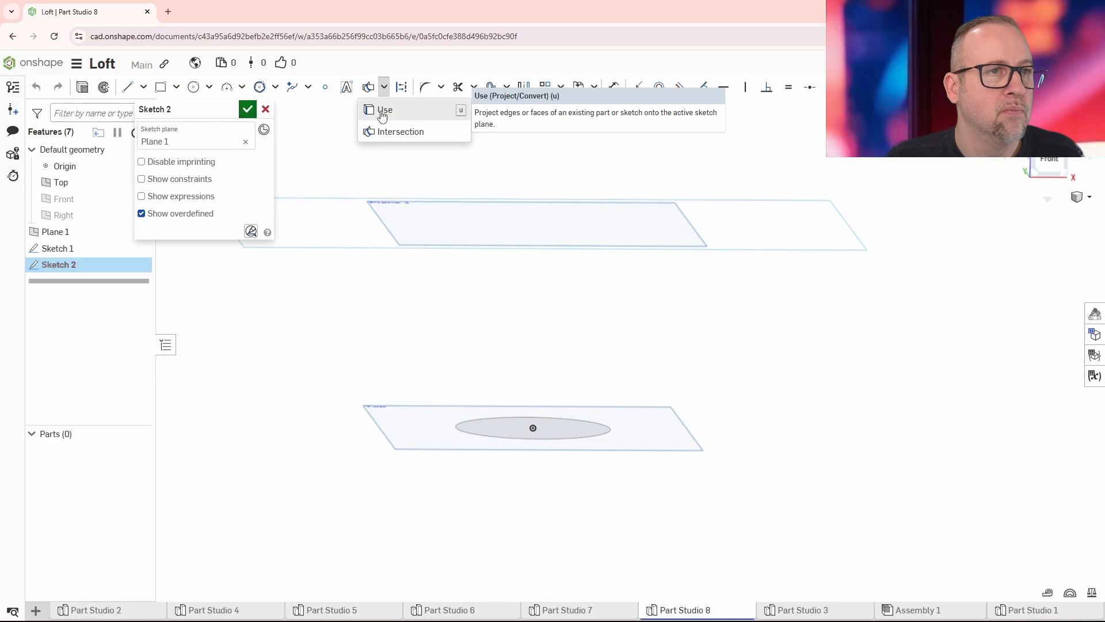
pyautogui.click(383, 111)
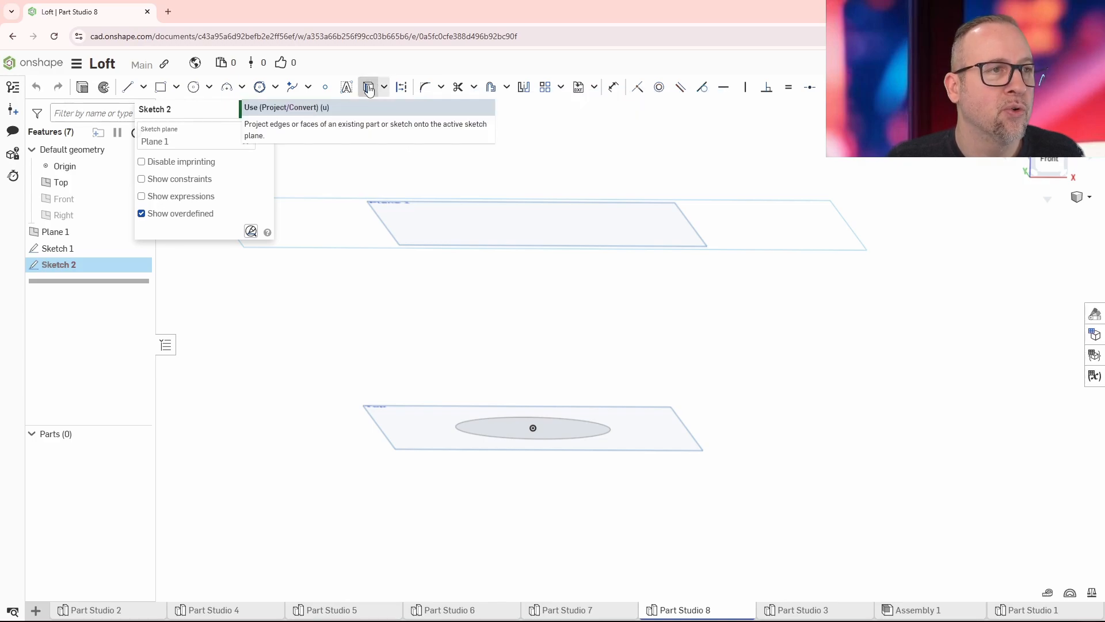
pyautogui.click(456, 428)
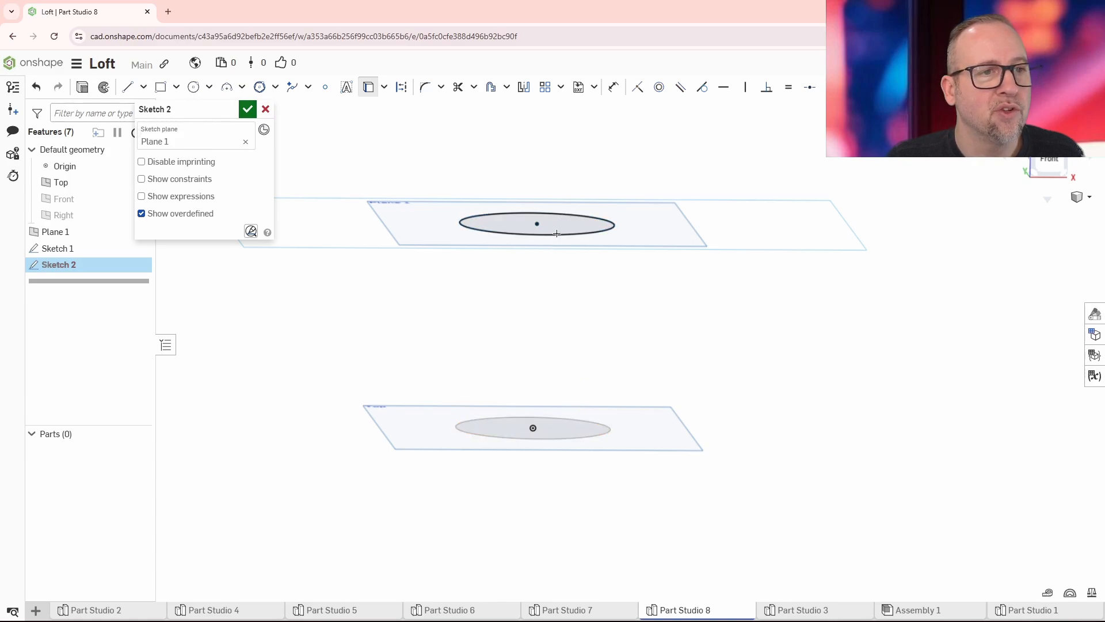
pyautogui.click(248, 109)
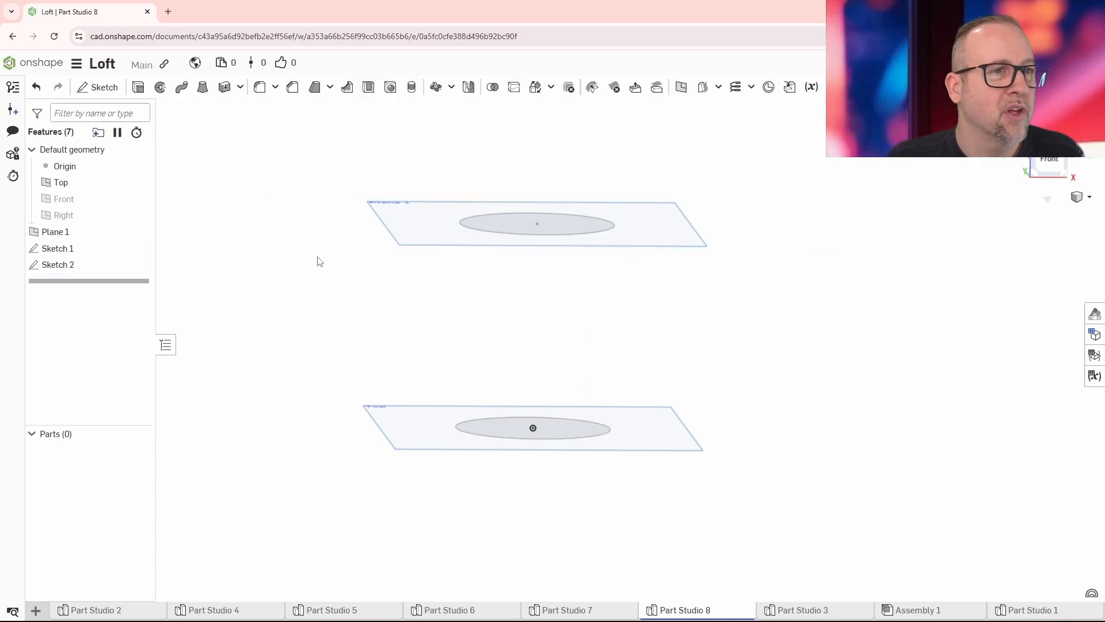
# - Reopen the sketch on Plane 1 and dimension its projected circle to a 25 mm diameter
pyautogui.moveTo(688, 317)
pyautogui.mouseDown(button='right')
pyautogui.moveTo(685, 326)
pyautogui.moveTo(689, 313)
pyautogui.mouseUp(button='right')
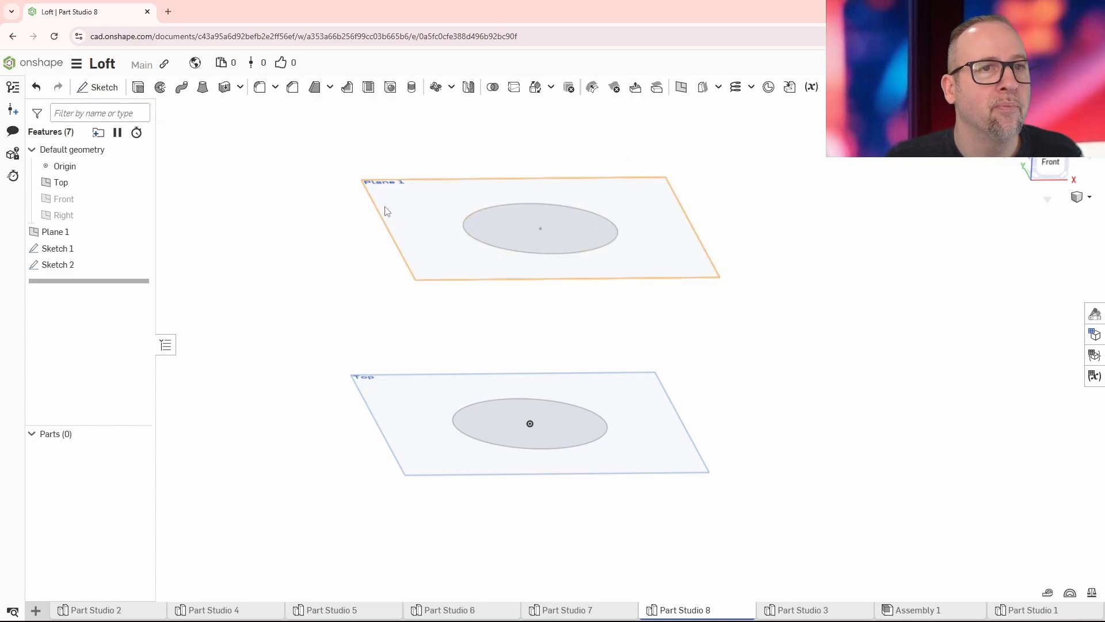
pyautogui.click(493, 206)
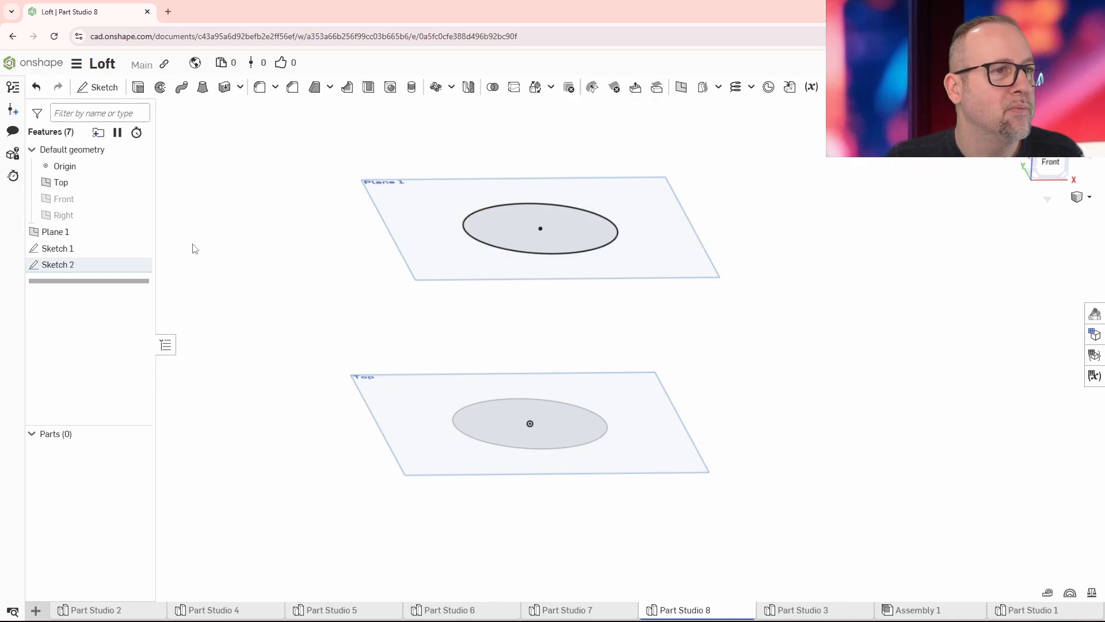
pyautogui.doubleClick(78, 264)
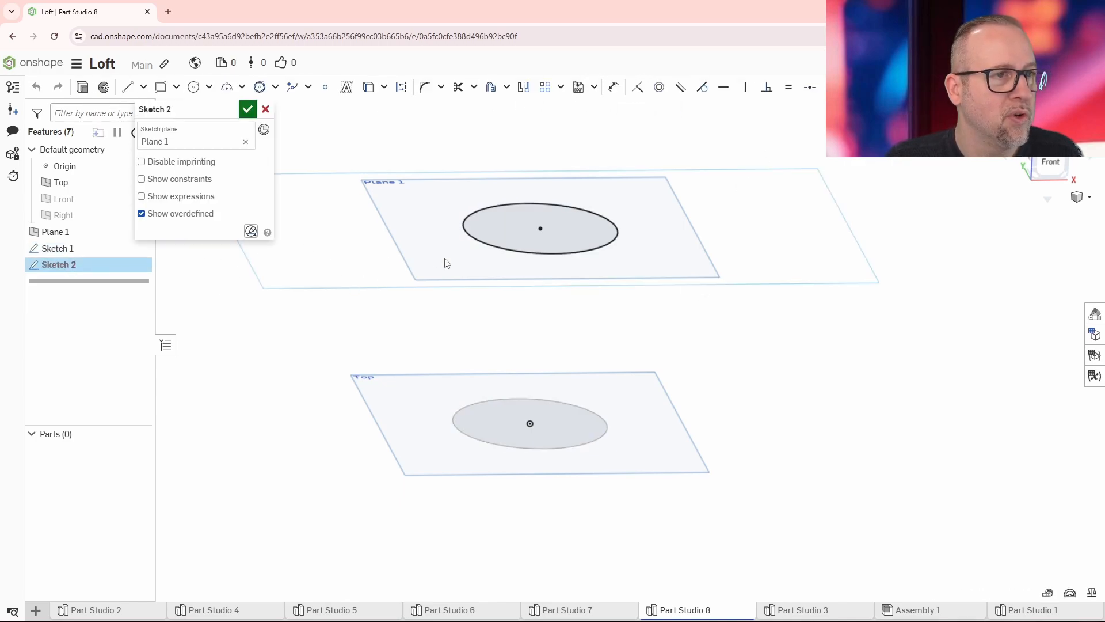
pyautogui.click(613, 87)
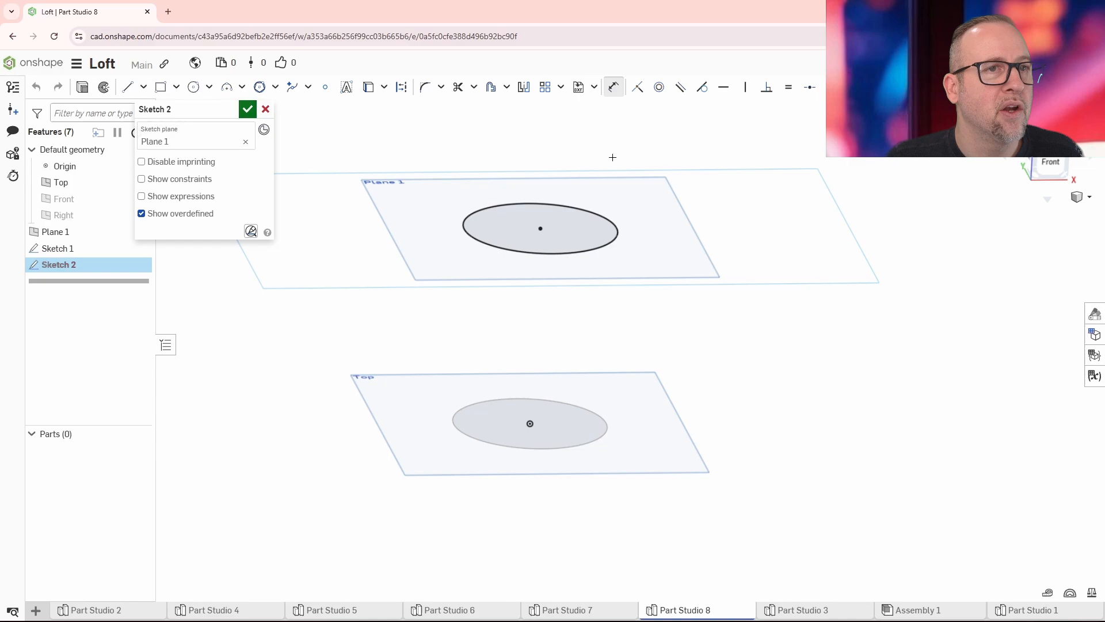
pyautogui.click(609, 212)
pyautogui.click(640, 202)
pyautogui.write('25')
pyautogui.press('Return')
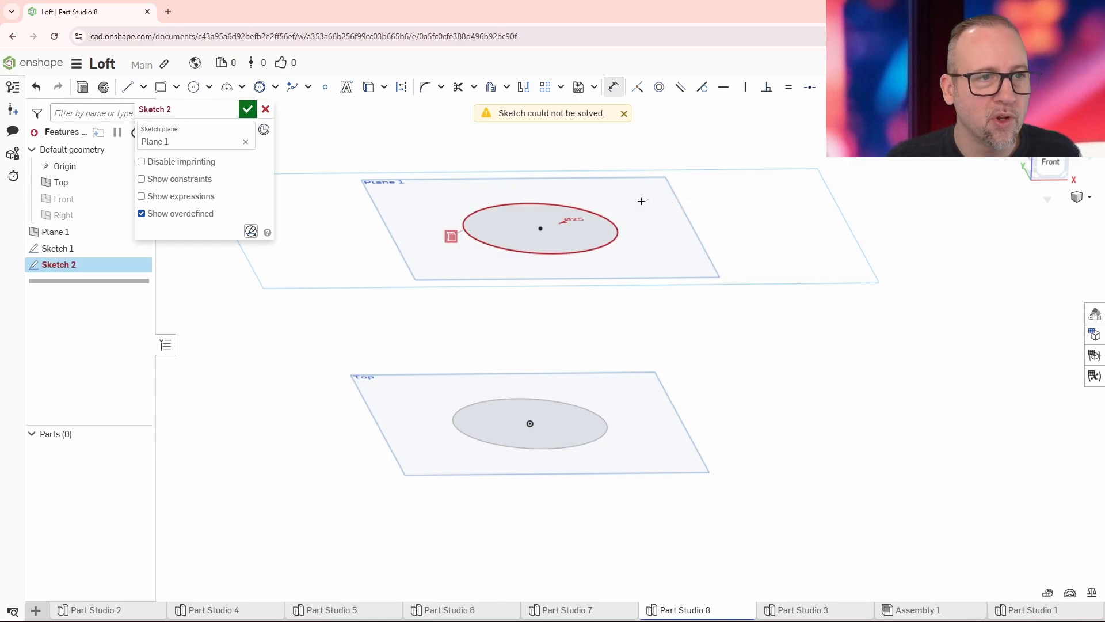
# - Show the sketch constraints, delete the Use constraint from the circle on Plane 1, and finish the sketch
pyautogui.moveTo(423, 305); pyautogui.dragTo(419, 305, button='middle')
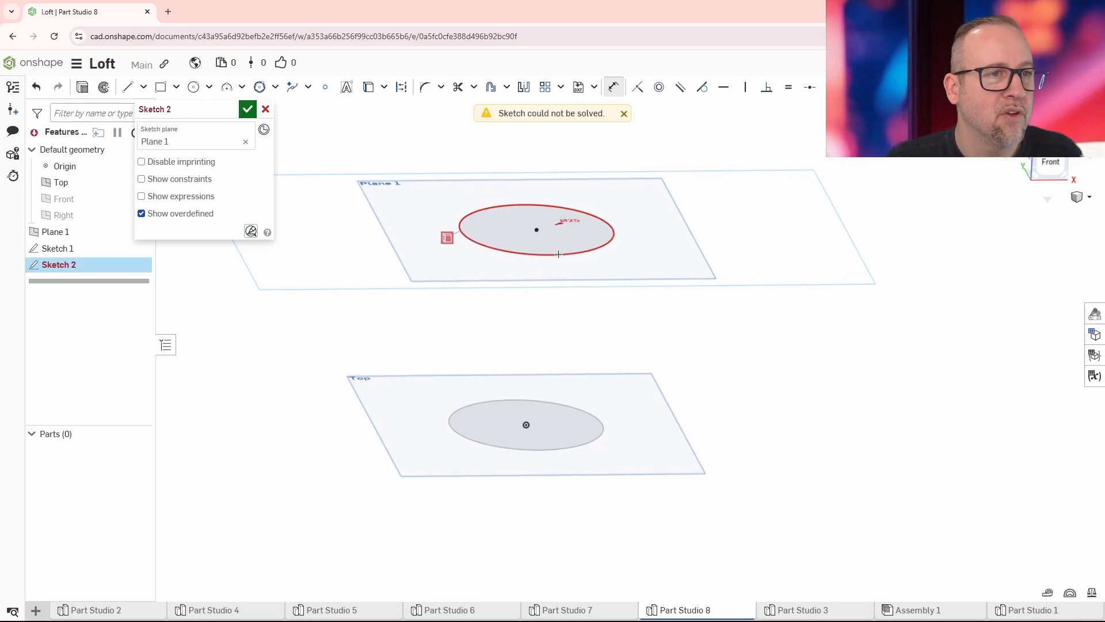
pyautogui.click(624, 113)
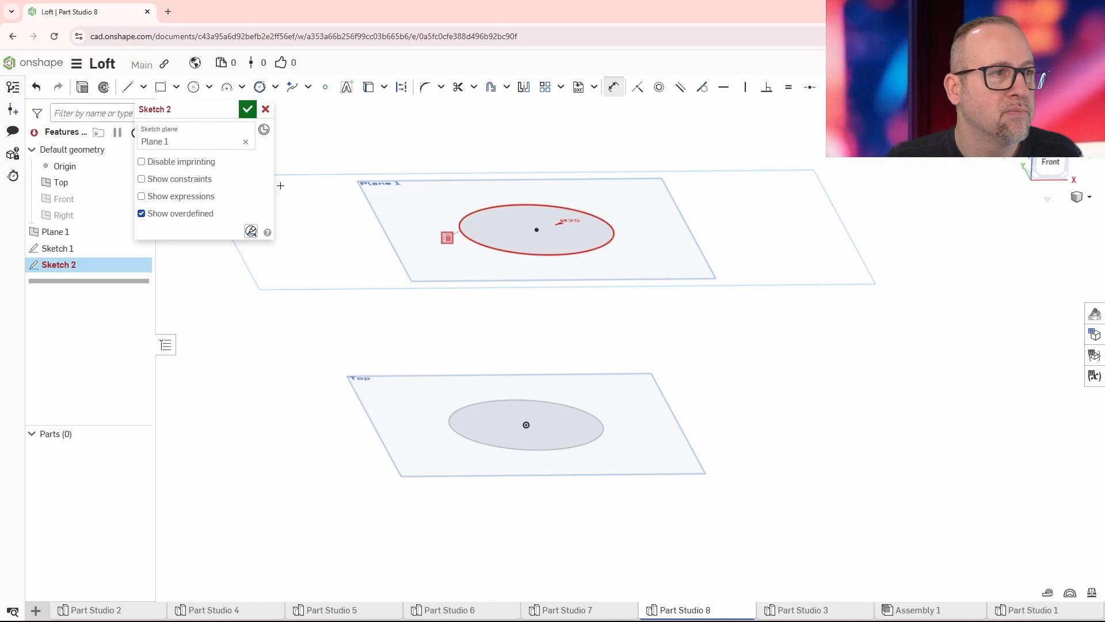
pyautogui.click(154, 179)
pyautogui.rightClick(445, 238)
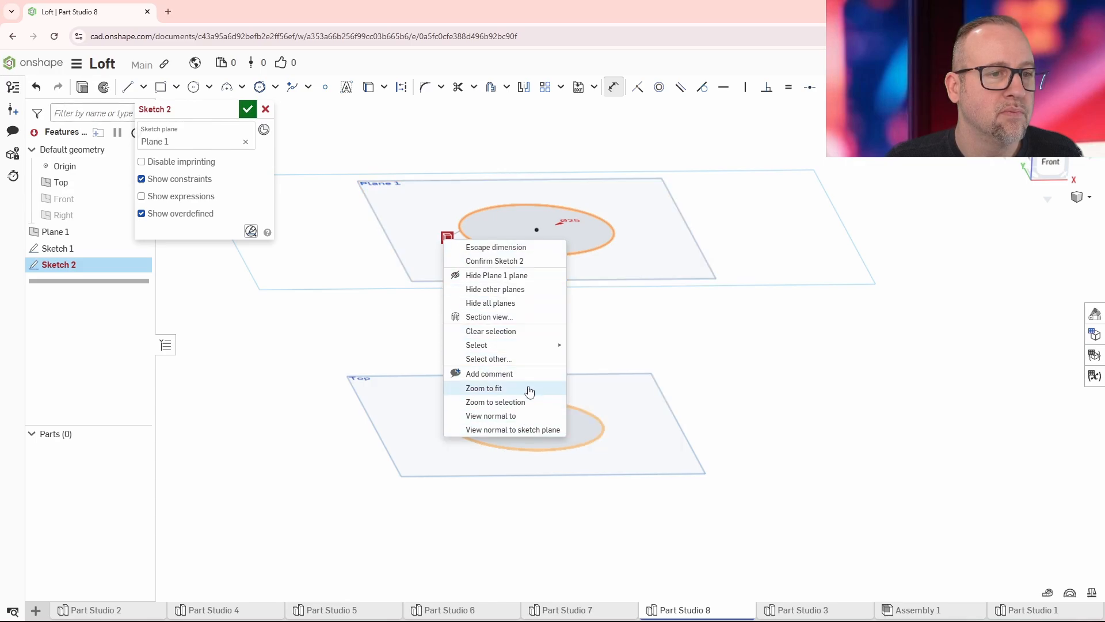
pyautogui.click(494, 247)
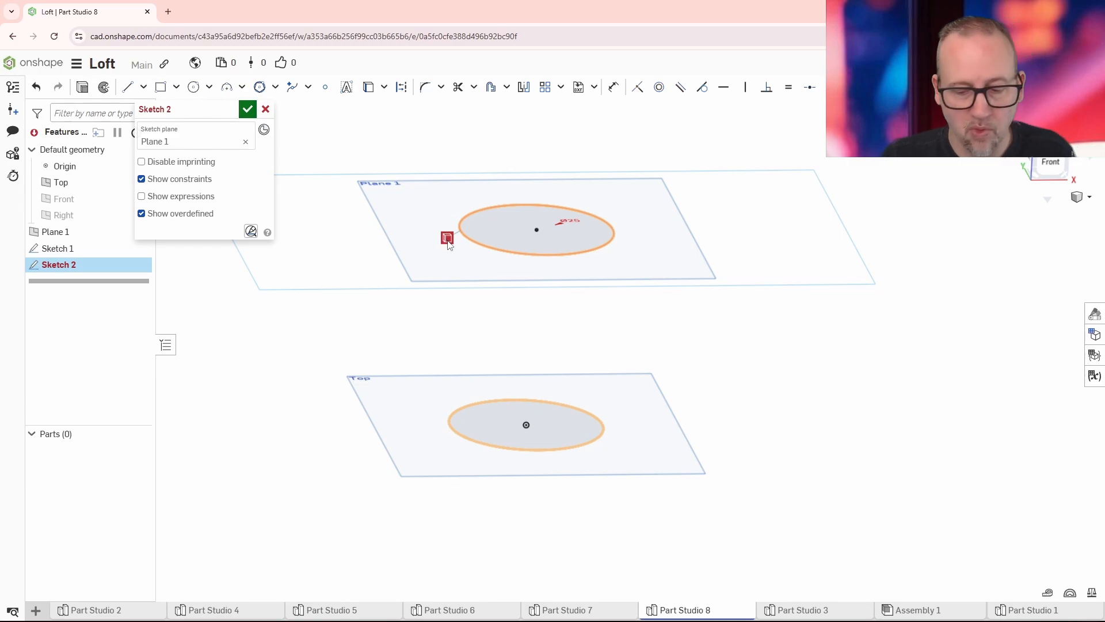
pyautogui.press('Delete')
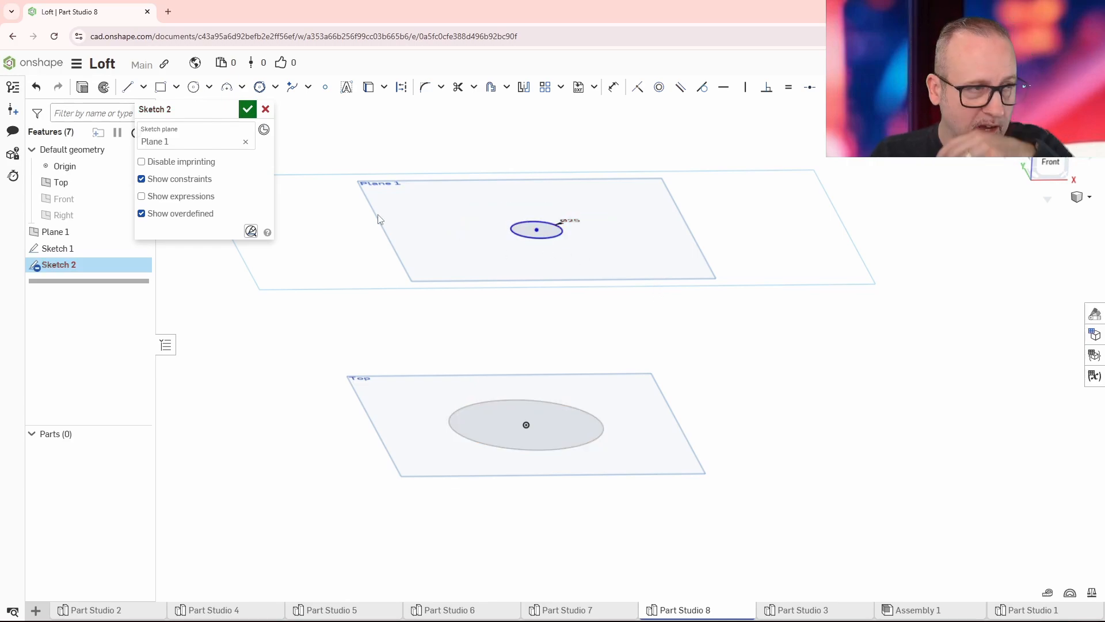
pyautogui.click(248, 109)
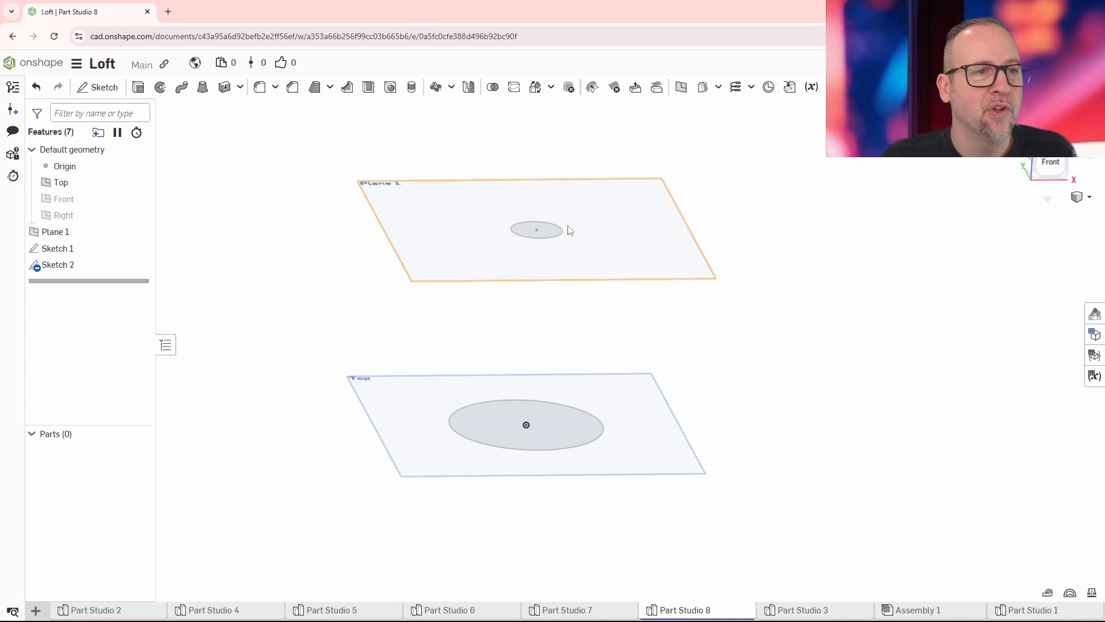
# - Start a new solid Loft from the circle on the Top plane to the circle on Plane 1
pyautogui.click(202, 87)
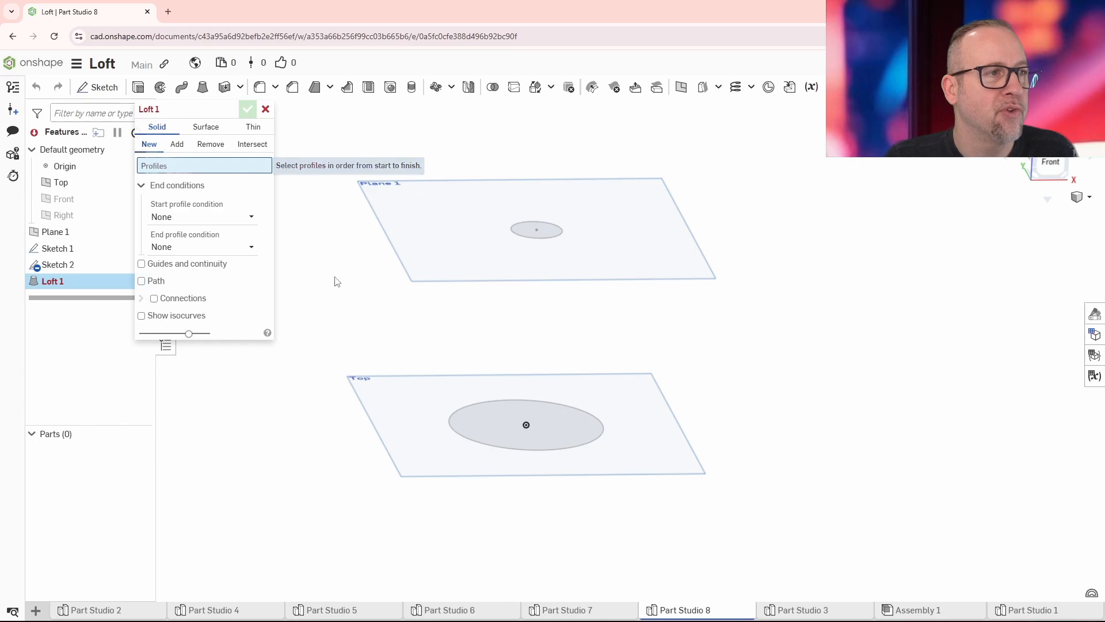
pyautogui.click(463, 415)
pyautogui.click(524, 231)
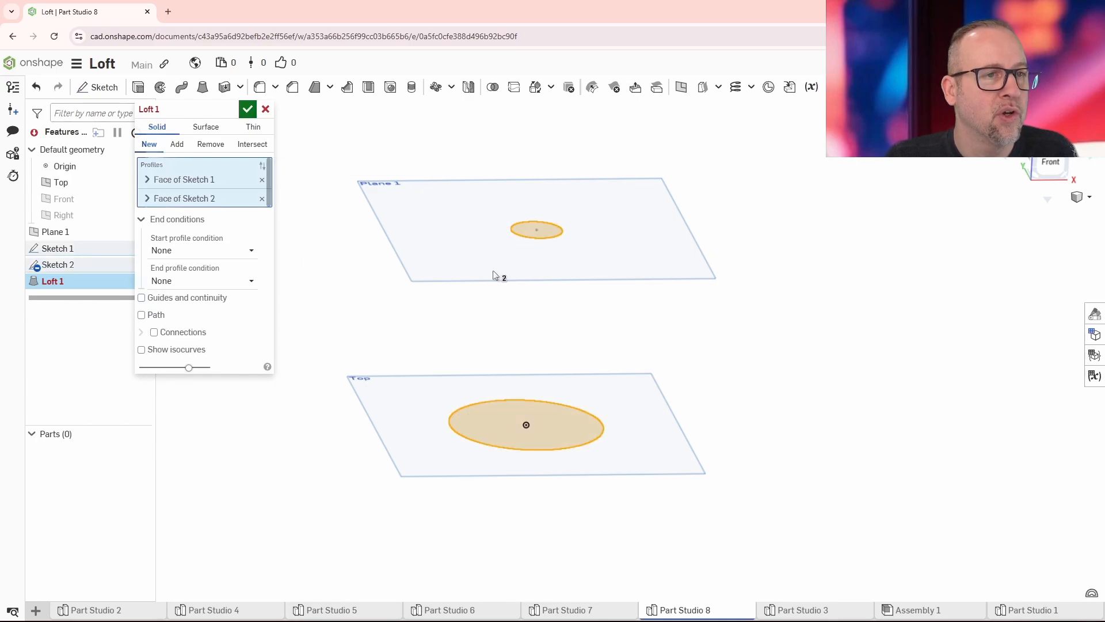
pyautogui.moveTo(607, 325)
pyautogui.mouseDown(button='right')
pyautogui.moveTo(732, 276)
pyautogui.moveTo(700, 284)
pyautogui.mouseUp(button='right')
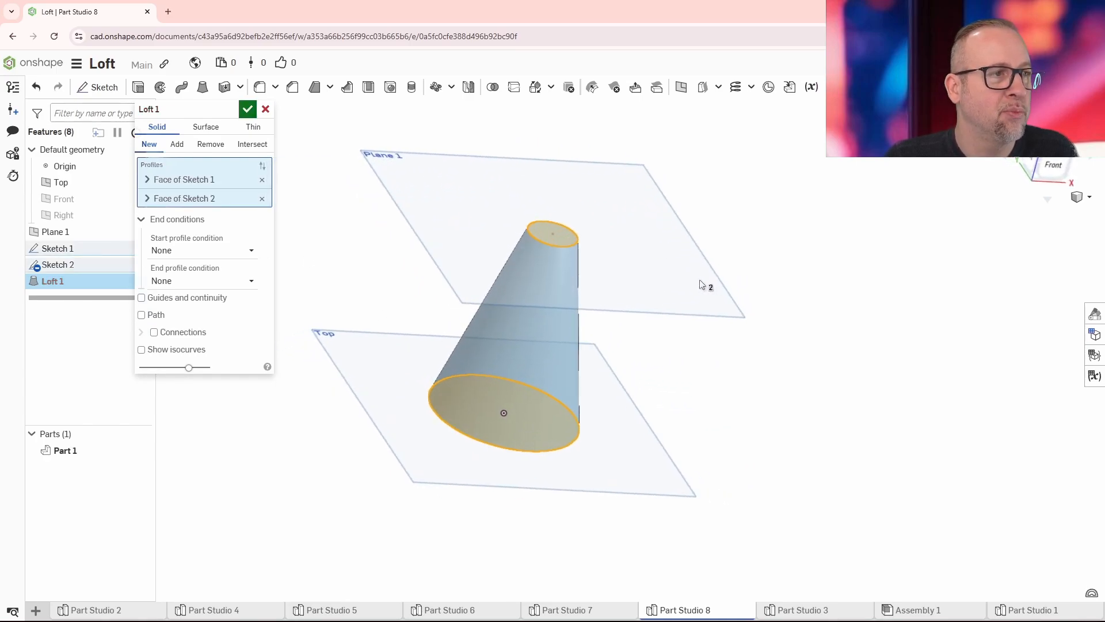
# - Try Normal to profile, Tangent to profile, Match tangent and Match curvature as the loft's start profile condition
pyautogui.click(196, 251)
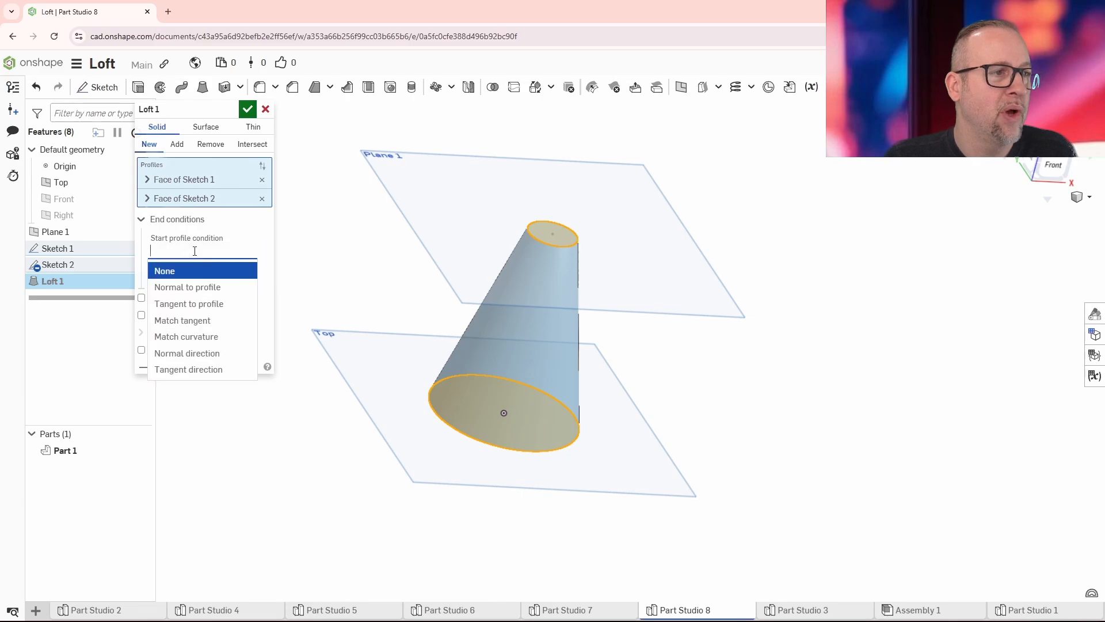
pyautogui.click(192, 287)
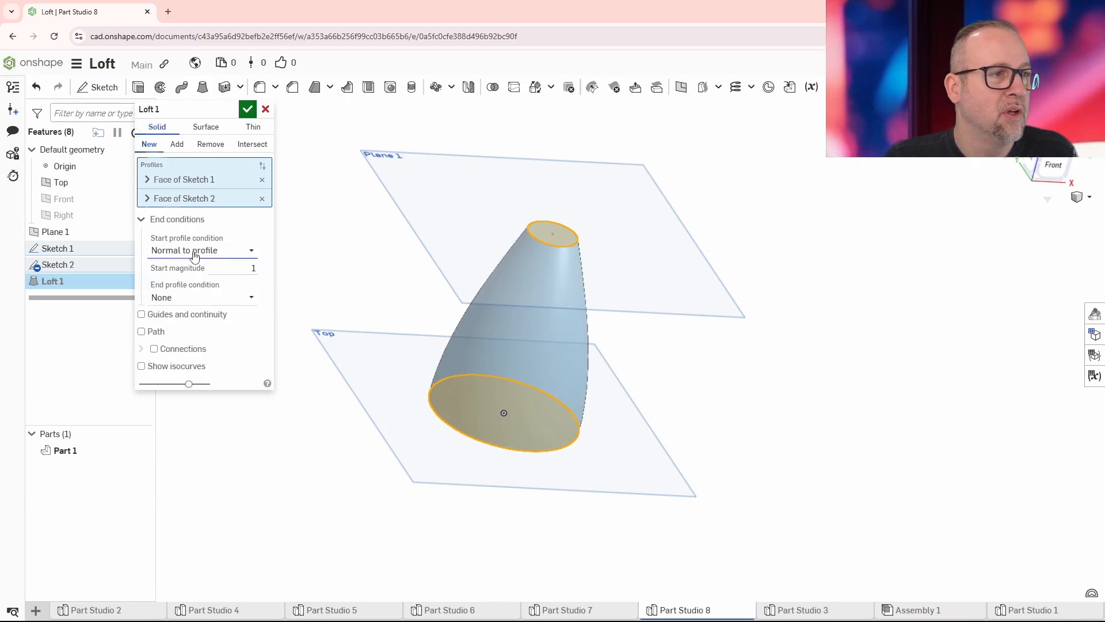
pyautogui.click(196, 252)
pyautogui.click(189, 304)
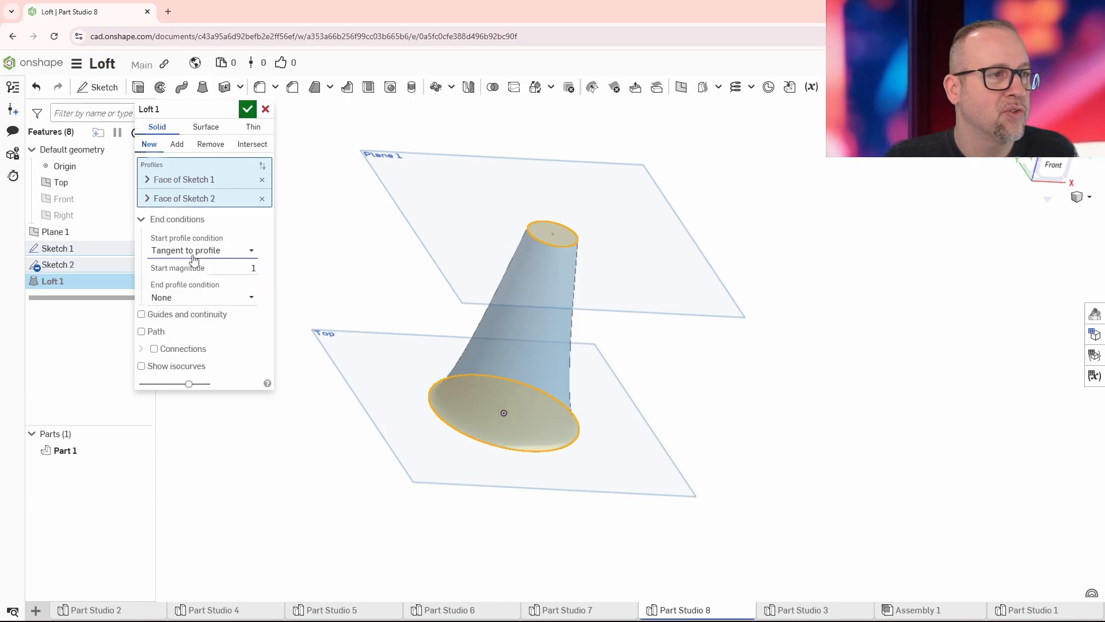
pyautogui.click(194, 253)
pyautogui.click(194, 320)
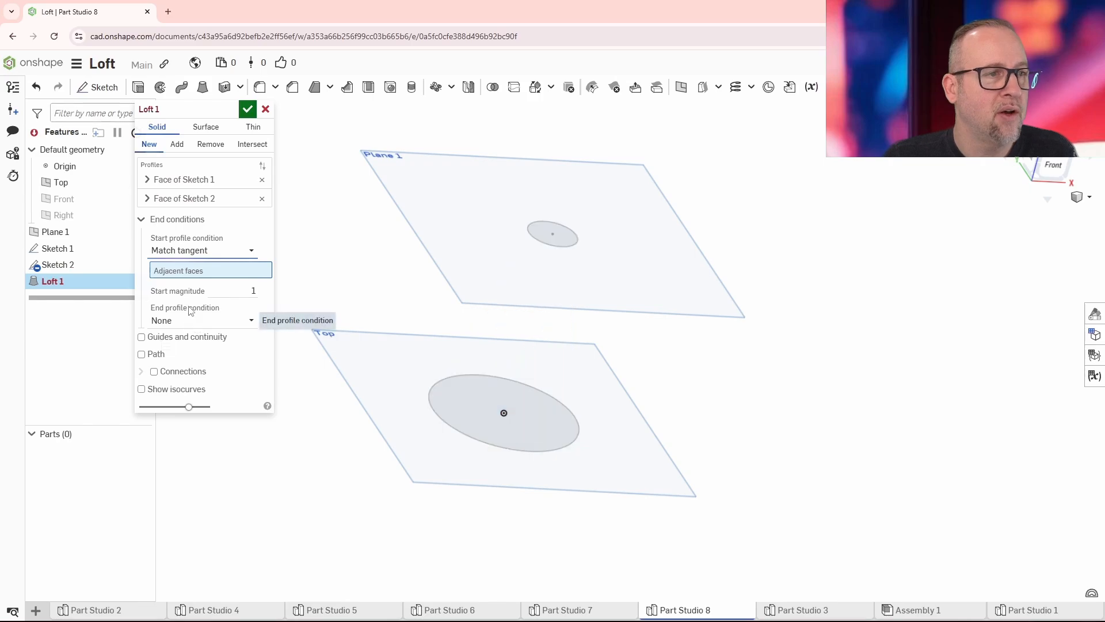
pyautogui.click(185, 252)
pyautogui.click(185, 334)
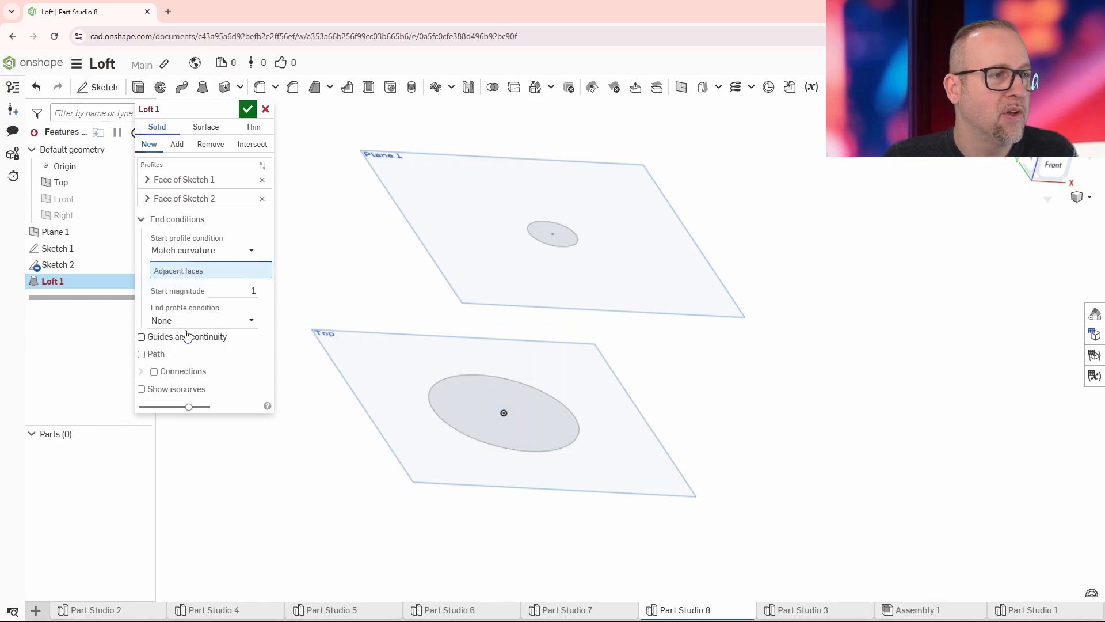
# - Try Normal direction and Tangent direction as the loft's start profile condition, and set it to Normal to profile
pyautogui.click(195, 252)
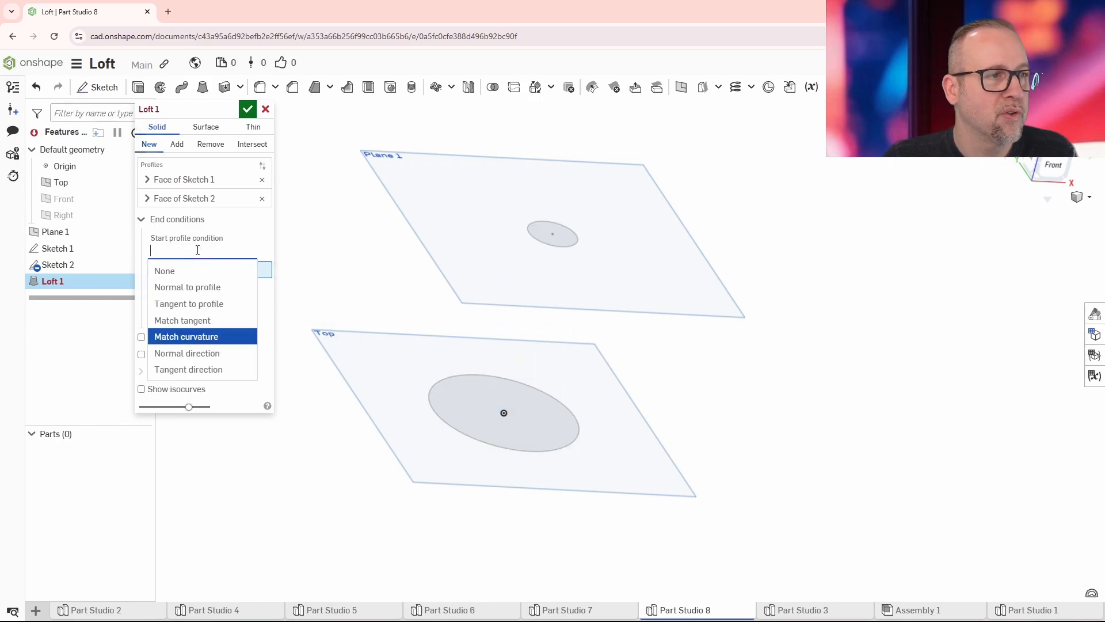
pyautogui.click(193, 353)
pyautogui.click(195, 252)
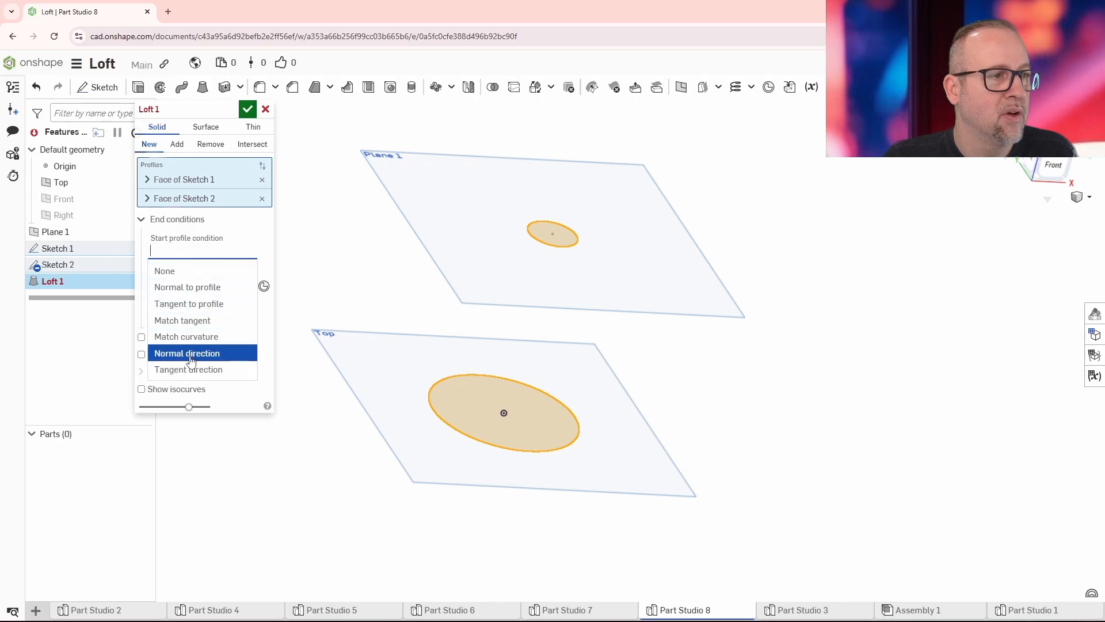
pyautogui.click(192, 370)
pyautogui.click(199, 251)
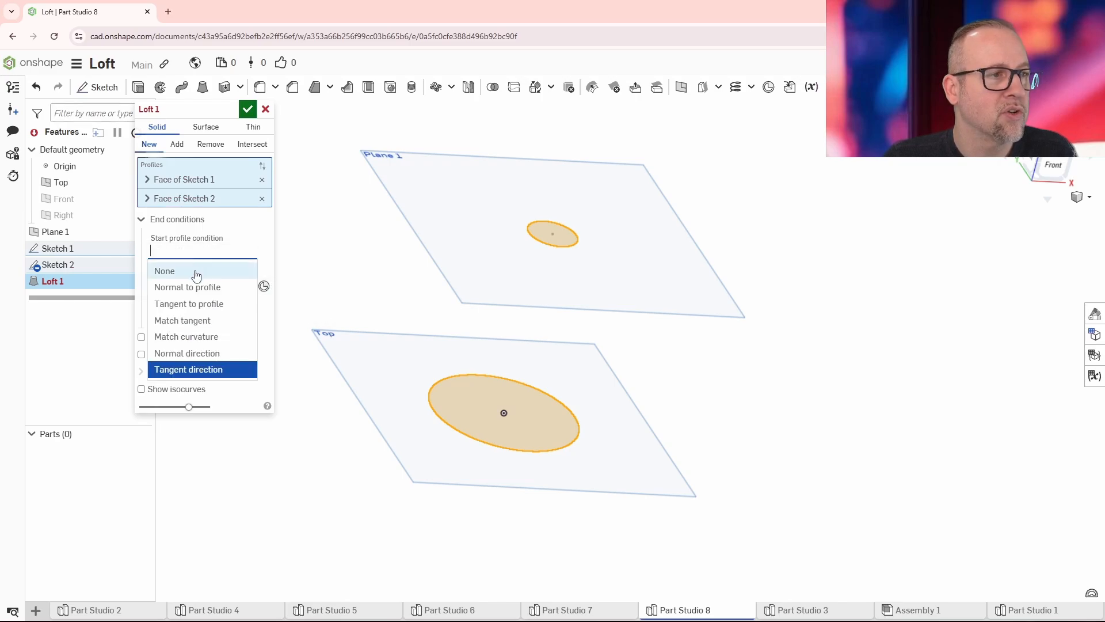
pyautogui.click(193, 286)
pyautogui.moveTo(763, 288); pyautogui.dragTo(775, 269, button='right')
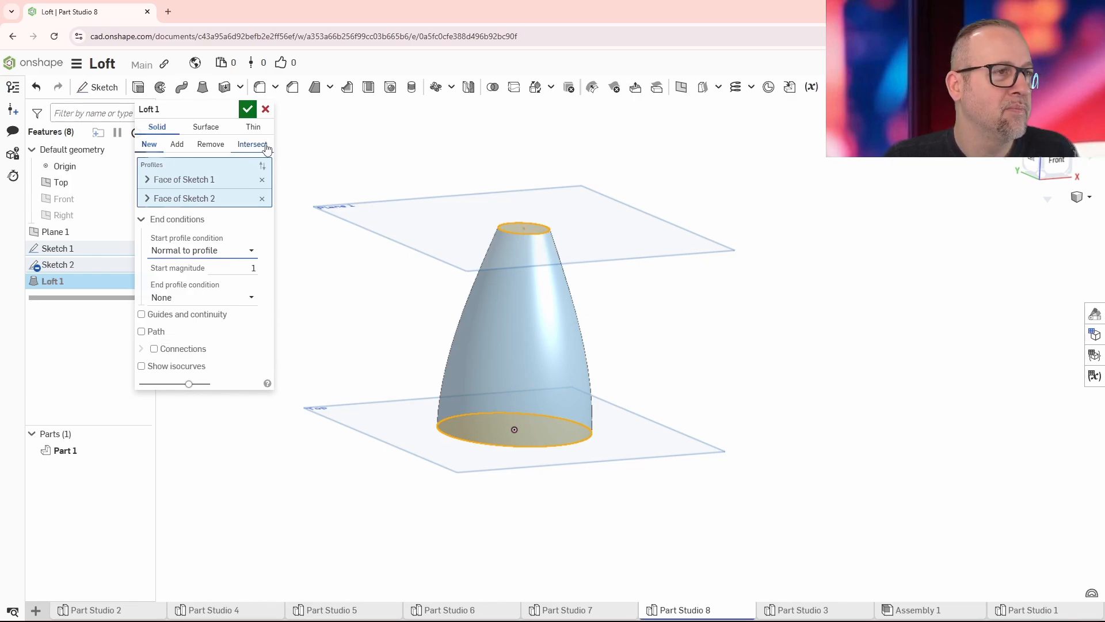
# - Change the loft to a Surface loft and accept it
pyautogui.click(206, 128)
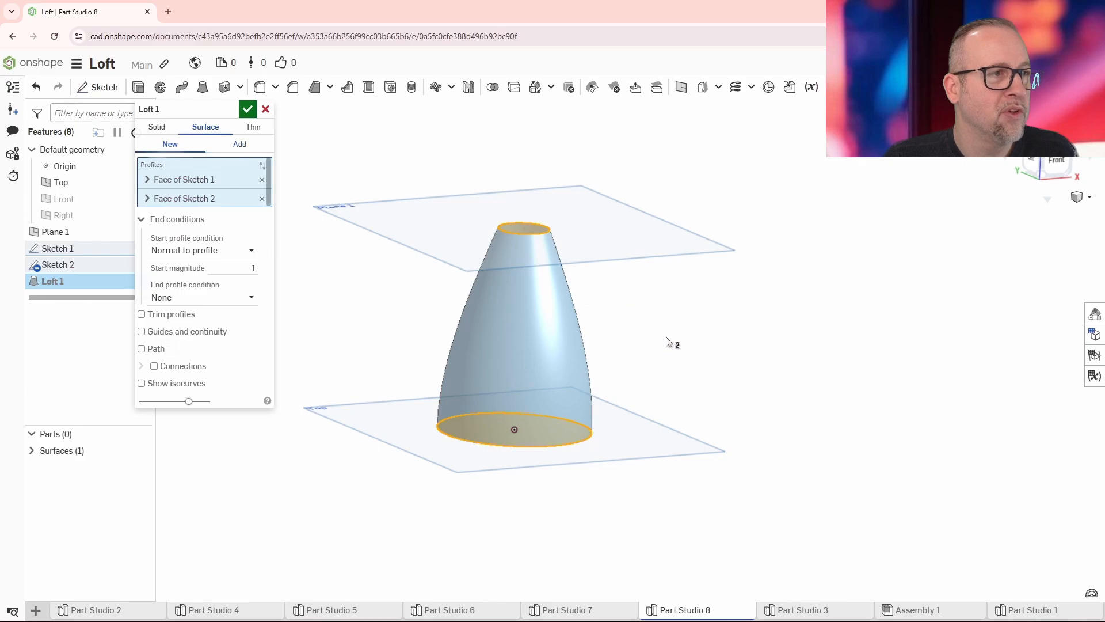
pyautogui.moveTo(671, 340); pyautogui.dragTo(336, 343, button='right')
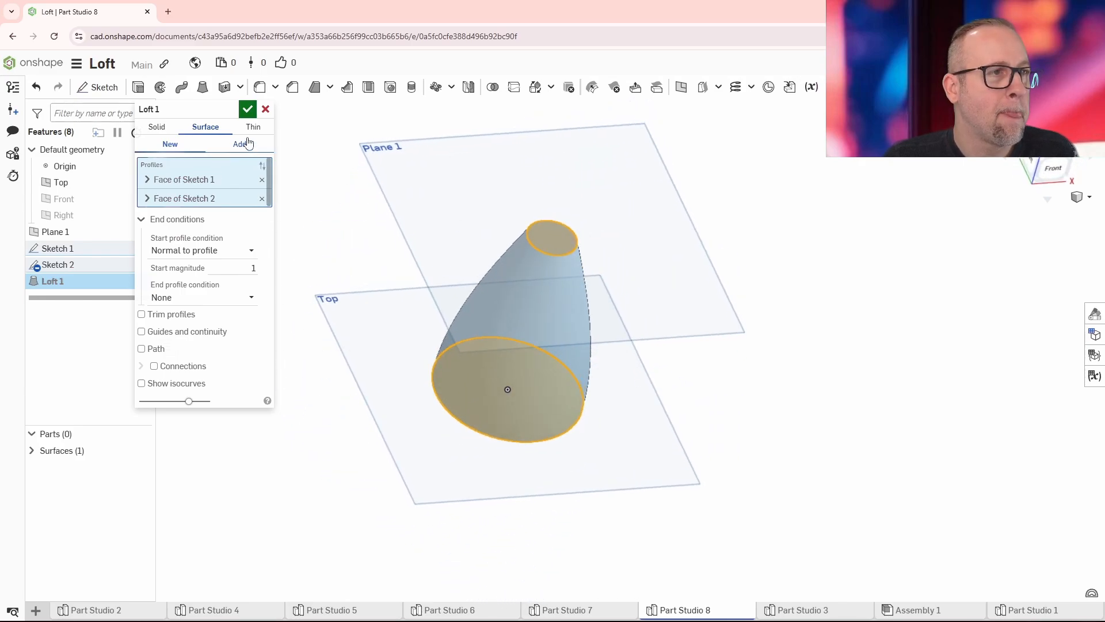
pyautogui.press('Return')
pyautogui.moveTo(797, 281); pyautogui.dragTo(768, 276, button='right')
# - Reopen the loft, change it to Thin with Thickness 2 set to 5 mm, and accept it
pyautogui.doubleClick(52, 281)
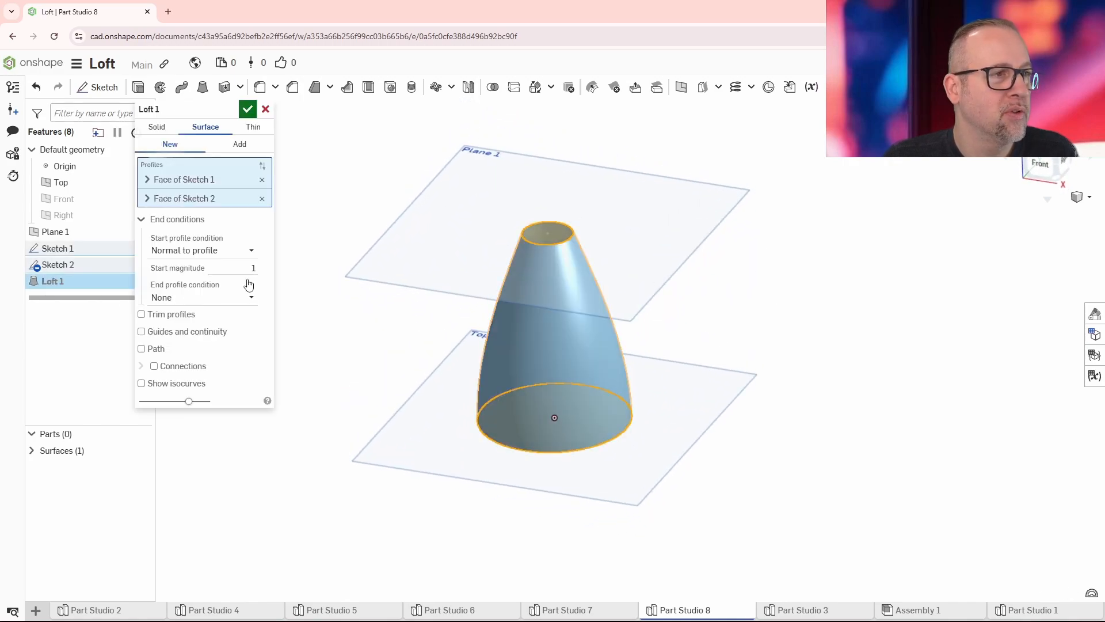
pyautogui.click(253, 127)
pyautogui.moveTo(633, 311); pyautogui.dragTo(774, 316, button='right')
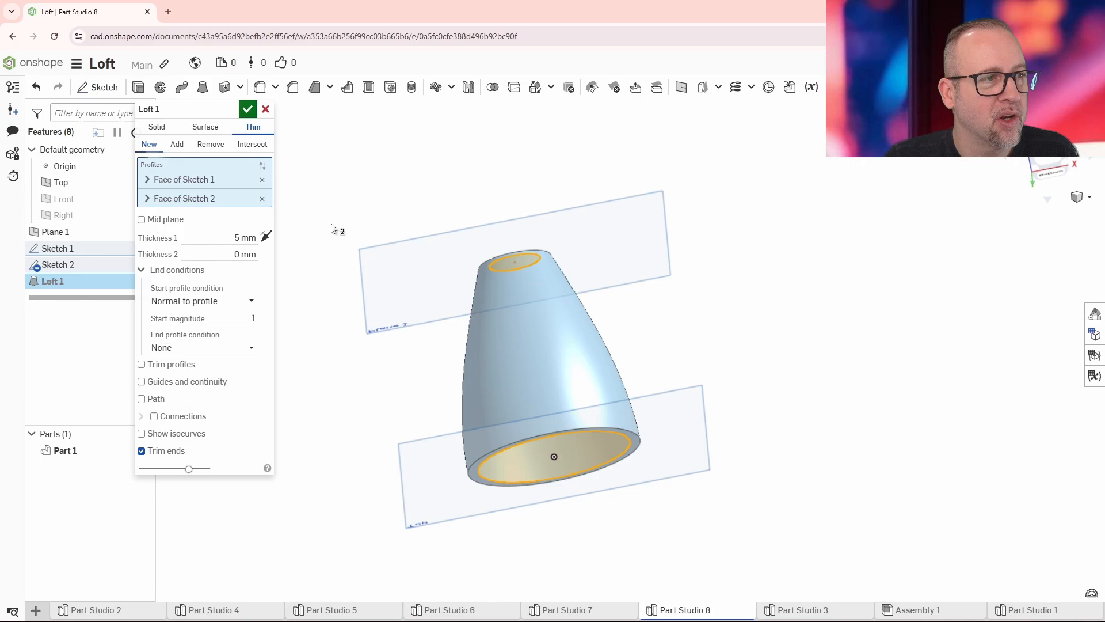
pyautogui.click(236, 253)
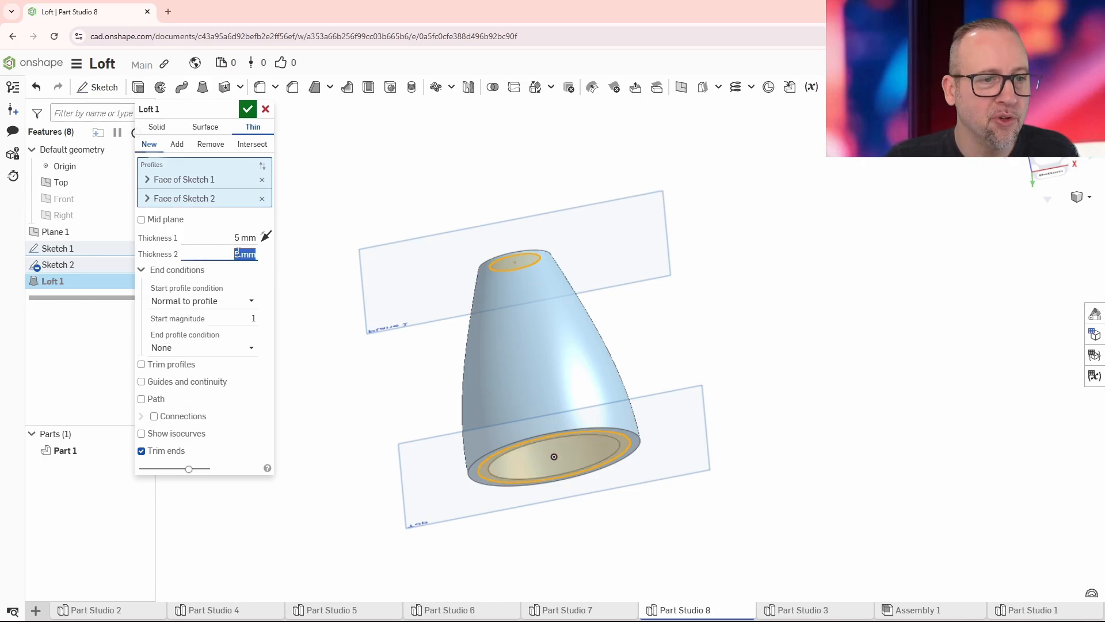
pyautogui.moveTo(812, 309); pyautogui.dragTo(844, 357, button='right')
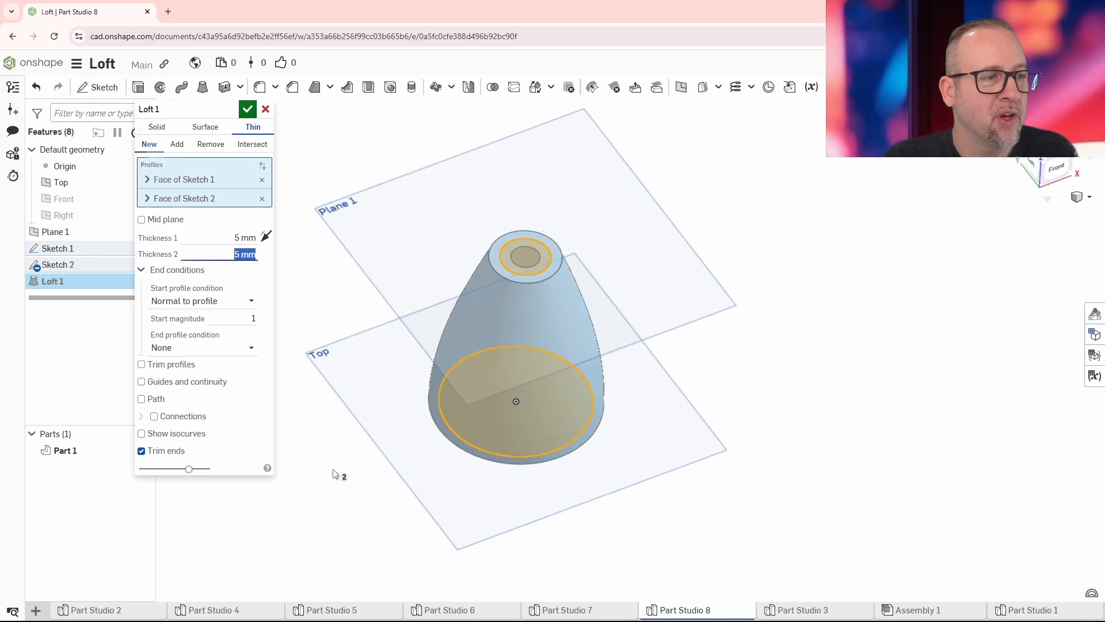
pyautogui.click(247, 109)
# - Delete the thin loft feature, keeping both circle sketches
pyautogui.moveTo(661, 278); pyautogui.dragTo(810, 327, button='right')
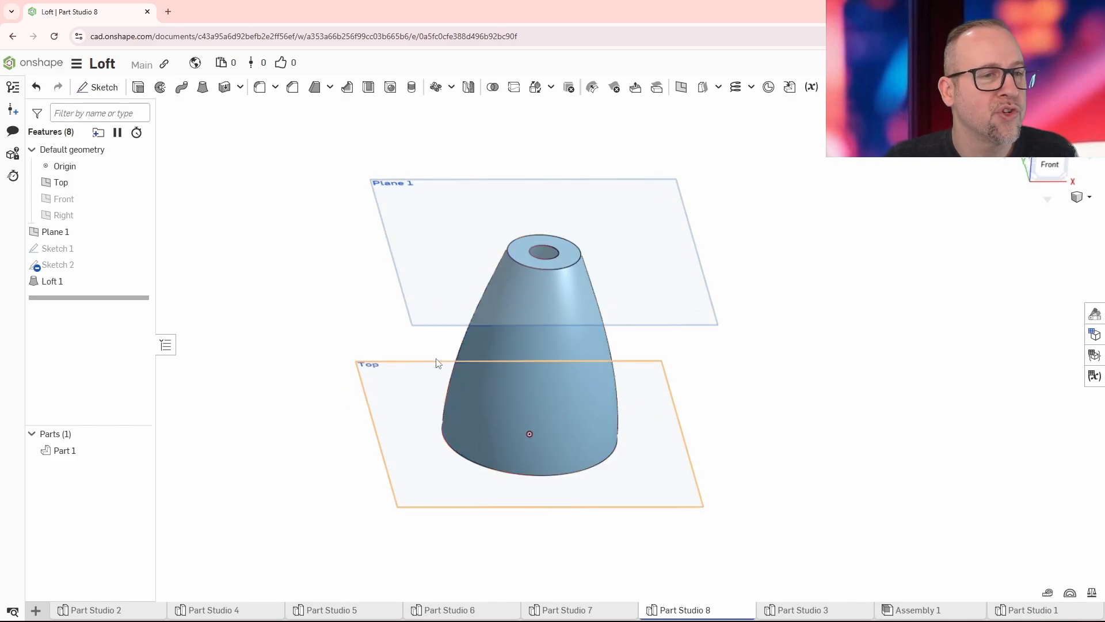
pyautogui.moveTo(832, 313); pyautogui.dragTo(838, 338, button='right')
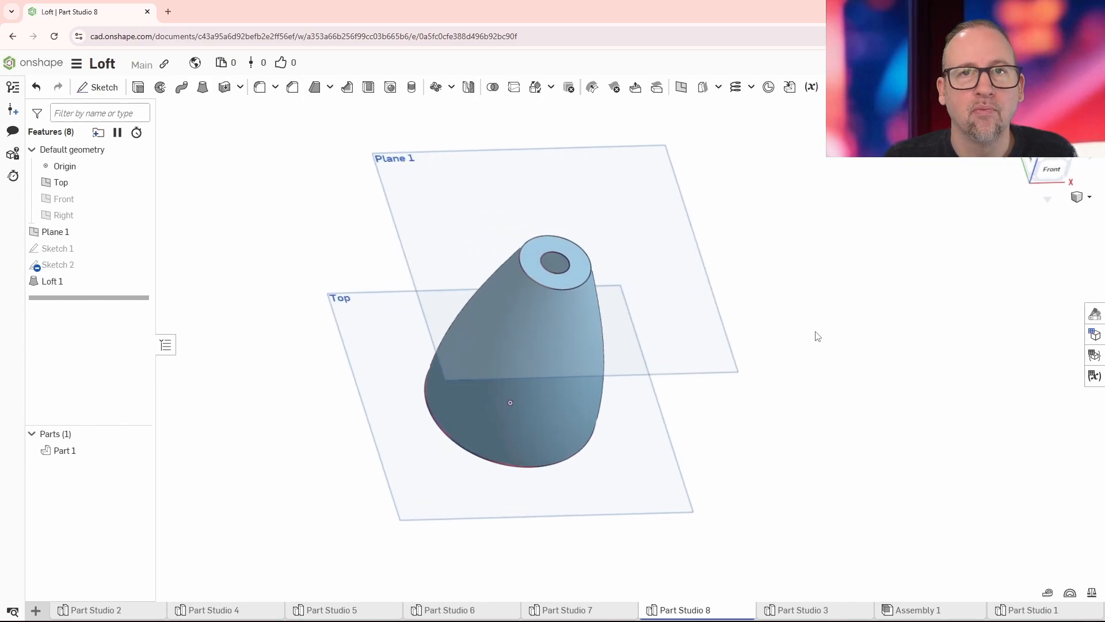
pyautogui.moveTo(816, 337); pyautogui.dragTo(648, 398, button='right')
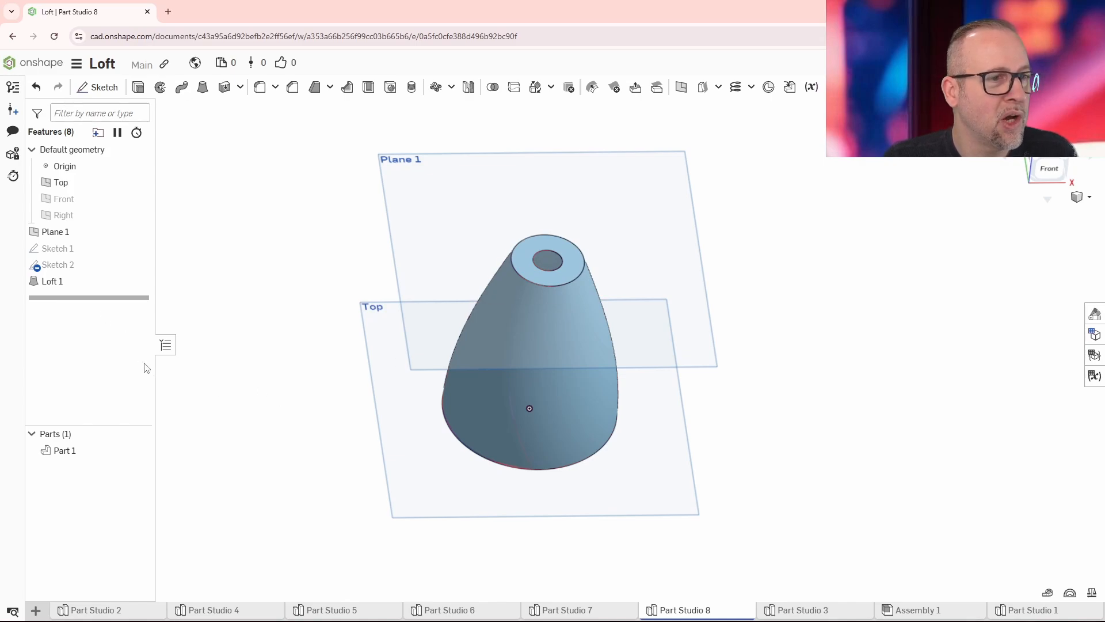
pyautogui.moveTo(658, 417); pyautogui.dragTo(783, 384, button='right')
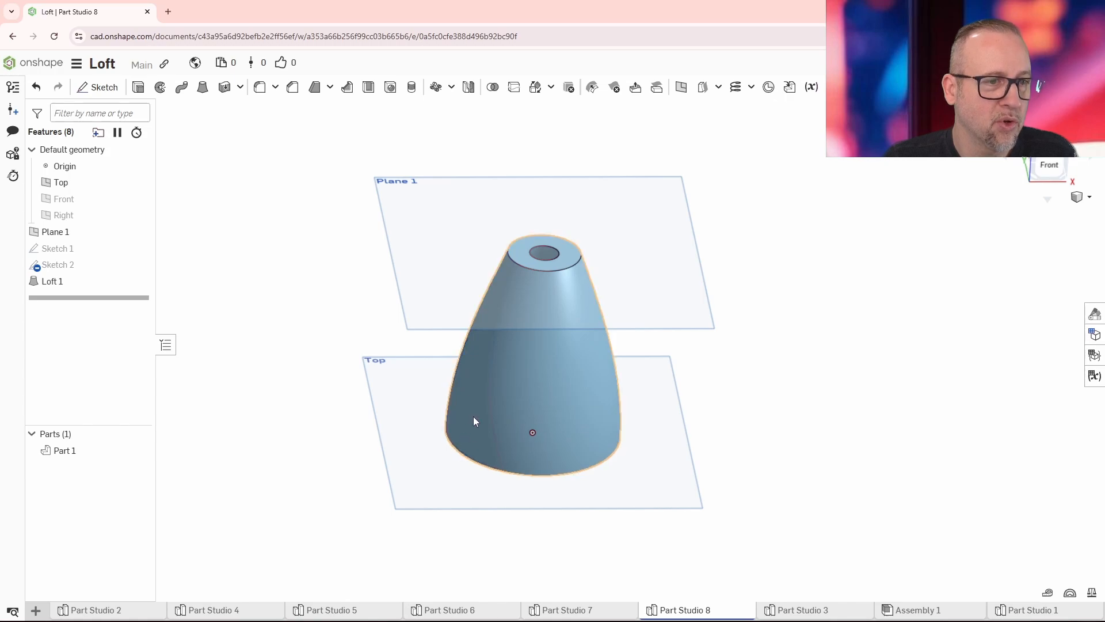
pyautogui.click(57, 284)
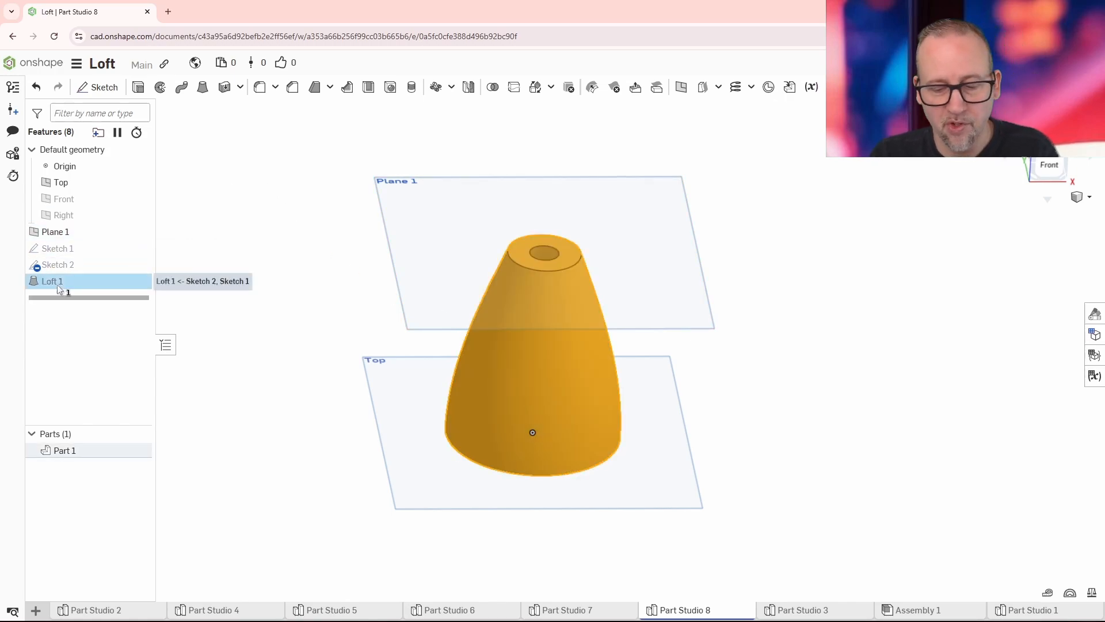
pyautogui.press('Delete')
pyautogui.moveTo(784, 298); pyautogui.dragTo(791, 296, button='right')
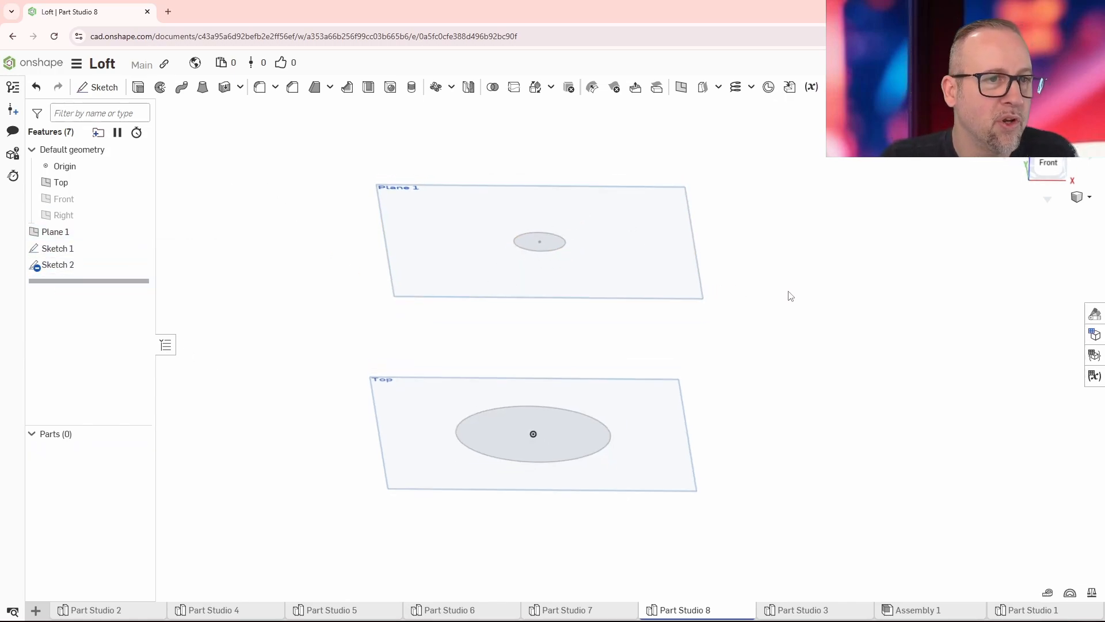
# - Create a plane offset 80 mm above Plane 1
pyautogui.click(394, 239)
pyautogui.rightClick(395, 238)
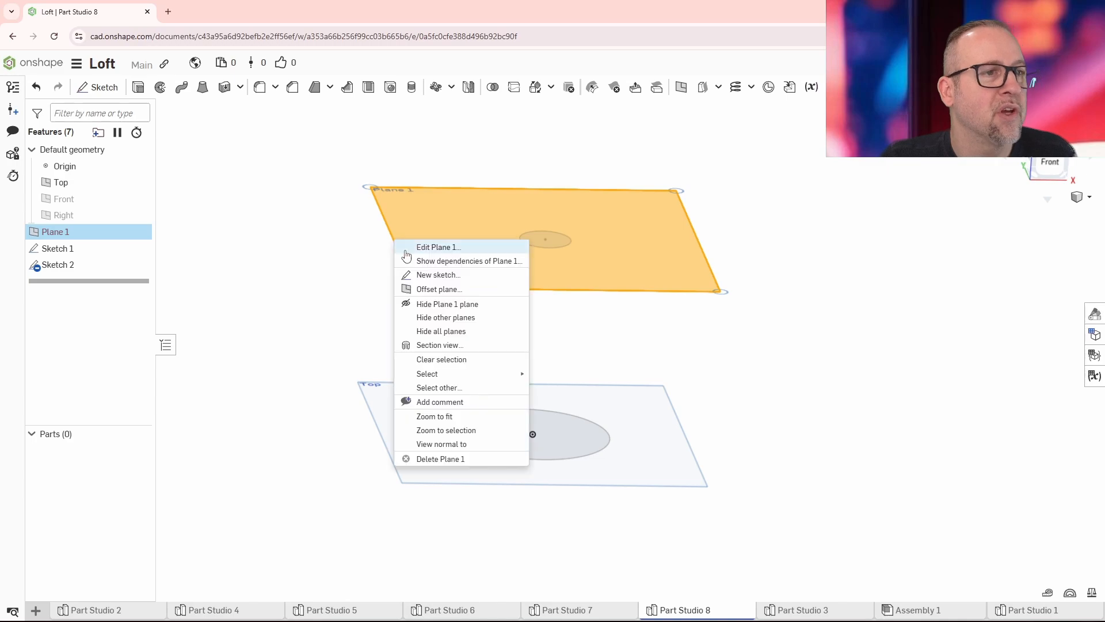
pyautogui.click(426, 289)
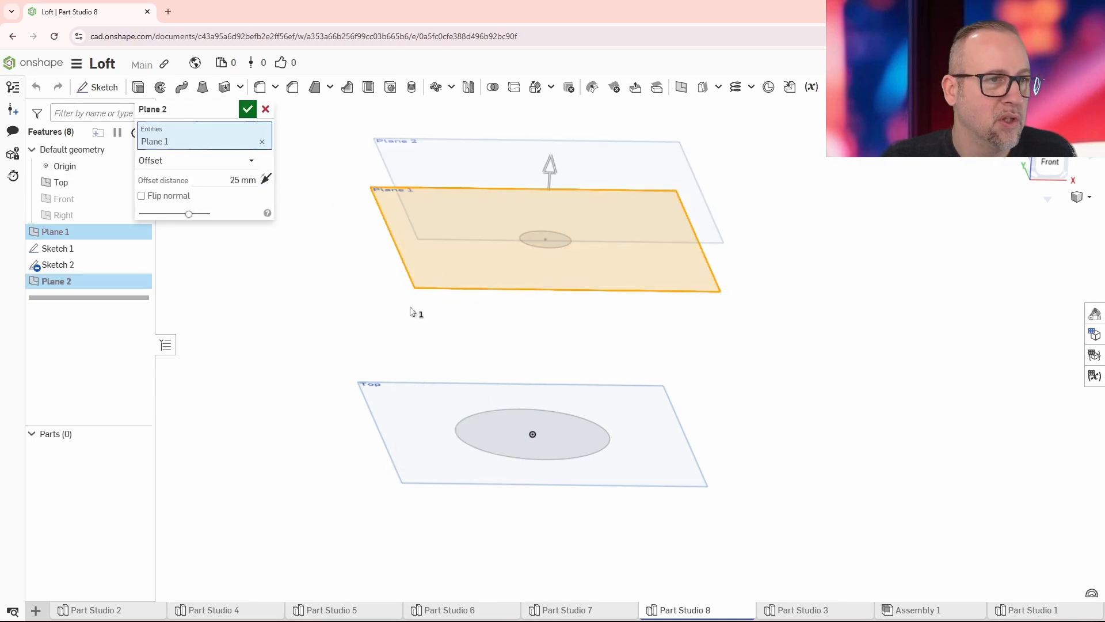
pyautogui.scroll(-5, 415, 313)
pyautogui.click(242, 181)
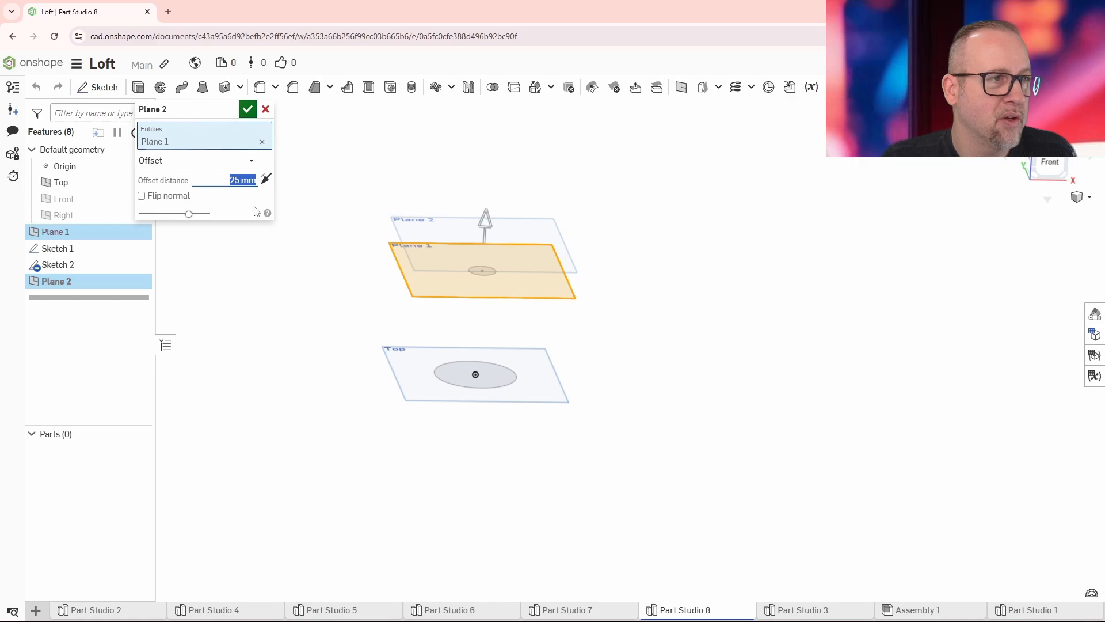
pyautogui.write('8')
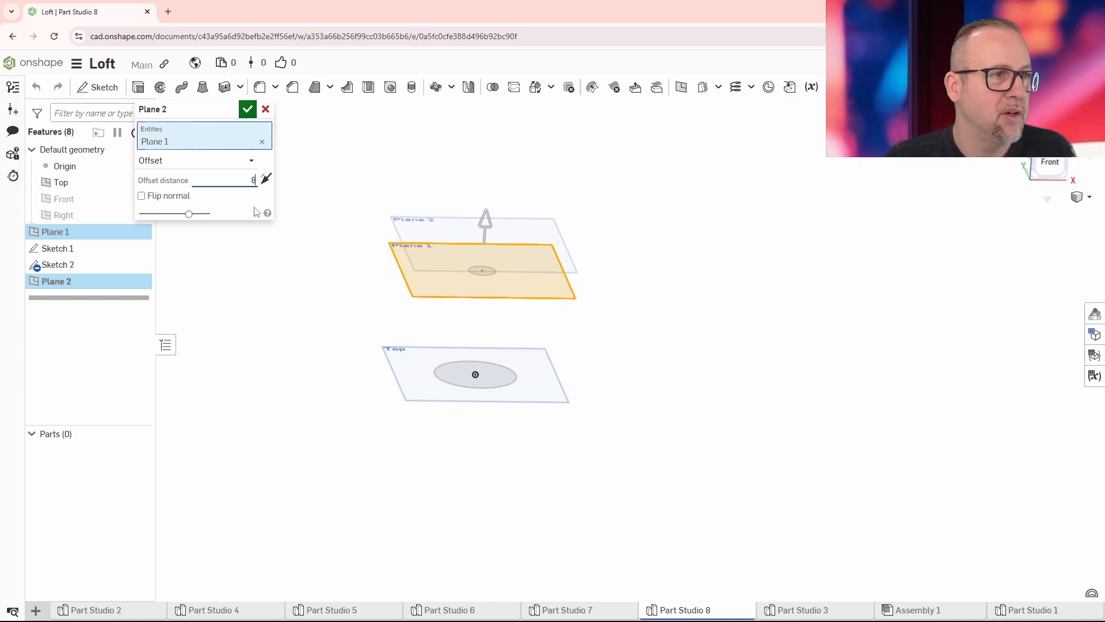
pyautogui.write('0')
pyautogui.press('Return')
pyautogui.click(247, 110)
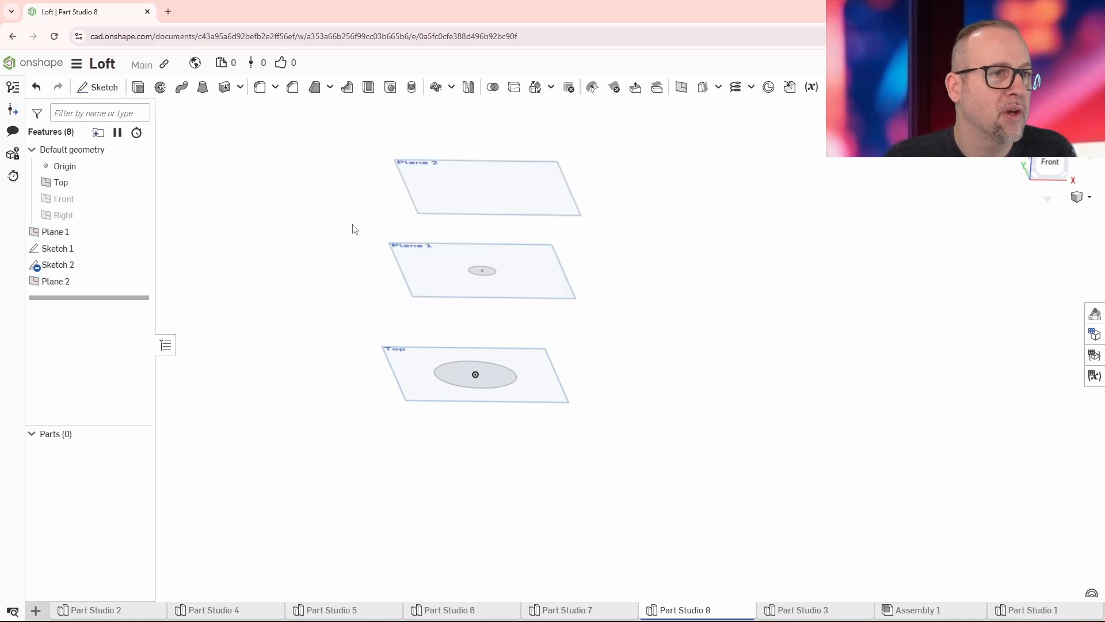
# - Start a sketch on Plane 2 and draw a corner rectangle about 74 by 60 mm
pyautogui.moveTo(696, 259); pyautogui.dragTo(699, 291, button='right')
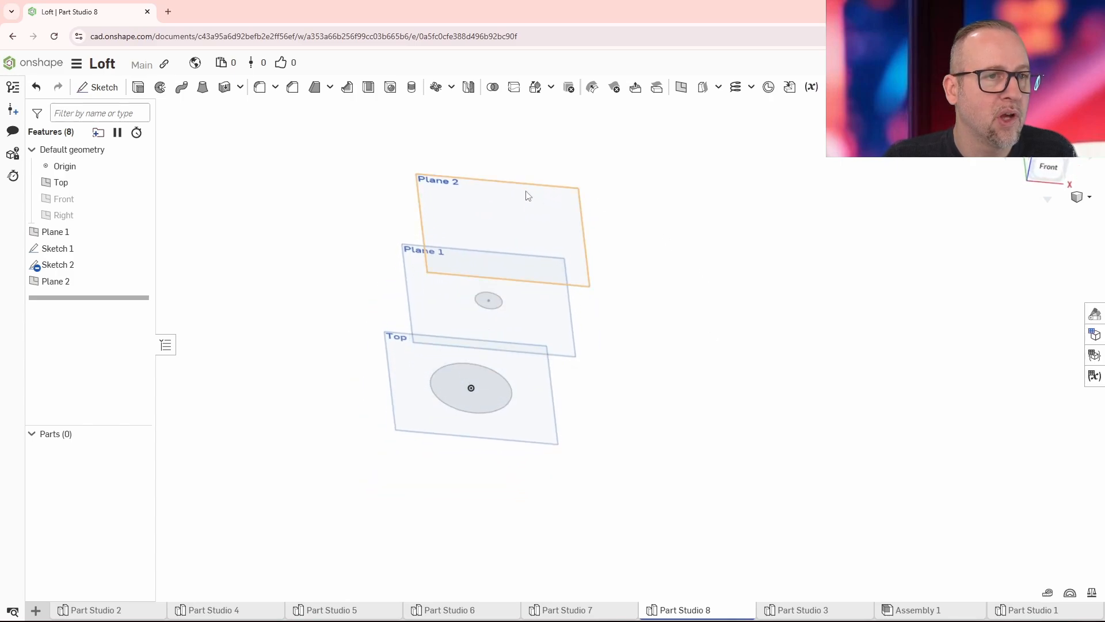
pyautogui.click(97, 87)
pyautogui.click(446, 178)
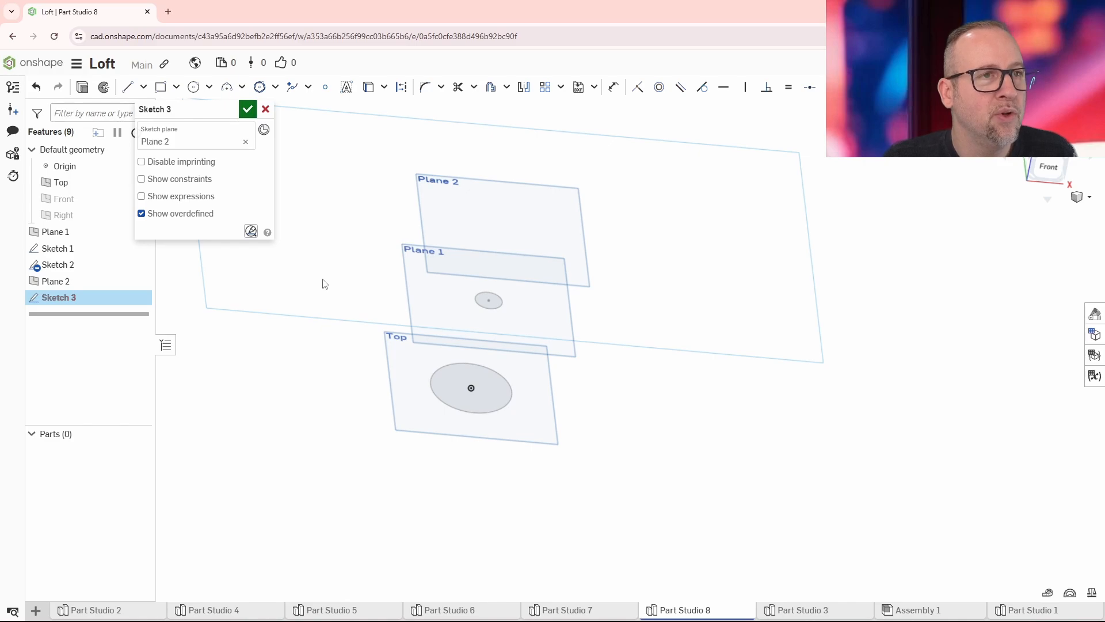
pyautogui.click(162, 88)
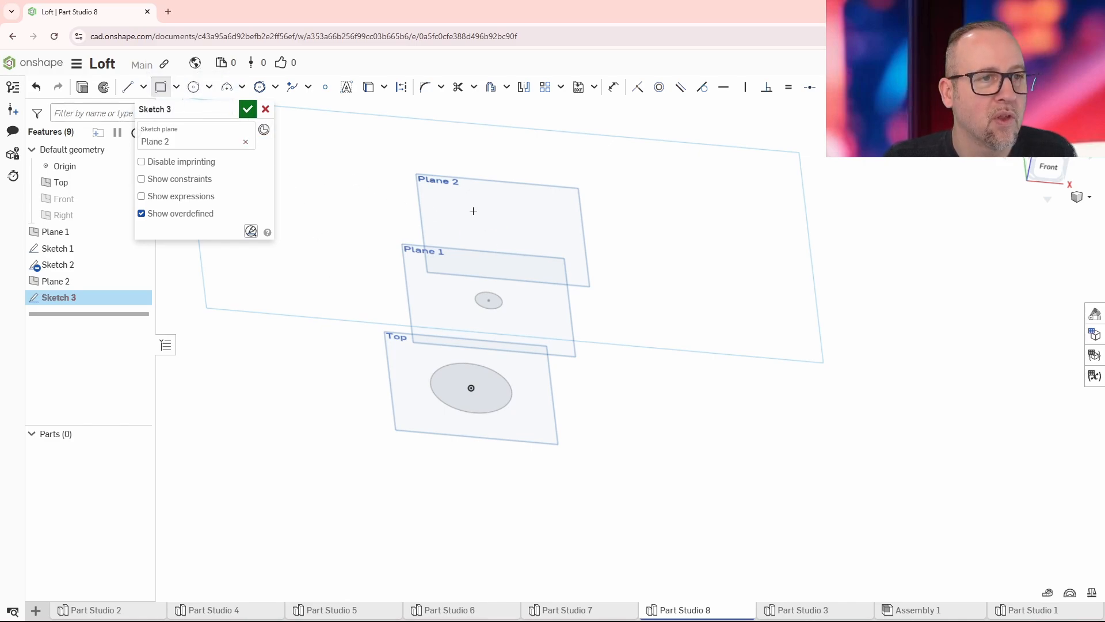
pyautogui.click(554, 251)
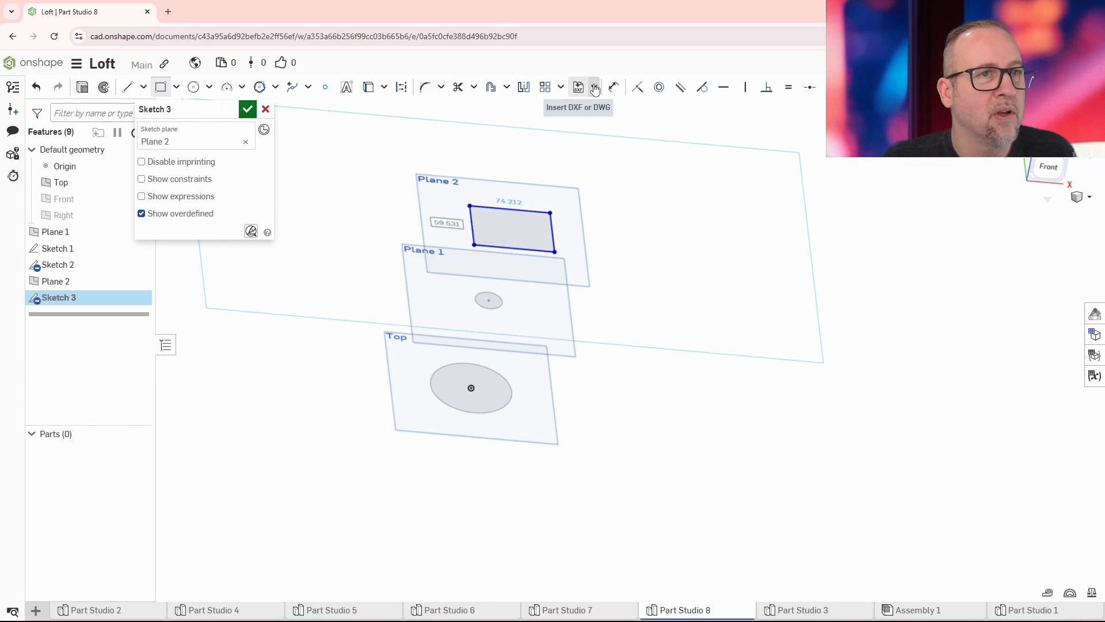
# - Dimension the rectangle on Plane 2 to 75 mm wide and 60 mm deep, and finish the sketch
pyautogui.click(613, 87)
pyautogui.click(472, 225)
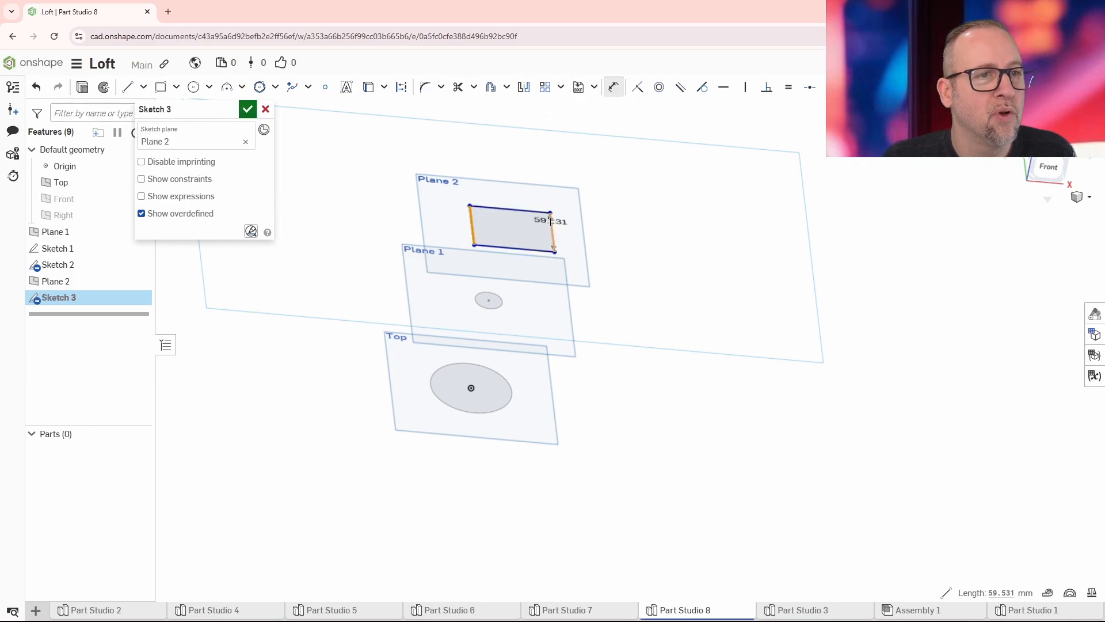
pyautogui.click(552, 230)
pyautogui.click(517, 205)
pyautogui.write('75')
pyautogui.press('Return')
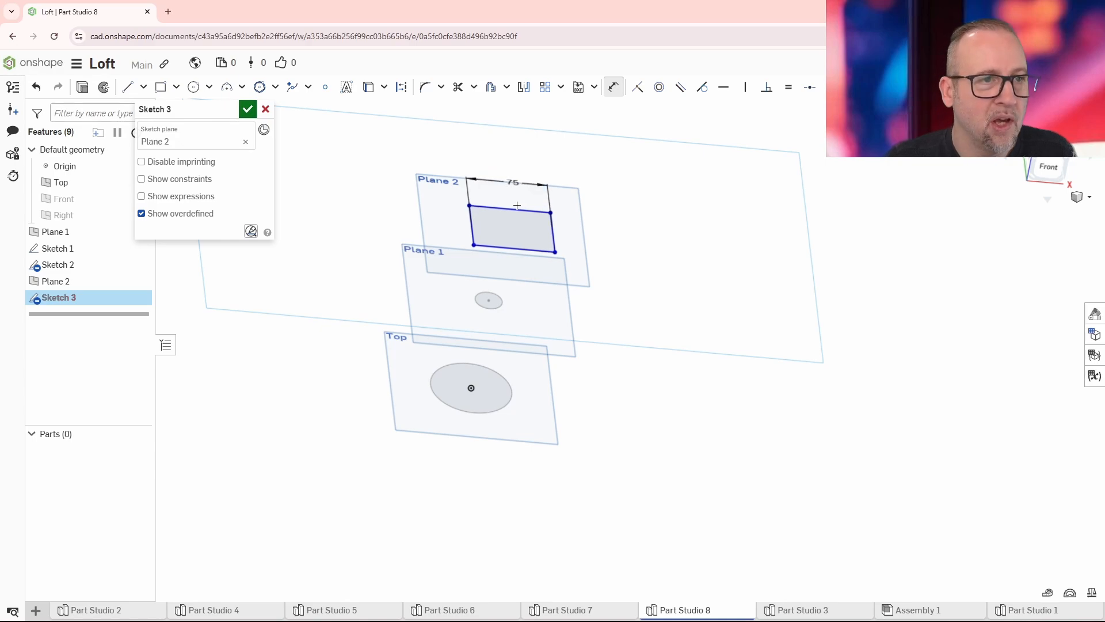
pyautogui.click(517, 206)
pyautogui.click(501, 249)
pyautogui.click(428, 237)
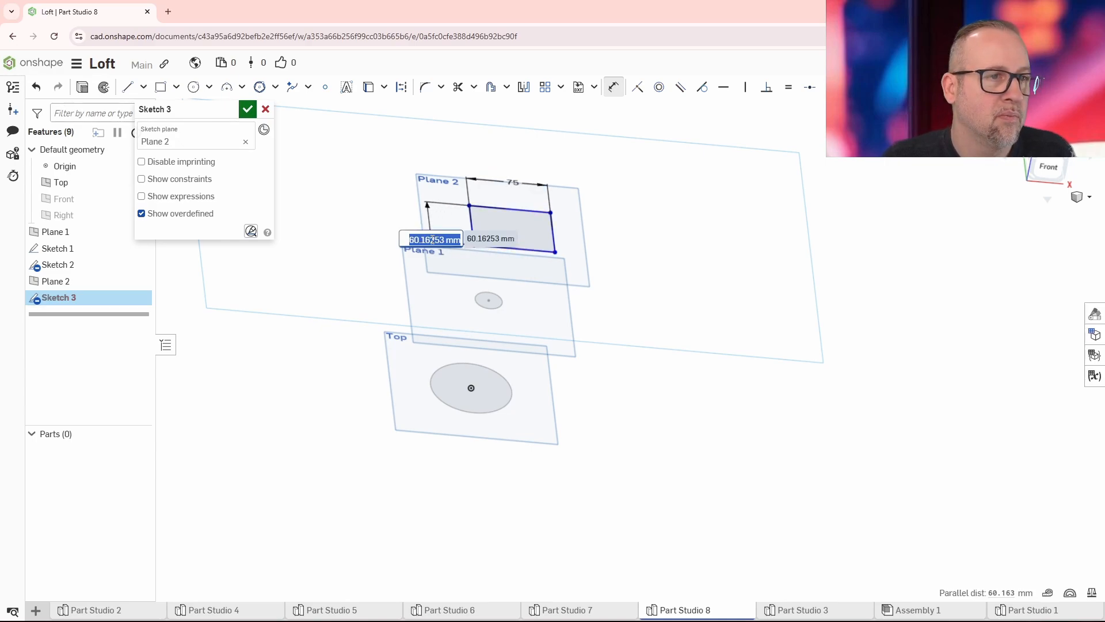
pyautogui.write('60')
pyautogui.press('Return')
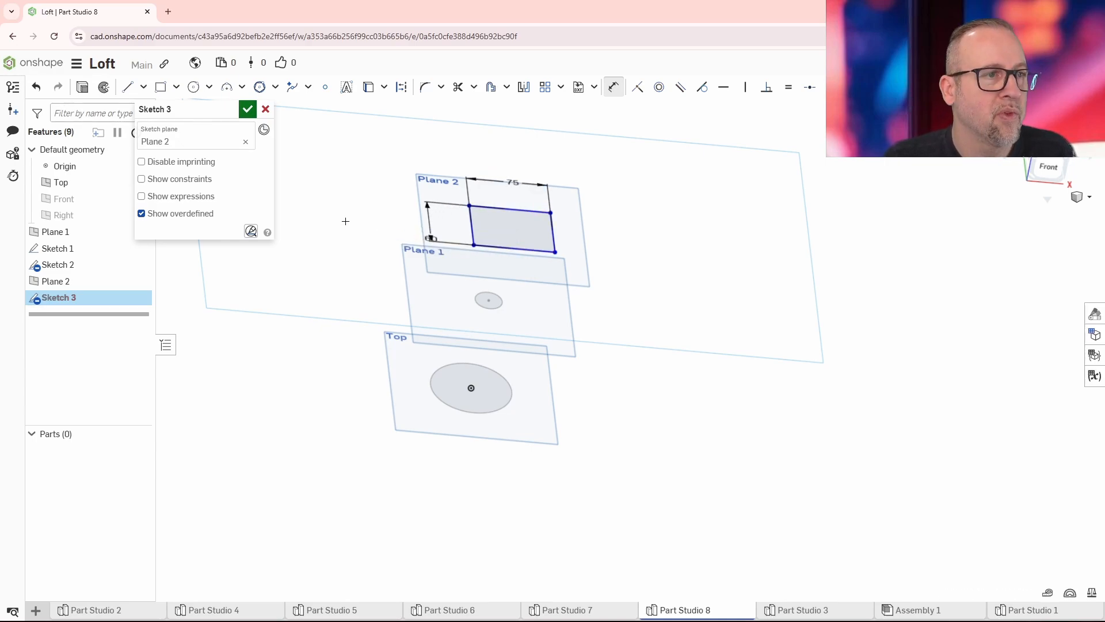
pyautogui.click(247, 108)
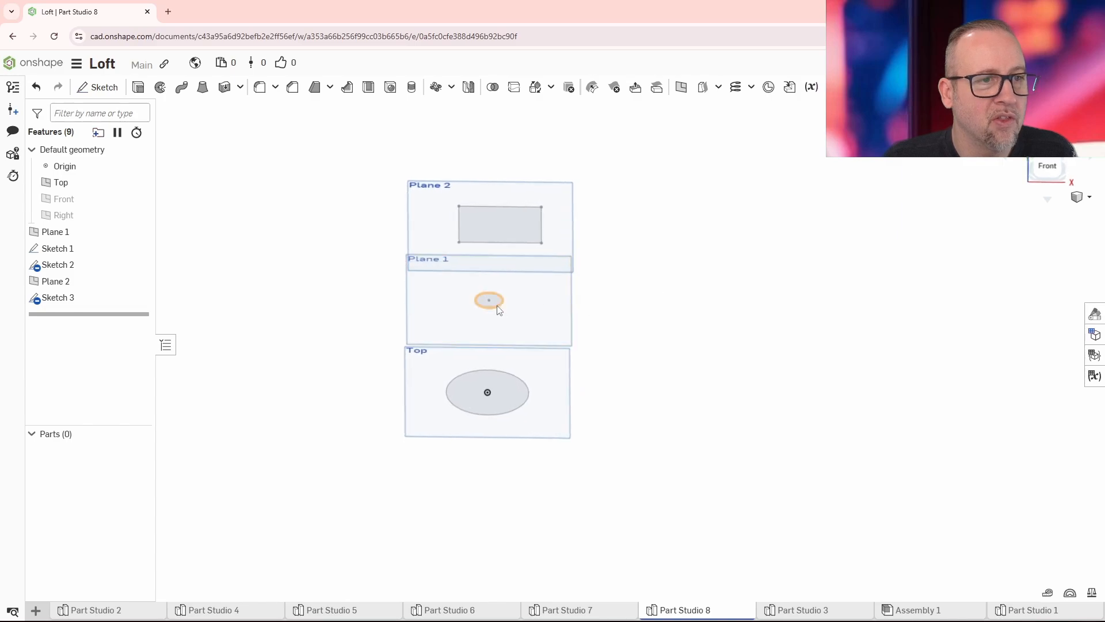
pyautogui.moveTo(660, 305)
pyautogui.mouseDown(button='right')
pyautogui.moveTo(656, 286)
pyautogui.moveTo(685, 286)
pyautogui.moveTo(670, 318)
pyautogui.moveTo(680, 319)
pyautogui.moveTo(679, 307)
pyautogui.mouseUp(button='right')
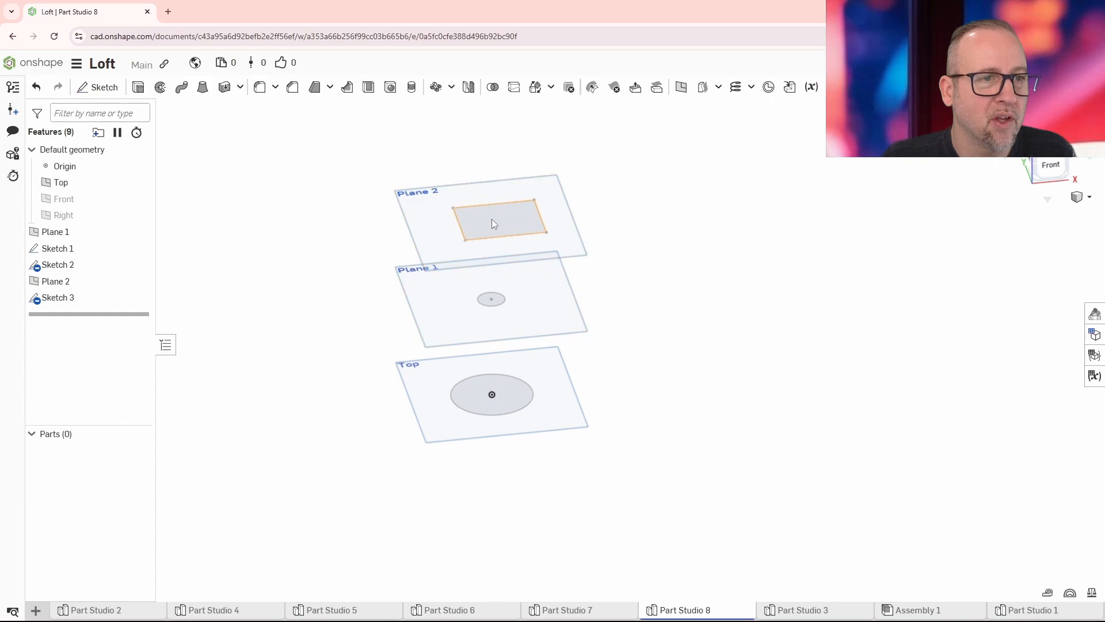
pyautogui.moveTo(670, 257); pyautogui.dragTo(678, 252, button='right')
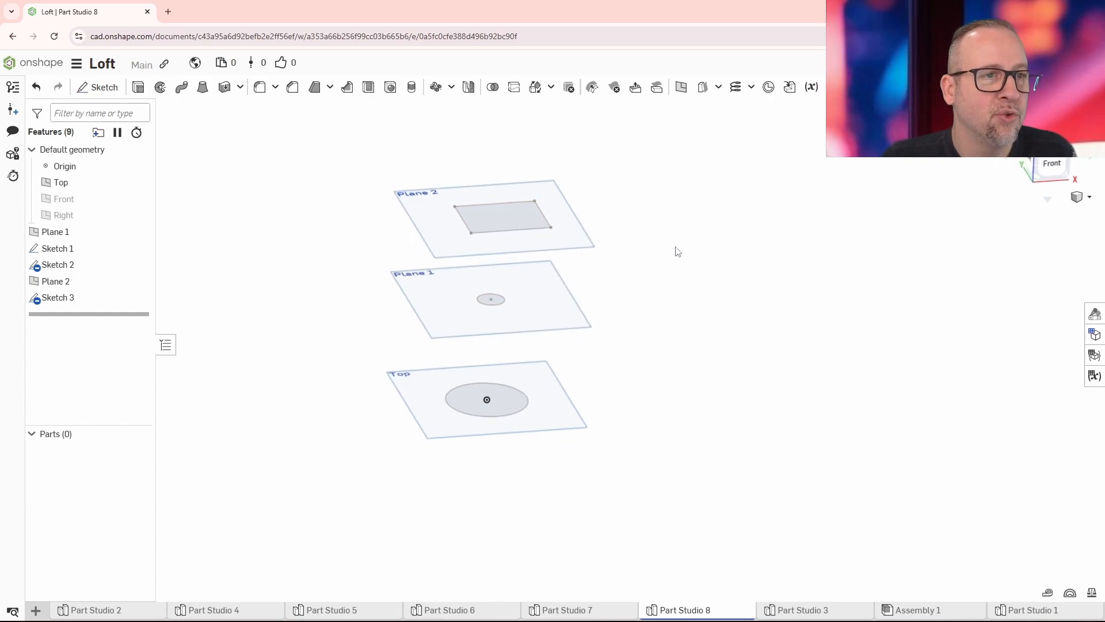
pyautogui.click(528, 233)
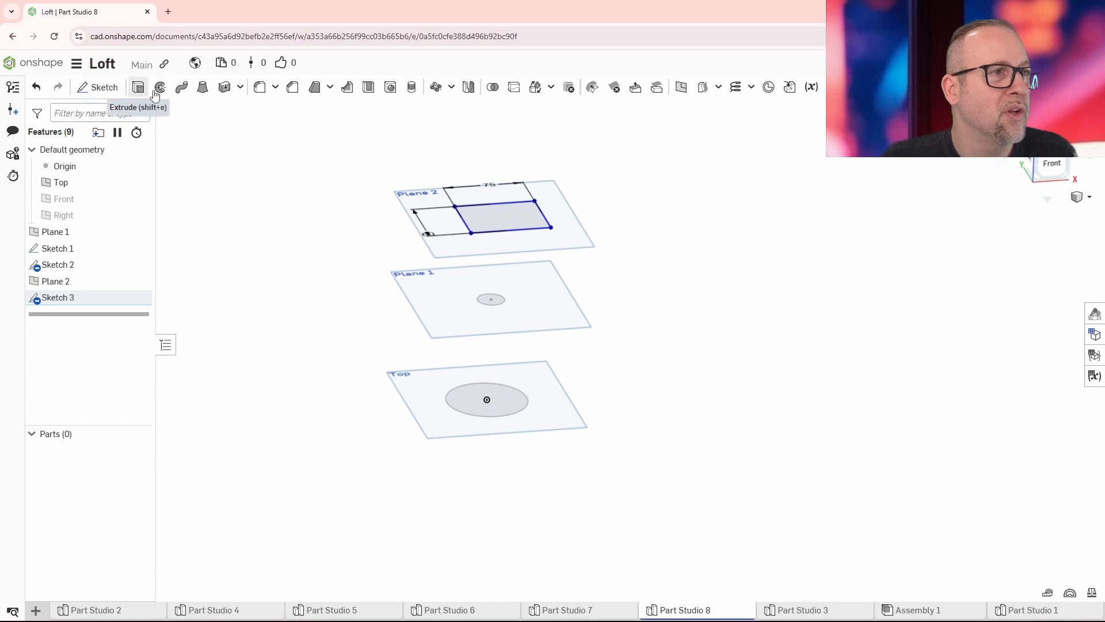
pyautogui.click(99, 88)
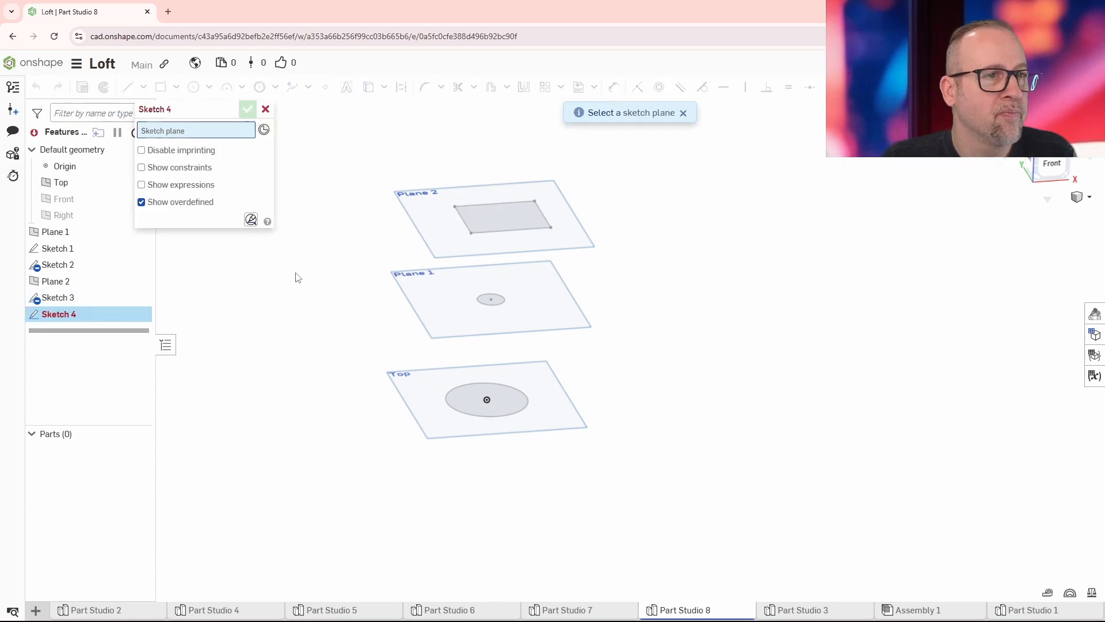
pyautogui.click(266, 109)
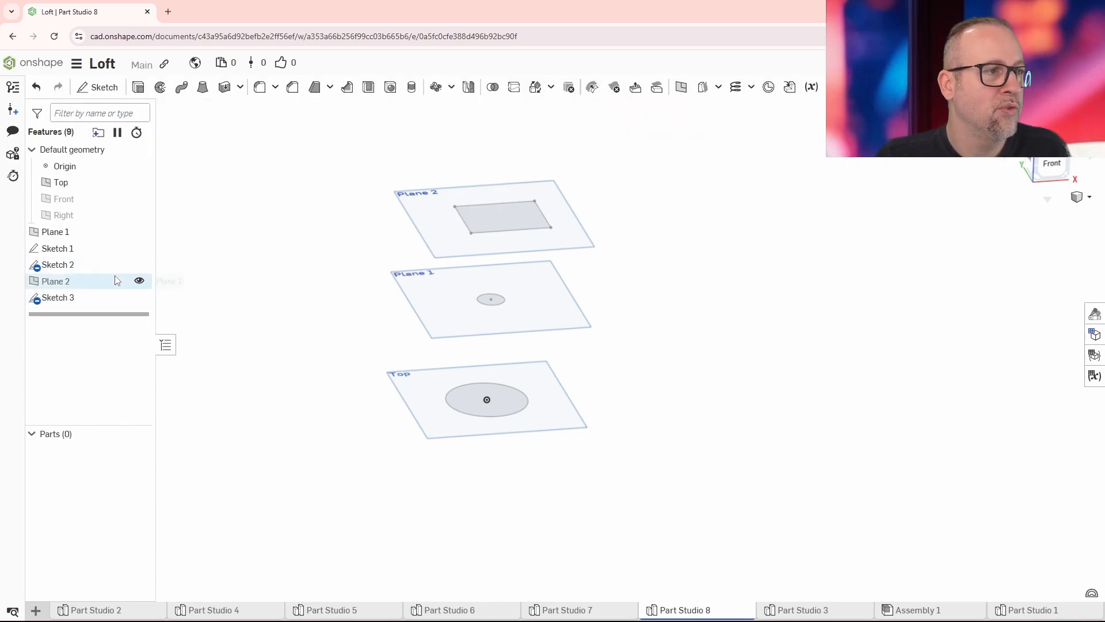
# - Edit Sketch 3 and draw a line about 75 mm long across the rectangle, from its right edge's midpoint to its left edge
pyautogui.doubleClick(75, 297)
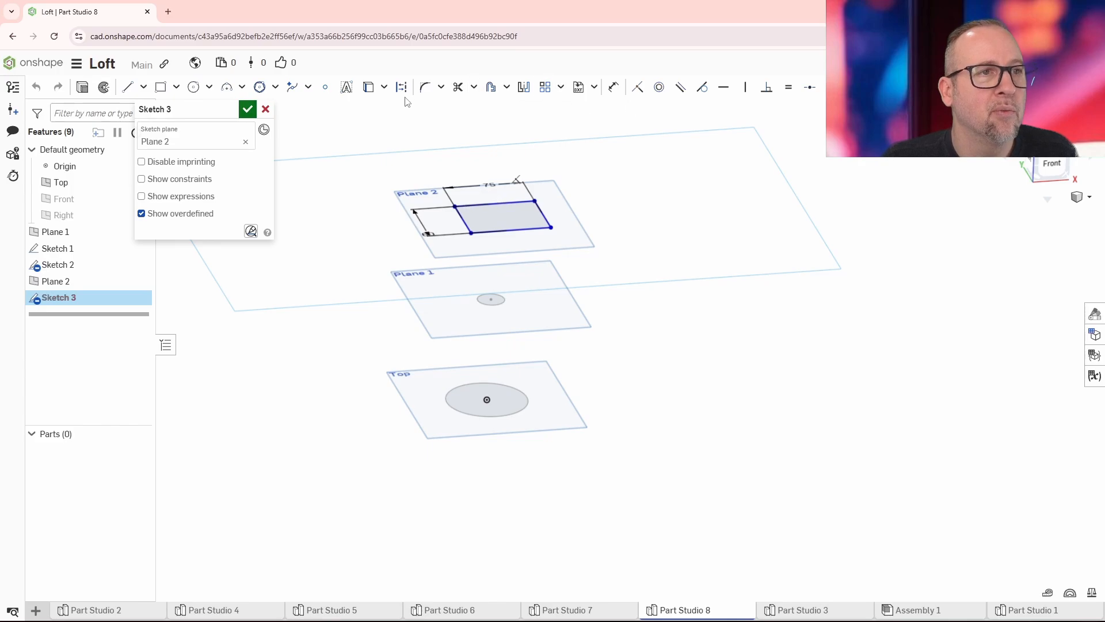
pyautogui.click(127, 87)
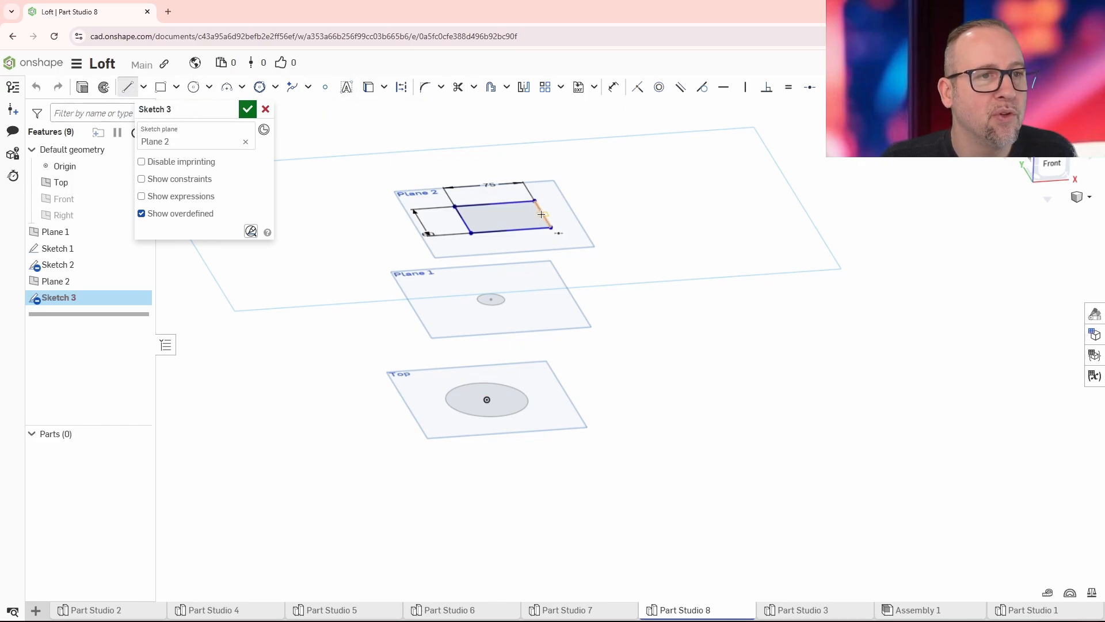
pyautogui.click(542, 213)
pyautogui.click(464, 220)
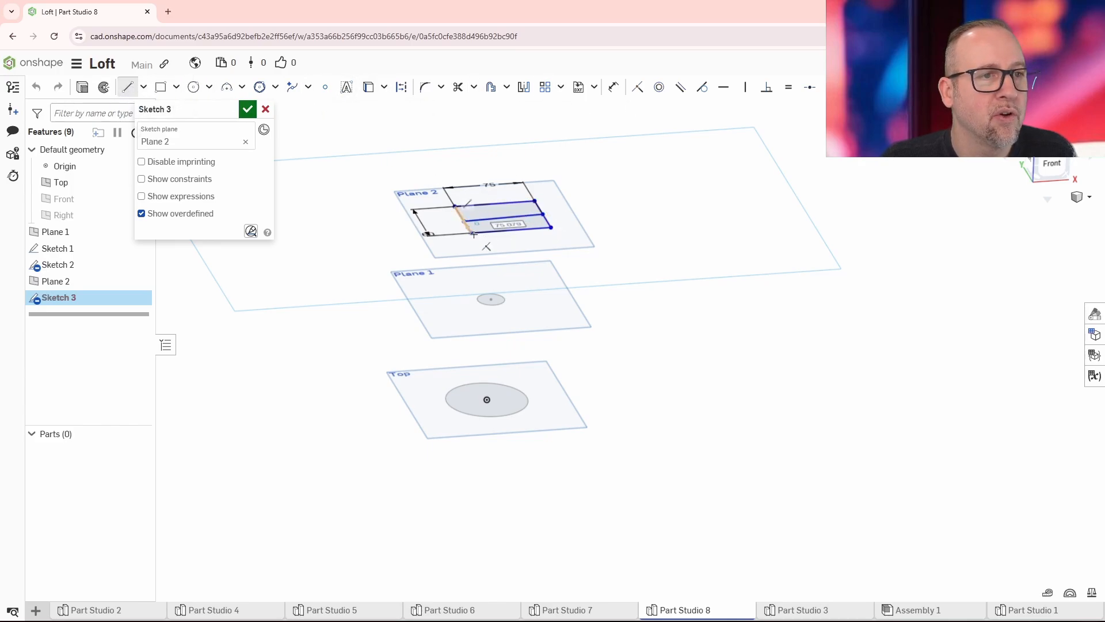
pyautogui.scroll(5, 475, 222)
pyautogui.moveTo(699, 248); pyautogui.dragTo(712, 310, button='right')
pyautogui.press('n')
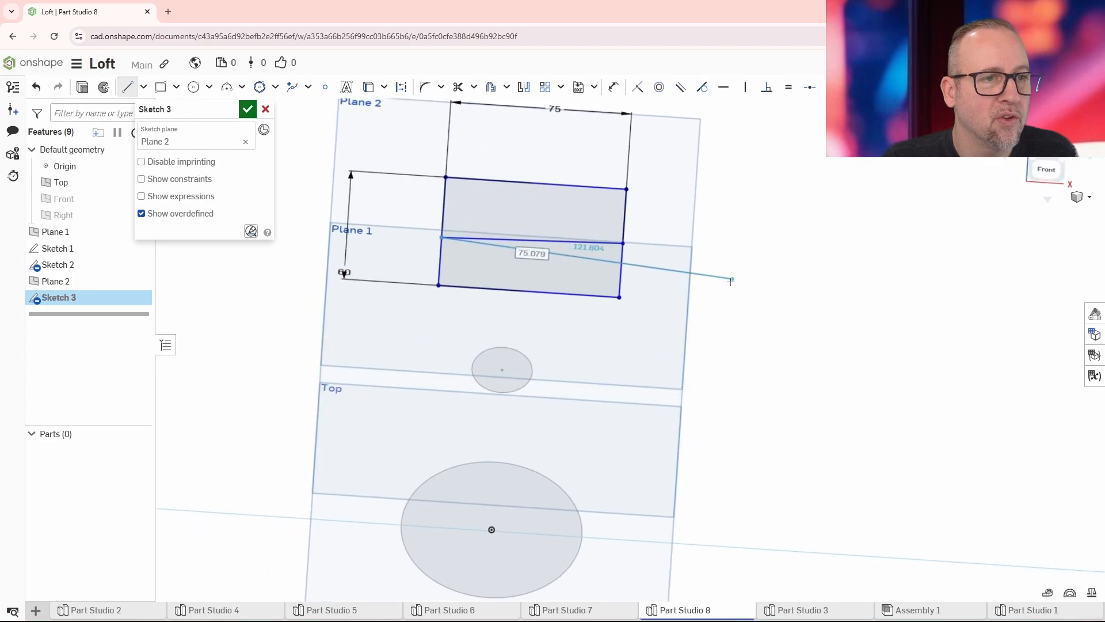
pyautogui.press('Escape')
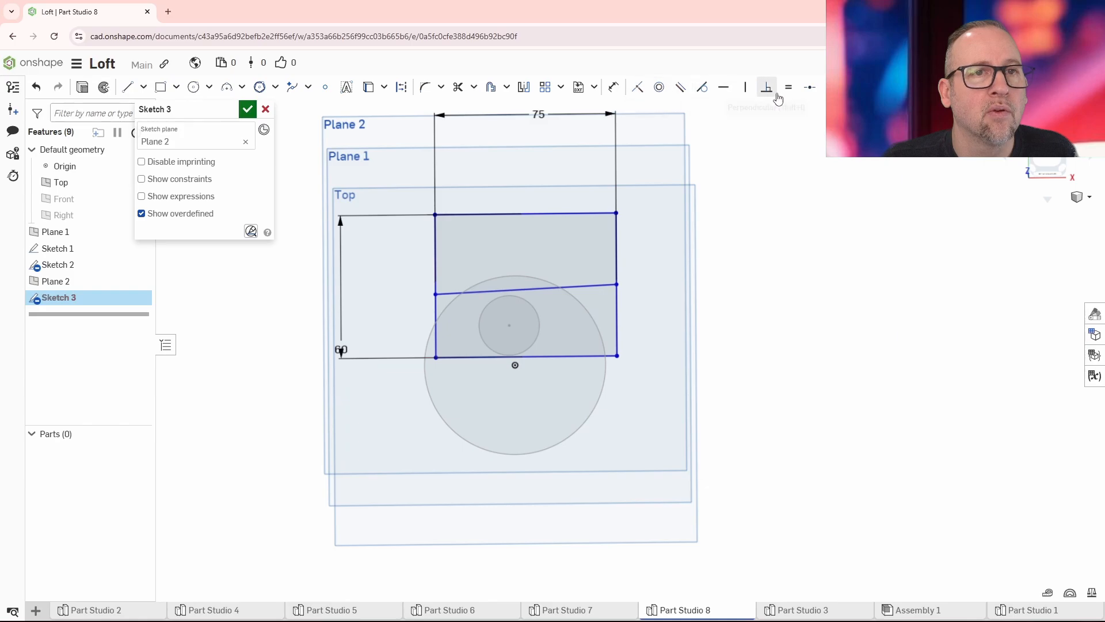
# - Constrain the dividing line's left end to the midpoint of the rectangle's left edge, and finish the sketch
pyautogui.click(810, 87)
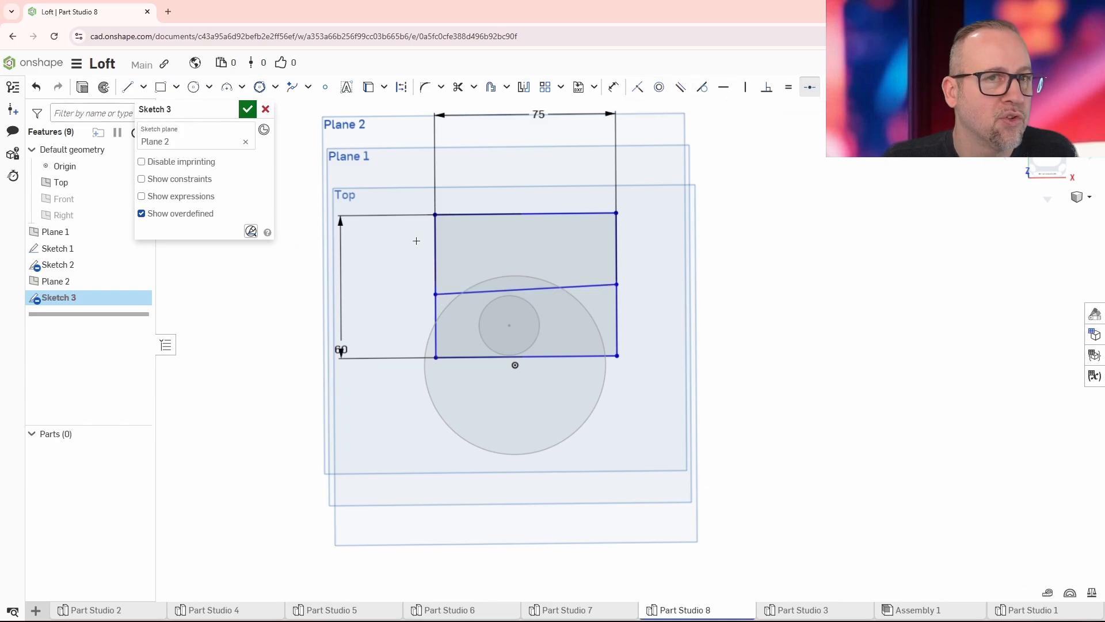
pyautogui.press('Escape')
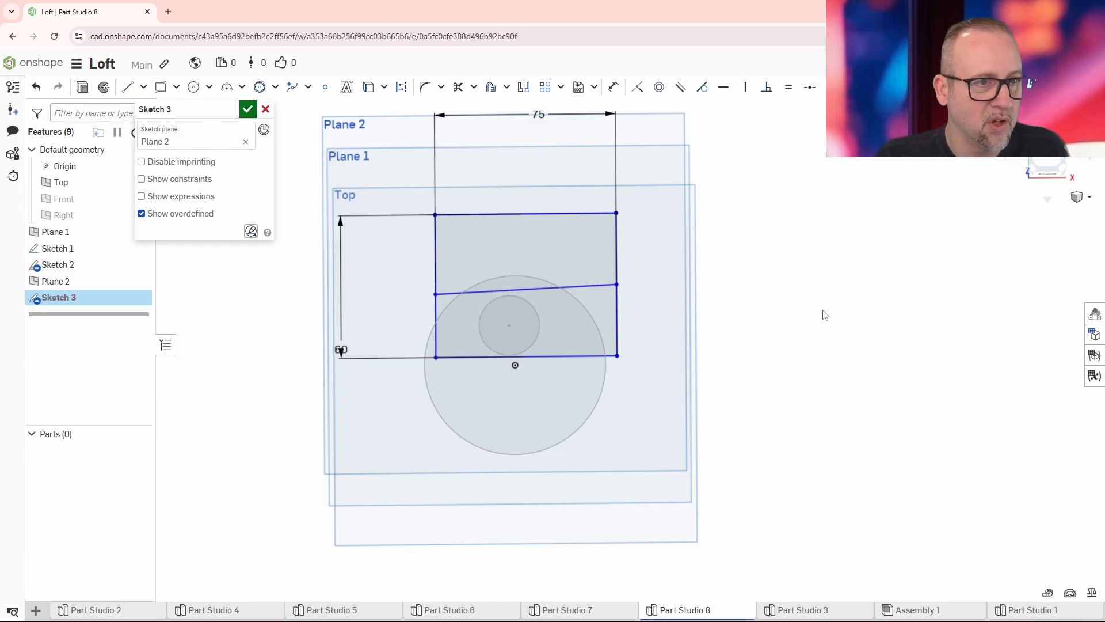
pyautogui.click(810, 86)
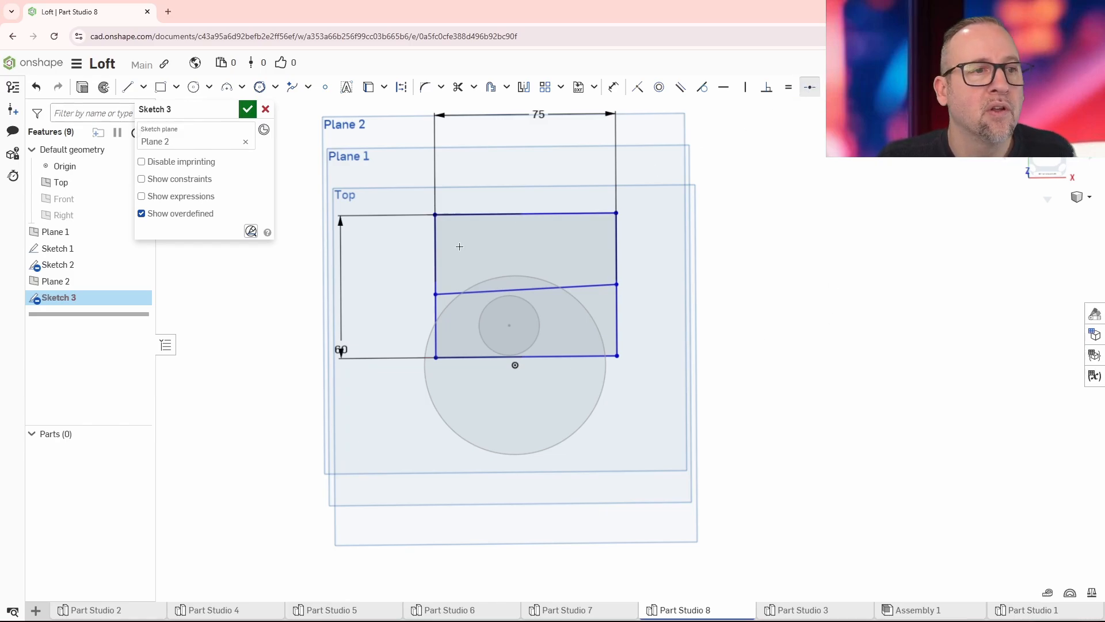
pyautogui.click(438, 292)
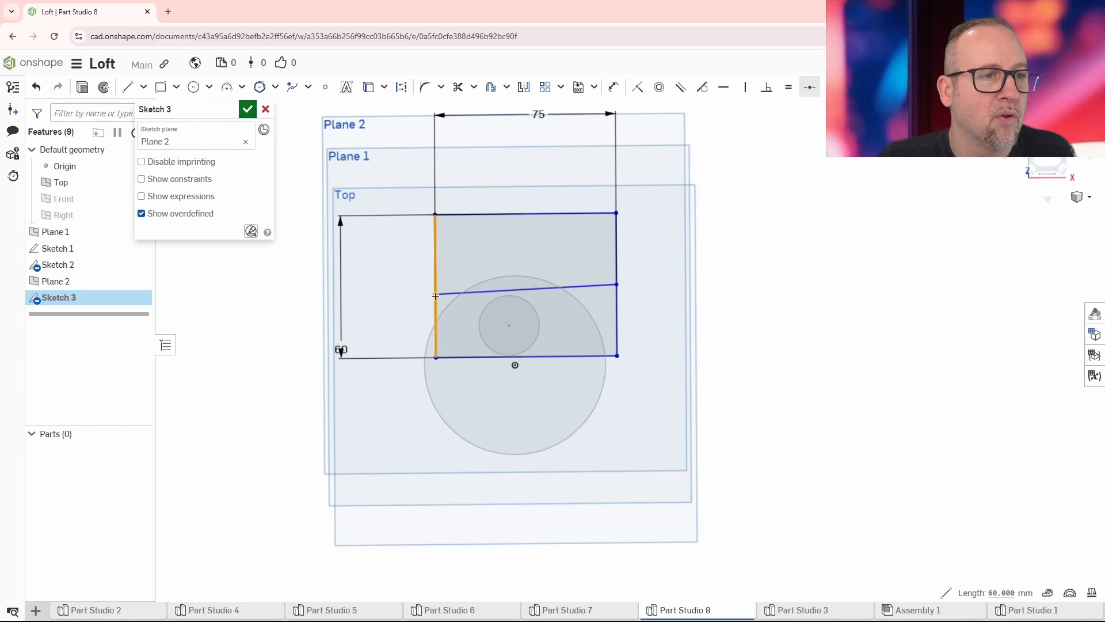
pyautogui.click(435, 295)
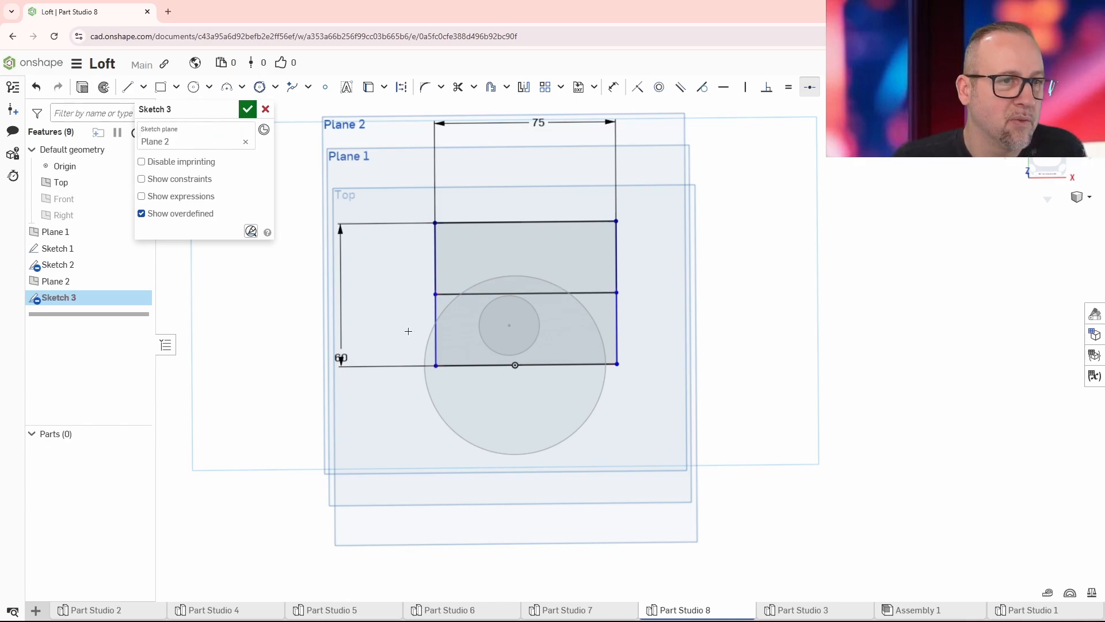
pyautogui.click(248, 109)
# - Reopen Sketch 3, convert the line dividing the rectangle to construction geometry, and finish the sketch
pyautogui.moveTo(727, 407)
pyautogui.mouseDown(button='right')
pyautogui.moveTo(771, 397)
pyautogui.moveTo(804, 370)
pyautogui.moveTo(754, 395)
pyautogui.moveTo(732, 423)
pyautogui.moveTo(806, 368)
pyautogui.mouseUp(button='right')
pyautogui.click(1049, 153)
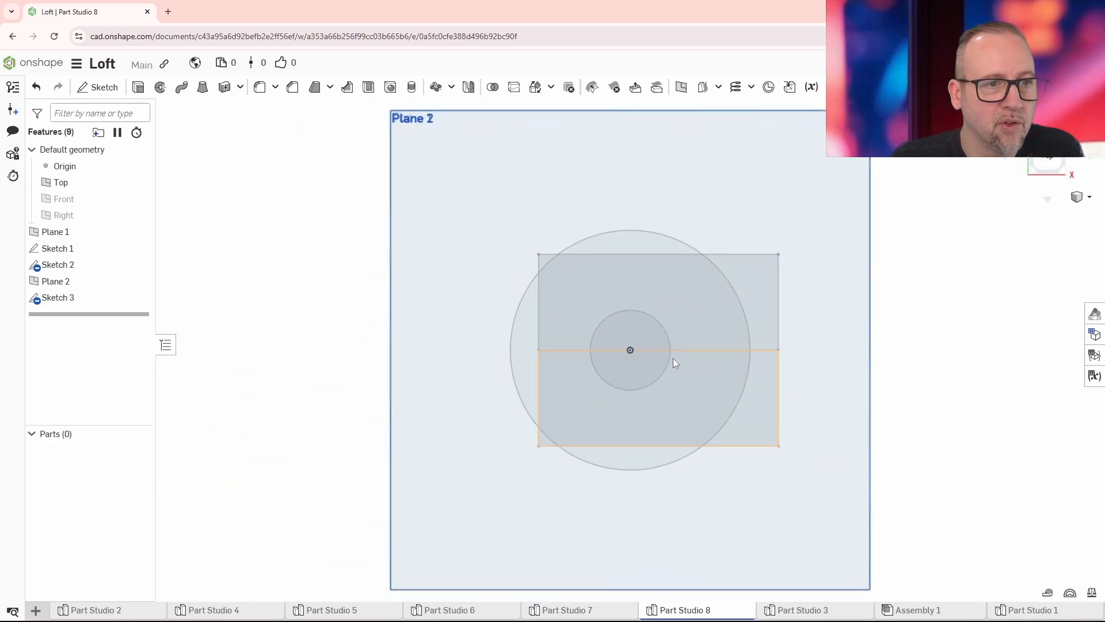
pyautogui.scroll(1, 692, 355)
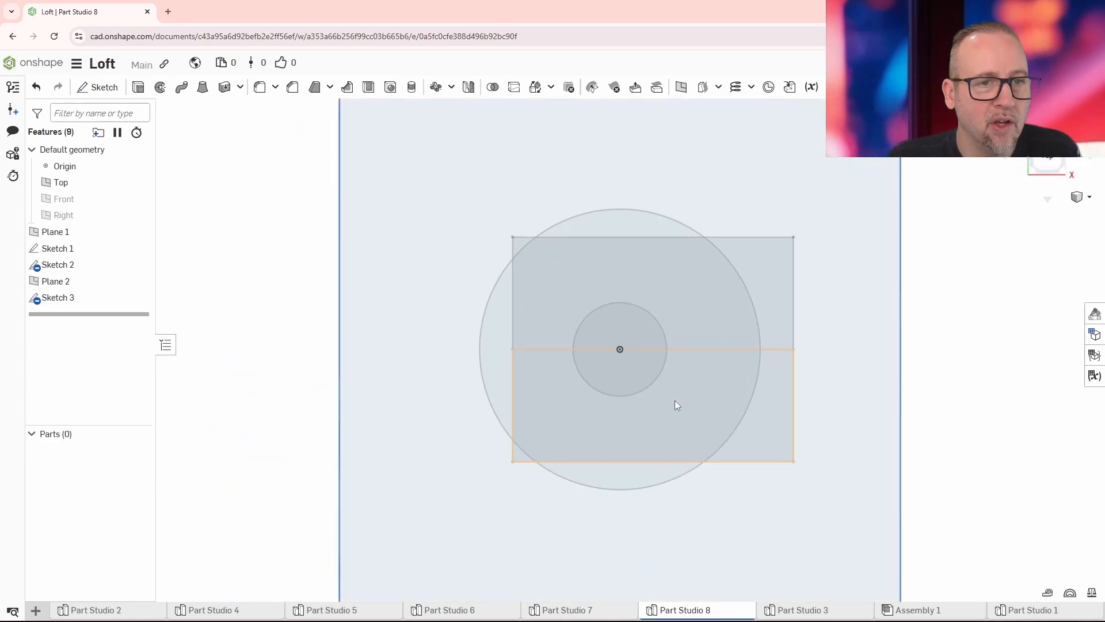
pyautogui.moveTo(734, 394); pyautogui.dragTo(681, 346, button='middle')
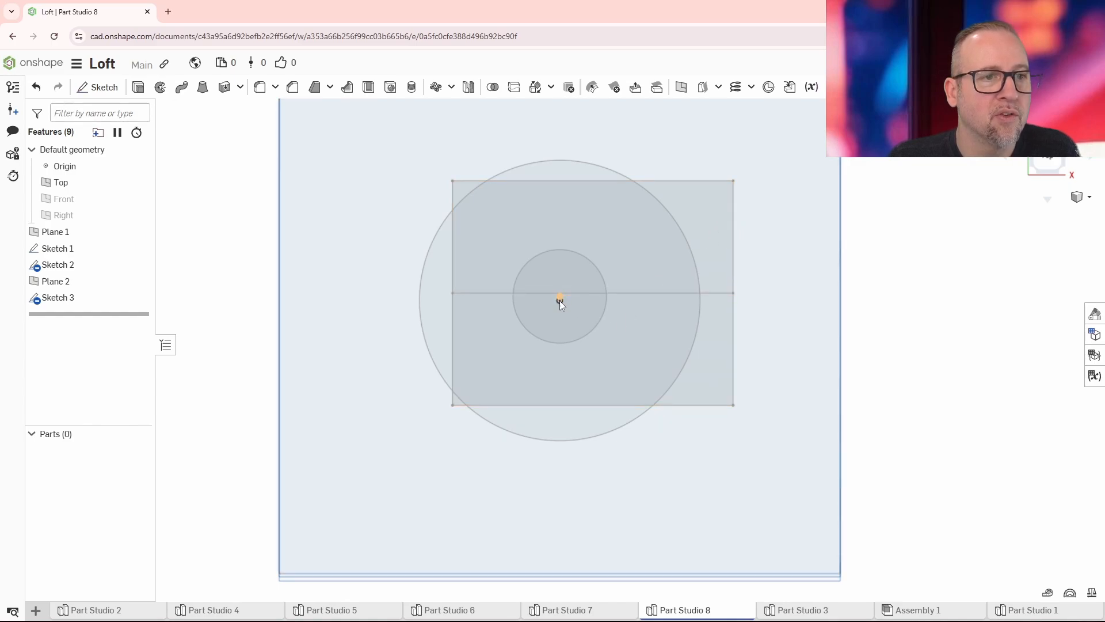
pyautogui.moveTo(689, 342)
pyautogui.mouseDown(button='right')
pyautogui.moveTo(765, 361)
pyautogui.moveTo(768, 373)
pyautogui.mouseUp(button='right')
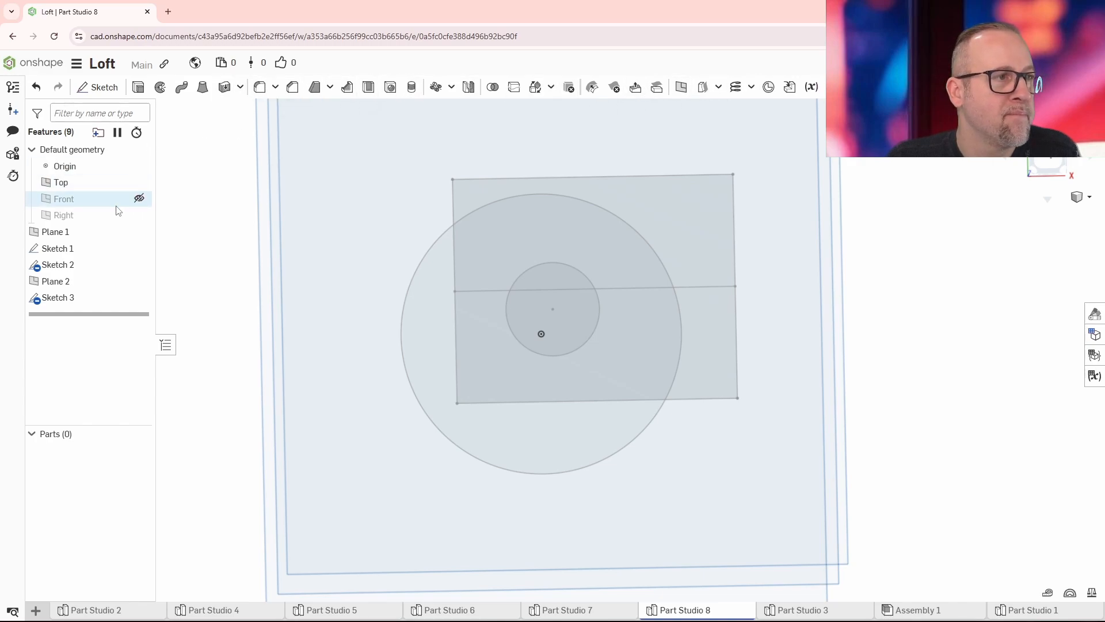
pyautogui.doubleClick(57, 298)
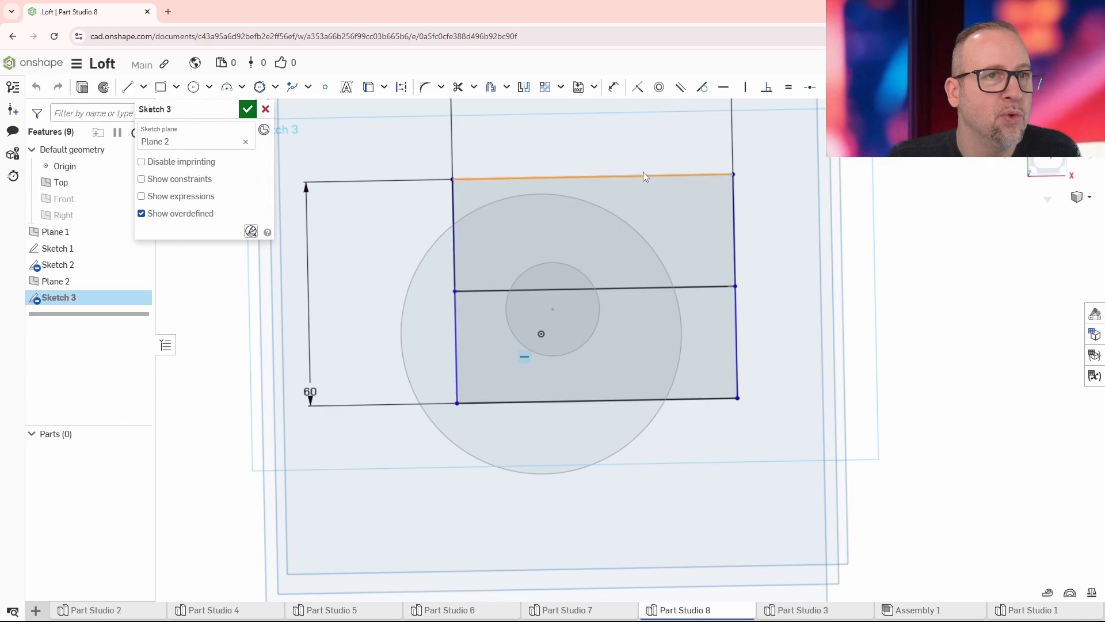
pyautogui.click(693, 287)
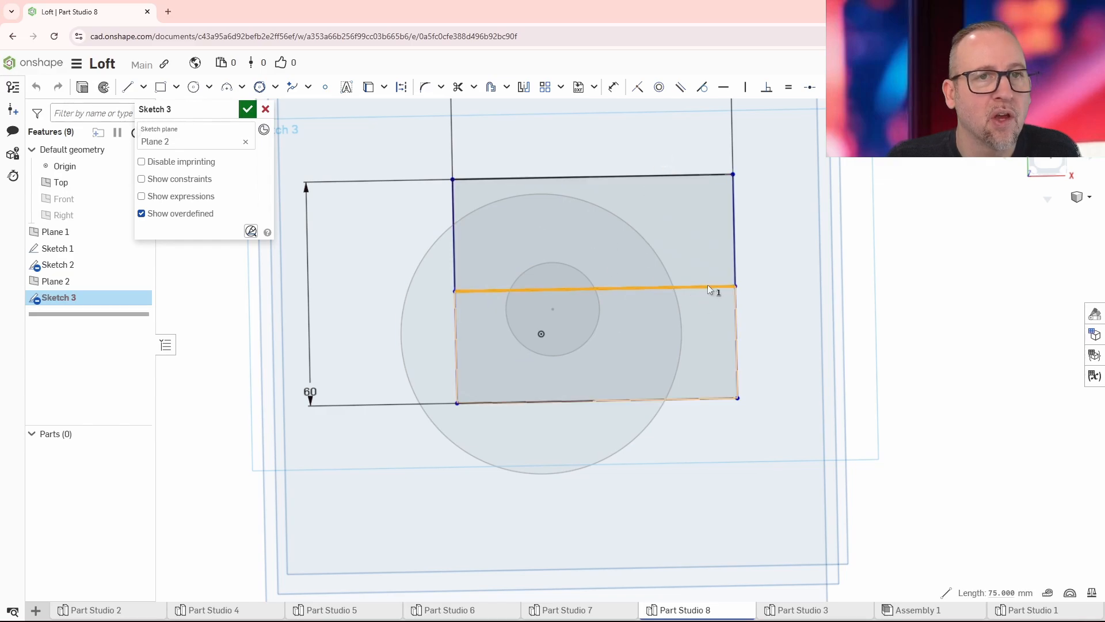
pyautogui.click(734, 224)
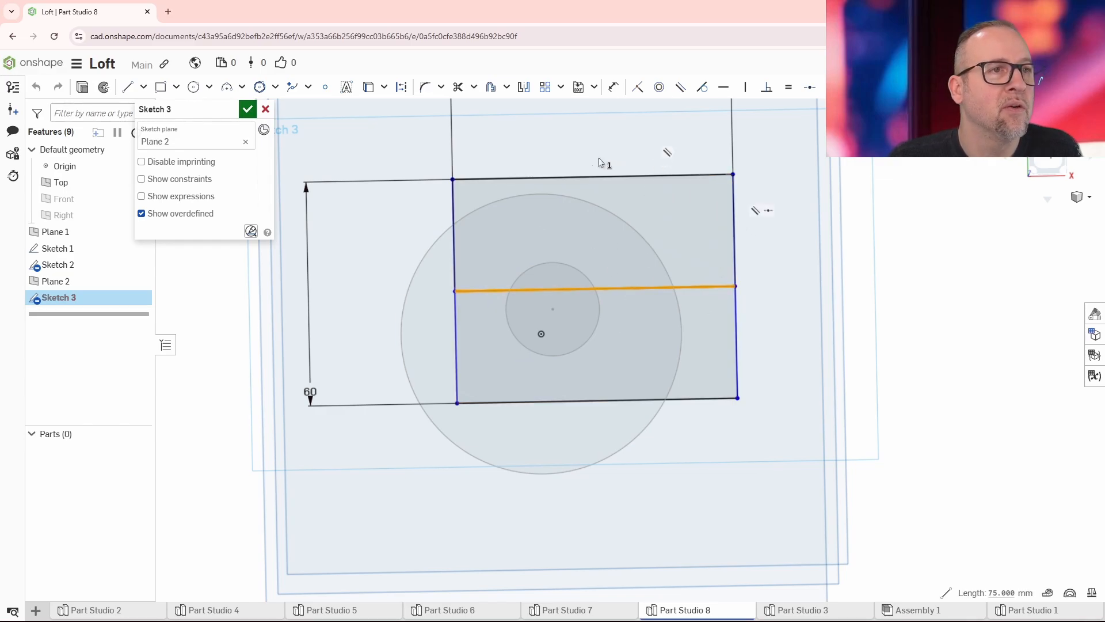
pyautogui.click(401, 87)
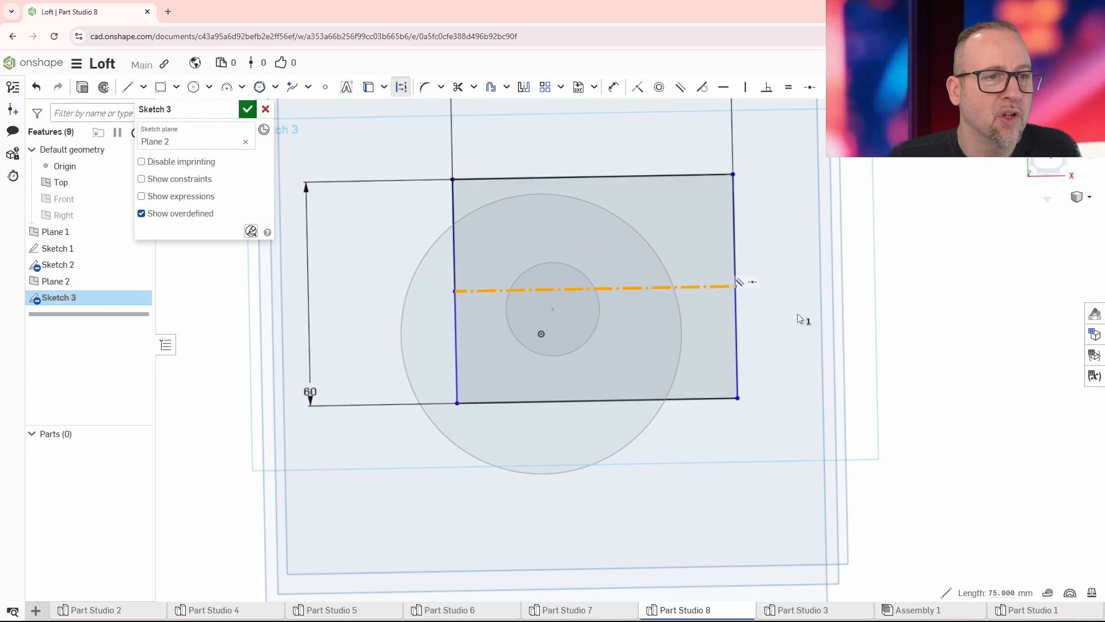
pyautogui.rightClick(916, 298)
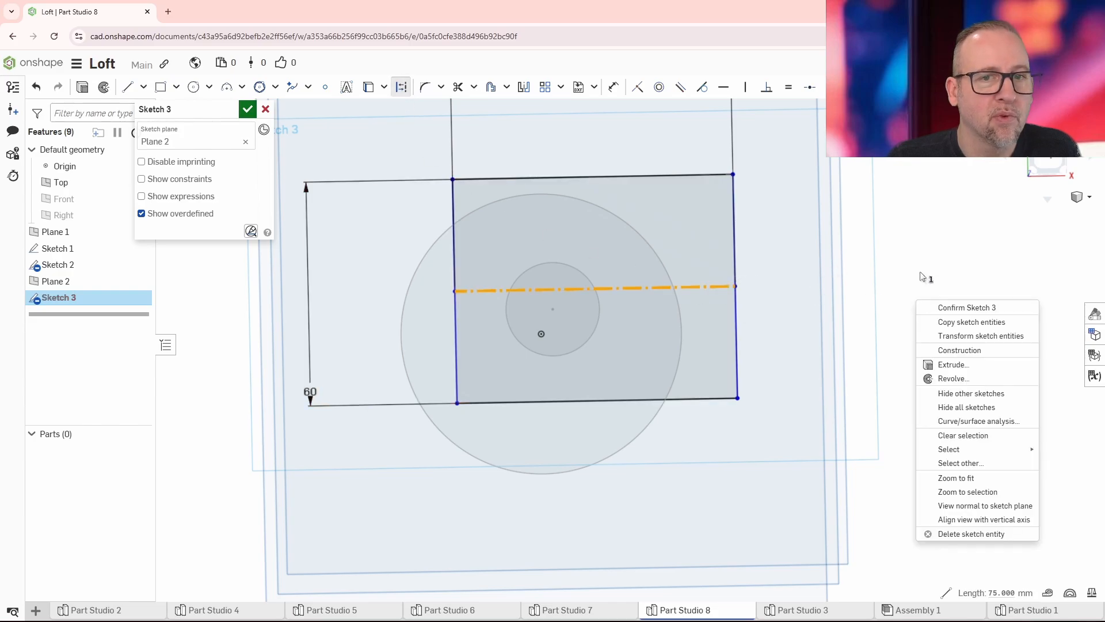
pyautogui.click(944, 309)
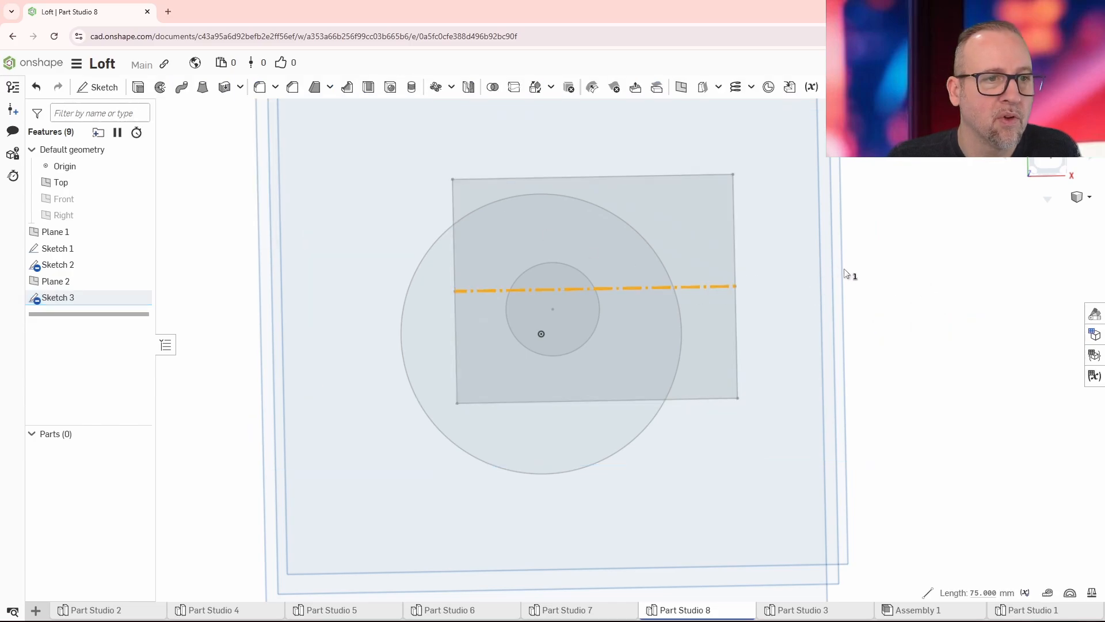
# - In Sketch 3, draw a vertical line between the midpoints of the rectangle's upper and lower edges and convert it to construction
pyautogui.doubleClick(74, 299)
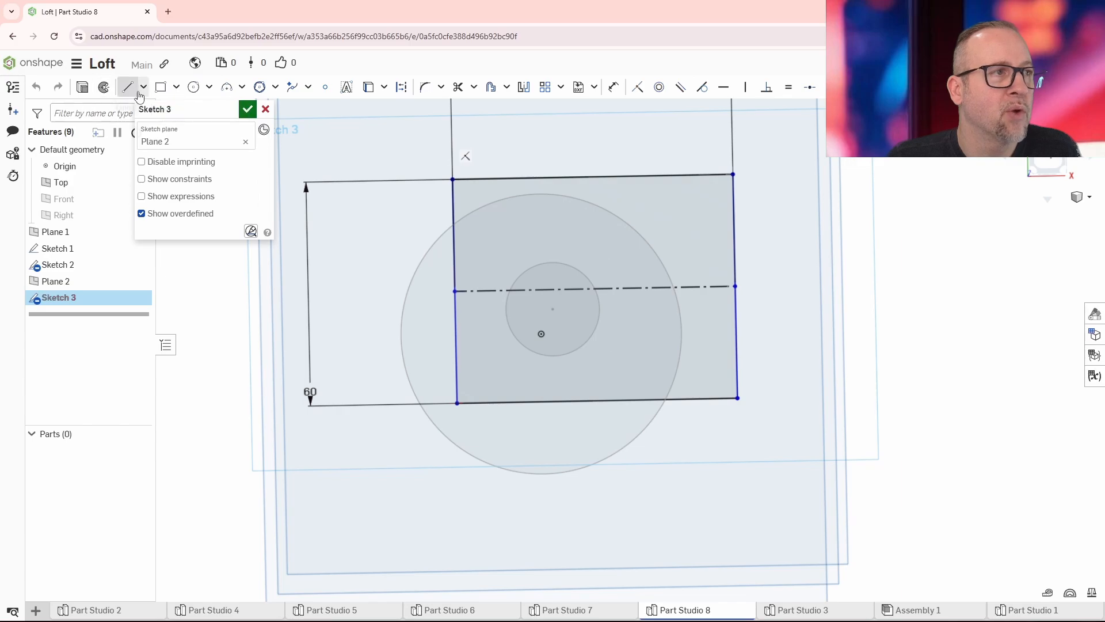
pyautogui.click(136, 92)
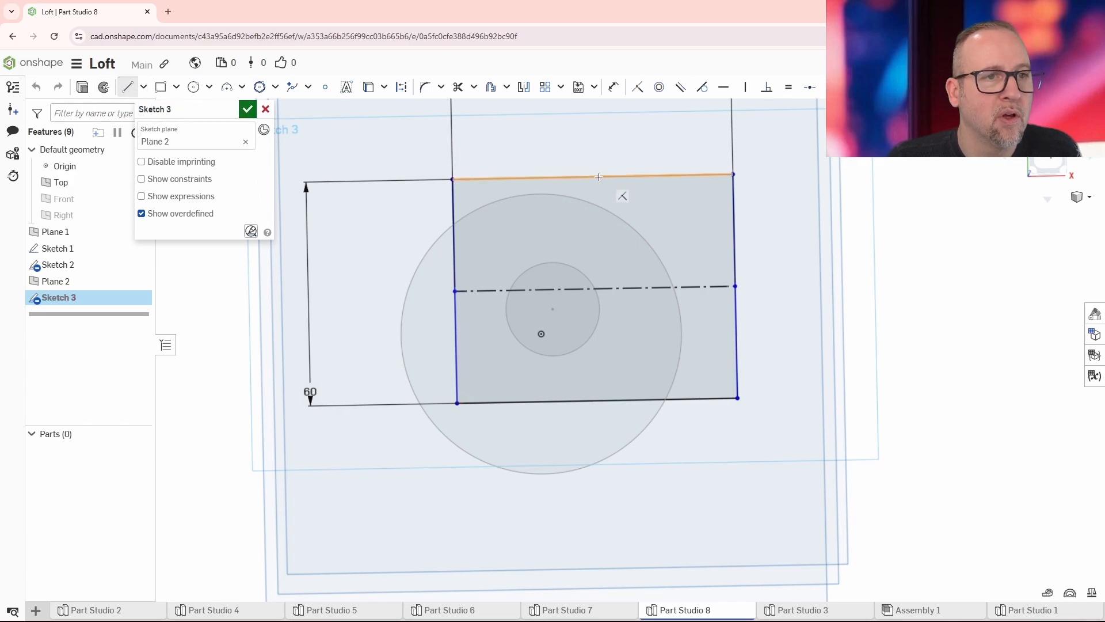
pyautogui.click(593, 177)
pyautogui.click(597, 400)
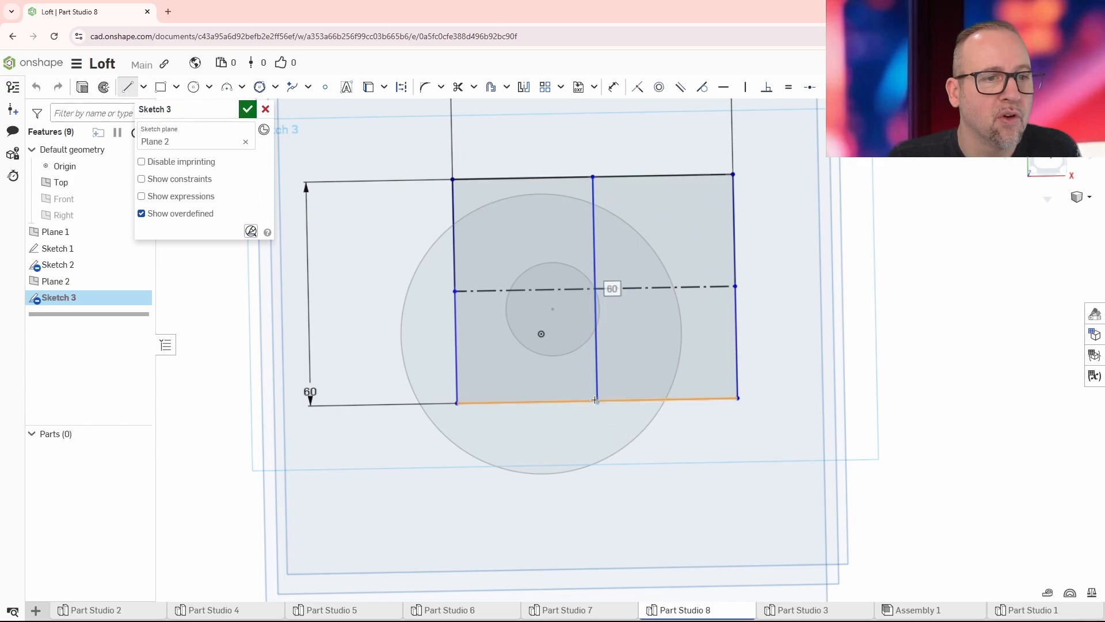
pyautogui.rightClick(650, 353)
pyautogui.click(665, 366)
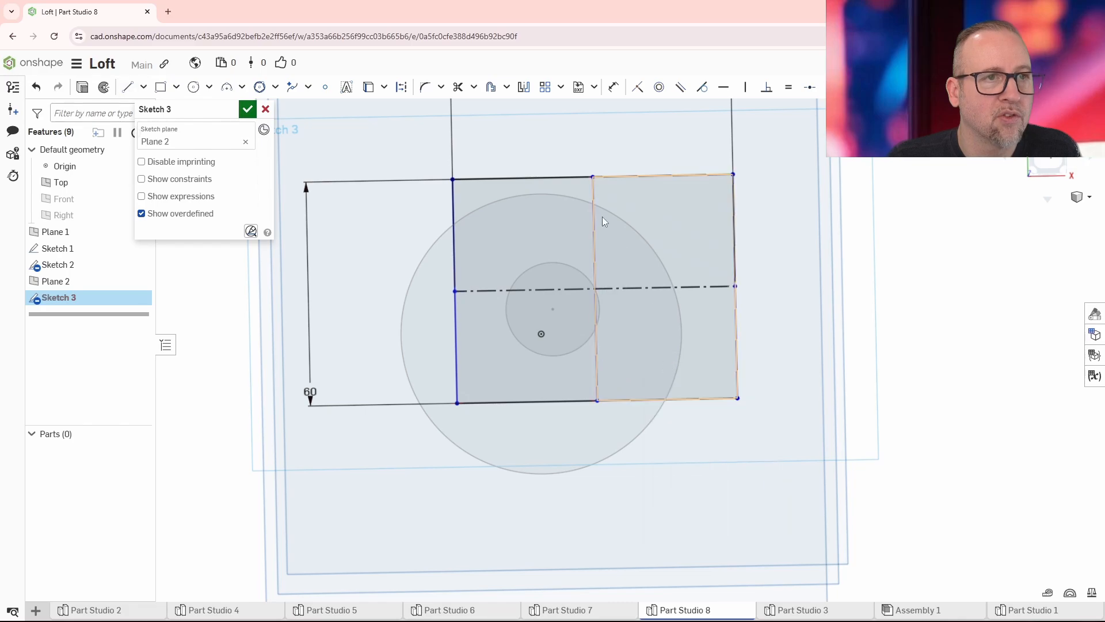
pyautogui.click(595, 192)
pyautogui.click(401, 88)
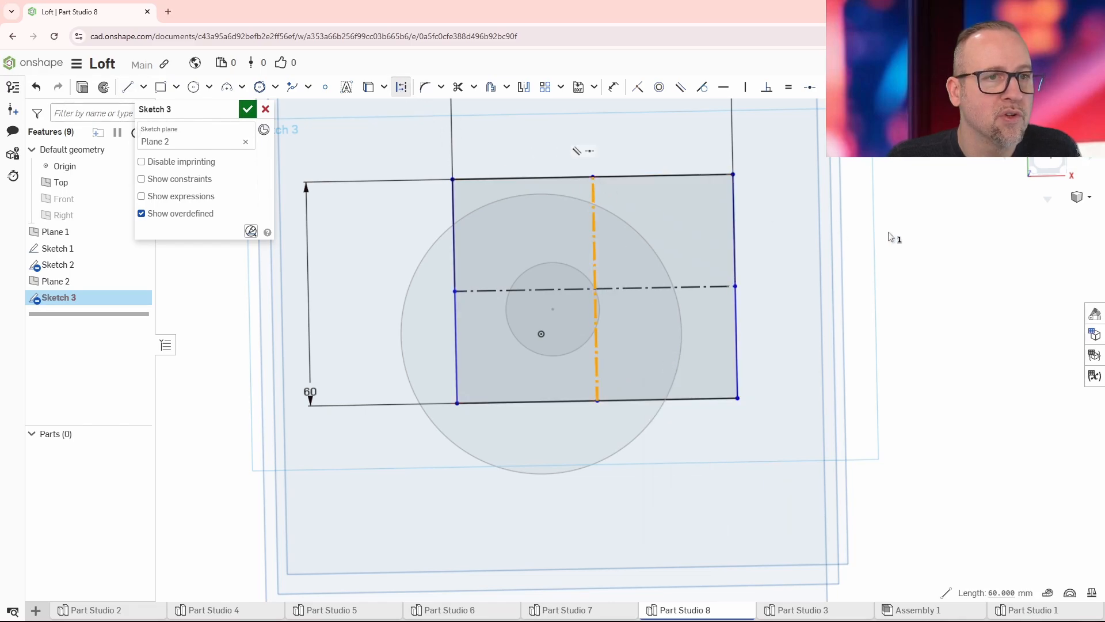
pyautogui.click(889, 298)
# - Dimension the horizontal construction line 0 mm from the origin and delete the line's conflicting horizontal constraint
pyautogui.moveTo(893, 371); pyautogui.dragTo(784, 394, button='middle')
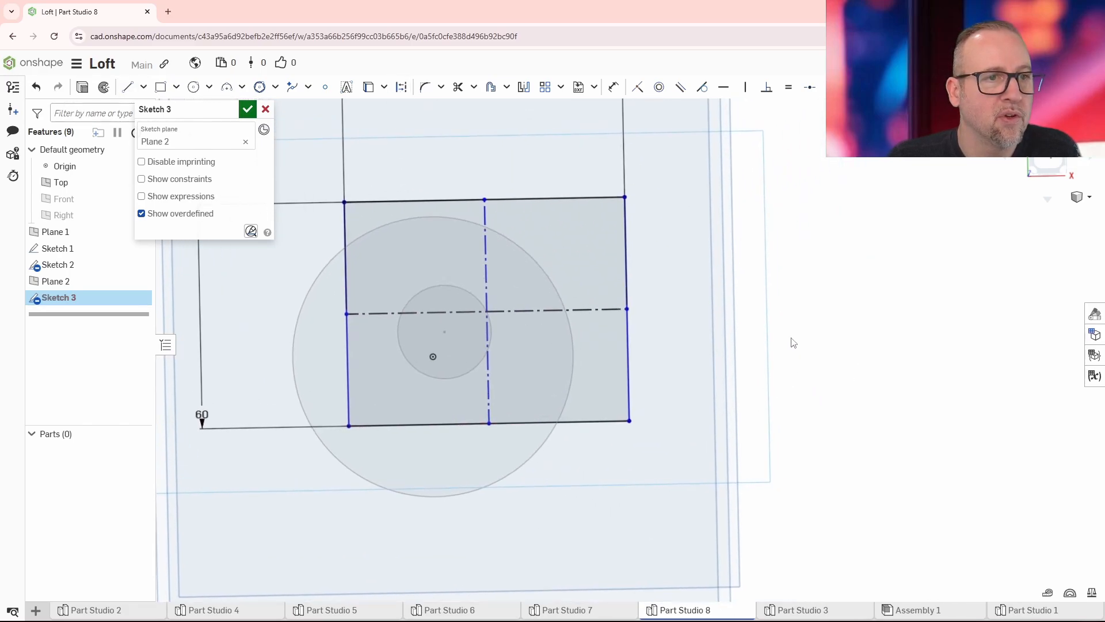
pyautogui.moveTo(853, 334); pyautogui.dragTo(880, 342, button='middle')
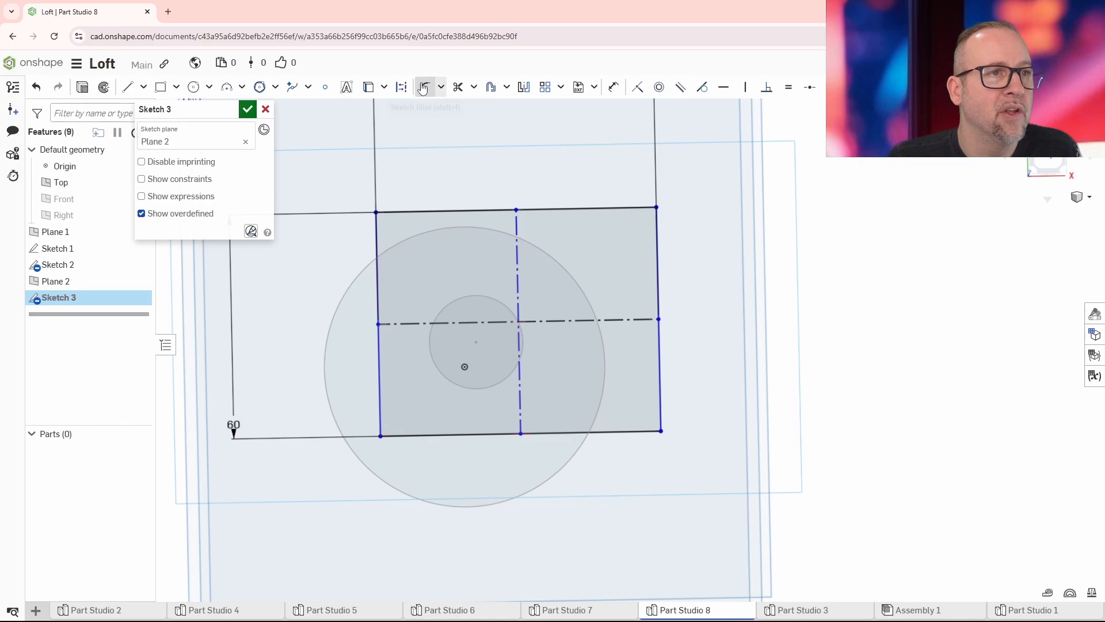
pyautogui.click(613, 87)
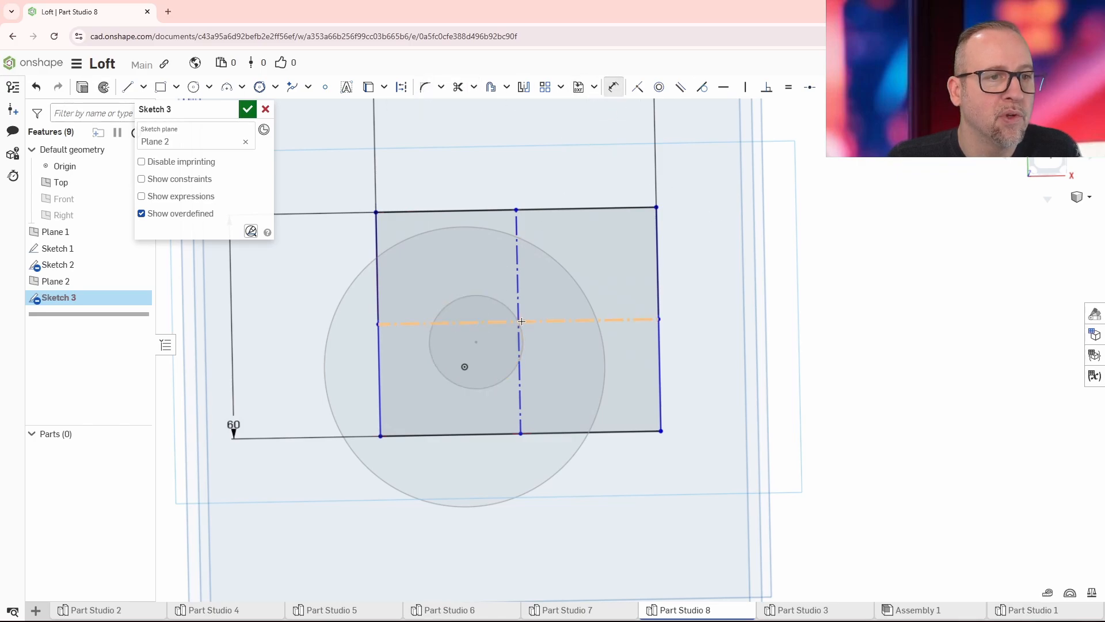
pyautogui.press('d')
pyautogui.click(515, 322)
pyautogui.click(464, 367)
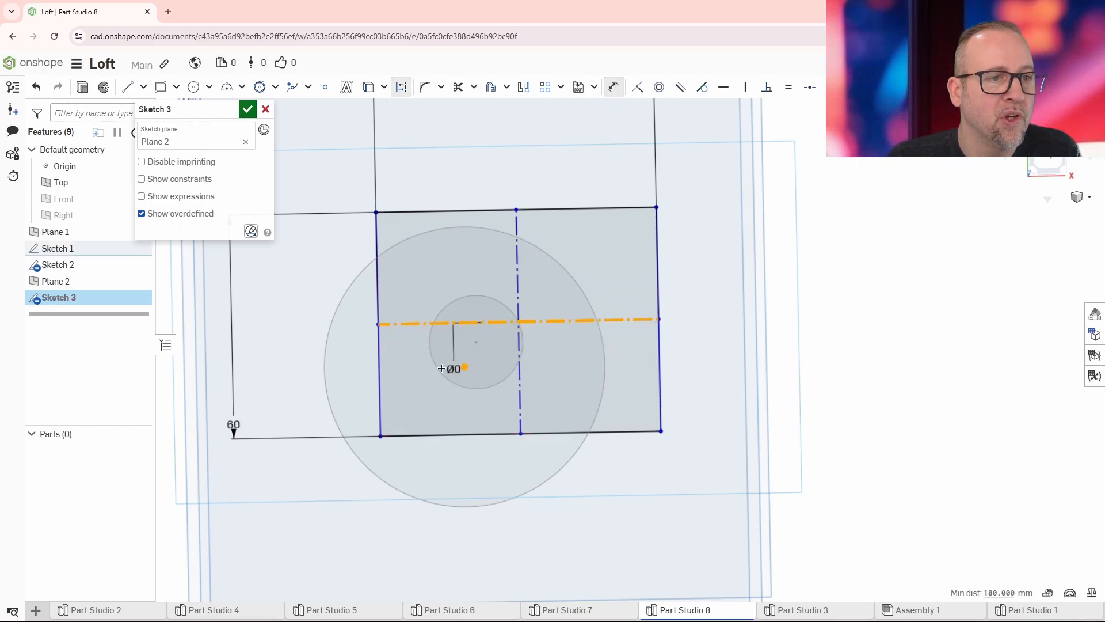
pyautogui.click(339, 350)
pyautogui.press('Return')
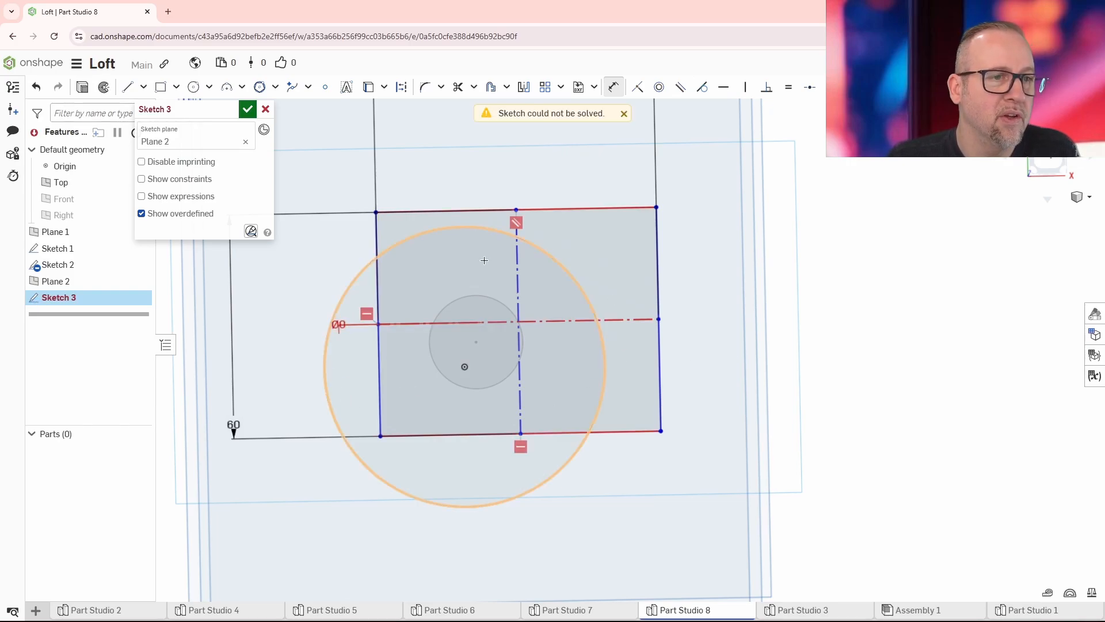
pyautogui.click(366, 314)
pyautogui.press('Delete')
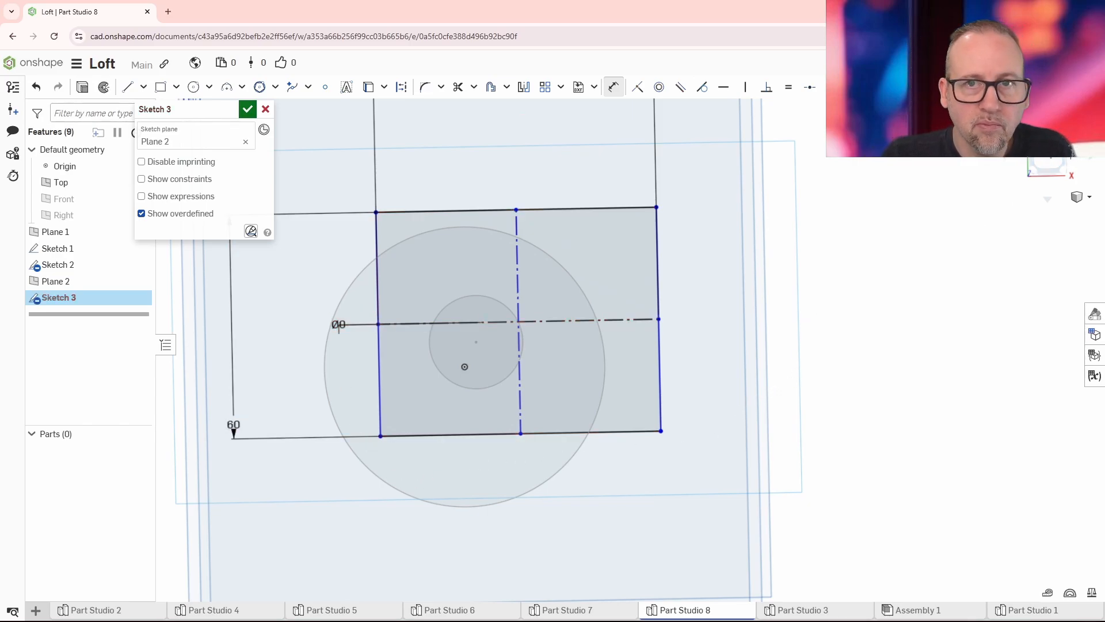
# - Dimension the vertical construction line 0 mm from the origin to centre the rectangle
pyautogui.press('n')
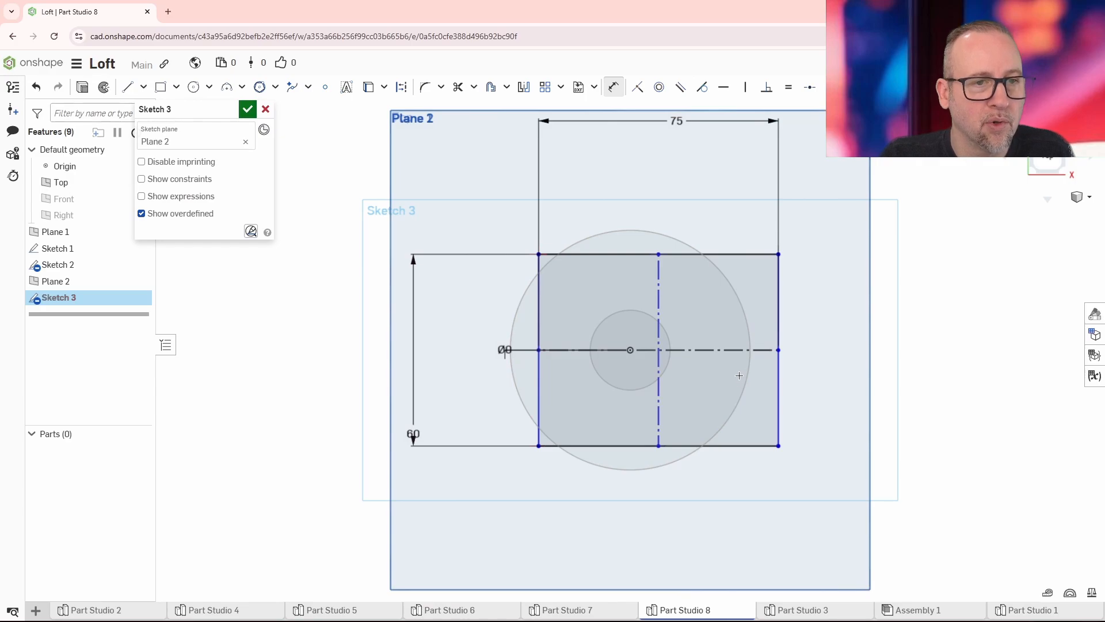
pyautogui.scroll(1, 695, 383)
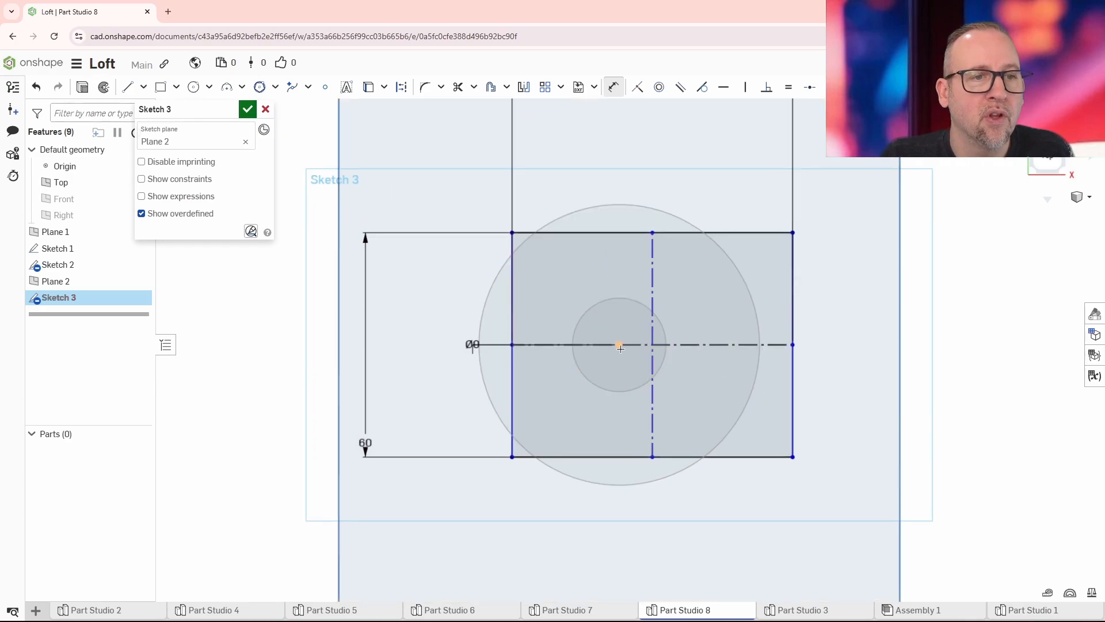
pyautogui.click(652, 305)
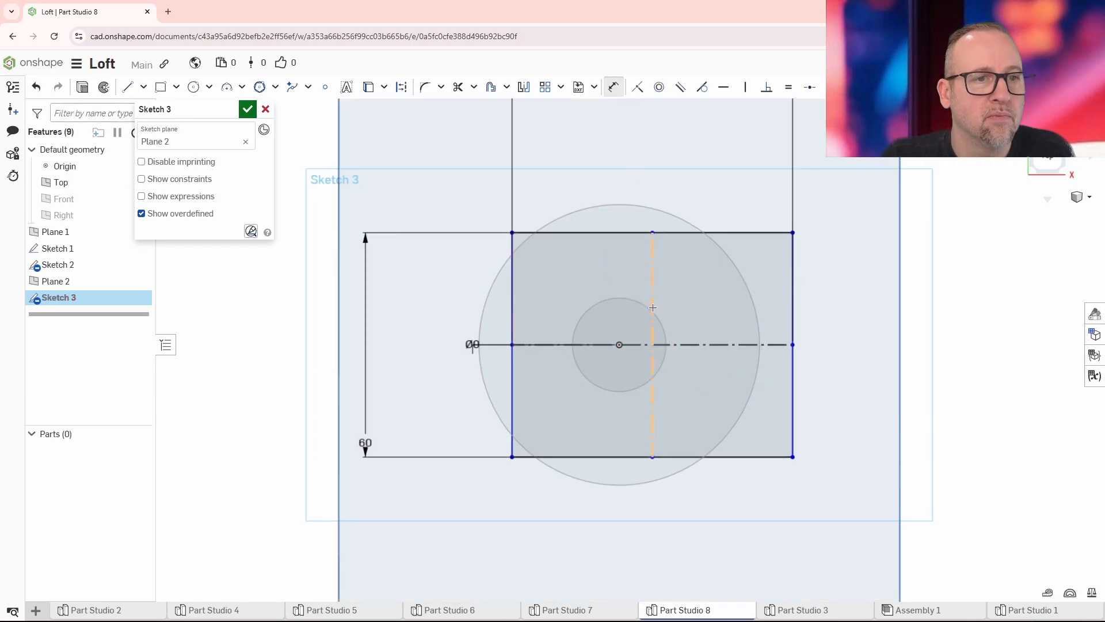
pyautogui.click(619, 344)
pyautogui.click(580, 272)
pyautogui.write('0')
pyautogui.press('Return')
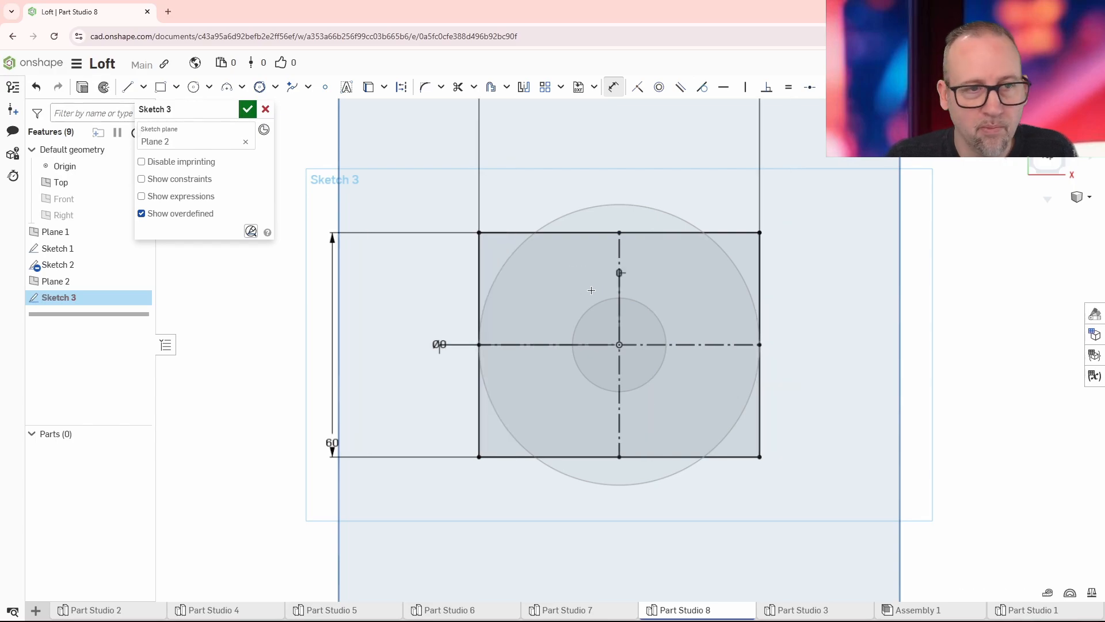
# - Finish Sketch 3 with the rectangle centred on Plane 2
pyautogui.scroll(-2, 615, 372)
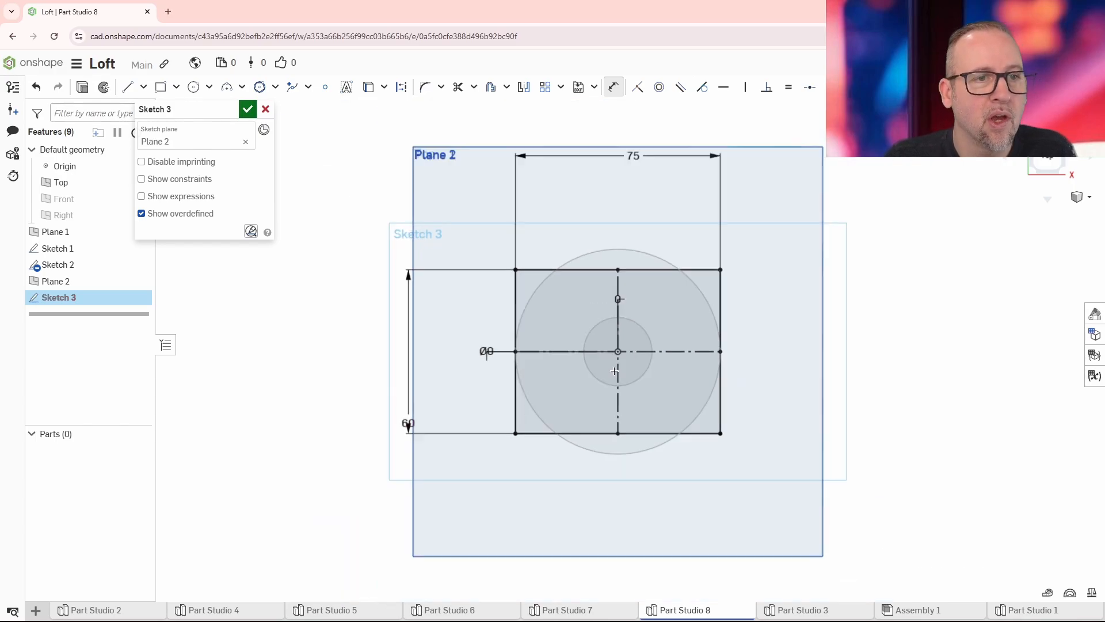
pyautogui.click(247, 115)
pyautogui.moveTo(522, 375)
pyautogui.mouseDown(button='right')
pyautogui.moveTo(658, 416)
pyautogui.moveTo(648, 410)
pyautogui.moveTo(707, 358)
pyautogui.moveTo(507, 498)
pyautogui.moveTo(513, 491)
pyautogui.mouseUp(button='right')
pyautogui.scroll(-4, 728, 422)
pyautogui.moveTo(771, 333); pyautogui.dragTo(728, 365, button='middle')
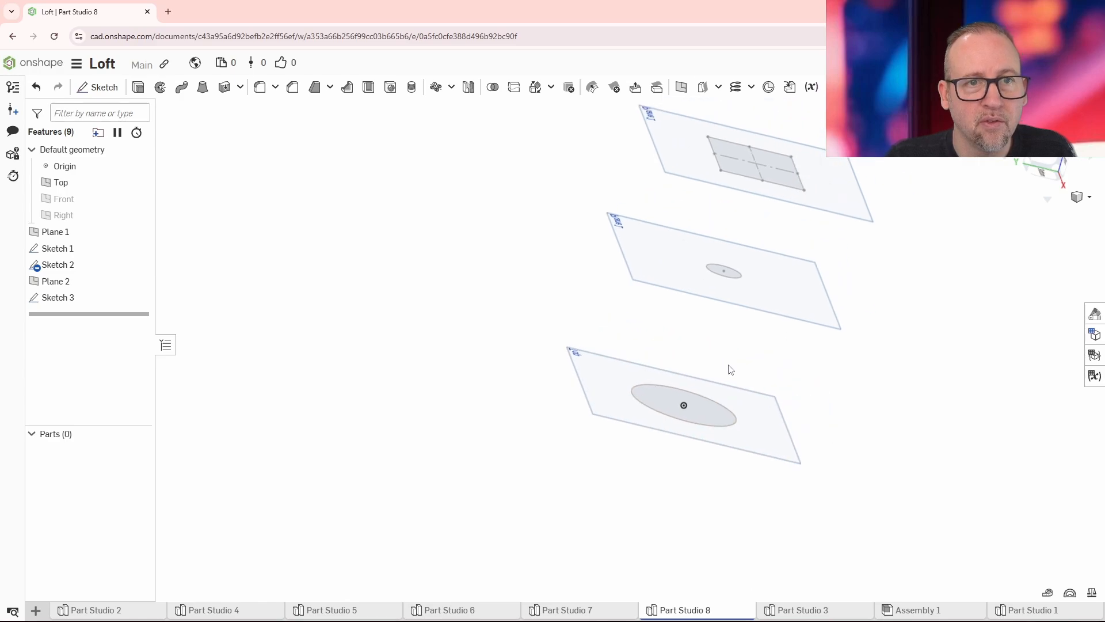
# - Hide the Top plane and Sketch 1 so only the smaller circle and the rectangle remain for lofting
pyautogui.moveTo(730, 369)
pyautogui.mouseDown(button='right')
pyautogui.moveTo(662, 420)
pyautogui.moveTo(725, 419)
pyautogui.moveTo(752, 362)
pyautogui.moveTo(750, 388)
pyautogui.mouseUp(button='right')
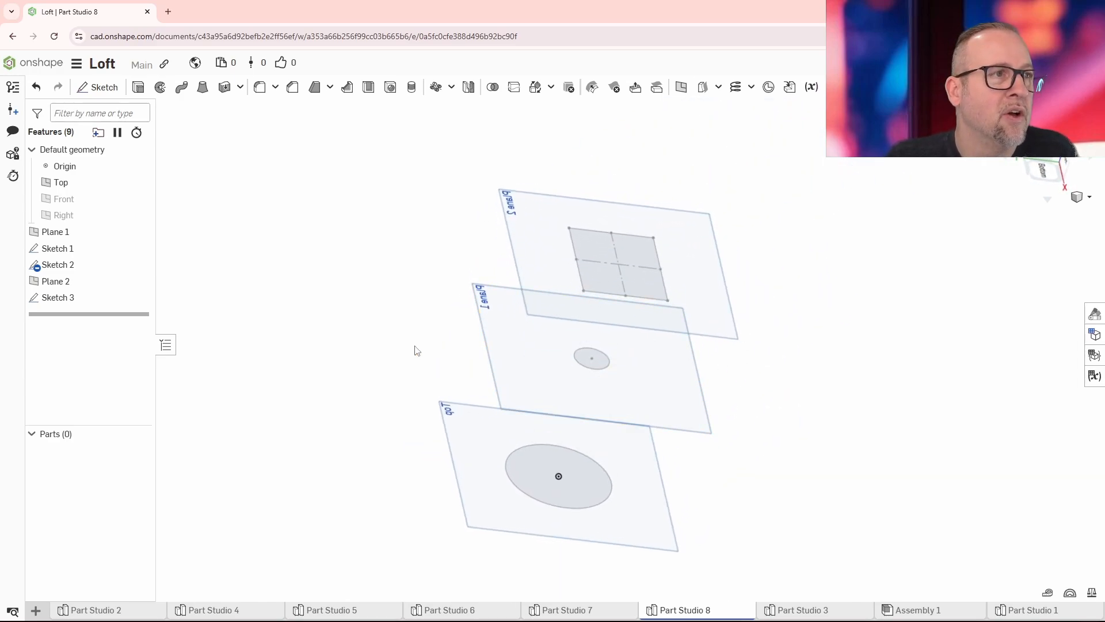
pyautogui.moveTo(416, 349); pyautogui.dragTo(491, 215, button='right')
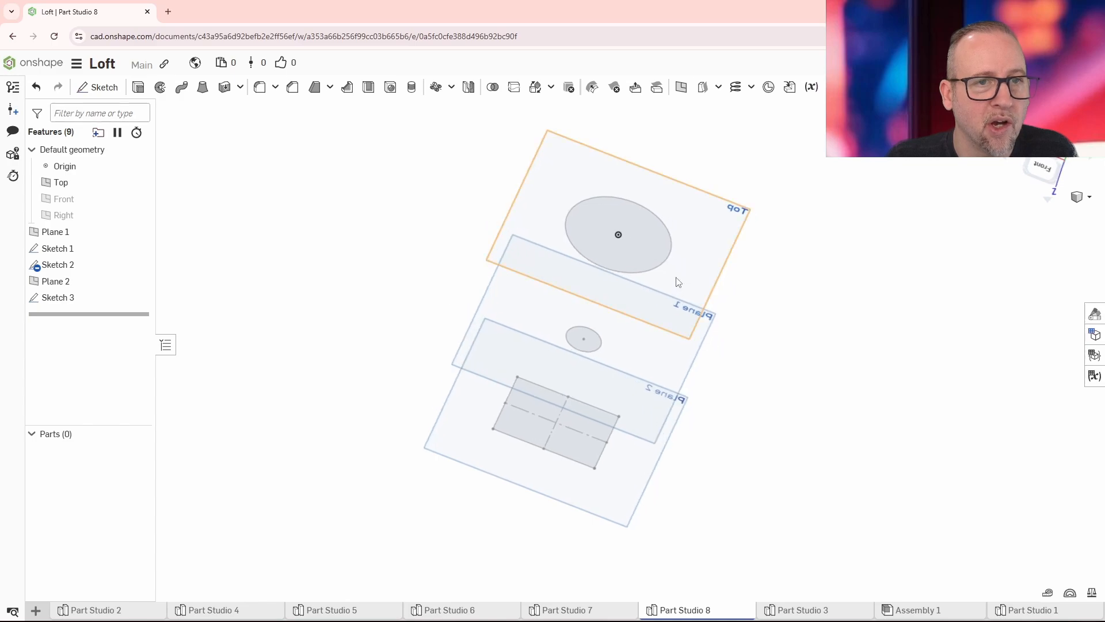
pyautogui.click(139, 183)
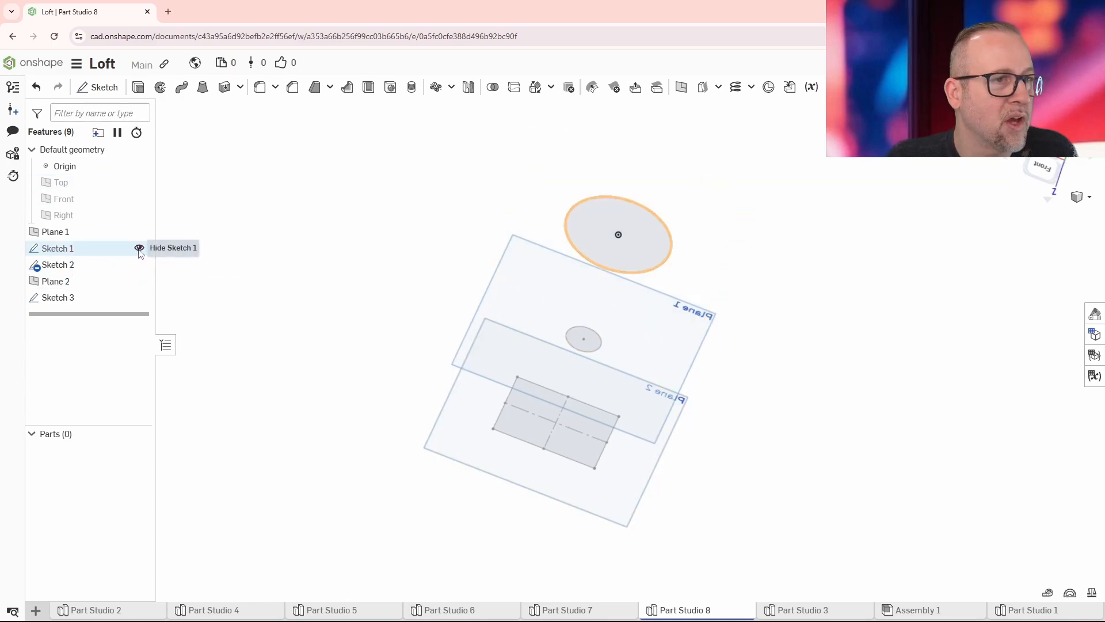
pyautogui.click(139, 248)
pyautogui.moveTo(357, 355); pyautogui.dragTo(397, 369, button='right')
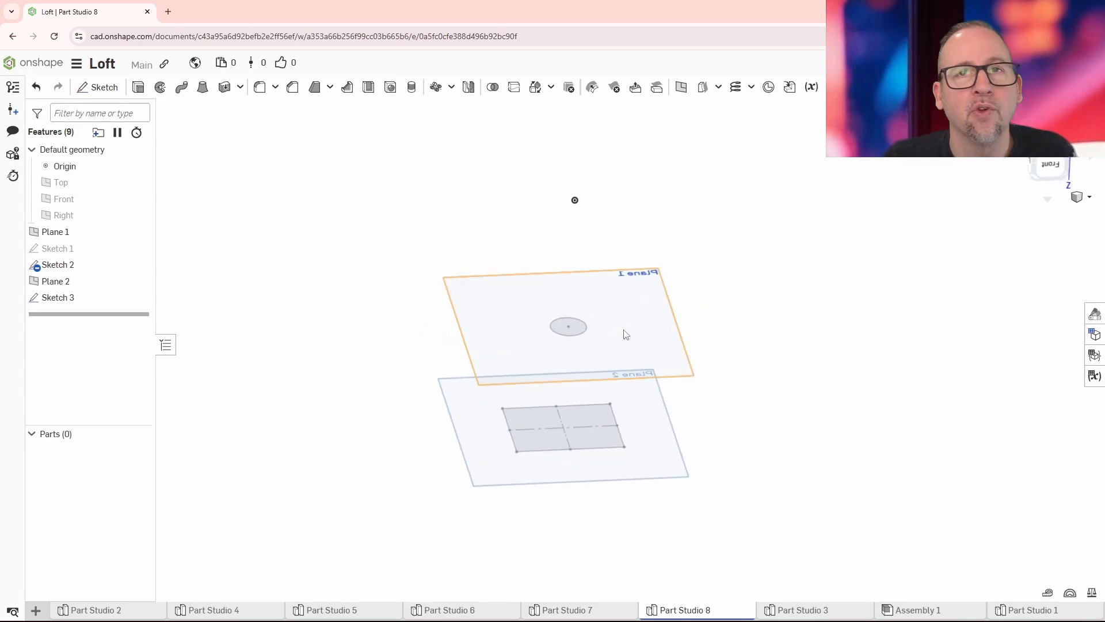
# - Start a new thin Loft feature
pyautogui.click(202, 87)
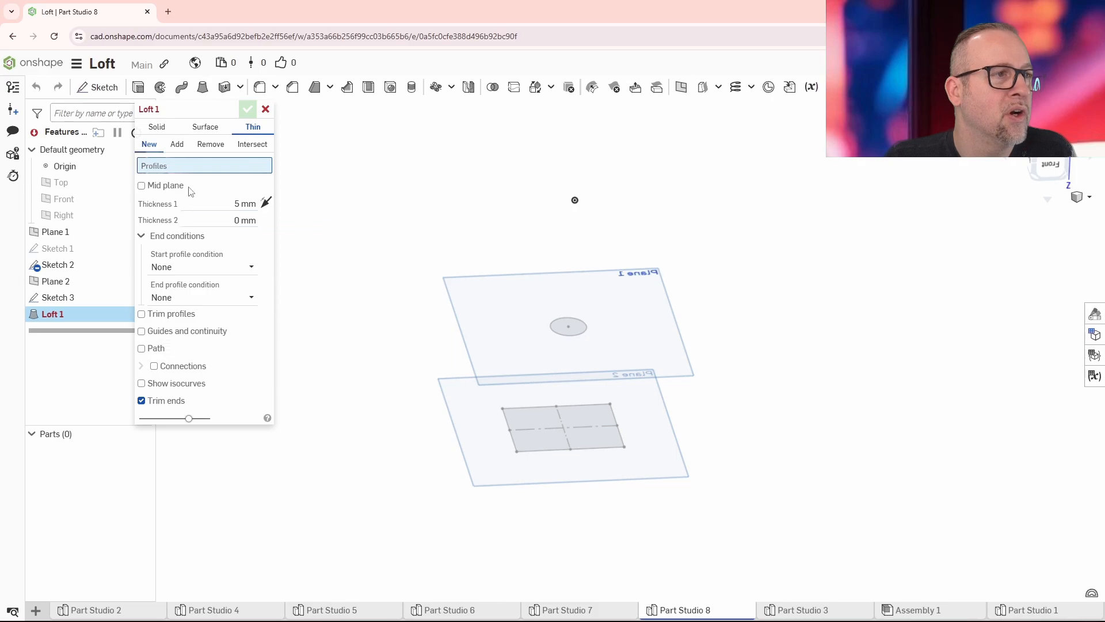
pyautogui.click(508, 427)
pyautogui.click(609, 415)
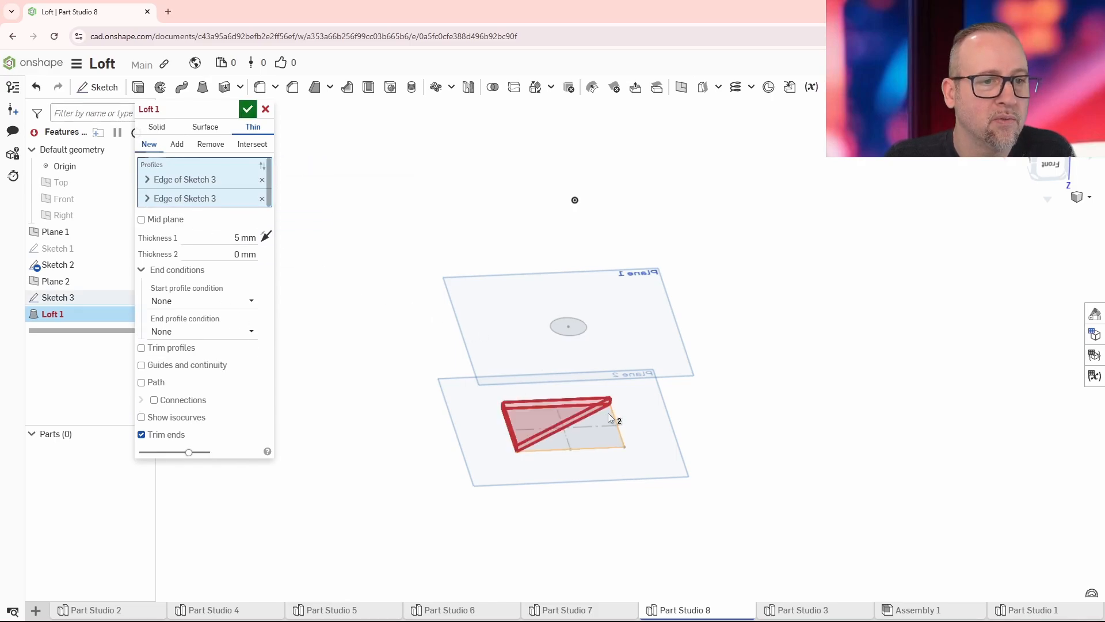
pyautogui.click(613, 414)
pyautogui.click(600, 448)
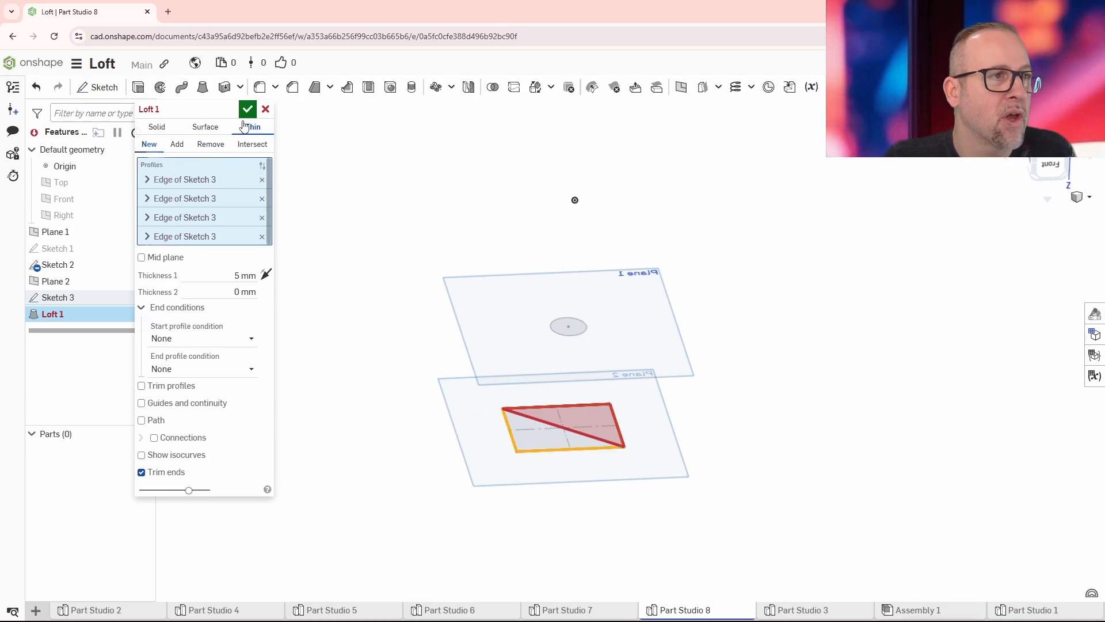
pyautogui.click(261, 179)
pyautogui.click(262, 198)
pyautogui.click(262, 198)
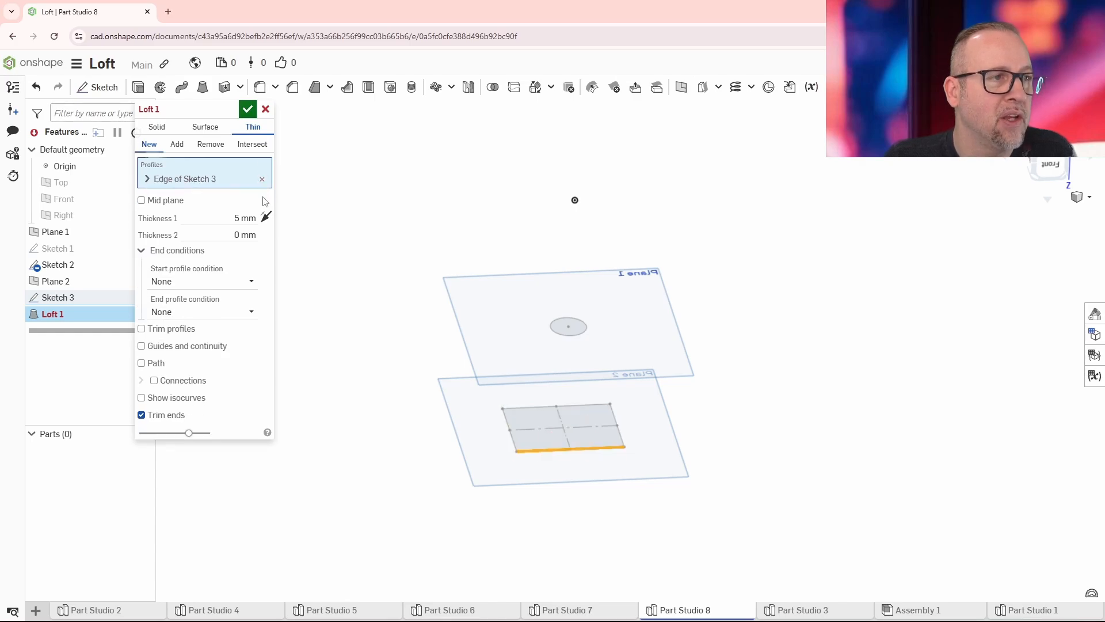
pyautogui.click(262, 179)
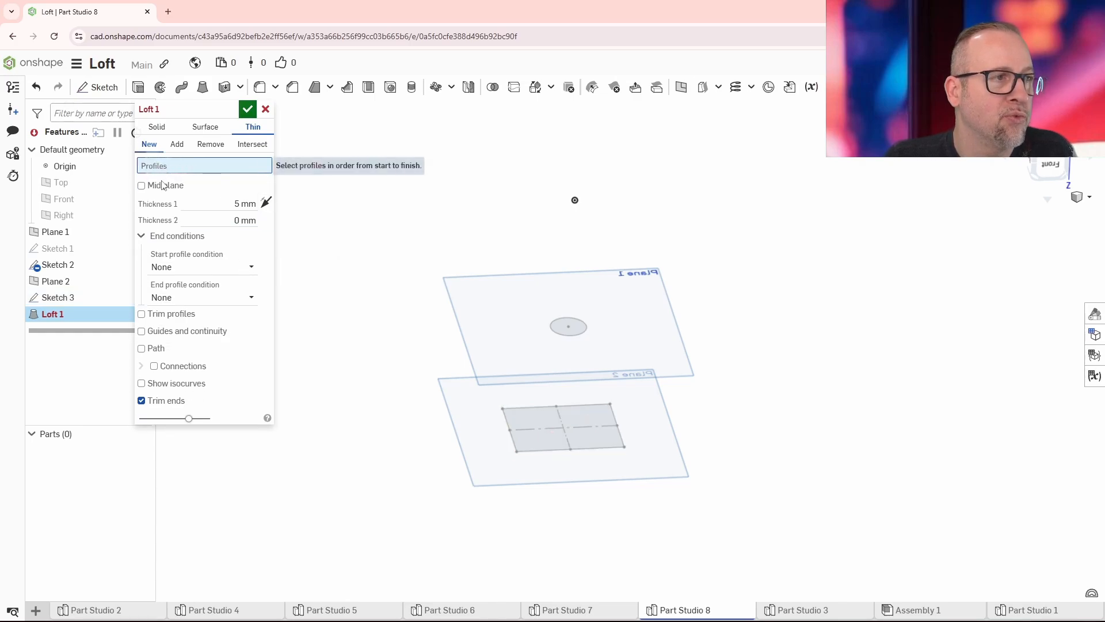
# - Select the whole of Sketch 3 and the Sketch 2 circle edge as the thin loft's profiles
pyautogui.click(60, 297)
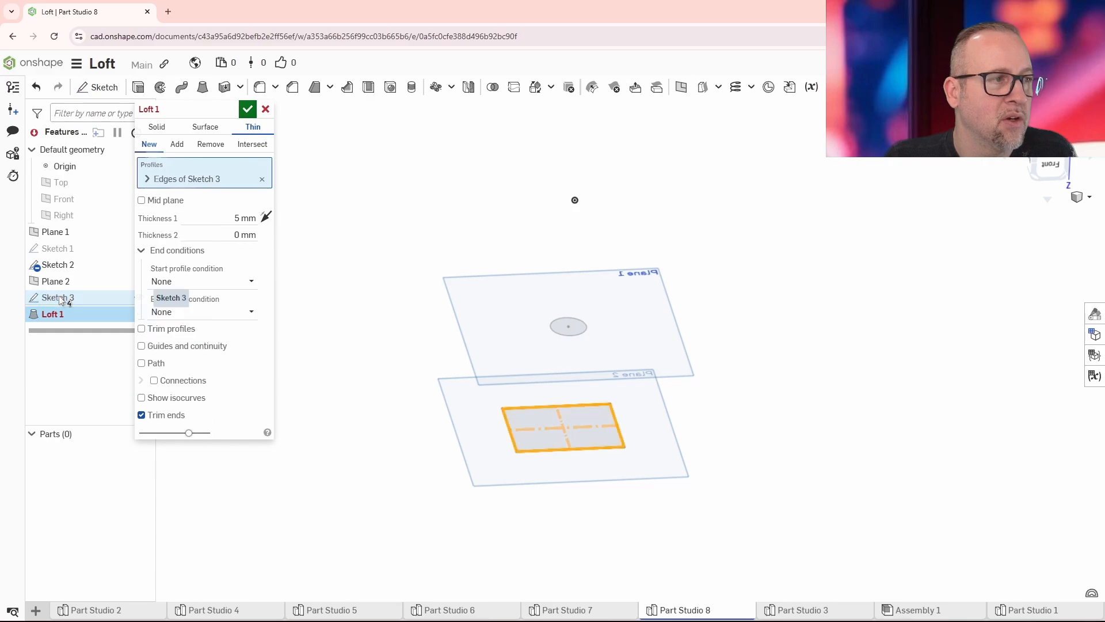
pyautogui.click(564, 330)
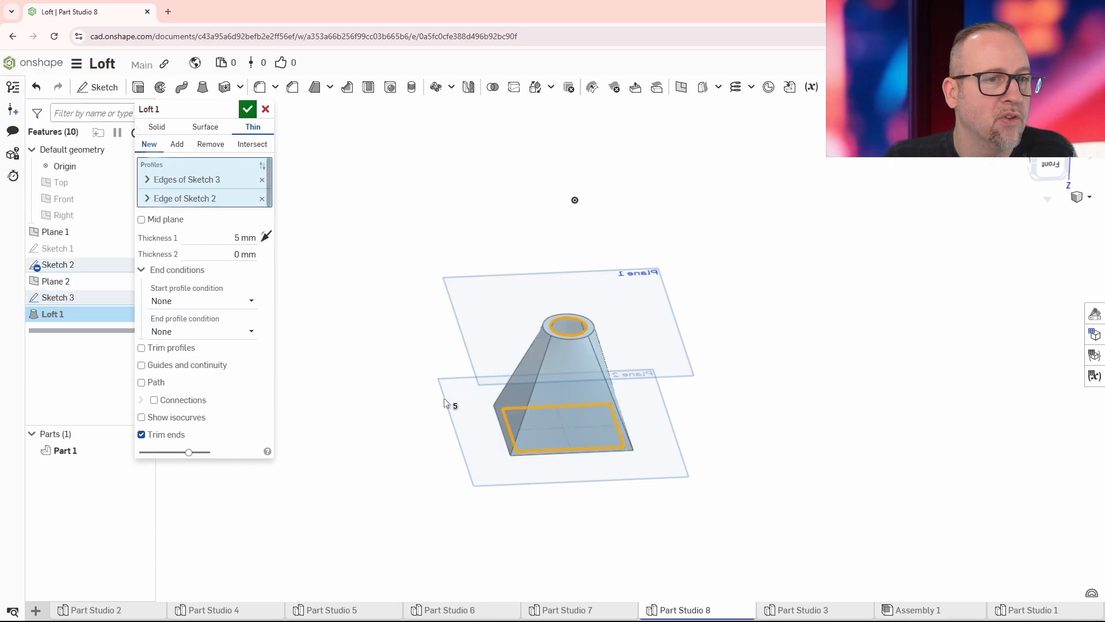
pyautogui.moveTo(435, 367); pyautogui.dragTo(586, 316, button='right')
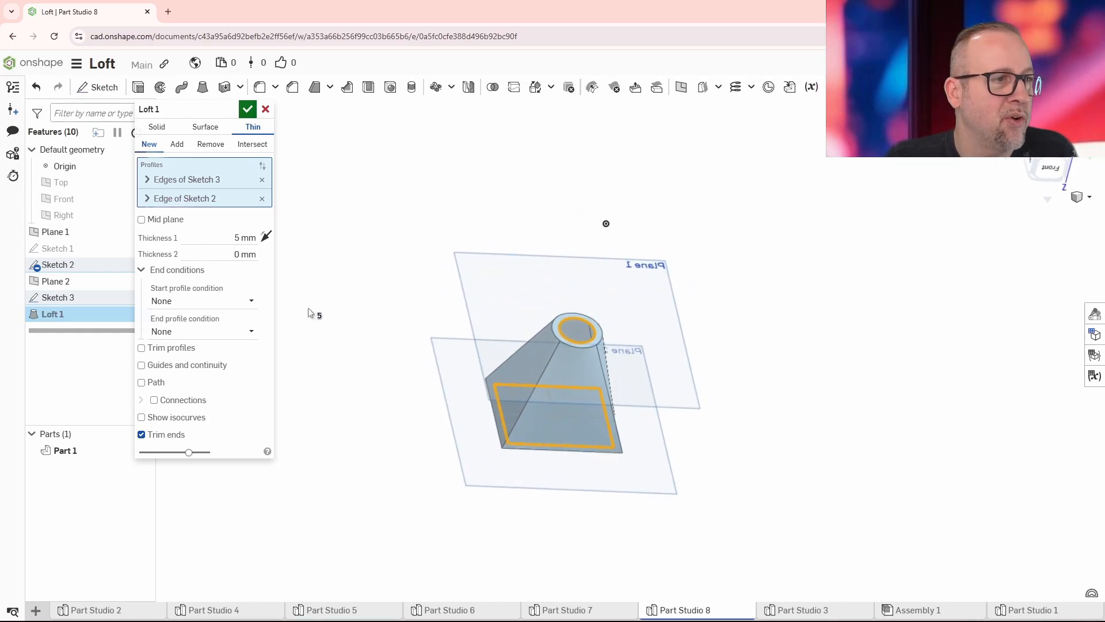
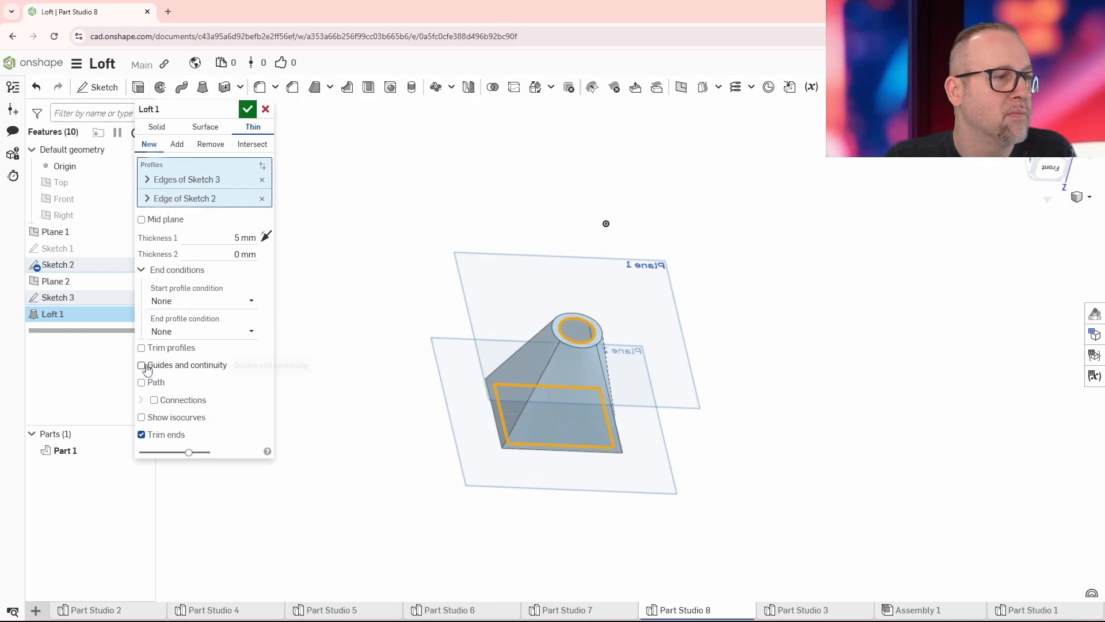
# - Try Normal to profile, Tangent to profile, Match tangent and Match curvature as the loft's start profile condition
pyautogui.click(173, 302)
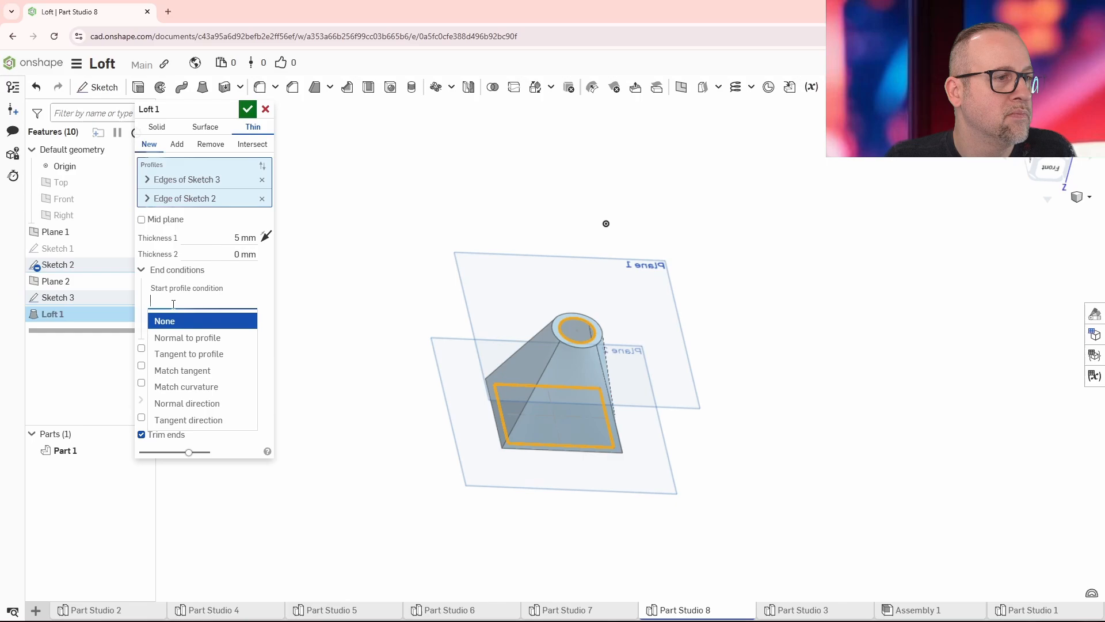
pyautogui.click(178, 337)
pyautogui.click(182, 302)
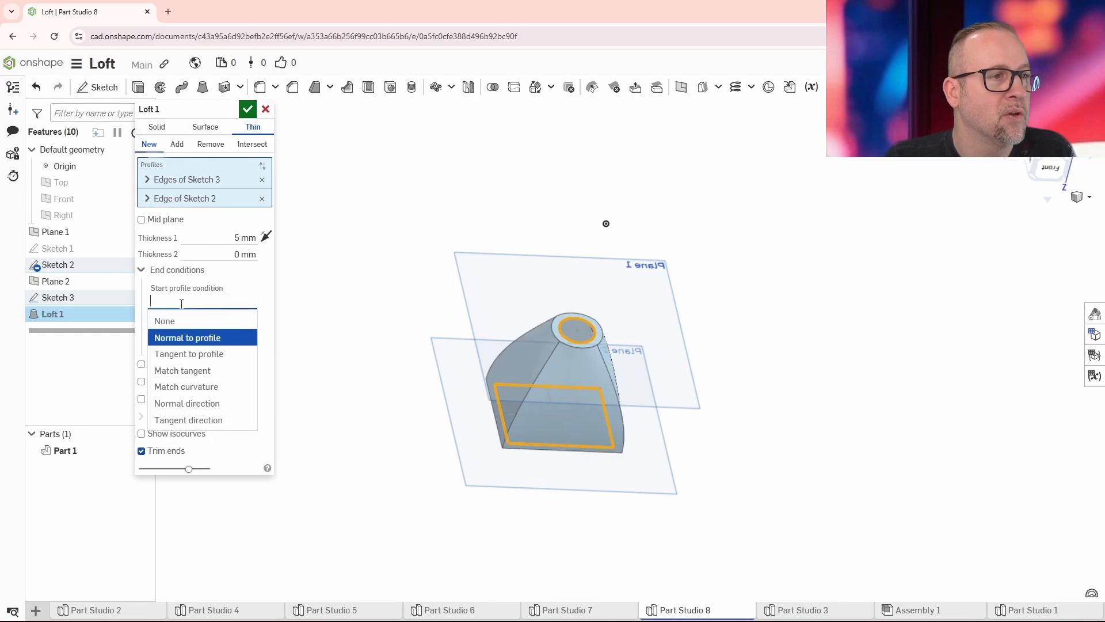
pyautogui.click(181, 355)
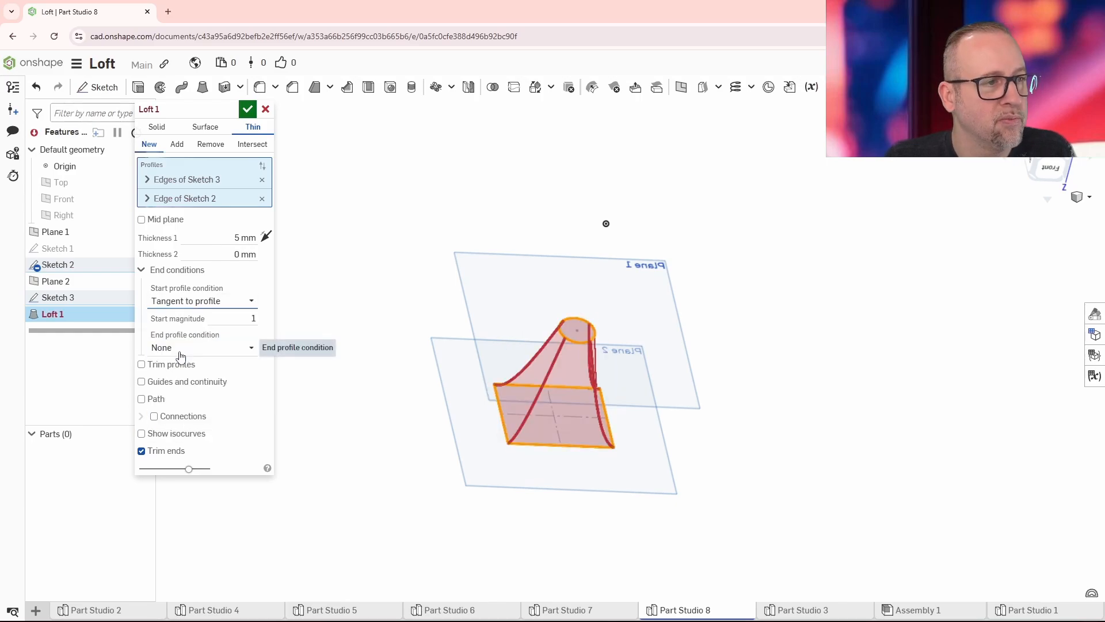
pyautogui.click(192, 302)
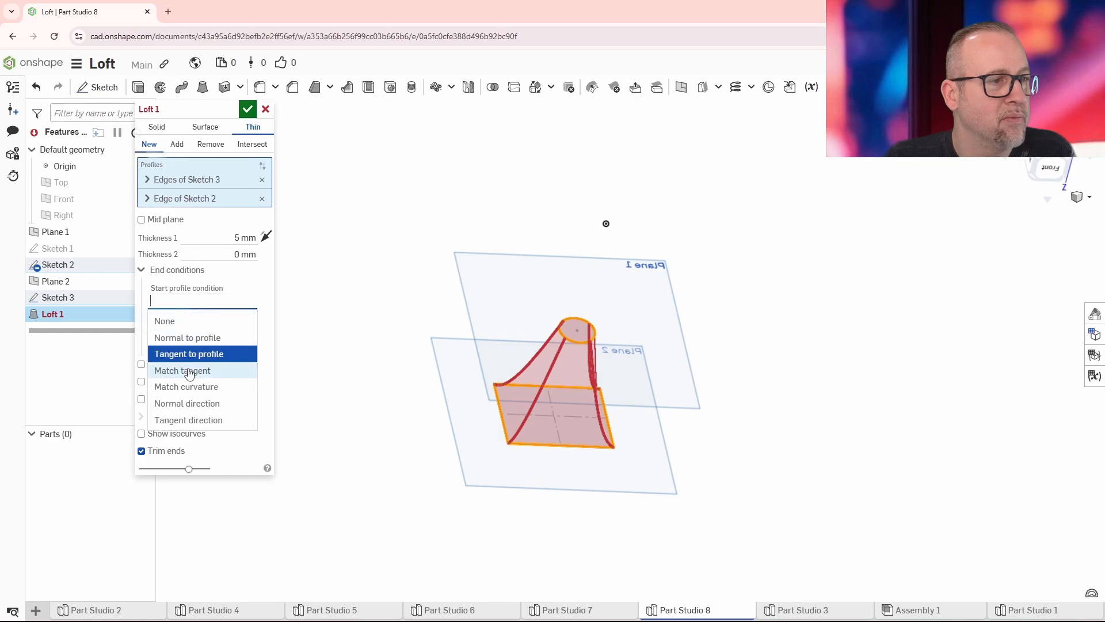
pyautogui.click(192, 370)
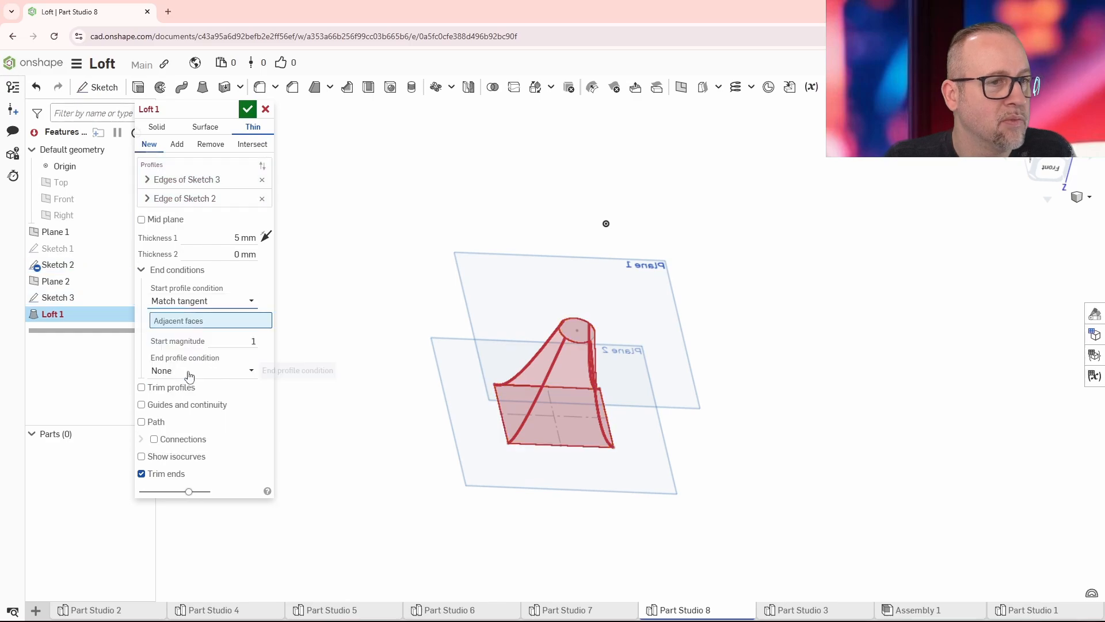
pyautogui.click(190, 302)
pyautogui.click(183, 385)
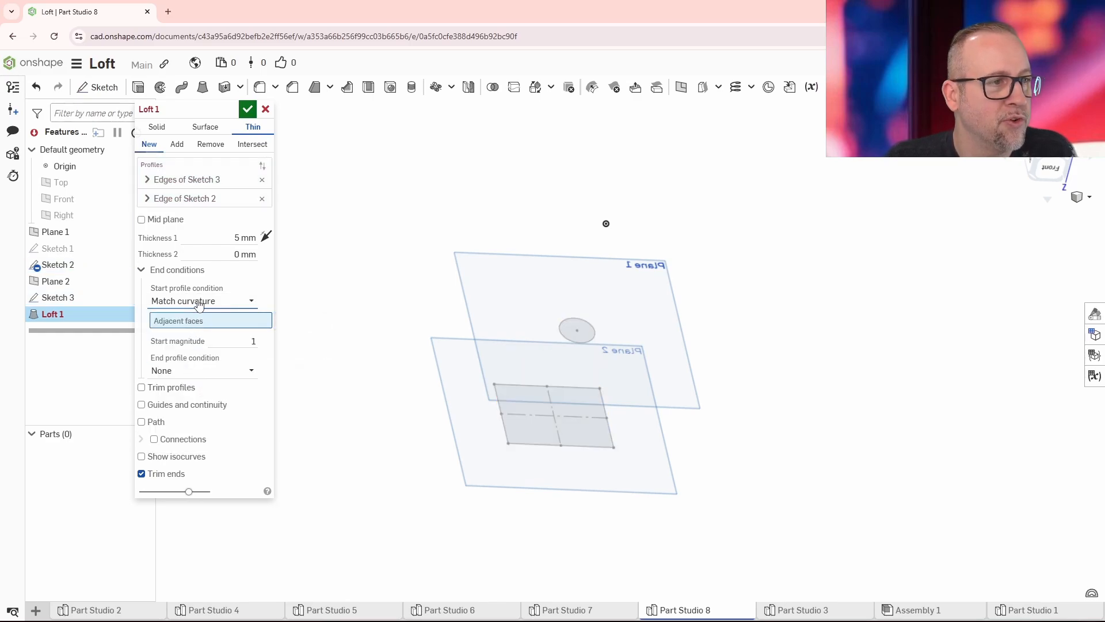
# - Try Normal direction and Tangent direction as the start profile condition, and return it to Normal to profile
pyautogui.click(199, 300)
pyautogui.click(200, 401)
pyautogui.click(207, 301)
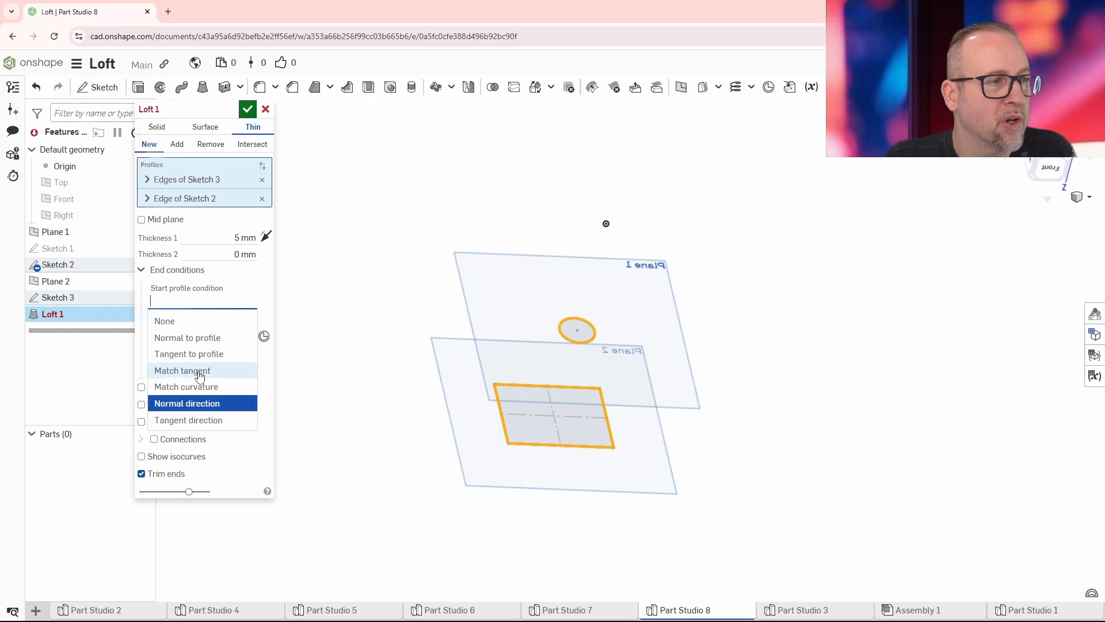
pyautogui.click(190, 419)
pyautogui.click(211, 303)
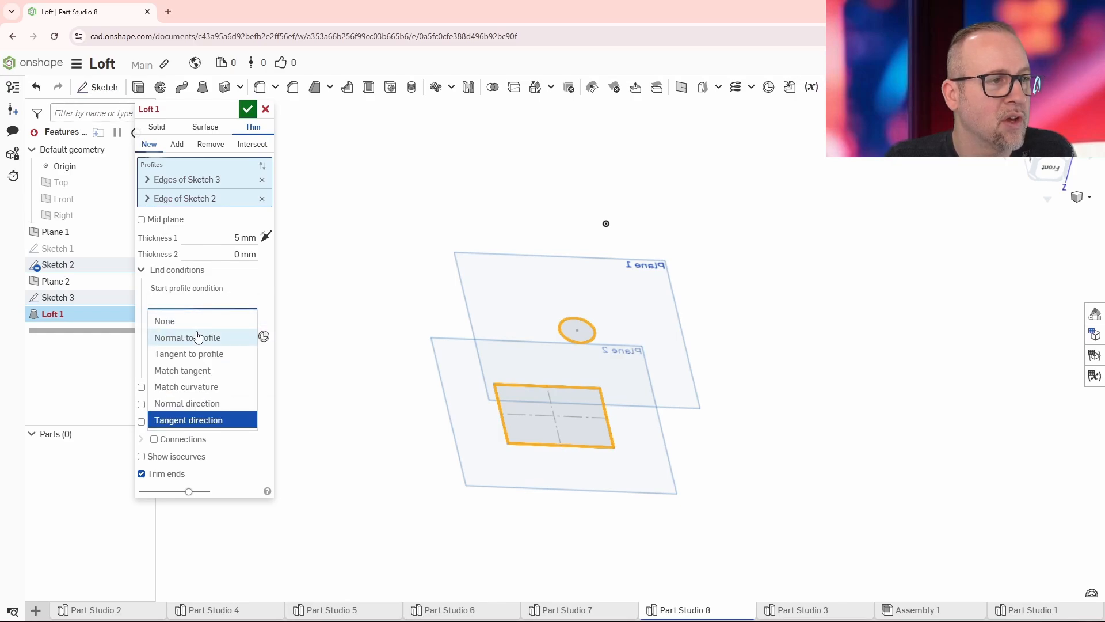
pyautogui.click(218, 337)
pyautogui.moveTo(580, 419); pyautogui.dragTo(765, 397, button='right')
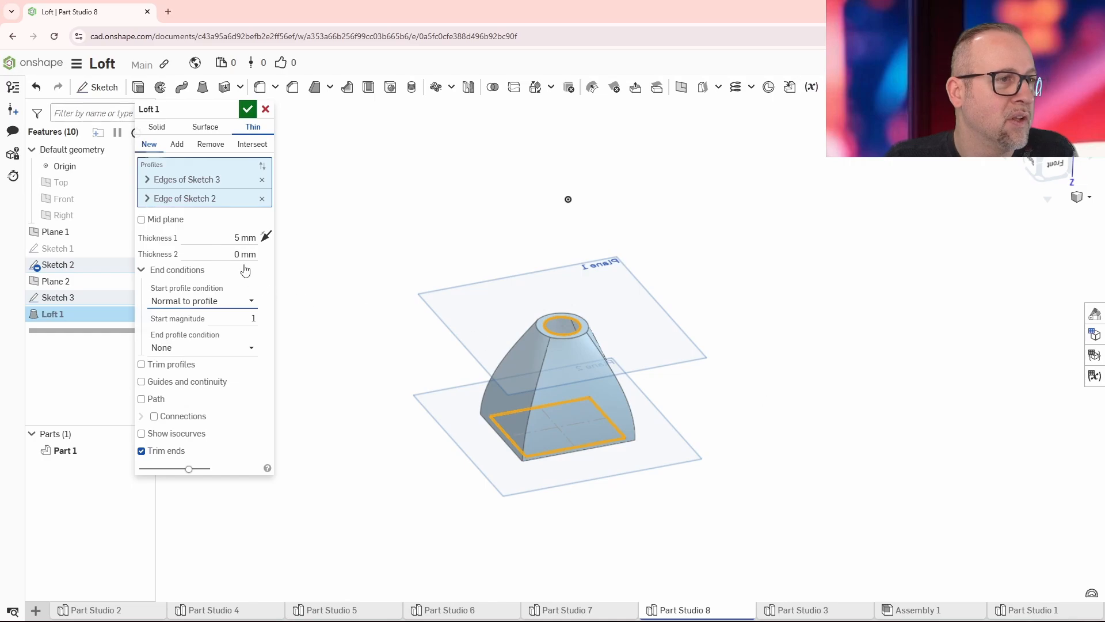
pyautogui.moveTo(678, 432)
pyautogui.mouseDown(button='right')
pyautogui.moveTo(698, 395)
pyautogui.moveTo(670, 308)
pyautogui.moveTo(698, 373)
pyautogui.moveTo(673, 435)
pyautogui.moveTo(696, 444)
pyautogui.moveTo(694, 433)
pyautogui.mouseUp(button='right')
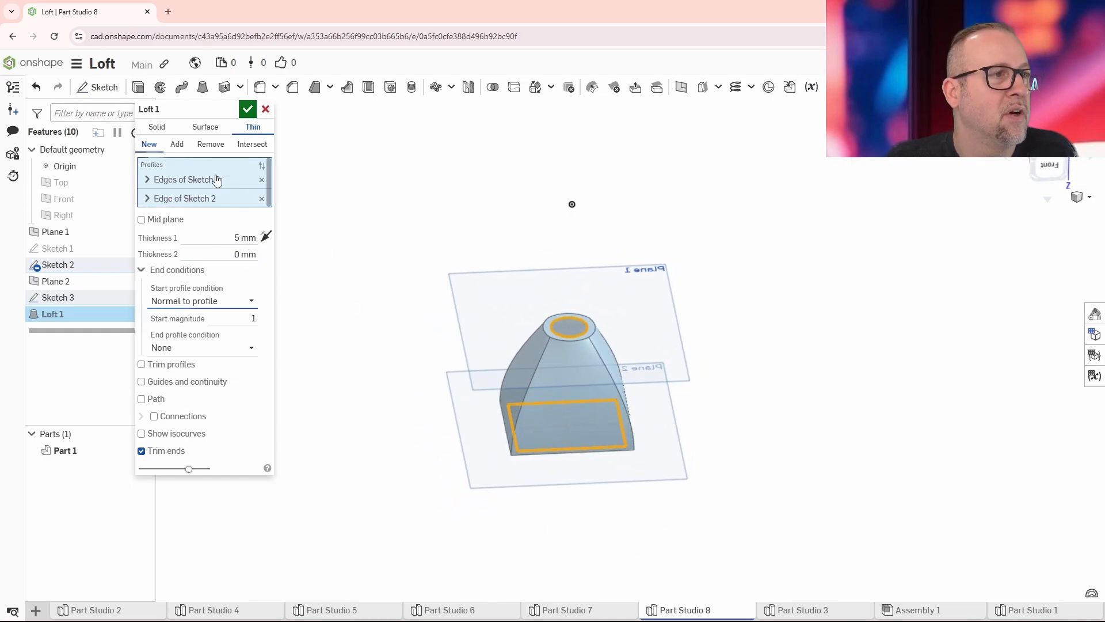
# - Switch the thin loft's operation to Add and try Tangent to profile as its start profile condition
pyautogui.click(178, 145)
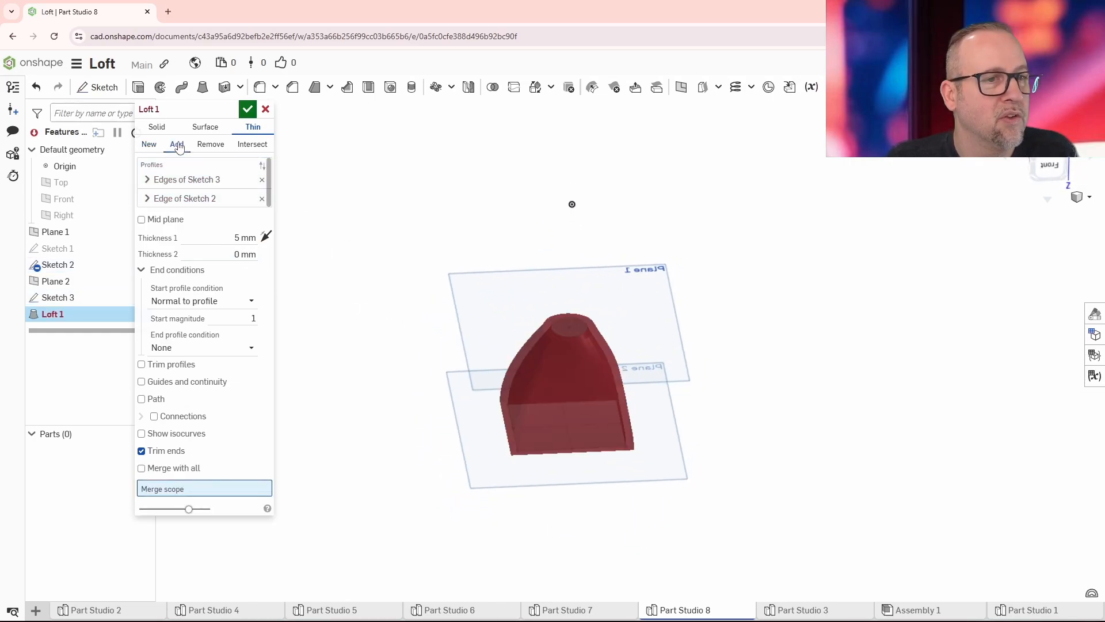
pyautogui.click(192, 302)
pyautogui.click(192, 353)
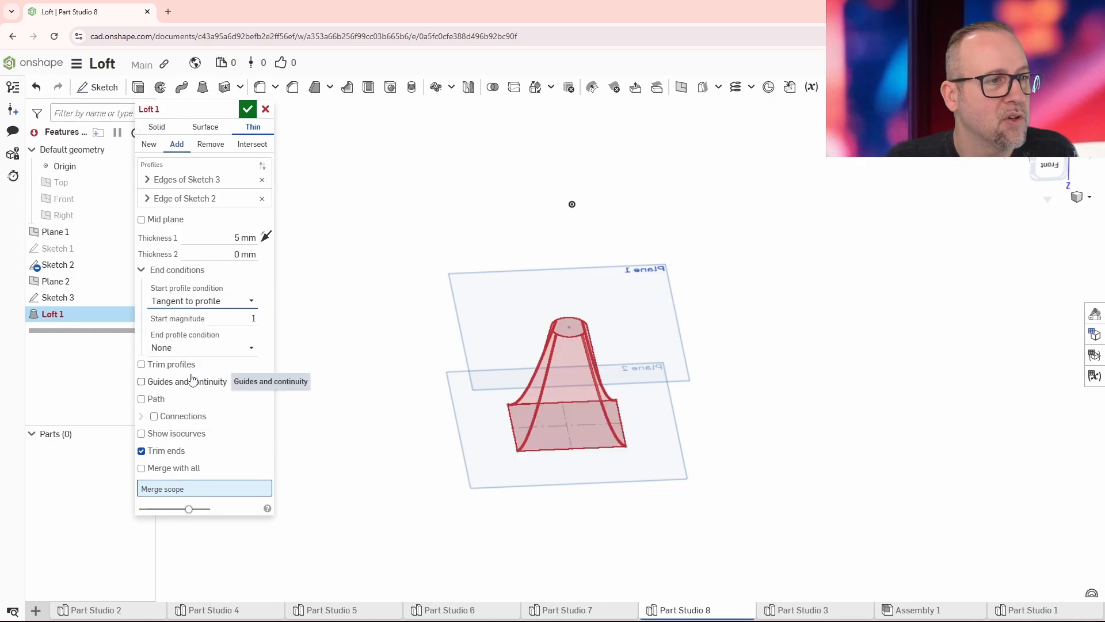
pyautogui.moveTo(403, 373); pyautogui.dragTo(461, 403, button='right')
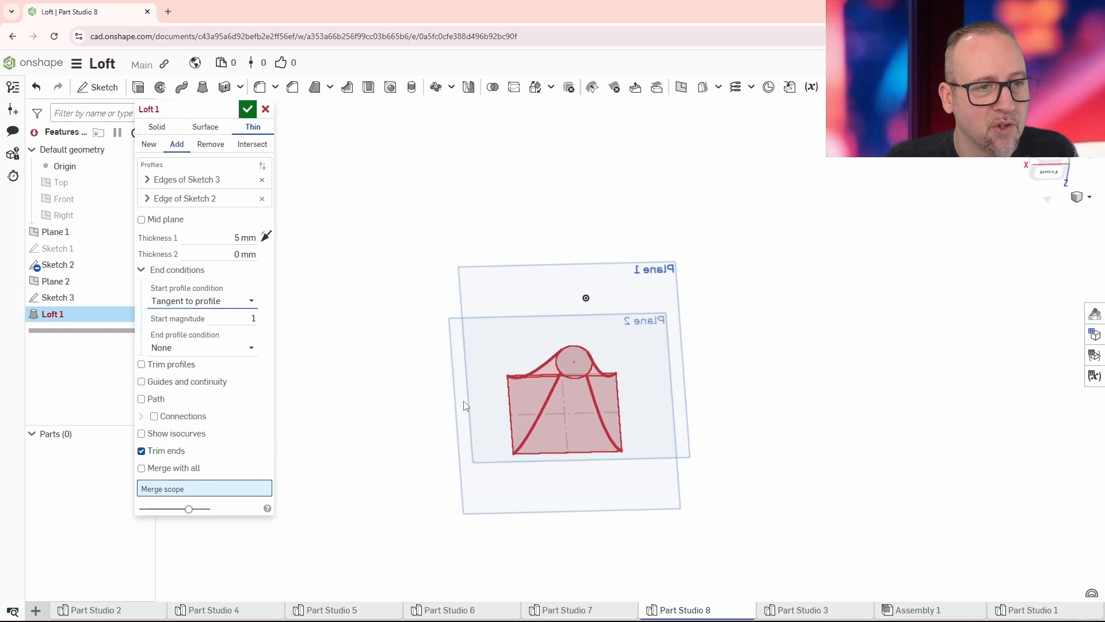
pyautogui.scroll(5, 540, 353)
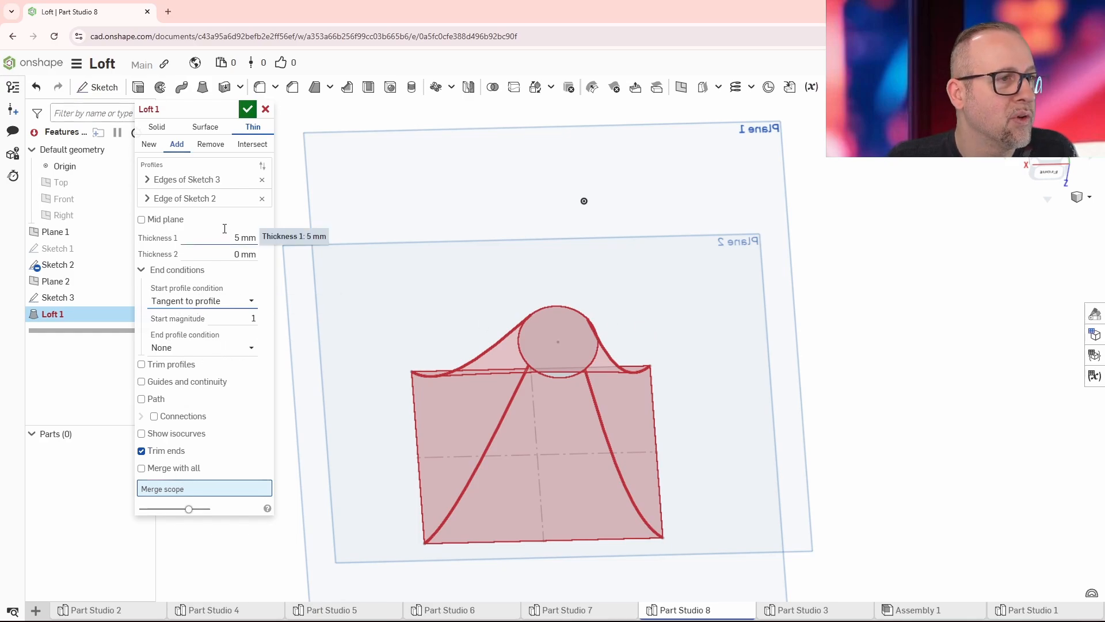
# - Try Match tangent and Normal to profile as the added loft's start profile condition
pyautogui.click(198, 307)
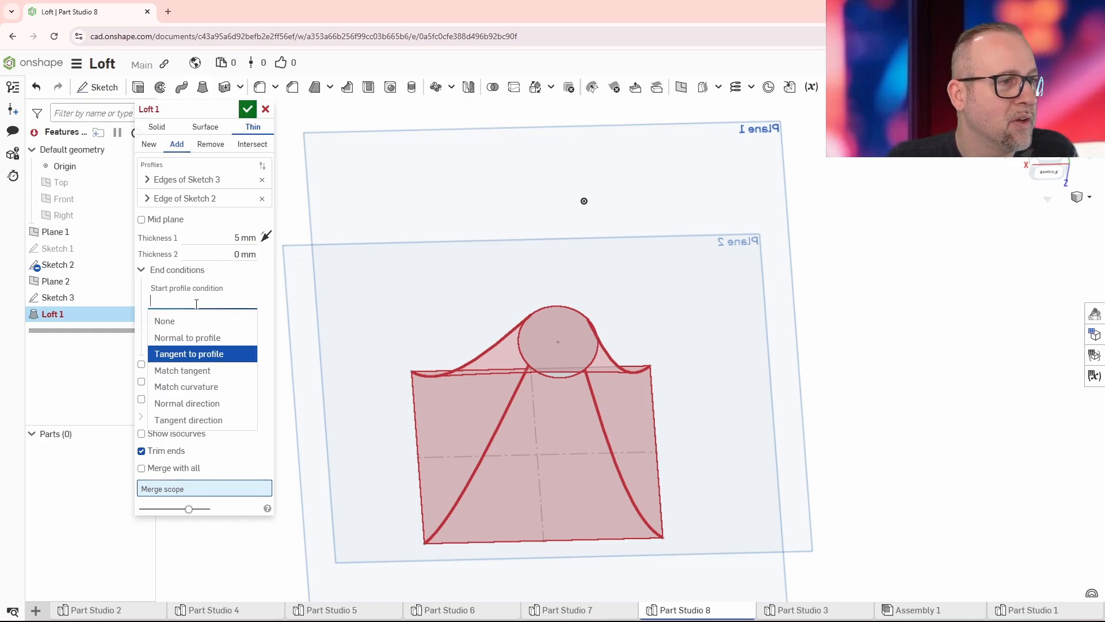
pyautogui.click(202, 373)
pyautogui.click(197, 301)
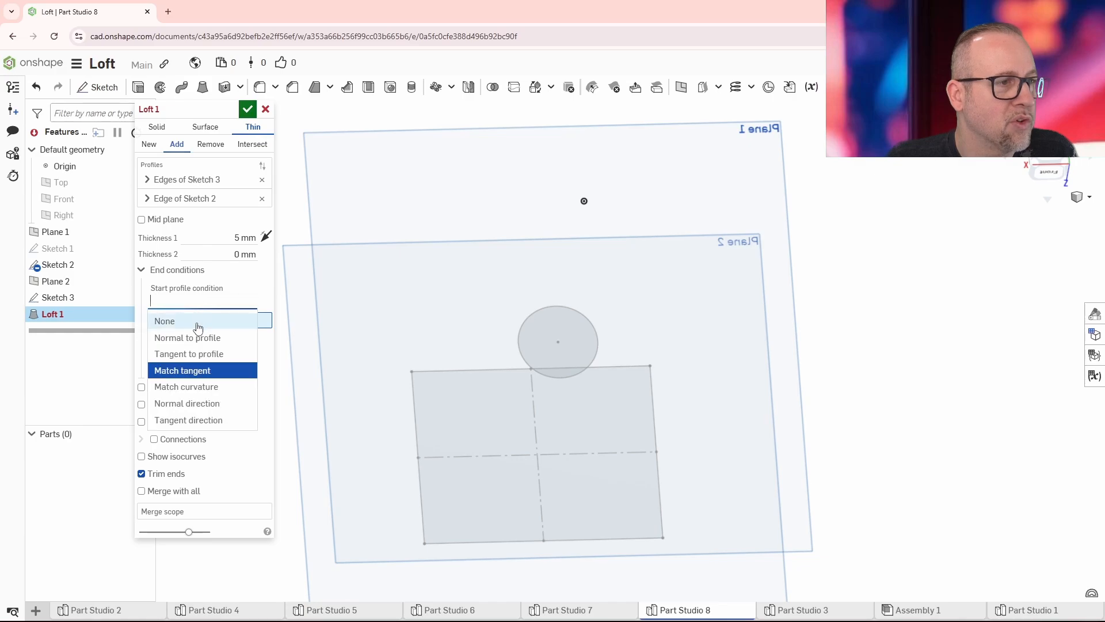
pyautogui.click(196, 340)
pyautogui.scroll(-4, 372, 367)
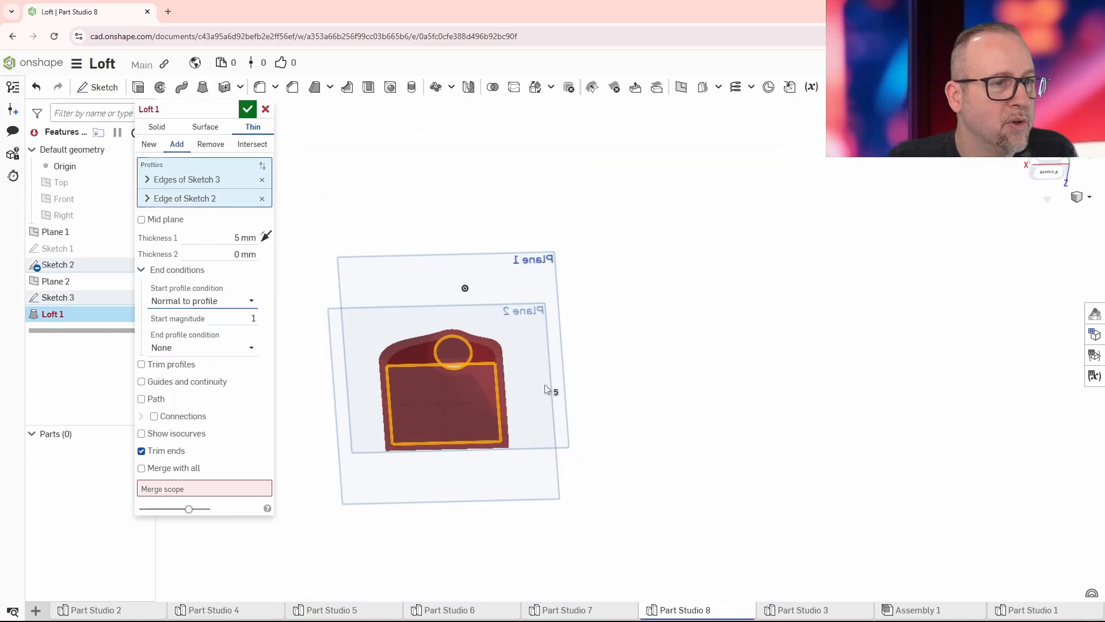
pyautogui.moveTo(544, 385); pyautogui.dragTo(553, 340, button='right')
# - Set the loft's start profile condition to None and enable merging with all parts
pyautogui.click(187, 301)
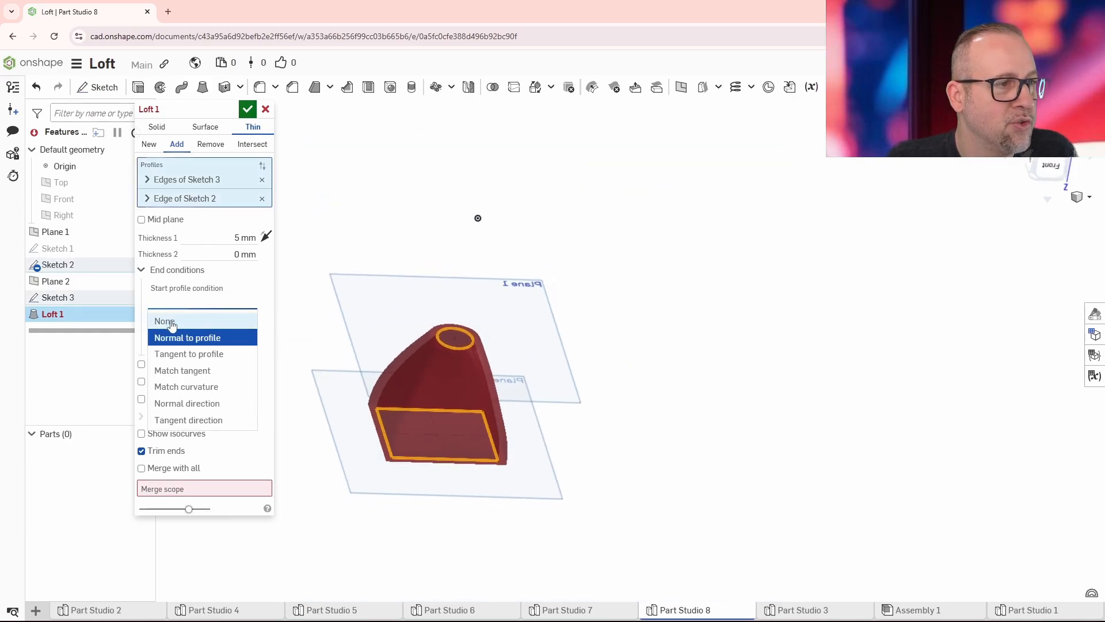
pyautogui.click(164, 320)
pyautogui.moveTo(662, 355); pyautogui.dragTo(665, 357, button='right')
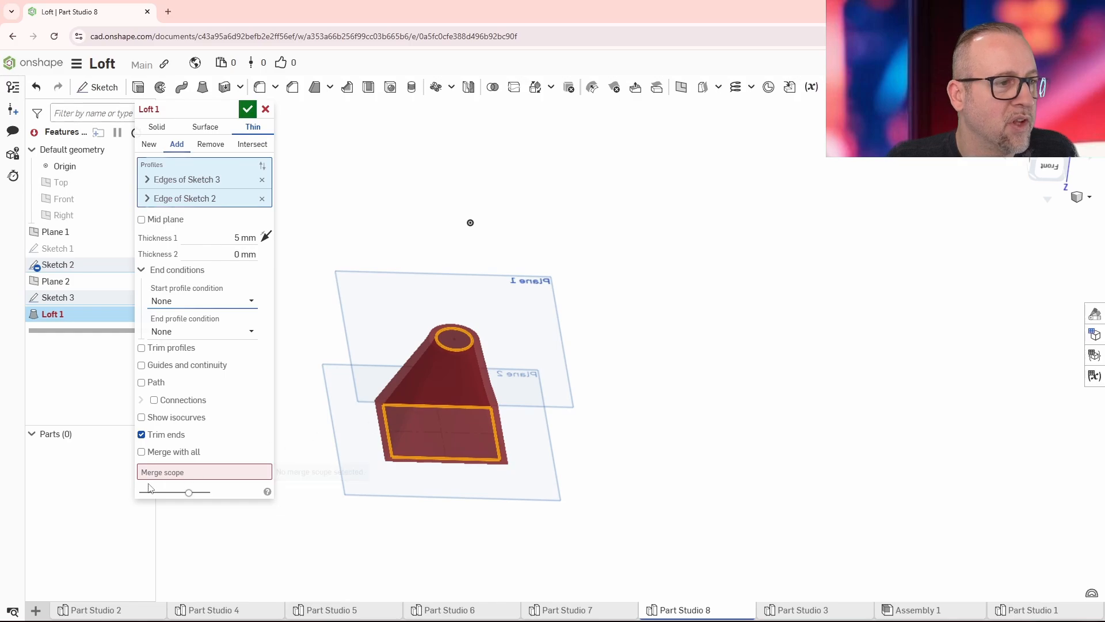
pyautogui.click(142, 452)
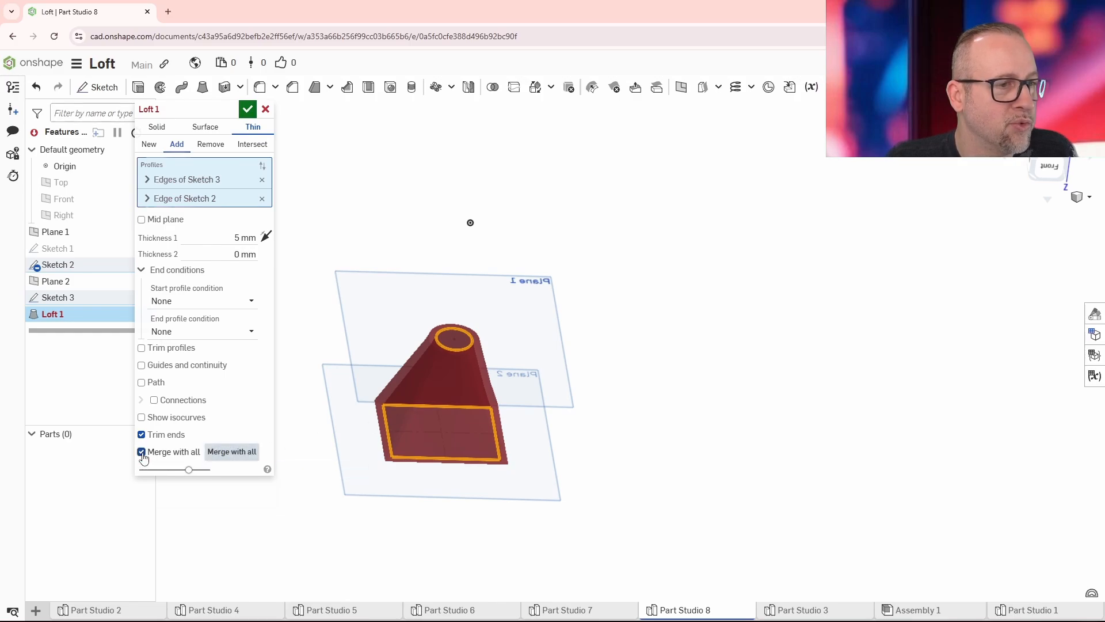
# - Disable merging with all parts and switch the thin loft's operation back to New
pyautogui.click(142, 453)
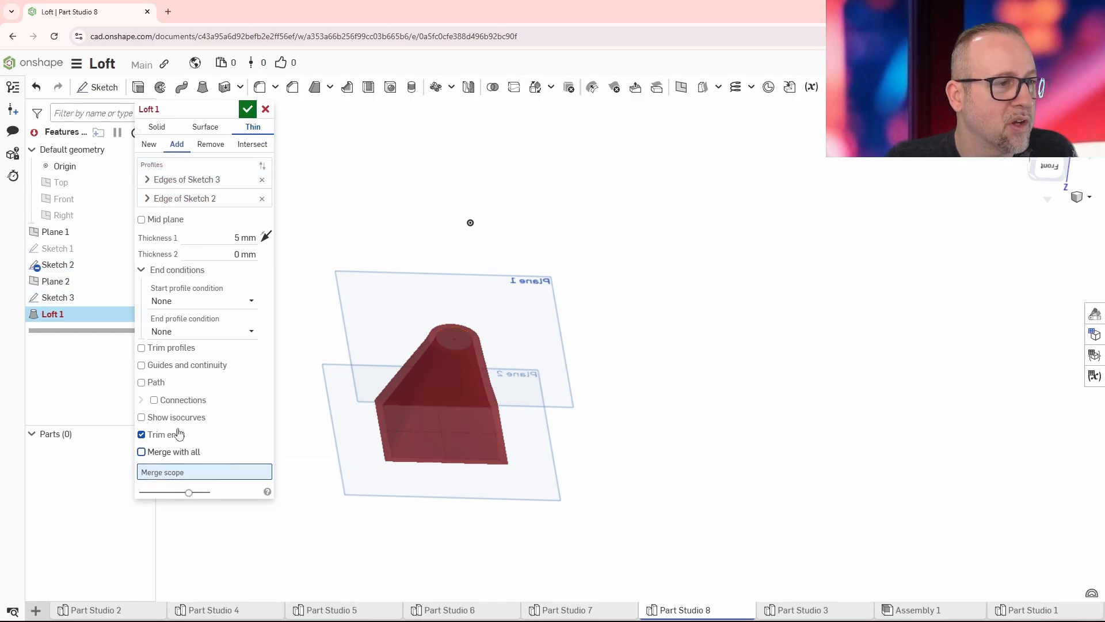
pyautogui.click(142, 366)
pyautogui.click(141, 366)
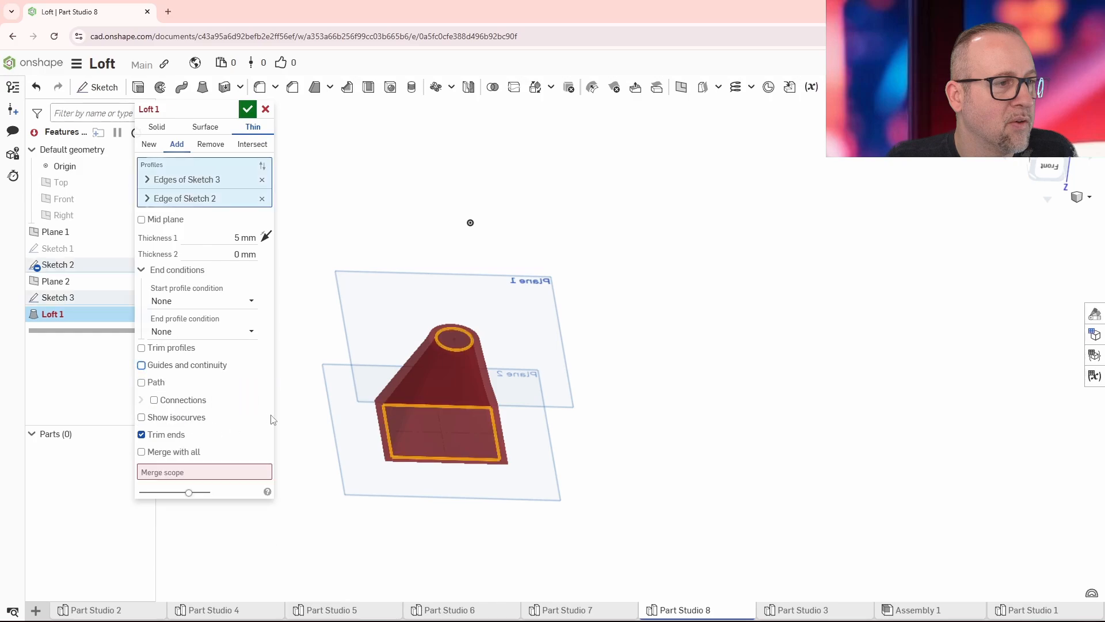
pyautogui.moveTo(625, 329); pyautogui.dragTo(624, 330, button='right')
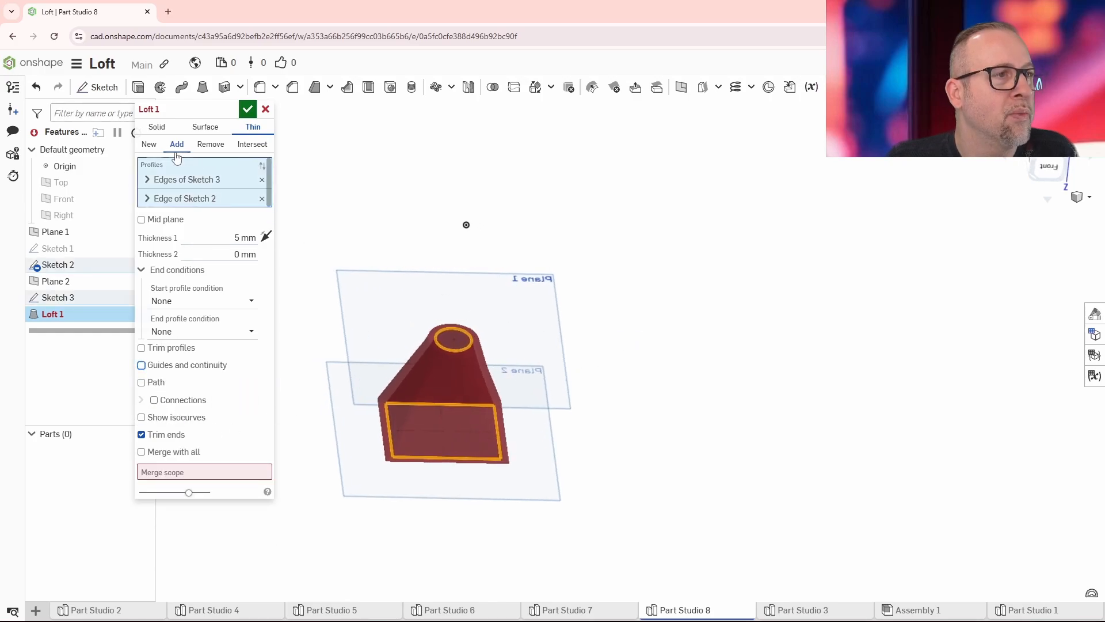
pyautogui.click(151, 145)
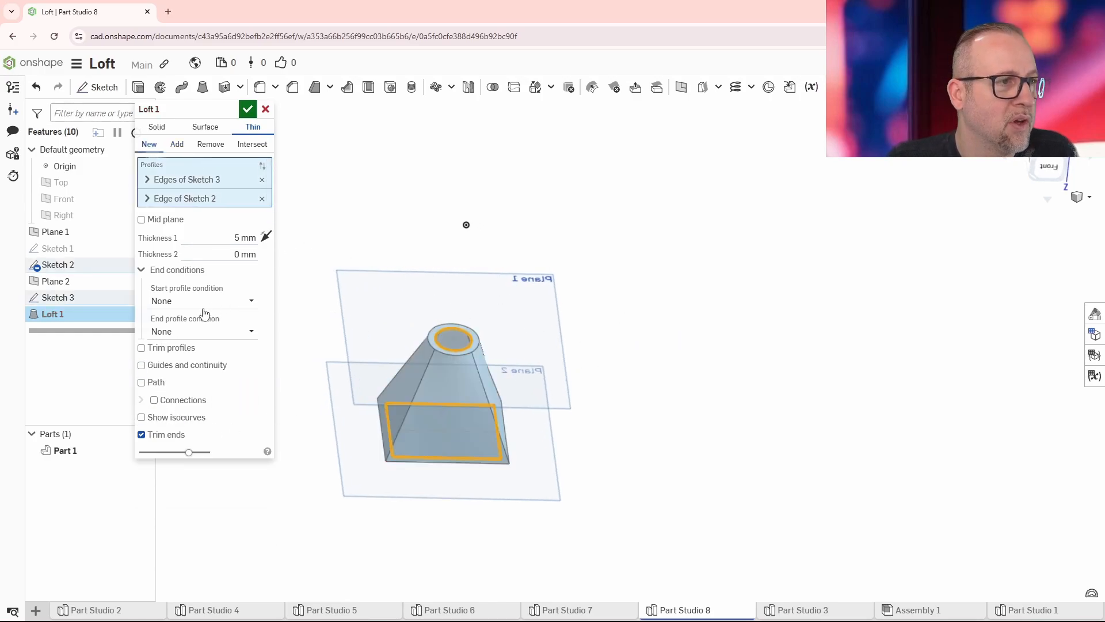
# - Try Normal to profile as both the end and start profile conditions of the thin loft, and return both to None
pyautogui.click(161, 332)
pyautogui.click(179, 365)
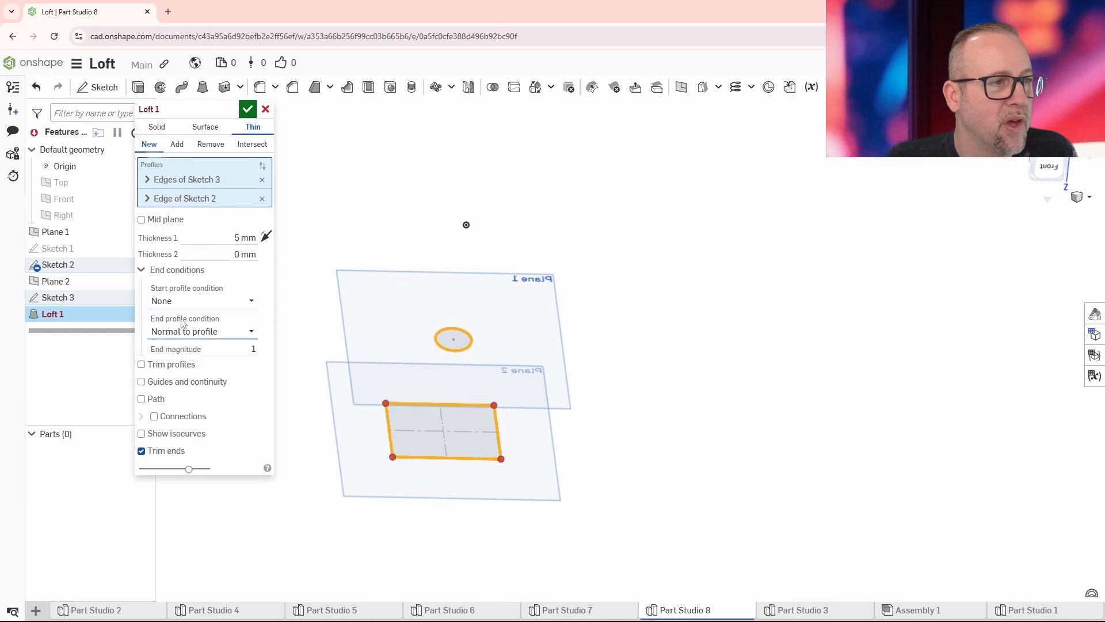
pyautogui.click(175, 302)
pyautogui.click(183, 335)
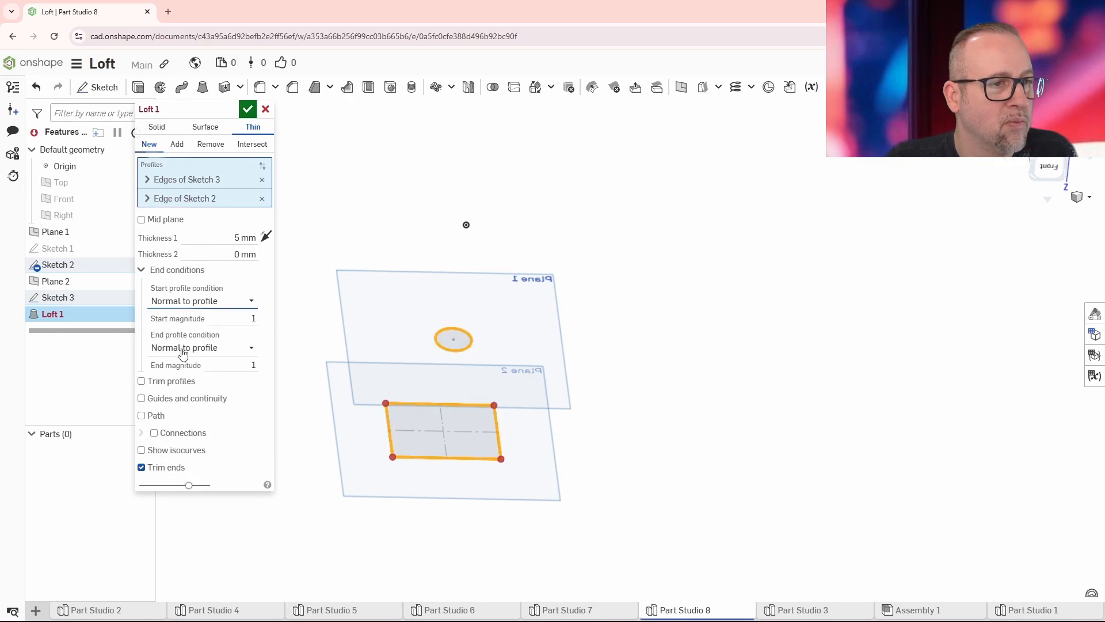
pyautogui.click(185, 302)
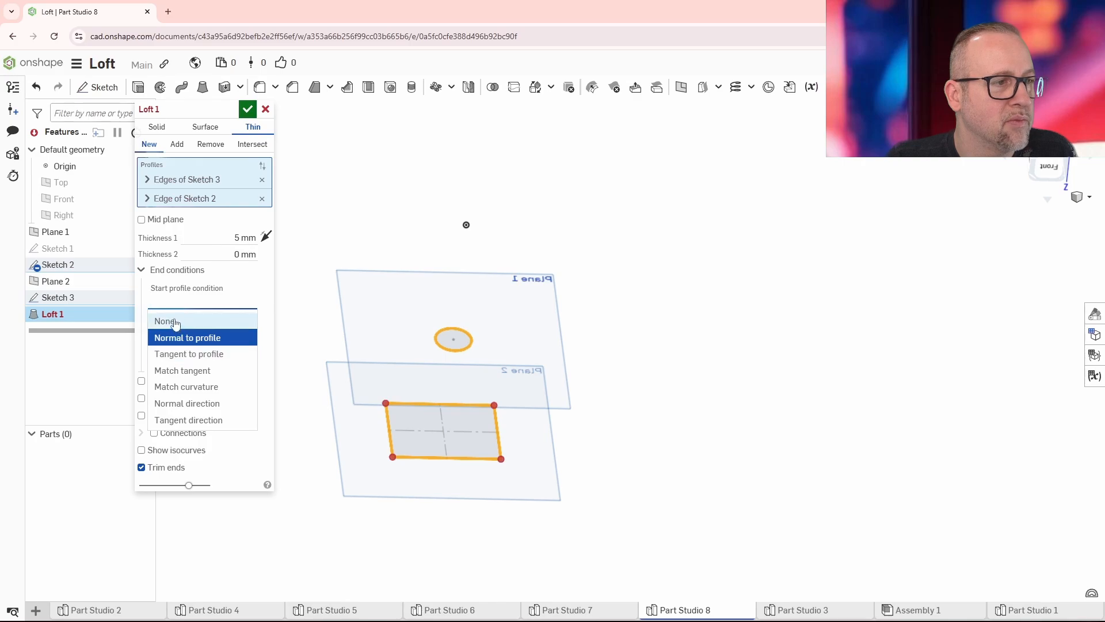
pyautogui.click(168, 320)
pyautogui.click(178, 333)
pyautogui.click(164, 348)
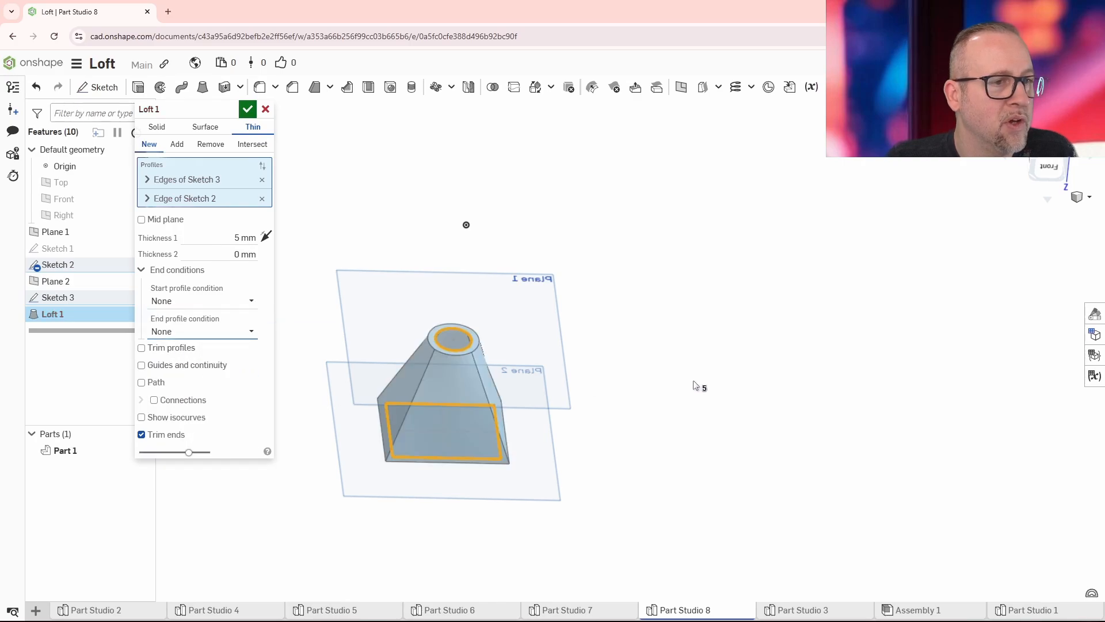
pyautogui.moveTo(698, 387)
pyautogui.mouseDown(button='right')
pyautogui.moveTo(710, 387)
pyautogui.moveTo(662, 360)
pyautogui.moveTo(698, 370)
pyautogui.moveTo(720, 360)
pyautogui.moveTo(650, 374)
pyautogui.moveTo(656, 395)
pyautogui.moveTo(716, 372)
pyautogui.moveTo(704, 372)
pyautogui.mouseUp(button='right')
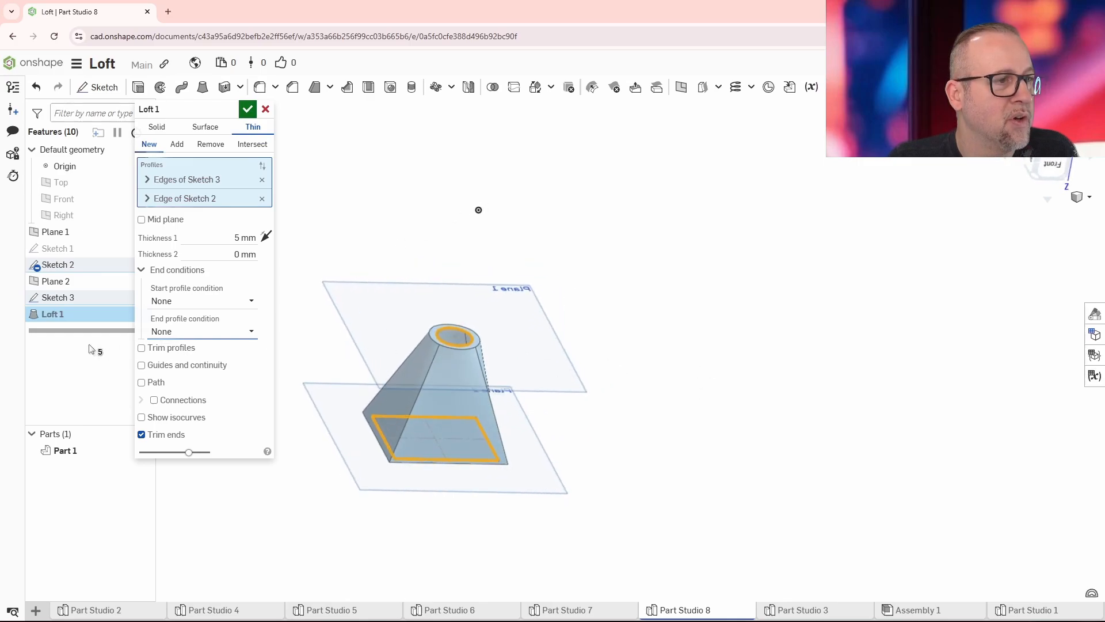
# - Enable Guides and continuity for the thin loft and try a rectangle edge and the circle as its path
pyautogui.click(142, 366)
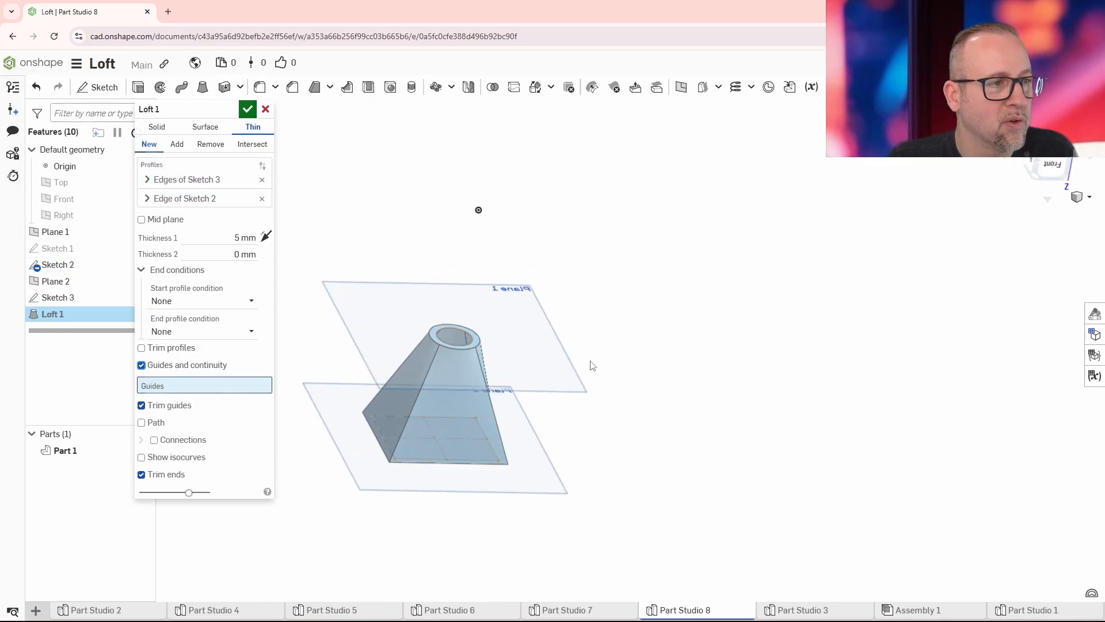
pyautogui.moveTo(589, 362); pyautogui.dragTo(609, 382, button='right')
pyautogui.click(142, 423)
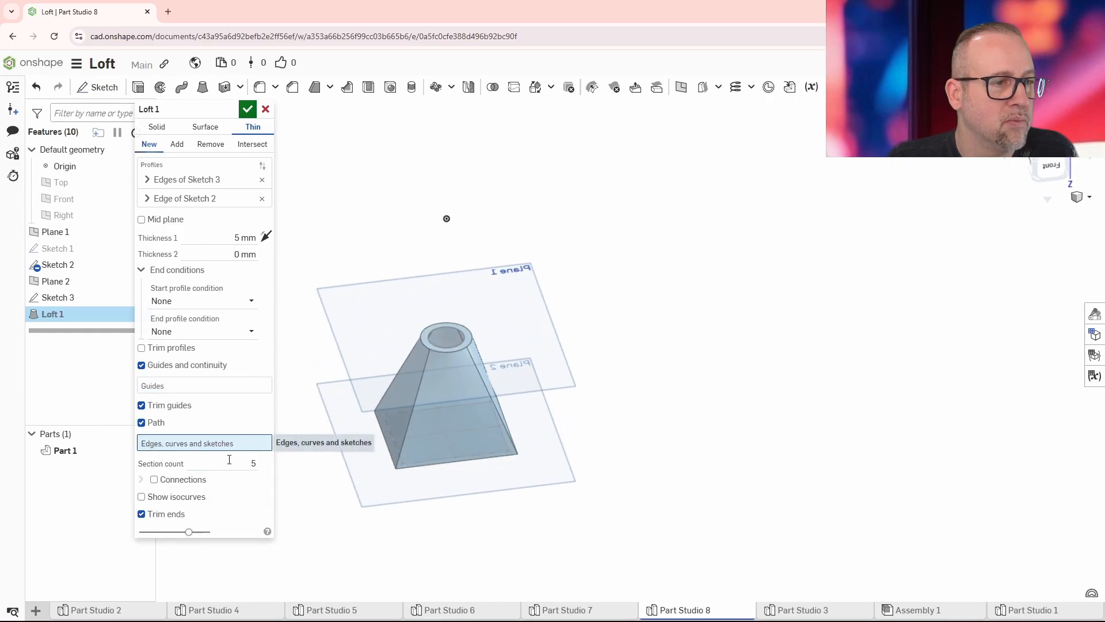
pyautogui.click(397, 451)
pyautogui.click(428, 342)
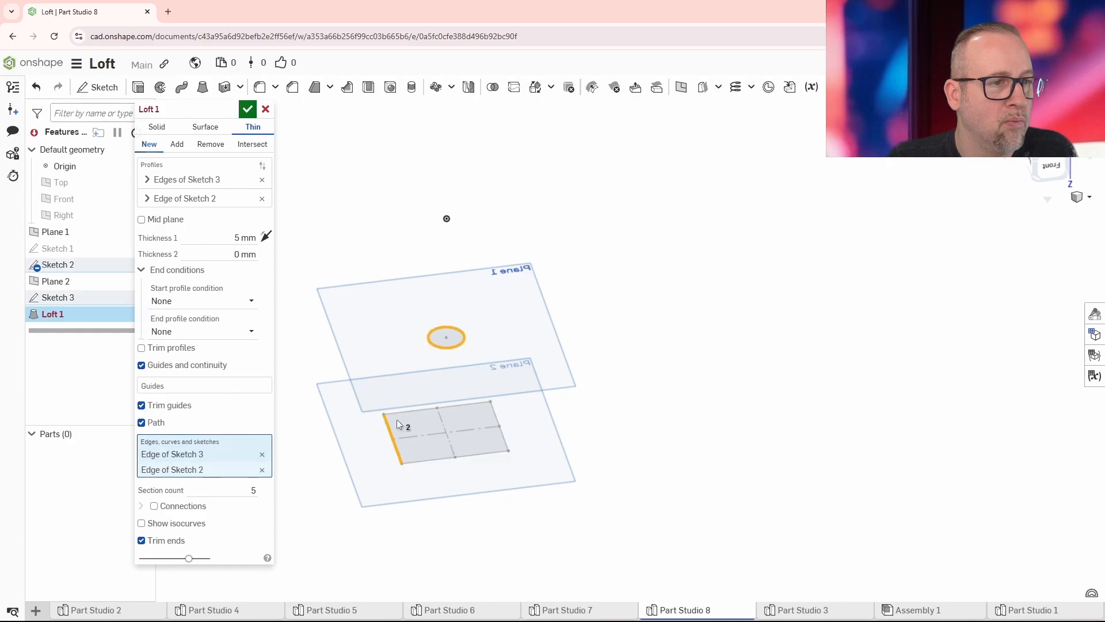
pyautogui.click(141, 423)
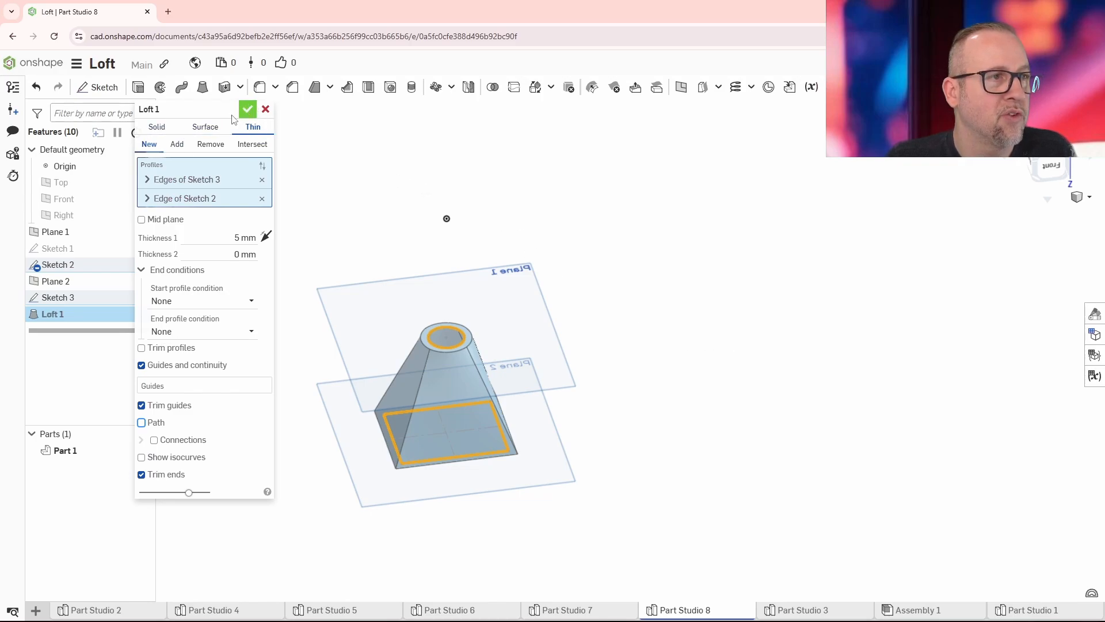
# - Switch to a solid loft from the Plane 2 rectangle to the Plane 1 circle, trying Normal to profile before None as start condition
pyautogui.click(161, 130)
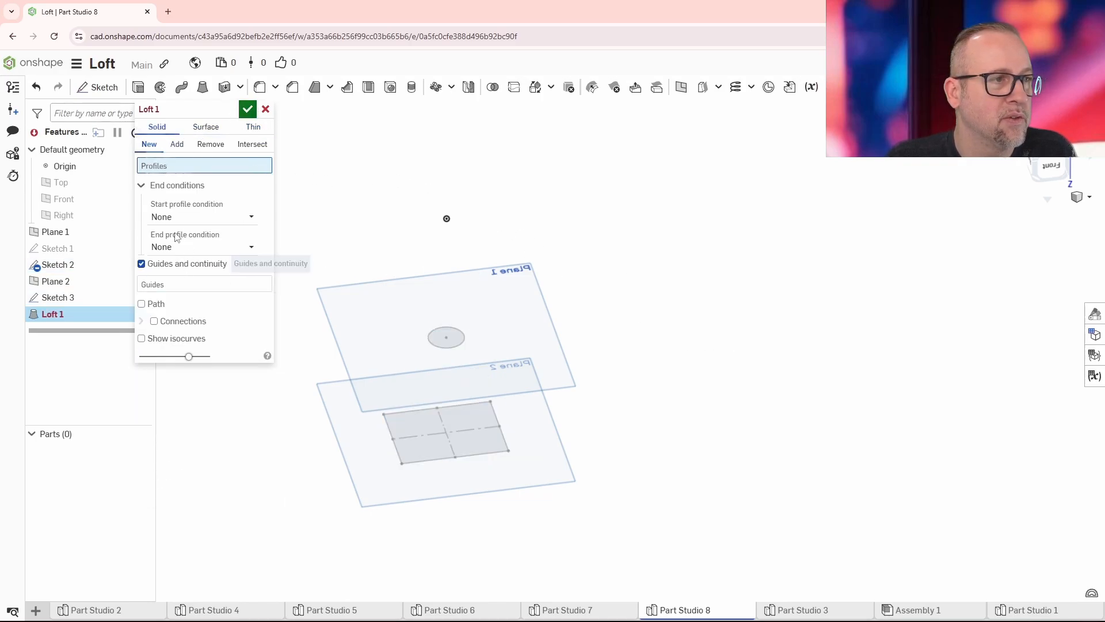
pyautogui.click(168, 217)
pyautogui.click(175, 251)
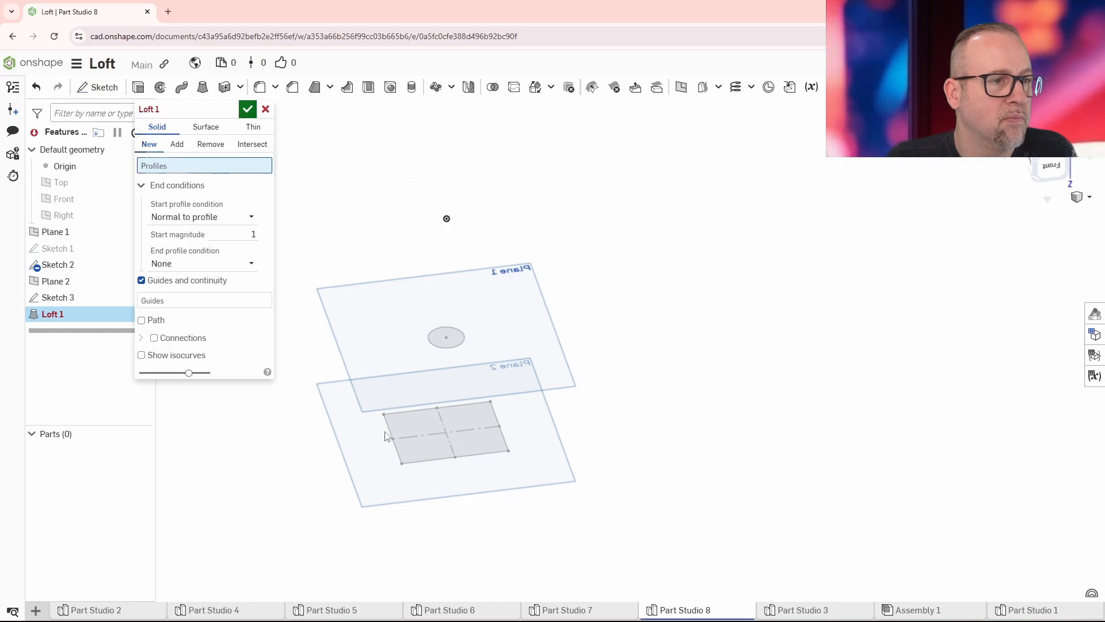
pyautogui.click(53, 303)
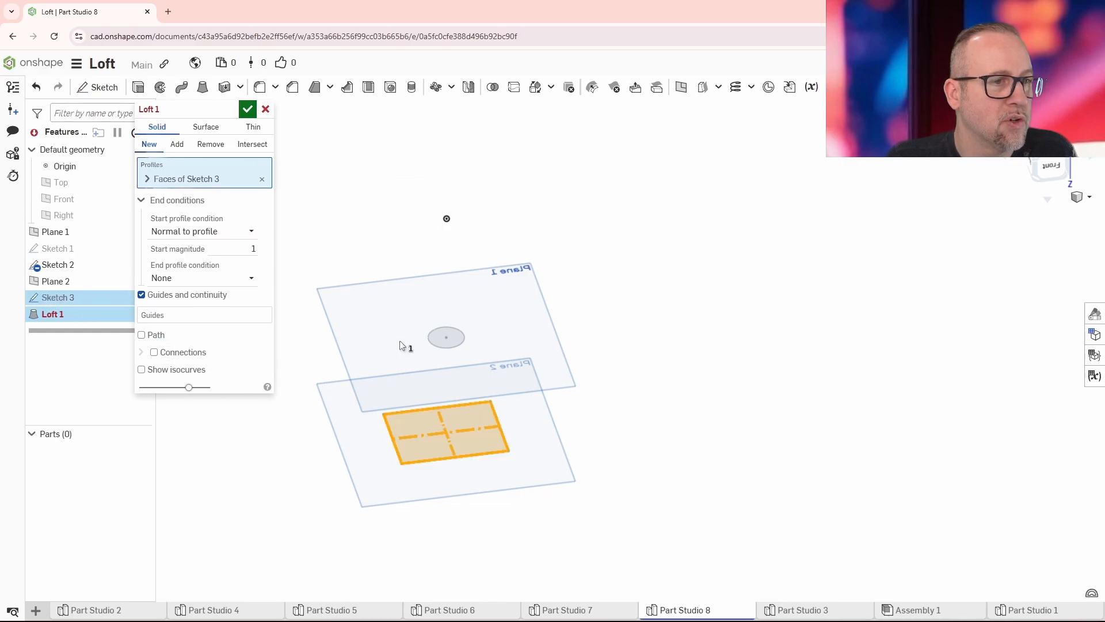
pyautogui.click(444, 340)
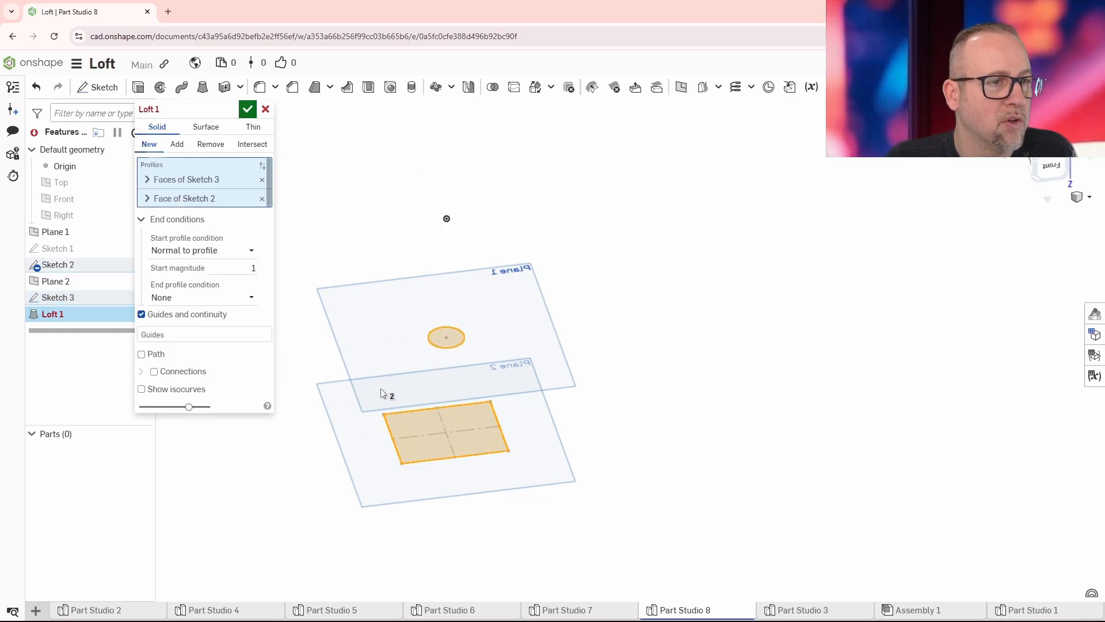
pyautogui.click(202, 250)
pyautogui.click(185, 265)
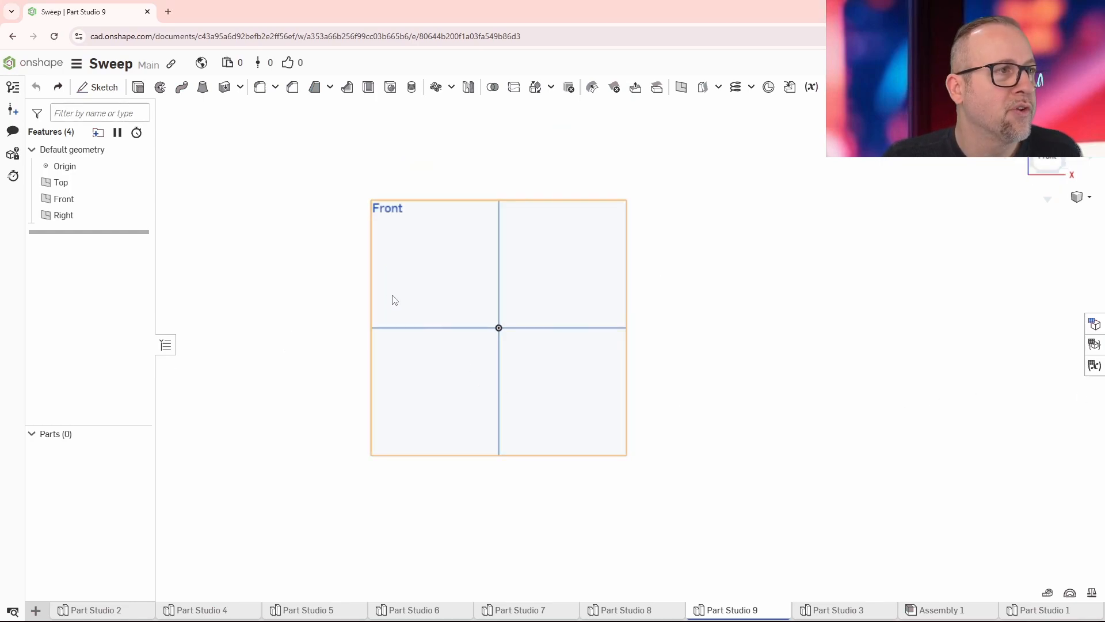
# - Start a sketch on the Front plane and draw a circle about 112 mm in diameter centred on the origin
pyautogui.moveTo(325, 389); pyautogui.dragTo(314, 370, button='right')
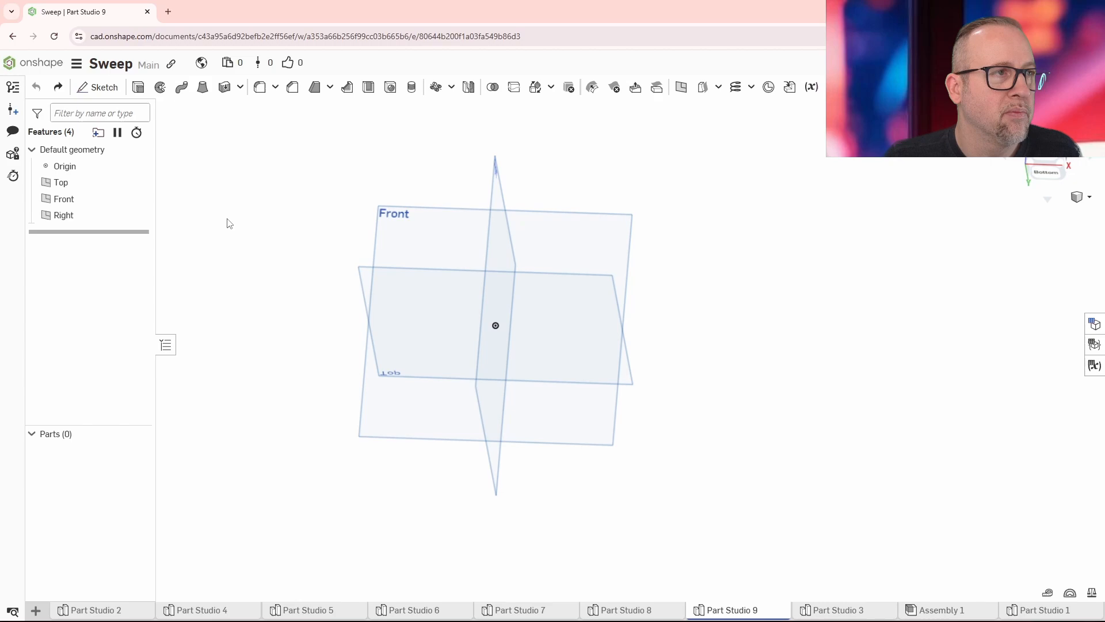
pyautogui.click(99, 87)
pyautogui.click(422, 248)
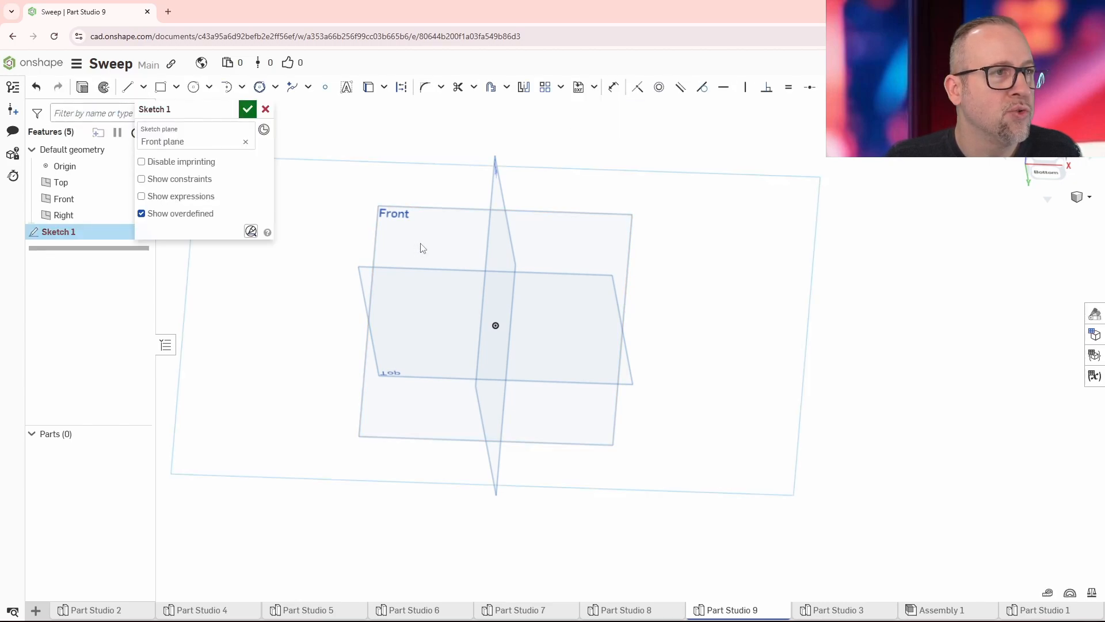
pyautogui.click(194, 87)
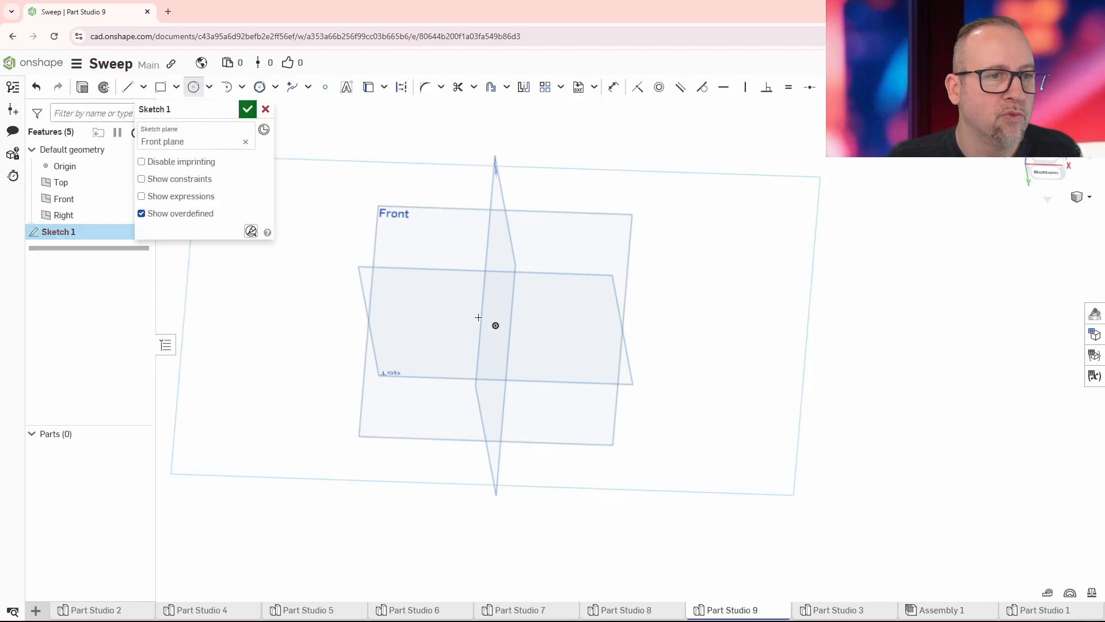
pyautogui.click(564, 263)
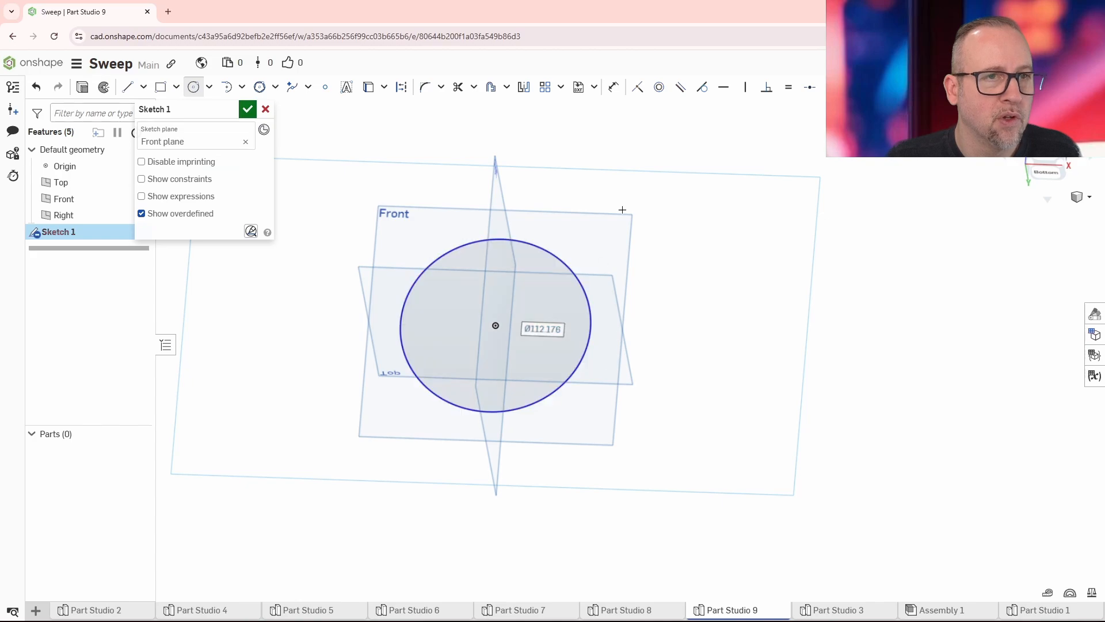
# - Dimension the circle's diameter to 75 mm and finish the sketch
pyautogui.click(613, 87)
pyautogui.click(563, 259)
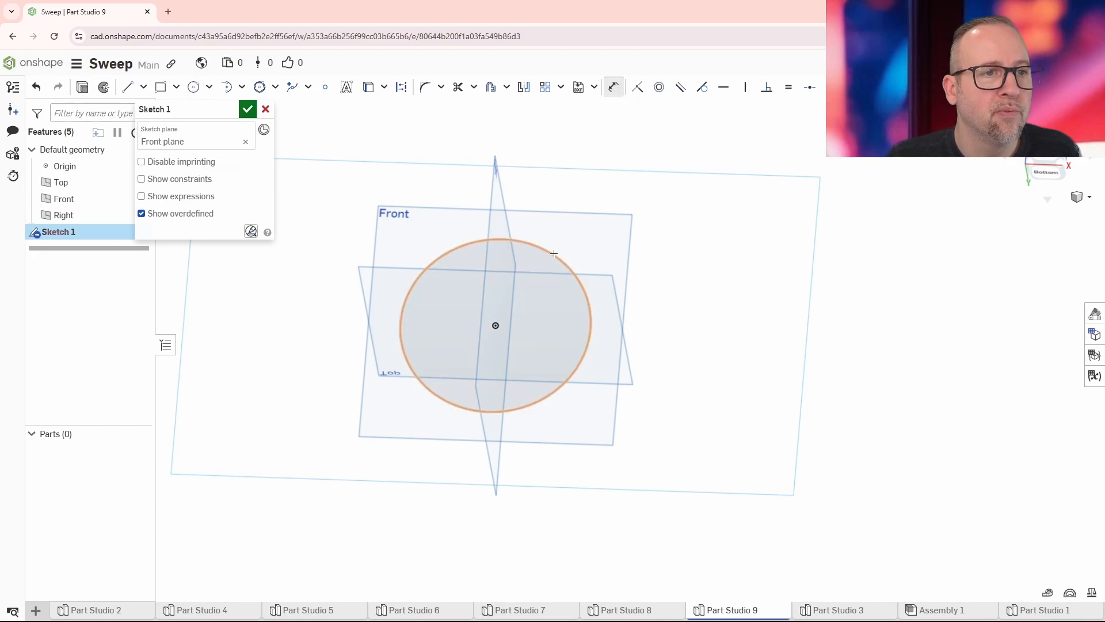
pyautogui.click(584, 234)
pyautogui.write('75')
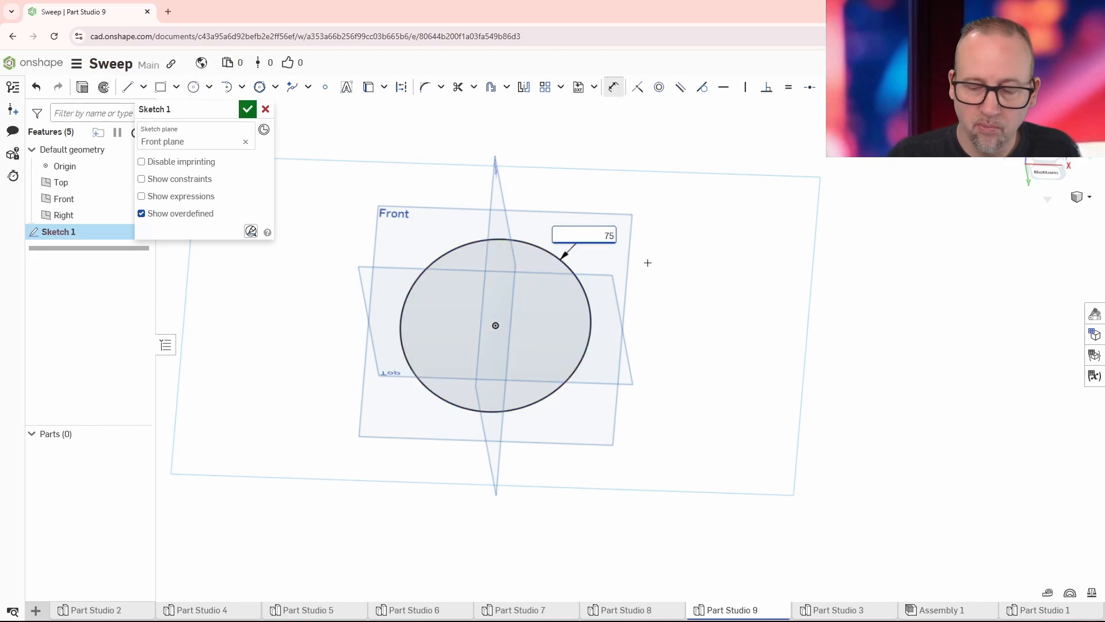
pyautogui.press('Return')
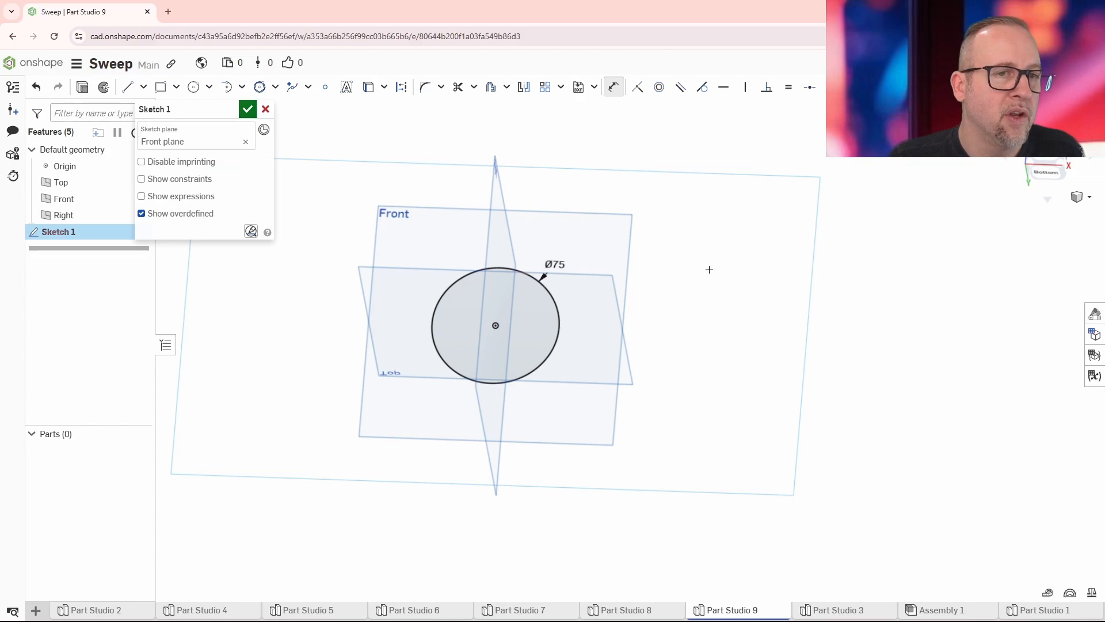
pyautogui.moveTo(709, 270)
pyautogui.mouseDown(button='right')
pyautogui.moveTo(710, 301)
pyautogui.moveTo(689, 303)
pyautogui.moveTo(715, 244)
pyautogui.moveTo(691, 216)
pyautogui.mouseUp(button='right')
pyautogui.click(248, 109)
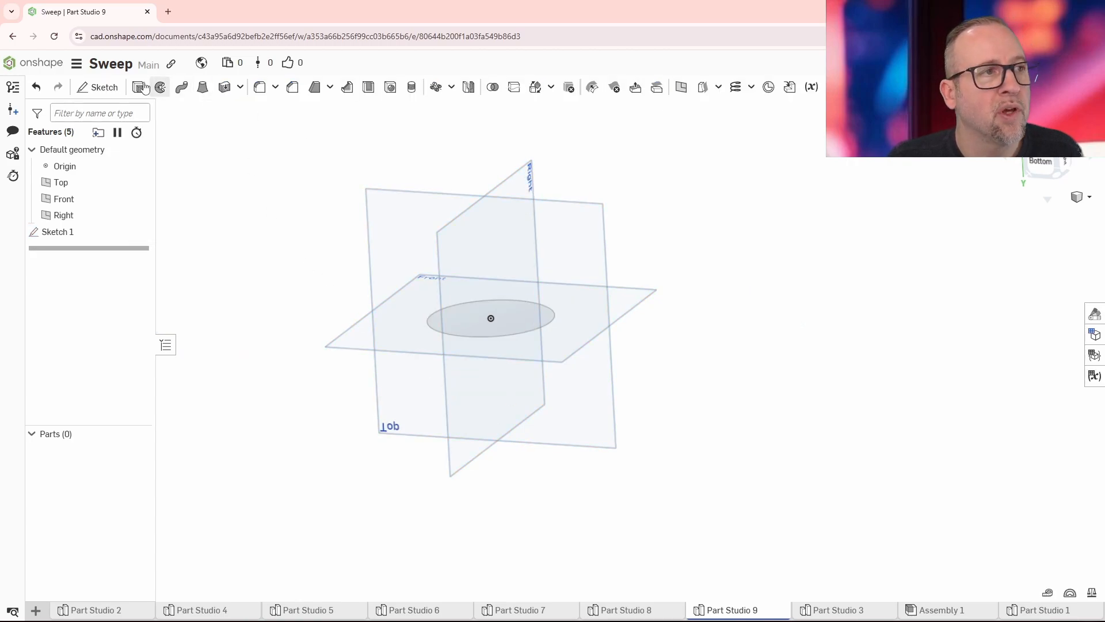
# - Start a sketch on the Right plane and draw a line about 107 mm long from the origin, perpendicular to the circle's plane
pyautogui.click(90, 87)
pyautogui.click(525, 179)
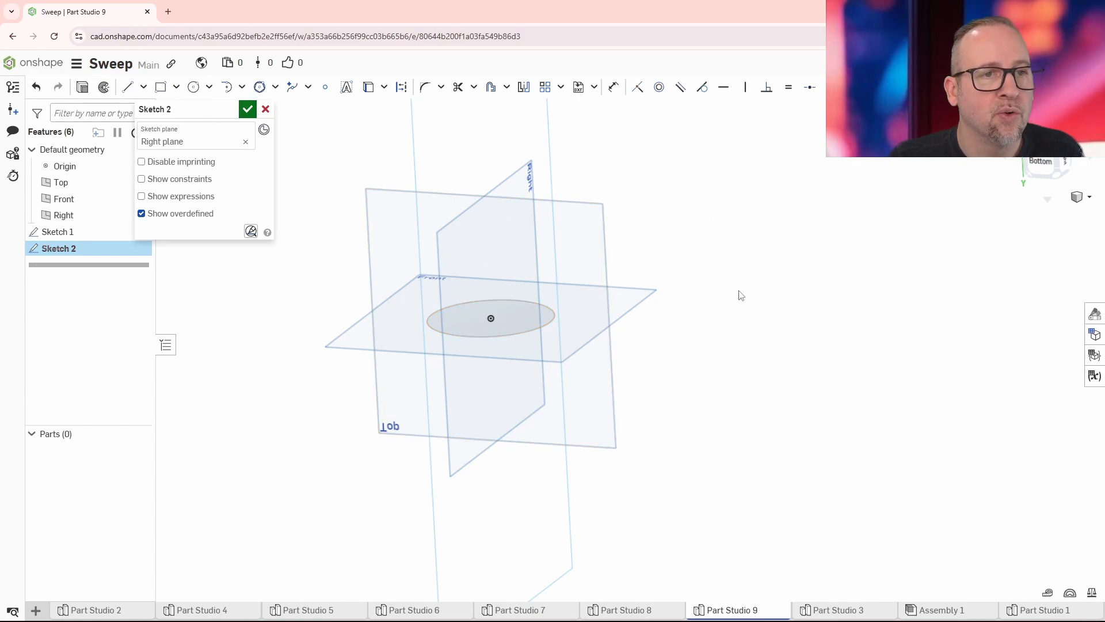
pyautogui.moveTo(741, 295); pyautogui.dragTo(725, 409, button='middle')
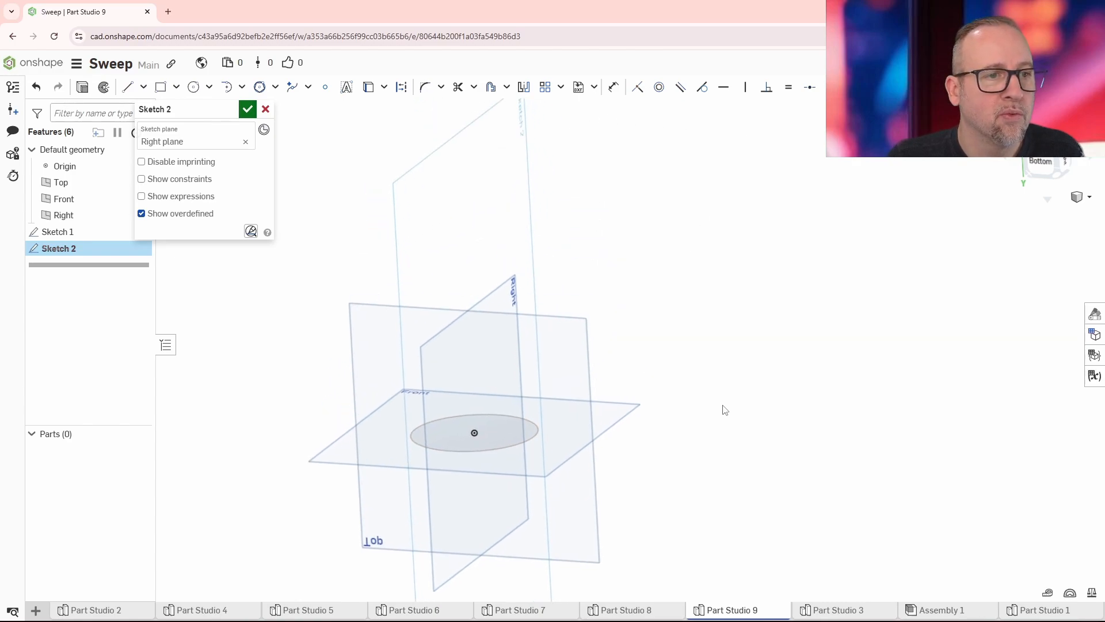
pyautogui.click(127, 87)
pyautogui.click(476, 431)
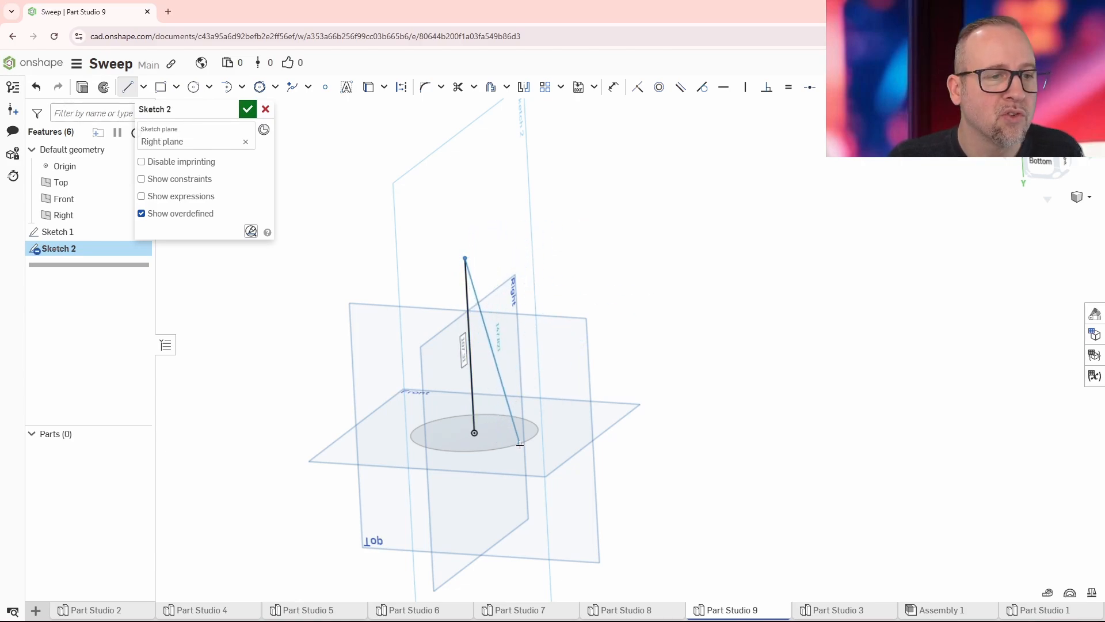
pyautogui.press('a')
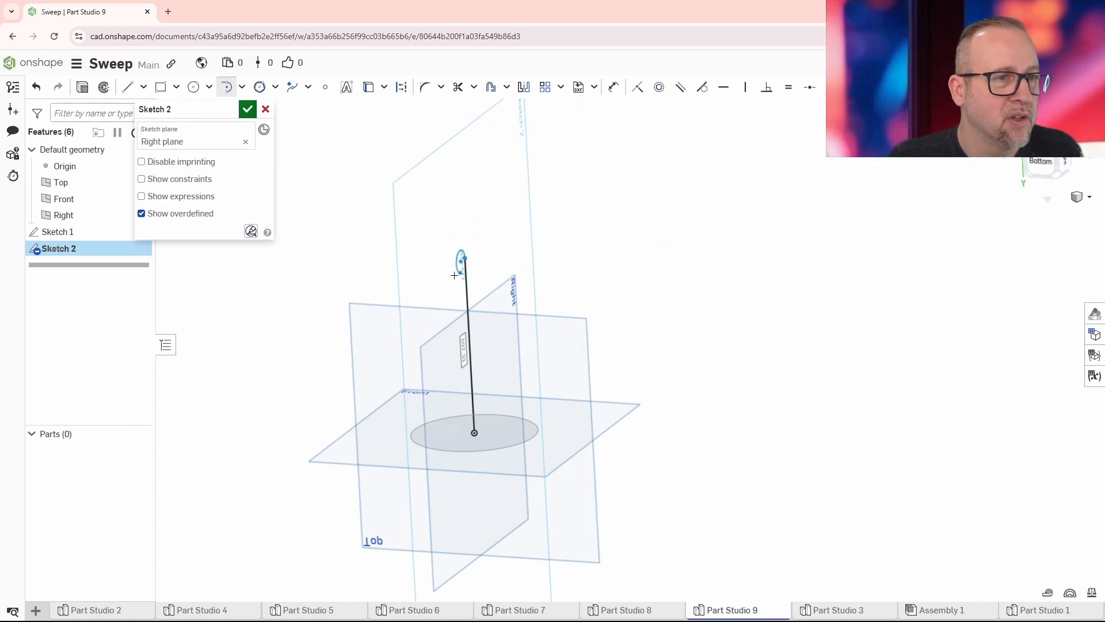
pyautogui.press('Escape')
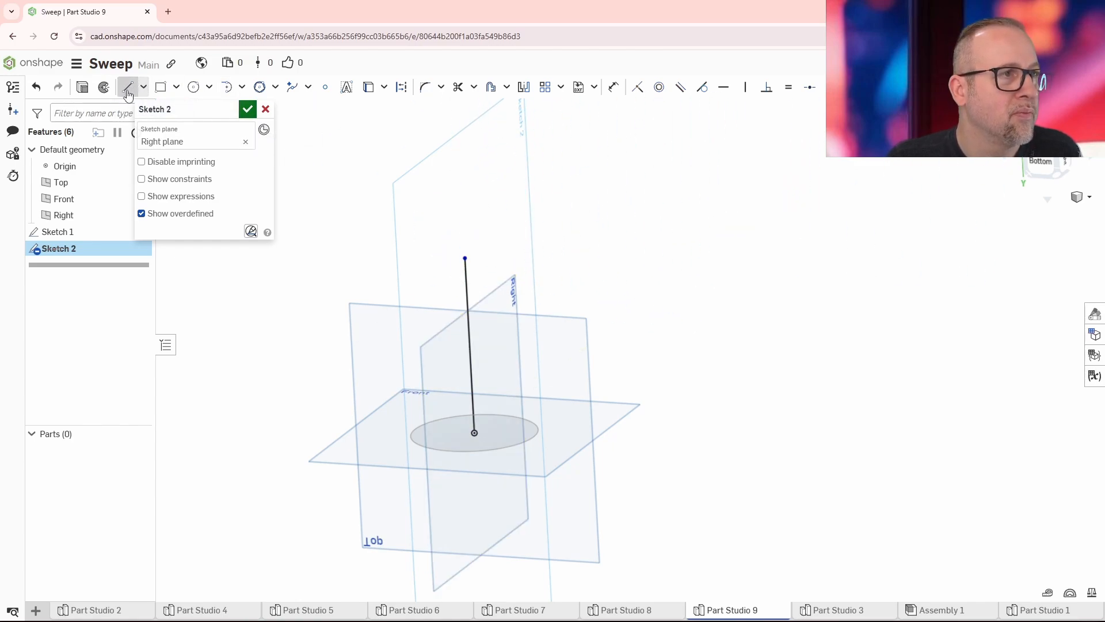
# - Draw a second line about 500 mm long from the first line's free end, roughly perpendicular to it
pyautogui.click(465, 259)
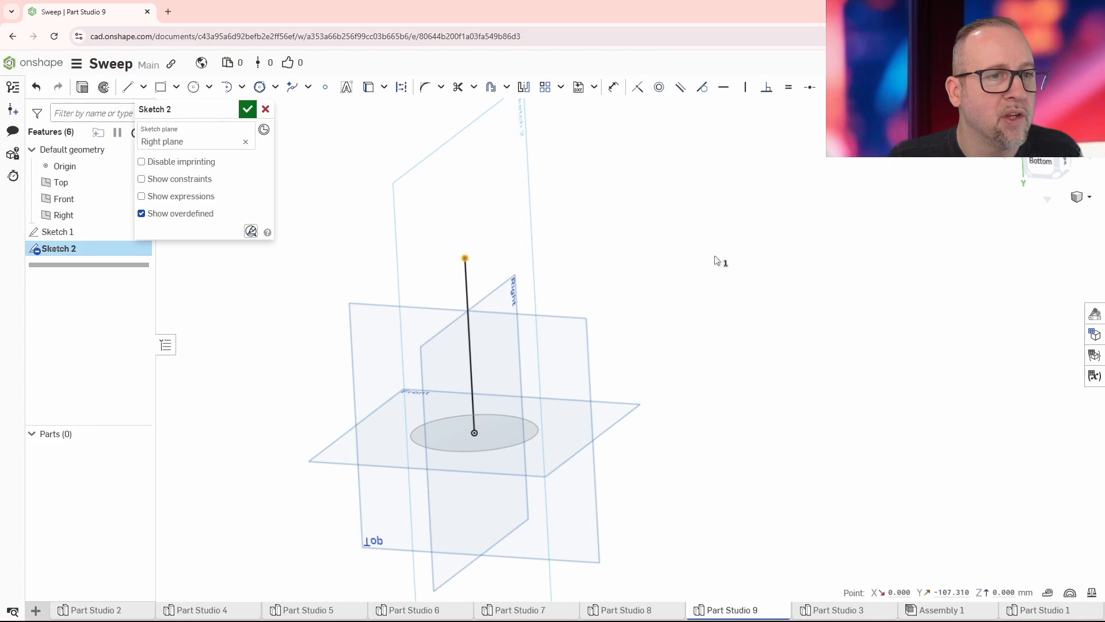
pyautogui.click(127, 87)
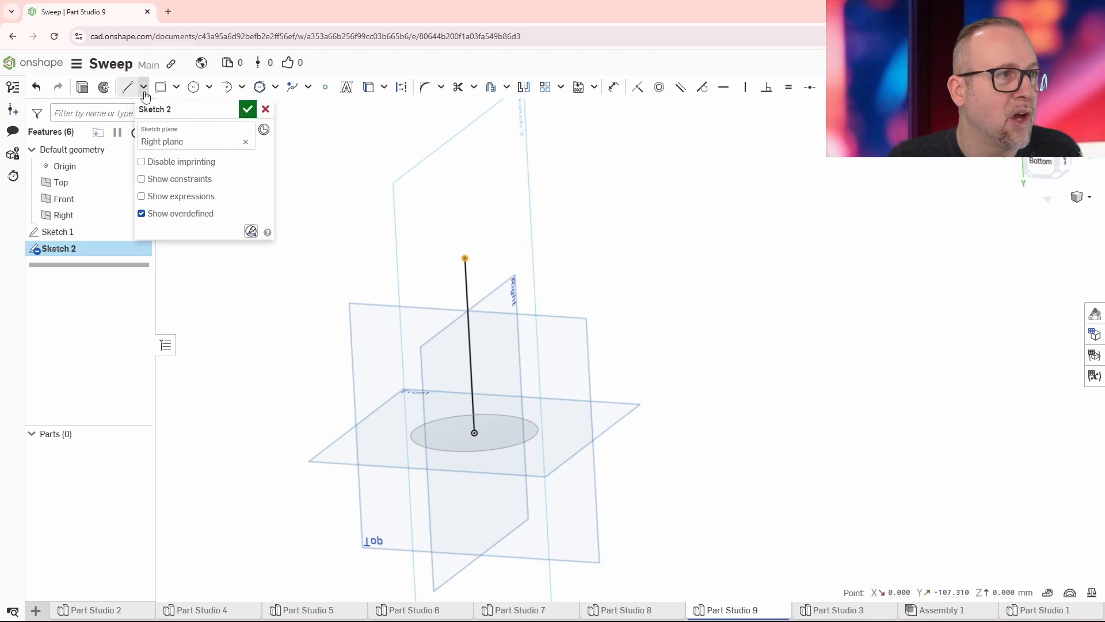
pyautogui.click(464, 258)
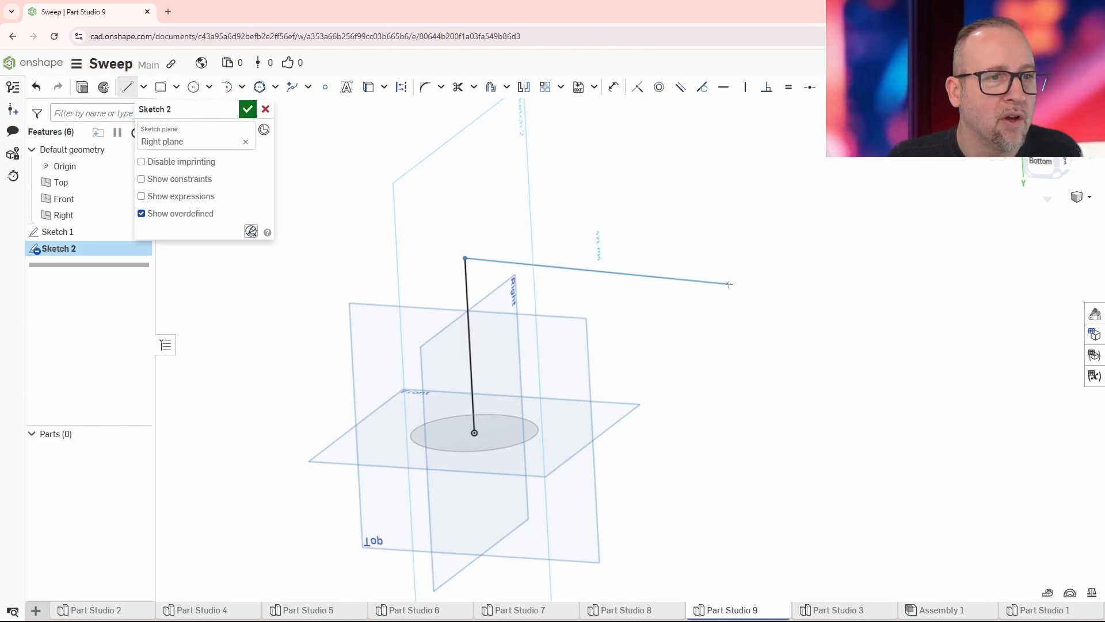
pyautogui.moveTo(758, 318); pyautogui.dragTo(786, 317, button='right')
pyautogui.click(1036, 167)
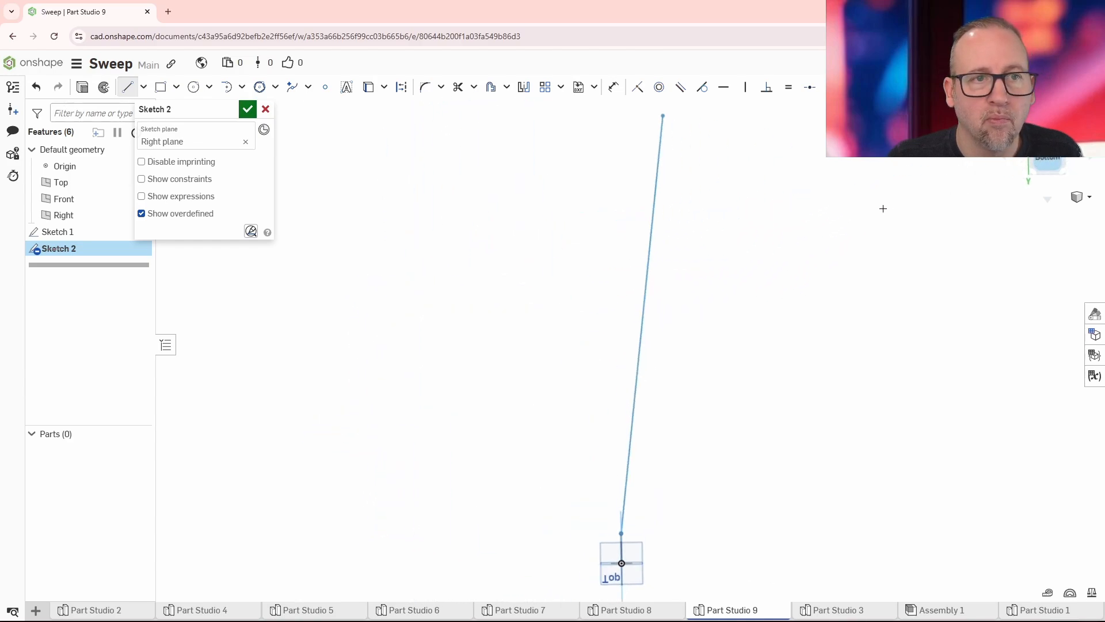
pyautogui.scroll(-3, 690, 501)
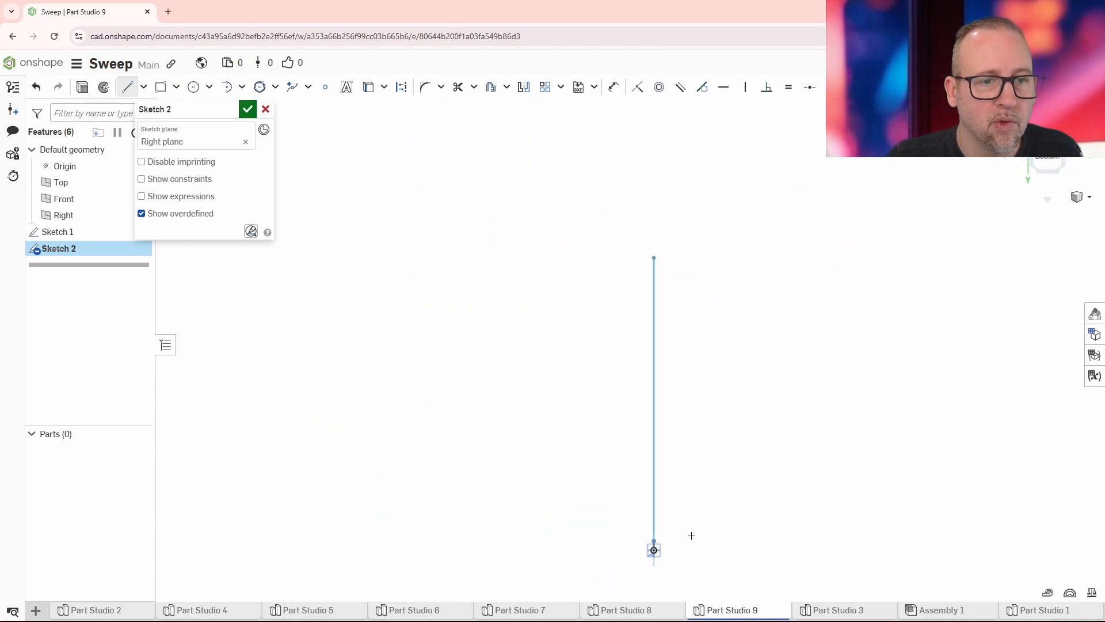
pyautogui.moveTo(688, 522); pyautogui.dragTo(576, 352, button='middle')
pyautogui.scroll(8, 530, 370)
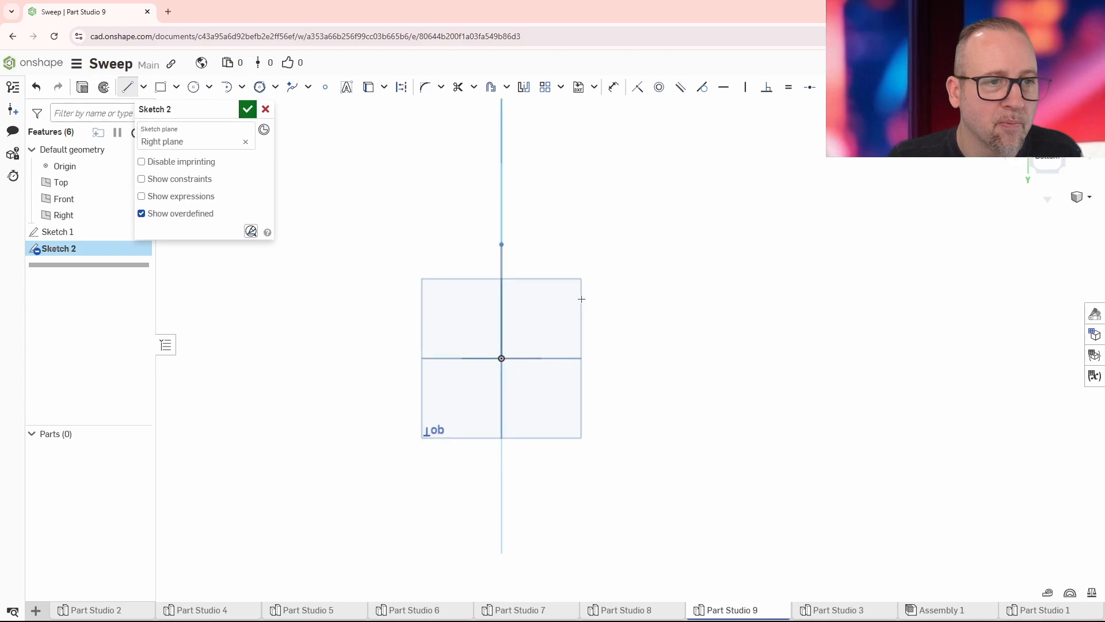
pyautogui.scroll(-5, 672, 302)
pyautogui.moveTo(681, 308); pyautogui.dragTo(701, 332, button='right')
pyautogui.click(896, 234)
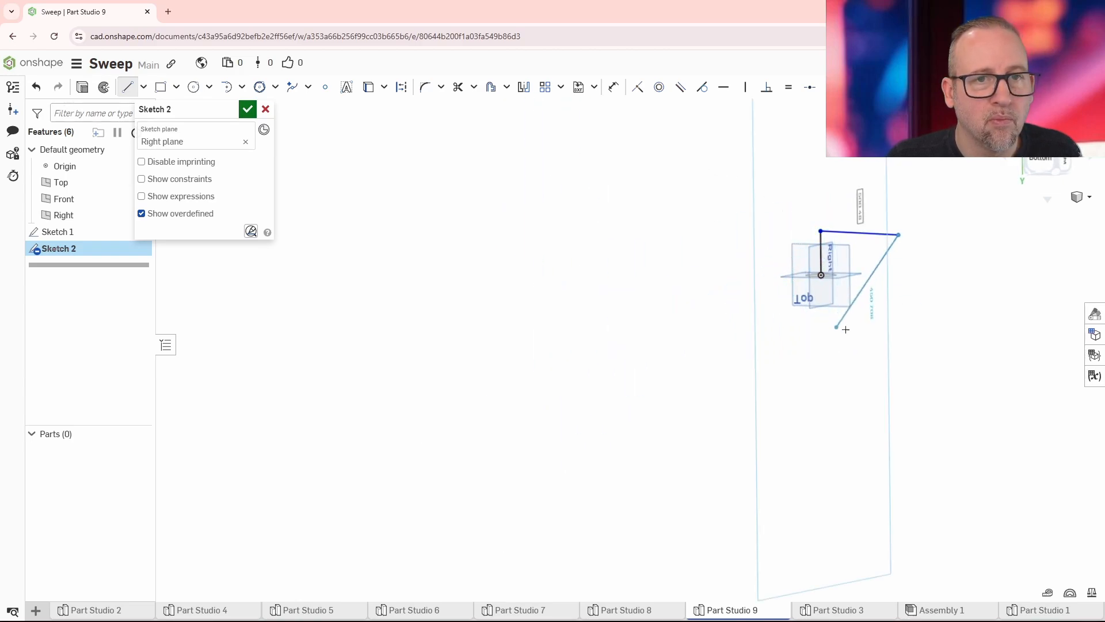
pyautogui.rightClick(985, 230)
pyautogui.click(987, 230)
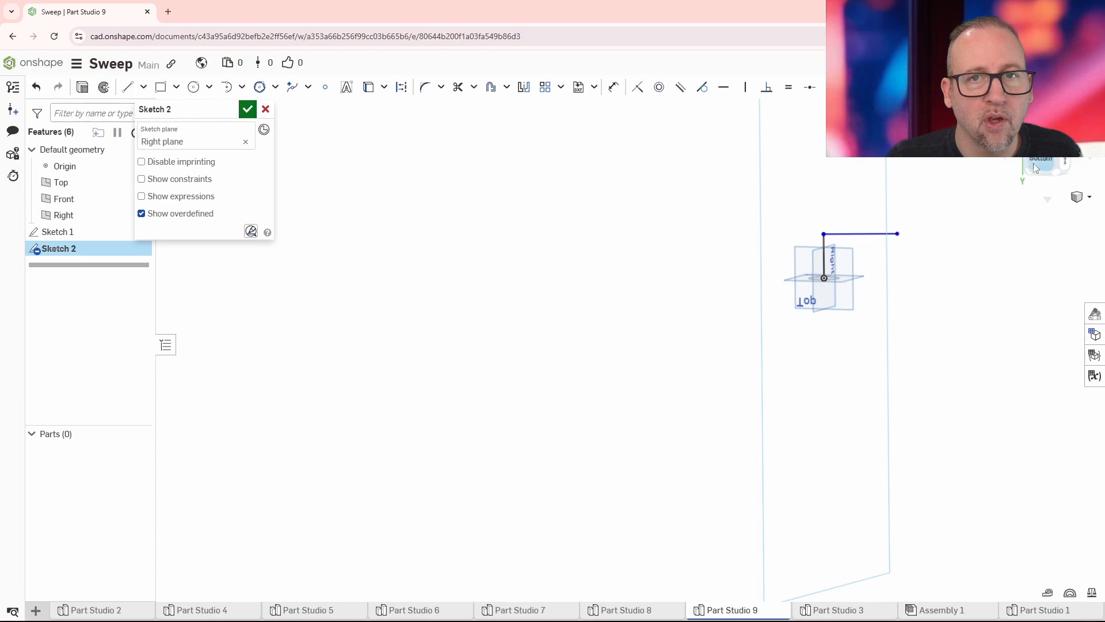
# - Apply a Vertical constraint to the second line of the path sketch
pyautogui.click(1035, 163)
pyautogui.moveTo(769, 282)
pyautogui.mouseDown(button='right')
pyautogui.moveTo(866, 288)
pyautogui.moveTo(895, 265)
pyautogui.mouseUp(button='right')
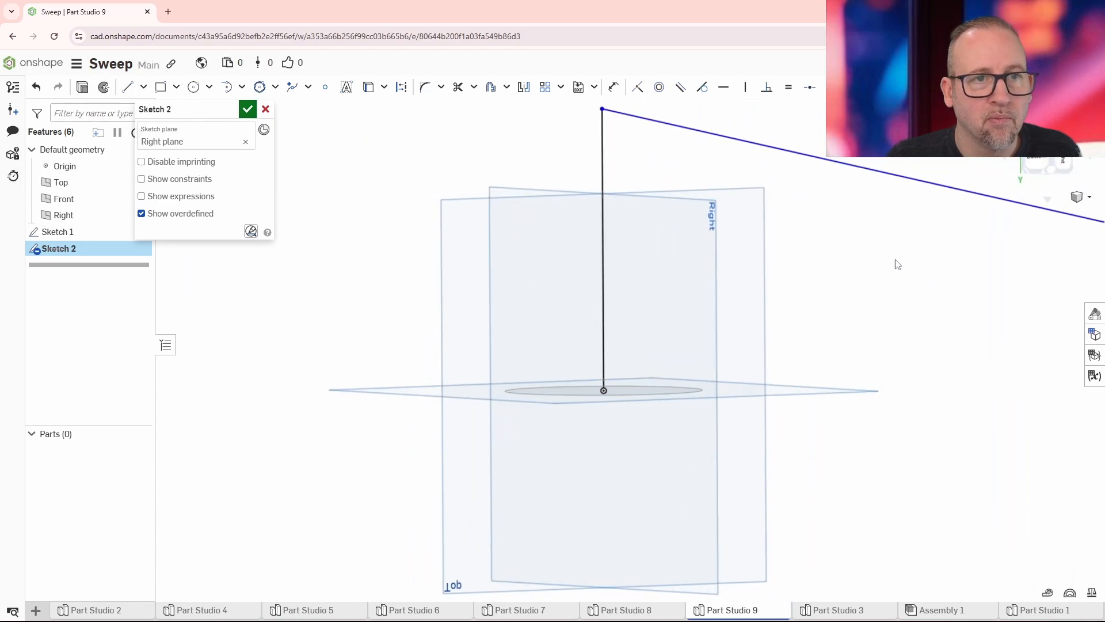
pyautogui.click(1053, 163)
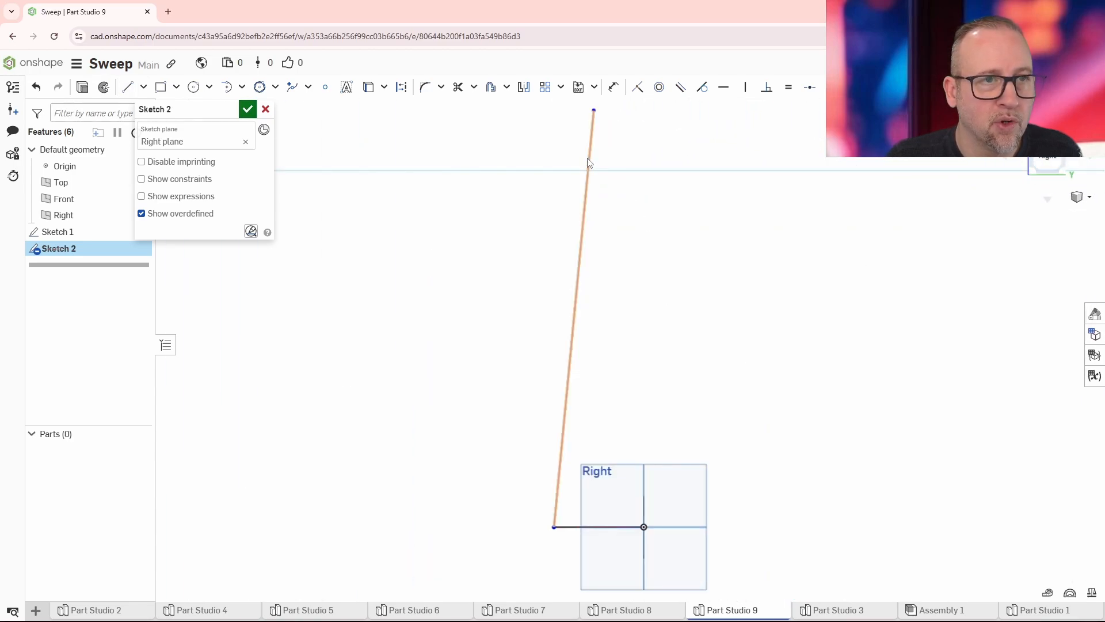
pyautogui.click(583, 262)
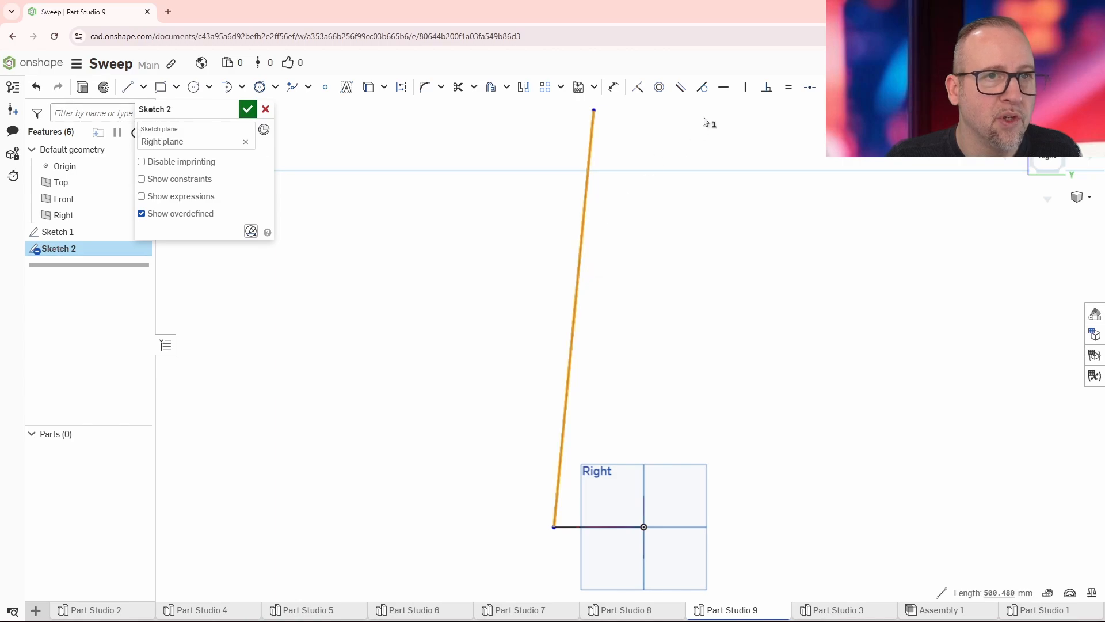
pyautogui.click(745, 87)
# - Reposition the second line's free end to shorten that line and lengthen the first line of the path
pyautogui.moveTo(657, 298)
pyautogui.mouseDown(button='right')
pyautogui.moveTo(599, 286)
pyautogui.moveTo(604, 394)
pyautogui.moveTo(627, 377)
pyautogui.mouseUp(button='right')
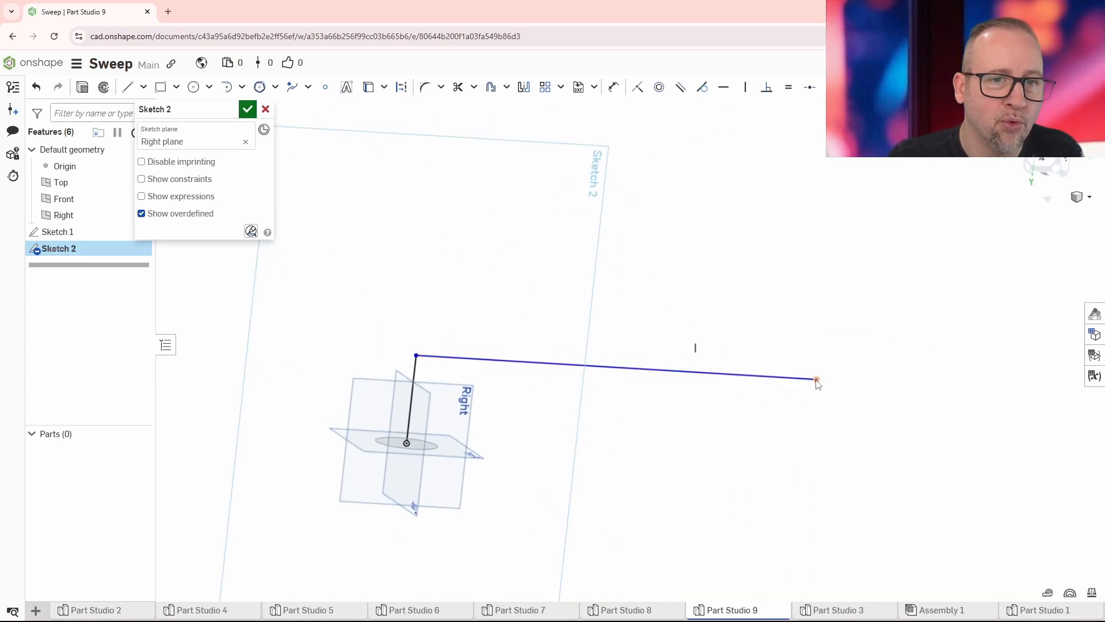
pyautogui.moveTo(818, 379); pyautogui.dragTo(537, 284)
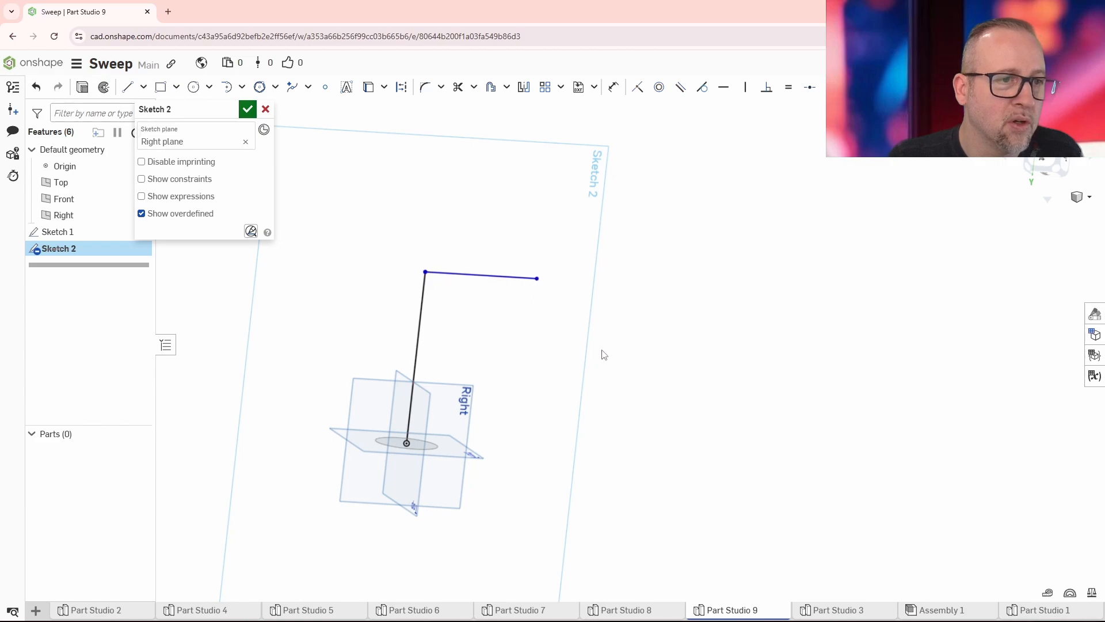
pyautogui.moveTo(602, 353)
pyautogui.mouseDown(button='right')
pyautogui.moveTo(633, 365)
pyautogui.moveTo(615, 374)
pyautogui.mouseUp(button='right')
pyautogui.scroll(4, 370, 283)
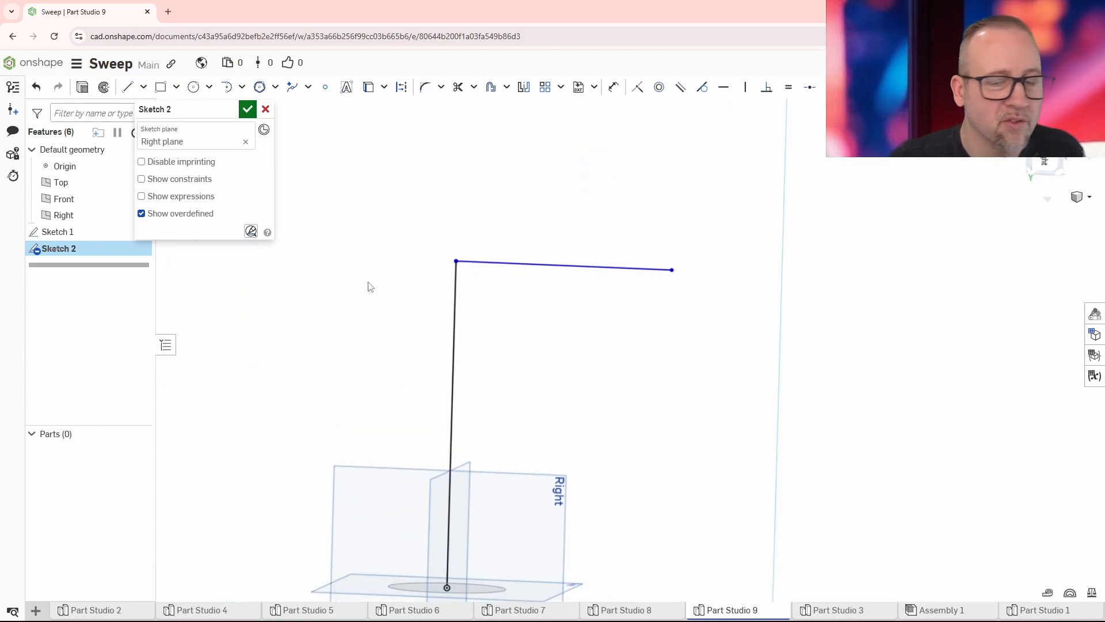
# - Fillet the corner between the two path lines with a 50 mm radius
pyautogui.moveTo(508, 317)
pyautogui.mouseDown(button='right')
pyautogui.moveTo(589, 313)
pyautogui.moveTo(570, 276)
pyautogui.mouseUp(button='right')
pyautogui.click(429, 89)
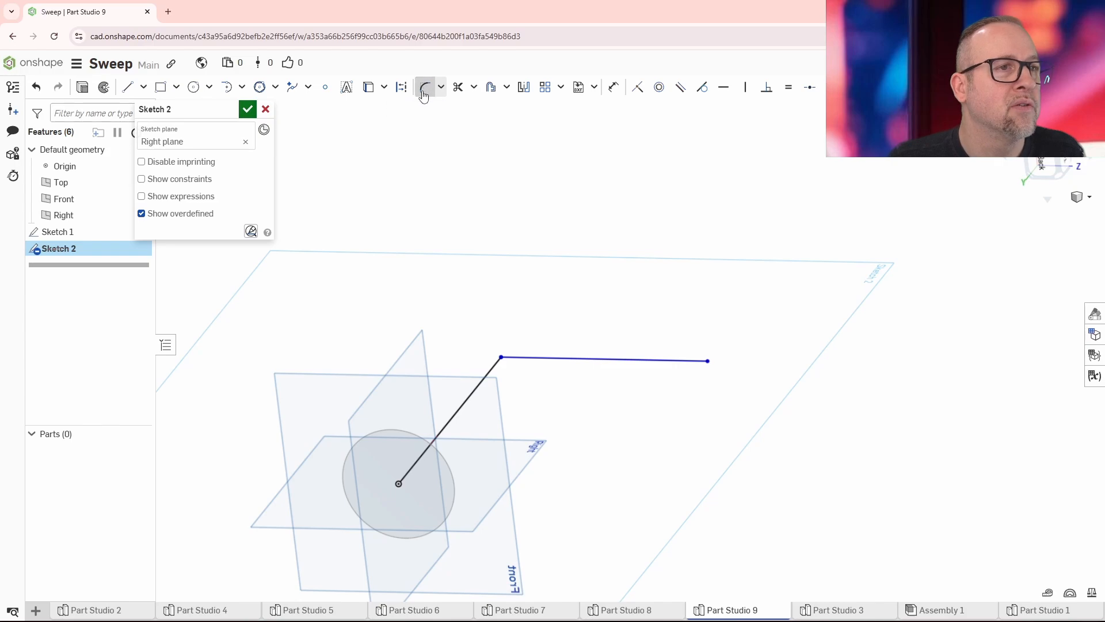
pyautogui.click(495, 369)
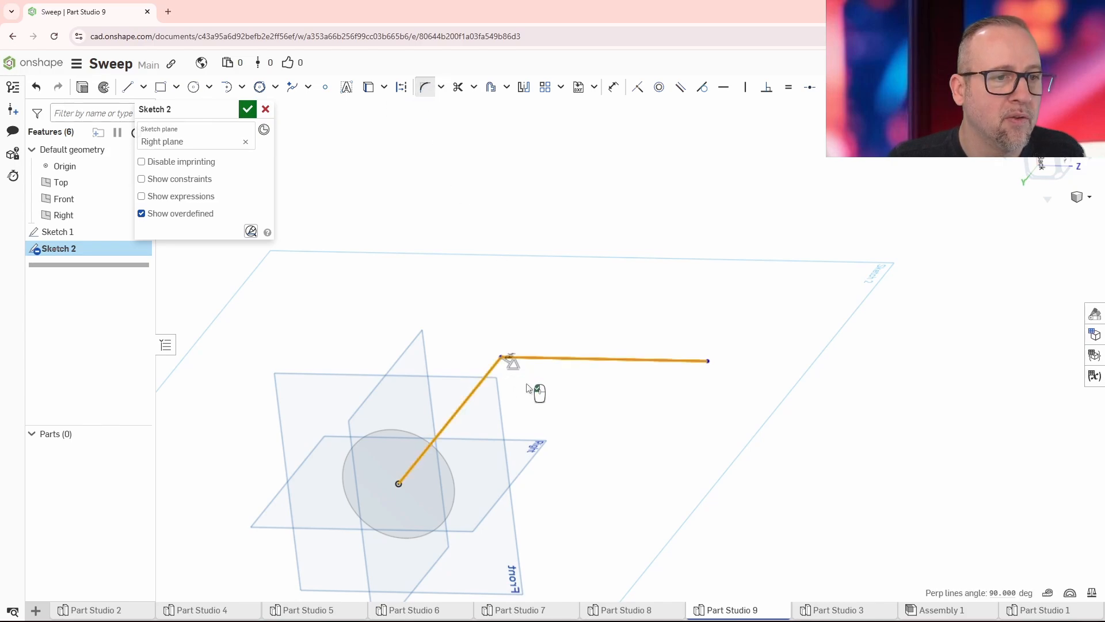
pyautogui.scroll(4, 538, 389)
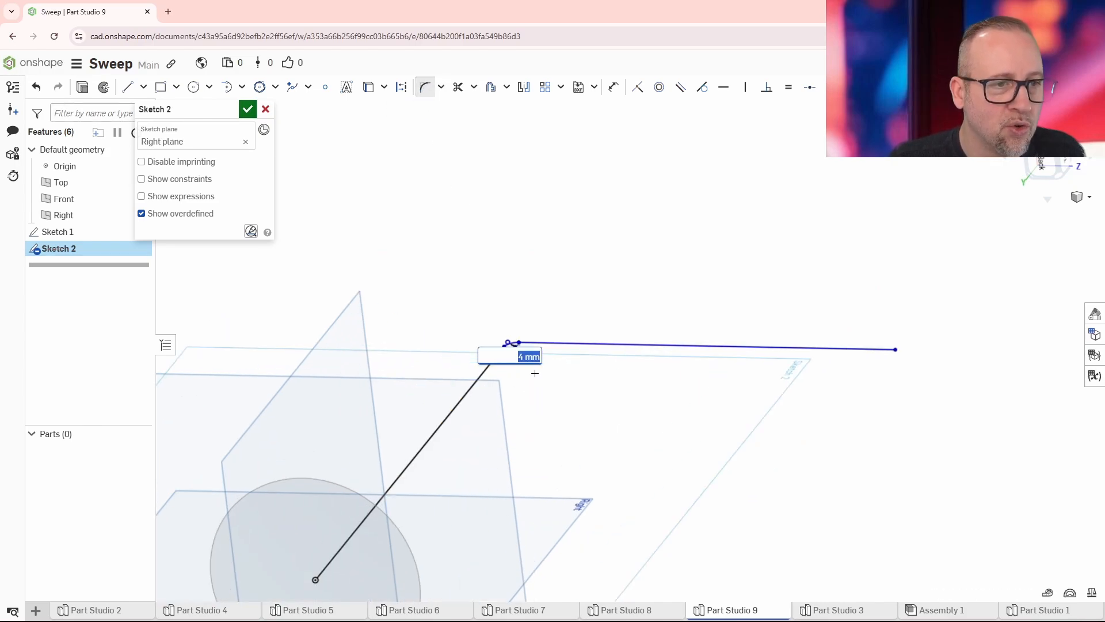
pyautogui.scroll(2, 539, 389)
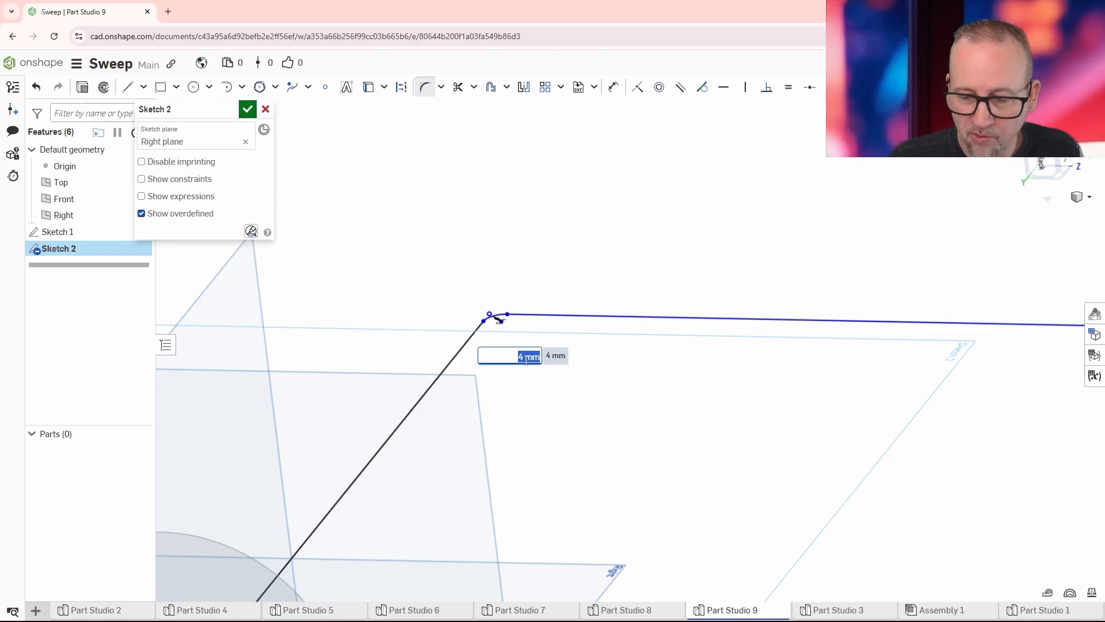
pyautogui.write('50')
pyautogui.press('Return')
pyautogui.scroll(-3, 645, 449)
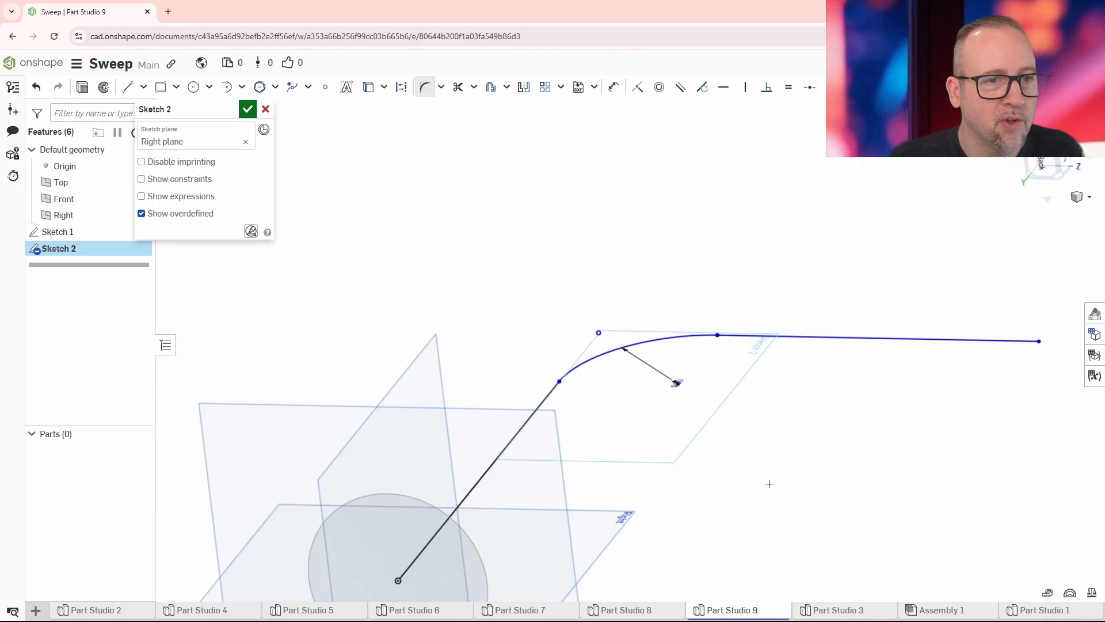
pyautogui.press('n')
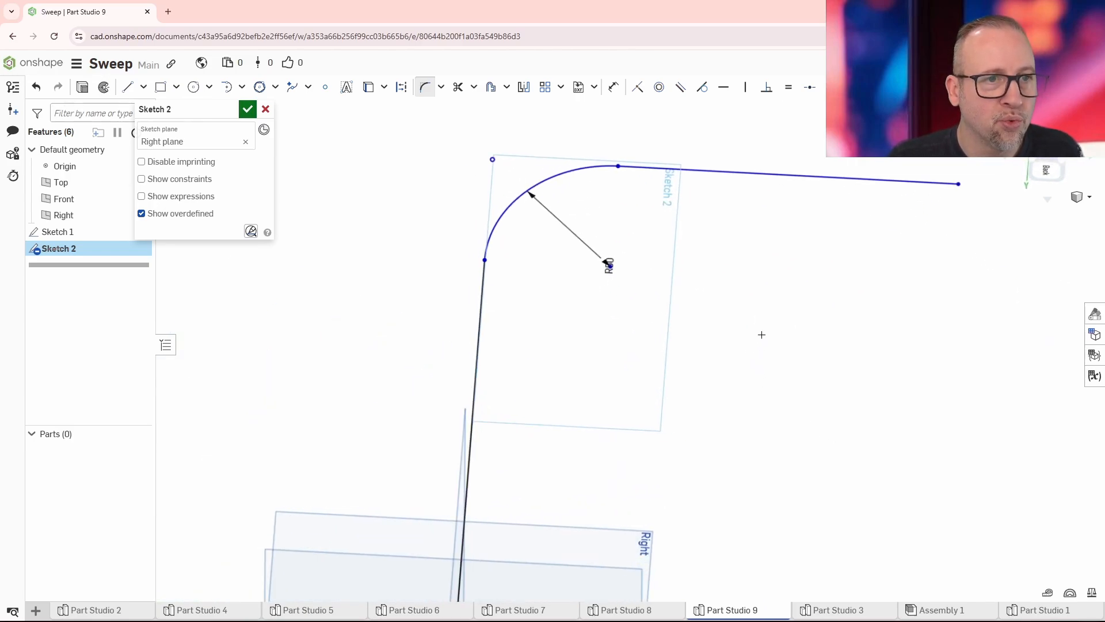
pyautogui.scroll(-2, 782, 360)
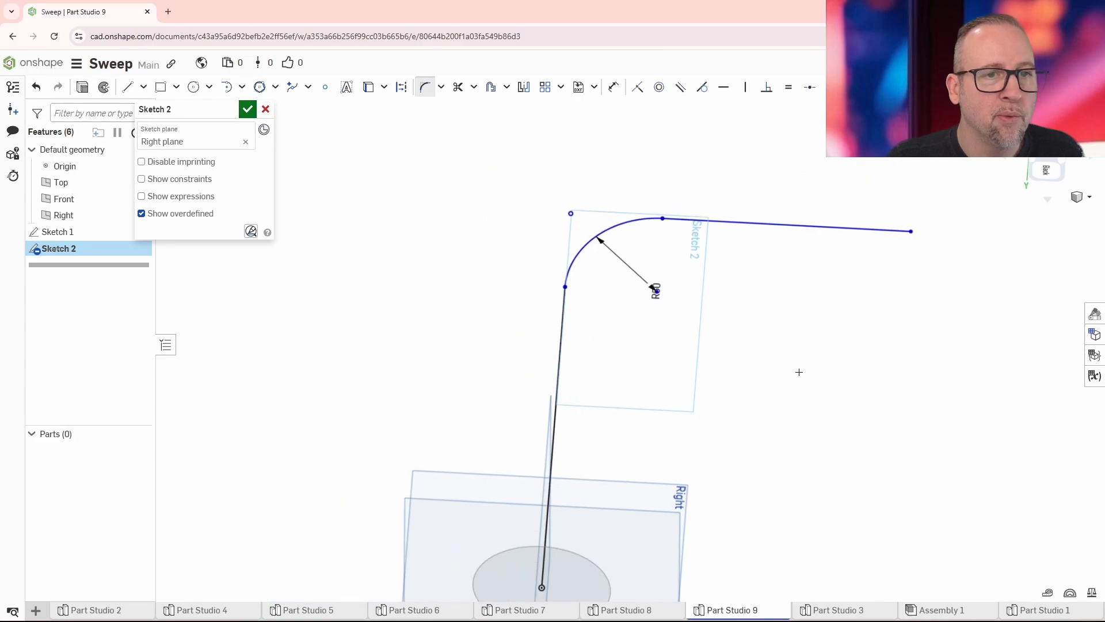
# - Finish the path sketch on the Right plane
pyautogui.moveTo(798, 373); pyautogui.dragTo(781, 411, button='right')
pyautogui.rightClick(793, 391)
pyautogui.click(802, 403)
pyautogui.rightClick(802, 406)
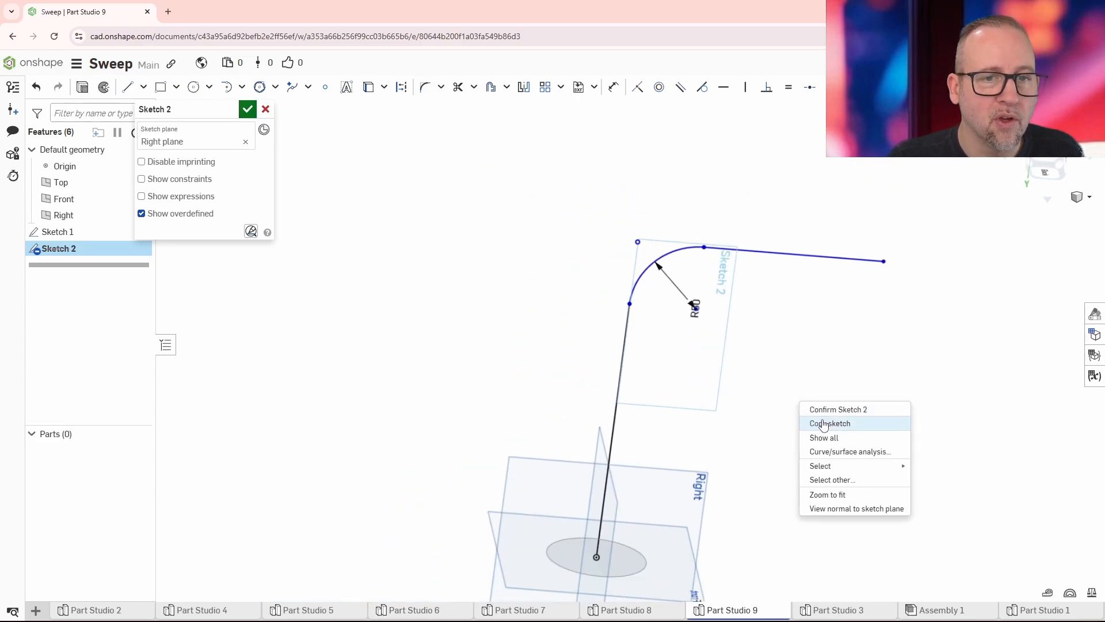
pyautogui.click(827, 409)
pyautogui.moveTo(811, 388); pyautogui.dragTo(796, 431, button='right')
pyautogui.moveTo(796, 431)
pyautogui.mouseDown(button='middle')
pyautogui.moveTo(754, 381)
pyautogui.moveTo(560, 332)
pyautogui.mouseUp(button='middle')
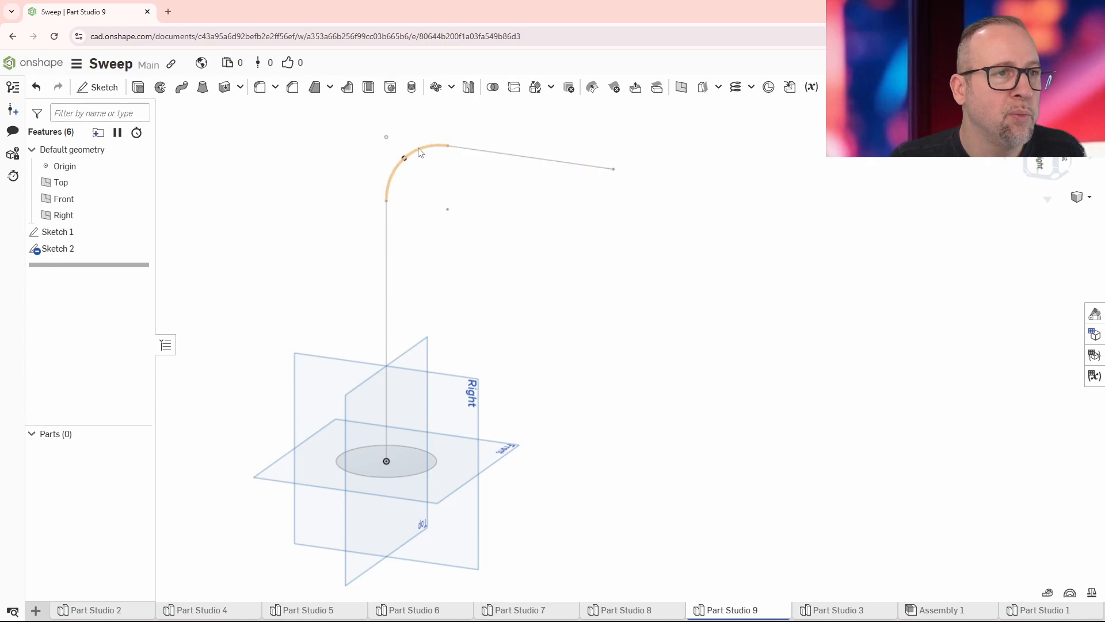
# - Create a solid Sweep of the Sketch 1 circle region, using all of Sketch 2 as the sweep path
pyautogui.click(181, 87)
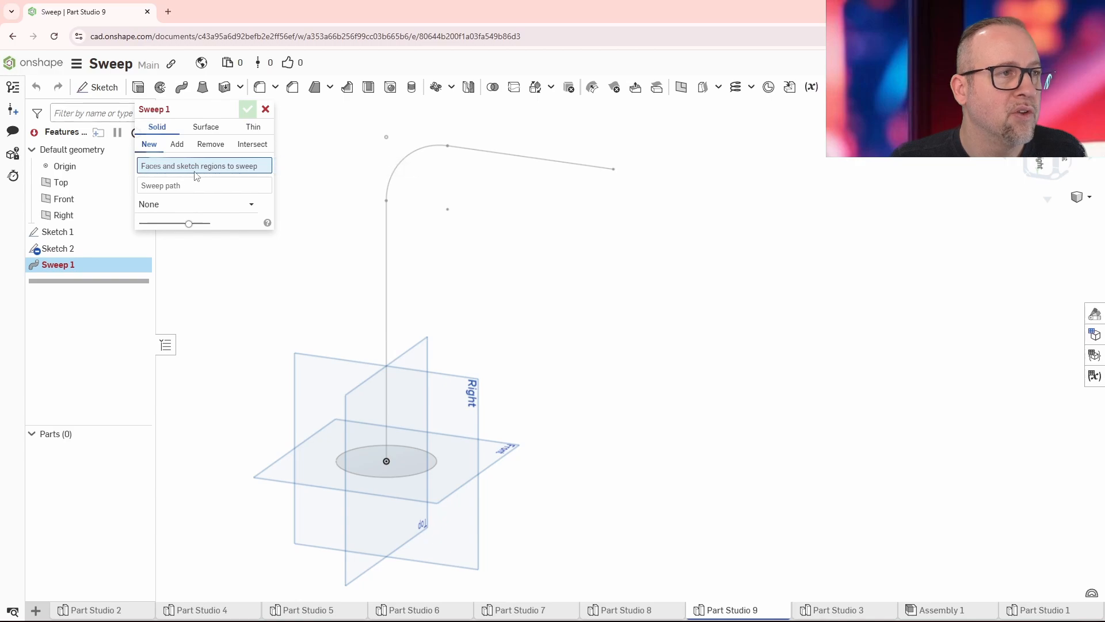
pyautogui.click(361, 477)
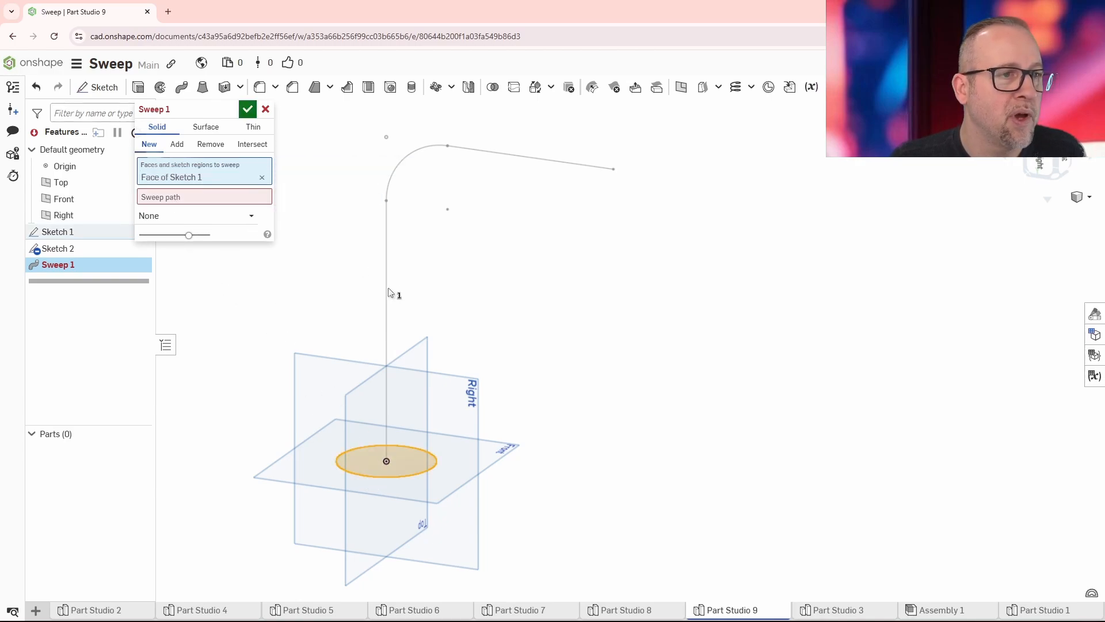
pyautogui.click(187, 197)
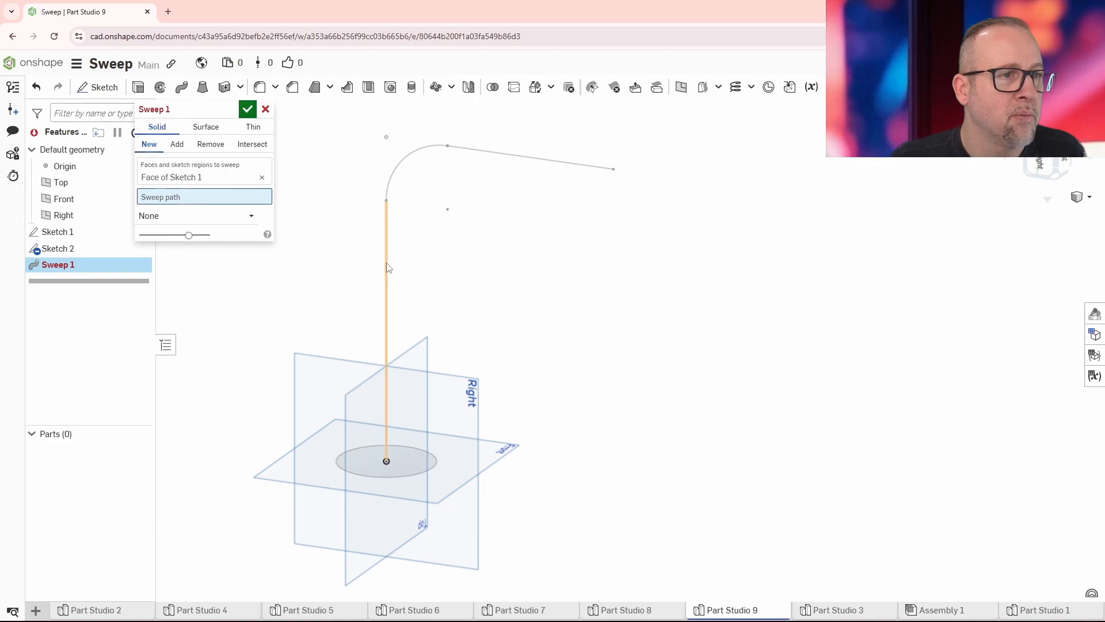
pyautogui.click(60, 249)
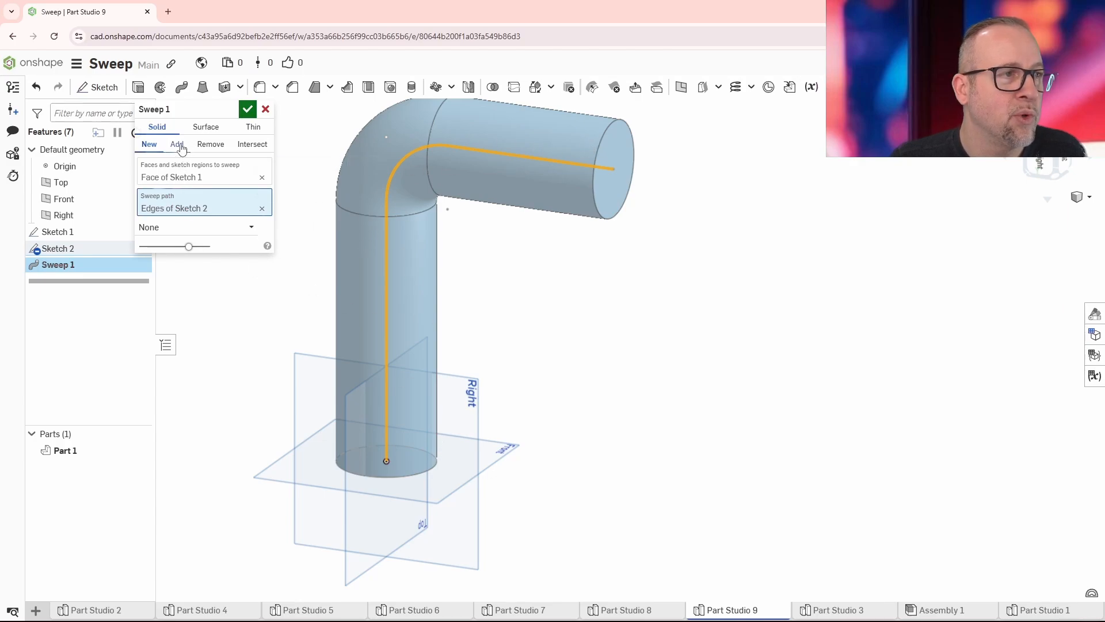
# - Switch the sweep to Surface, trying Sketch 2 as the profile before replacing it with the Sketch 1 circle
pyautogui.click(207, 127)
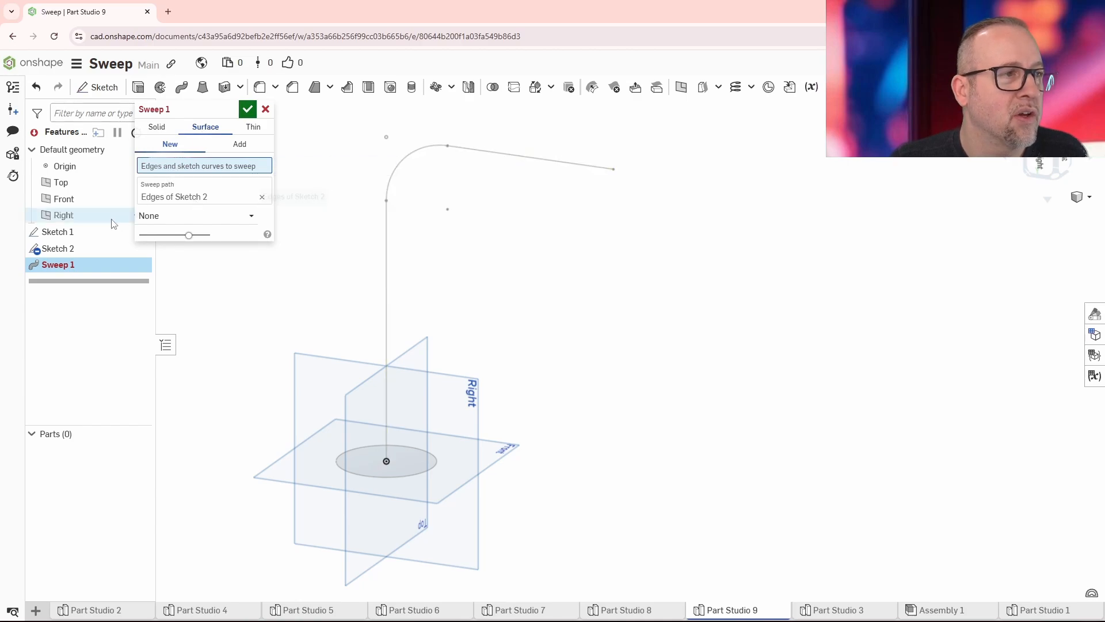
pyautogui.click(65, 255)
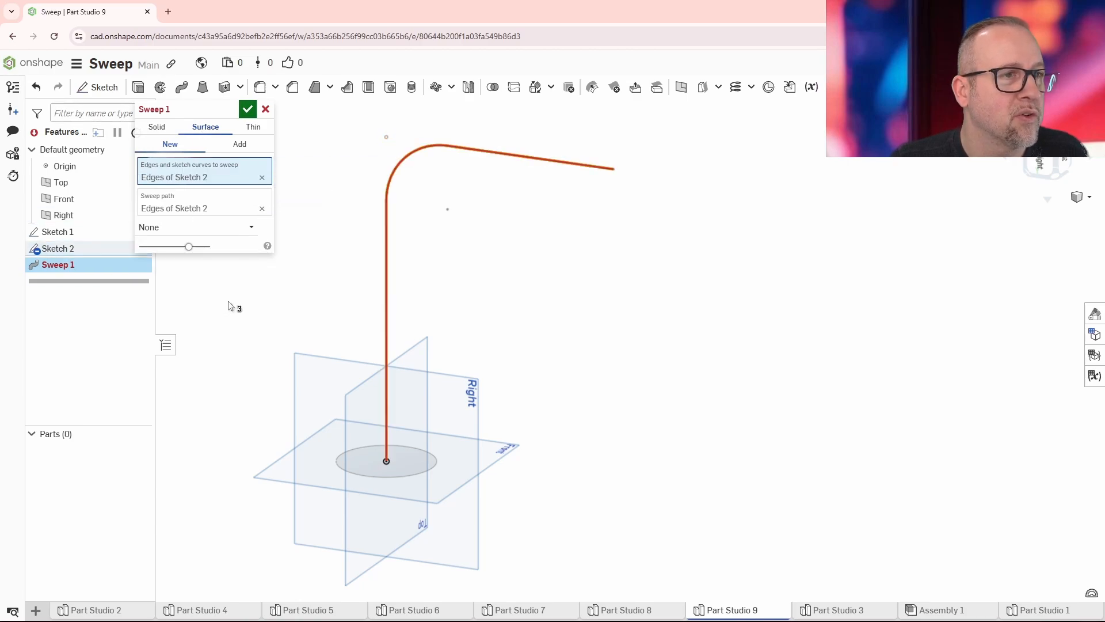
pyautogui.click(66, 254)
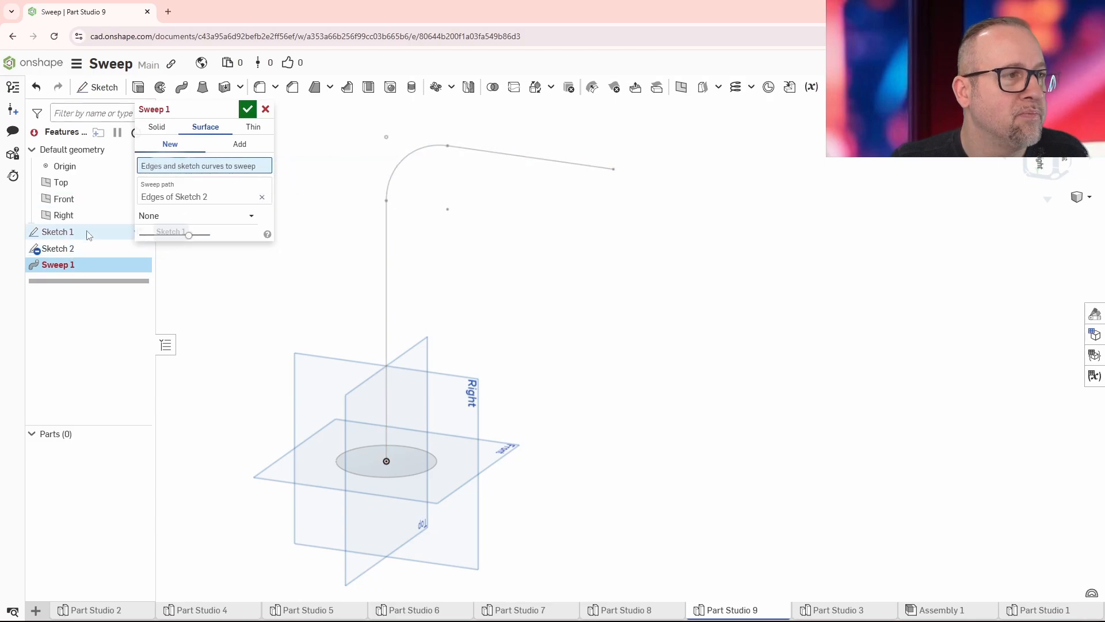
pyautogui.click(56, 238)
pyautogui.moveTo(659, 285)
pyautogui.mouseDown(button='right')
pyautogui.moveTo(611, 299)
pyautogui.moveTo(646, 288)
pyautogui.moveTo(313, 236)
pyautogui.mouseUp(button='right')
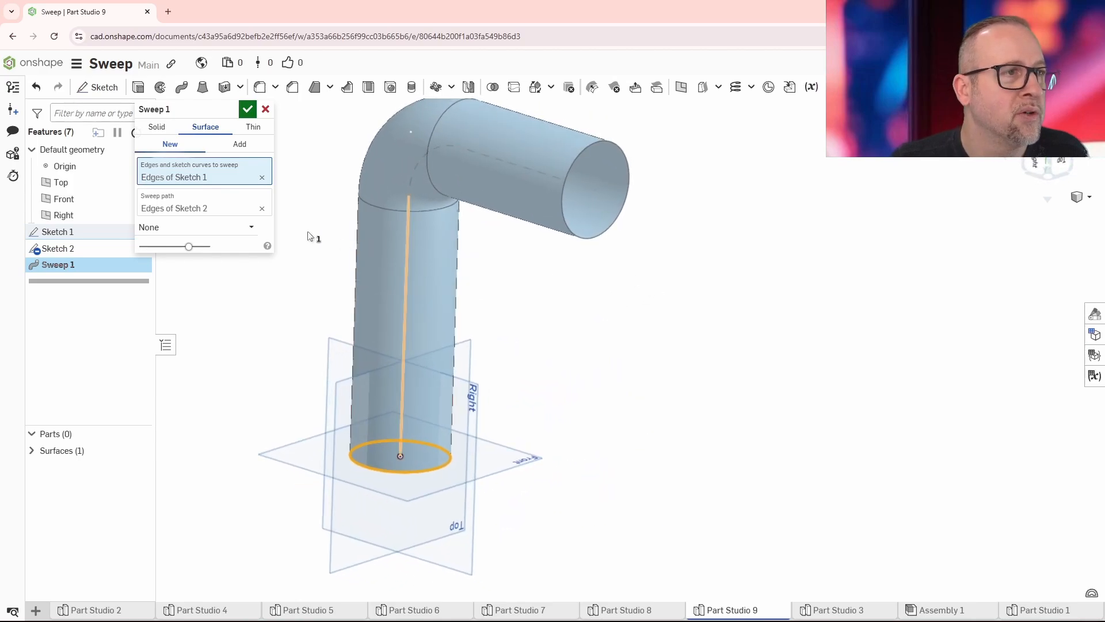
# - Switch the sweep to Thin, using the Sketch 1 circle as the profile, and set Thickness 1 to 15 mm
pyautogui.click(260, 133)
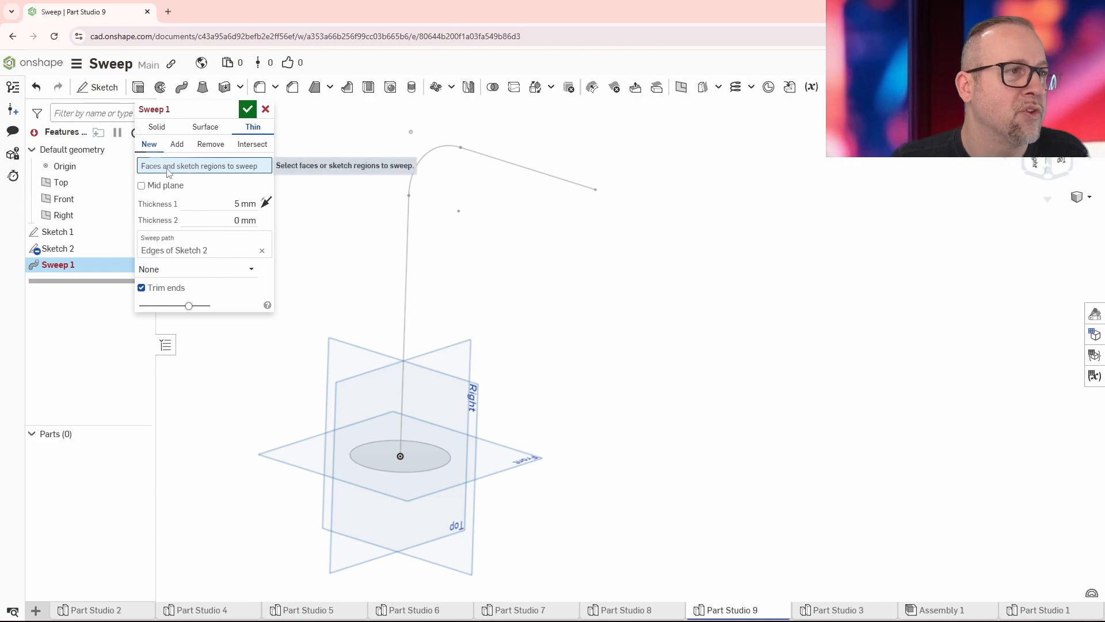
pyautogui.click(365, 466)
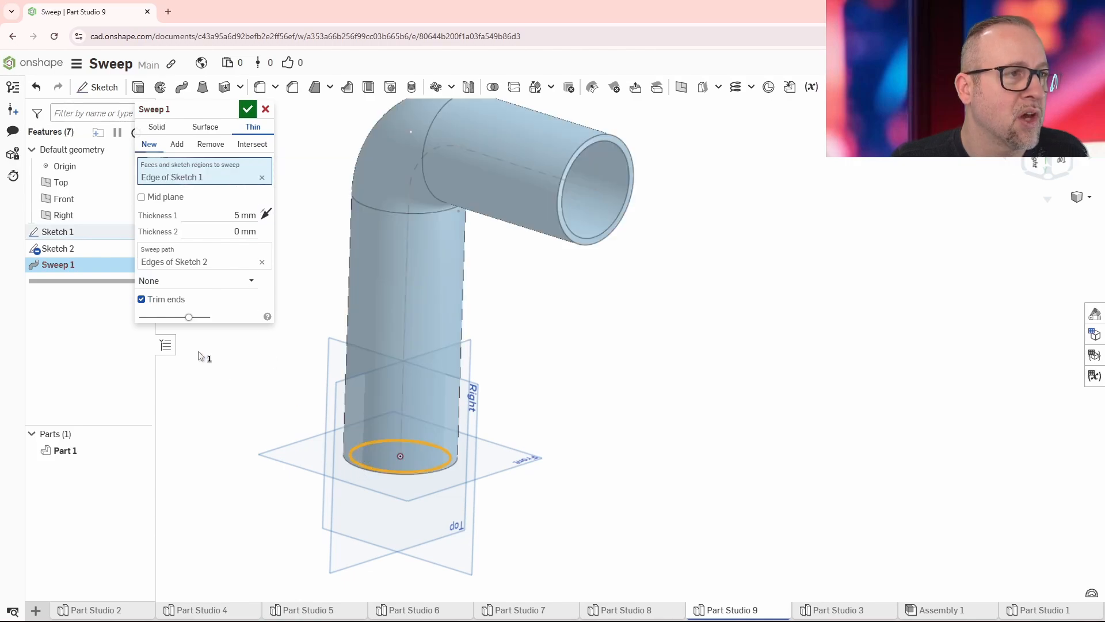
pyautogui.click(246, 215)
pyautogui.write('15')
pyautogui.press('Return')
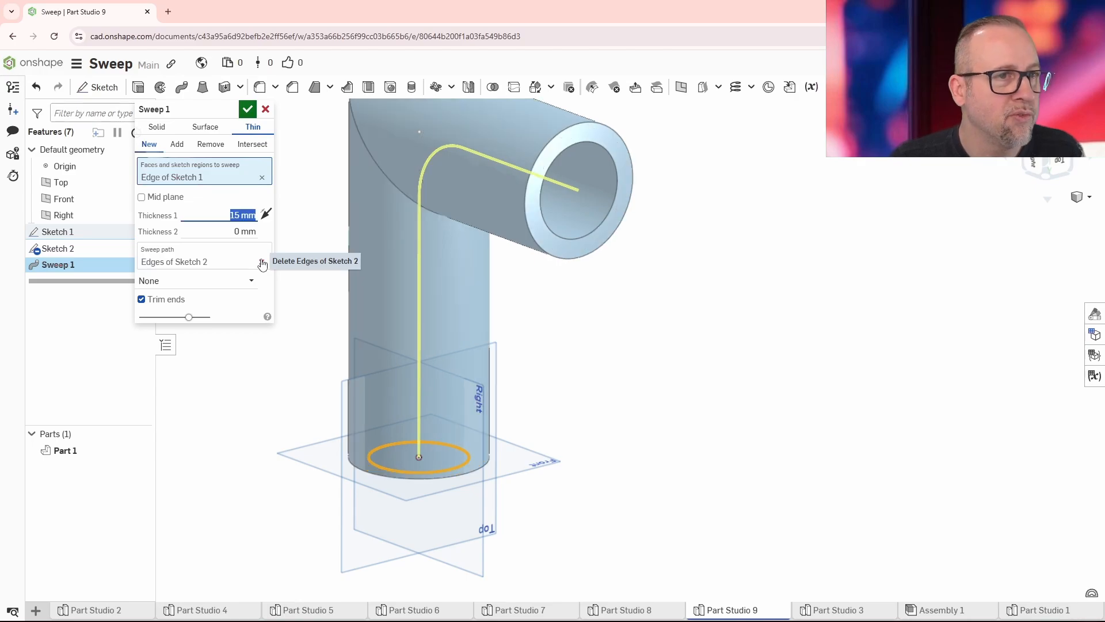
# - Set Thickness 2 to 5 mm and Thickness 1 to 5 mm, and accept the thin sweep
pyautogui.press('Tab')
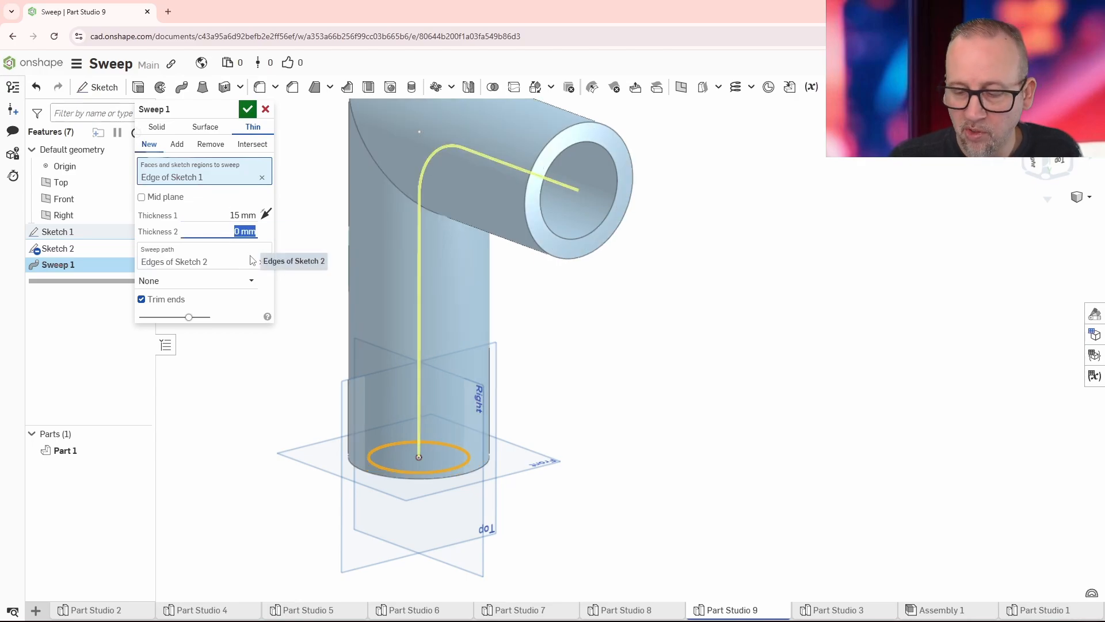
pyautogui.write('5')
pyautogui.press('Return')
pyautogui.moveTo(437, 320); pyautogui.dragTo(602, 326, button='right')
pyautogui.click(227, 217)
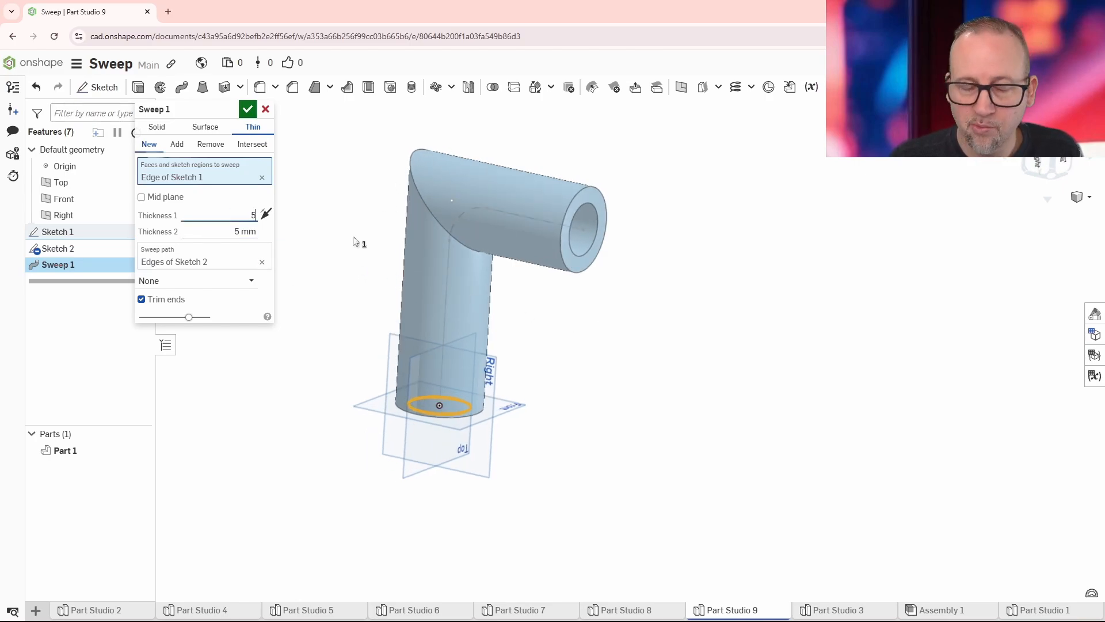
pyautogui.press('Return')
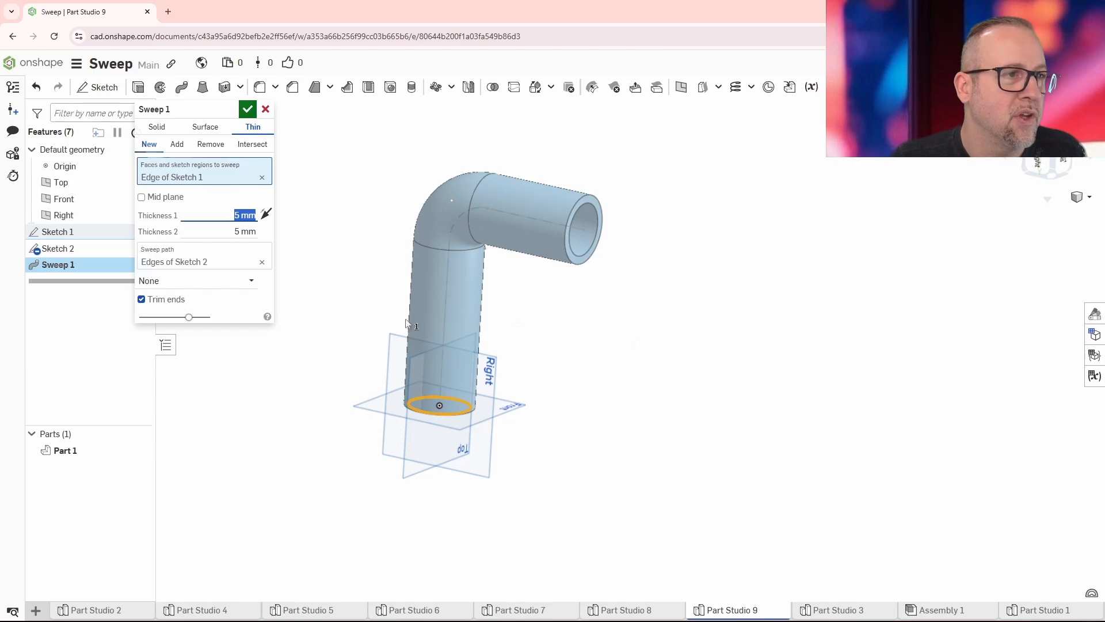
pyautogui.click(246, 108)
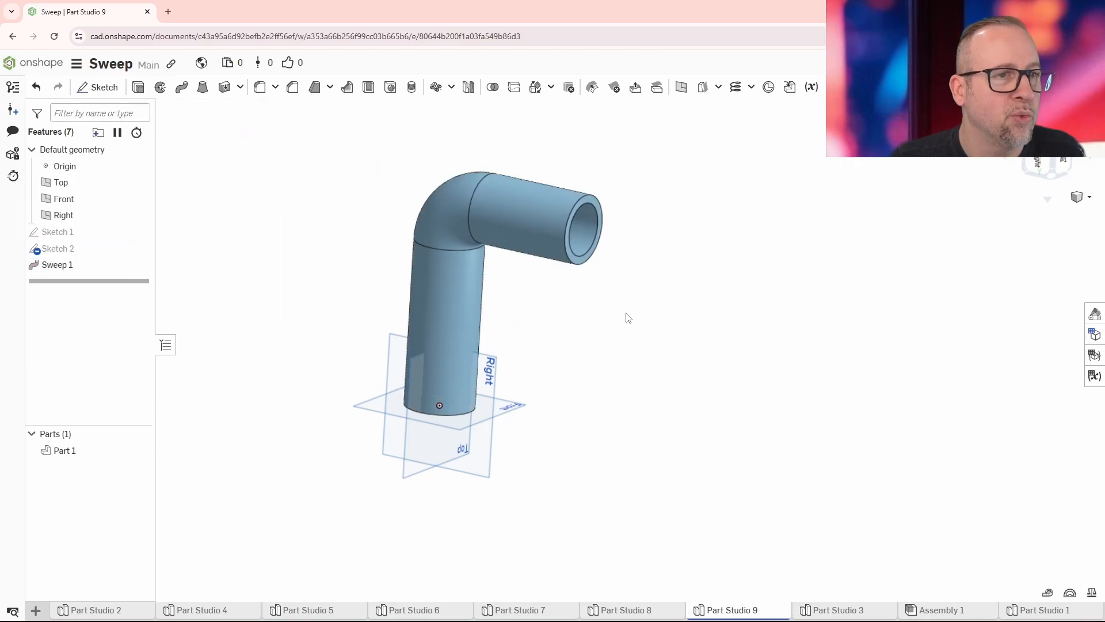
pyautogui.moveTo(628, 318)
pyautogui.mouseDown(button='right')
pyautogui.moveTo(558, 311)
pyautogui.moveTo(582, 321)
pyautogui.moveTo(619, 309)
pyautogui.moveTo(632, 323)
pyautogui.moveTo(622, 317)
pyautogui.mouseUp(button='right')
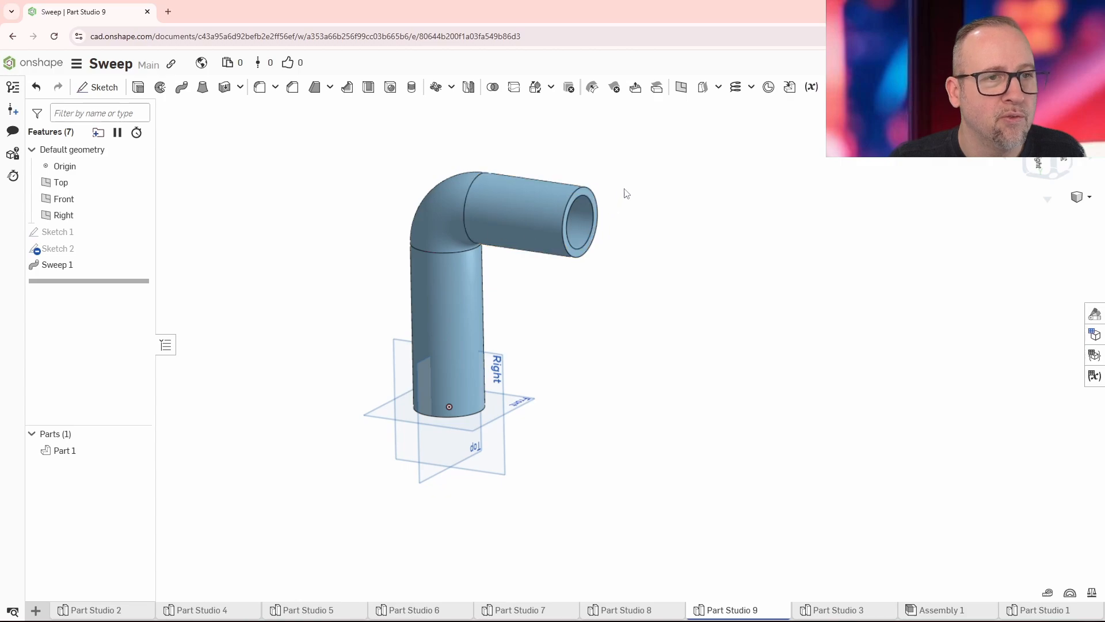
pyautogui.moveTo(655, 252); pyautogui.dragTo(535, 339, button='right')
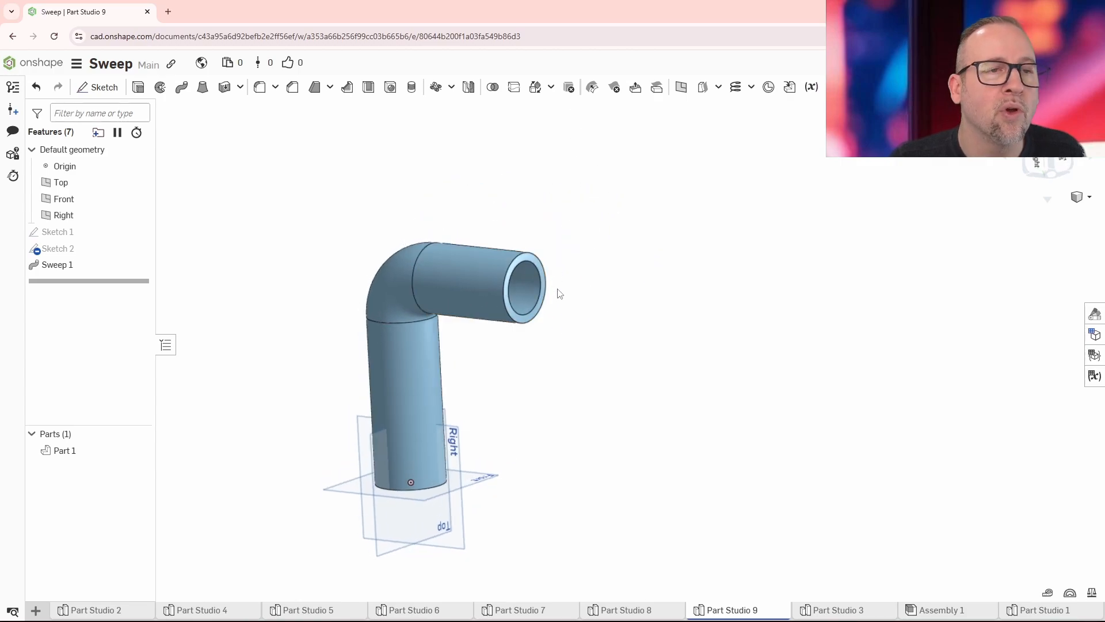
pyautogui.scroll(-2, 559, 363)
pyautogui.scroll(-1, 580, 366)
pyautogui.moveTo(580, 366)
pyautogui.mouseDown(button='middle')
pyautogui.moveTo(565, 364)
pyautogui.moveTo(580, 347)
pyautogui.mouseUp(button='middle')
pyautogui.scroll(4, 468, 314)
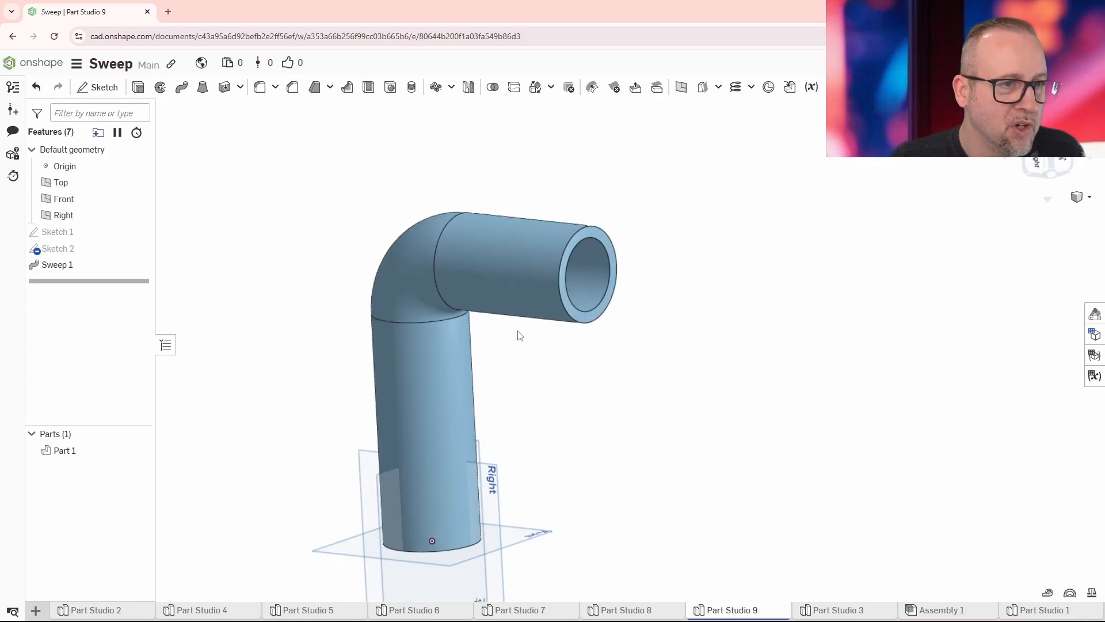